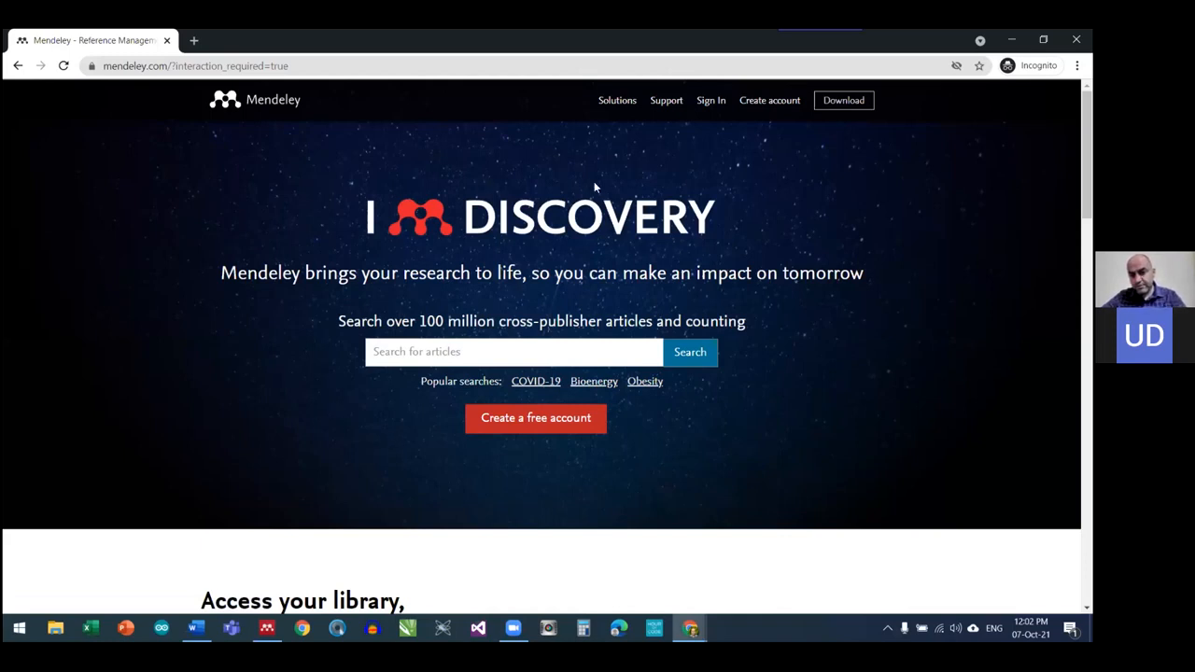
# Close the incognito Mendeley home page and return to the signed-in Mendeley search page
pyautogui.click(840, 105)
pyautogui.click(840, 104)
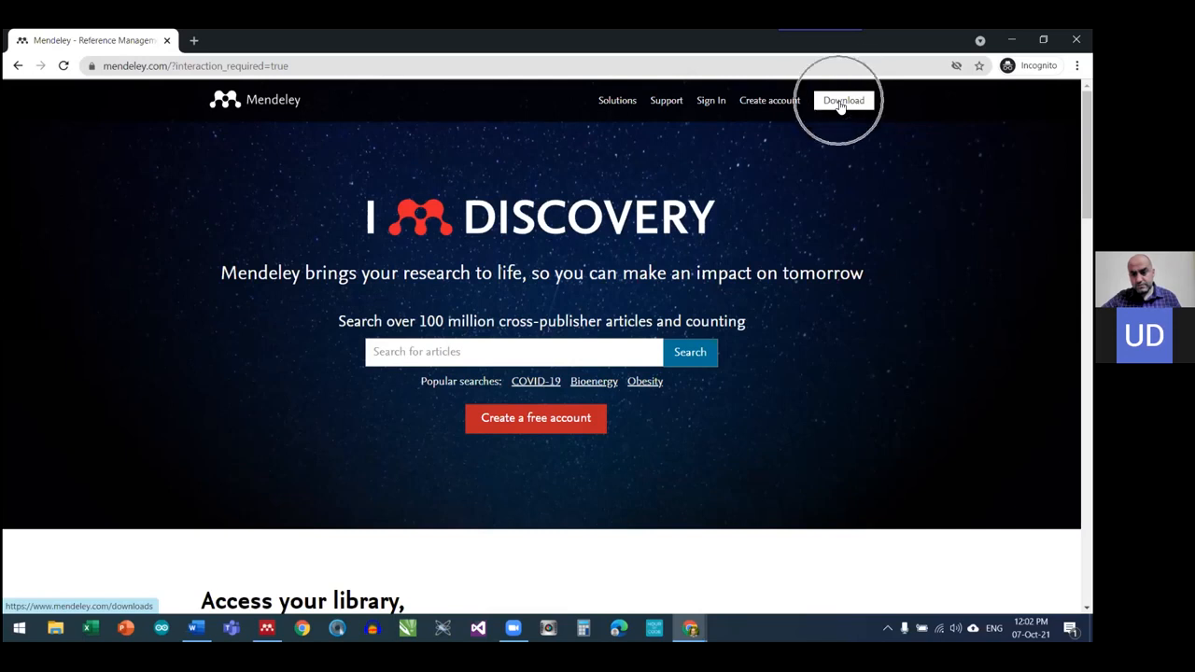
pyautogui.click(528, 429)
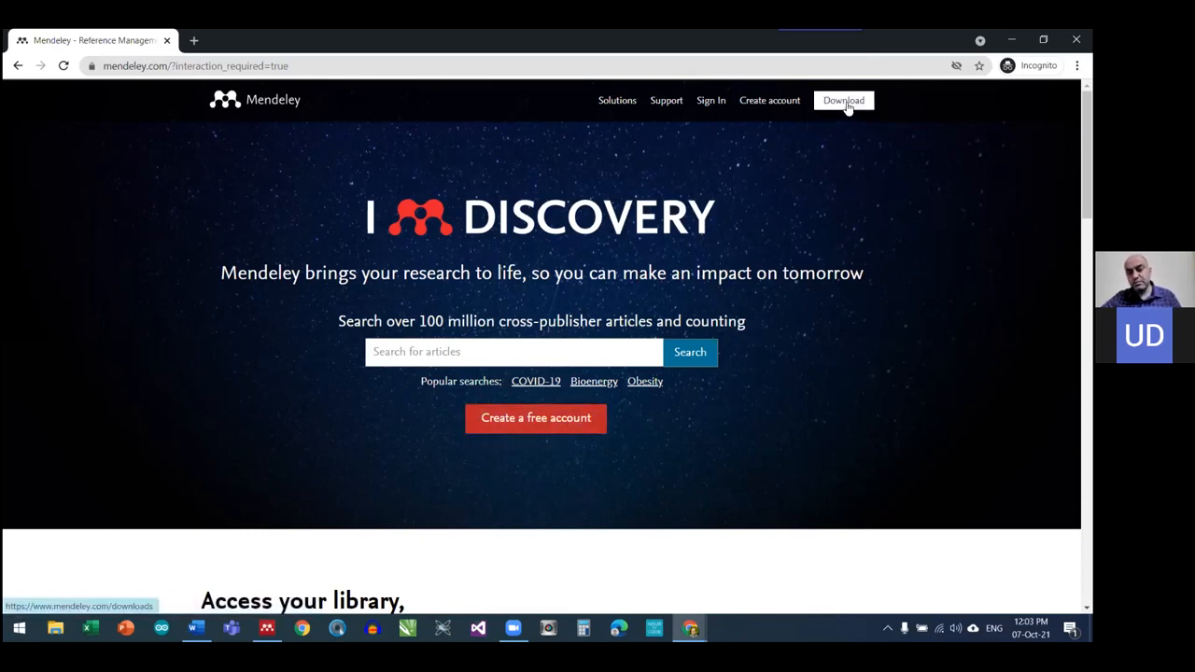
pyautogui.click(167, 40)
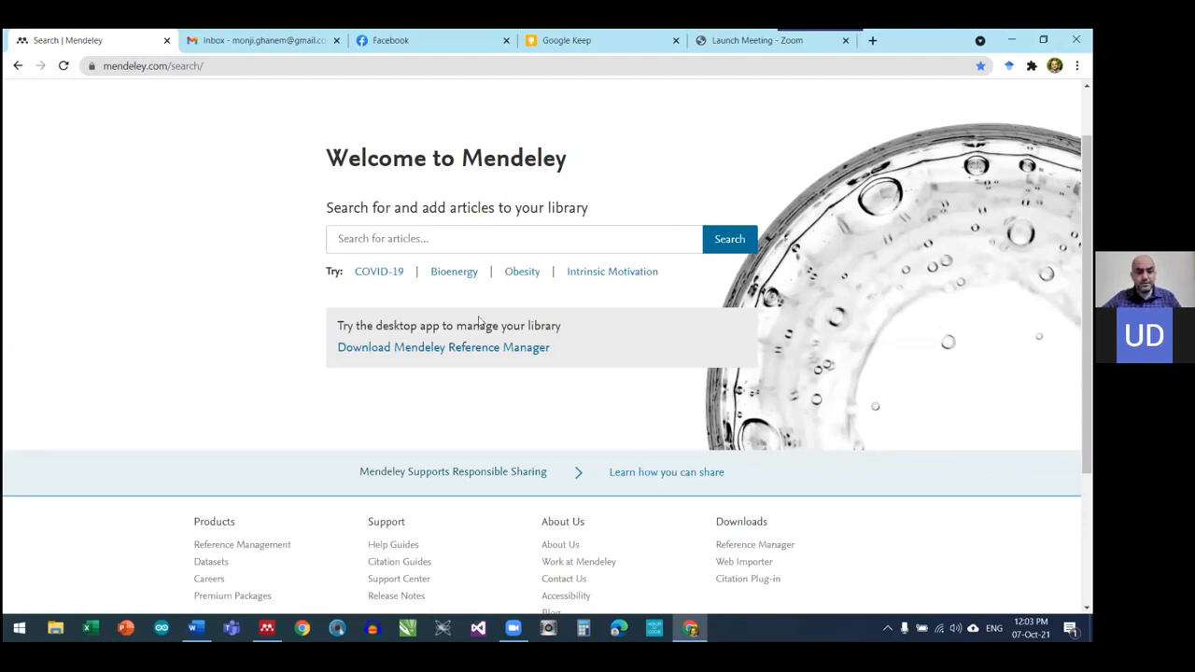
# Search the Mendeley article catalogue for "open education"
pyautogui.scroll(1, 717, 205)
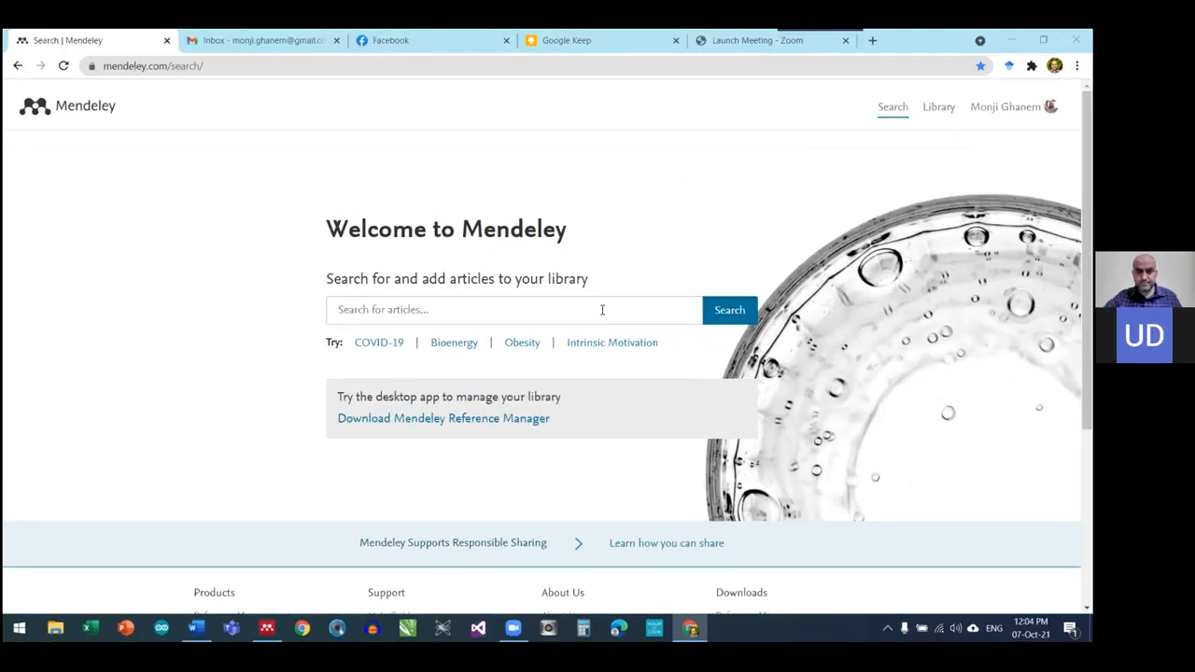
pyautogui.click(548, 313)
pyautogui.write('open educati')
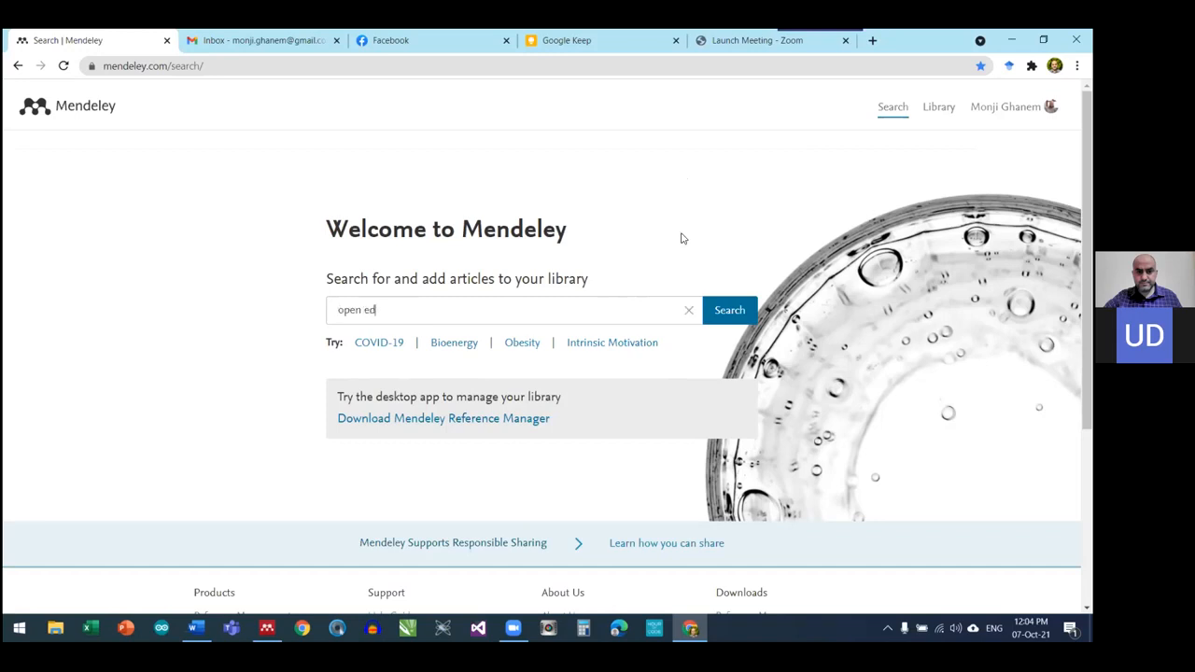
pyautogui.write('on')
pyautogui.press('Return')
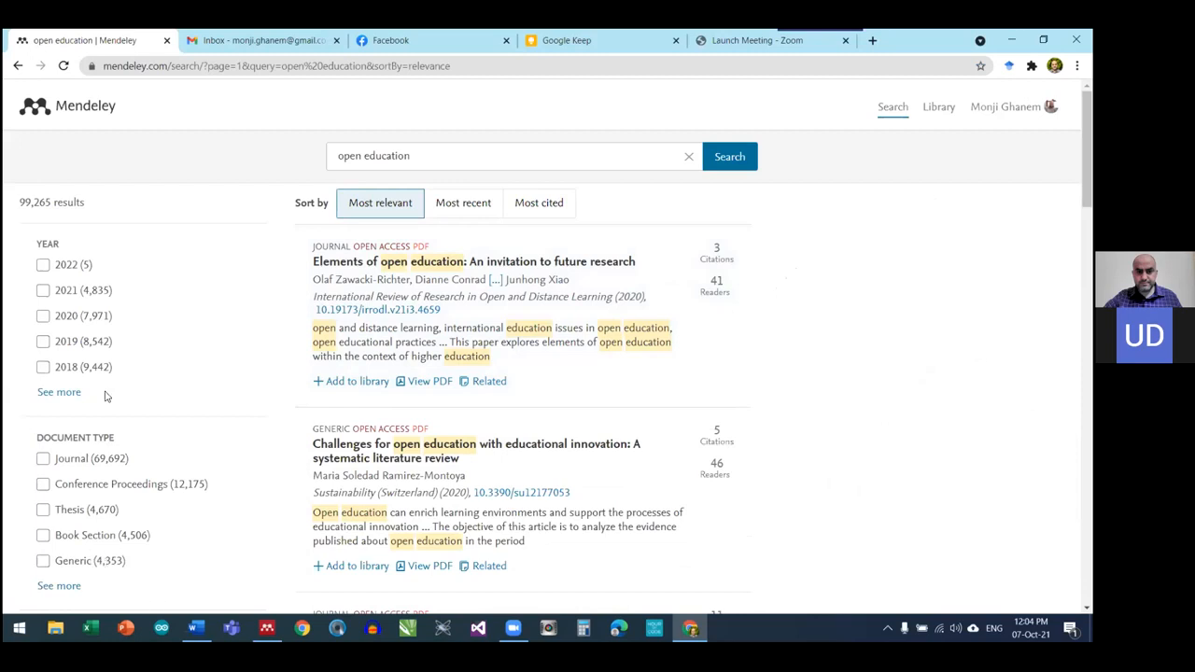
# Filter the "open education" search results to the Journal document type
pyautogui.moveTo(19, 202); pyautogui.dragTo(31, 203)
pyautogui.click(166, 254)
pyautogui.scroll(-1, 159, 368)
pyautogui.scroll(-2, 149, 368)
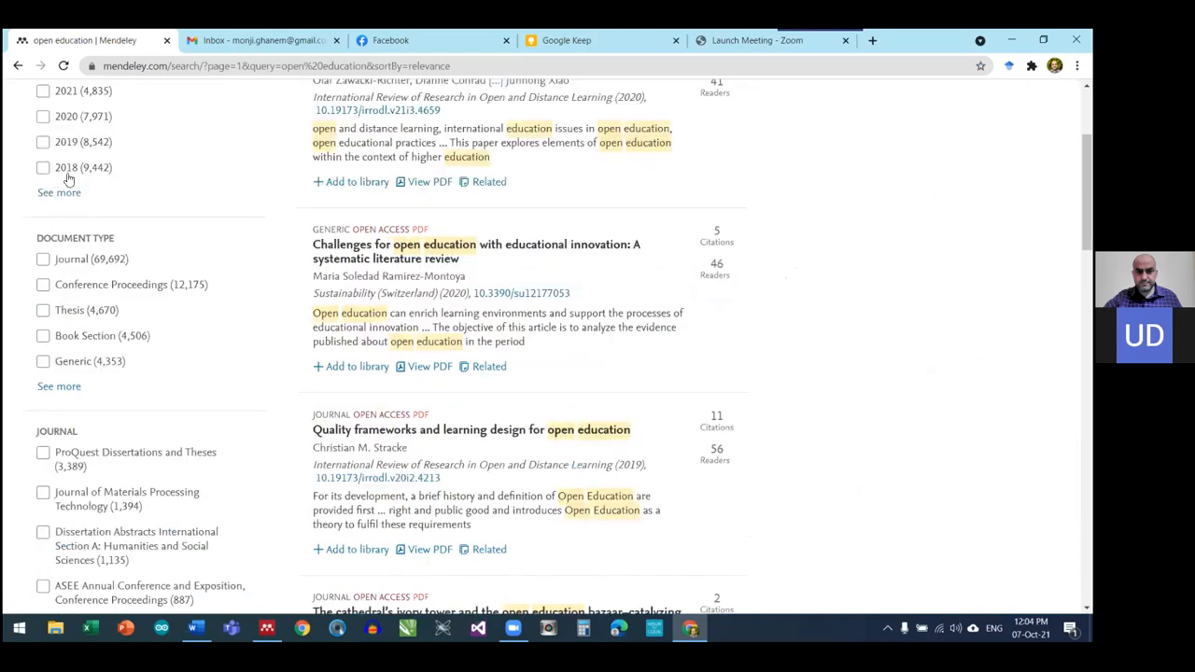
pyautogui.scroll(-1, 158, 229)
pyautogui.scroll(1, 192, 281)
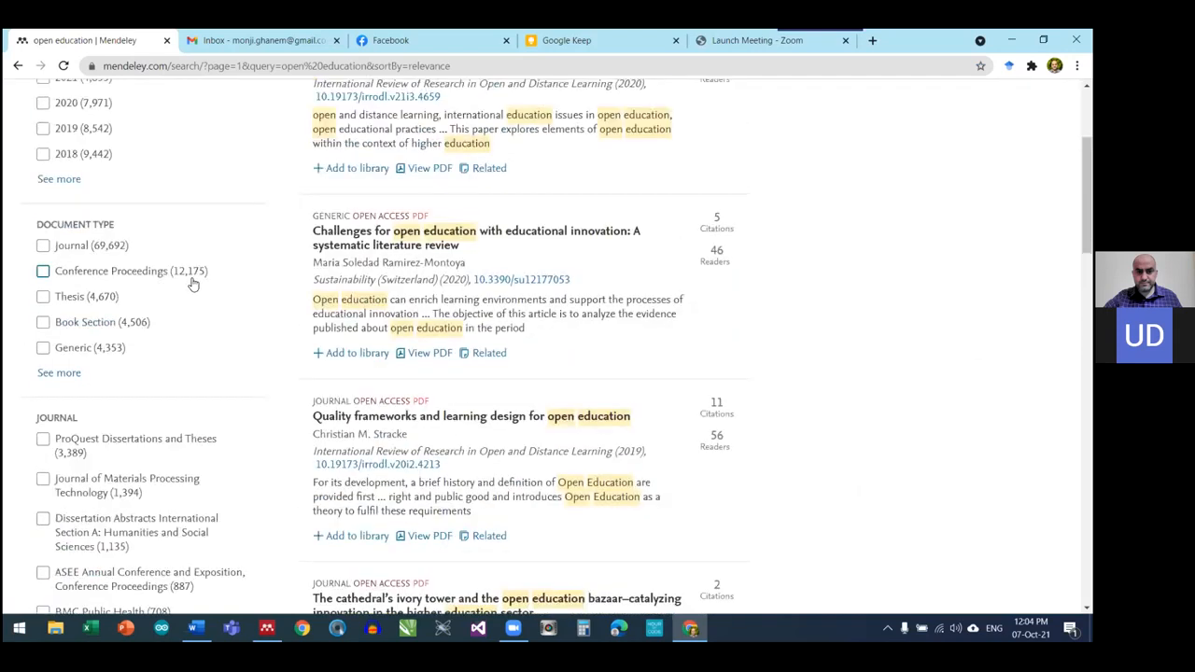
pyautogui.scroll(1, 191, 284)
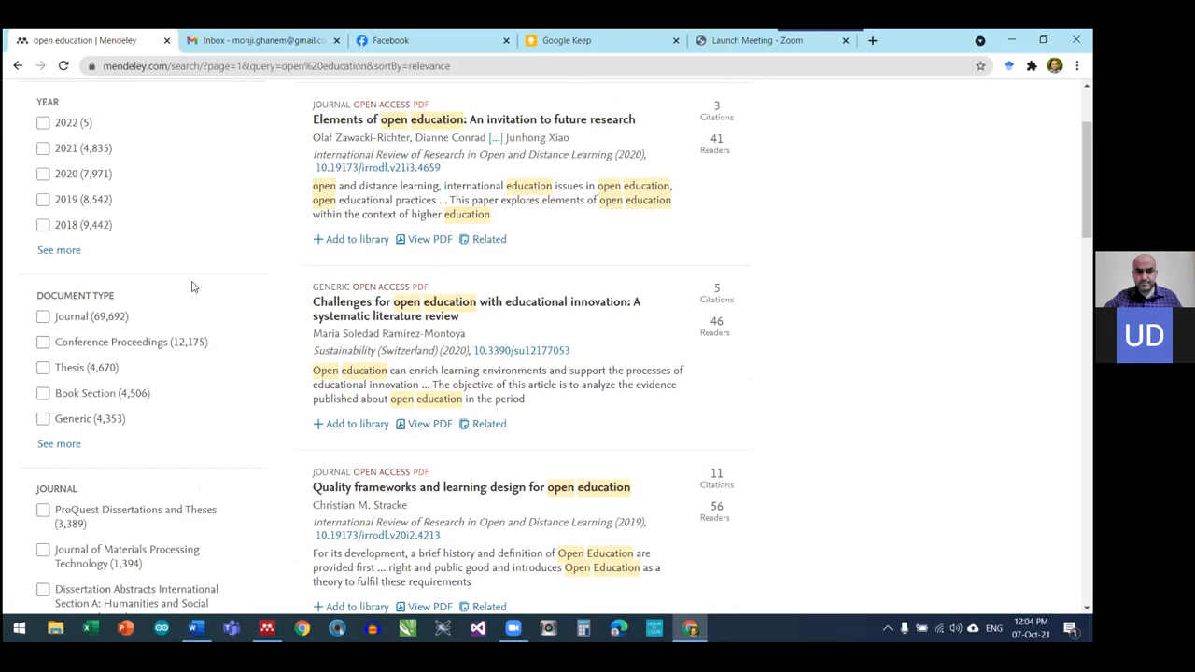
pyautogui.click(43, 318)
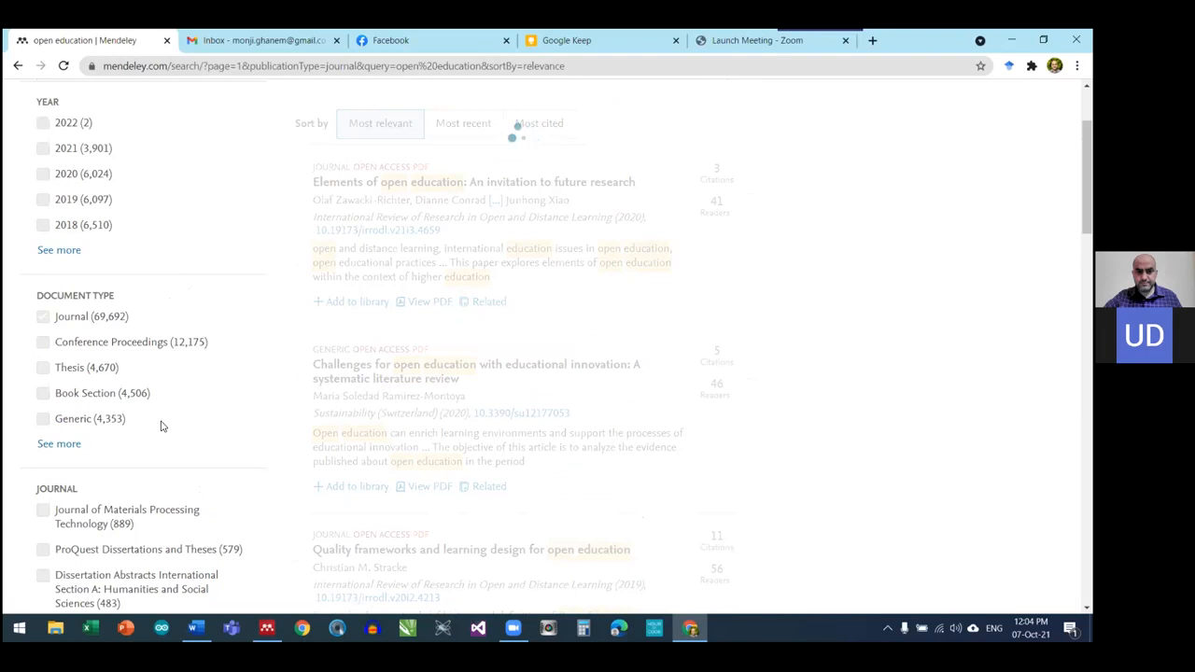
# Restrict the journal results further to the Open Access access type
pyautogui.scroll(-3, 154, 411)
pyautogui.scroll(-5, 142, 392)
pyautogui.scroll(2, 121, 308)
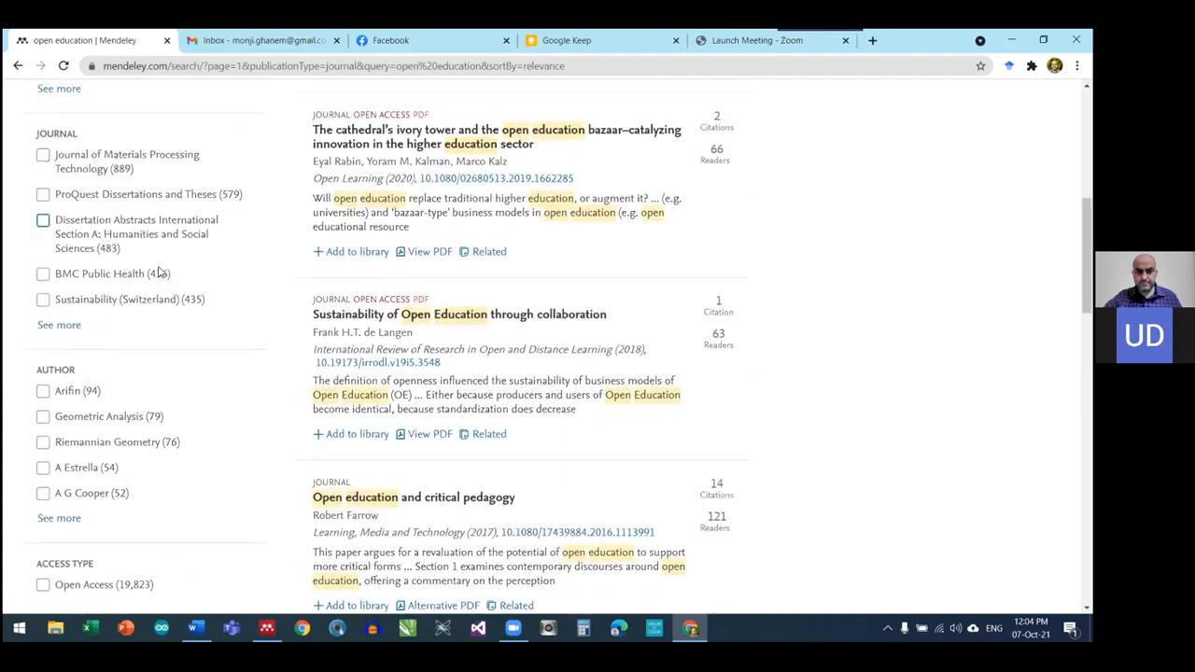
pyautogui.scroll(-3, 209, 375)
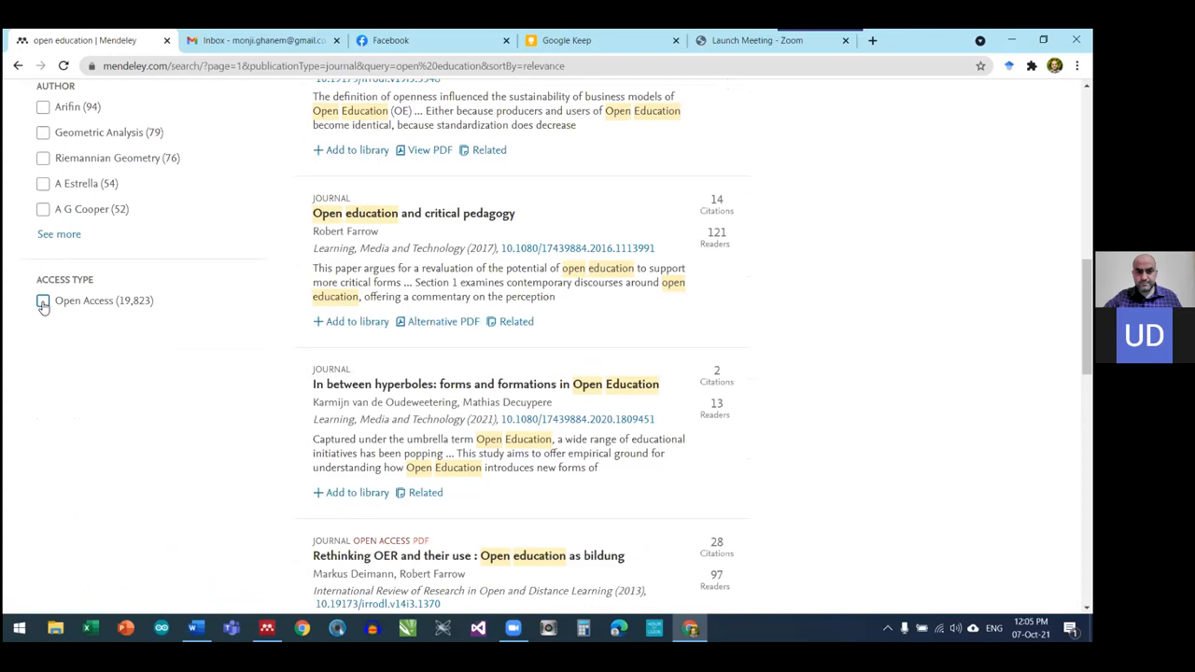
pyautogui.click(43, 302)
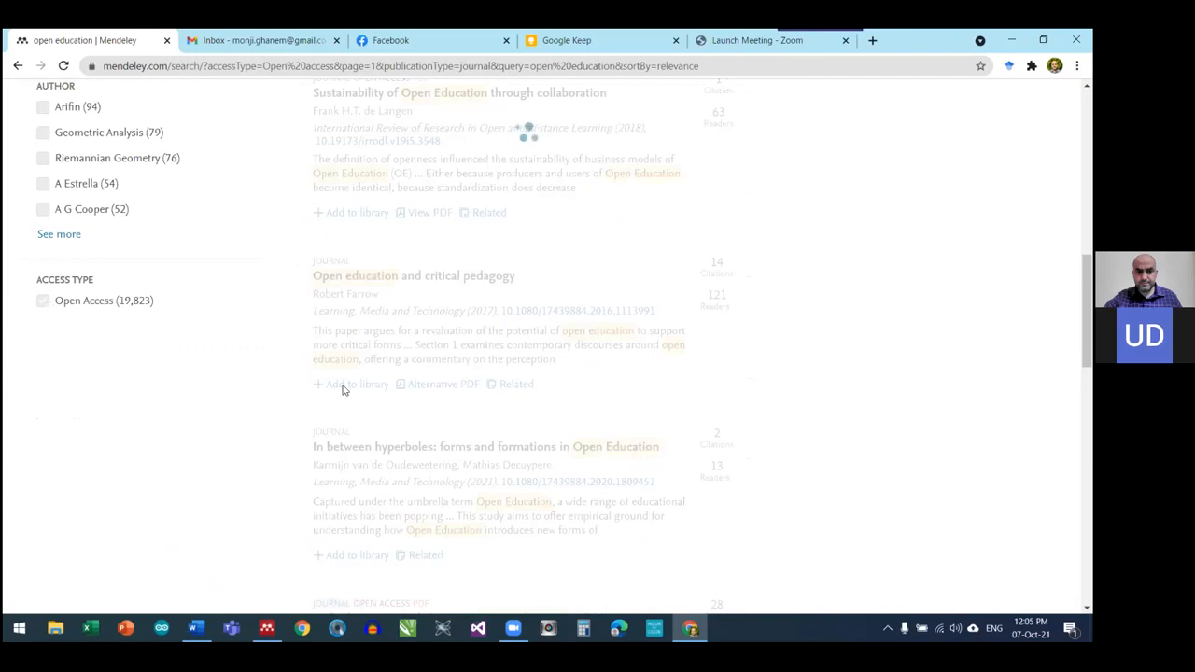
# Examine the filtered result count, the remaining year, journal and author filters, and the search term
pyautogui.scroll(3, 261, 382)
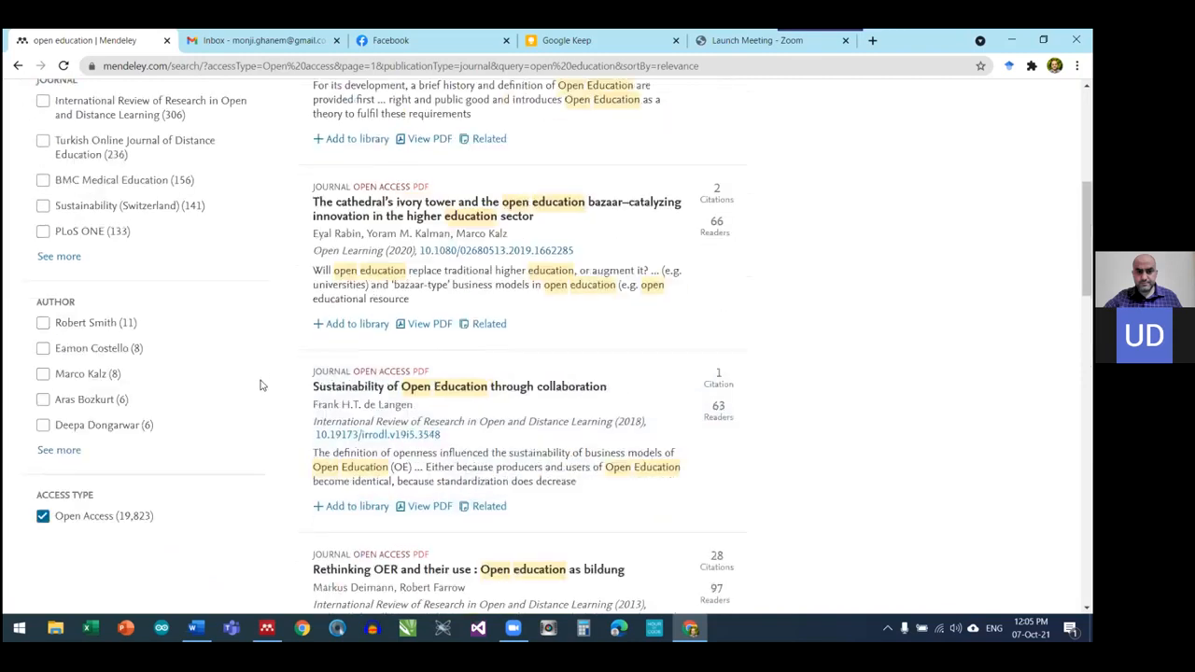
pyautogui.scroll(5, 261, 382)
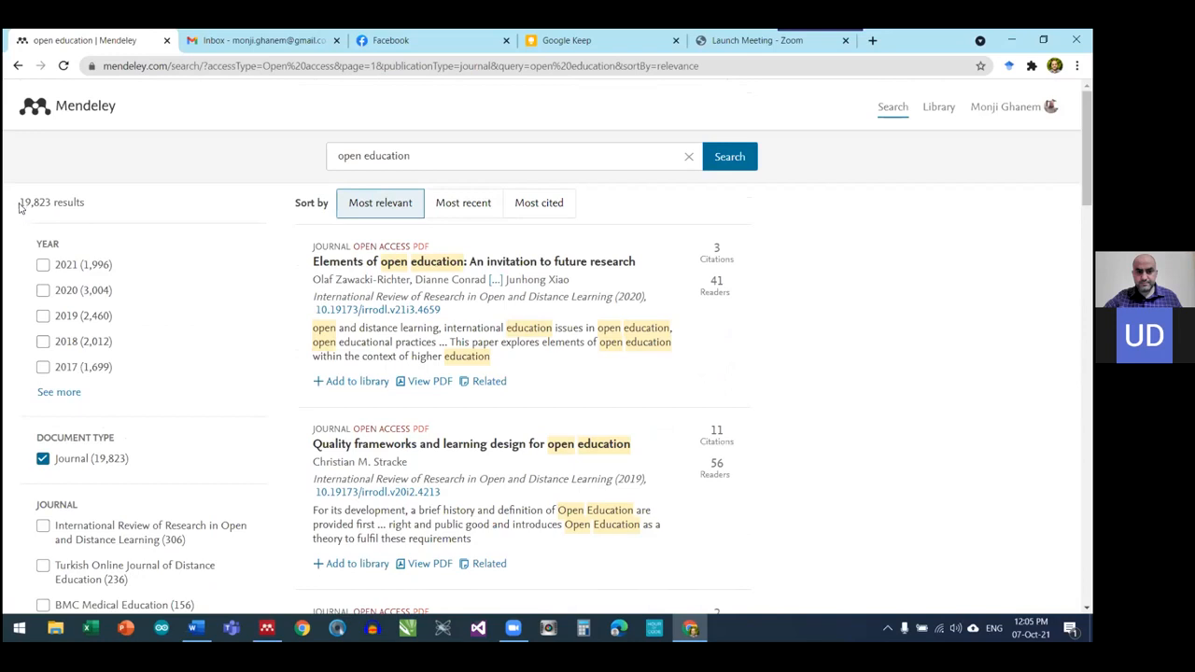
pyautogui.moveTo(19, 205); pyautogui.dragTo(32, 203)
pyautogui.click(225, 215)
pyautogui.scroll(-2, 213, 410)
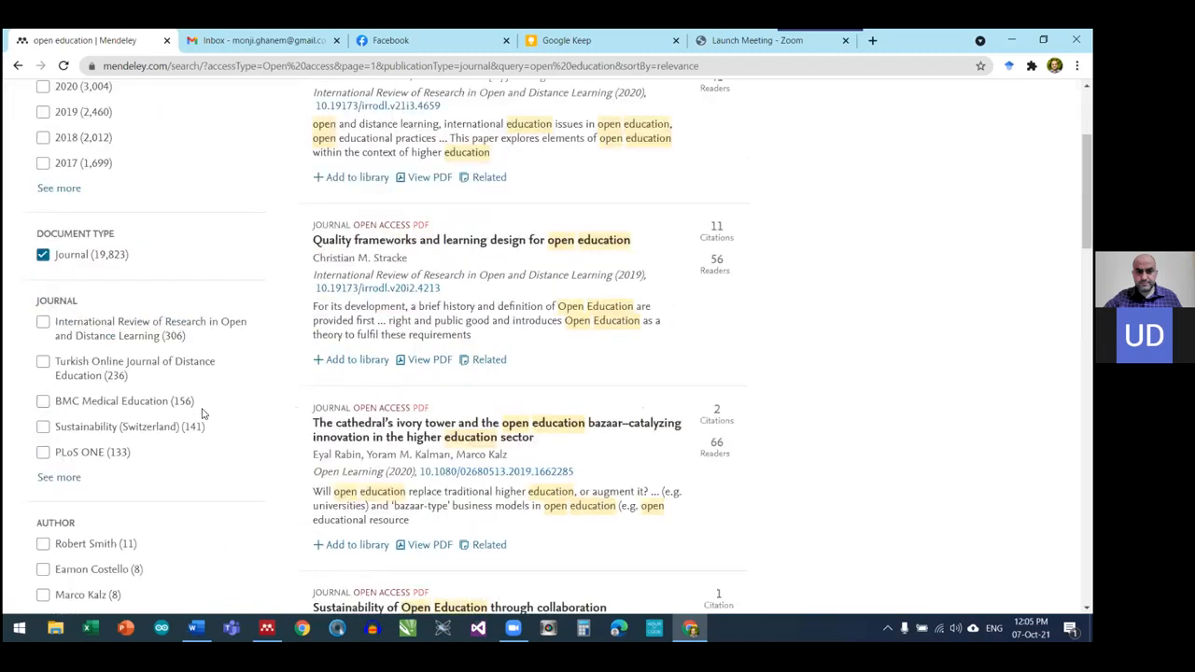
pyautogui.scroll(-6, 84, 247)
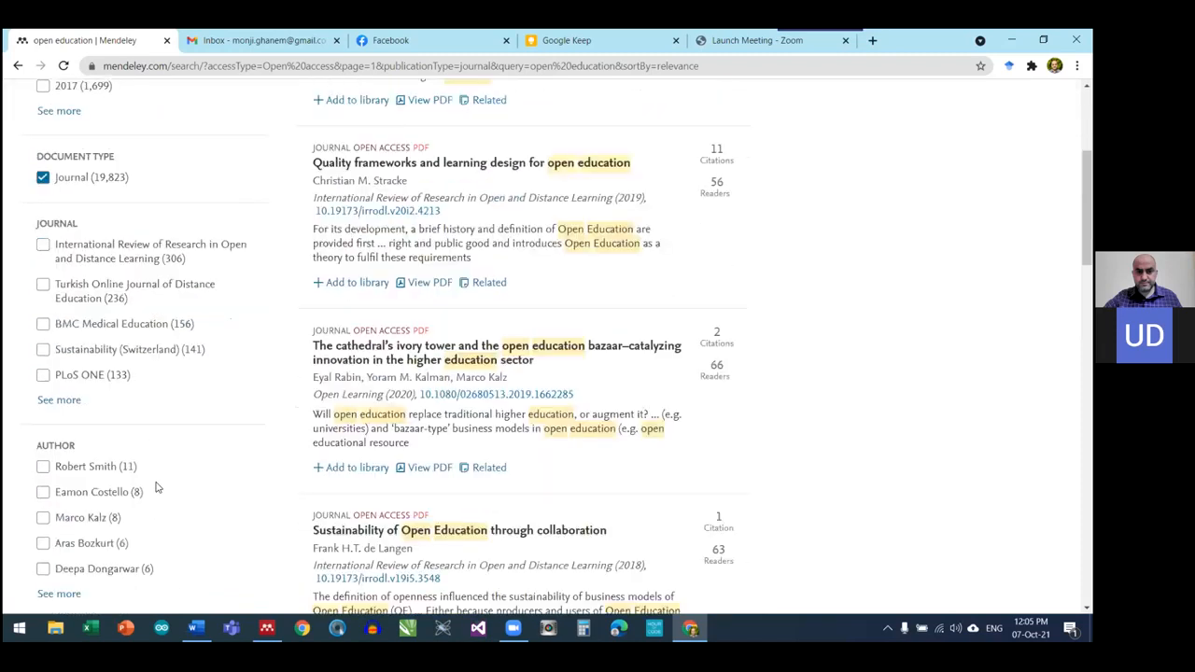
pyautogui.scroll(1, 91, 235)
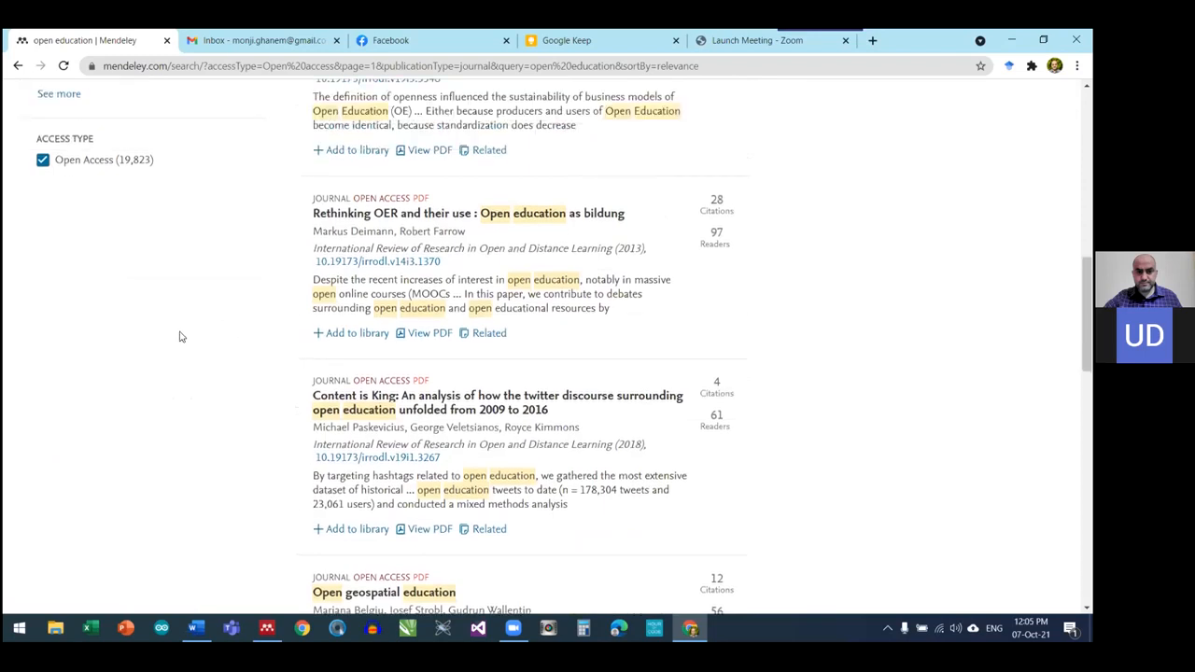
pyautogui.scroll(10, 122, 229)
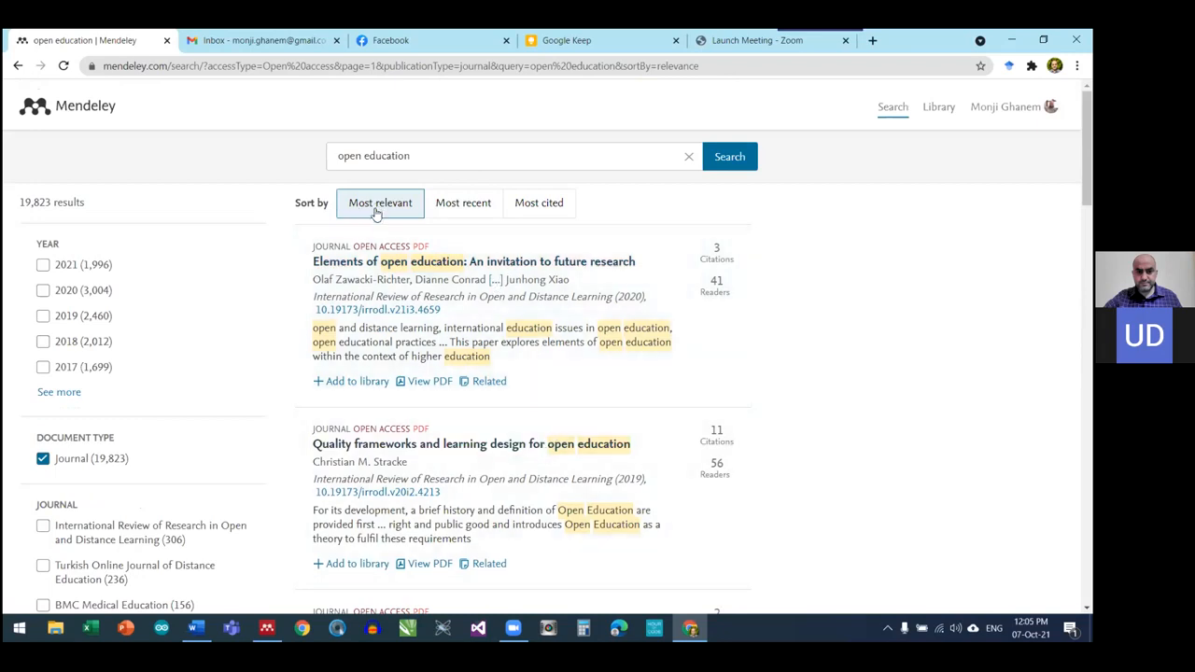
pyautogui.tripleClick(427, 152)
pyautogui.click(439, 155)
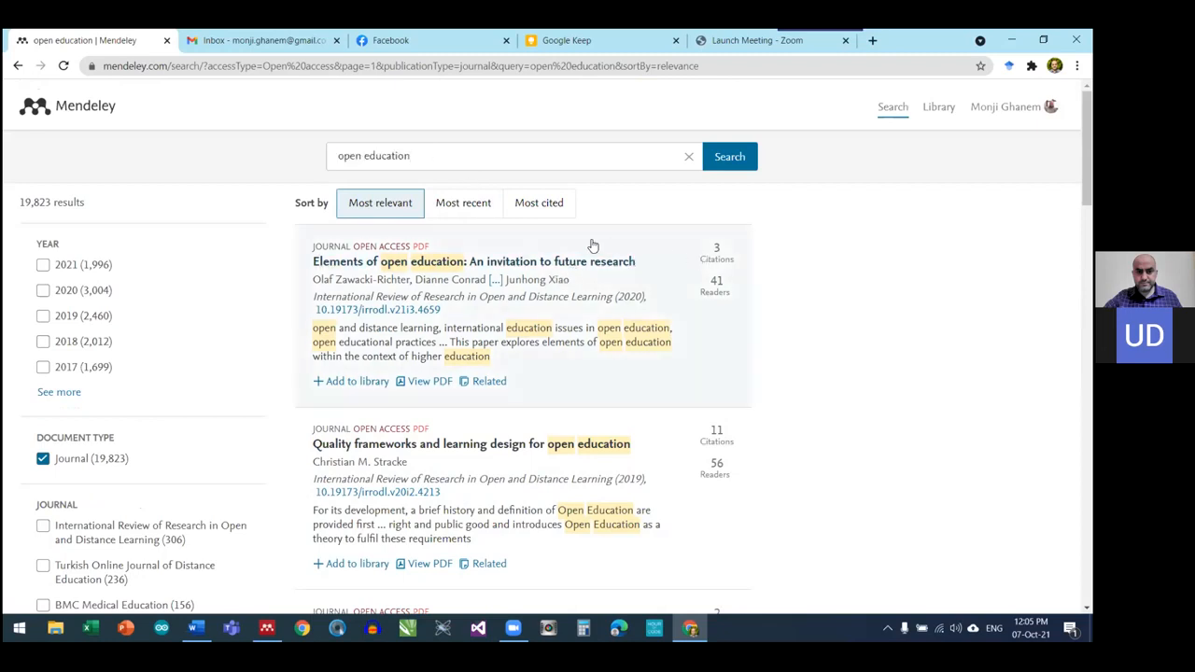
# Sort the results by most recent and by most cited, and open the details of the Avogadro article
pyautogui.click(463, 205)
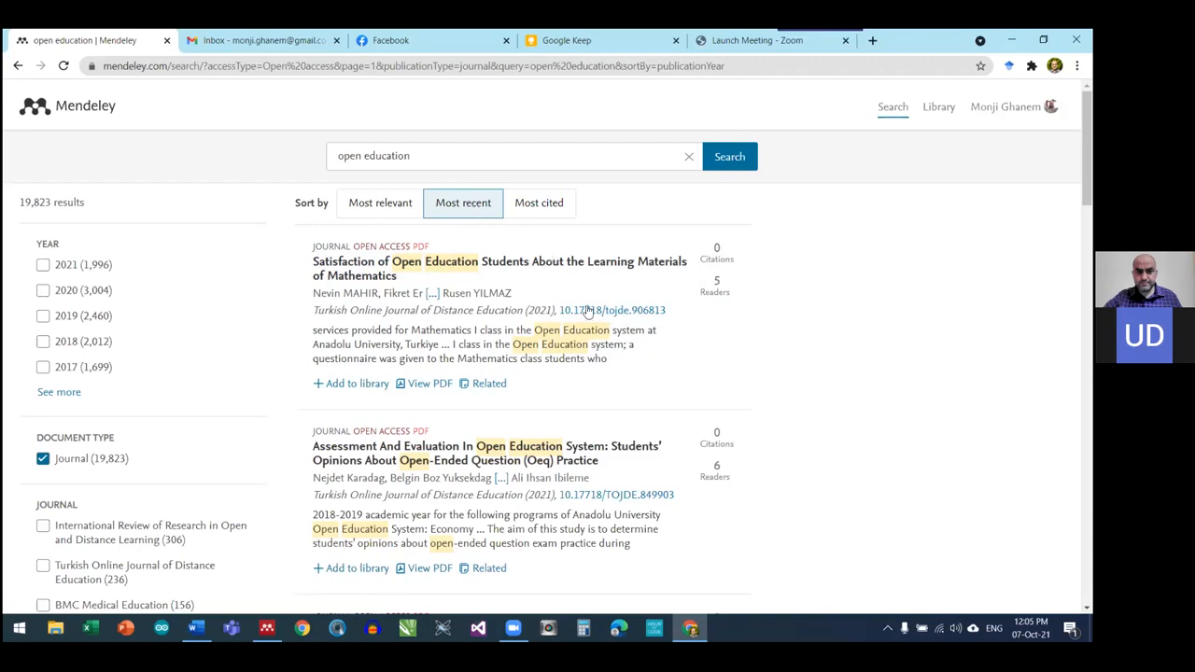
pyautogui.click(535, 206)
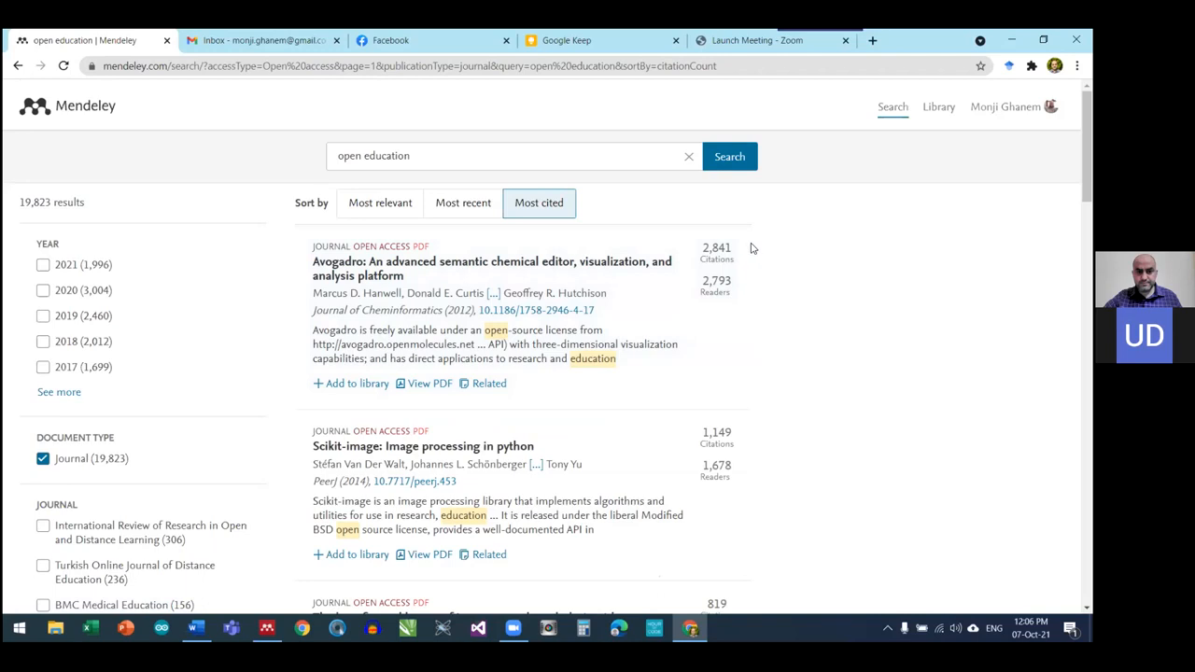
pyautogui.doubleClick(726, 259)
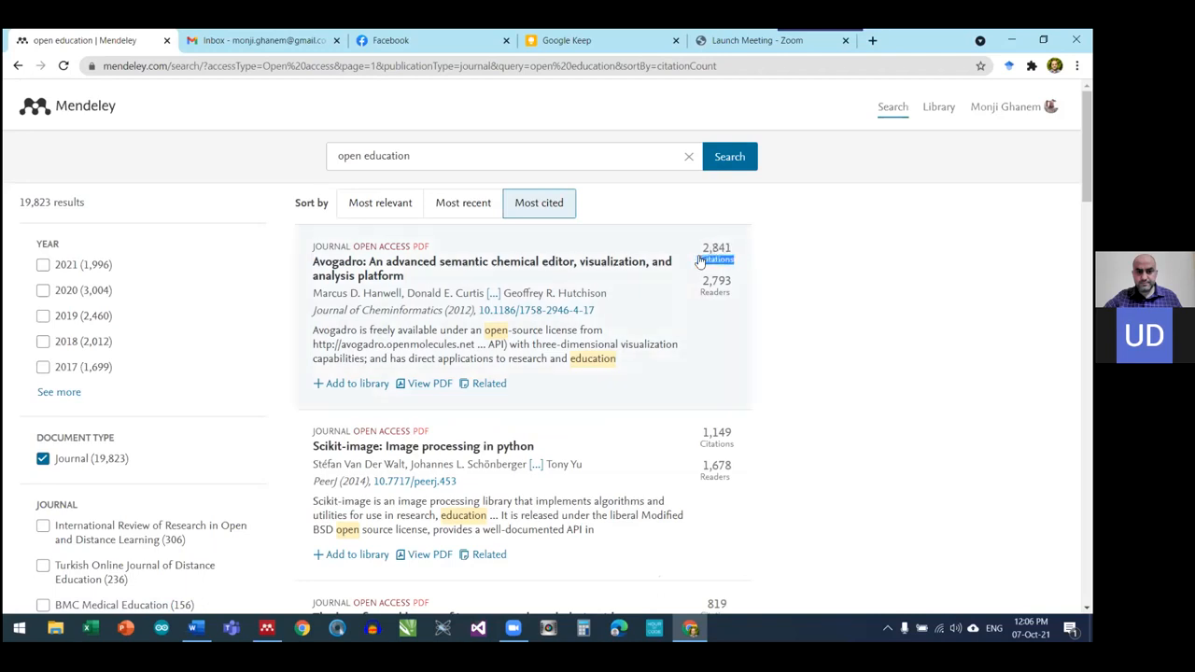
pyautogui.click(703, 254)
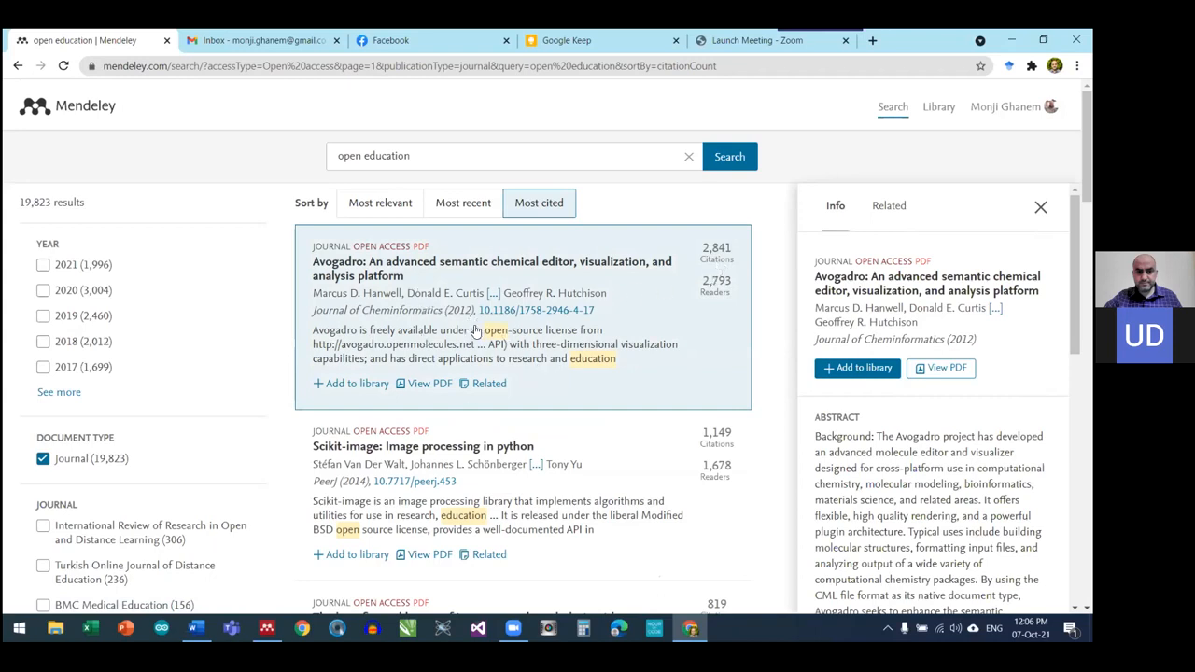
# Compare the relevance, citation and recency sort orders again, ending with the results sorted by most relevant
pyautogui.click(380, 202)
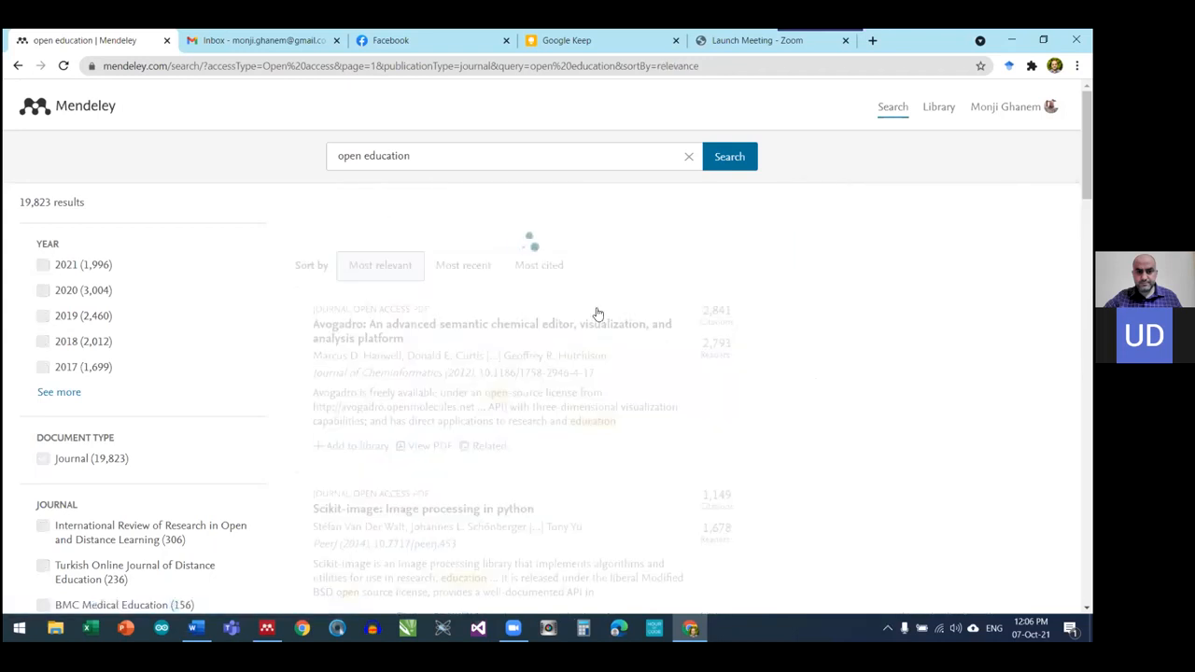
pyautogui.click(522, 202)
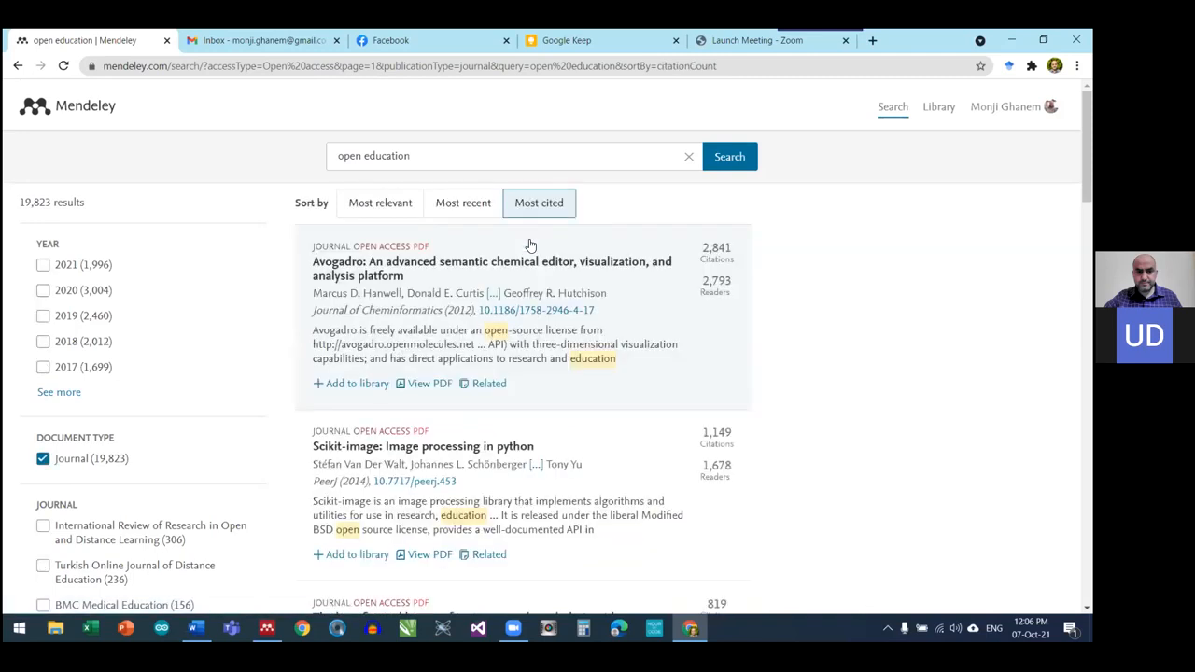
pyautogui.click(463, 206)
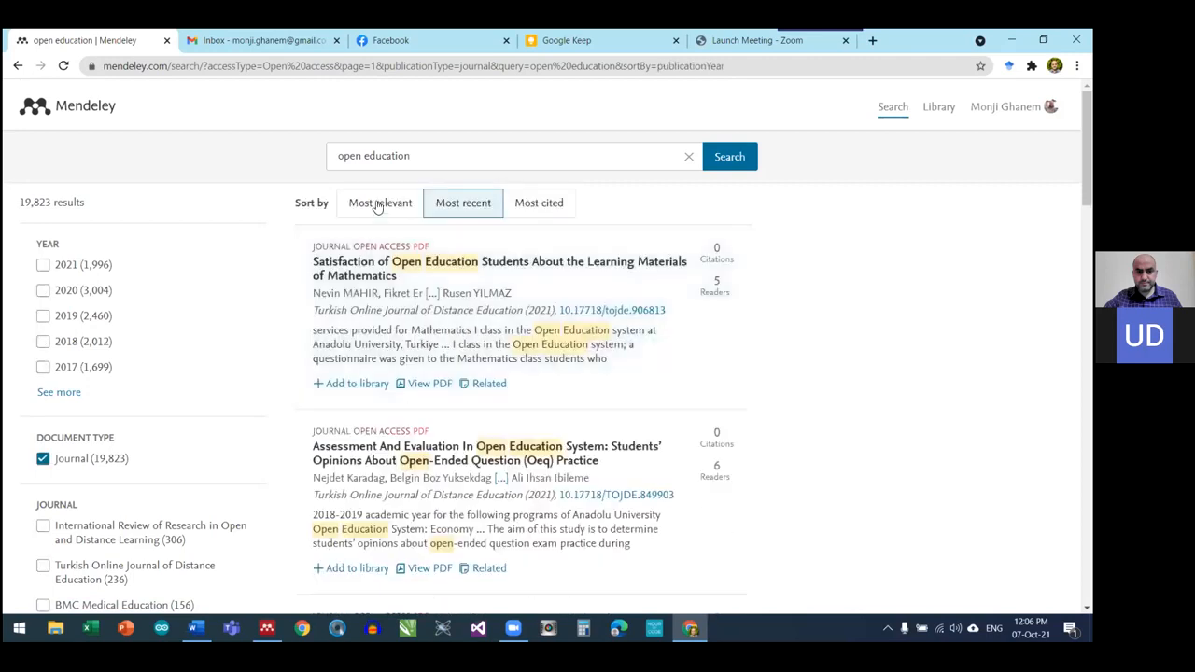
pyautogui.click(380, 204)
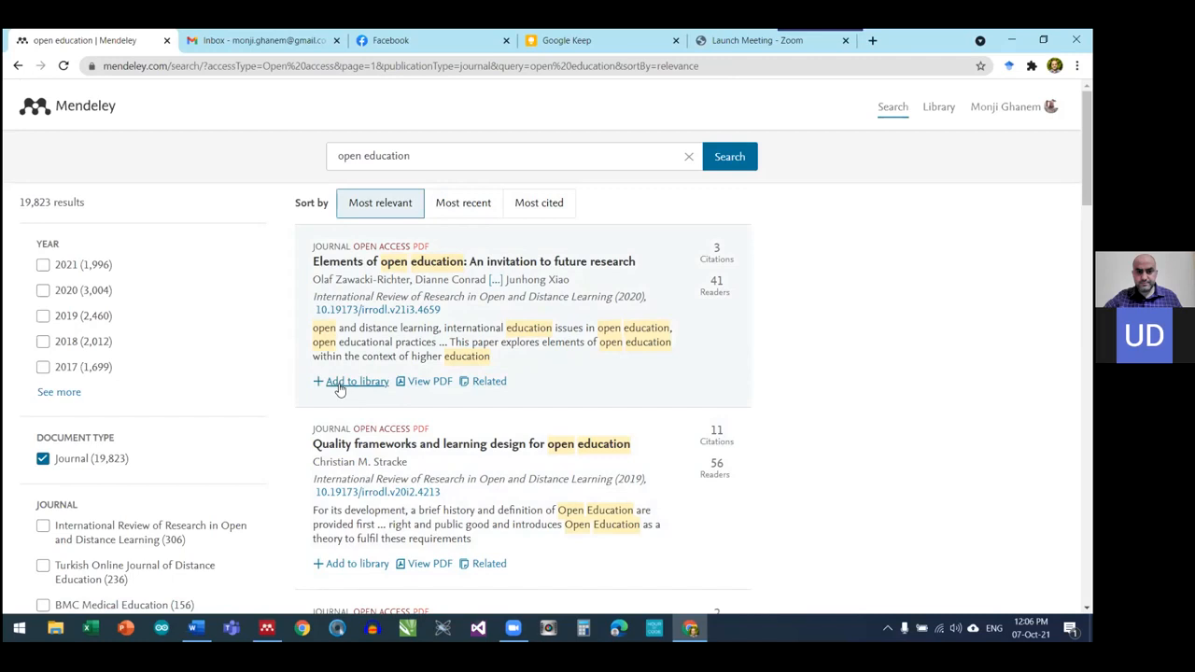
# Add "Elements of open education: An invitation to future research" to the library and check the document list in Mendeley Desktop
pyautogui.press('ctrl')
pyautogui.press('ctrl')
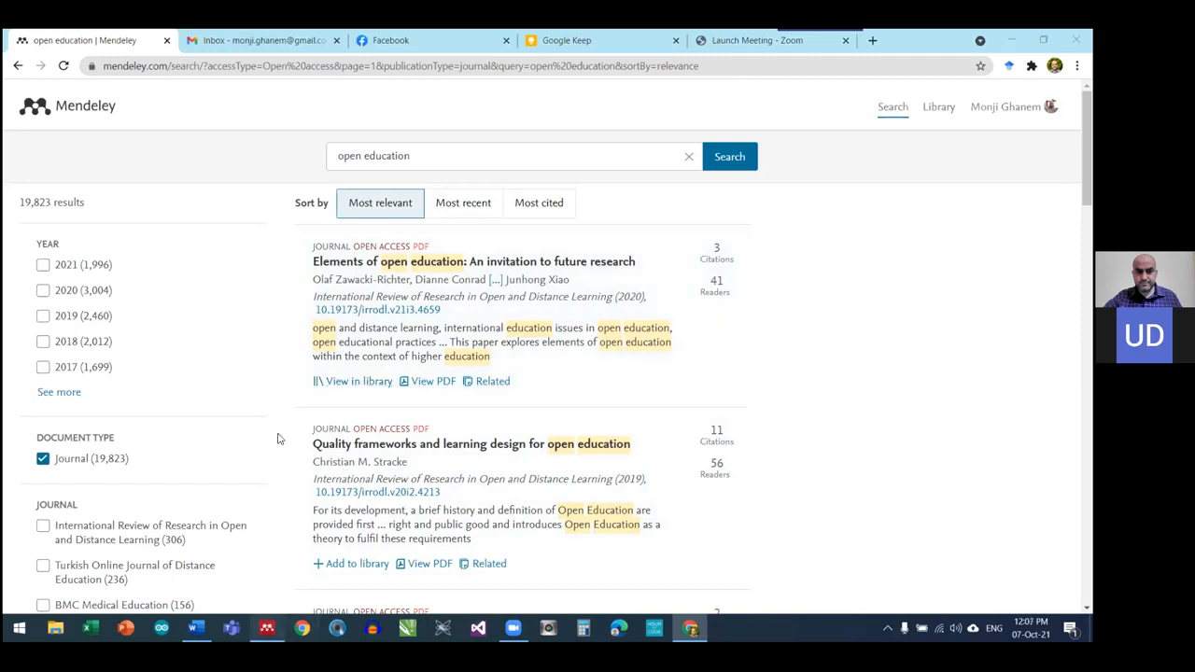
pyautogui.hotkey('alt', 'Tab')
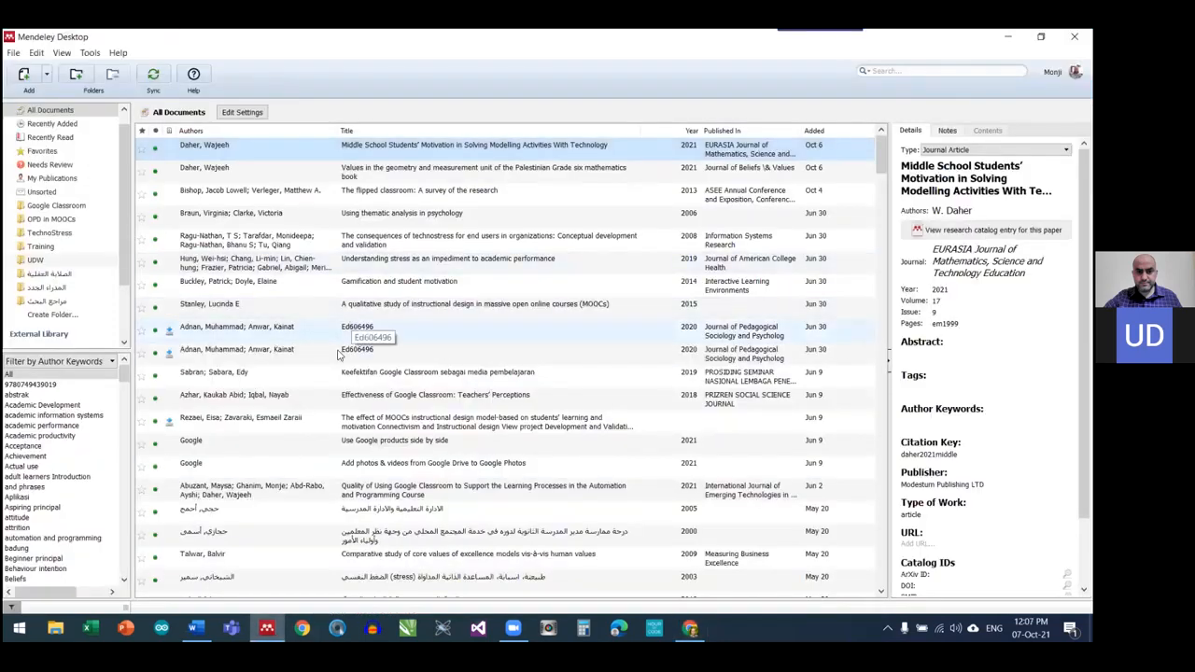
pyautogui.hotkey('alt', 'Tab')
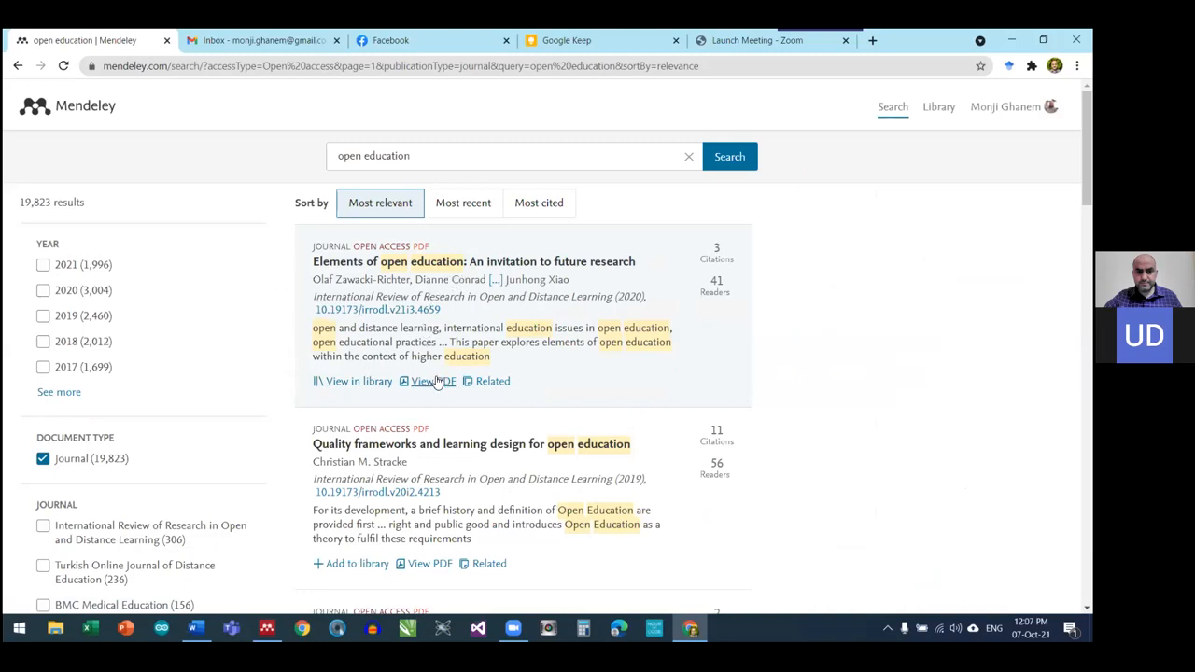
# Browse the search results and view the documents related to "Elements of open education: An invitation to future research"
pyautogui.scroll(-2, 436, 420)
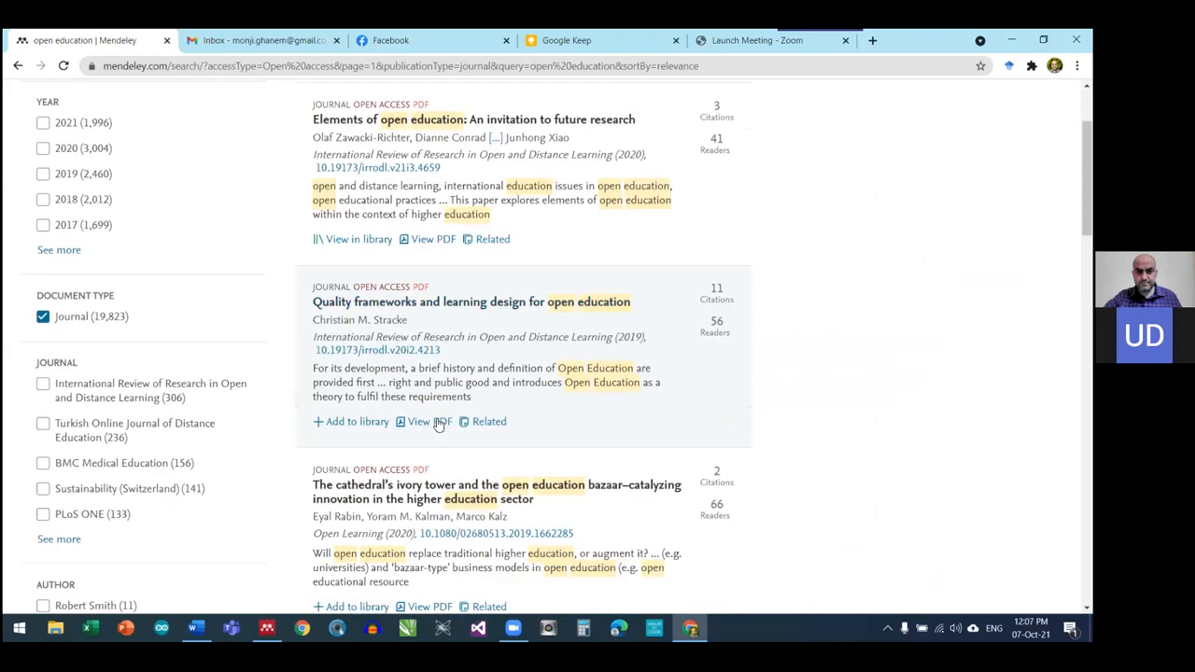
pyautogui.scroll(-2, 437, 423)
pyautogui.scroll(-1, 438, 425)
pyautogui.scroll(5, 432, 402)
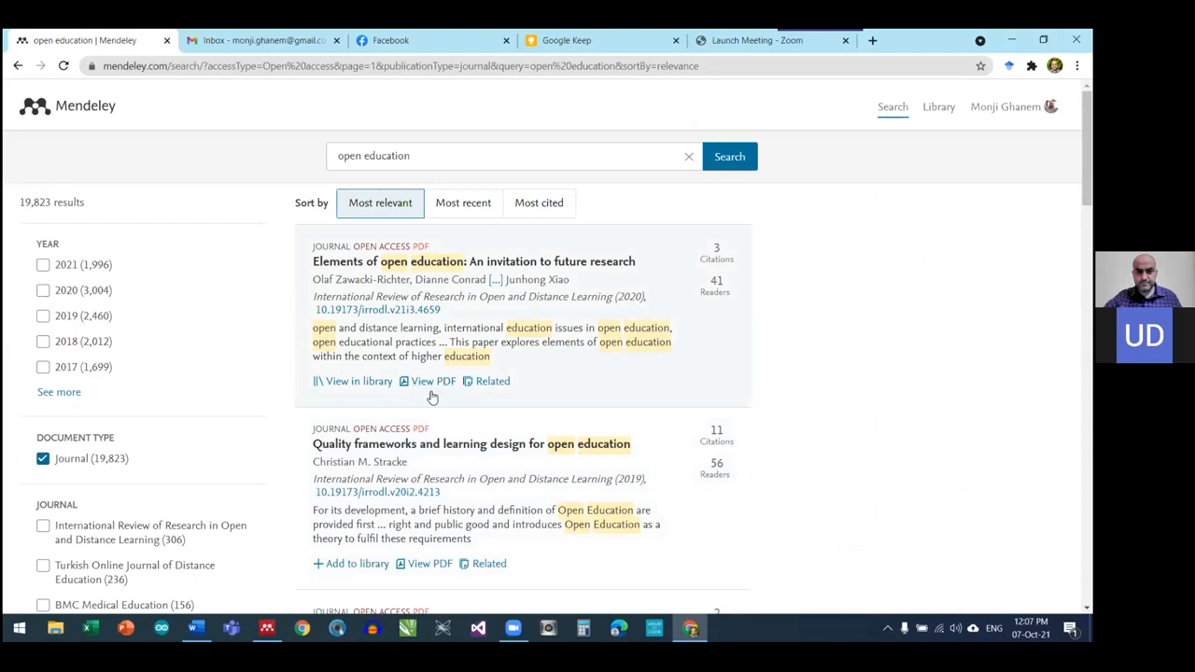
pyautogui.click(492, 382)
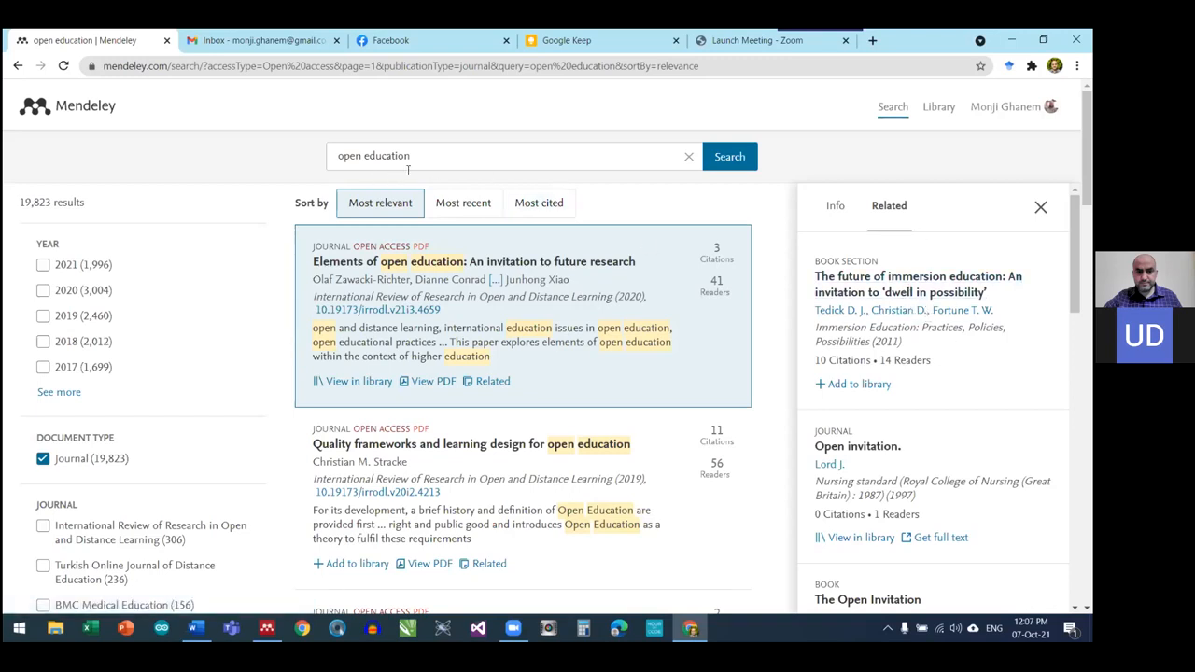
pyautogui.moveTo(431, 152); pyautogui.dragTo(294, 144)
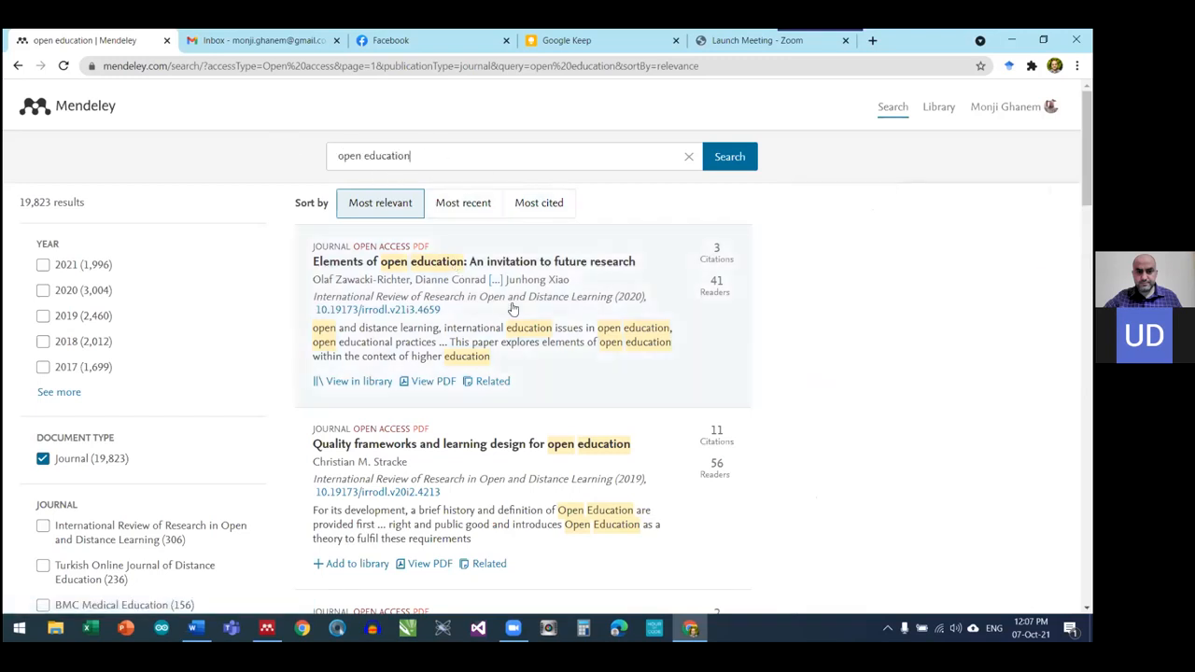
# Open the details of "Elements of open education: An invitation to future research" and browse its list of related documents
pyautogui.click(402, 244)
pyautogui.click(430, 156)
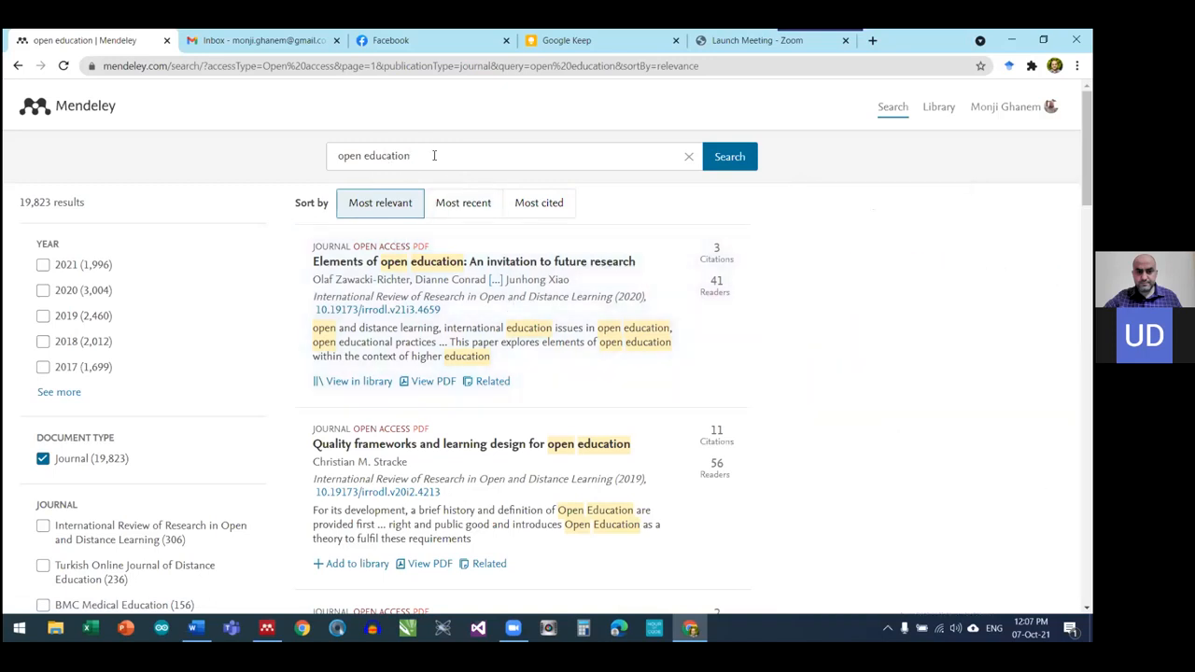
pyautogui.moveTo(432, 156); pyautogui.dragTo(319, 156)
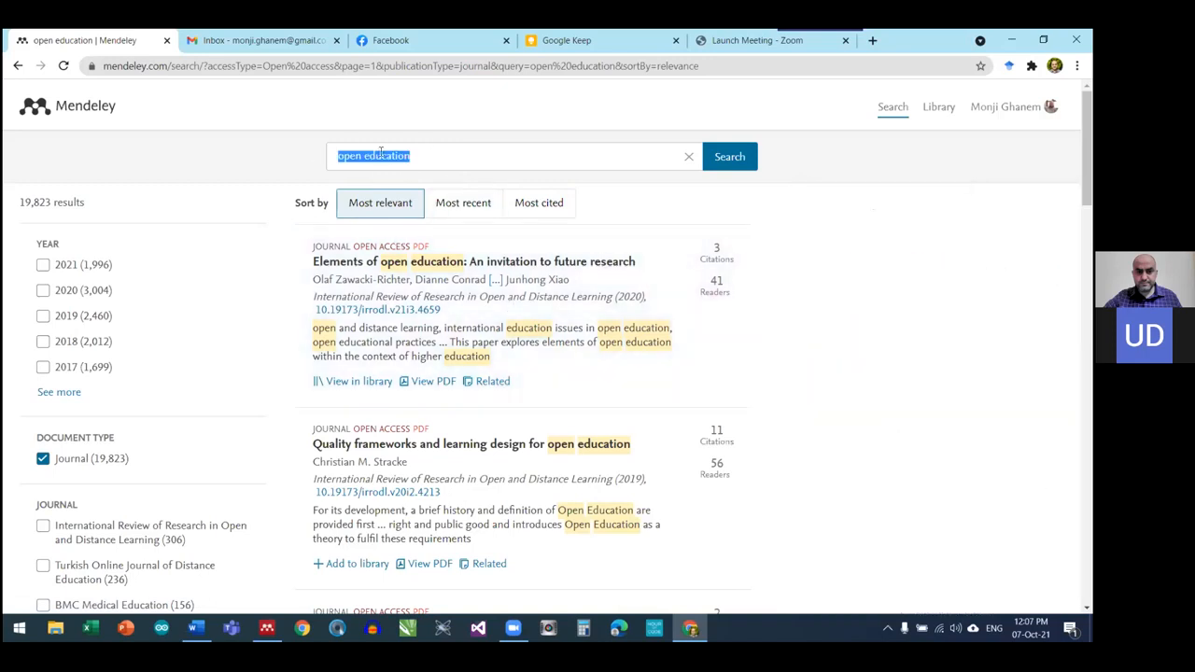
pyautogui.click(540, 304)
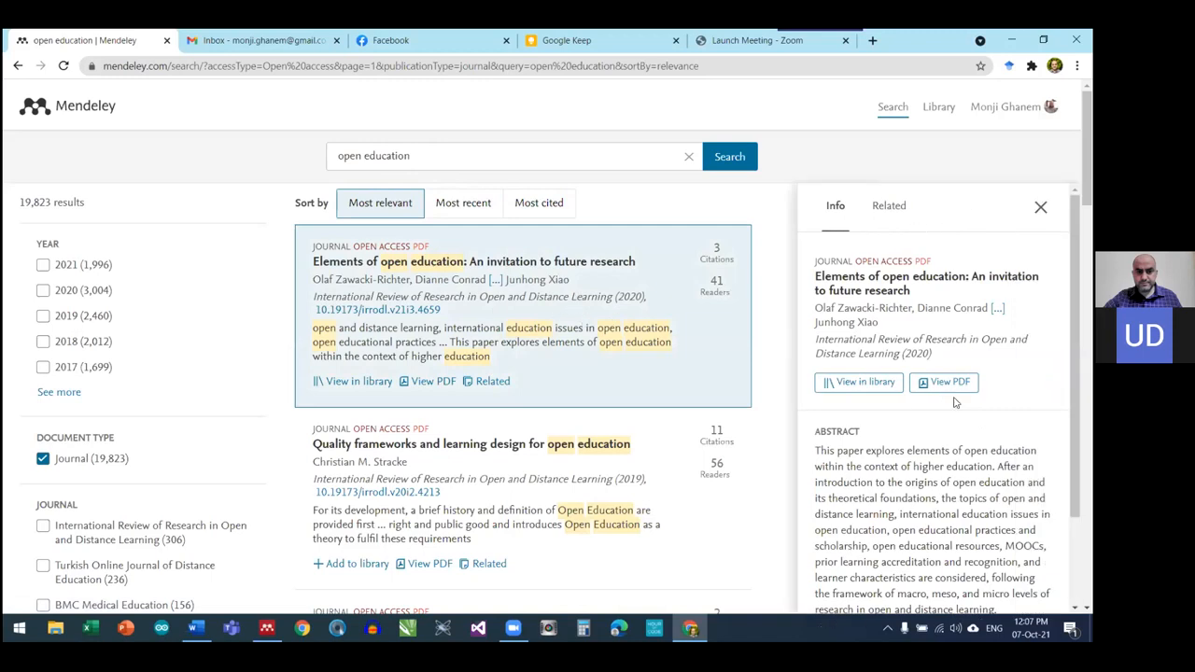
pyautogui.click(891, 208)
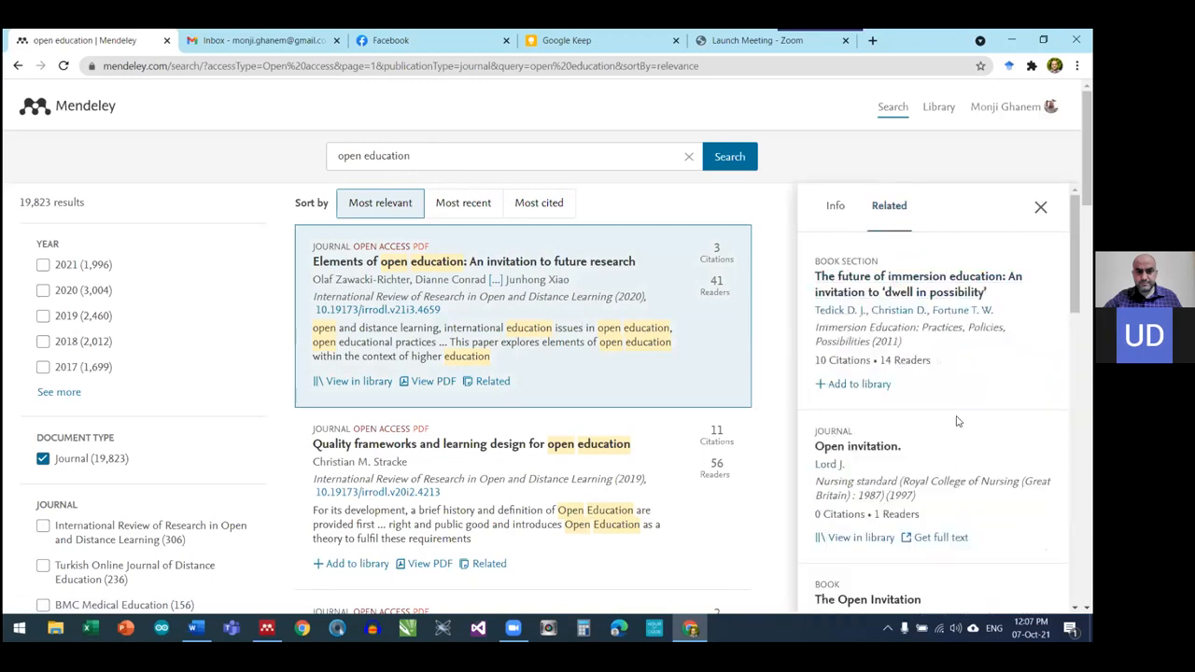
pyautogui.scroll(-8, 955, 411)
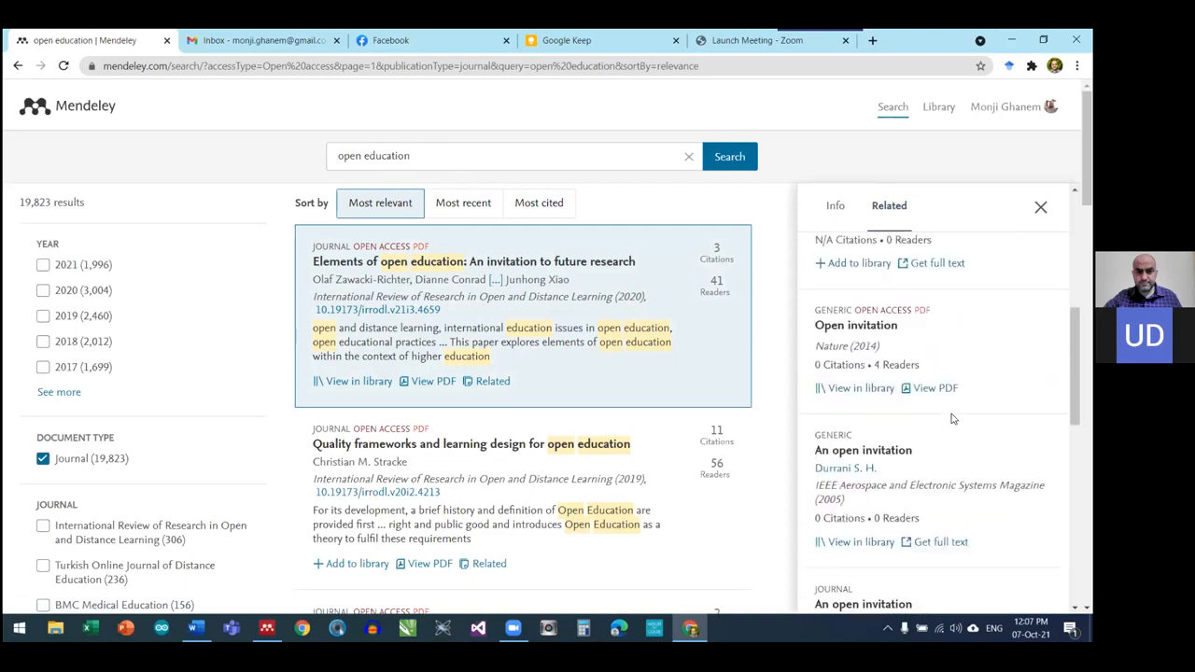
pyautogui.scroll(-4, 952, 418)
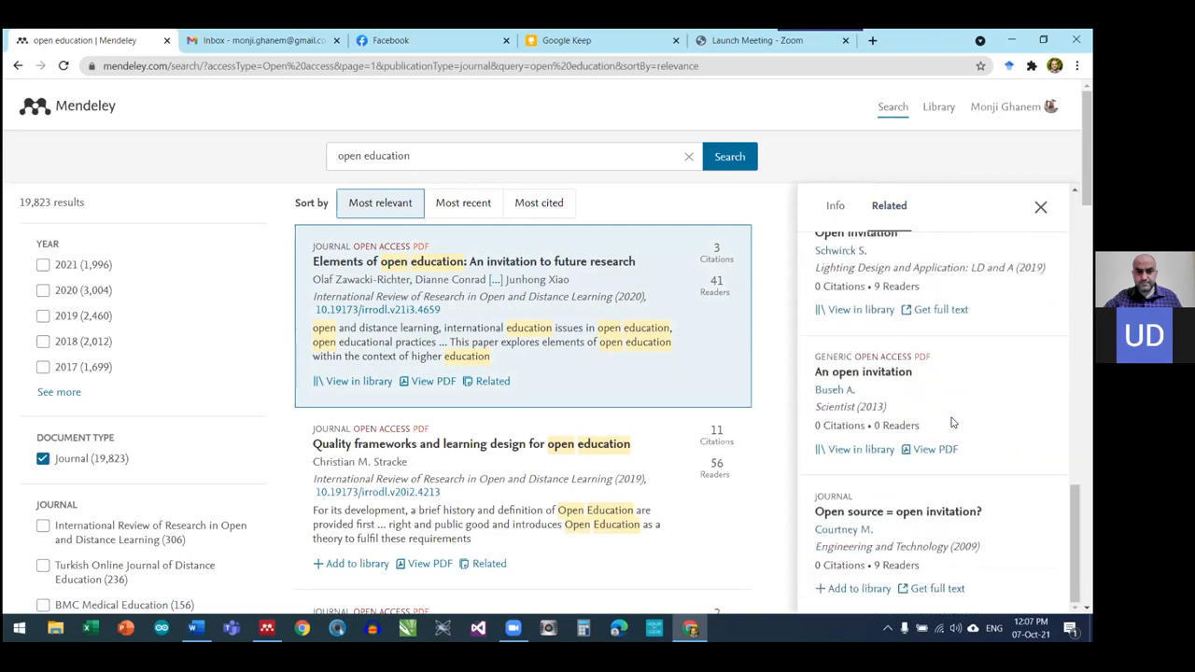
pyautogui.scroll(6, 953, 422)
pyautogui.scroll(-5, 952, 422)
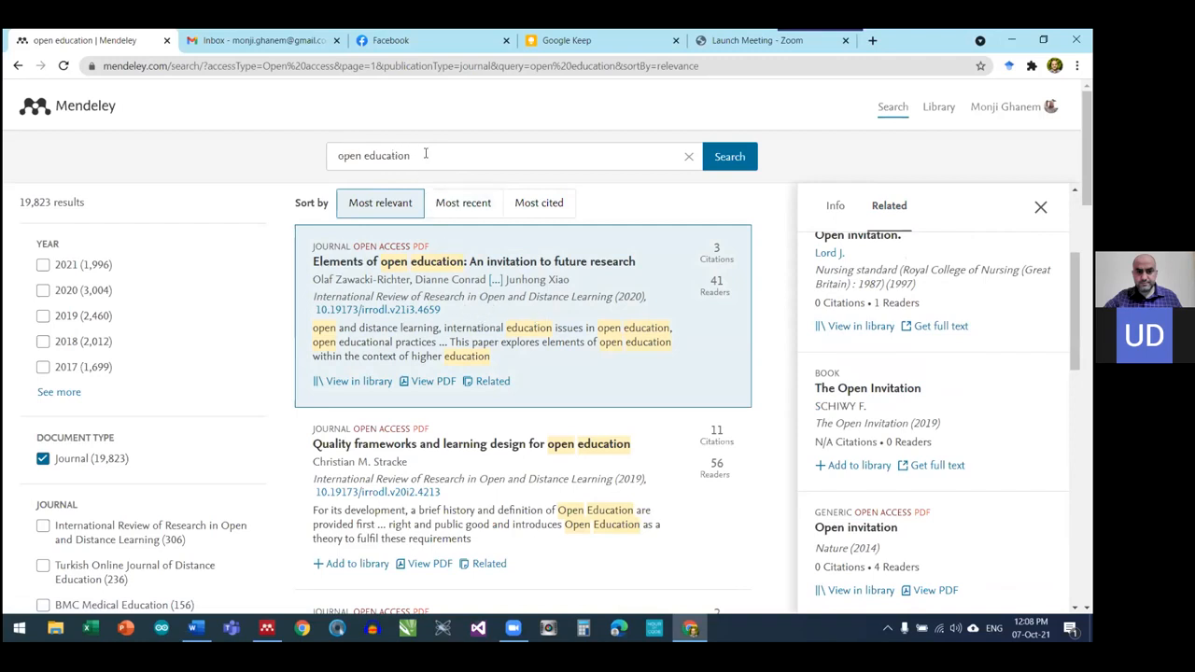
# Skim the open education search results and return to the search query at the start of the page
pyautogui.scroll(-2, 493, 405)
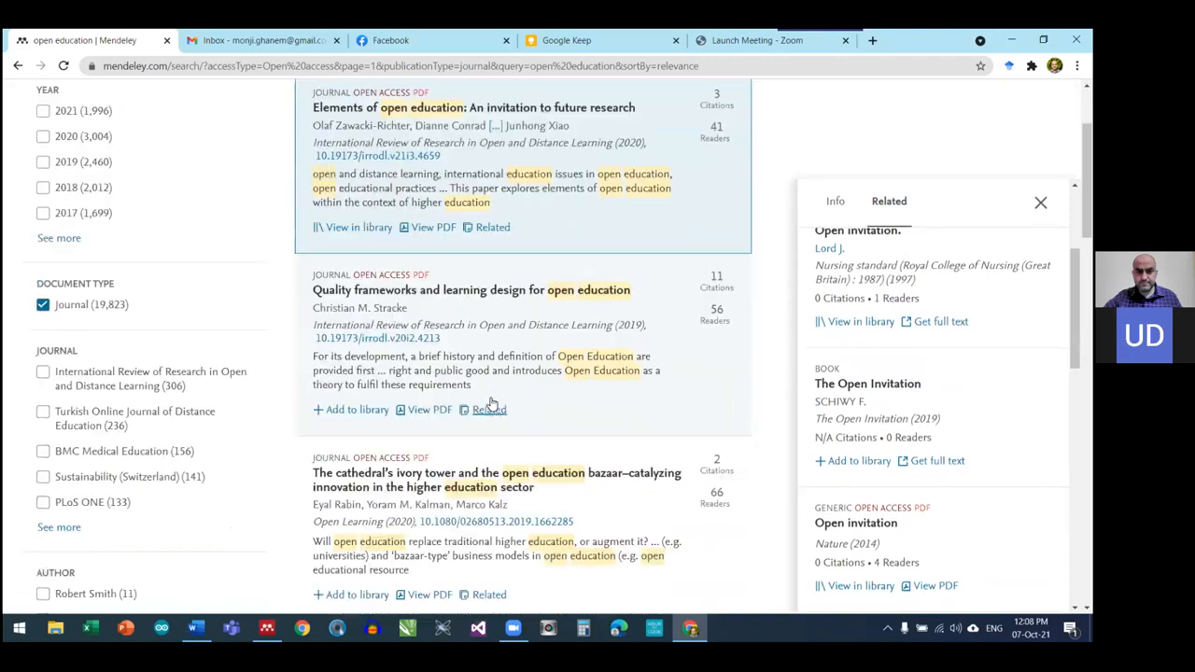
pyautogui.scroll(-8, 493, 411)
pyautogui.scroll(5, 392, 189)
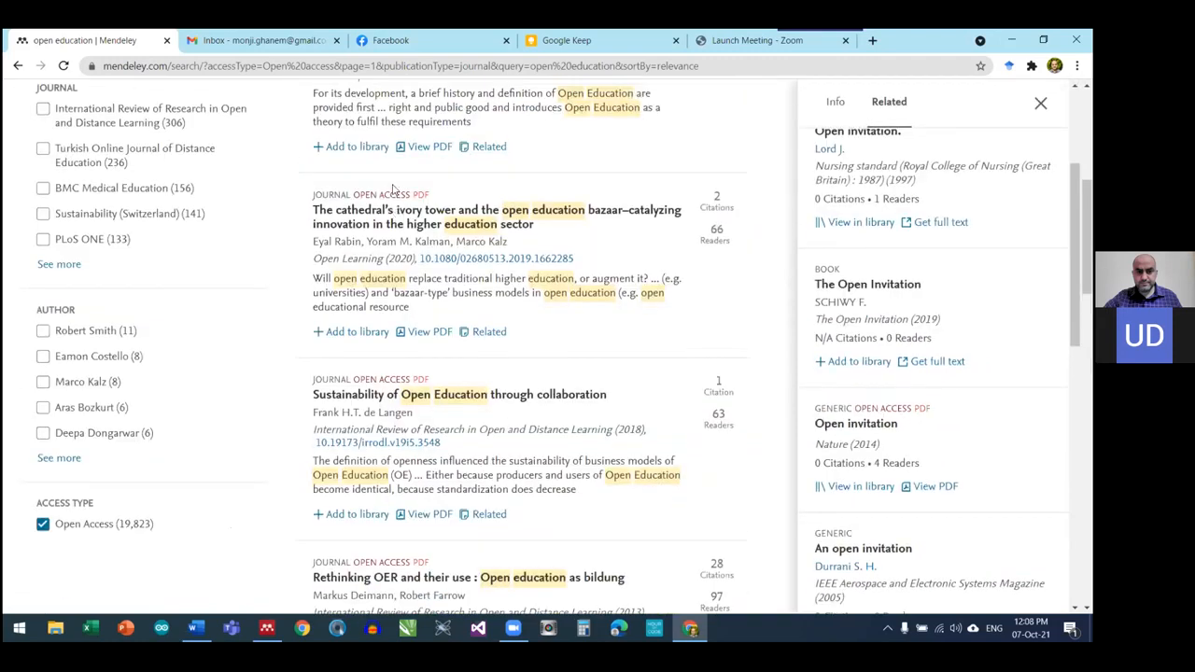
pyautogui.scroll(5, 392, 189)
pyautogui.tripleClick(427, 156)
pyautogui.click(427, 156)
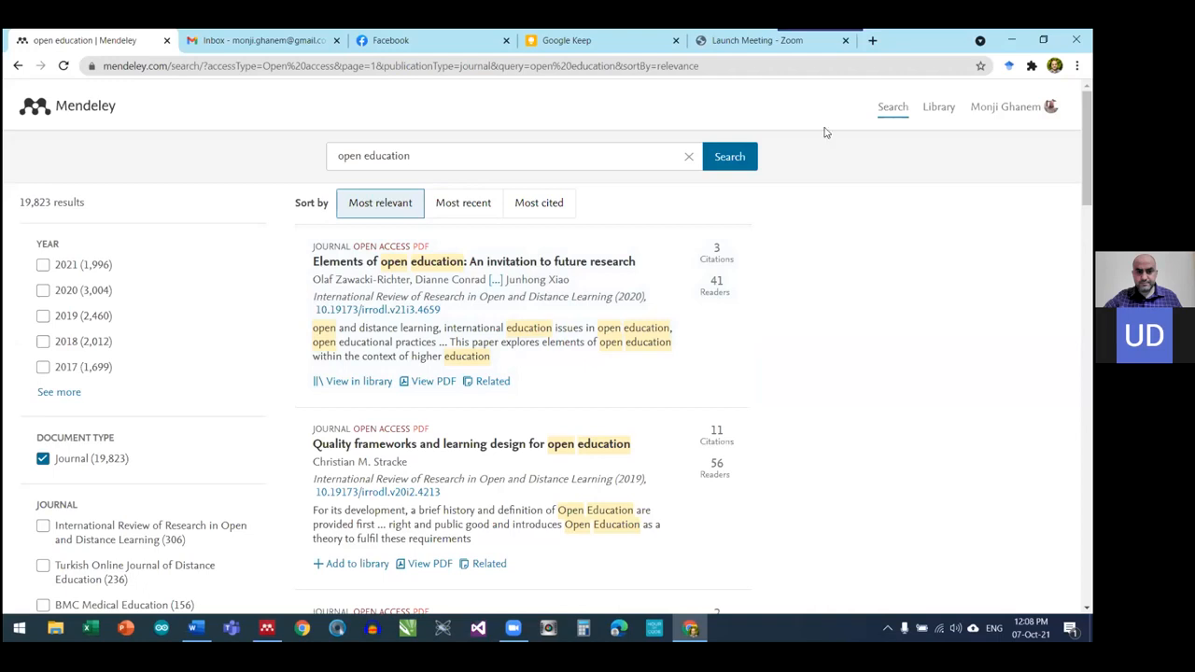
# Open the web library and check its Recently Added and All References lists
pyautogui.click(940, 109)
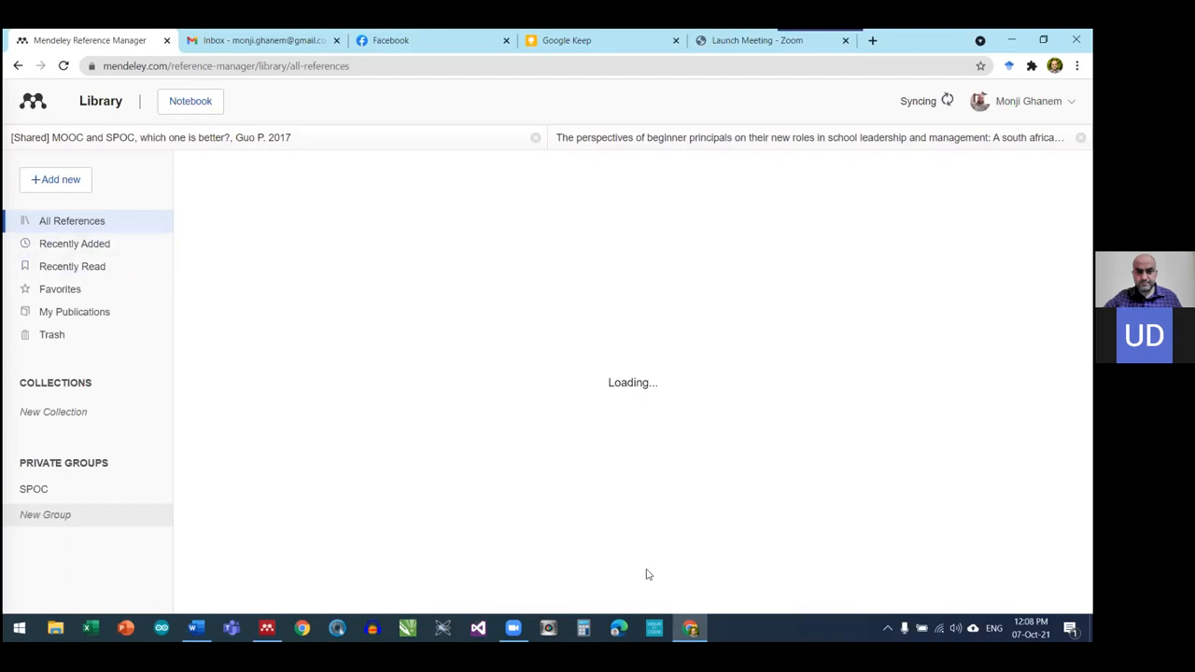
pyautogui.click(939, 628)
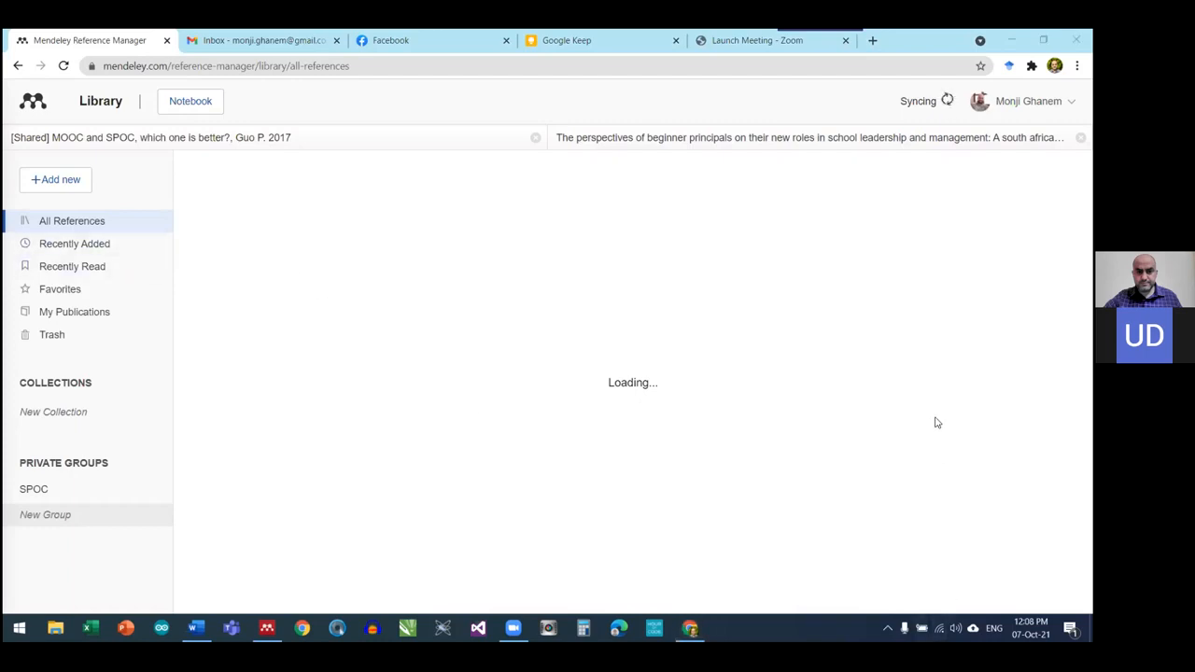
pyautogui.click(586, 279)
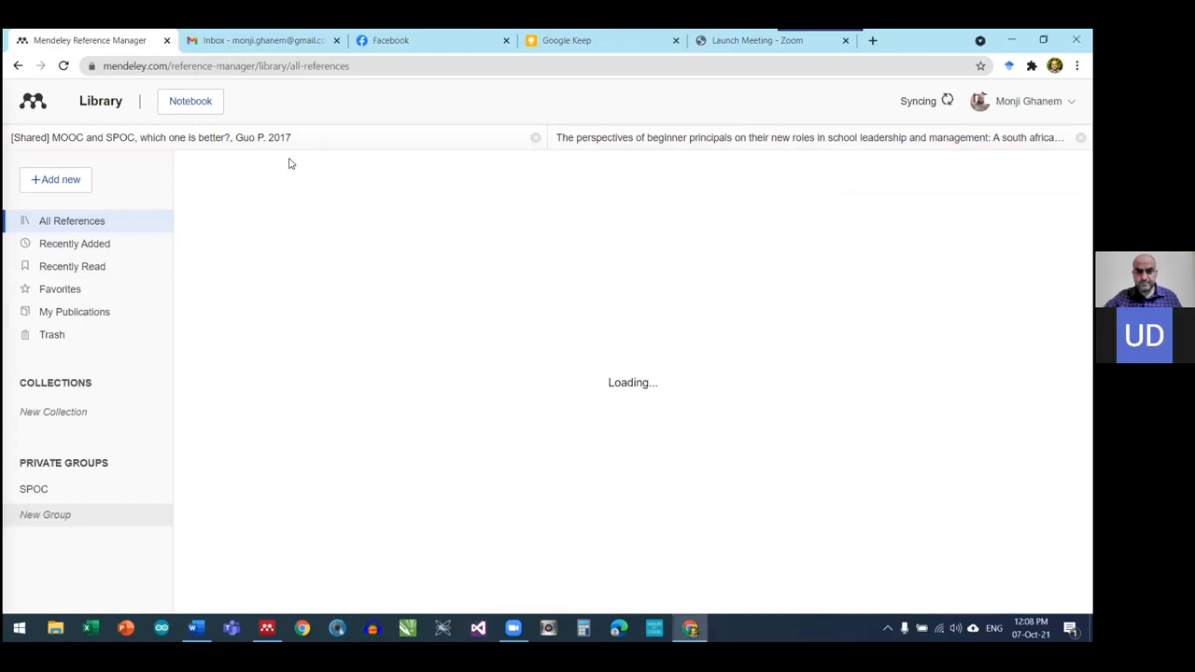
pyautogui.click(68, 244)
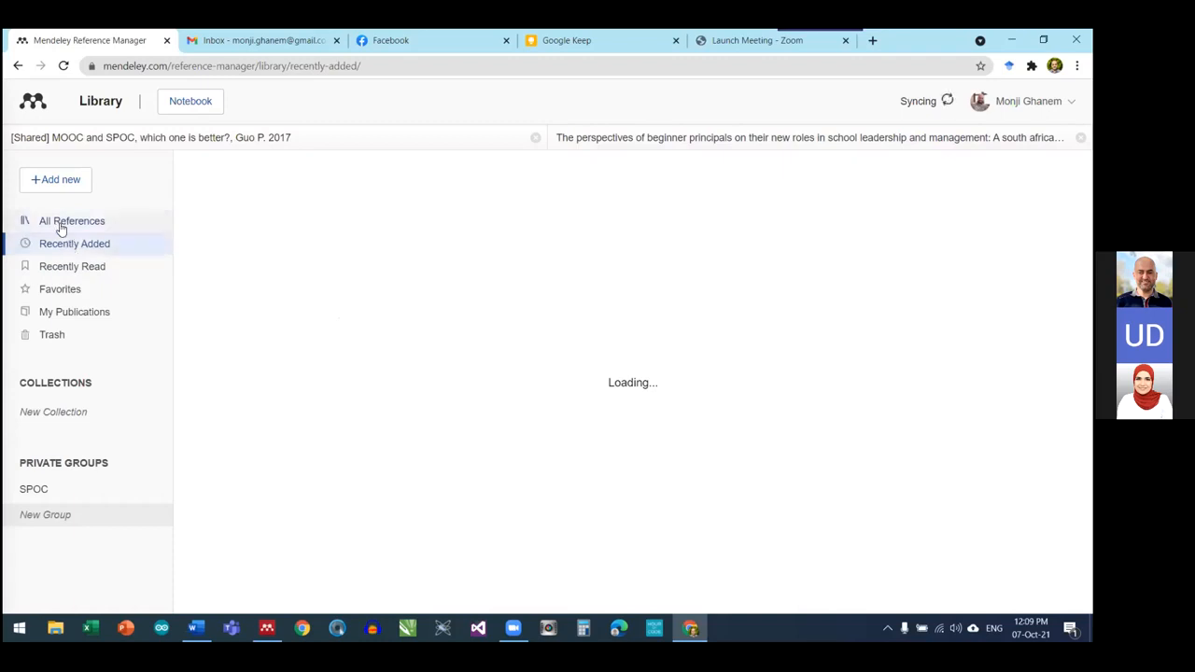
pyautogui.click(61, 221)
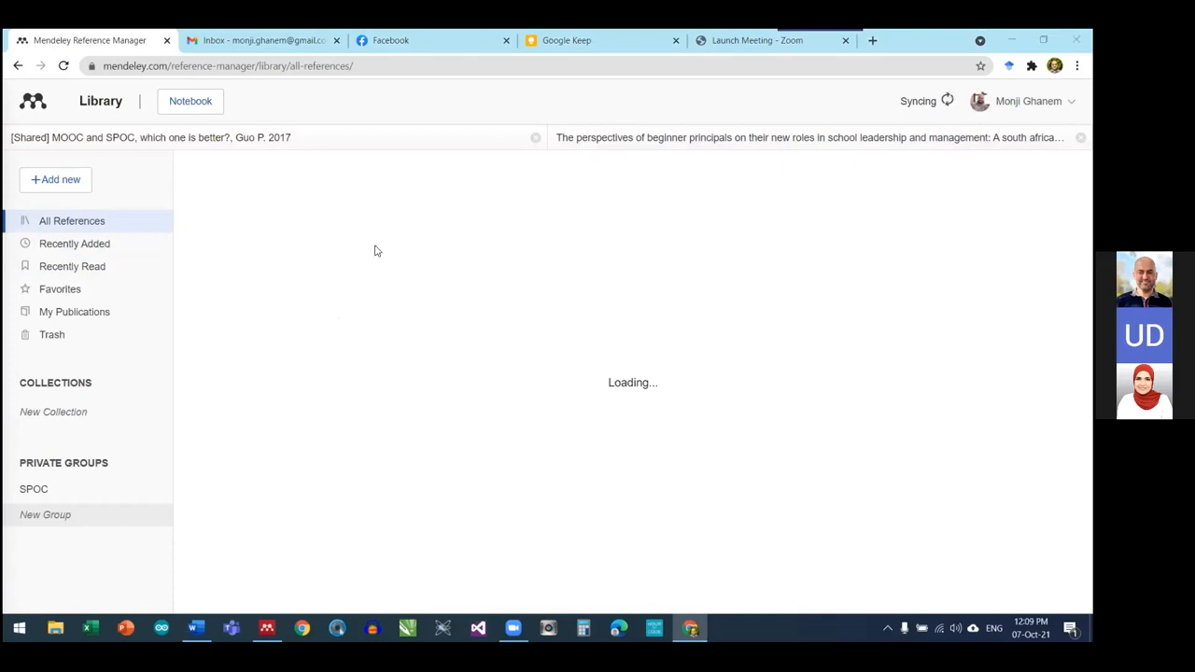
# Close the Gmail, Facebook, Google Keep and Zoom pages, keeping only Mendeley Reference Manager open in the browser
pyautogui.hotkey('ctrl', '3')
pyautogui.hotkey('ctrl', 'shift', 'Tab')
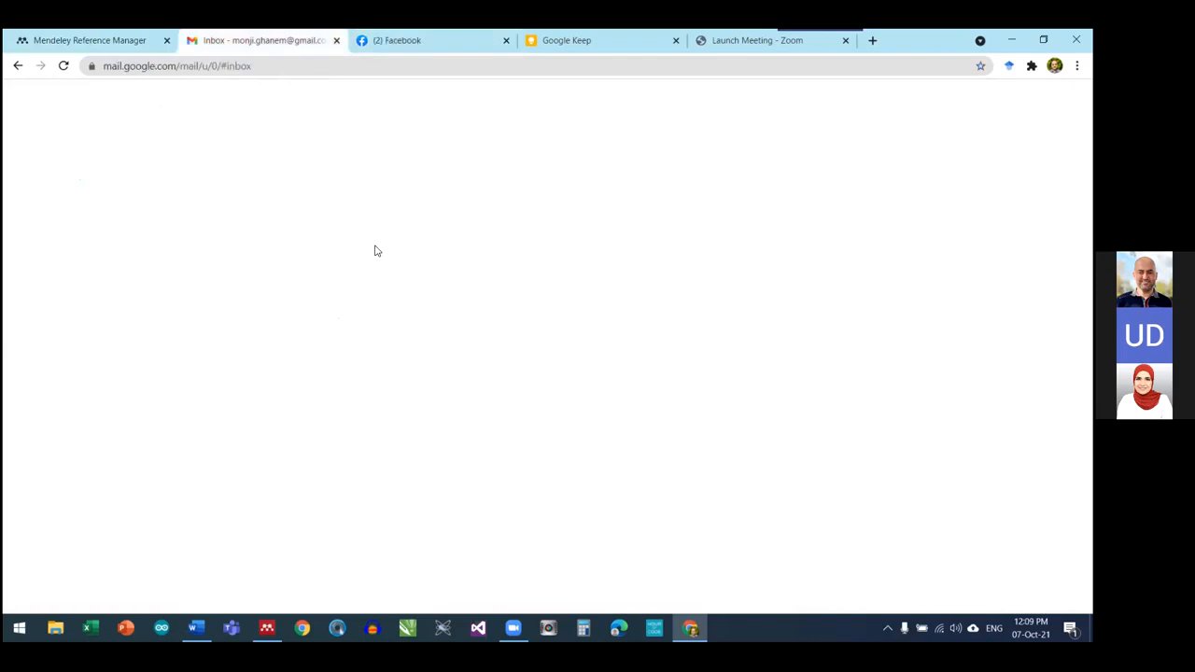
pyautogui.click(140, 41)
pyautogui.middleClick(248, 50)
pyautogui.click(248, 49)
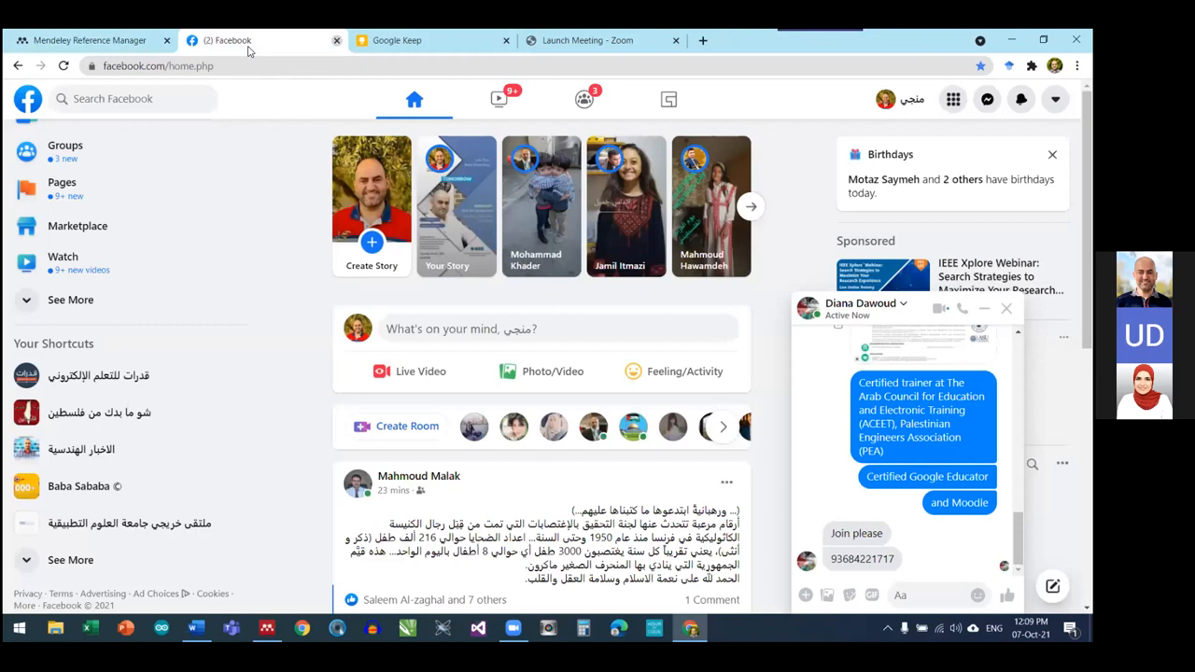
pyautogui.middleClick(249, 49)
pyautogui.middleClick(248, 49)
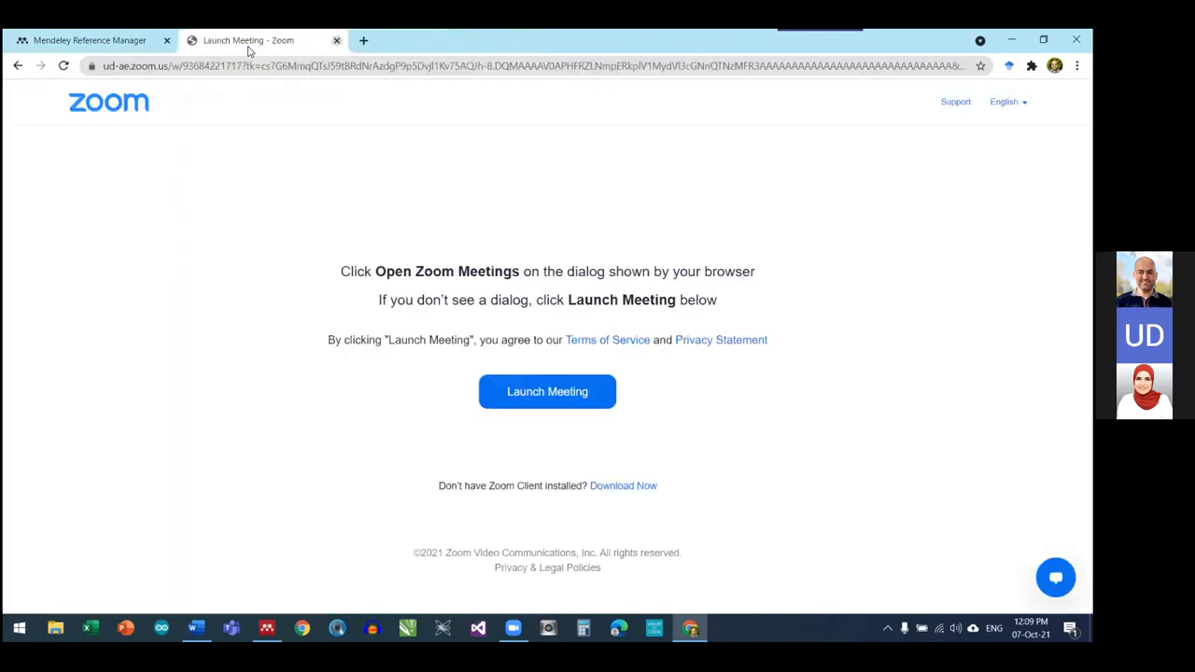
pyautogui.middleClick(248, 49)
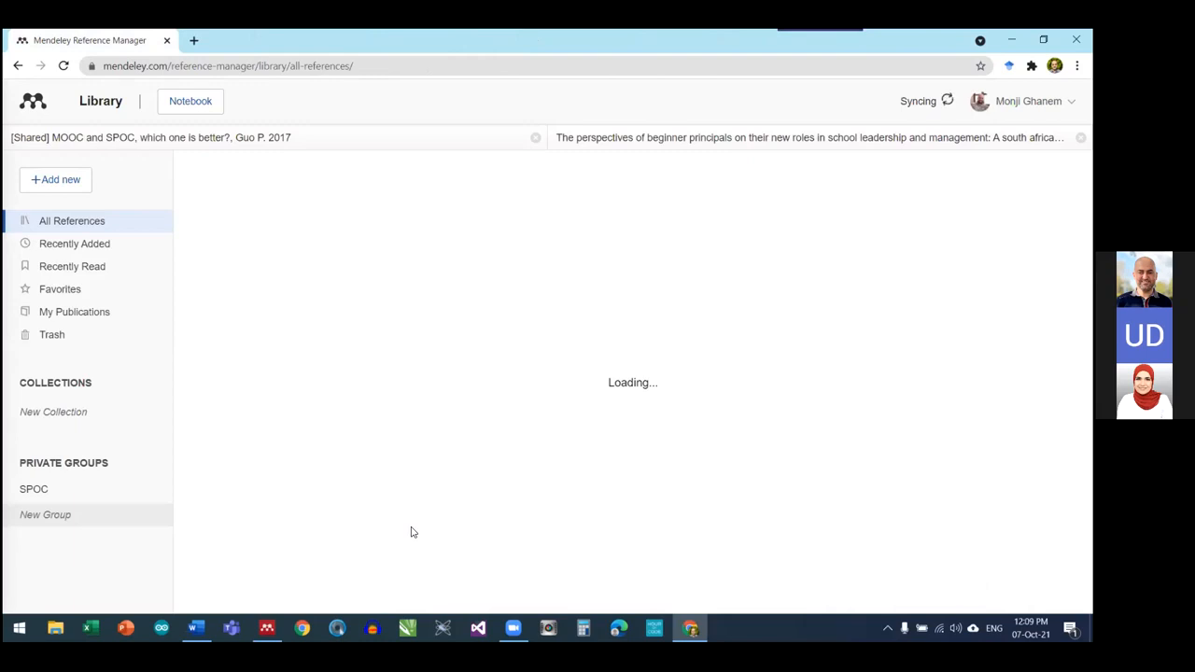
# Look at the options for adding new references to the web library, and close the browser to return to Mendeley Desktop
pyautogui.click(54, 185)
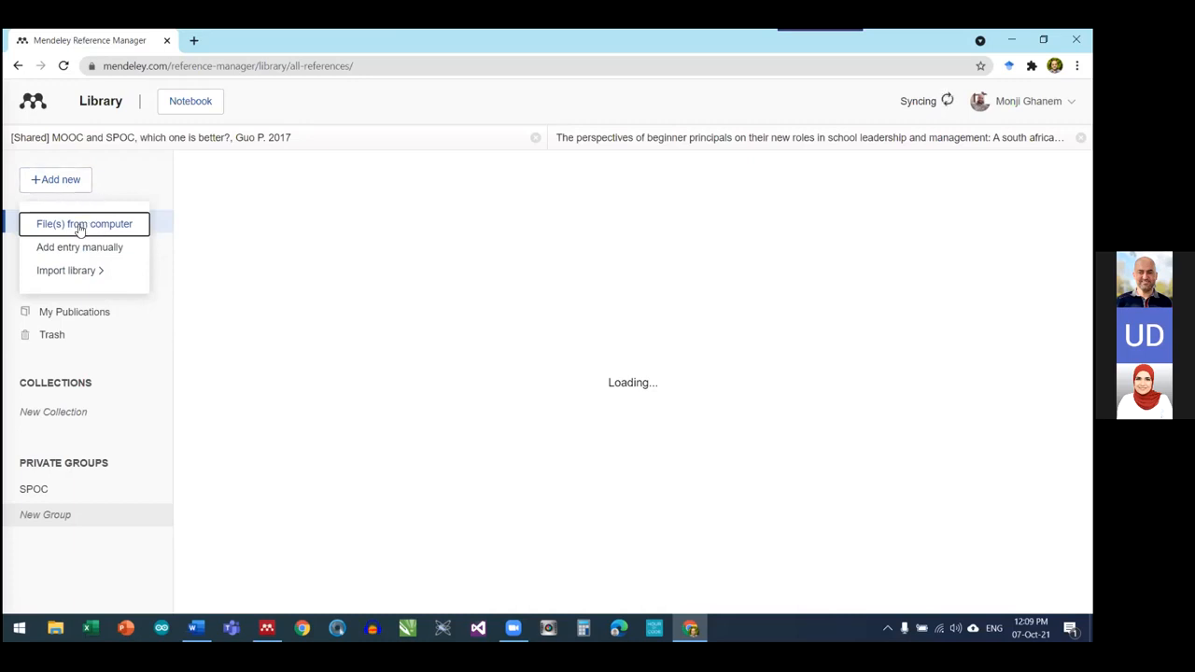
pyautogui.click(95, 252)
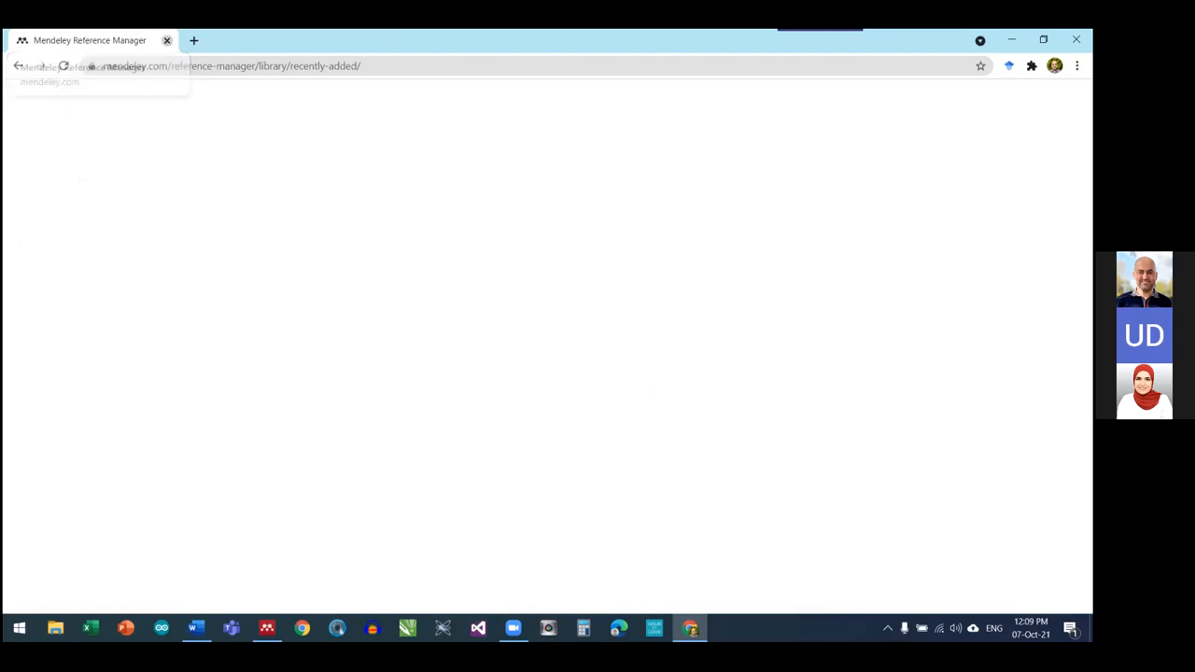
pyautogui.click(166, 40)
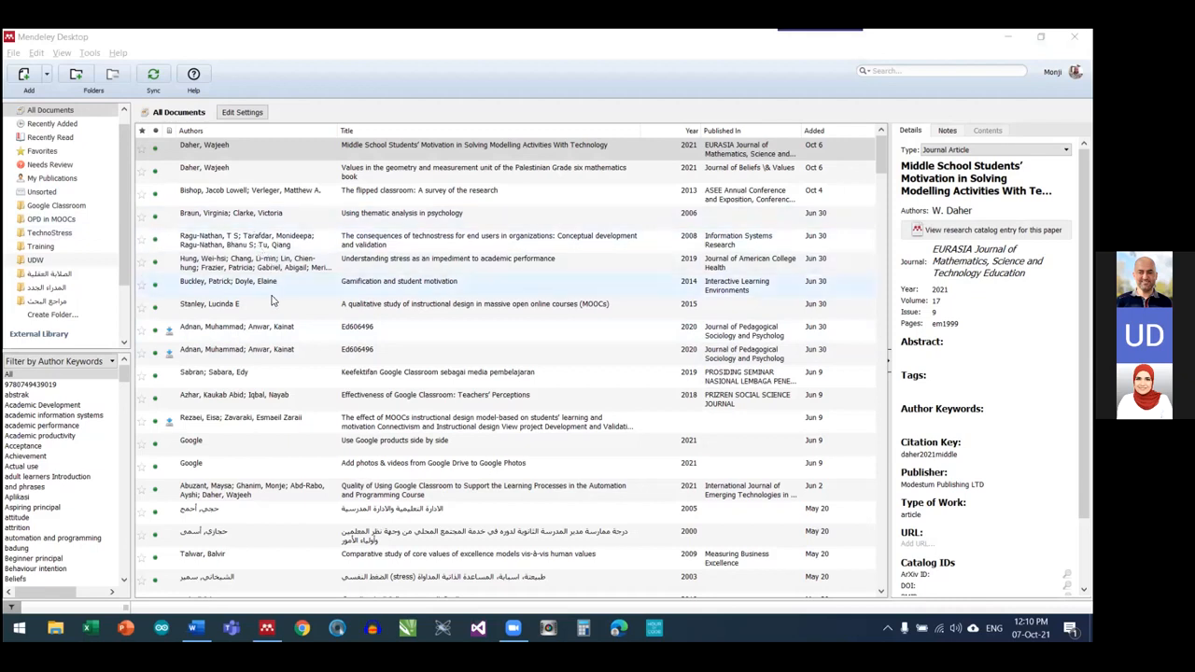
# Browse the complete list of documents in the Mendeley Desktop library
pyautogui.scroll(-5, 406, 387)
pyautogui.scroll(-8, 406, 392)
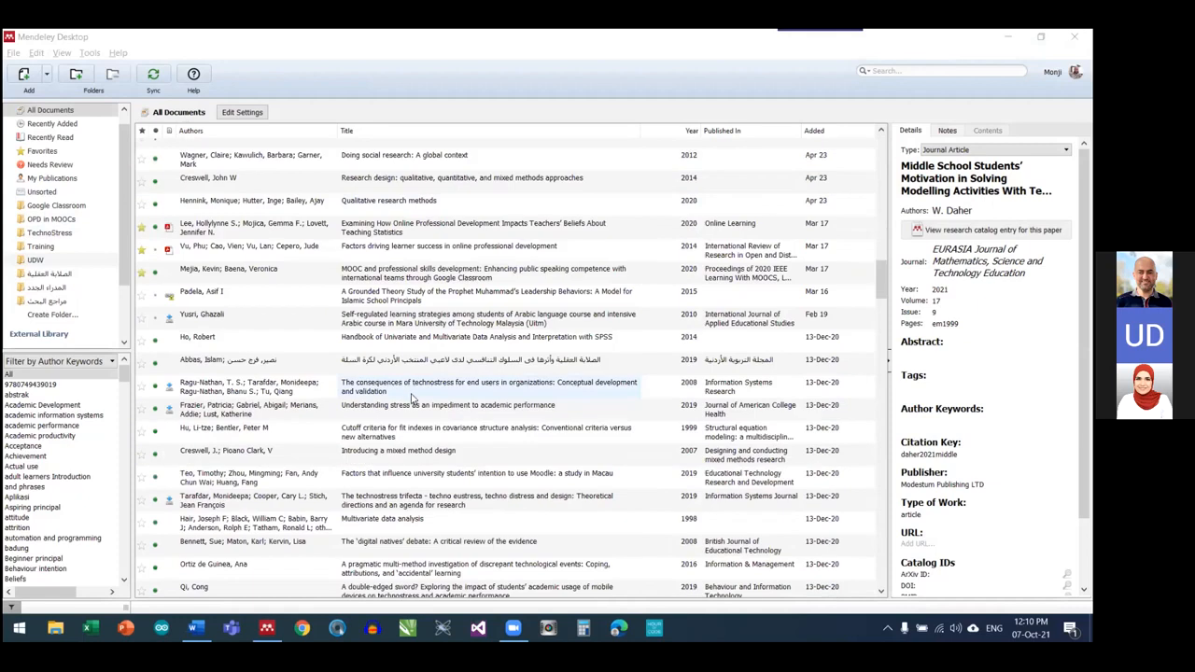
pyautogui.scroll(-5, 411, 398)
pyautogui.scroll(15, 411, 397)
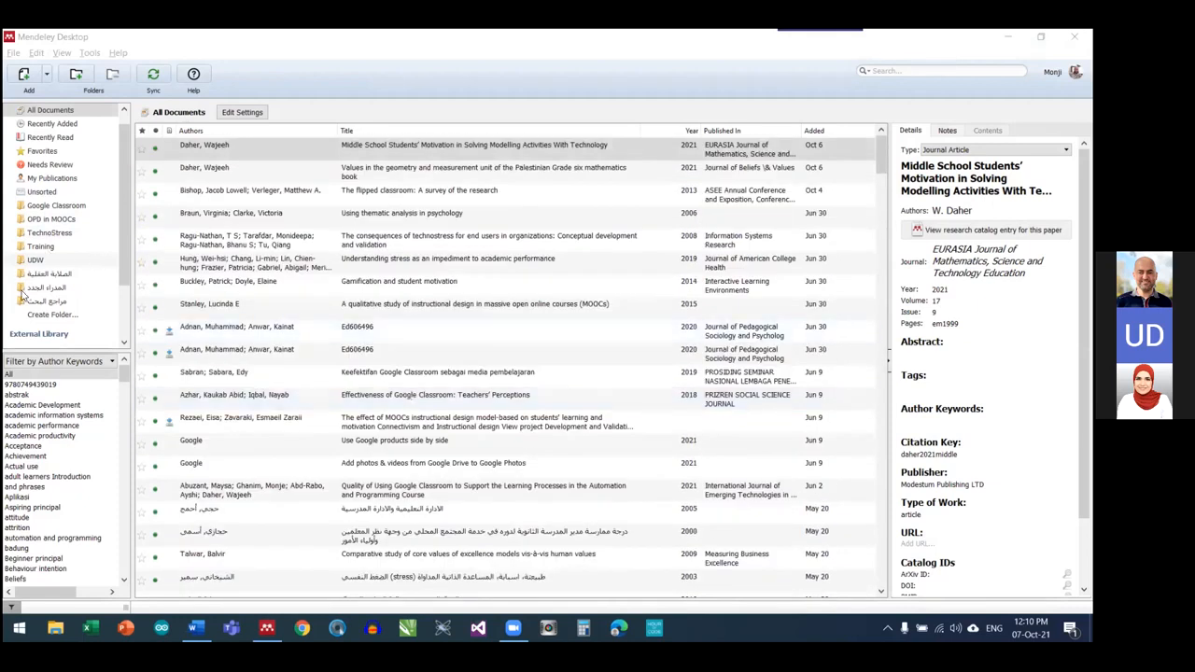
# View the documents in the UDW folder and return to the All Documents list
pyautogui.click(35, 261)
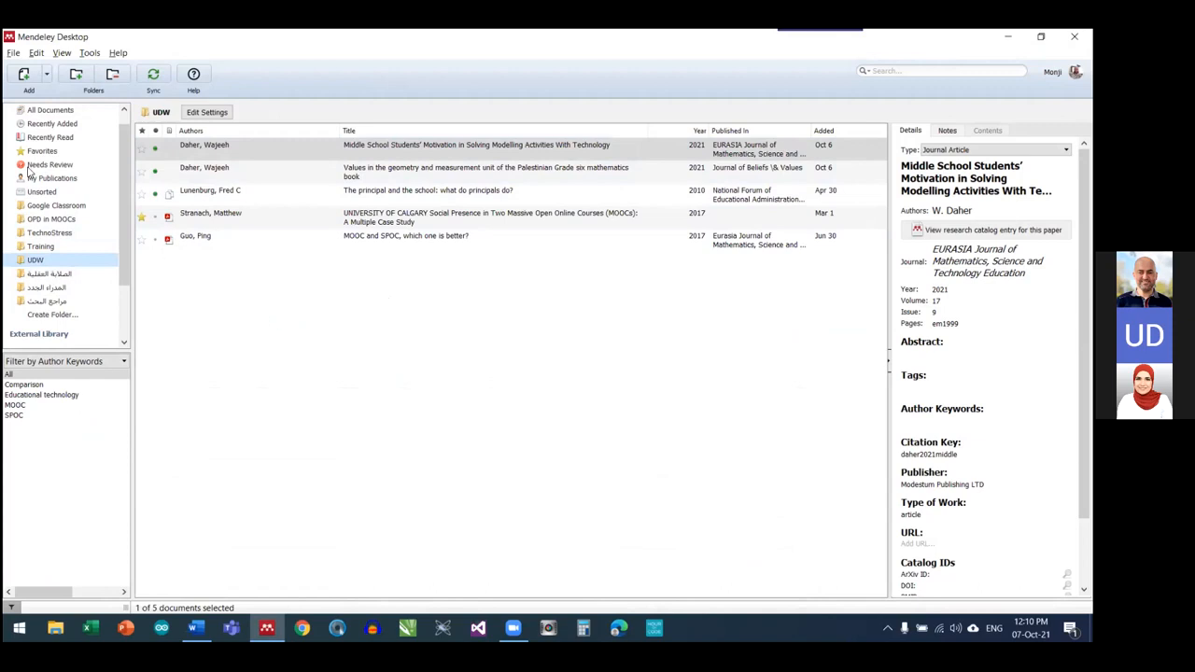
pyautogui.scroll(1, 56, 182)
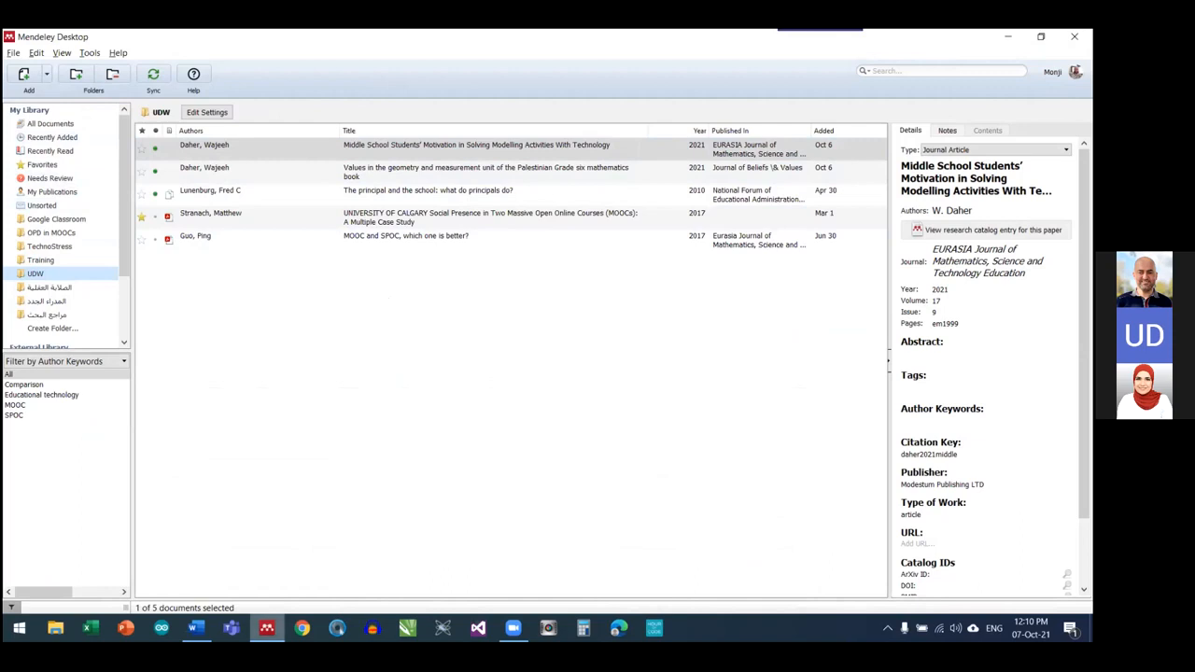
pyautogui.moveTo(267, 627)
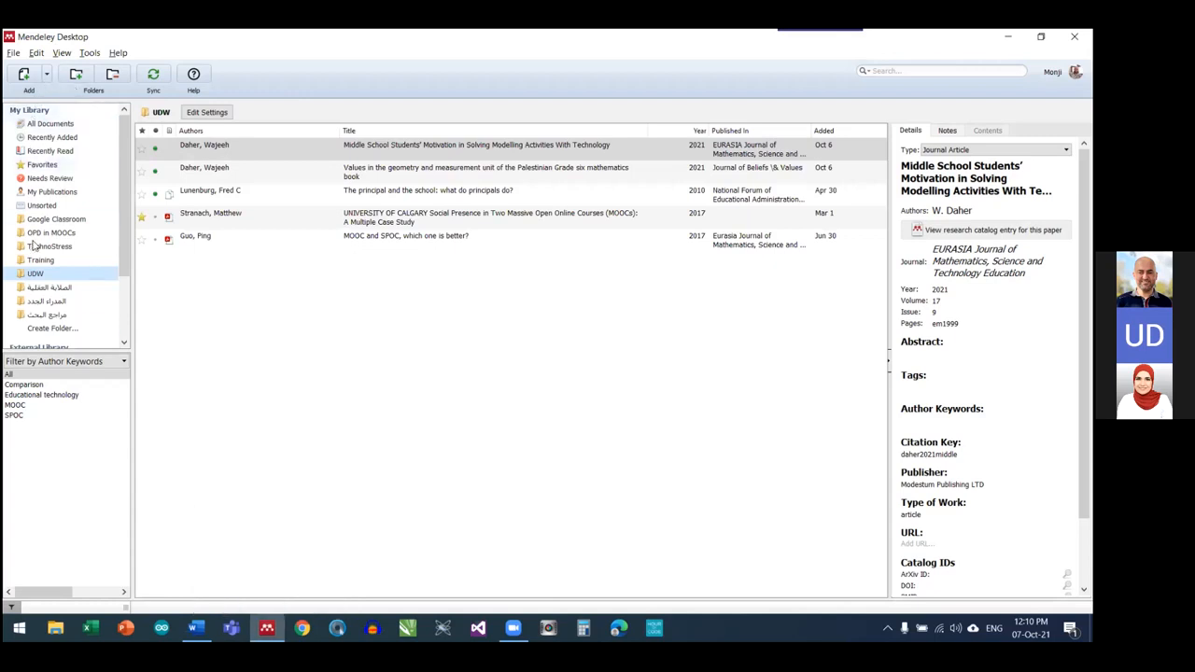
pyautogui.click(51, 124)
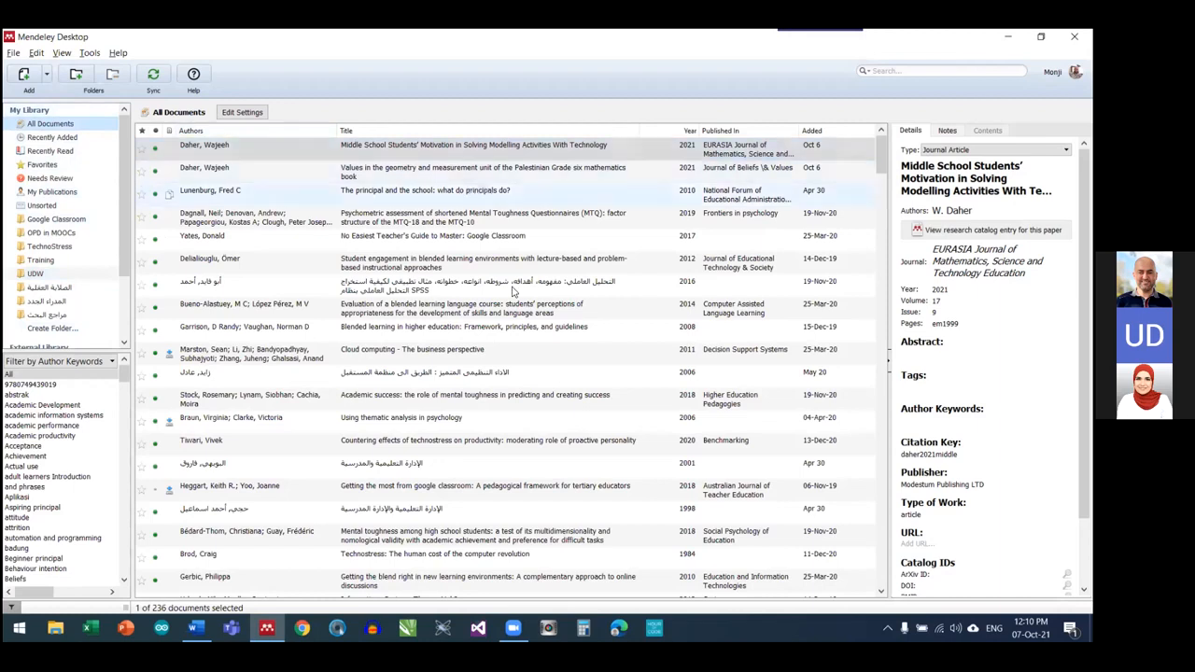
pyautogui.scroll(-1, 494, 377)
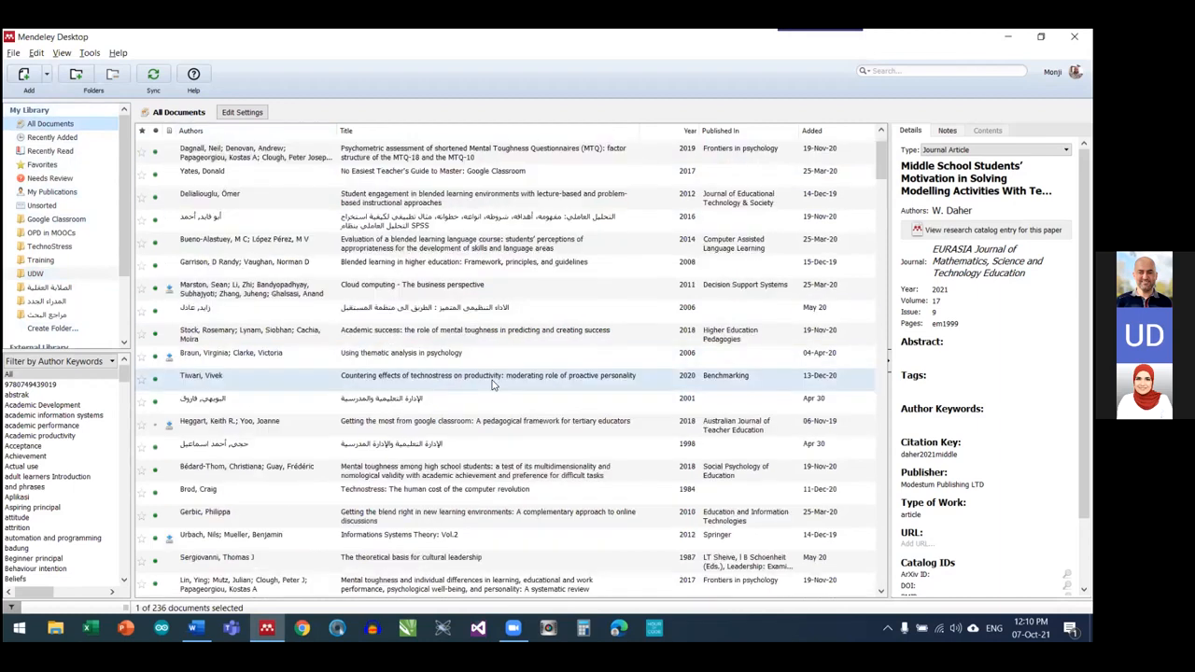
pyautogui.scroll(1, 492, 384)
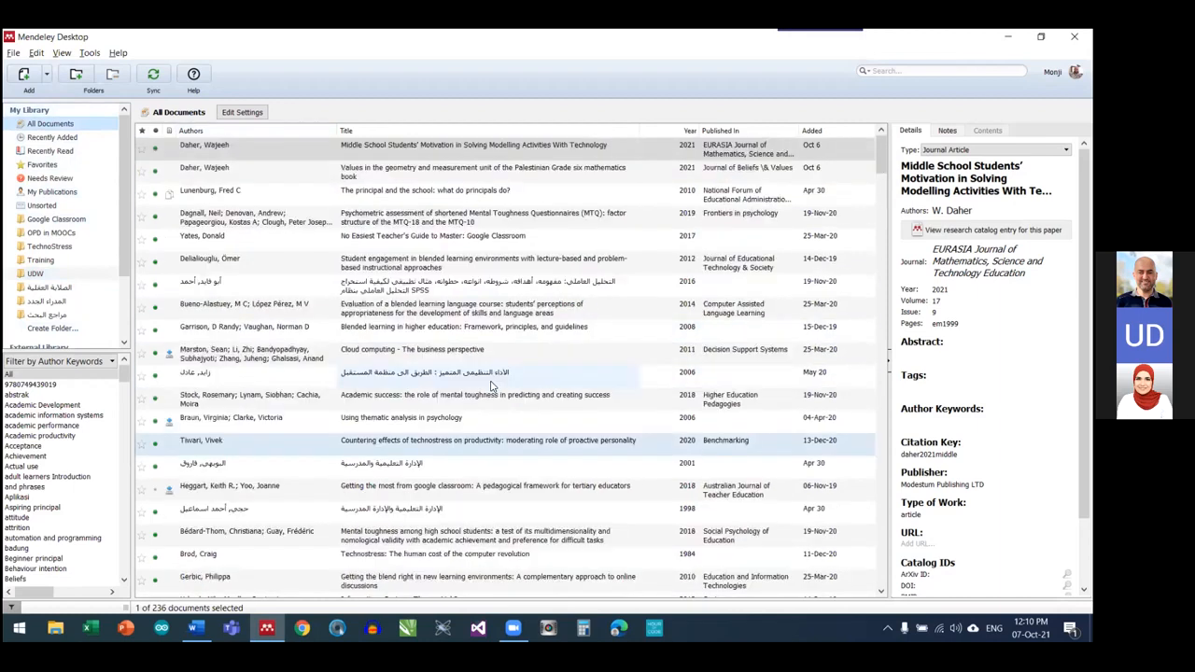
# Review the Recently Added, Recently Read, Favorites and Needs Review document lists in turn
pyautogui.click(65, 138)
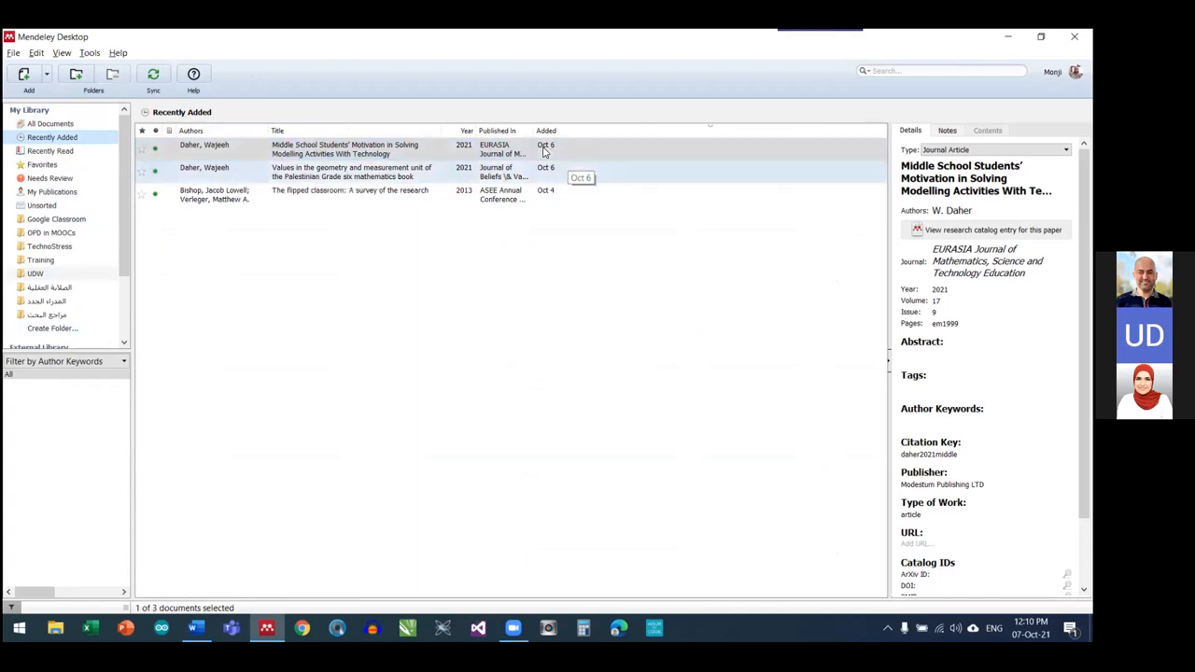
pyautogui.click(47, 152)
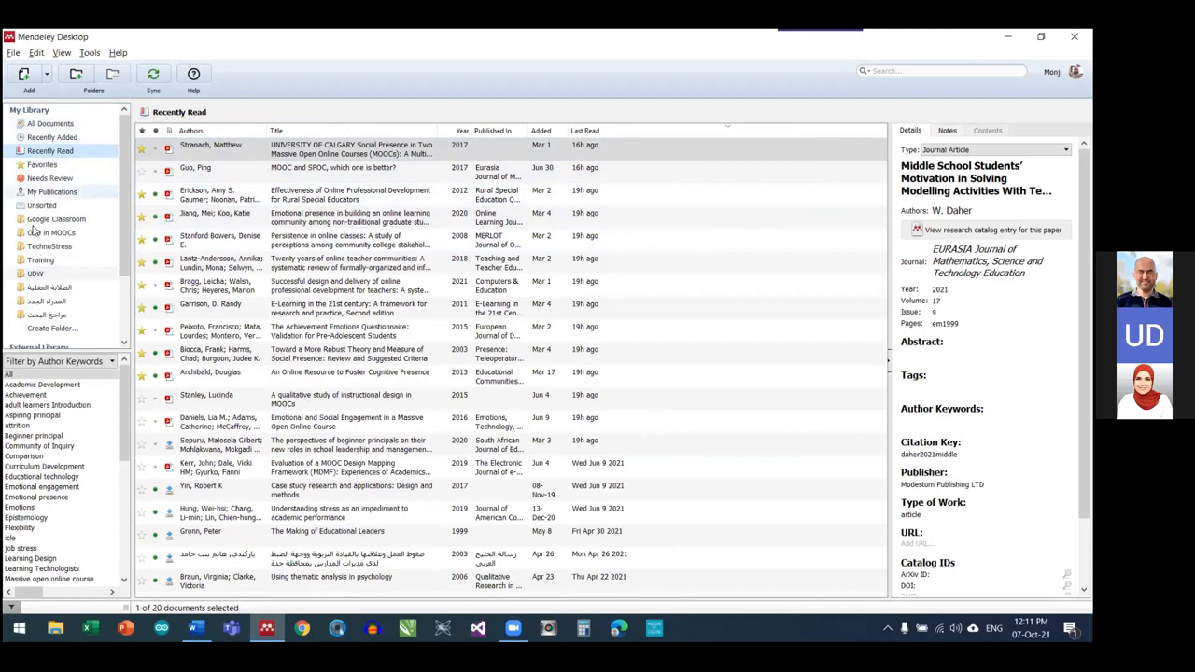
pyautogui.click(42, 165)
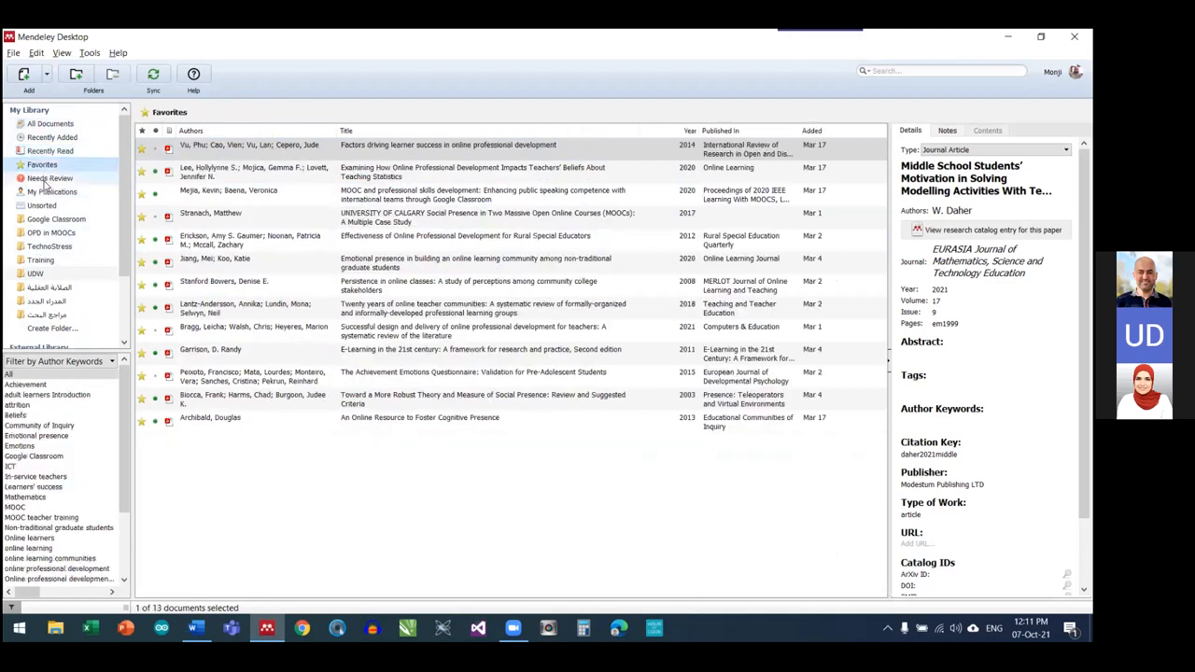
pyautogui.click(49, 178)
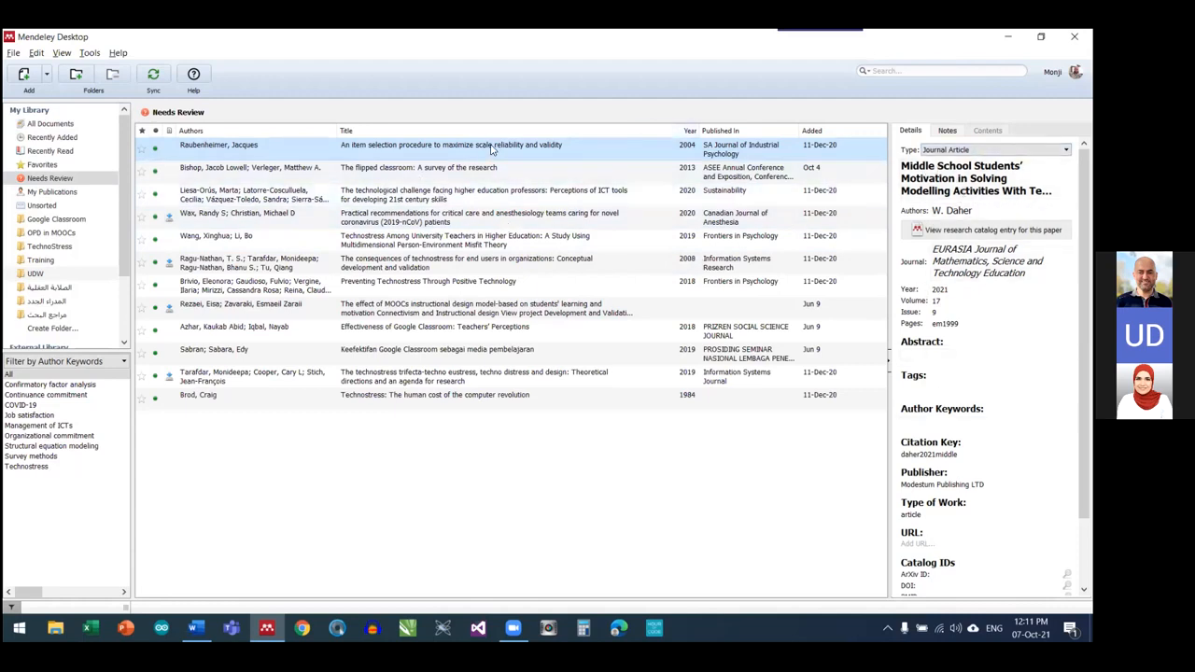
pyautogui.click(48, 179)
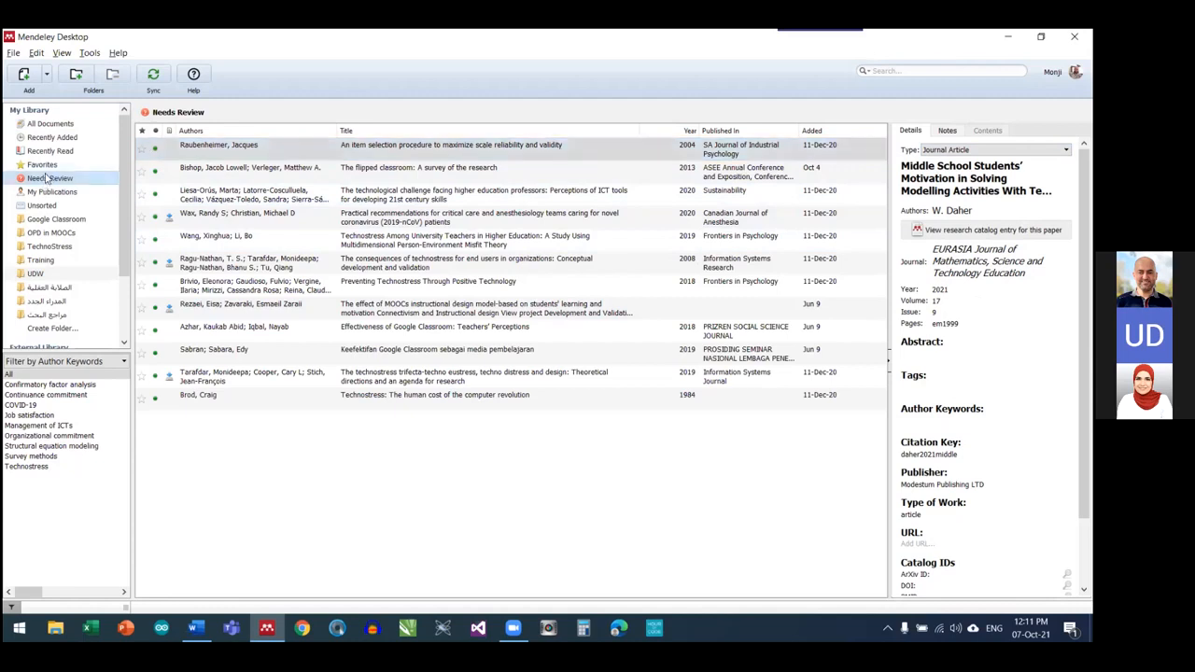
# Mark the details of the article "Preventing Technostress Through Positive Technology" as correct in the Needs Review list
pyautogui.click(558, 200)
pyautogui.click(482, 244)
pyautogui.click(477, 290)
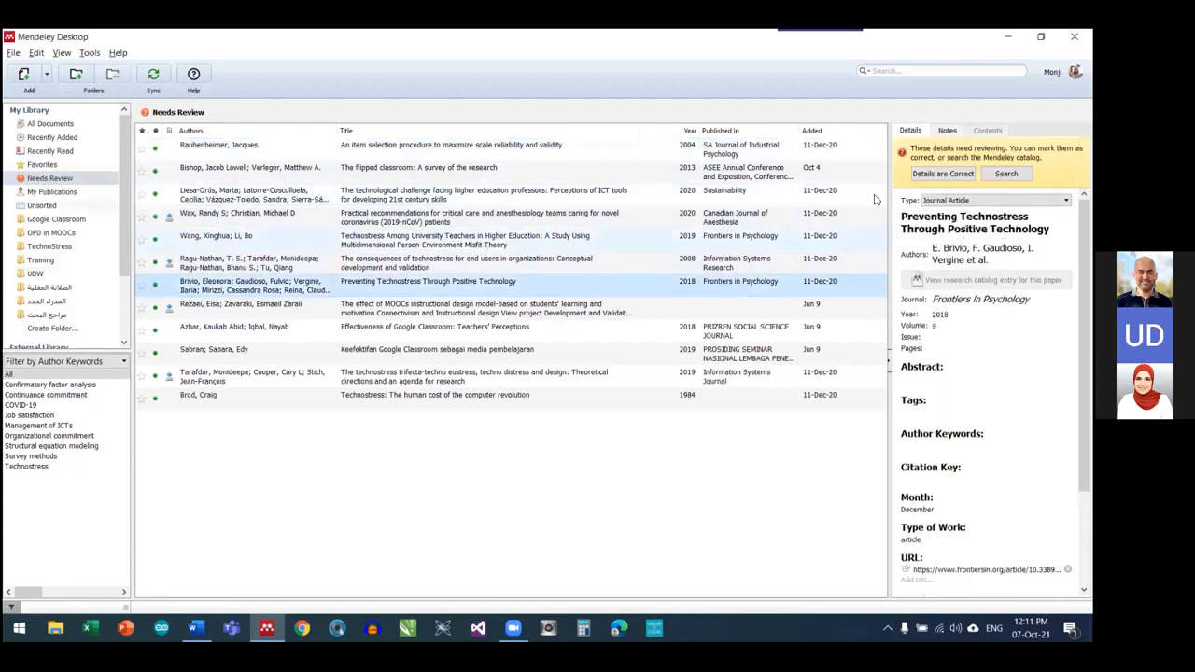
pyautogui.click(943, 175)
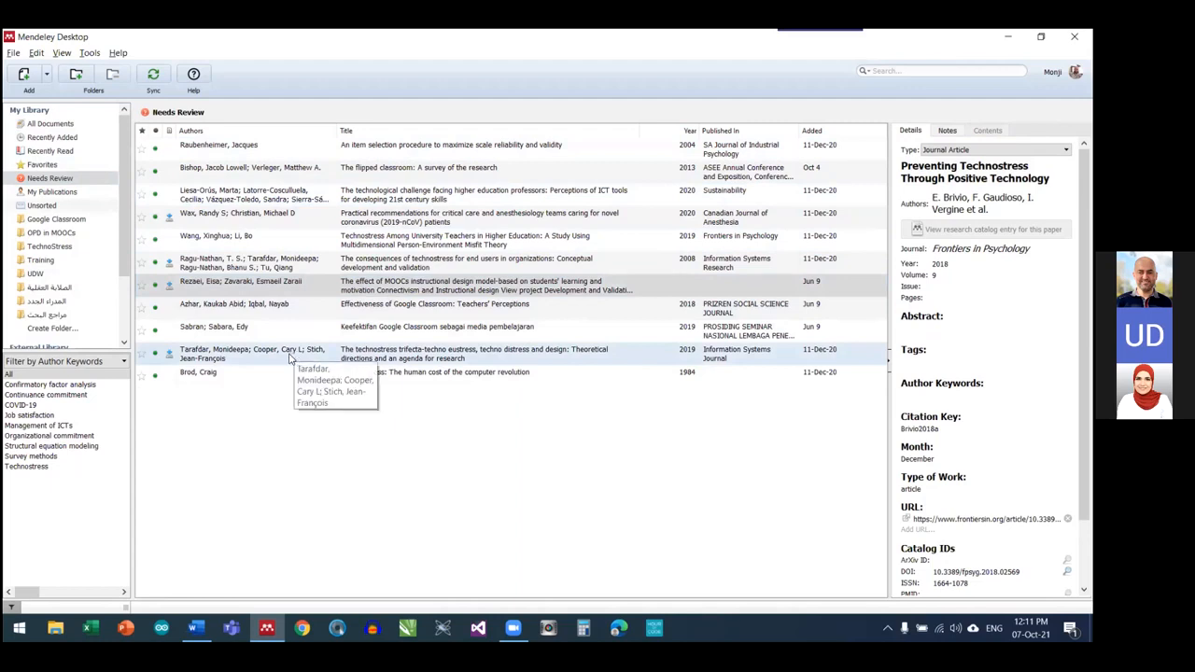
# Browse the documents in the Google Classroom, OPD in MOOCs, TechnoStress, UDW and الصلابة العقلية folders in turn
pyautogui.click(44, 221)
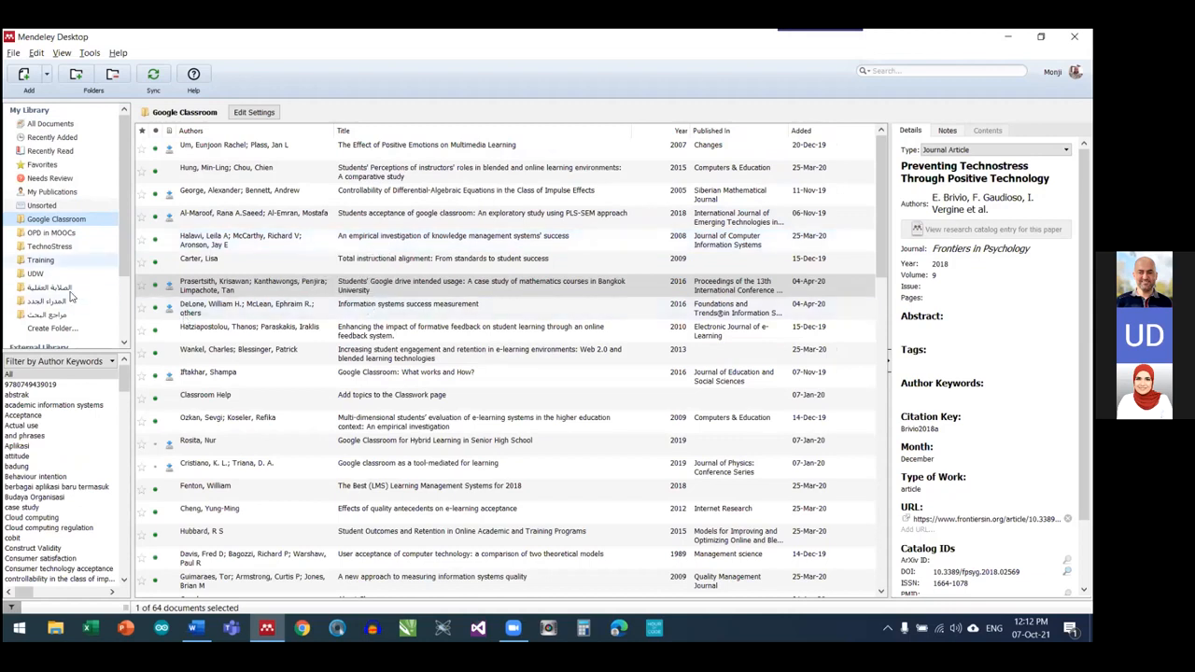
pyautogui.click(43, 219)
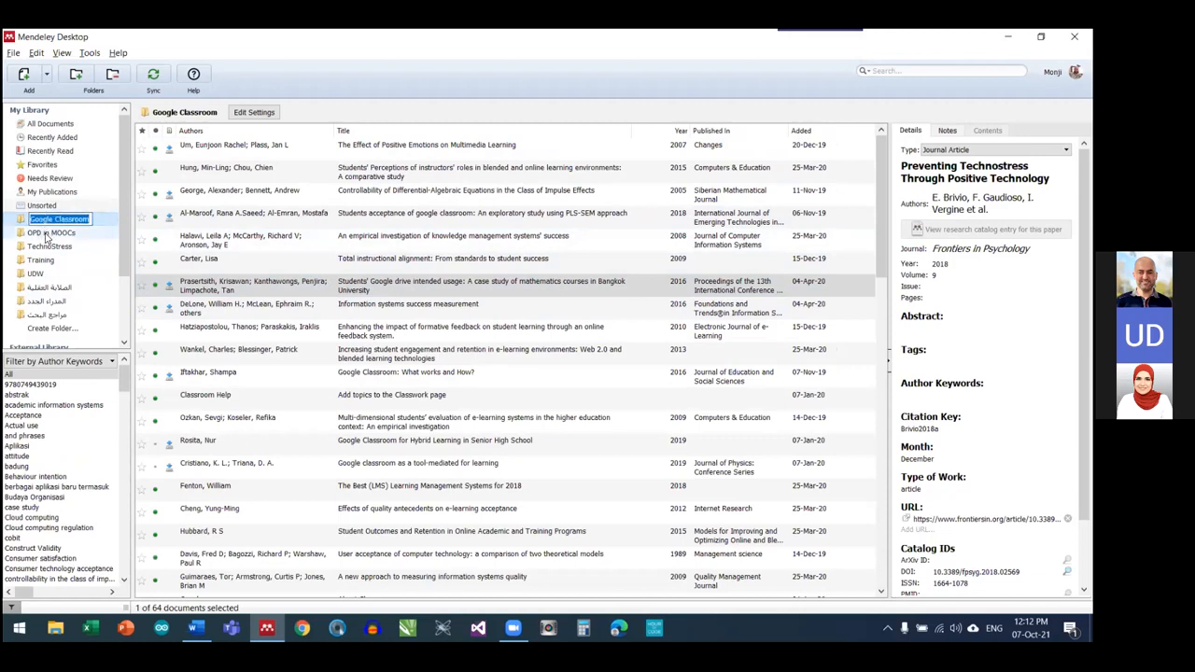
pyautogui.click(47, 233)
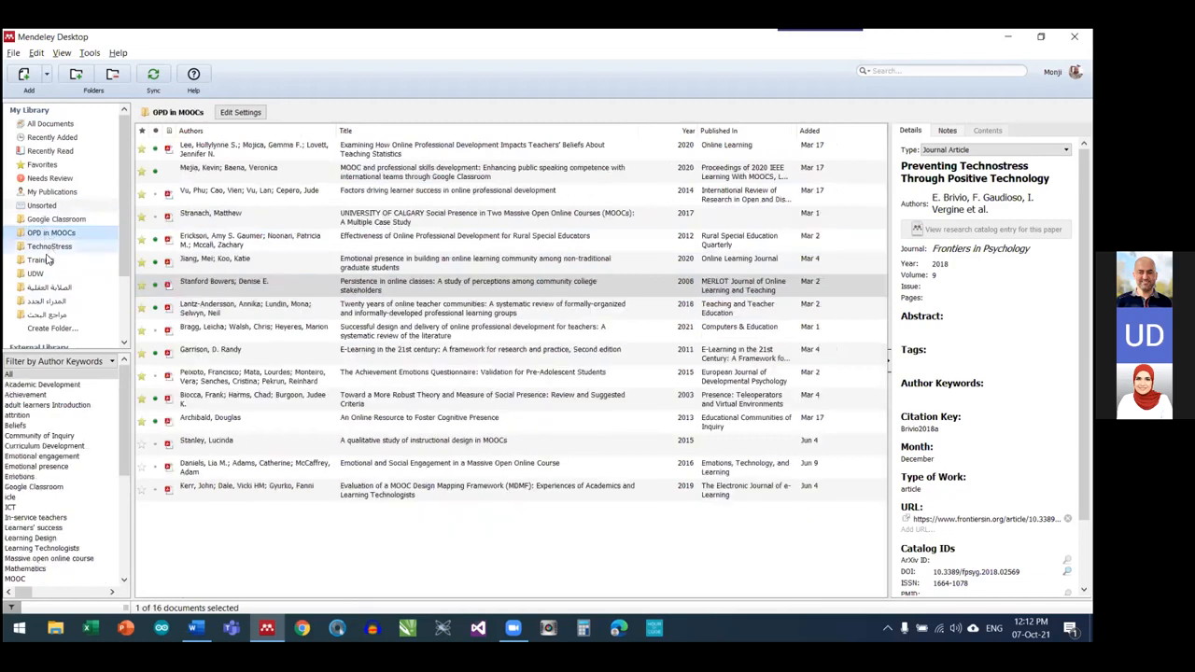
pyautogui.click(48, 250)
pyautogui.click(38, 275)
pyautogui.click(36, 288)
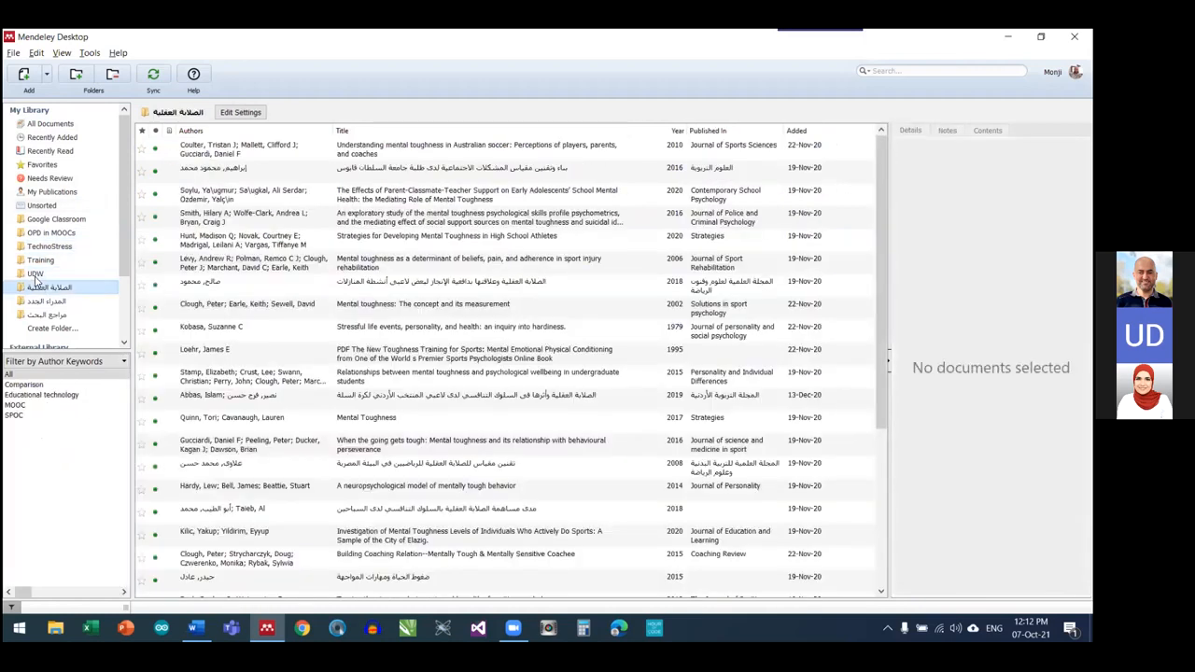
# Add "Quality of Using Google Classroom to Support the Learning Processes in the Automation and Programming Course.pdf" from Downloads to the UDW folder
pyautogui.scroll(-3, 35, 233)
pyautogui.click(35, 183)
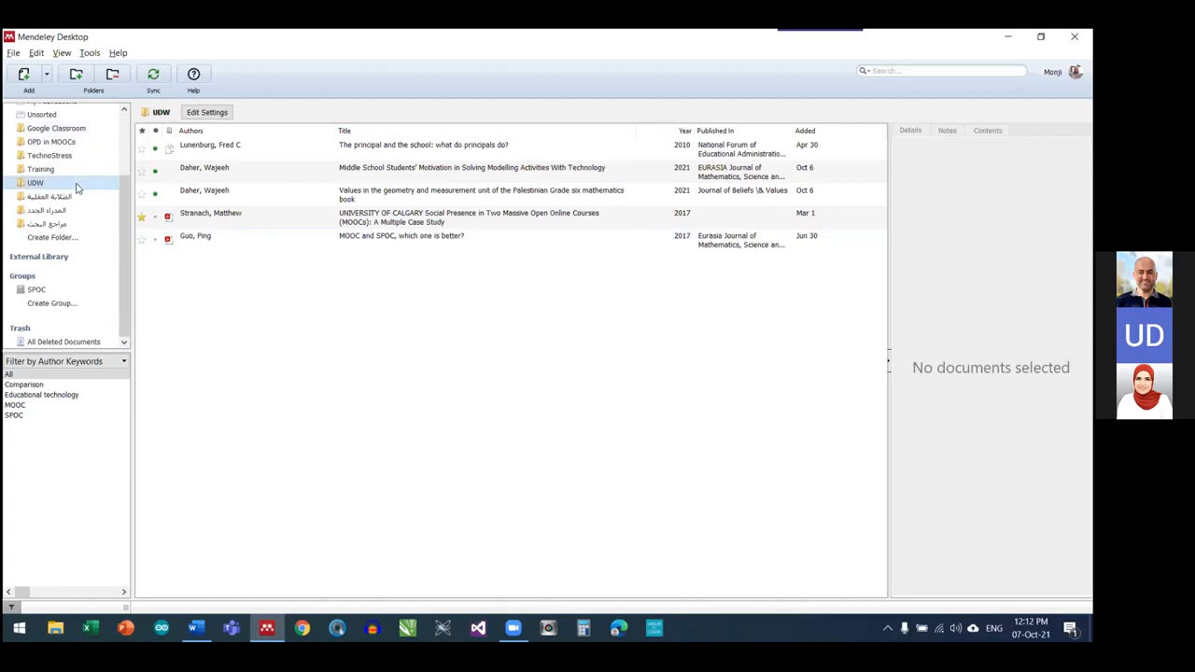
pyautogui.click(22, 185)
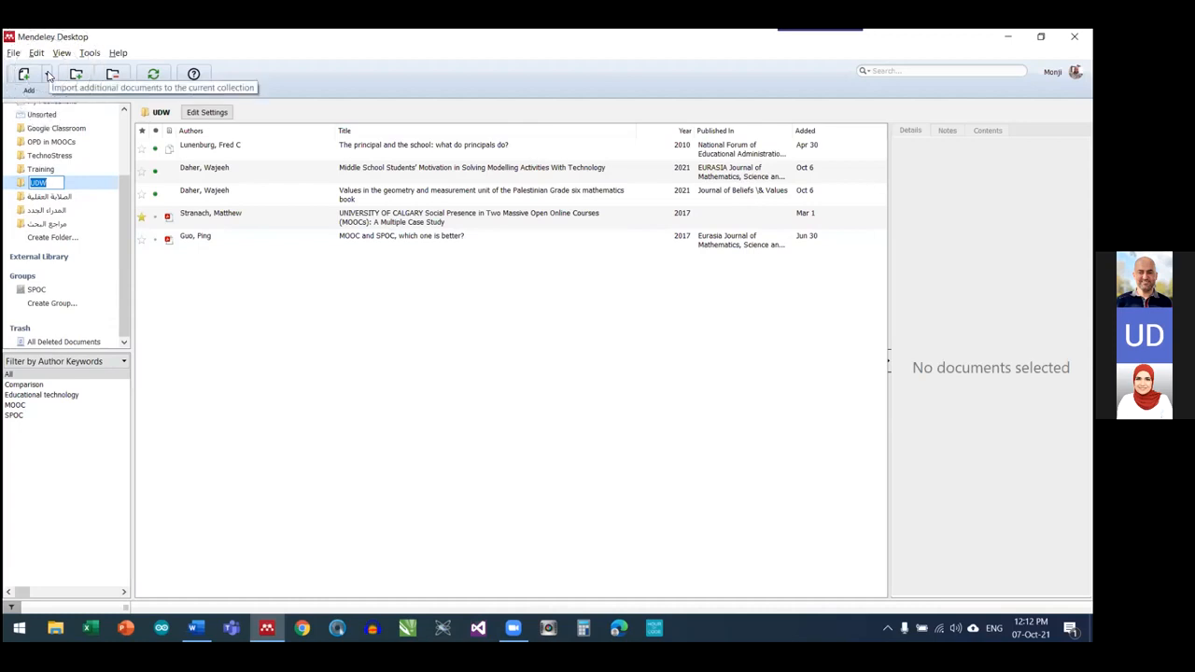
pyautogui.click(48, 74)
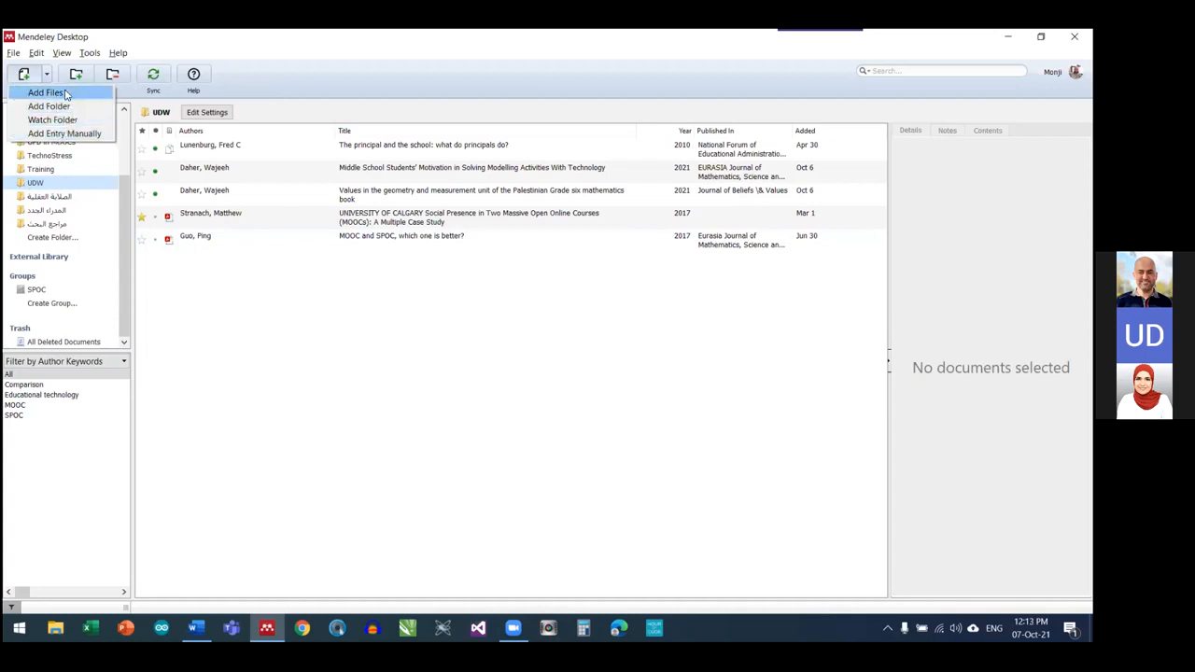
pyautogui.click(65, 94)
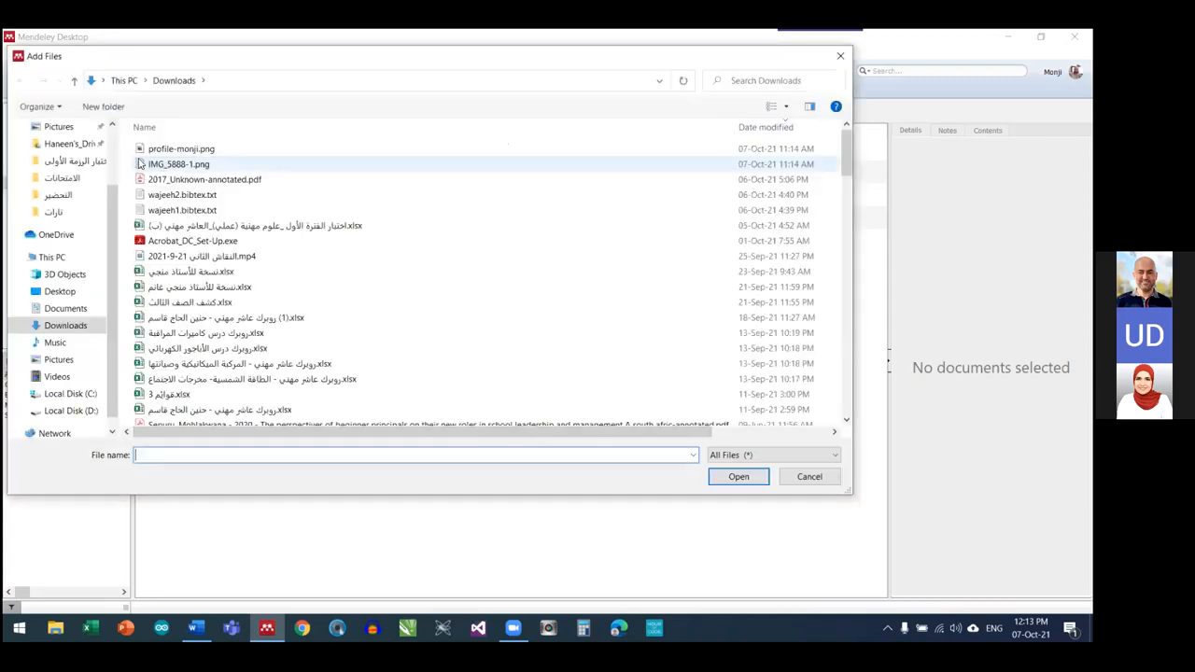
pyautogui.scroll(2, 34, 169)
pyautogui.click(56, 172)
pyautogui.scroll(-1, 244, 299)
pyautogui.scroll(1, 245, 299)
pyautogui.scroll(-5, 235, 289)
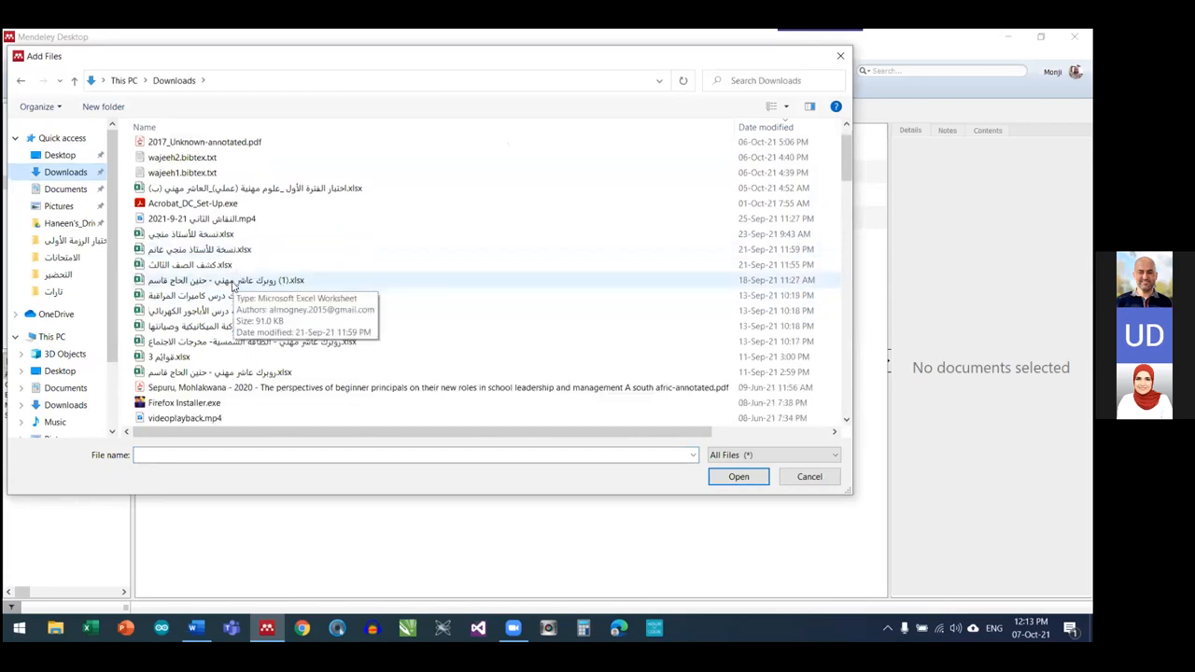
pyautogui.scroll(-10, 233, 286)
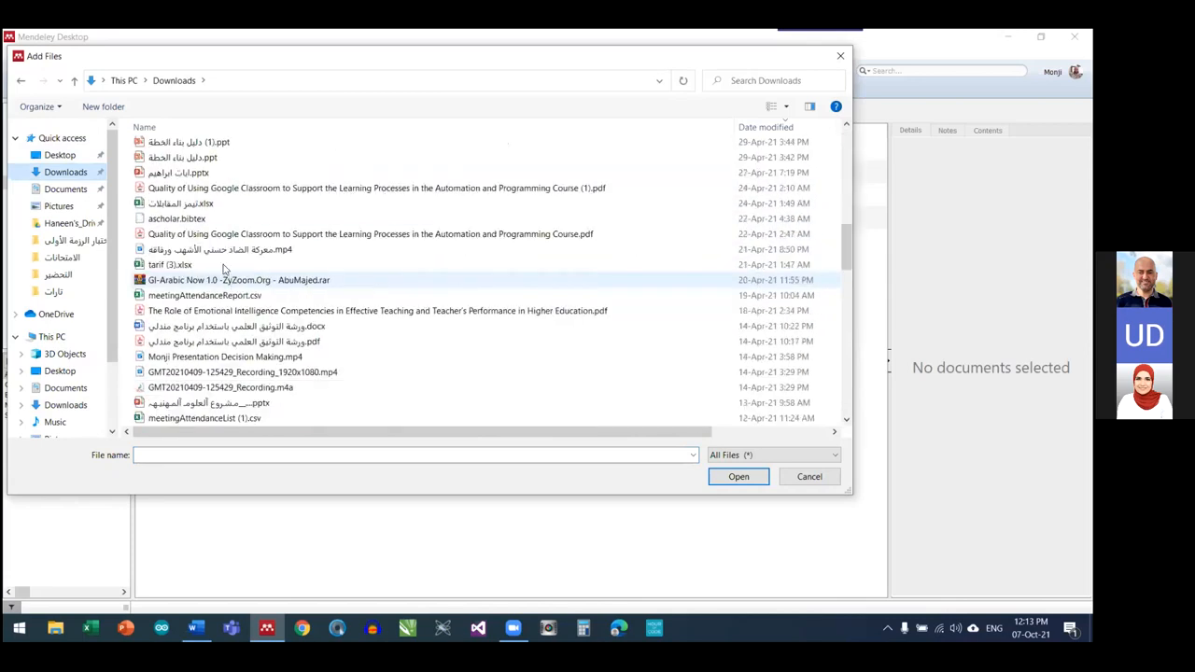
pyautogui.doubleClick(193, 236)
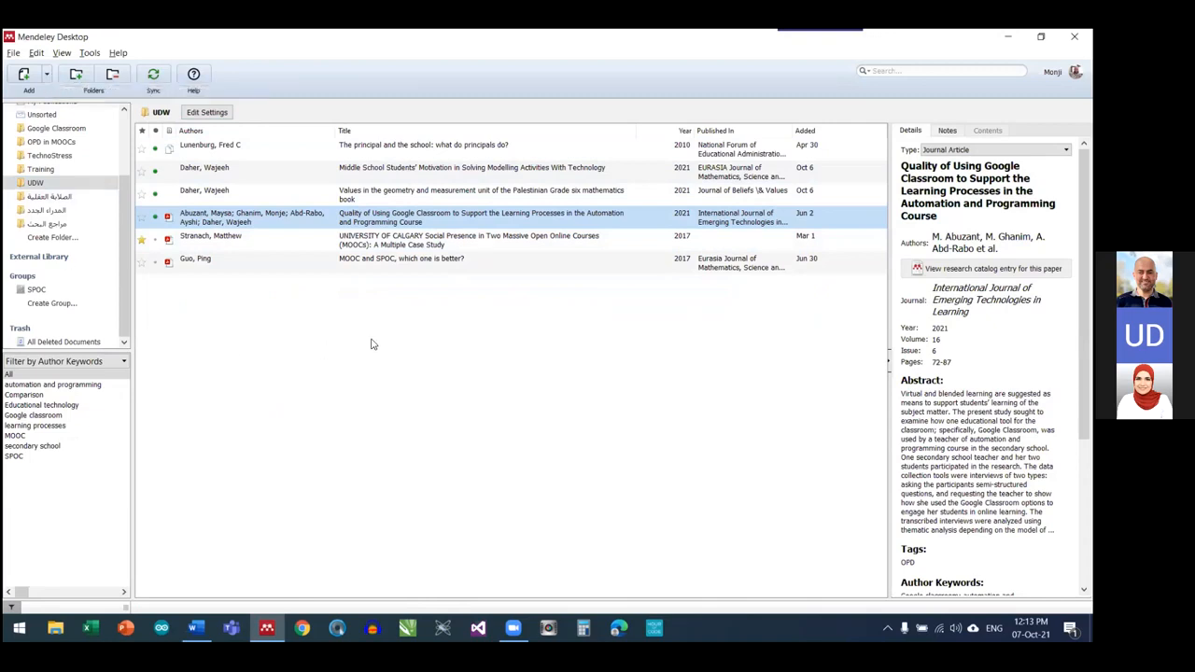
# Look at the Add Folder options for importing a whole folder, and cancel without importing
pyautogui.click(48, 75)
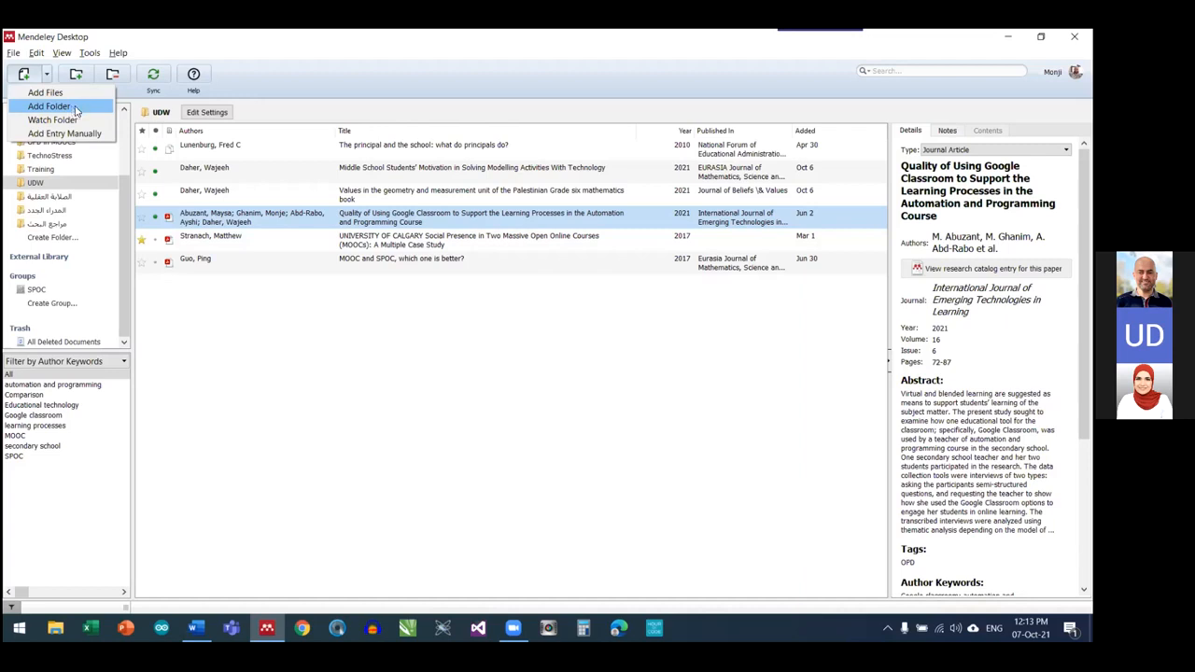
pyautogui.click(78, 110)
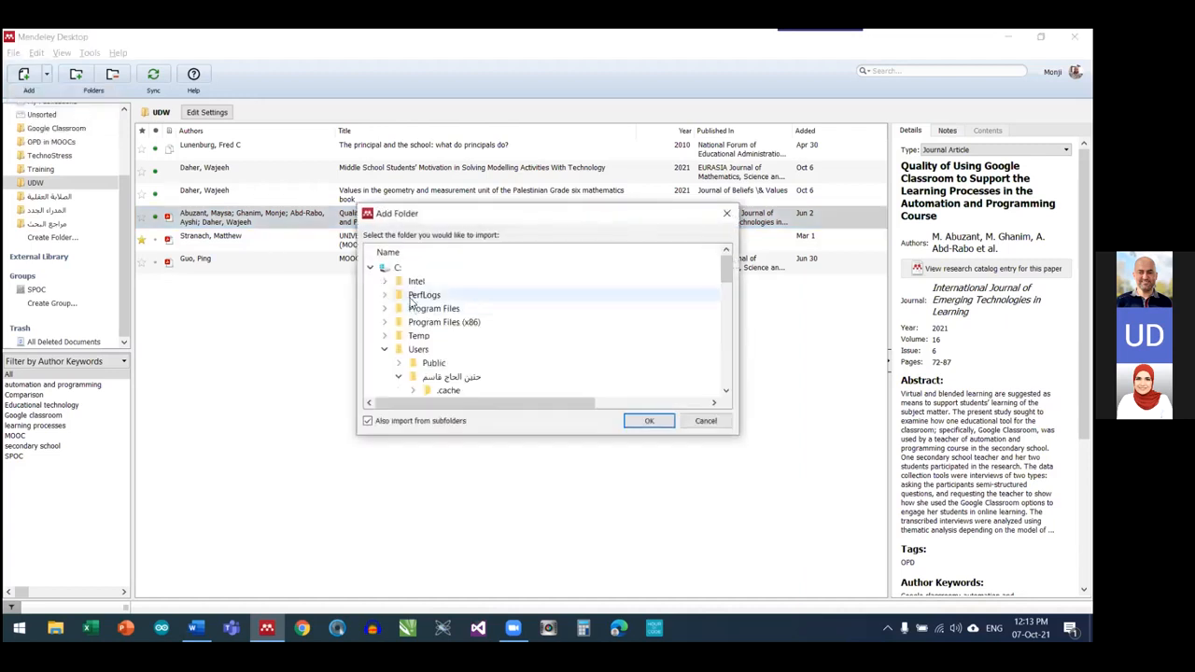
pyautogui.click(399, 377)
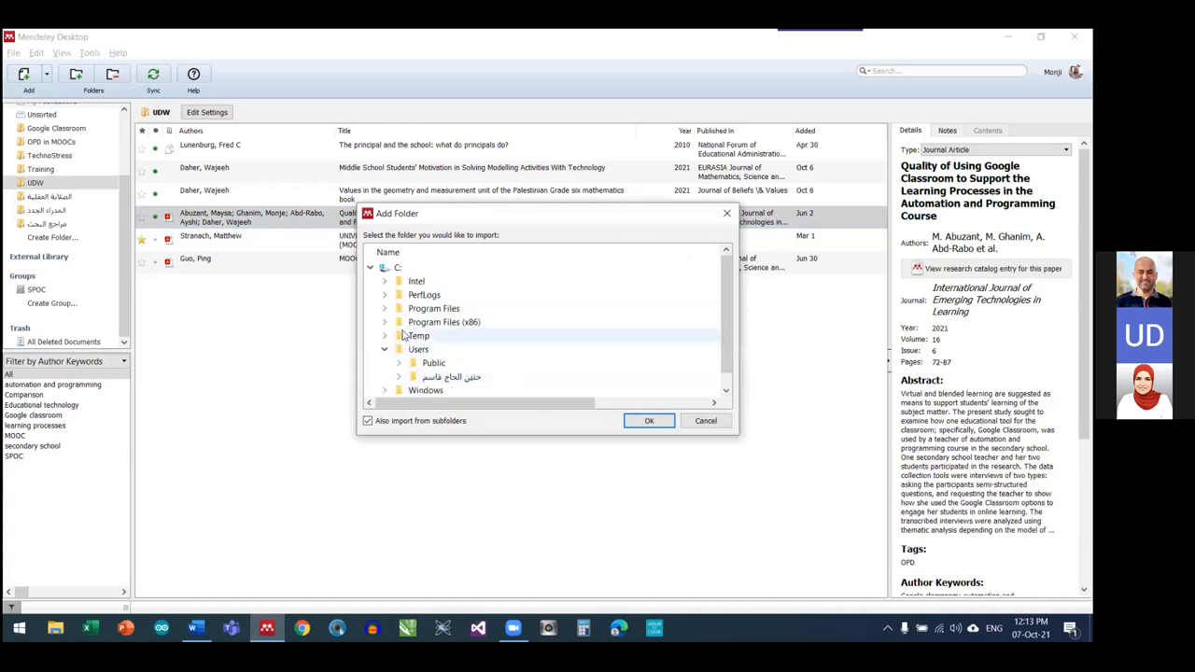
pyautogui.click(702, 422)
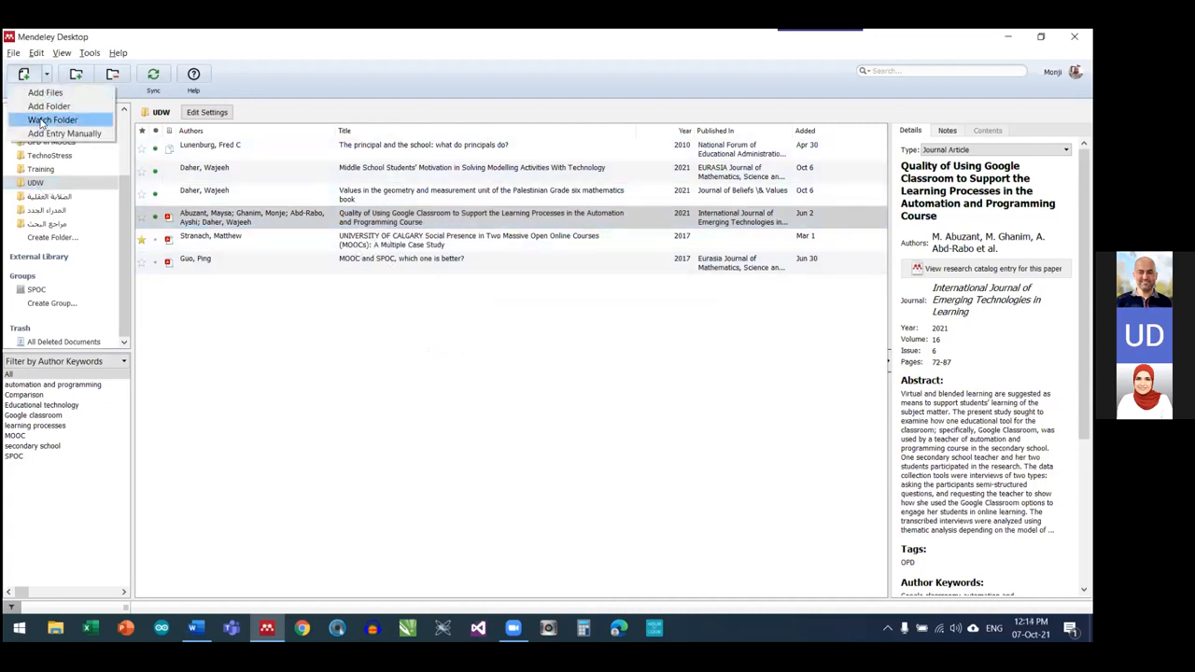
# Check the Downloads subfolders in the Watched Folders options, accept the settings and return to the All Documents list
pyautogui.click(41, 122)
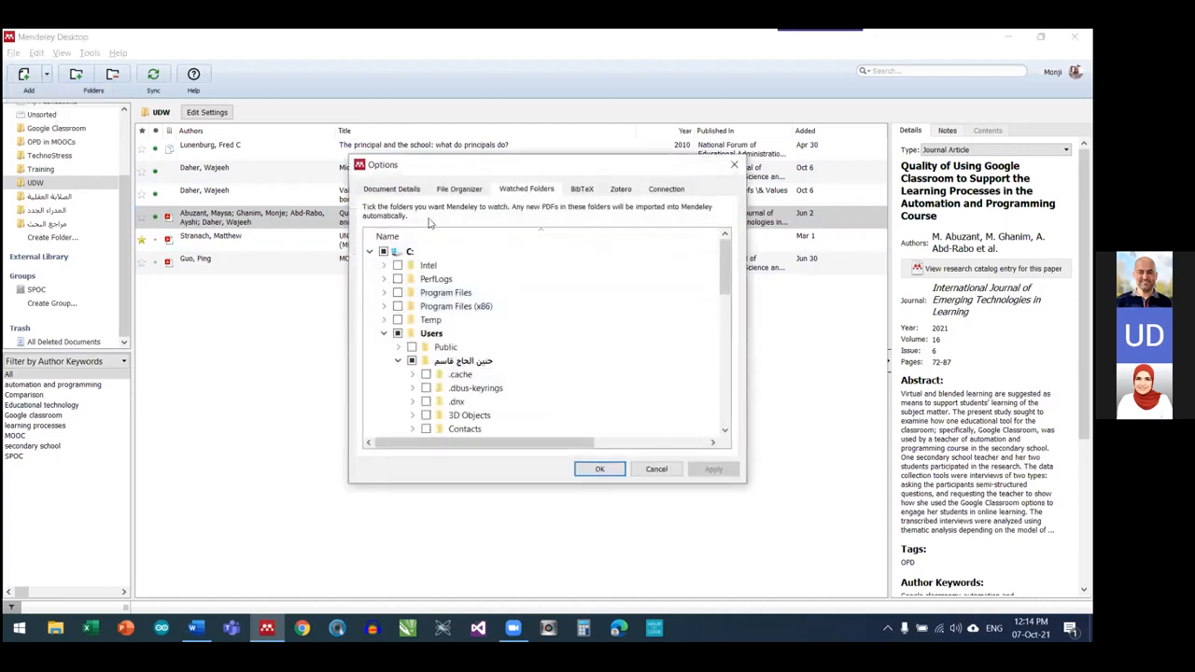
pyautogui.moveTo(460, 174); pyautogui.dragTo(367, 98)
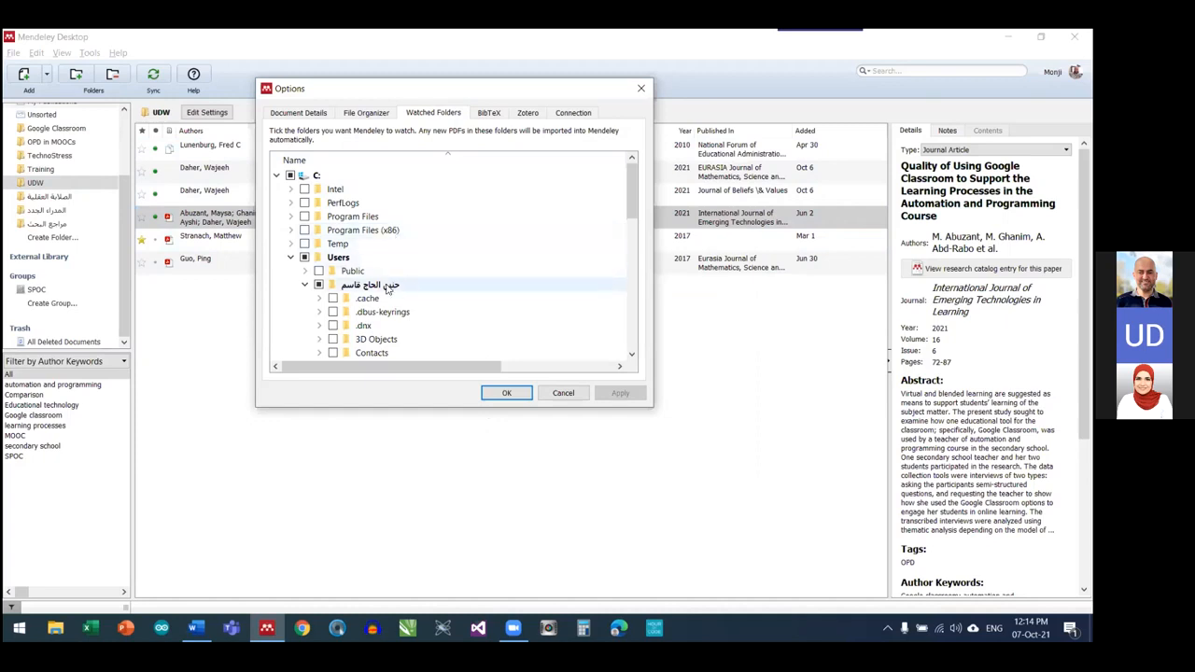
pyautogui.scroll(-5, 355, 297)
pyautogui.scroll(-5, 330, 303)
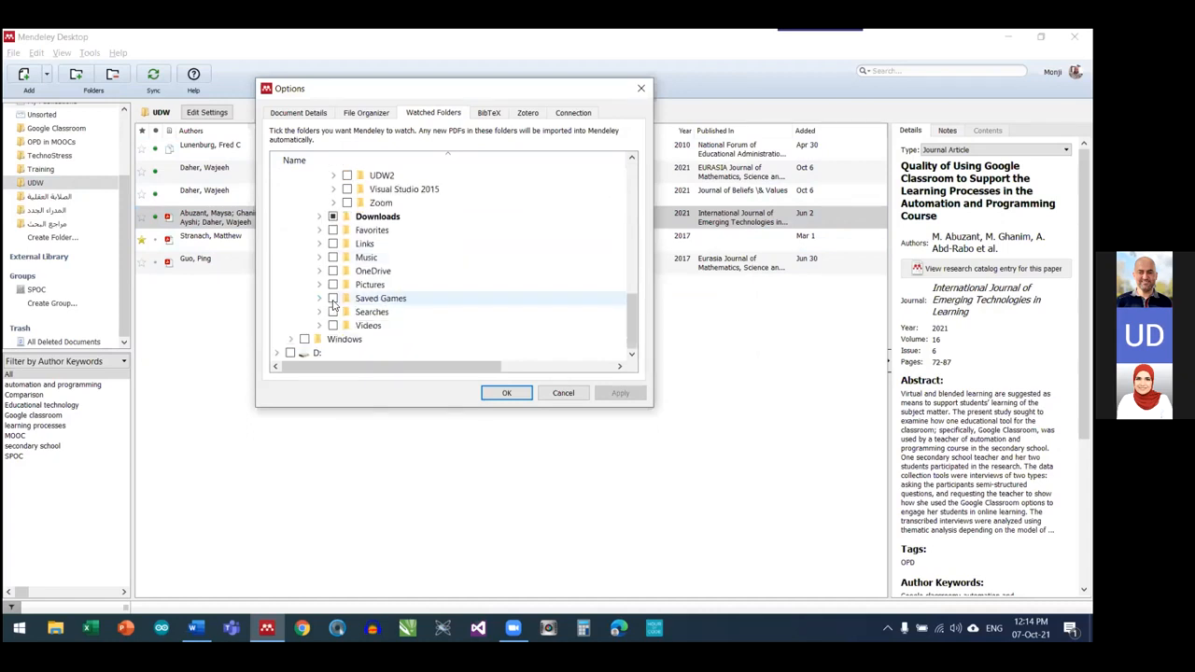
pyautogui.click(318, 217)
pyautogui.scroll(-2, 383, 243)
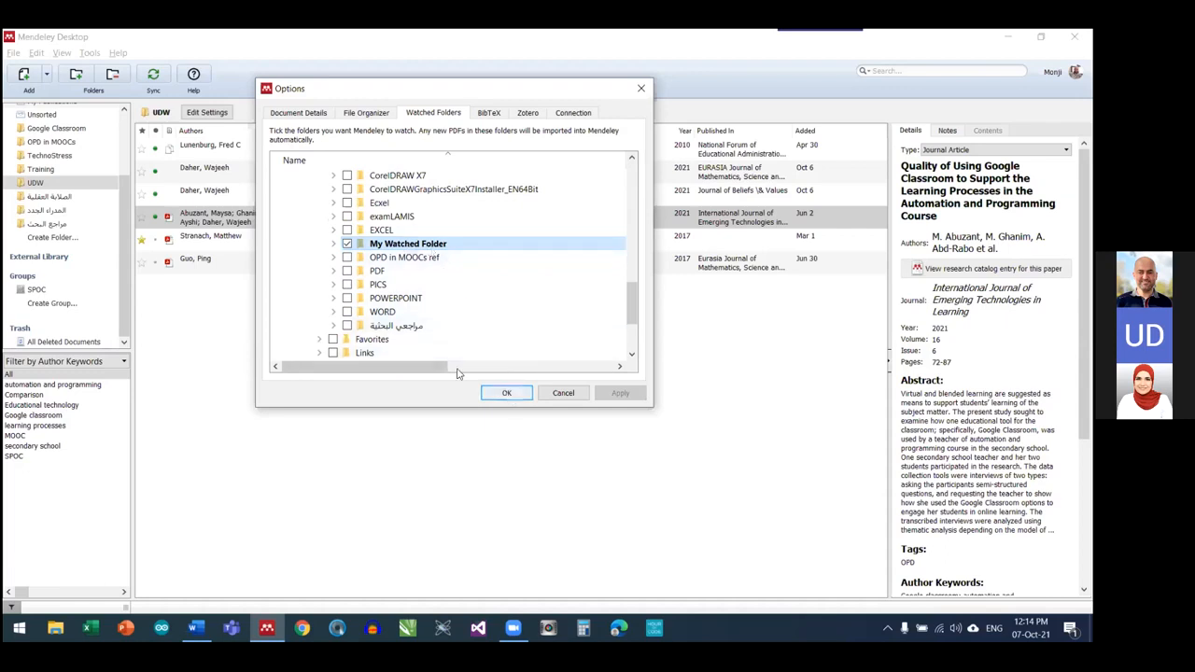
pyautogui.click(508, 393)
pyautogui.scroll(2, 37, 150)
pyautogui.click(41, 126)
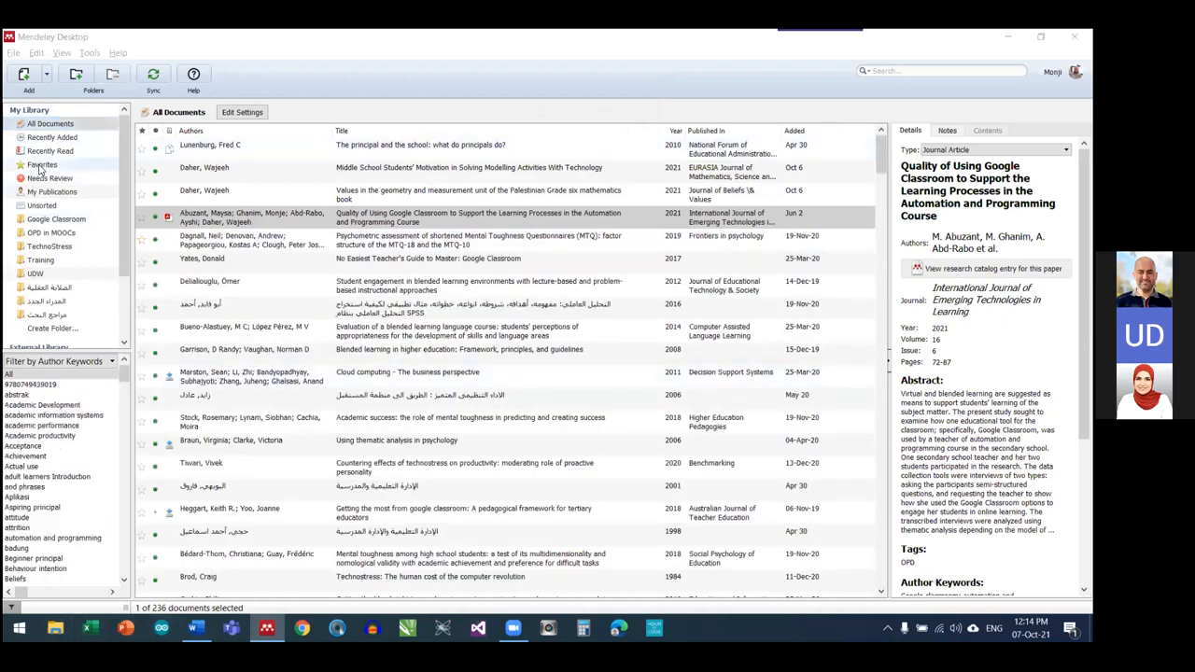
# Switch to File Explorer to view the files in My Watched Folder under Downloads, and return to Mendeley Desktop
pyautogui.press('super+e')
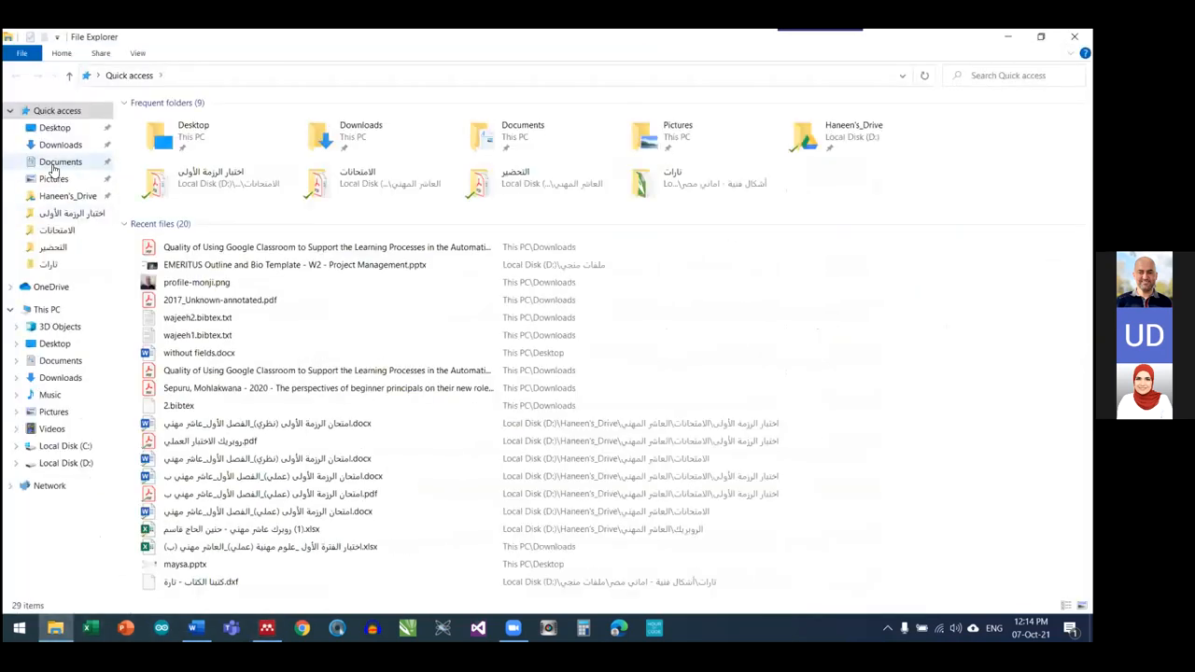
pyautogui.click(56, 162)
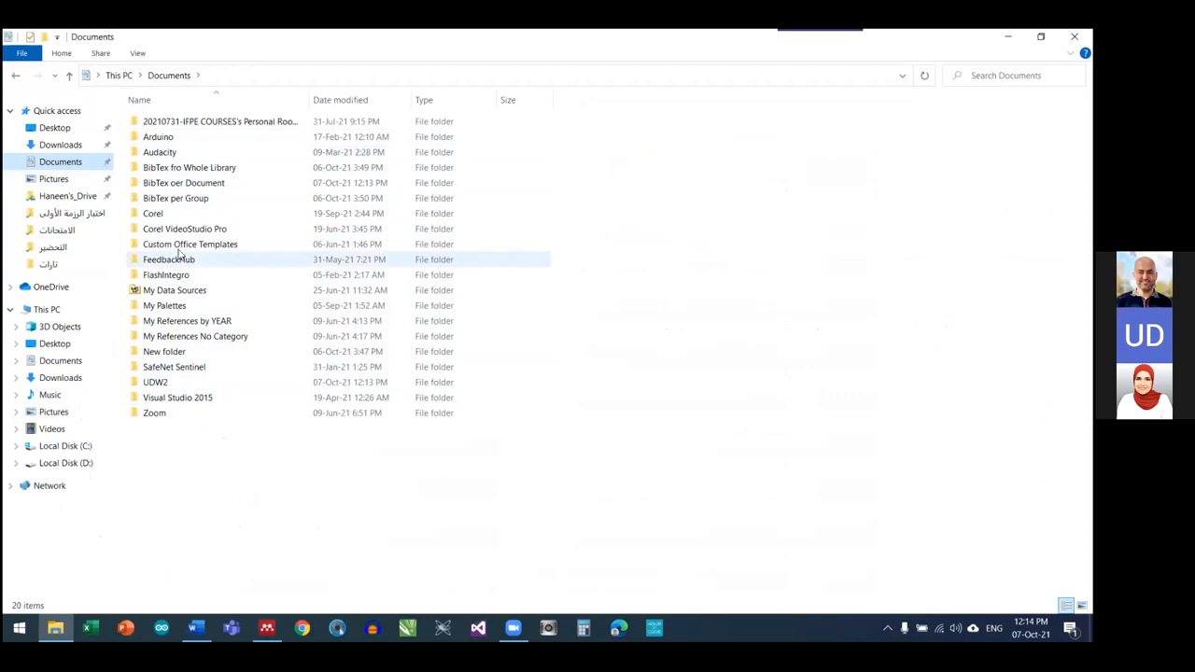
pyautogui.click(67, 143)
pyautogui.scroll(-20, 211, 323)
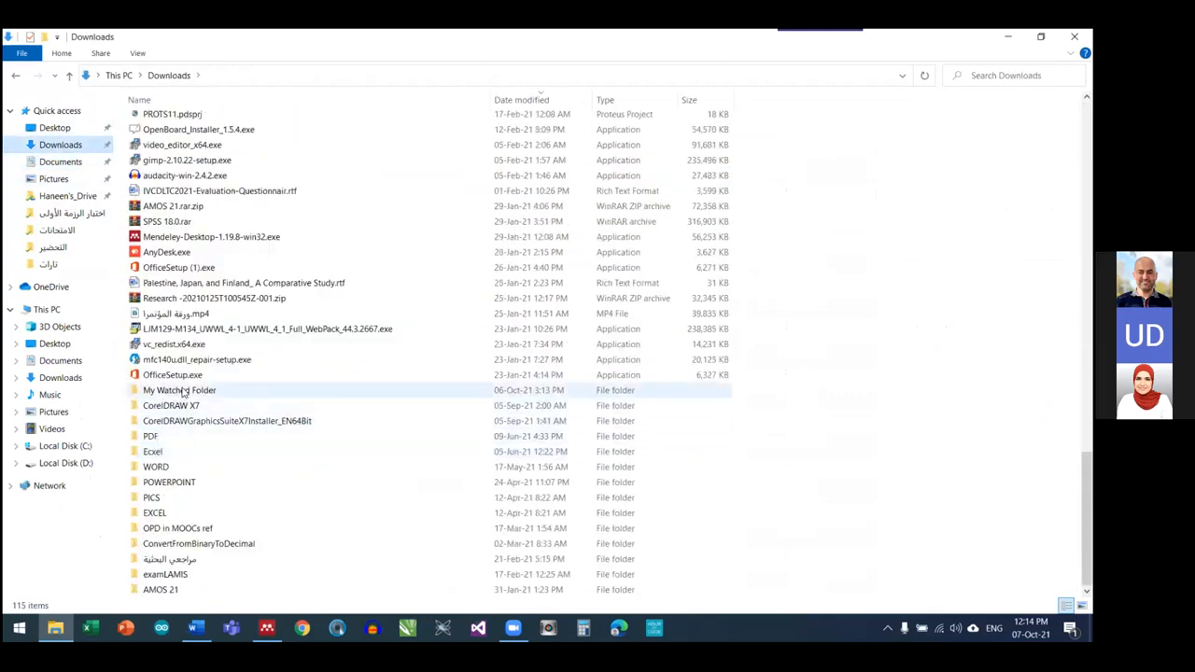
pyautogui.doubleClick(160, 390)
pyautogui.hotkey('ctrl', 'a')
pyautogui.click(296, 228)
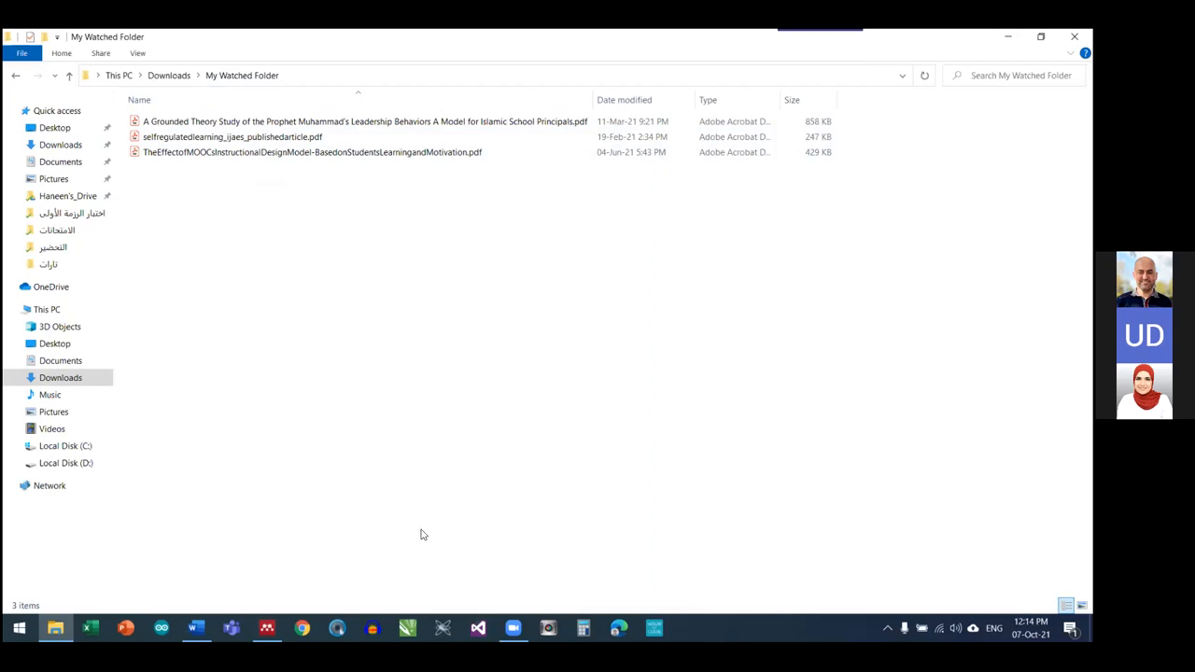
pyautogui.click(267, 627)
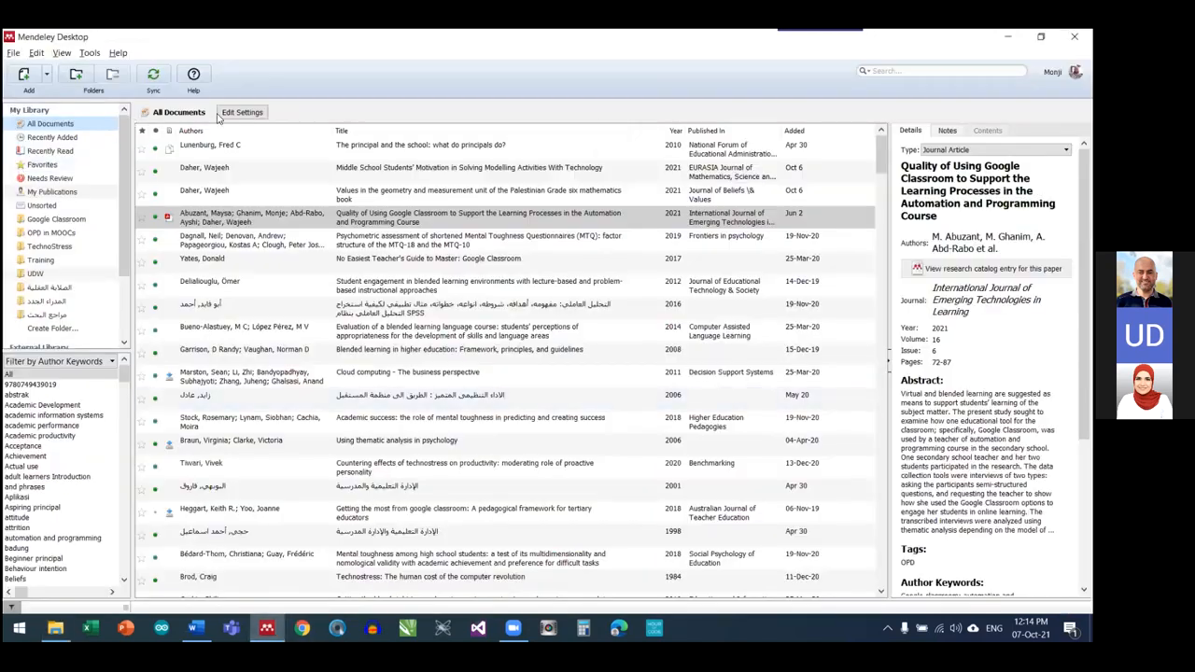
# Look through the document types for a manual entry, try Web Page and its author field, and cancel without saving
pyautogui.click(47, 75)
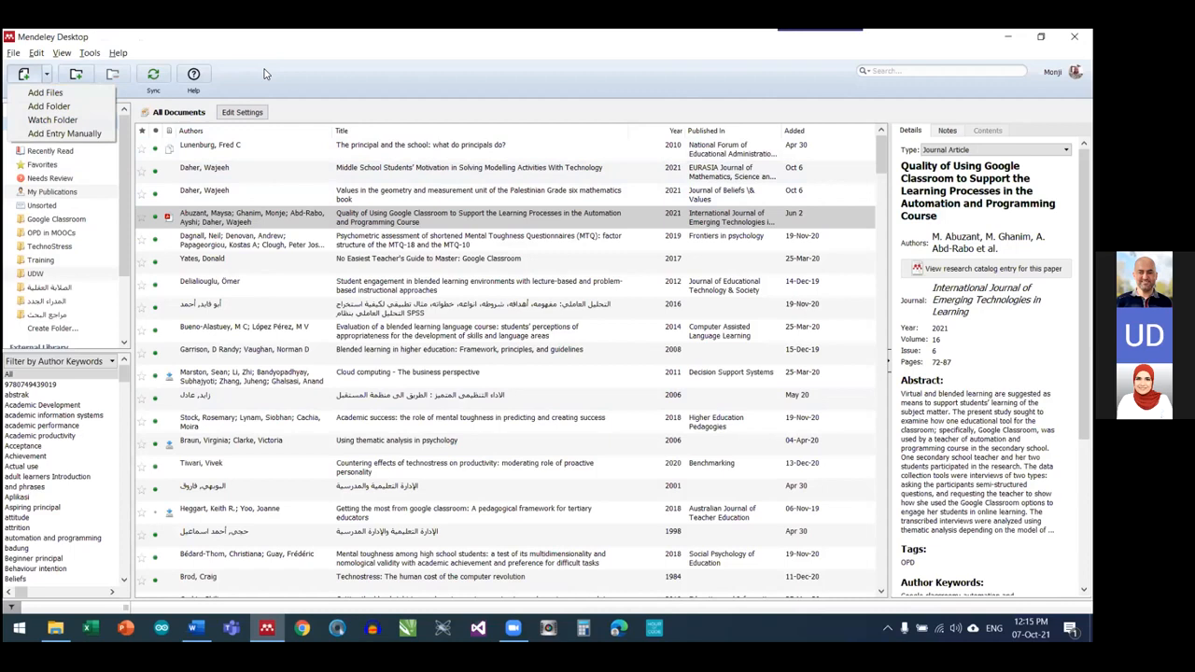
pyautogui.click(322, 80)
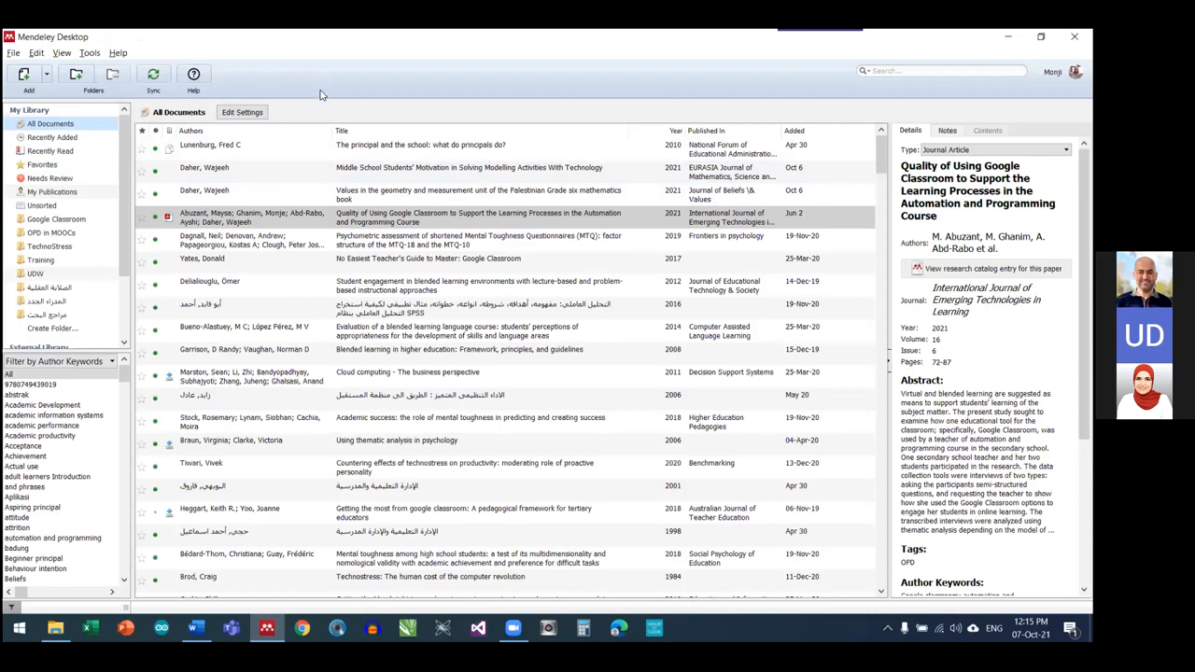
pyautogui.click(47, 74)
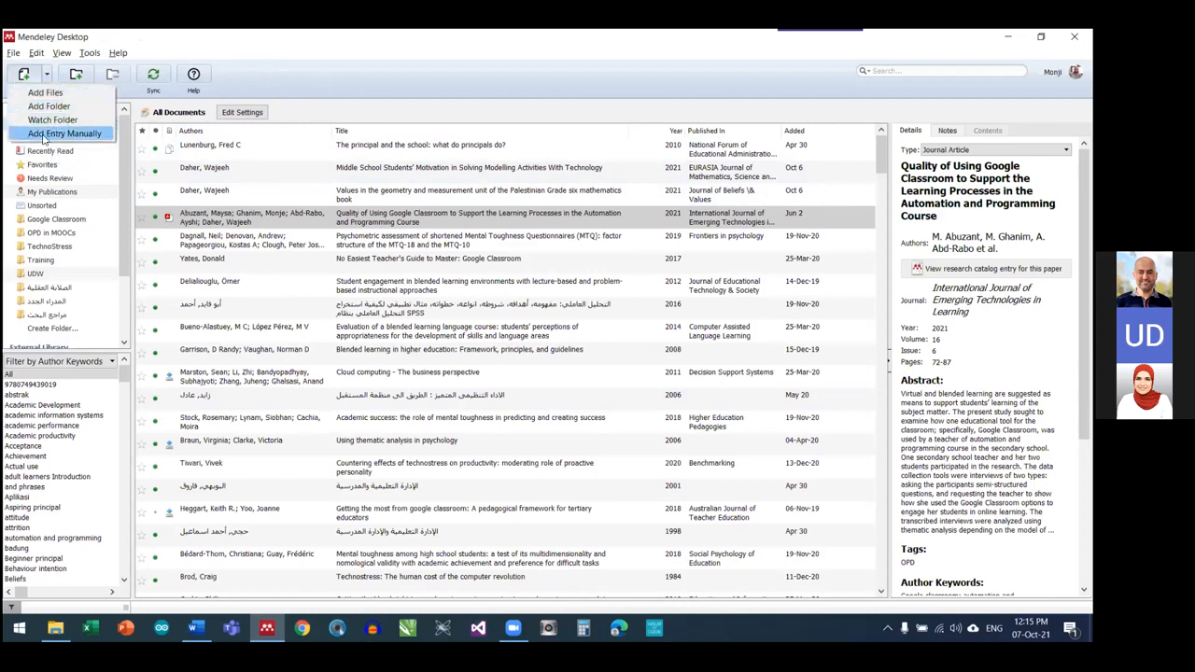
pyautogui.click(77, 135)
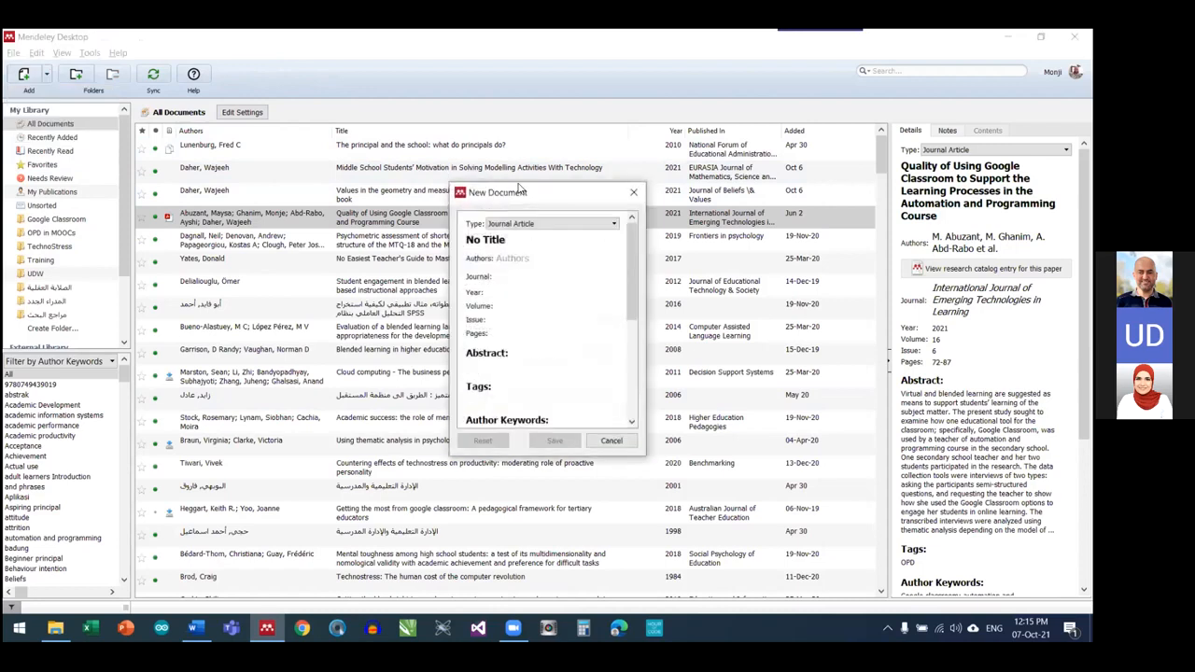
pyautogui.moveTo(520, 190); pyautogui.dragTo(520, 160)
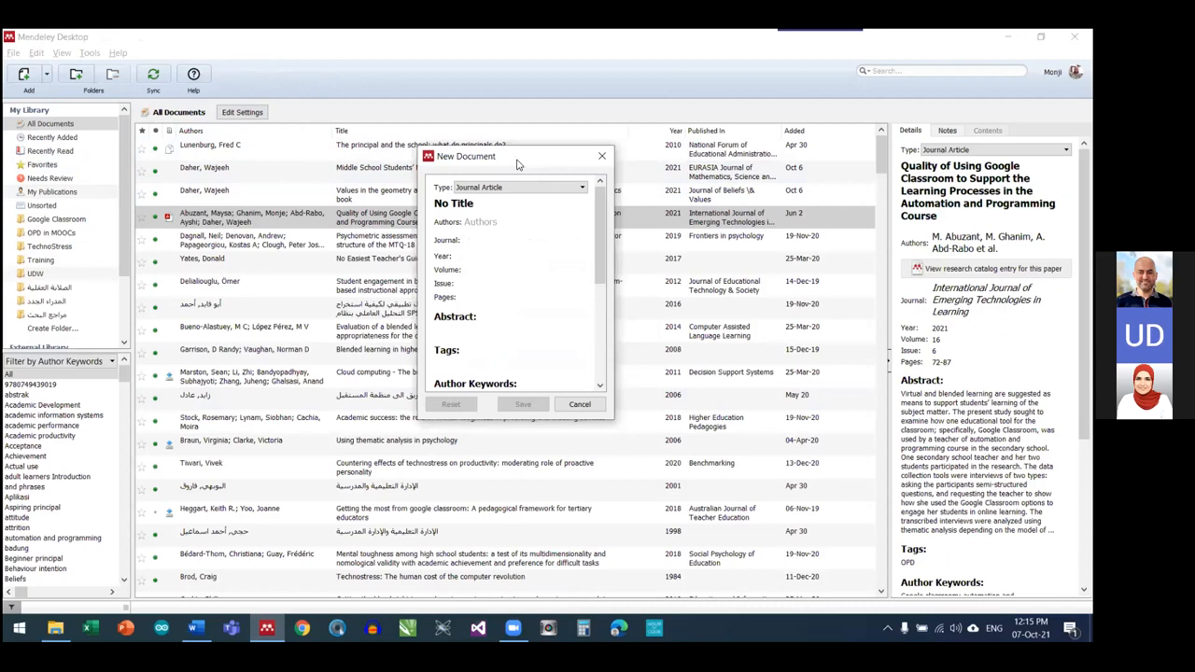
pyautogui.click(582, 190)
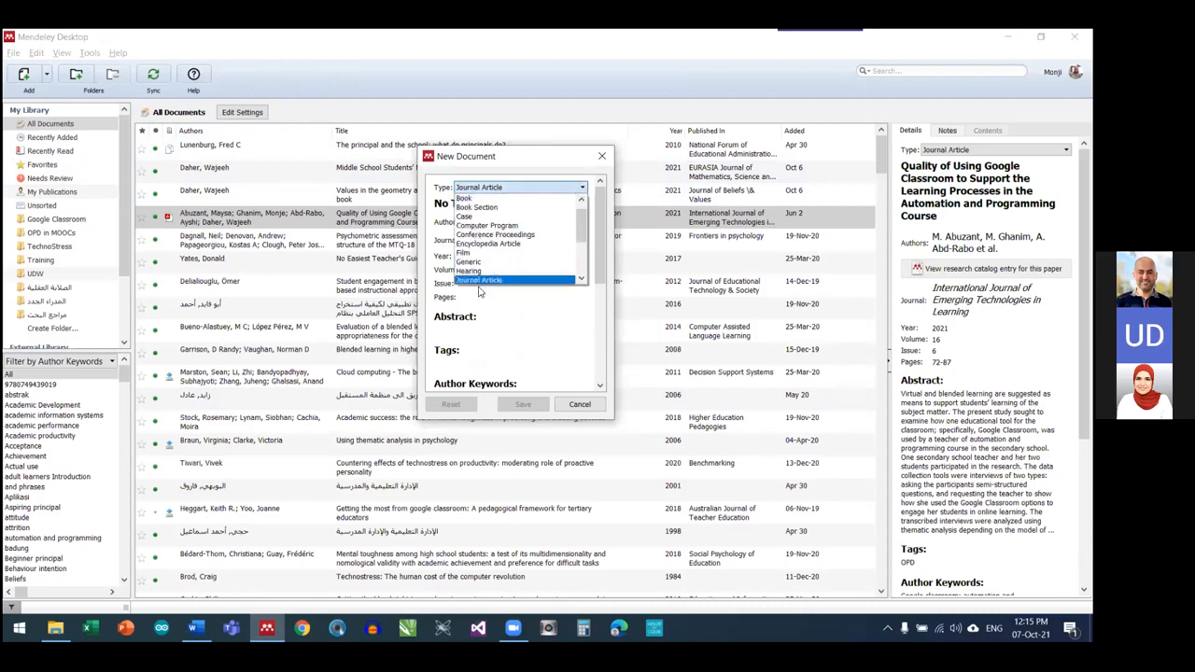
pyautogui.scroll(1, 502, 231)
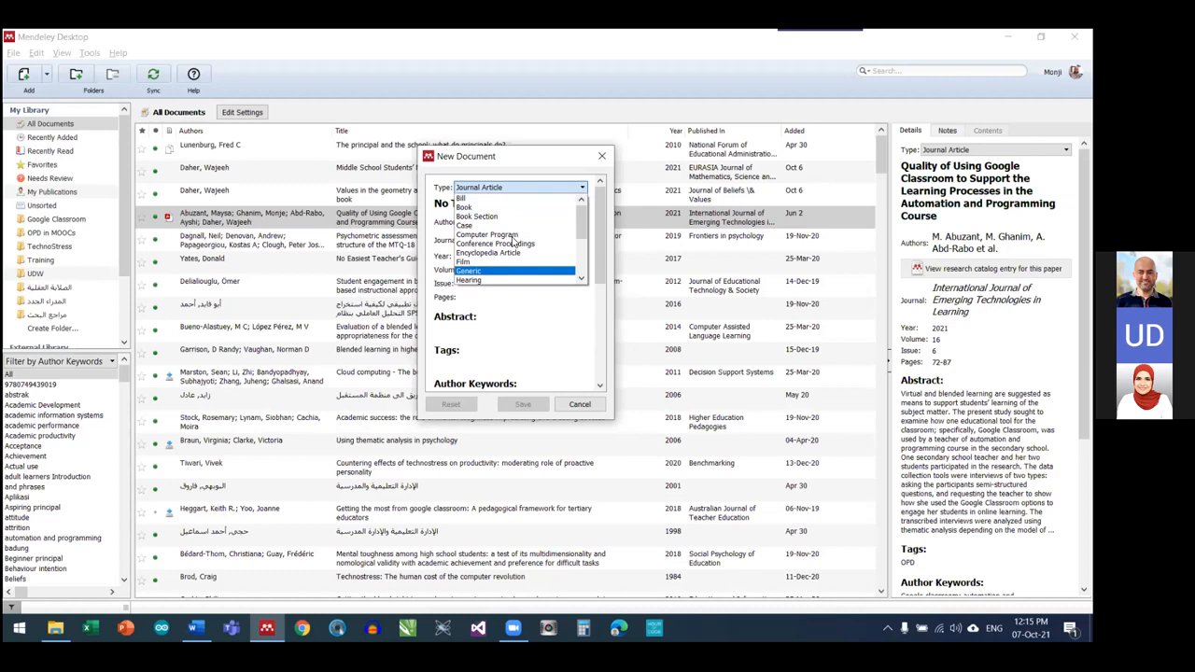
pyautogui.click(578, 260)
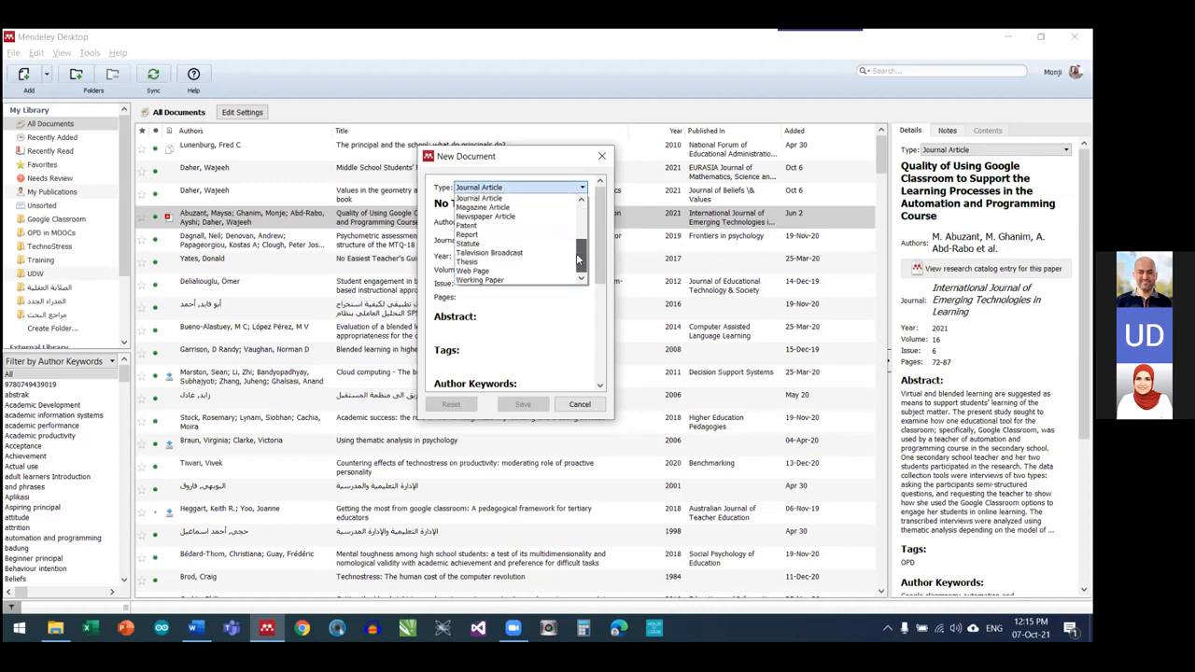
pyautogui.click(491, 271)
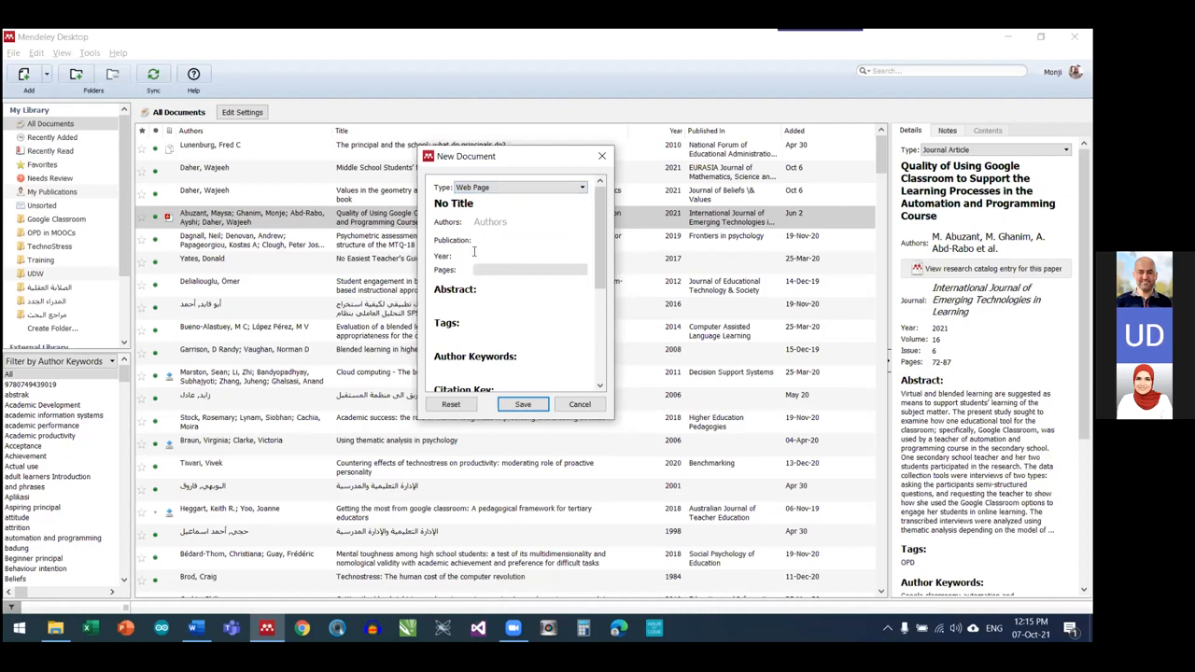
pyautogui.click(504, 222)
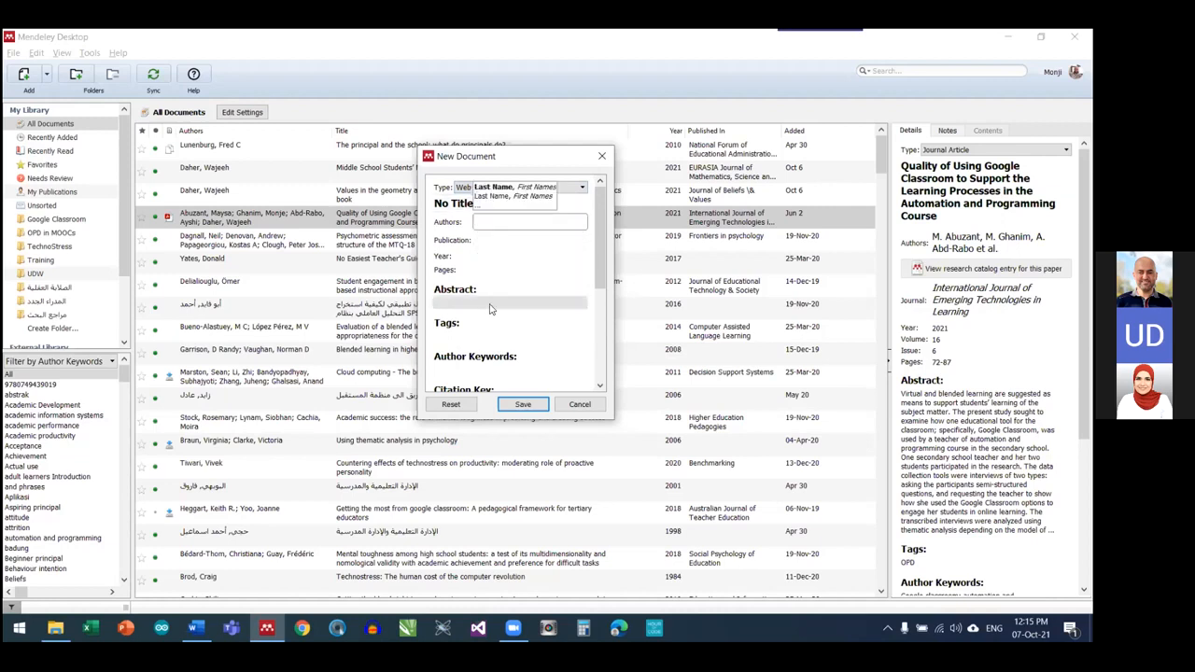
pyautogui.click(576, 407)
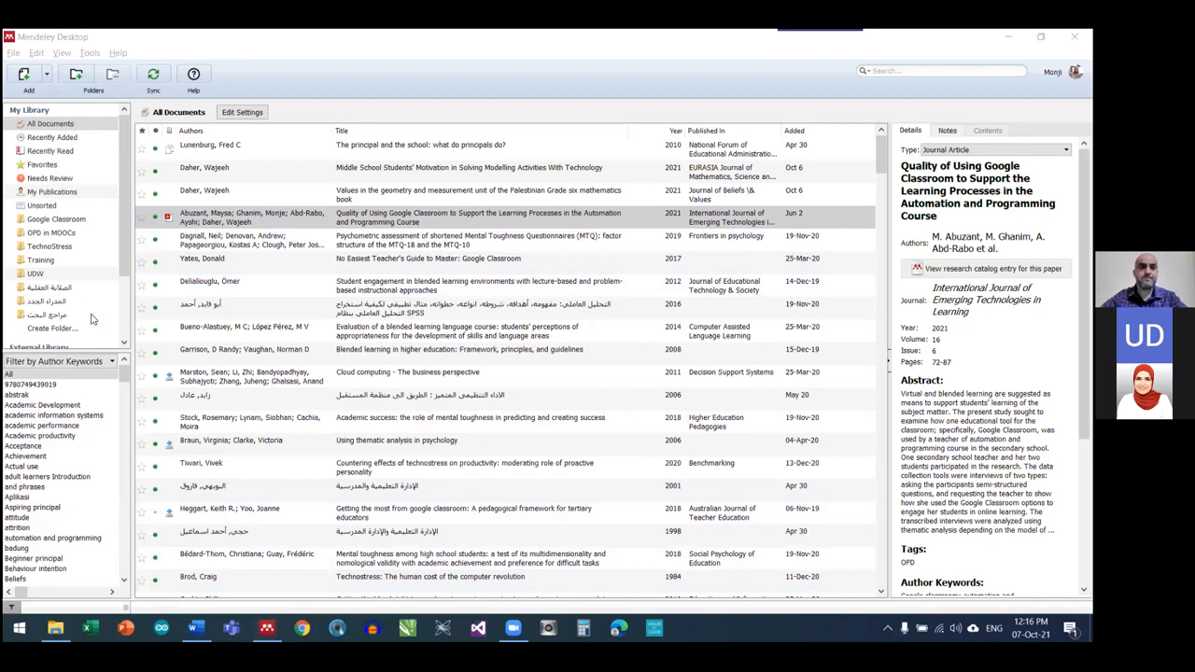
# Look through all the details of the document "The principal and the school: what do principals do?"
pyautogui.click(46, 75)
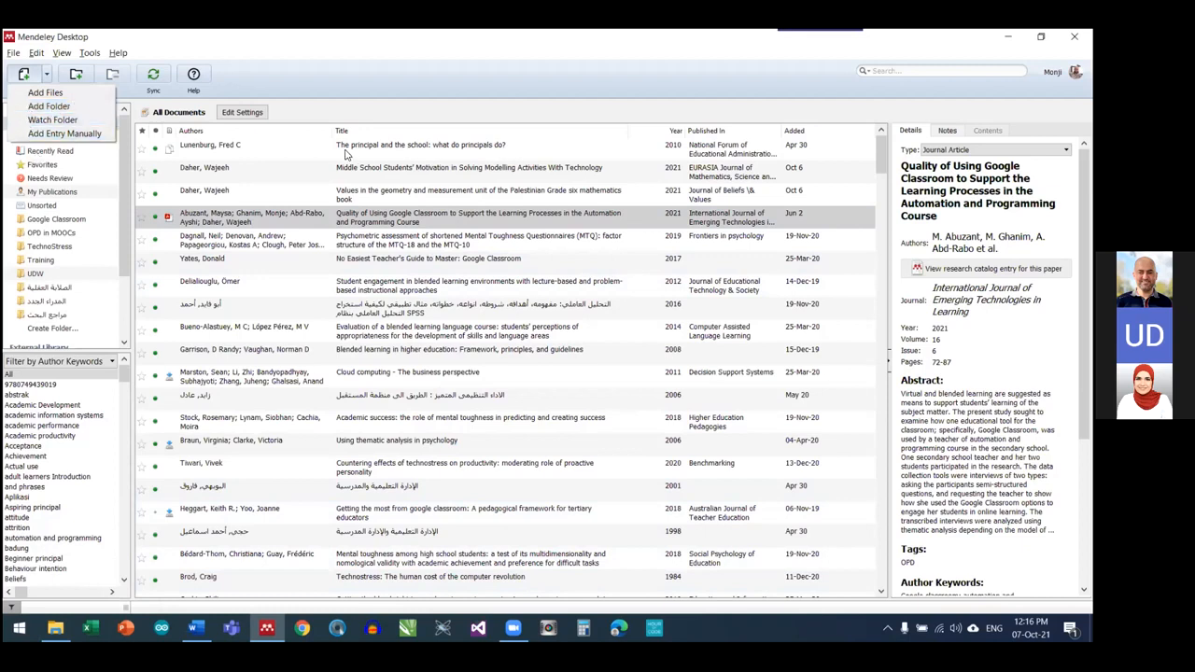
pyautogui.click(417, 150)
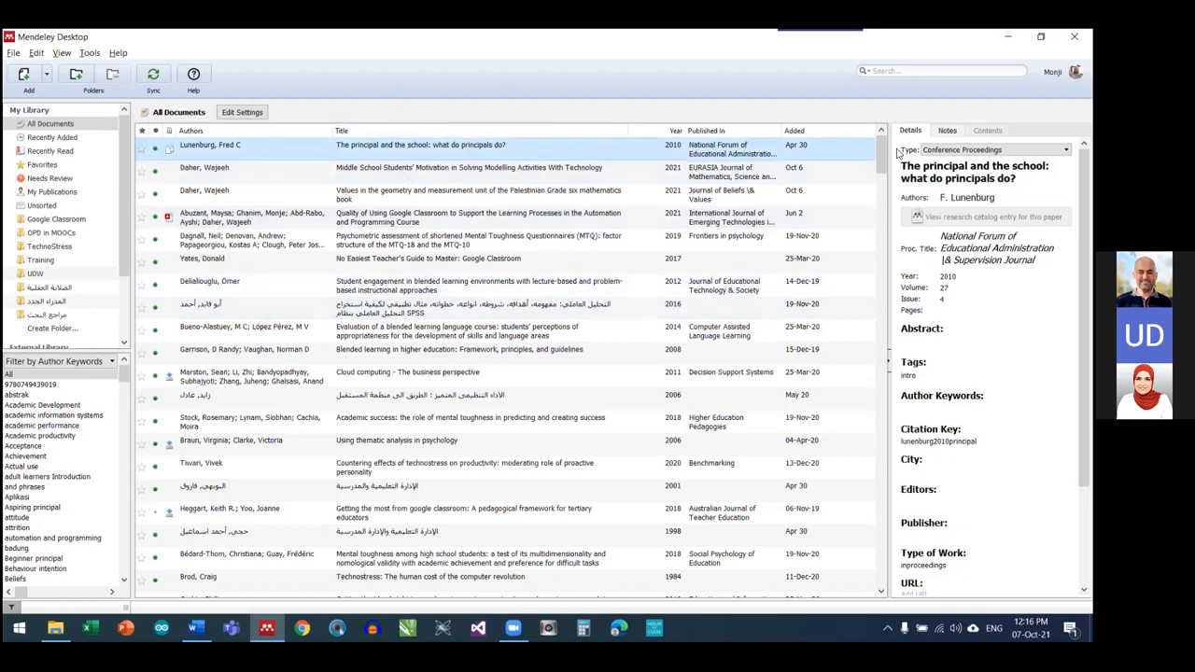
pyautogui.scroll(-3, 941, 360)
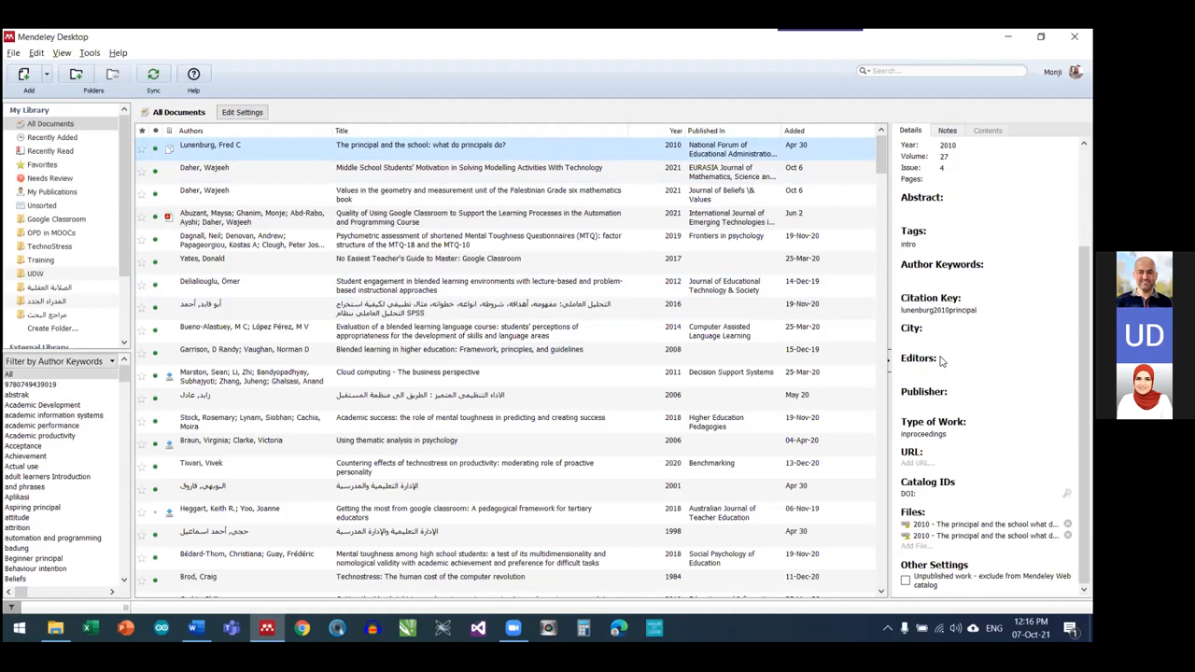
pyautogui.click(943, 345)
pyautogui.scroll(3, 932, 322)
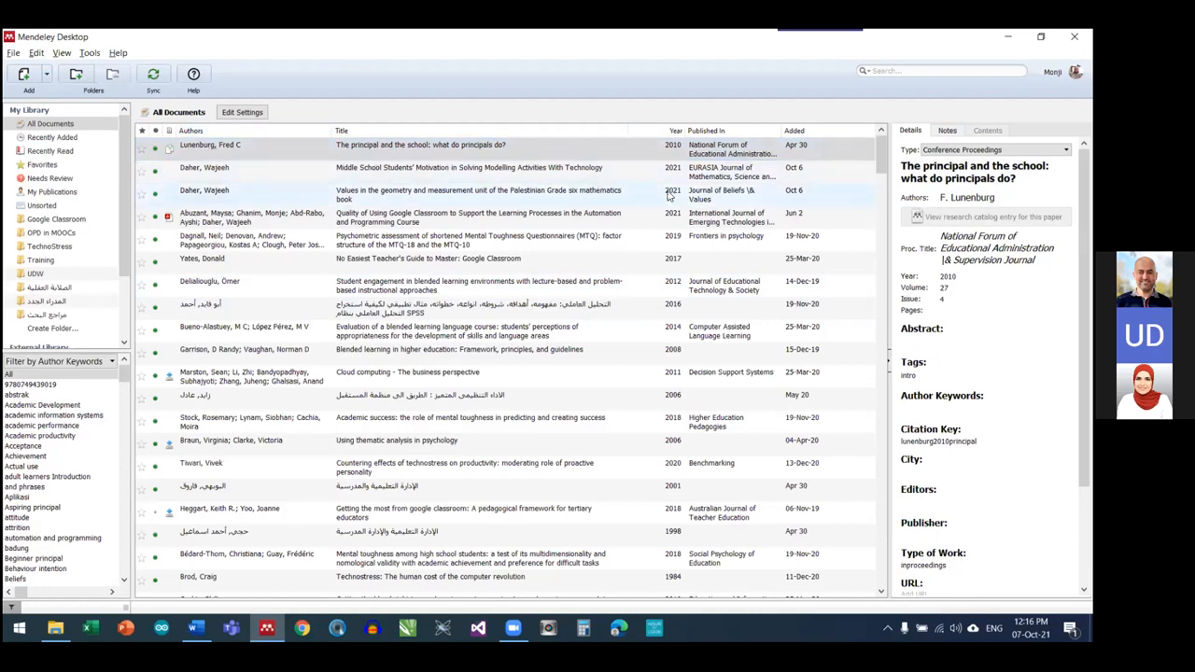
# Start a new manual Journal Article entry and title it "using google classroom"
pyautogui.click(45, 74)
pyautogui.click(56, 134)
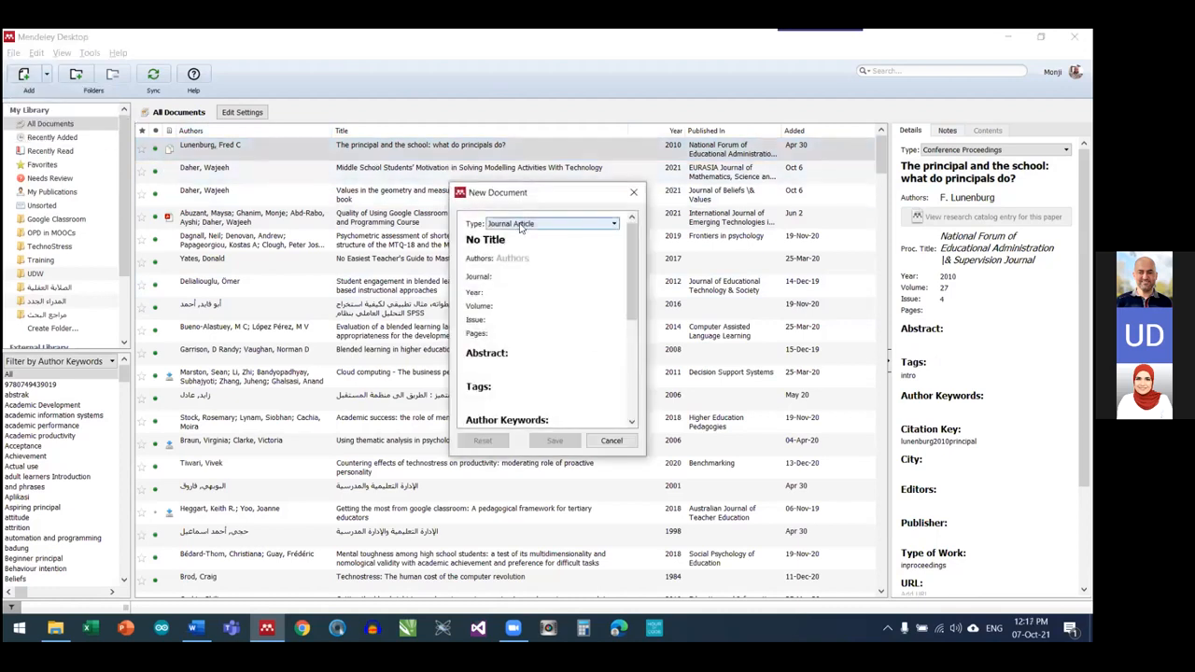
pyautogui.click(502, 240)
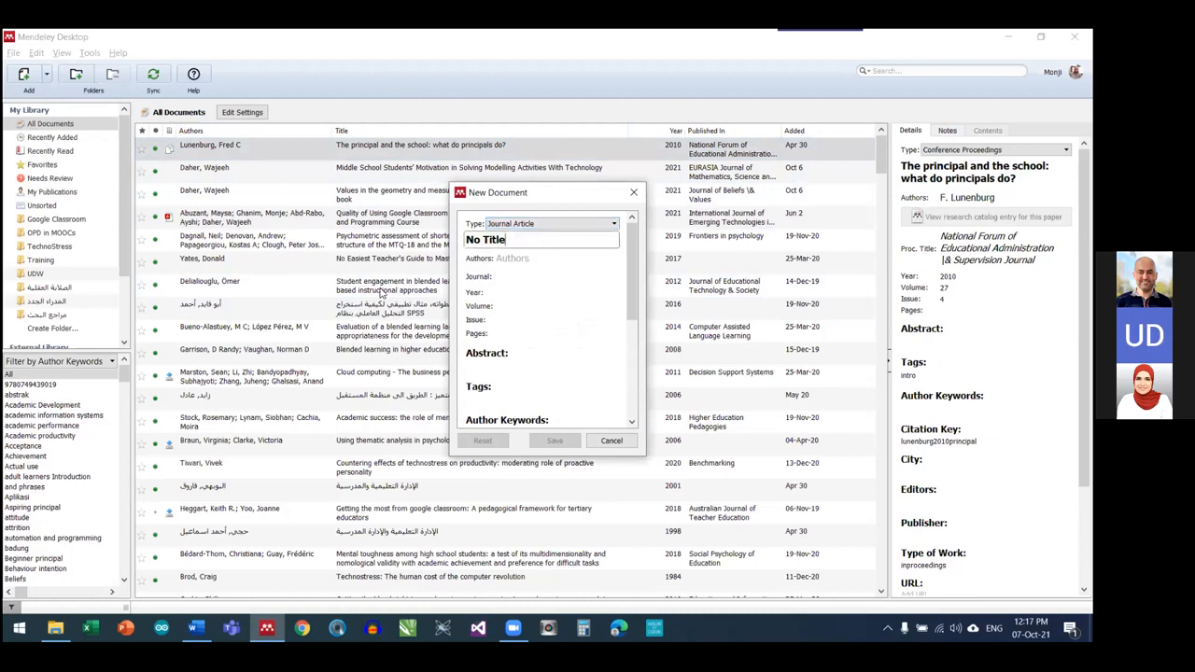
pyautogui.tripleClick(560, 239)
pyautogui.write('using google classroom')
# Enter the first author's full name in the new journal article entry
pyautogui.click(546, 259)
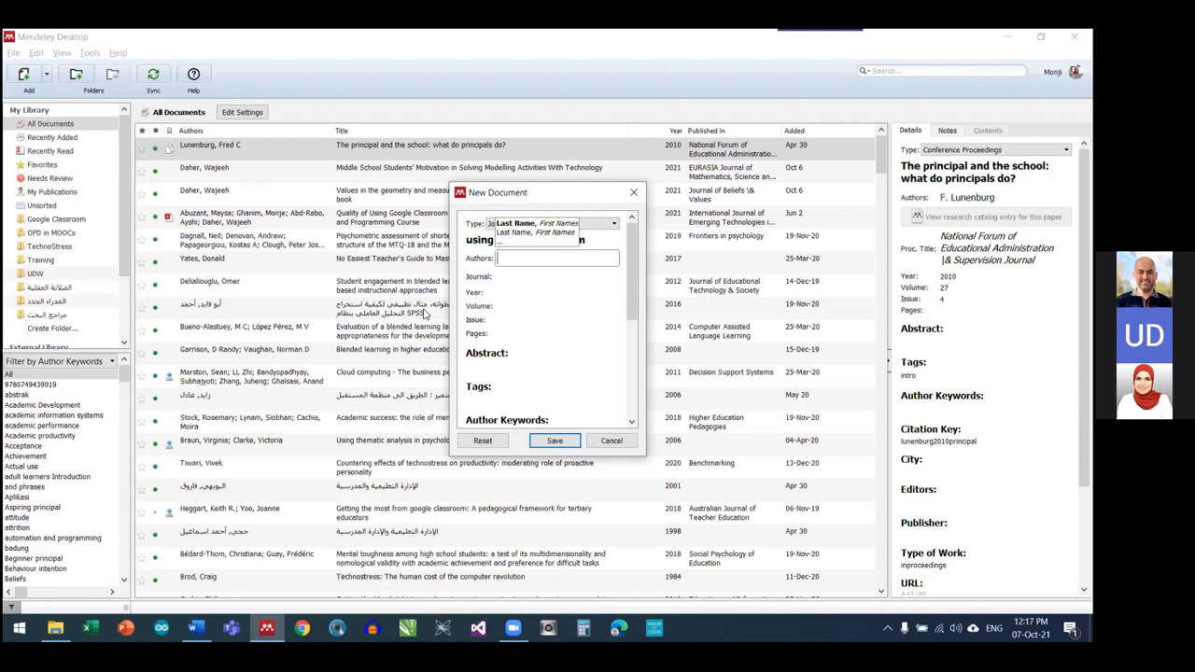
pyautogui.write('monji gha')
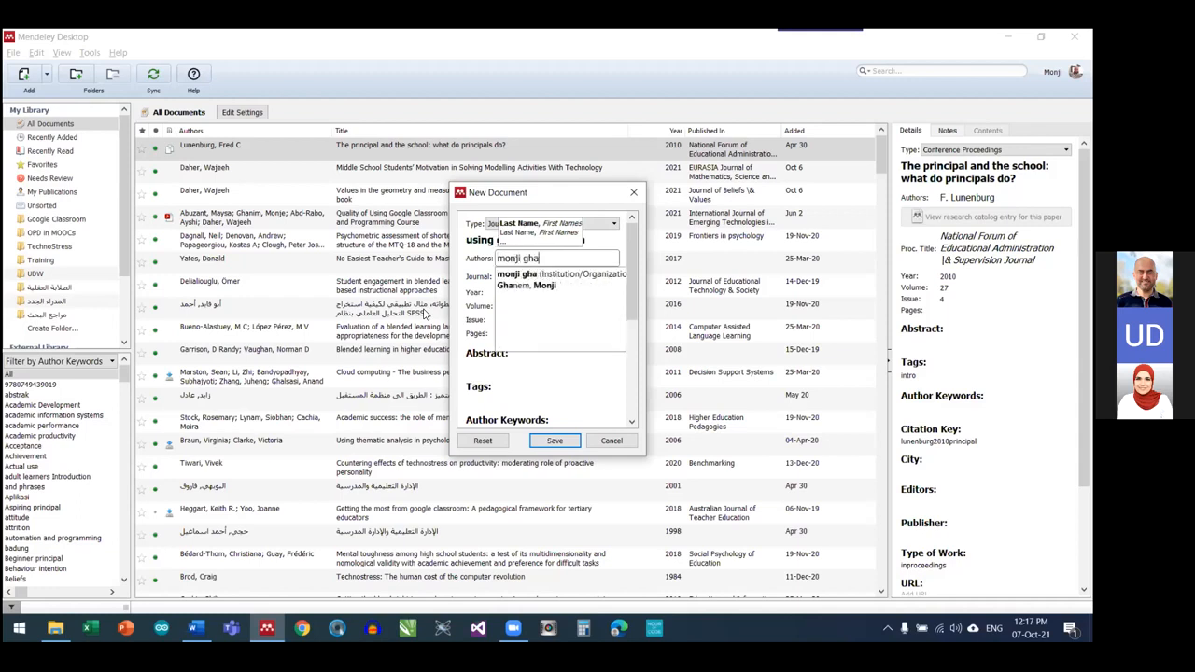
pyautogui.write('nem')
pyautogui.press('Return')
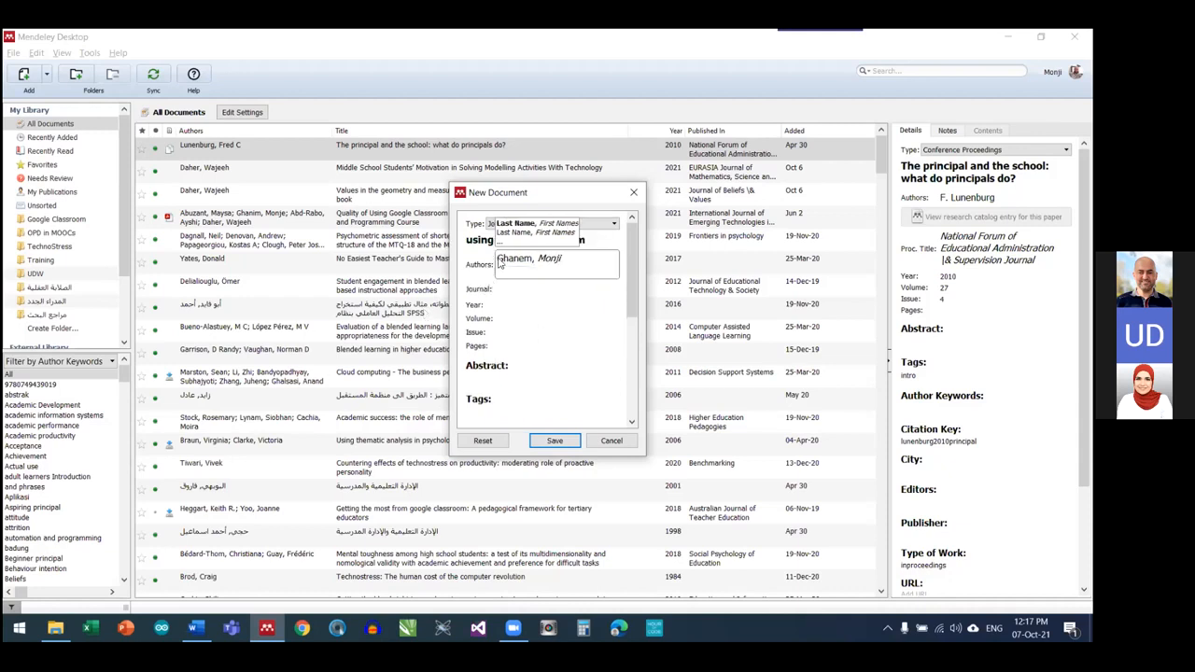
# Examine the last-name and first-name parts of the first author's entry
pyautogui.moveTo(505, 259); pyautogui.dragTo(497, 260)
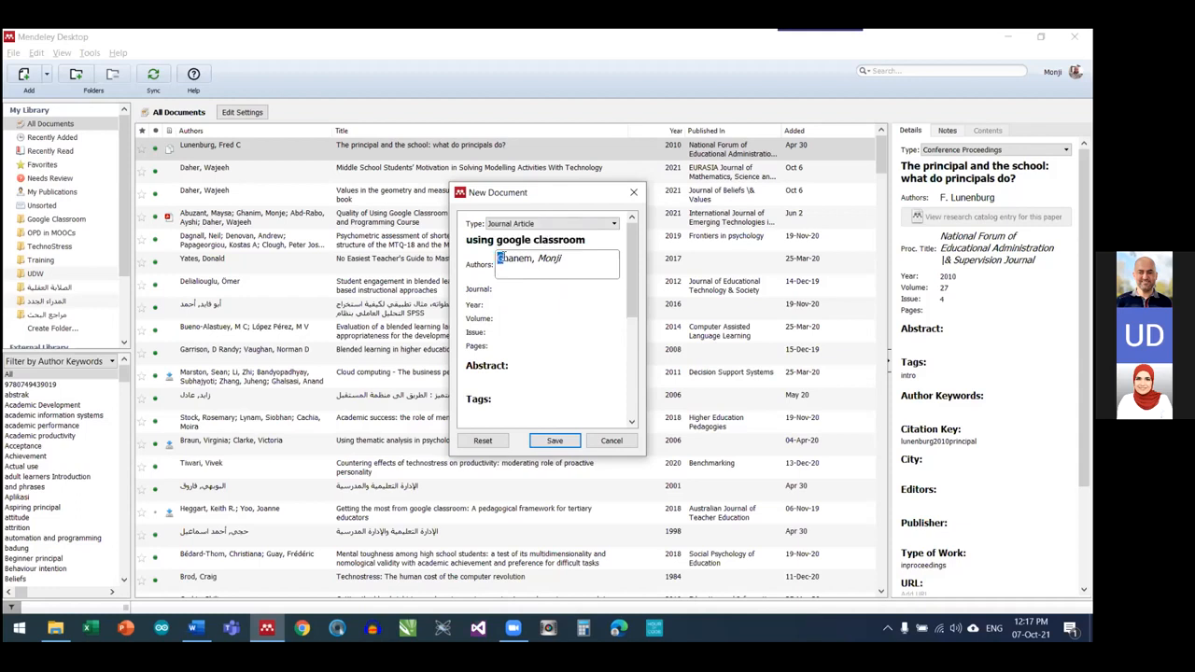
pyautogui.click(508, 260)
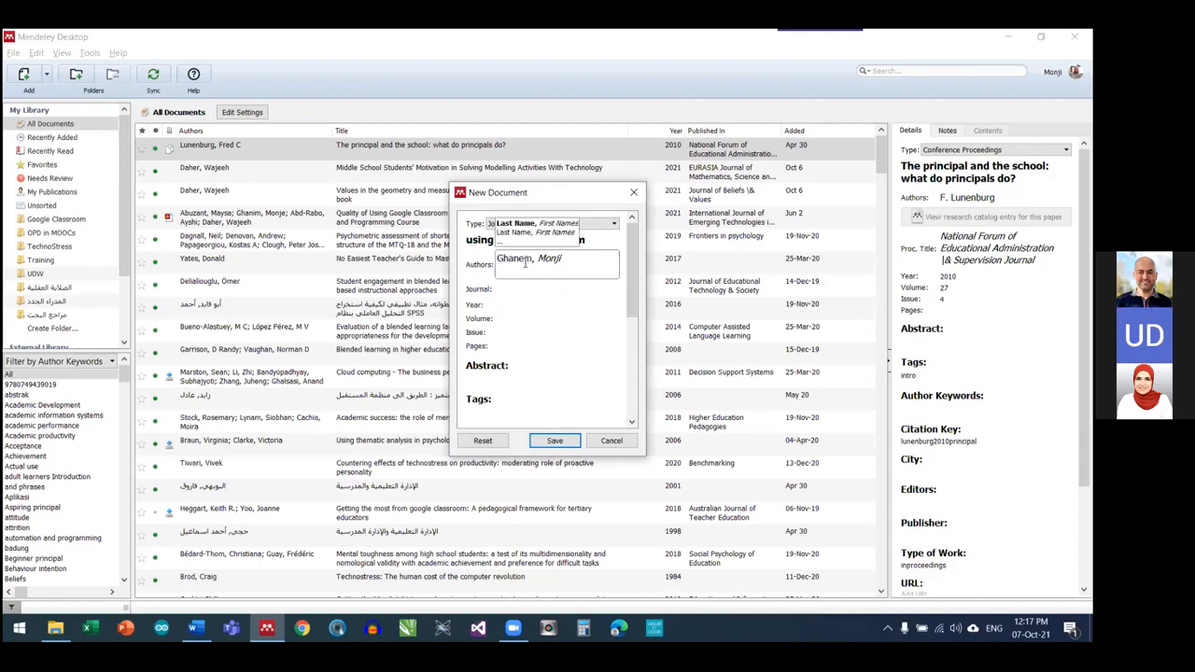
pyautogui.moveTo(526, 261); pyautogui.dragTo(496, 261)
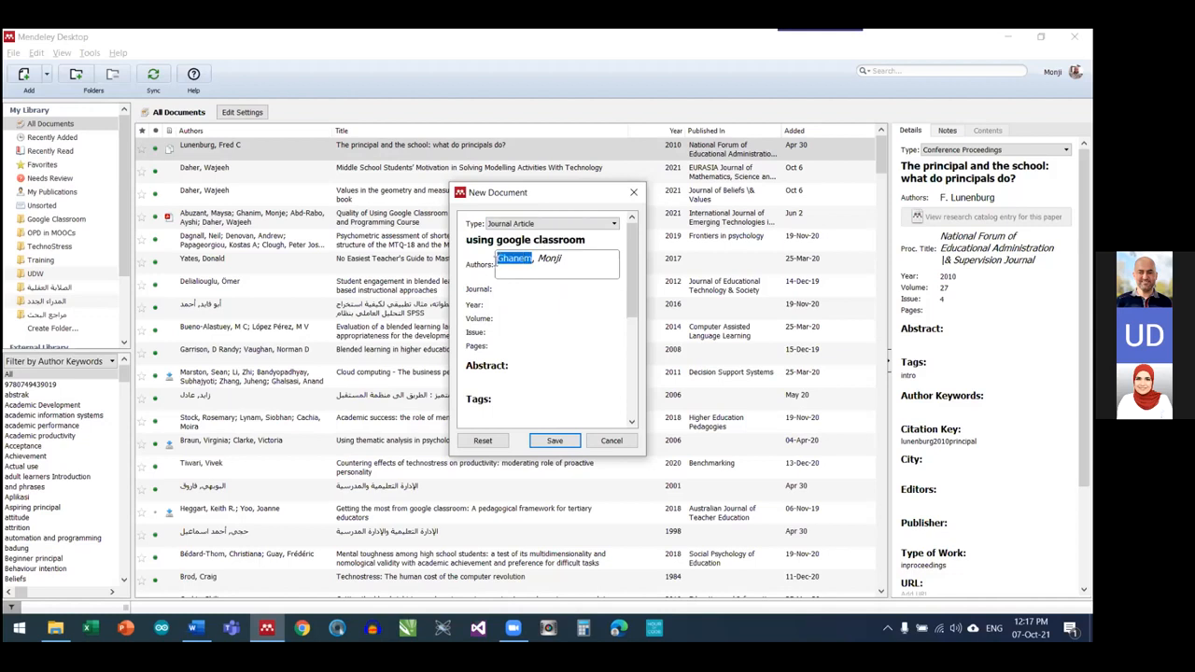
pyautogui.click(537, 260)
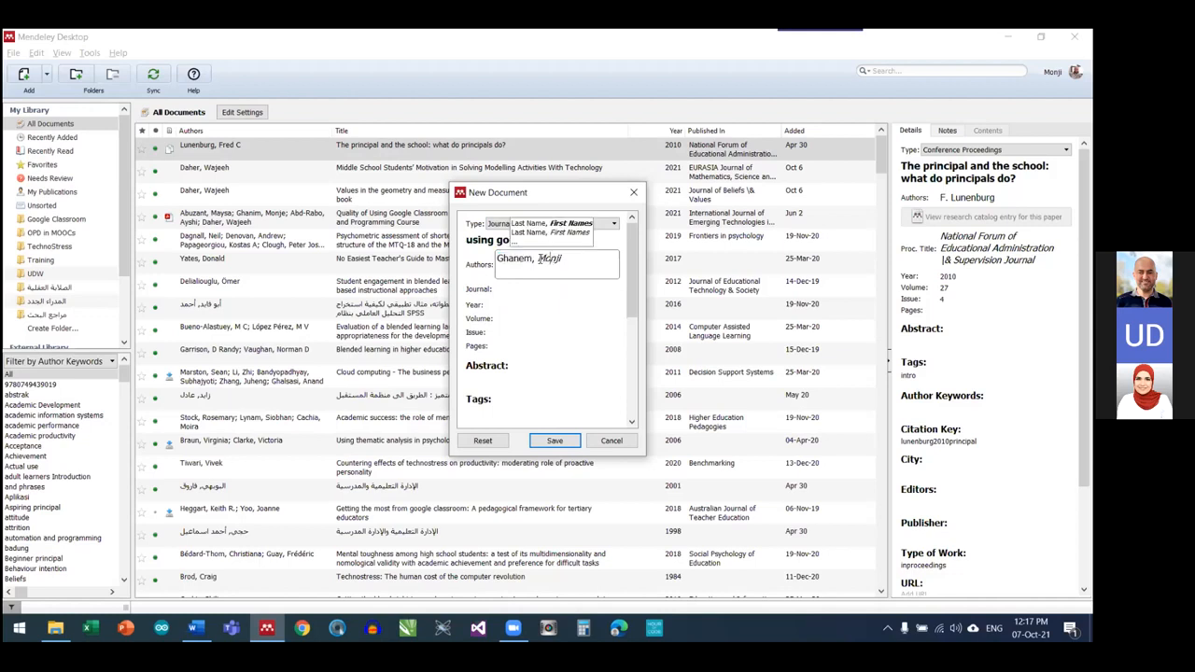
pyautogui.doubleClick(541, 258)
pyautogui.click(515, 259)
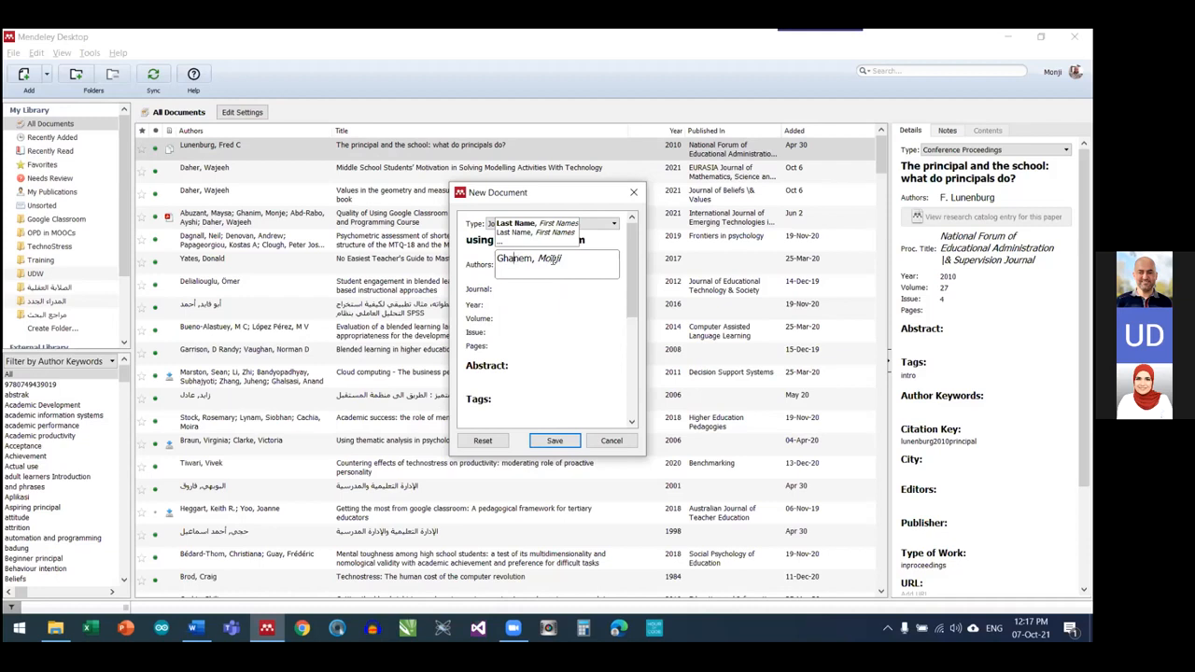
# Replace the author entry with the first author's full name, given name first
pyautogui.click(549, 258)
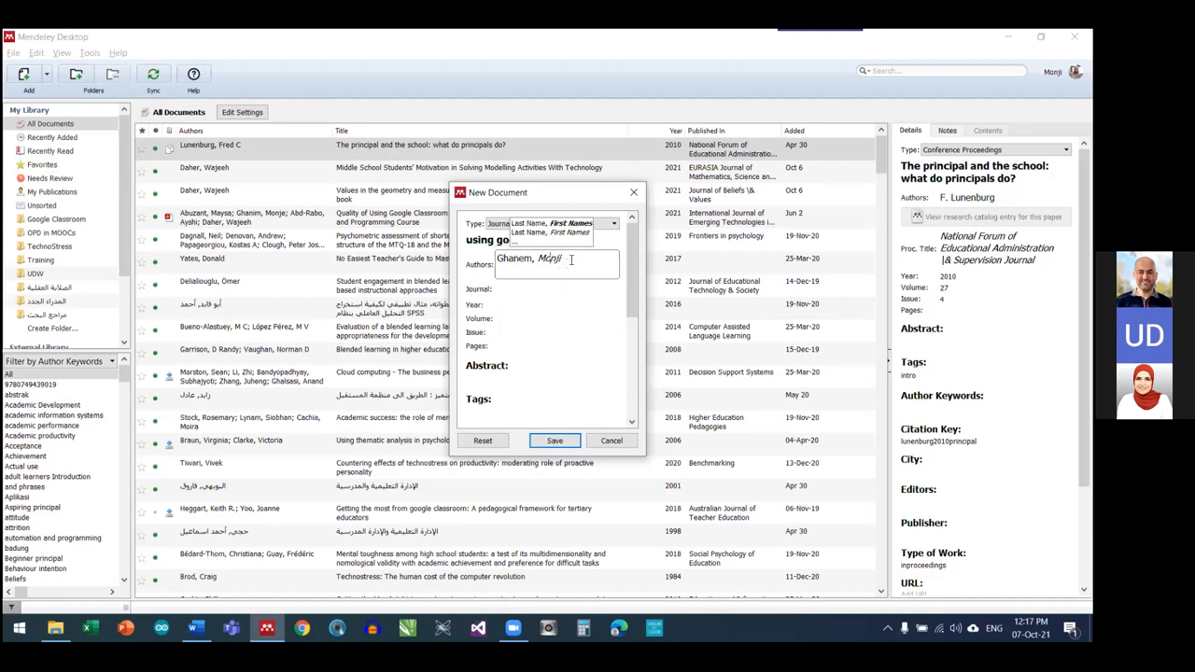
pyautogui.hotkey('ctrl', 'a')
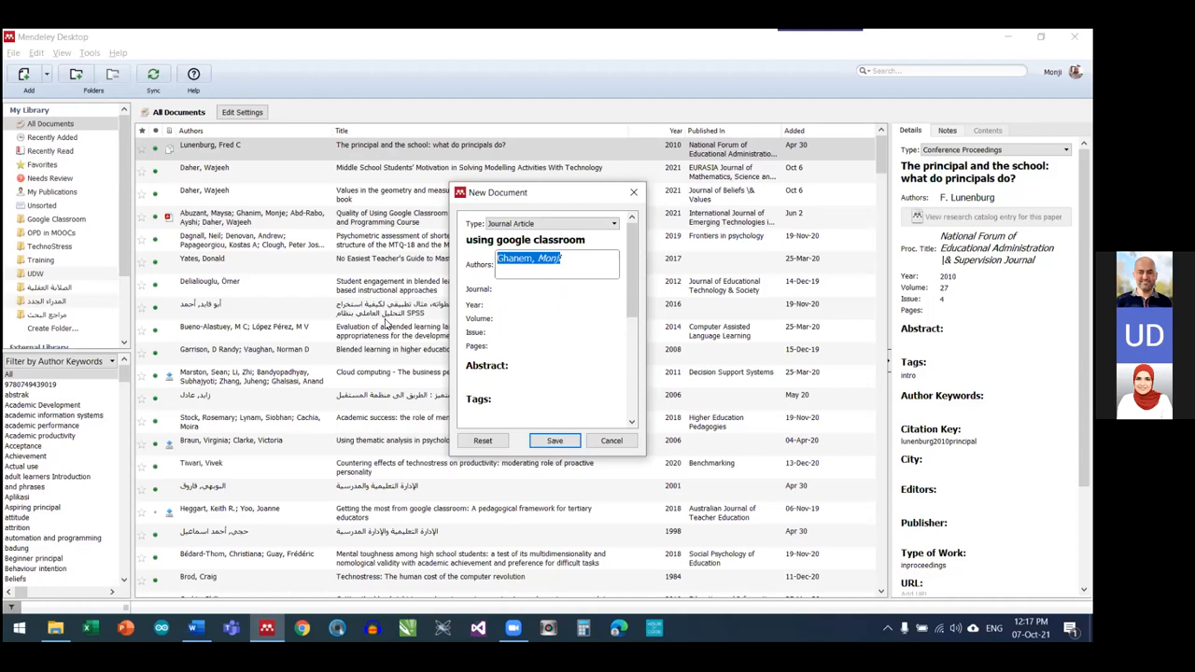
pyautogui.write('M')
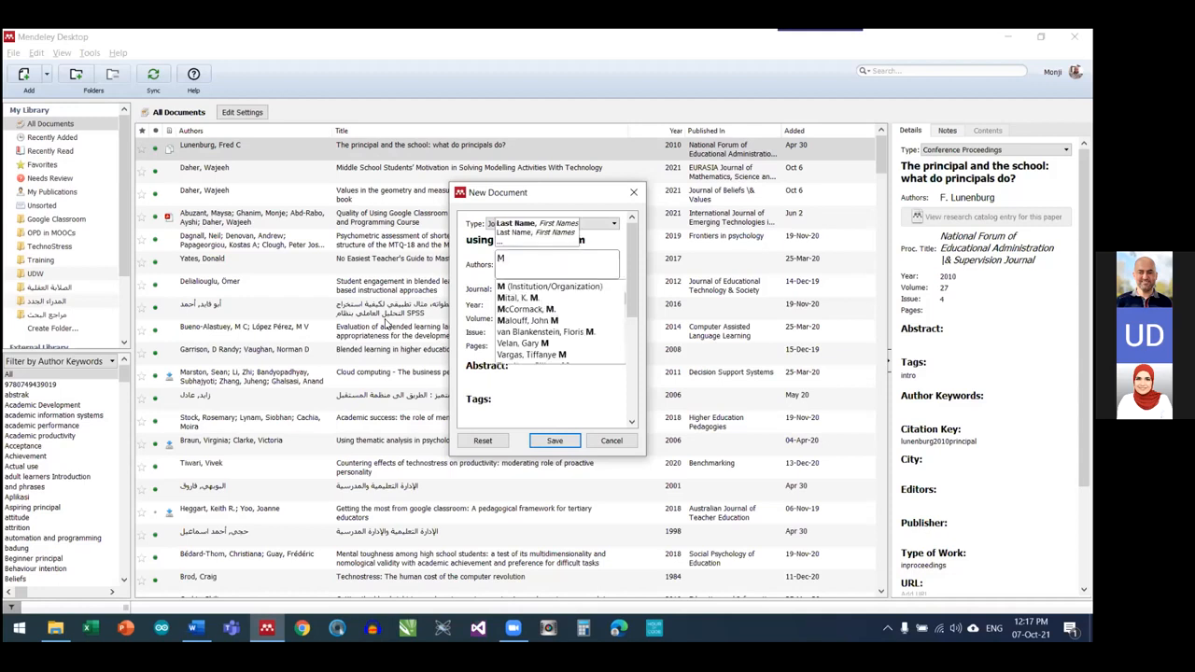
pyautogui.write('onji Ghanem')
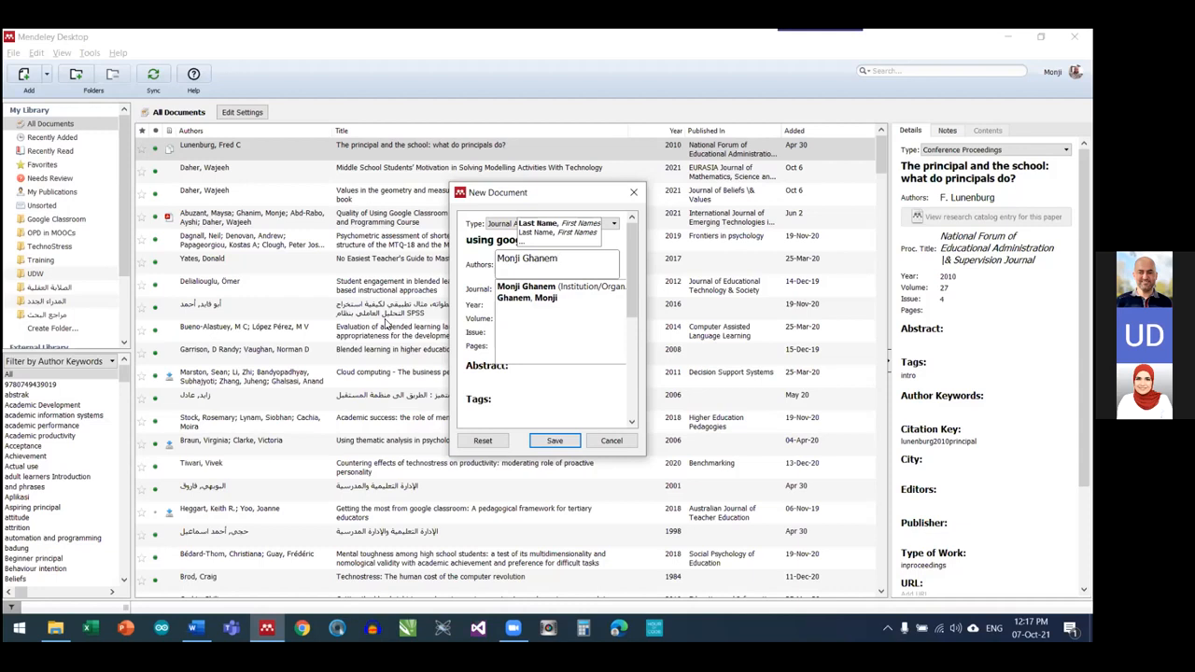
pyautogui.press('Return')
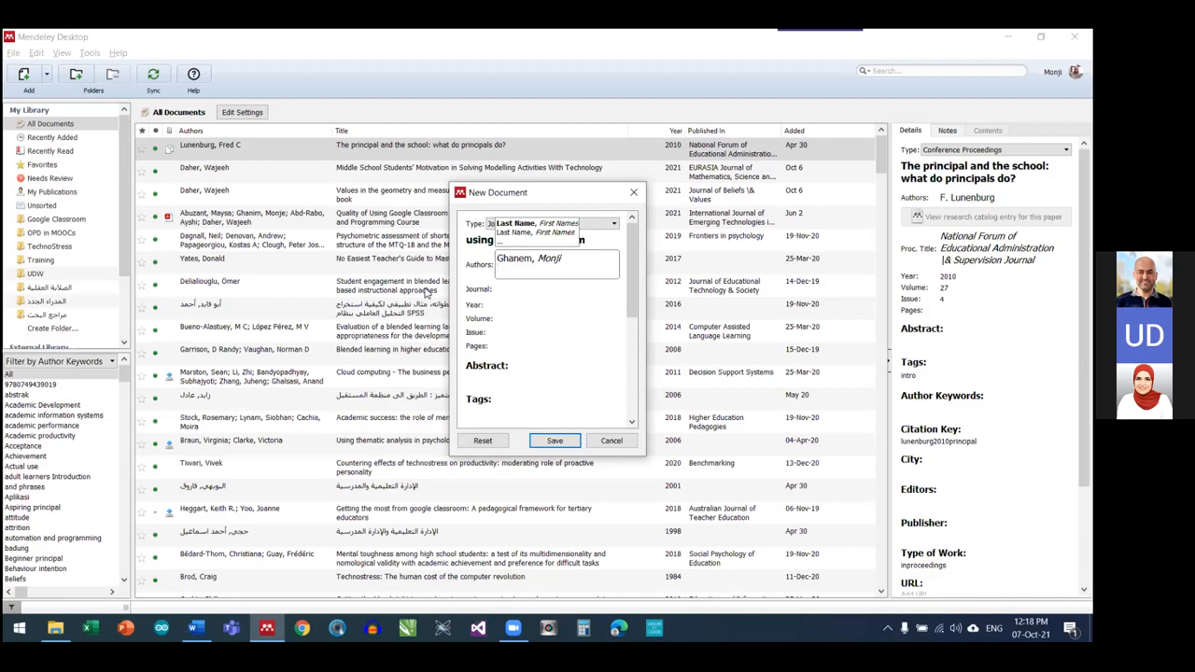
# Add the second author as last name, comma, first name on a new line
pyautogui.write('Dawood')
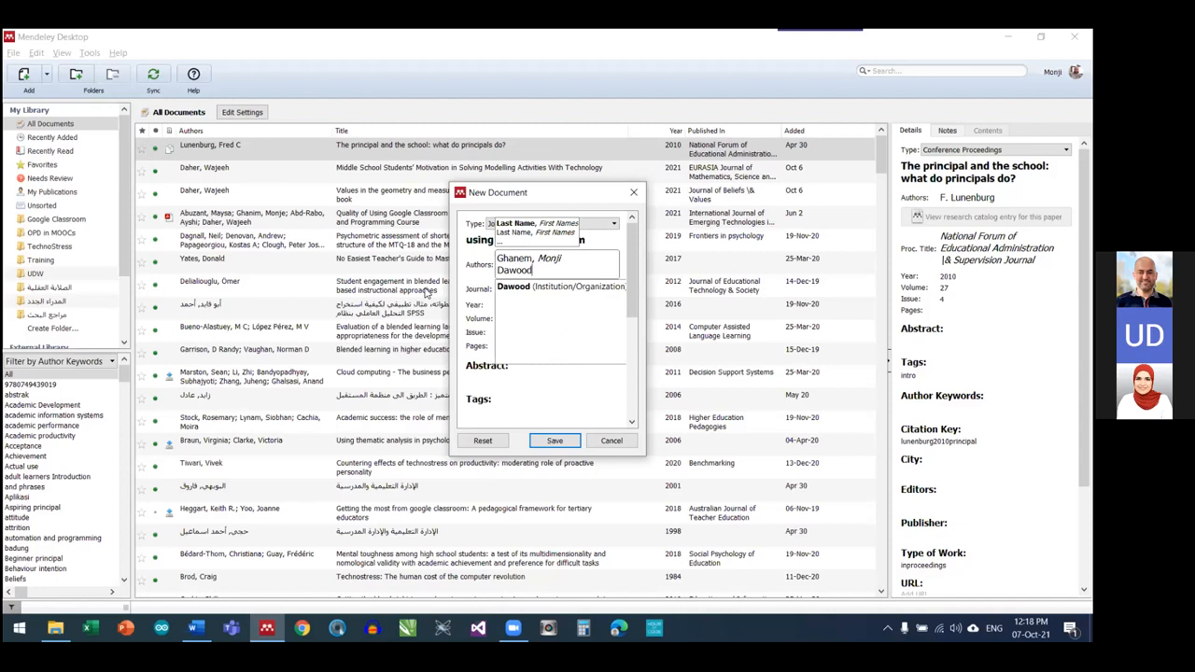
pyautogui.write(',')
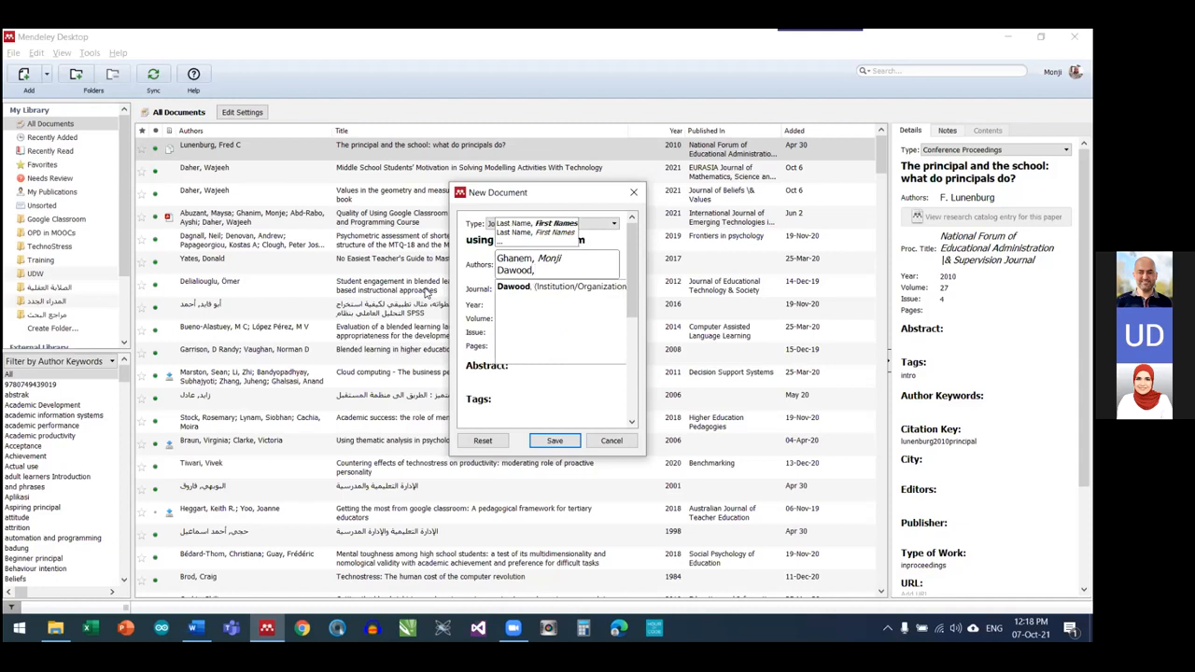
pyautogui.write('Diana')
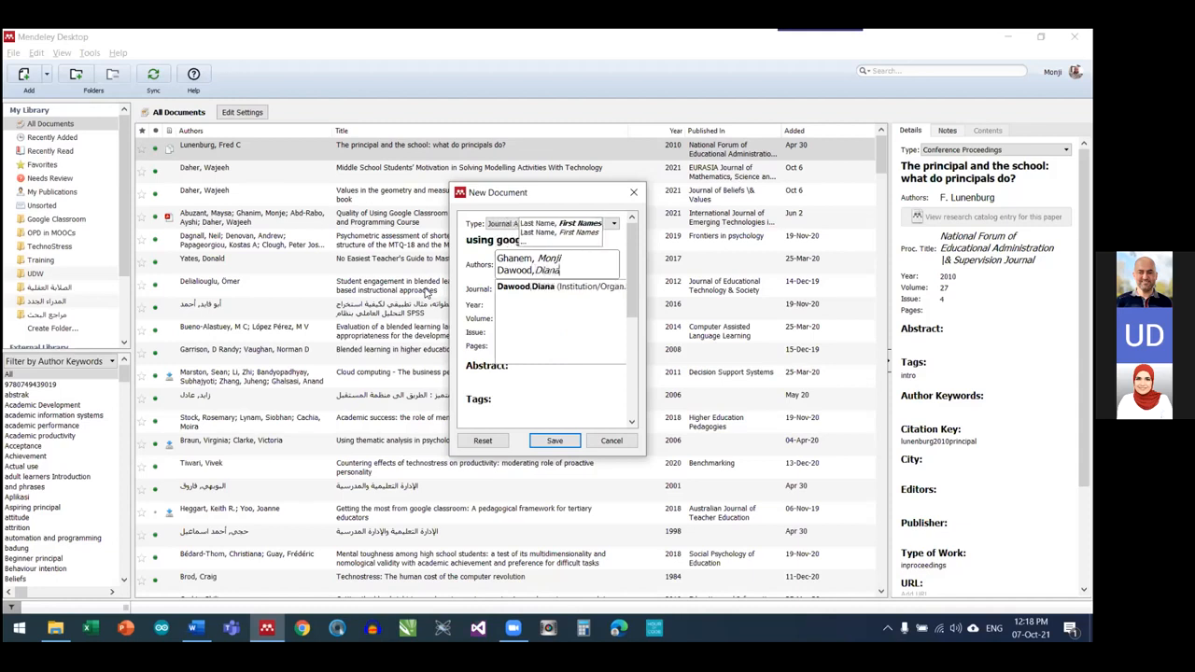
pyautogui.press('Return')
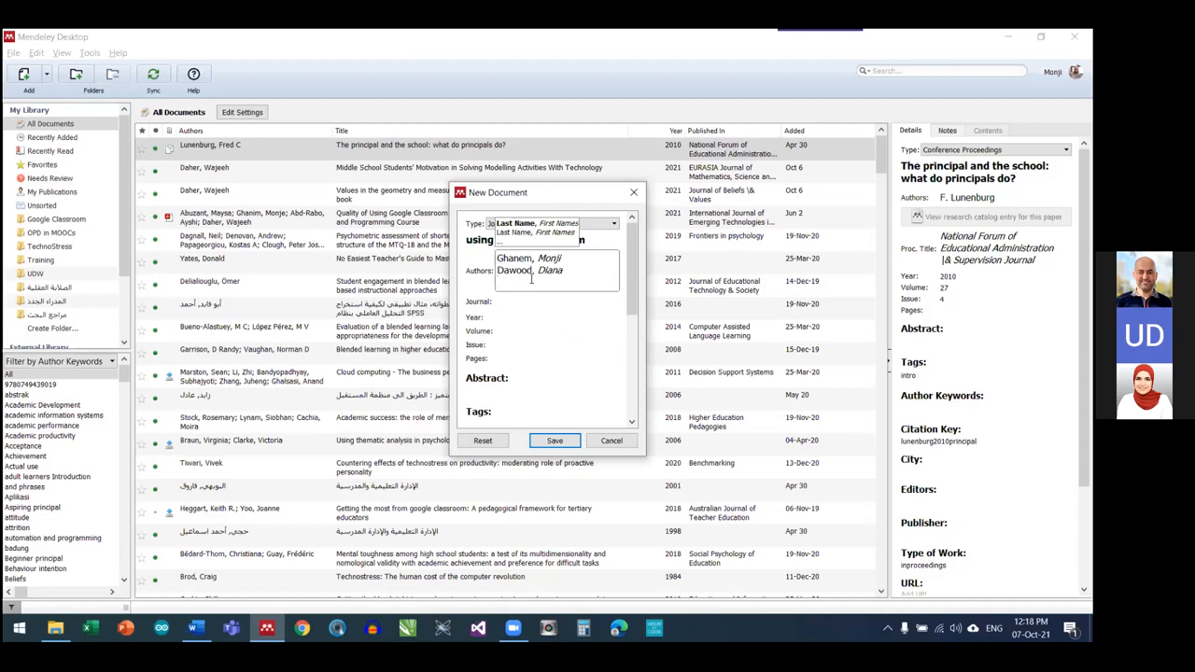
# Add the third author's full name on a new line, given name first, and finish the author list
pyautogui.write('a')
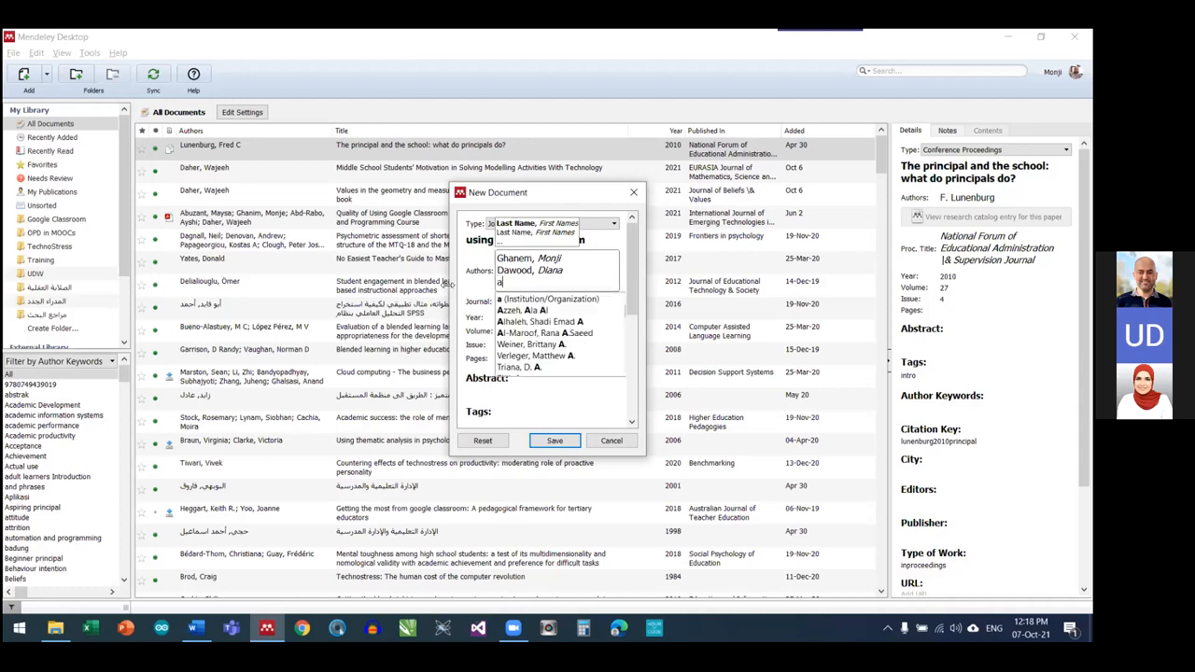
pyautogui.write('hmad awwad')
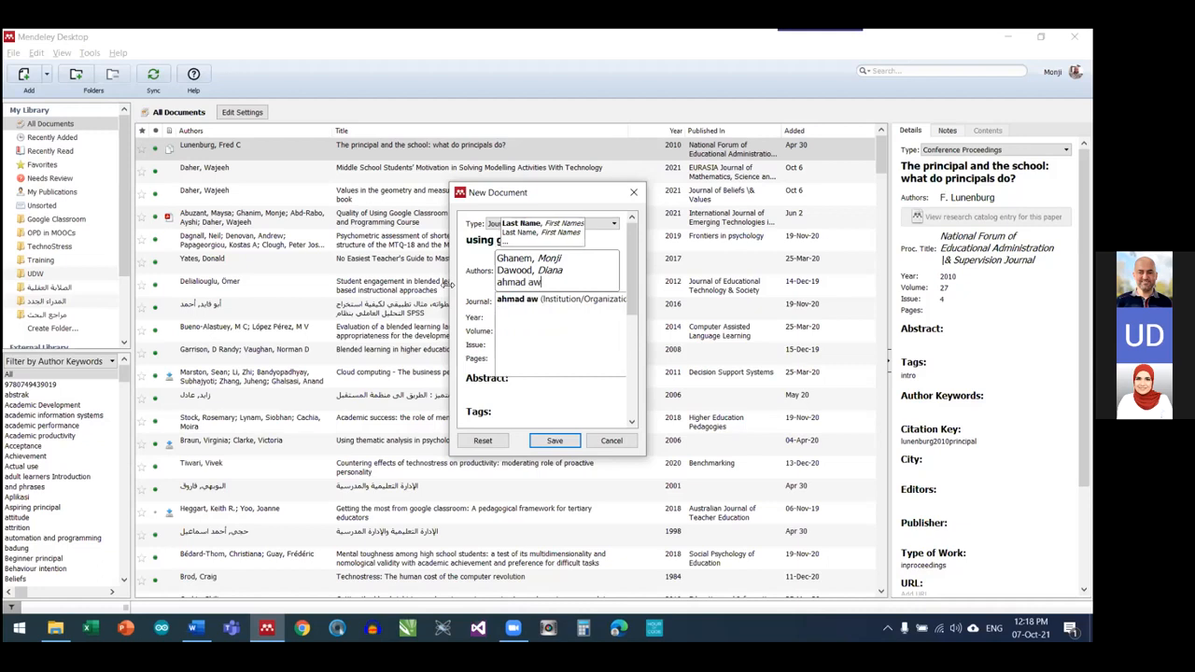
pyautogui.press('Return')
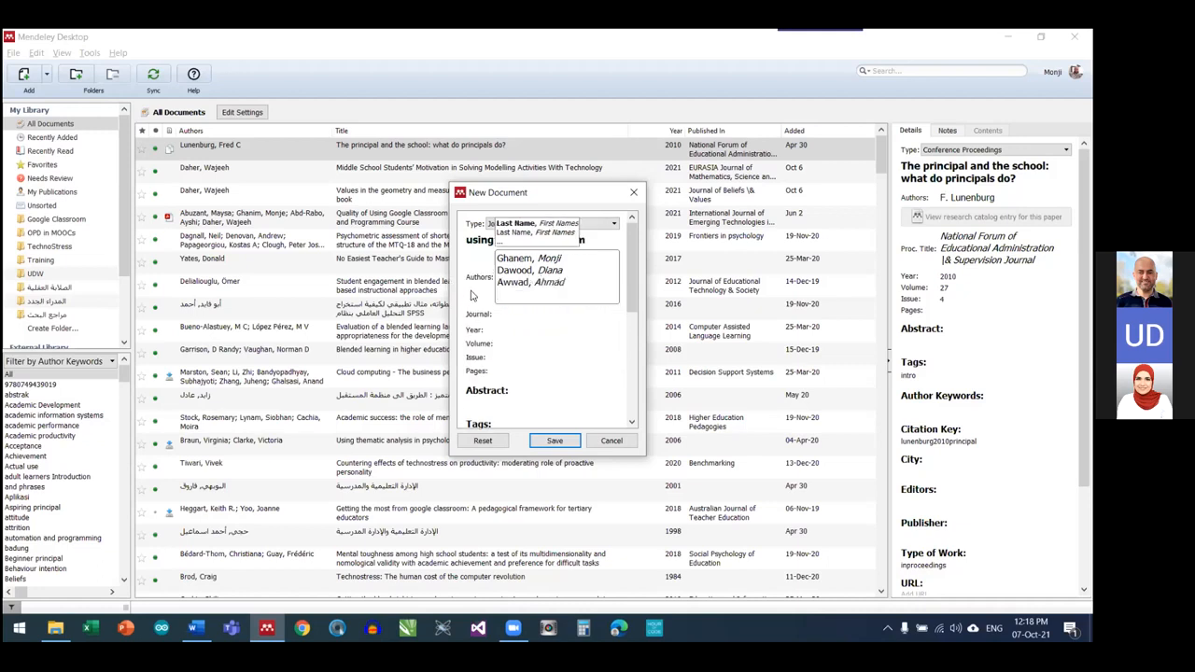
pyautogui.click(474, 295)
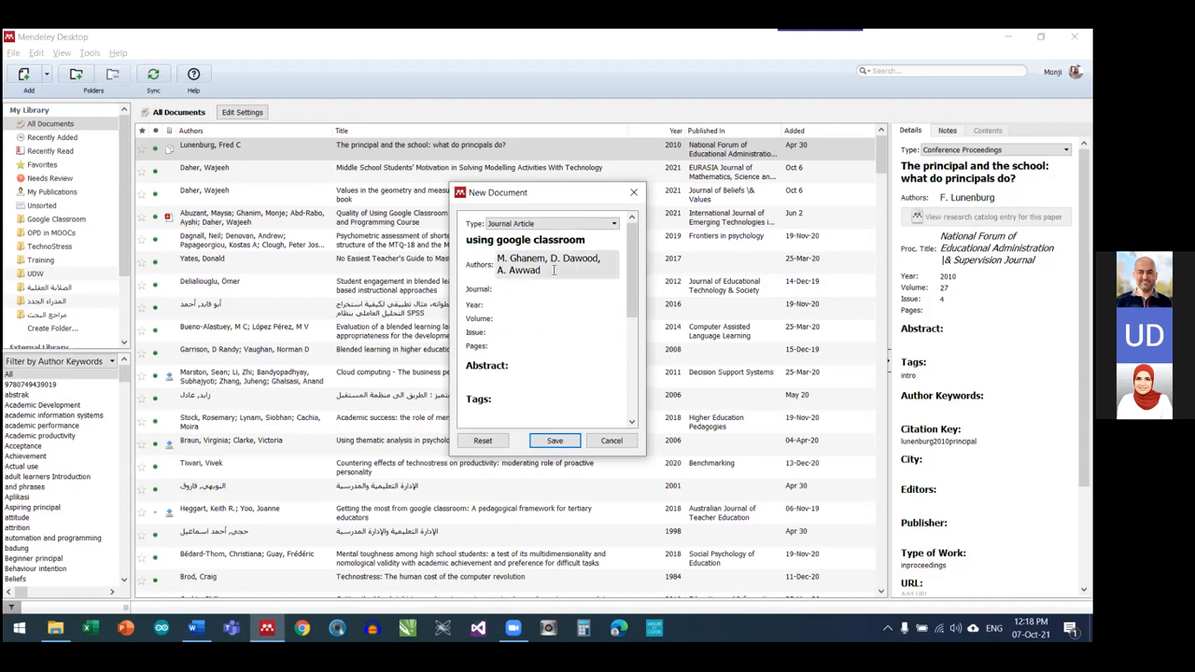
# Set the journal article's year to 2021 and save the manual entry to the library
pyautogui.click(528, 289)
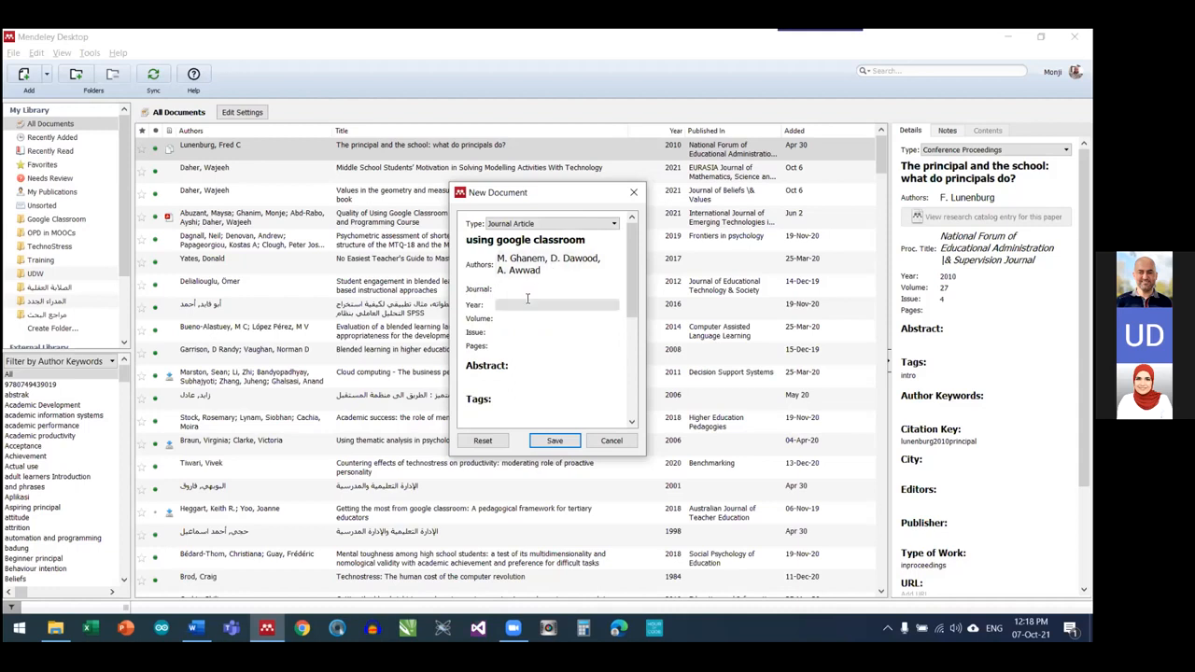
pyautogui.click(517, 299)
pyautogui.write('2011')
pyautogui.click(516, 320)
pyautogui.scroll(-3, 518, 349)
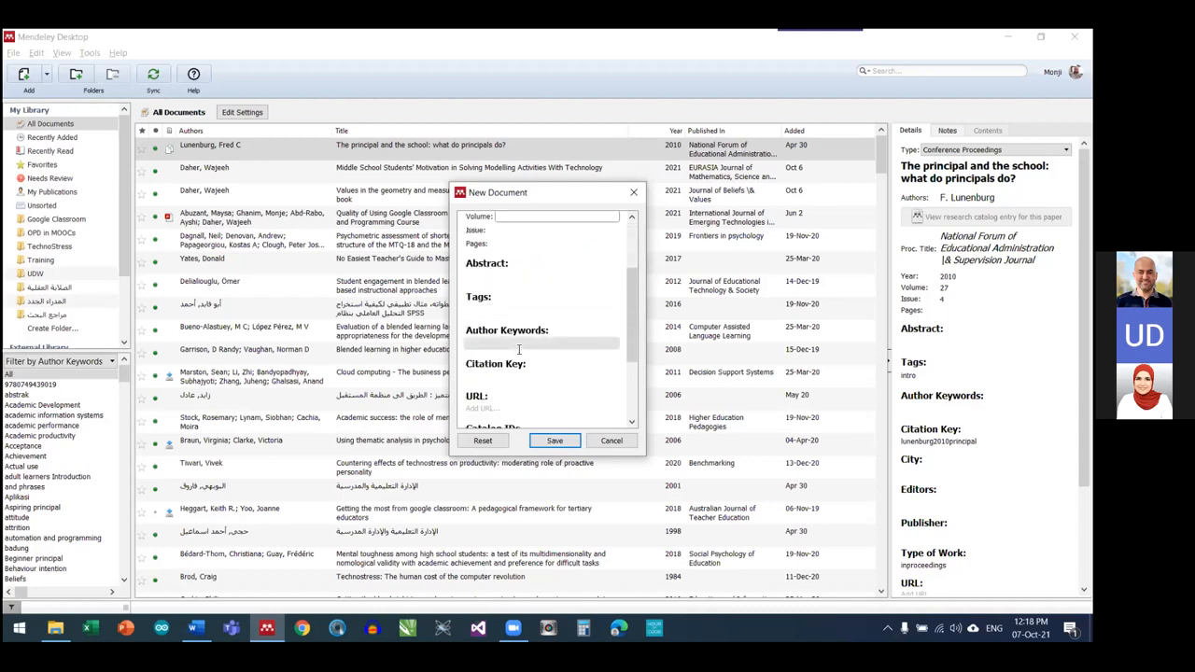
pyautogui.scroll(-3, 518, 349)
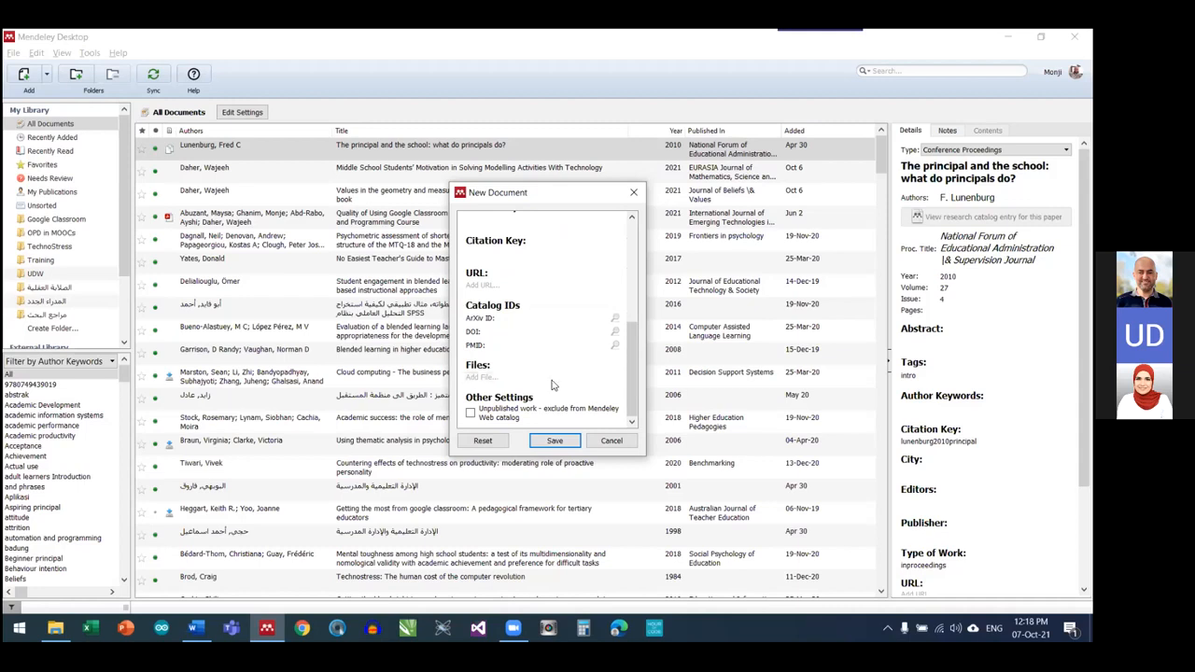
pyautogui.click(555, 441)
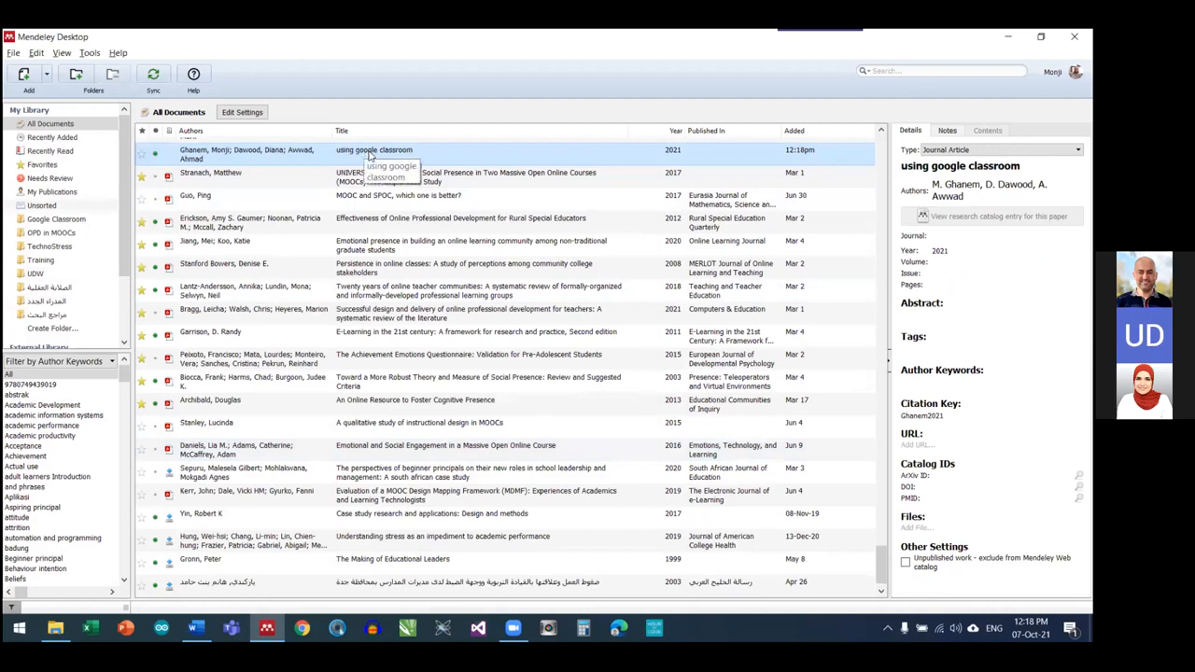
# Start another manual document entry and reposition its dialog over the library list
pyautogui.click(46, 74)
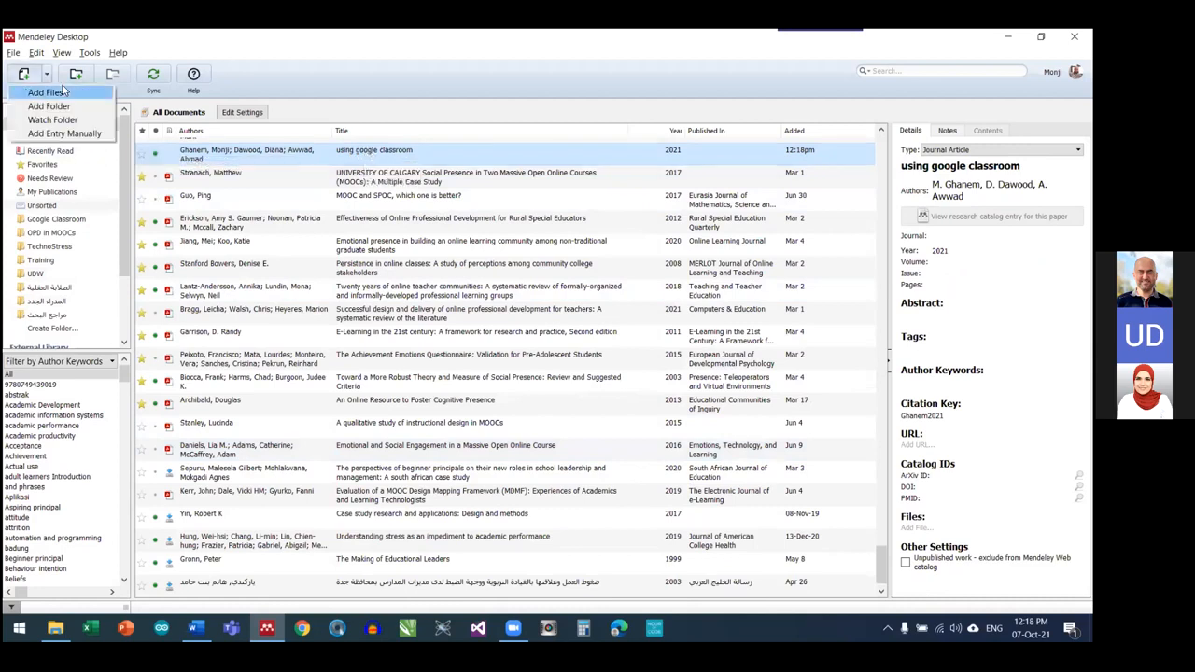
pyautogui.click(73, 138)
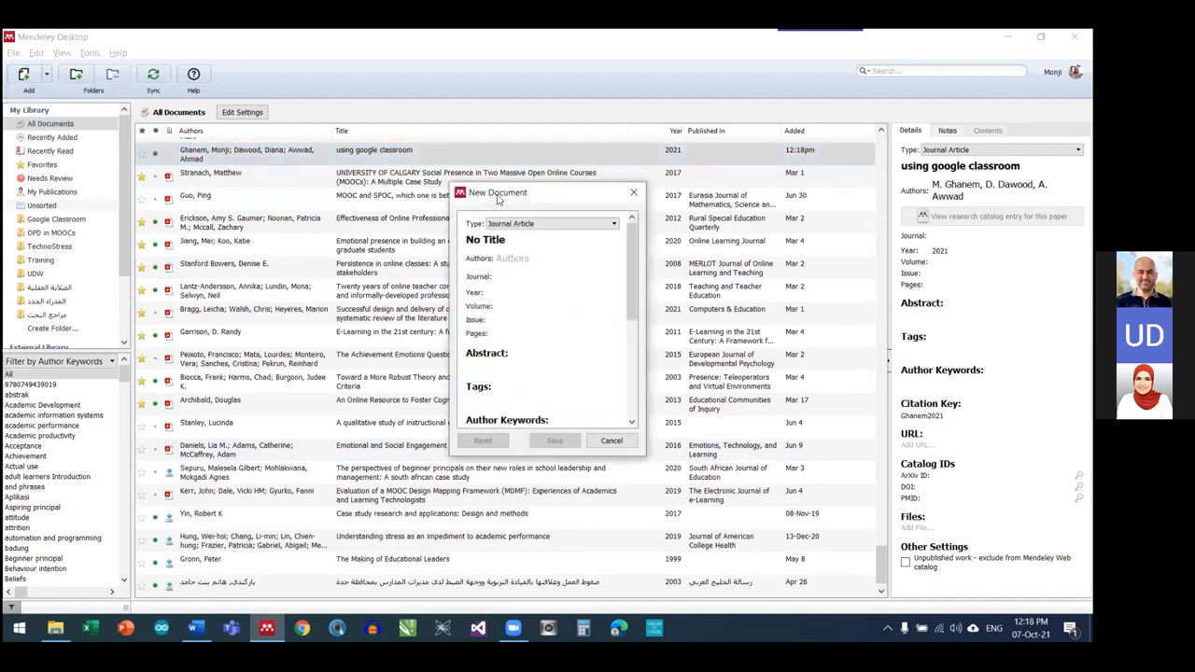
pyautogui.moveTo(497, 198); pyautogui.dragTo(473, 160)
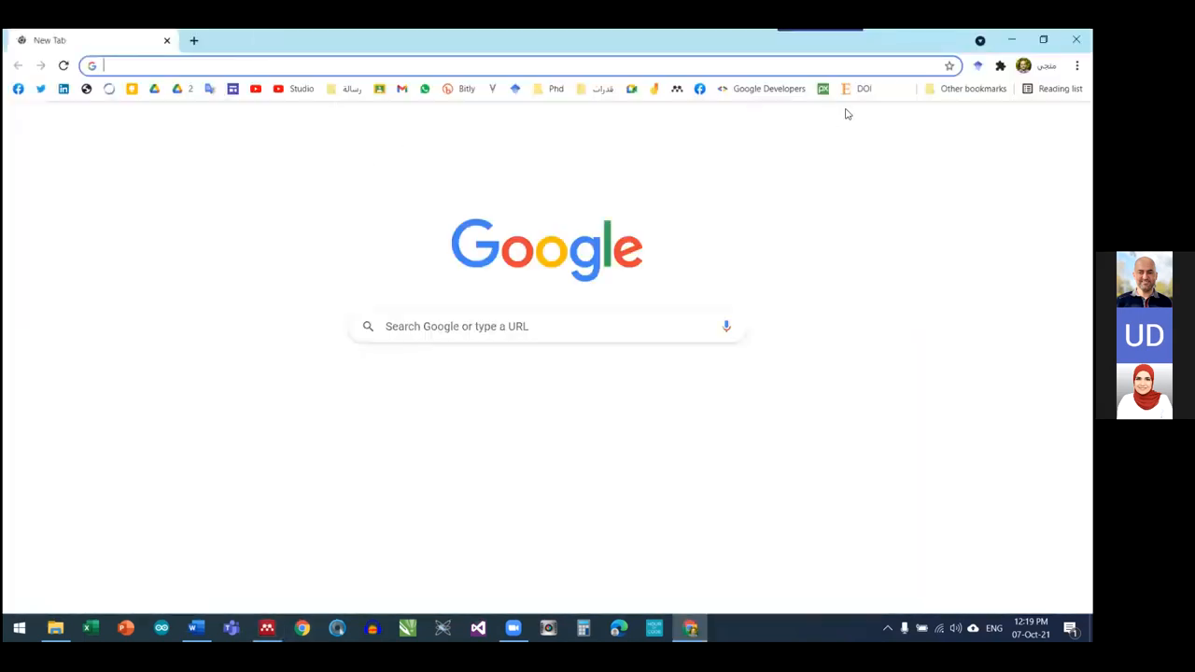
pyautogui.click(857, 88)
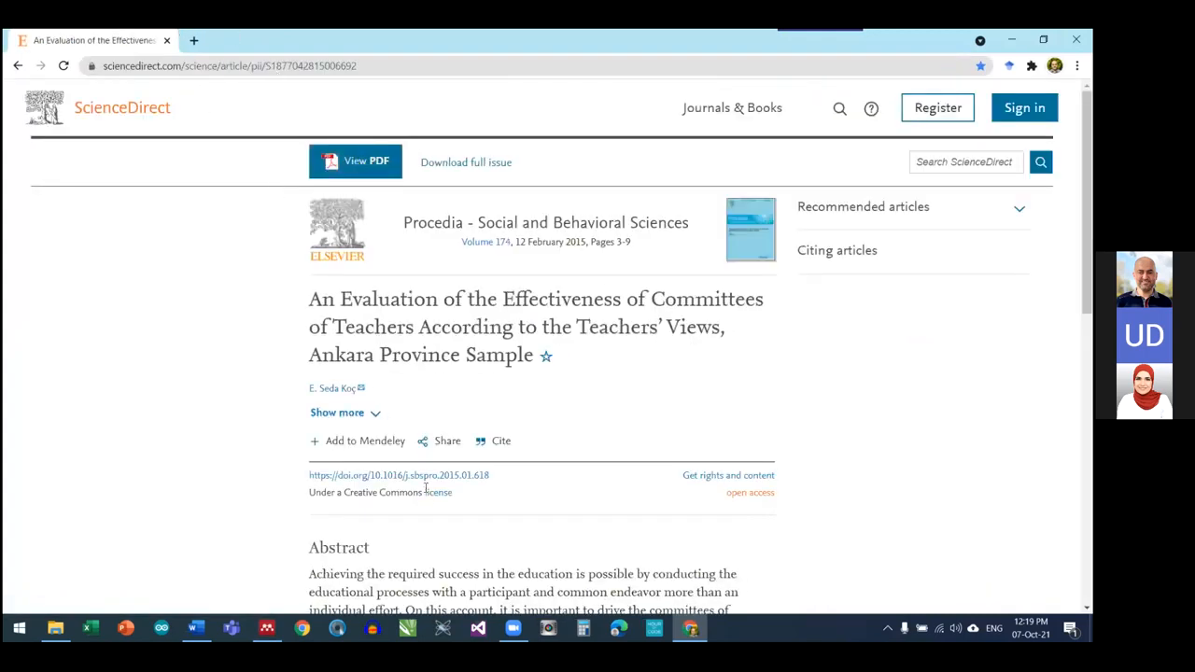
pyautogui.scroll(-2, 470, 355)
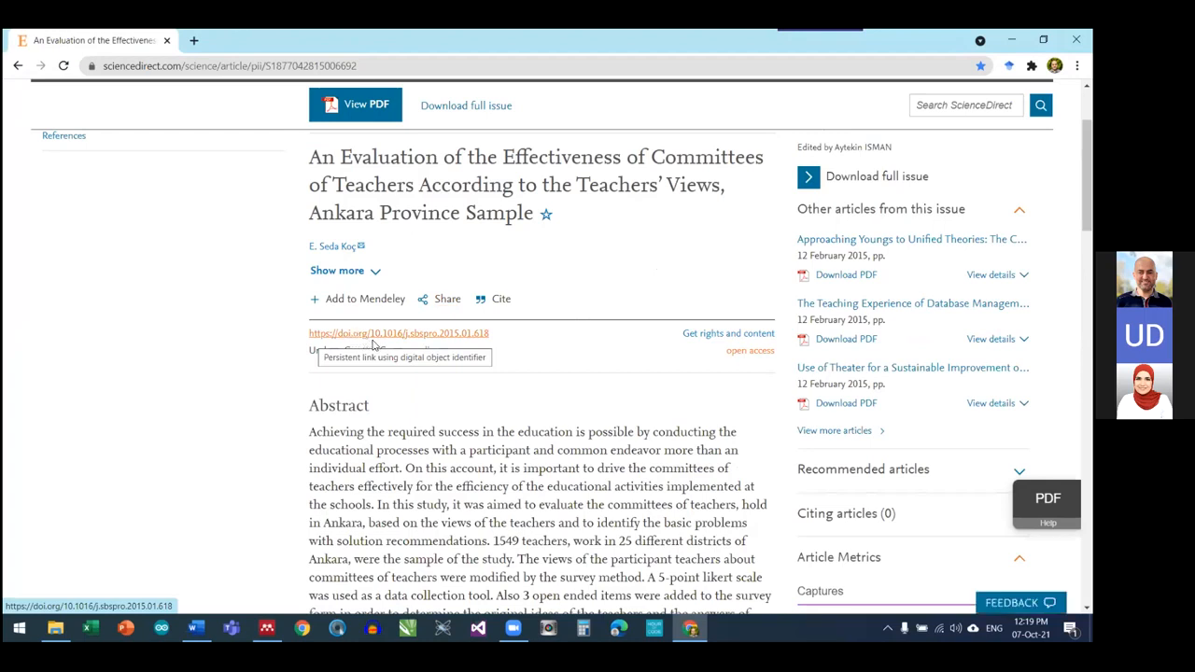
pyautogui.moveTo(500, 338); pyautogui.dragTo(309, 334)
pyautogui.hotkey('ctrl', 'c')
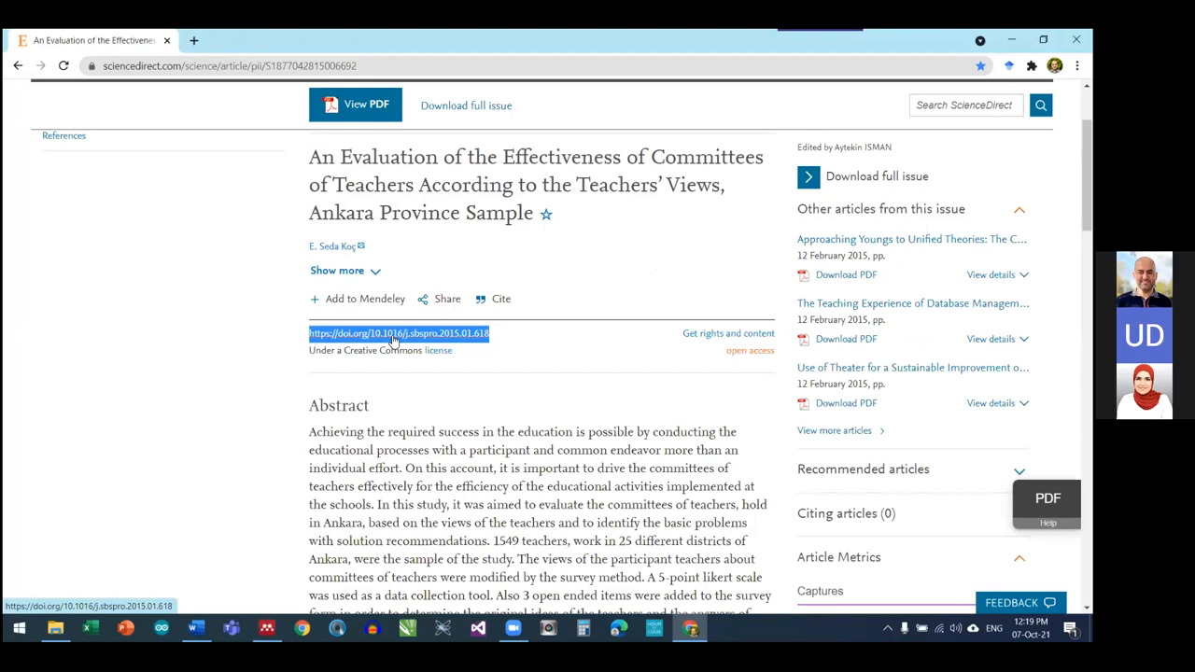
# Back in Mendeley, paste the copied link as the new entry's DOI, look up its details and save the document
pyautogui.hotkey('alt', 'Tab')
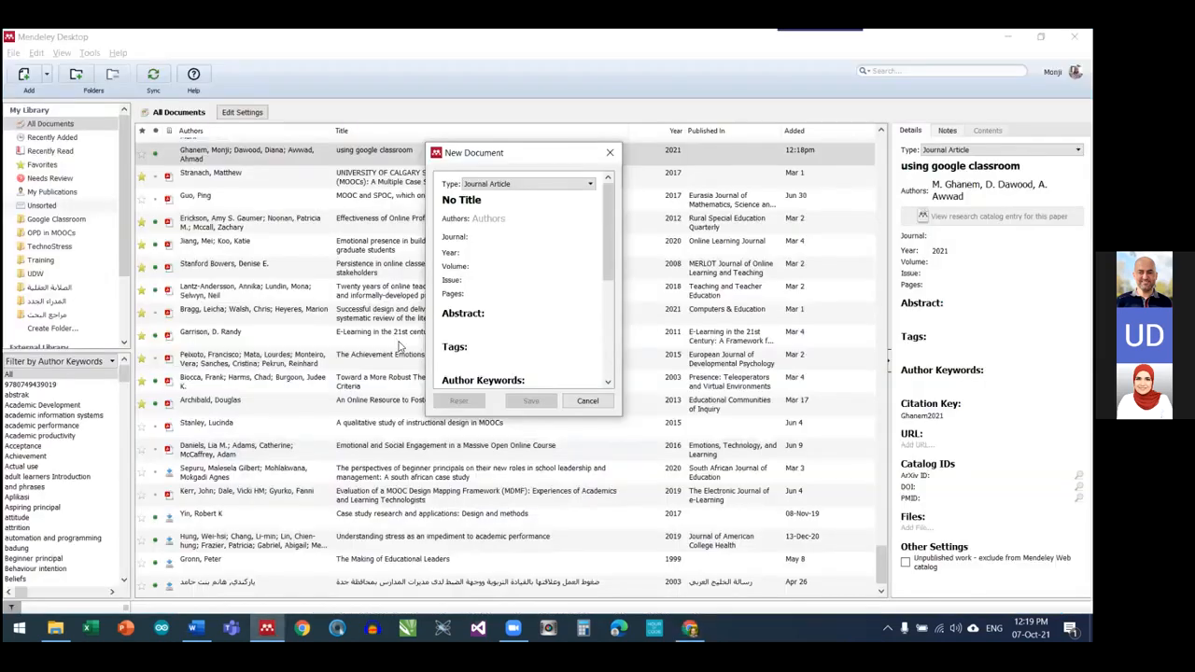
pyautogui.moveTo(610, 196); pyautogui.dragTo(616, 309)
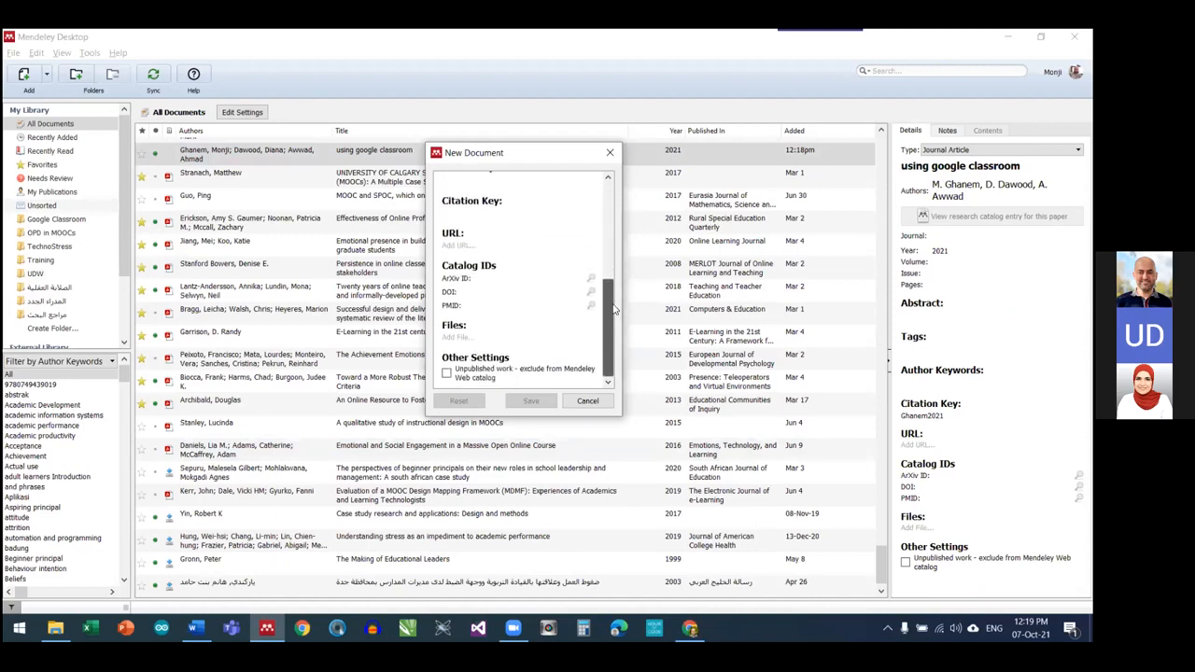
pyautogui.click(481, 292)
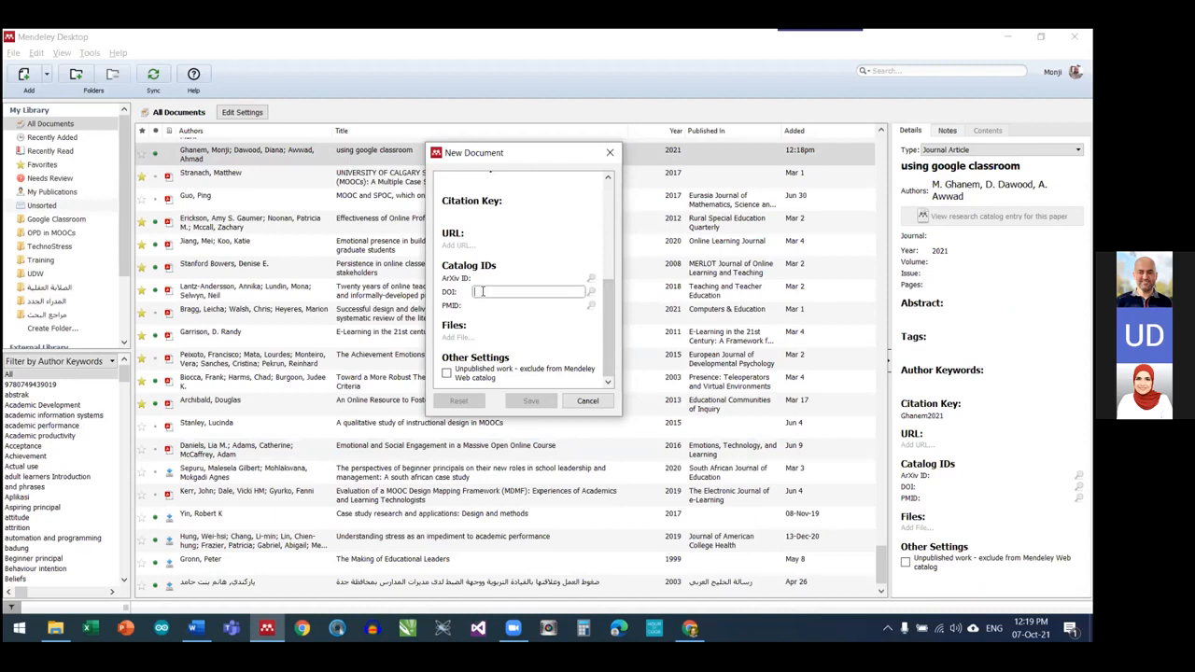
pyautogui.hotkey('ctrl', 'v')
pyautogui.click(591, 292)
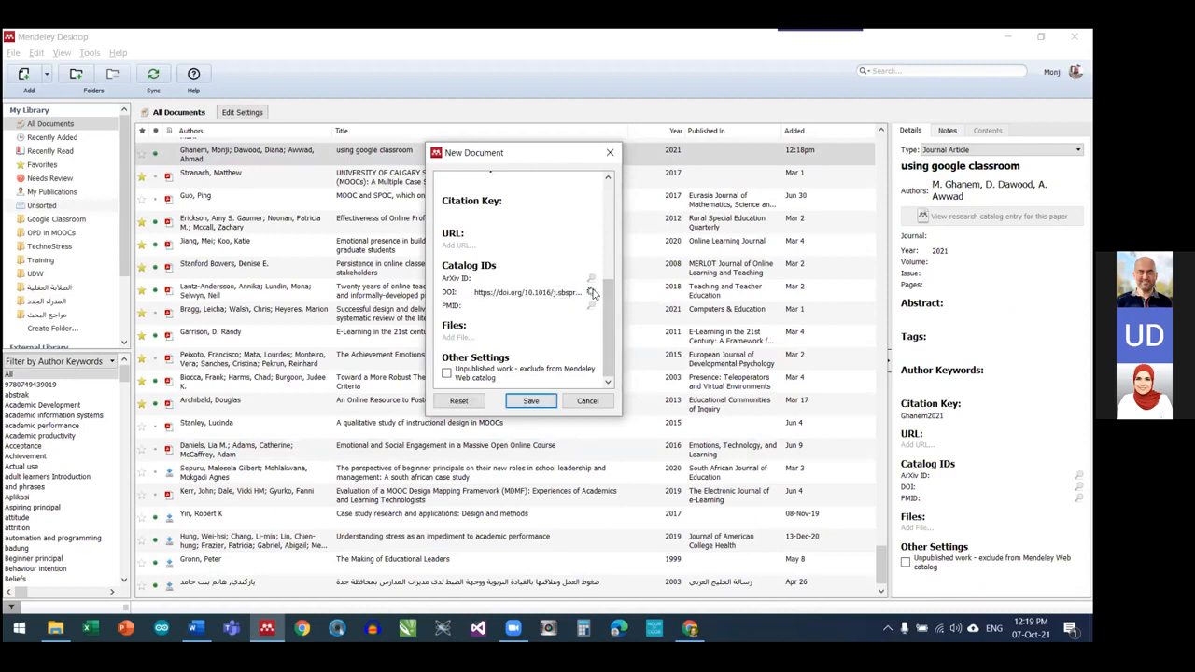
pyautogui.moveTo(605, 305); pyautogui.dragTo(609, 192)
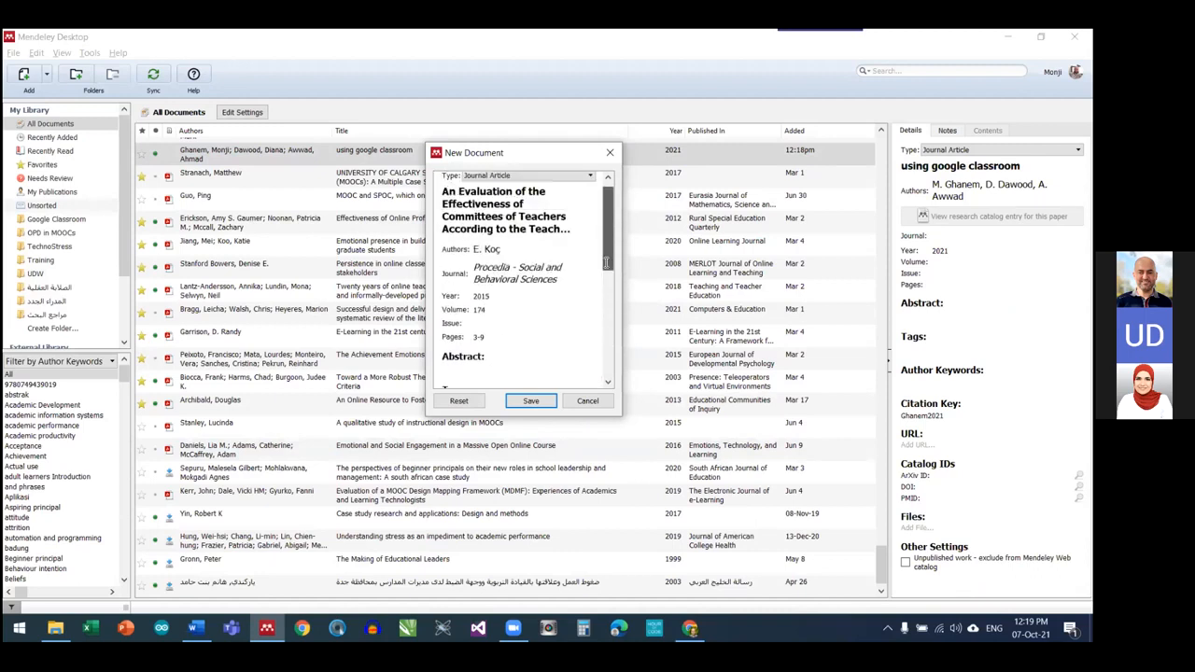
pyautogui.click(530, 401)
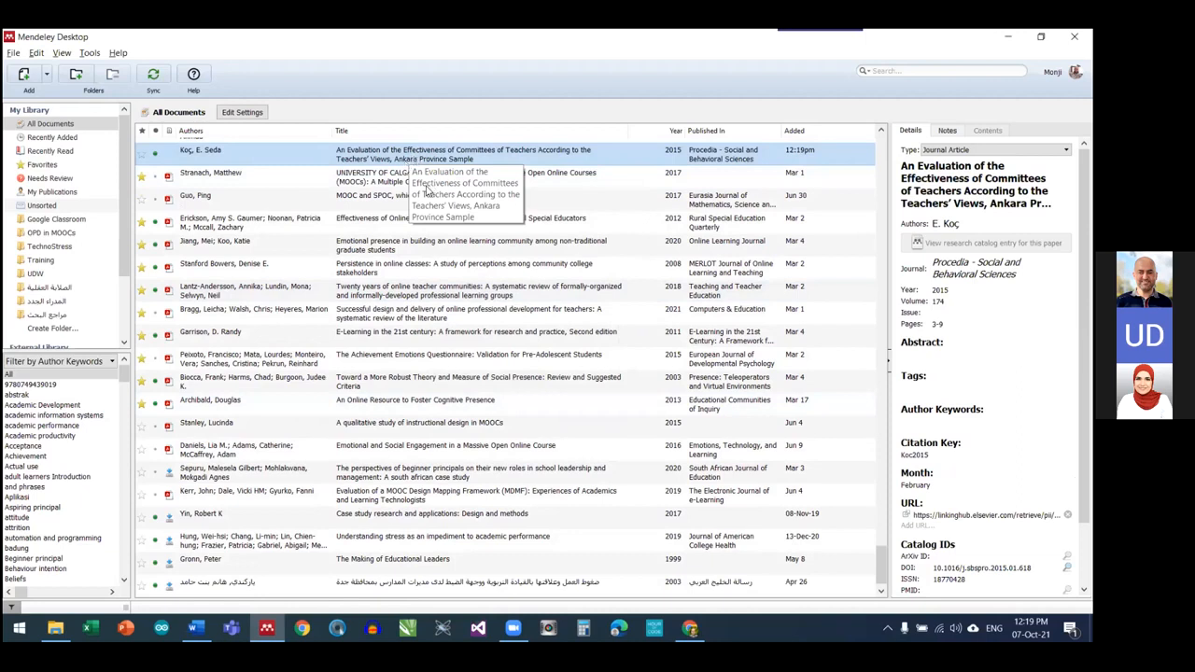
pyautogui.scroll(2, 401, 261)
pyautogui.scroll(5, 397, 274)
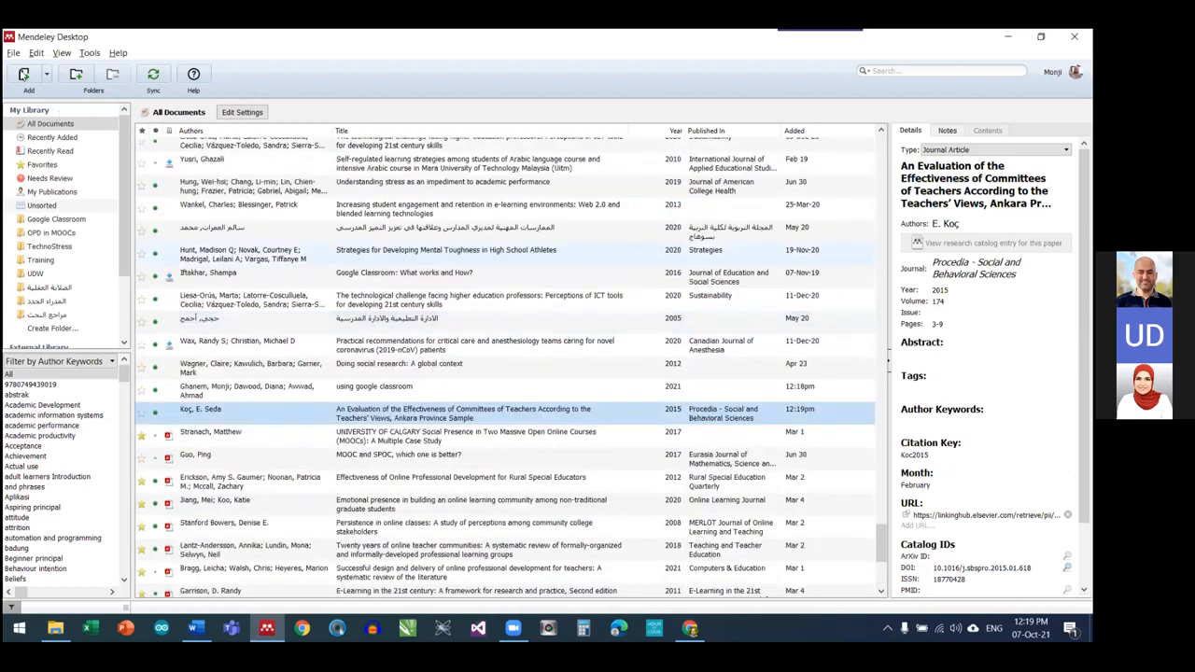
pyautogui.click(48, 78)
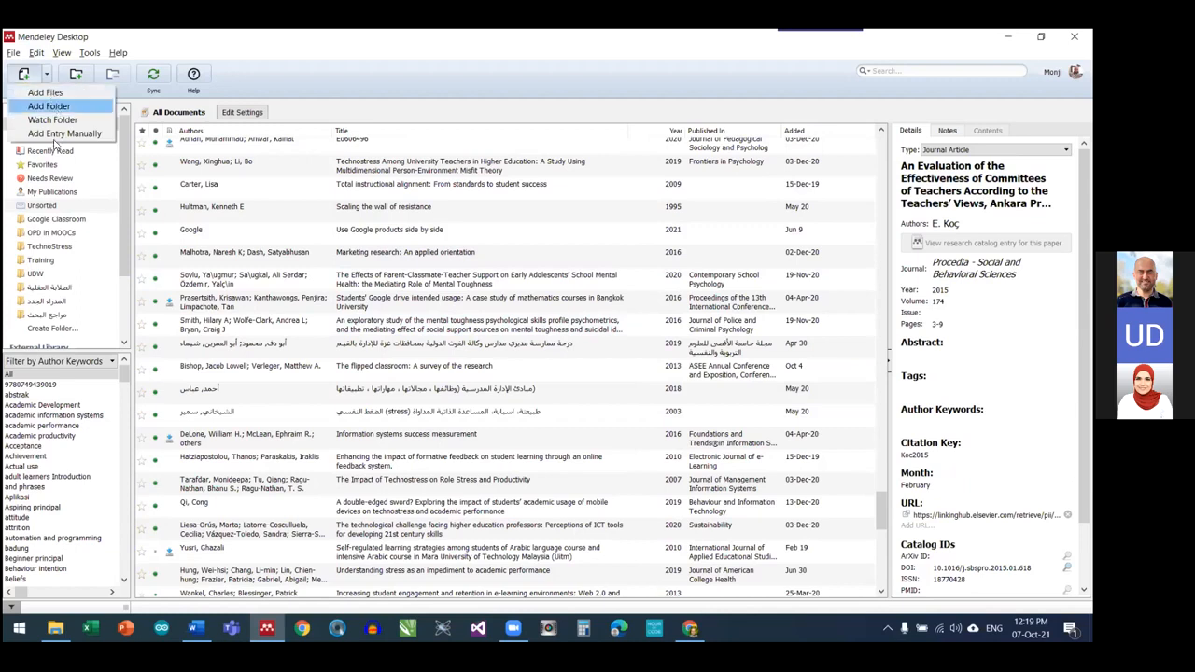
pyautogui.click(355, 87)
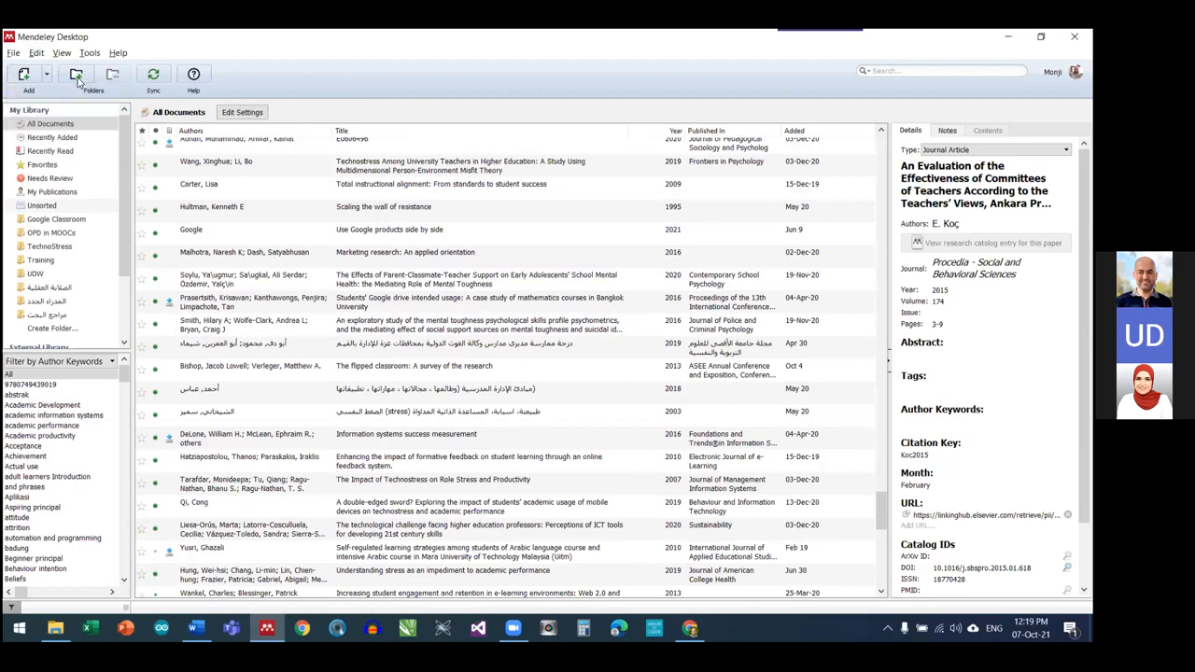
# Create a new library folder named test
pyautogui.click(51, 328)
pyautogui.write('te')
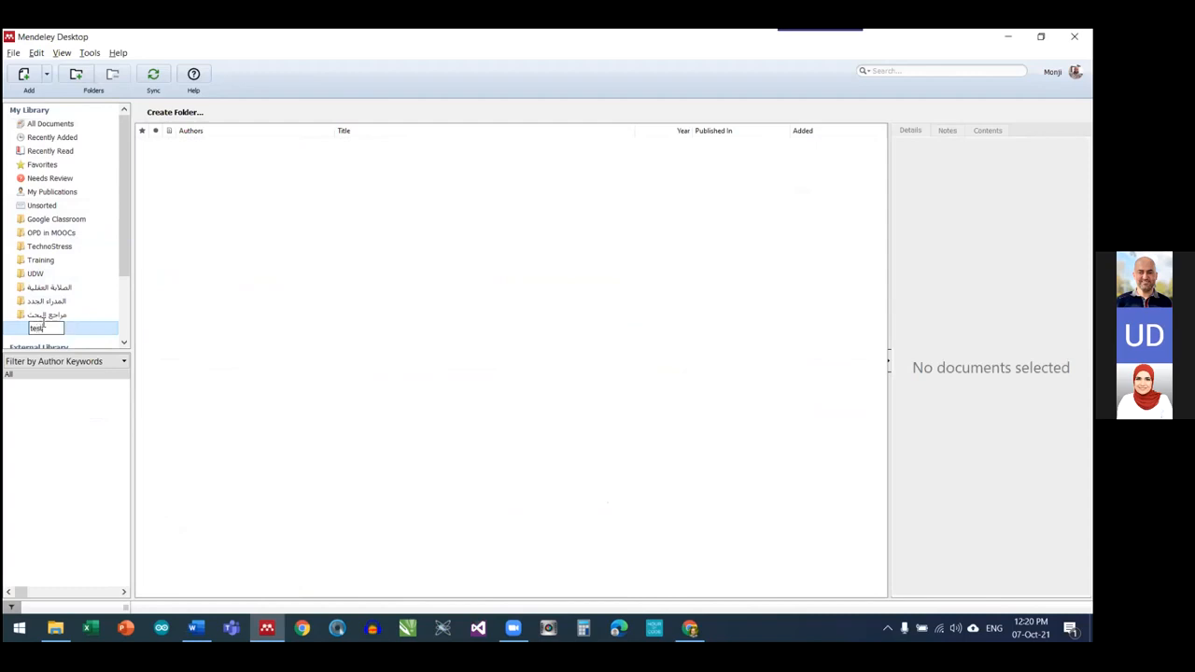
pyautogui.write('st')
pyautogui.press('Return')
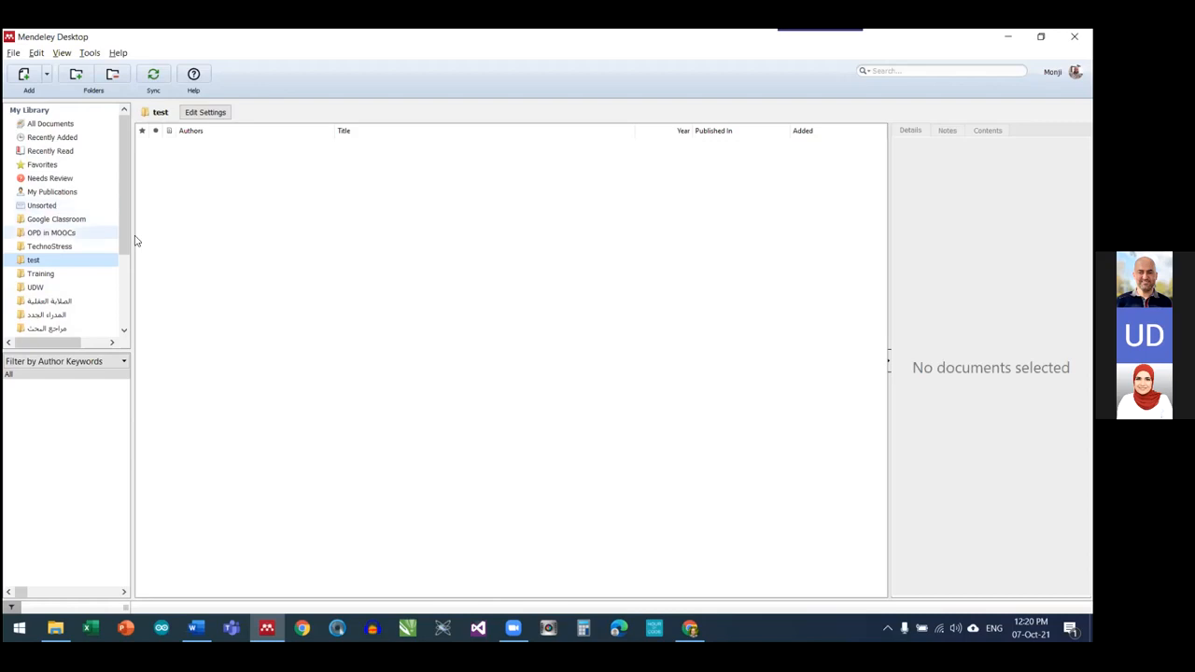
pyautogui.click(13, 54)
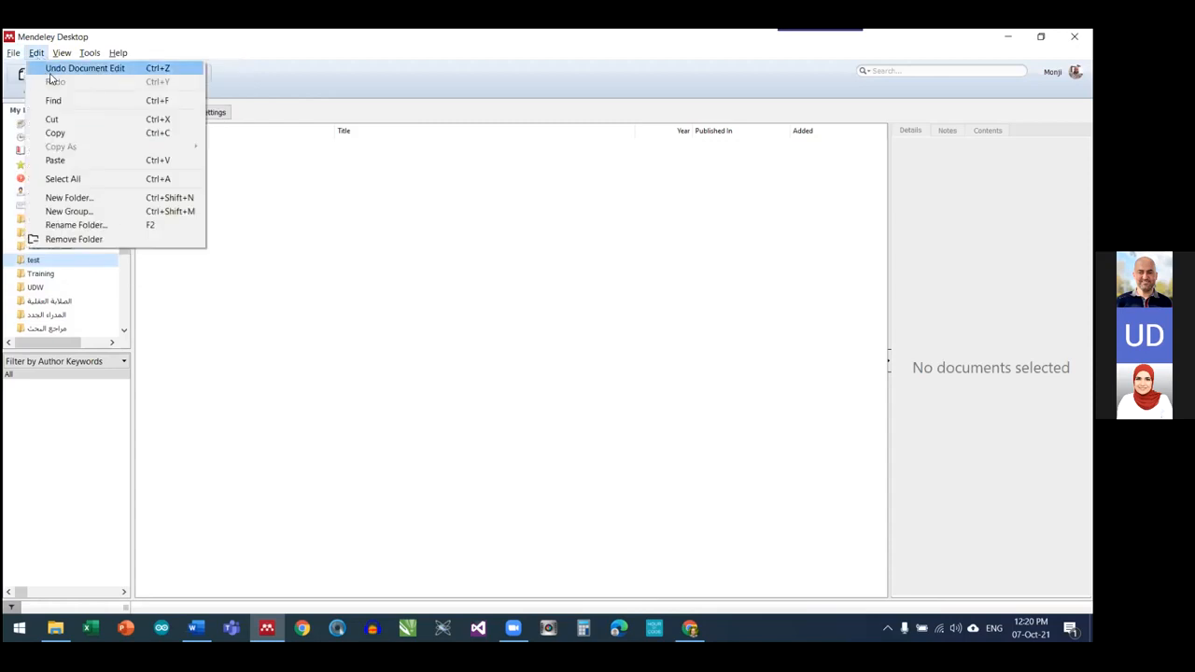
pyautogui.moveTo(58, 56)
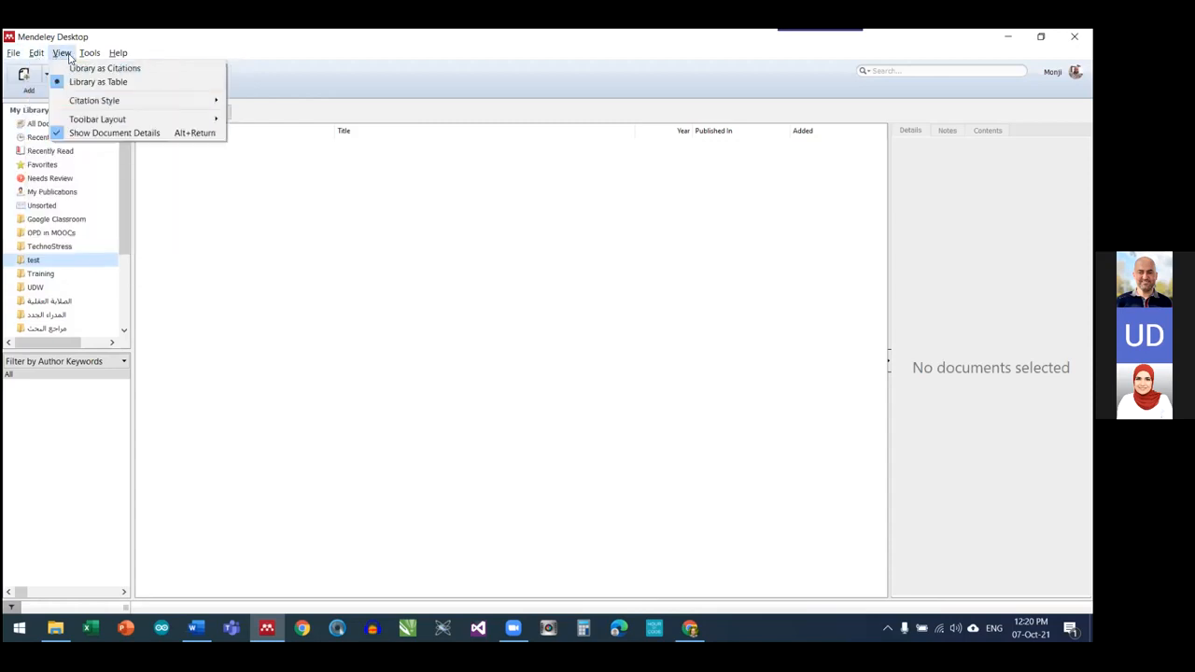
pyautogui.click(71, 122)
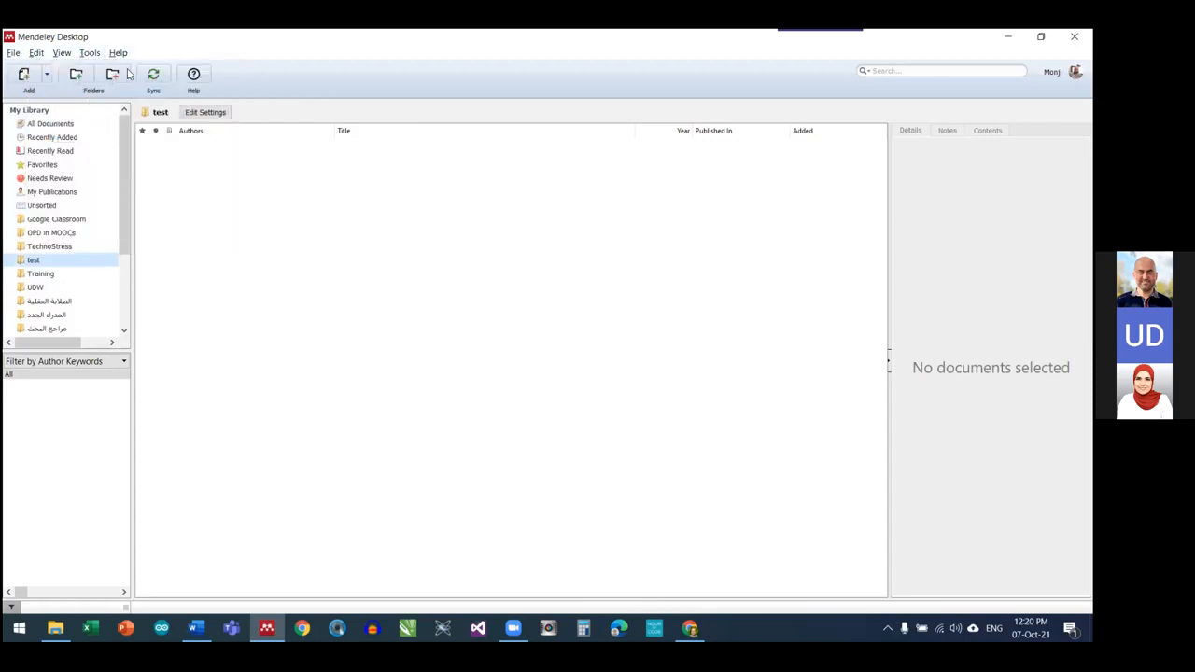
# Show all documents in the library as formatted citations instead of a table
pyautogui.click(67, 124)
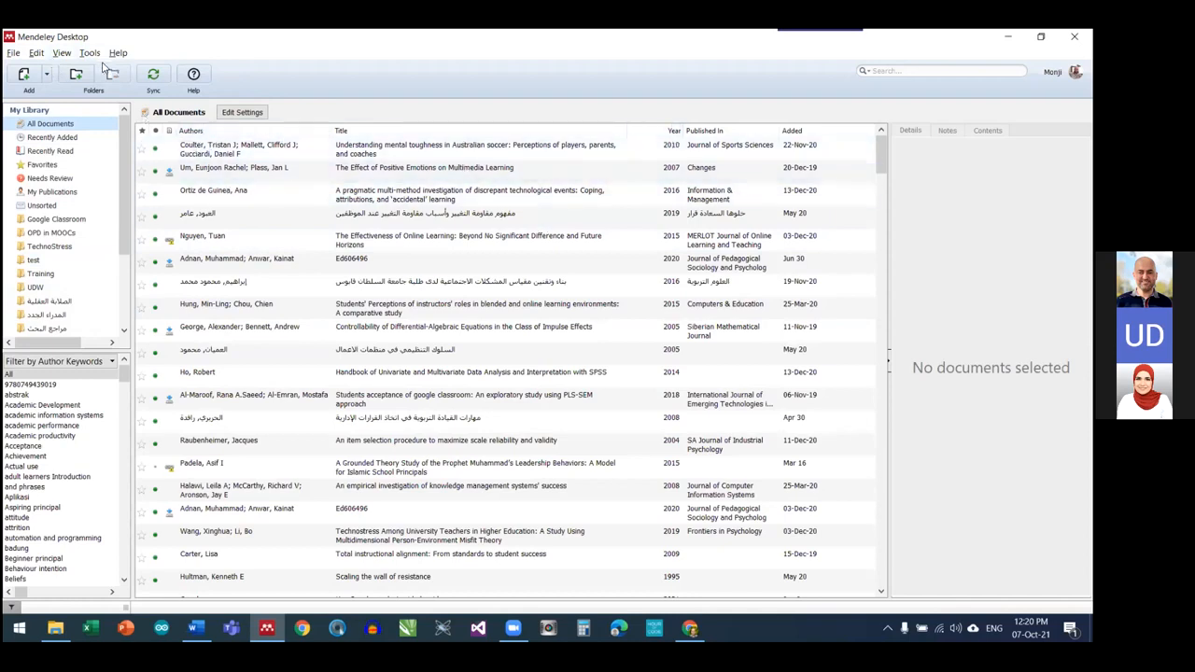
pyautogui.click(63, 54)
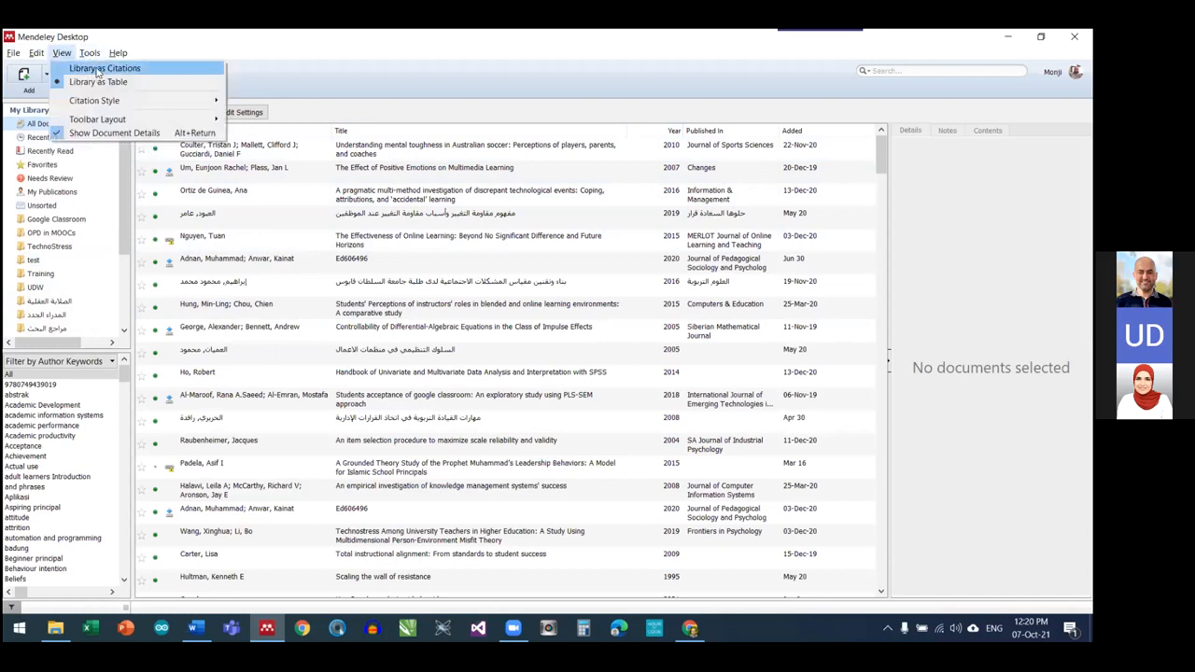
pyautogui.click(103, 68)
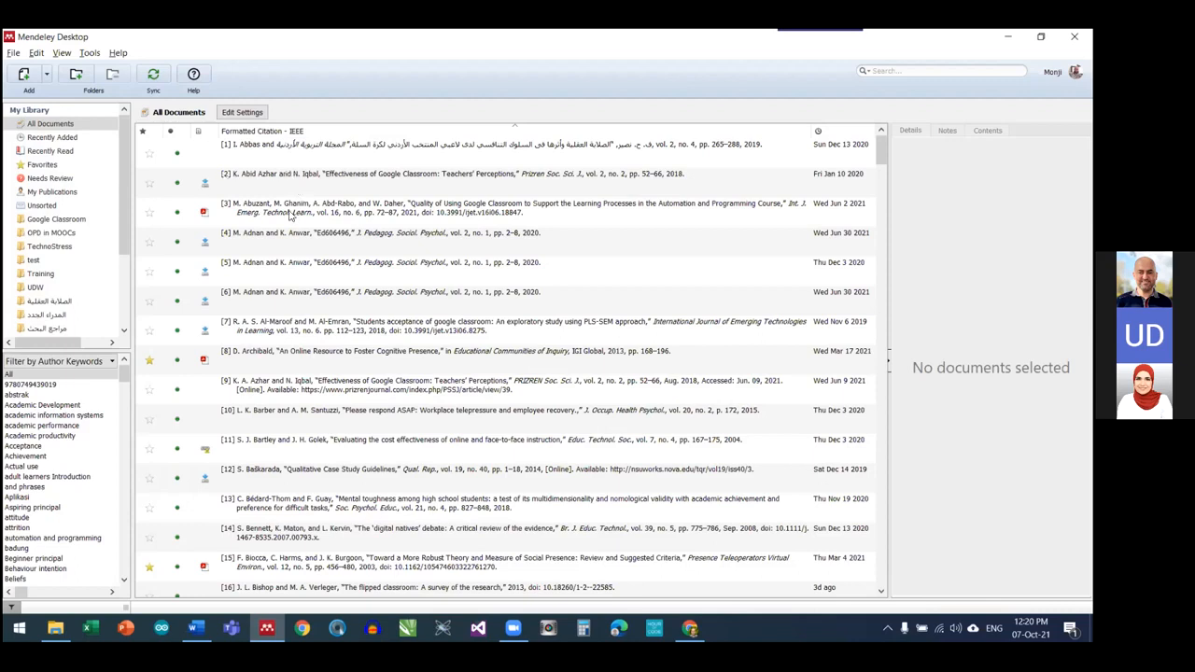
pyautogui.click(233, 135)
# Set the citation style to American Psychological Association 7th edition and select the 2021 article "Quality of Using Google Classroom"
pyautogui.click(61, 53)
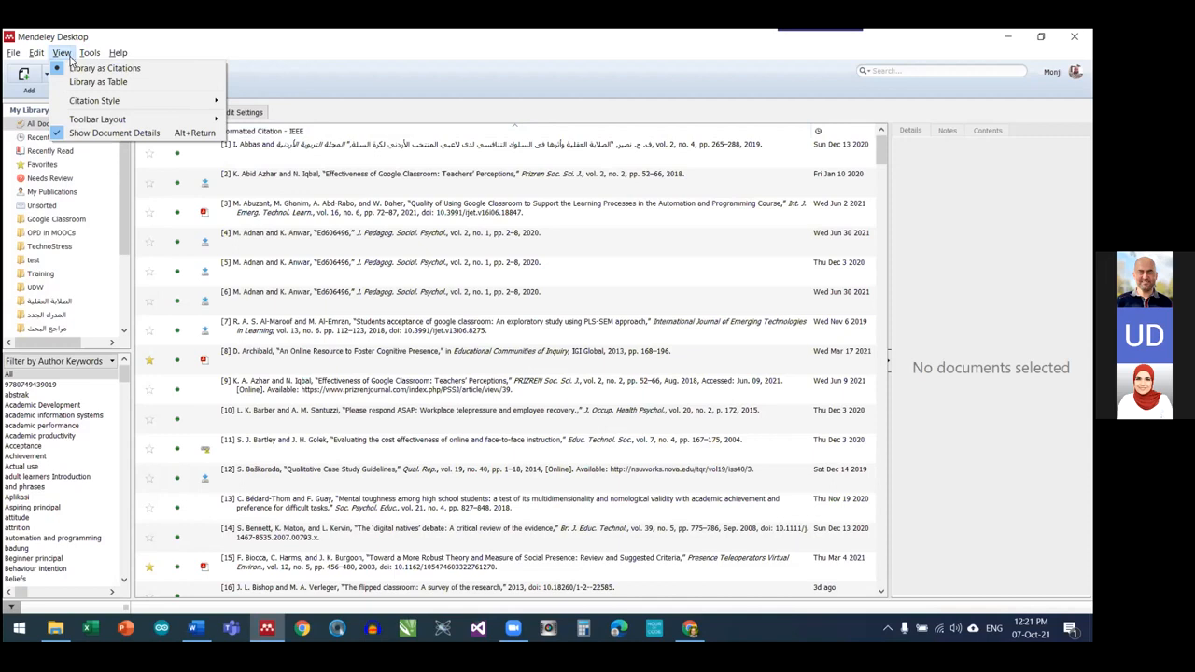
pyautogui.moveTo(116, 101)
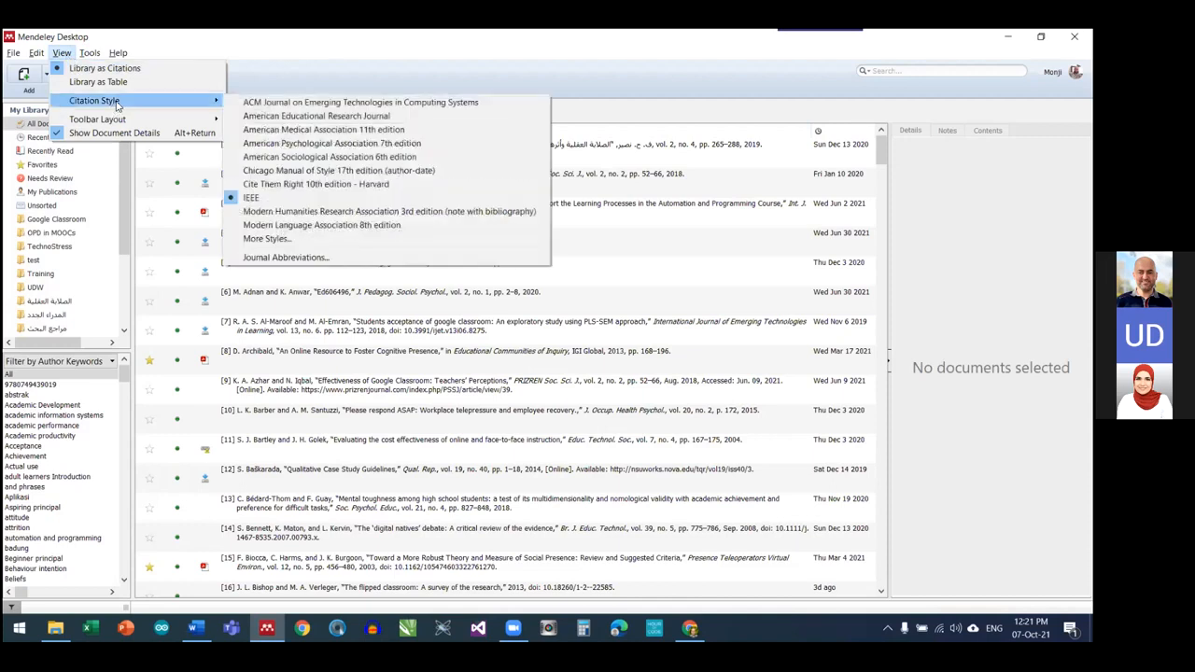
pyautogui.click(339, 146)
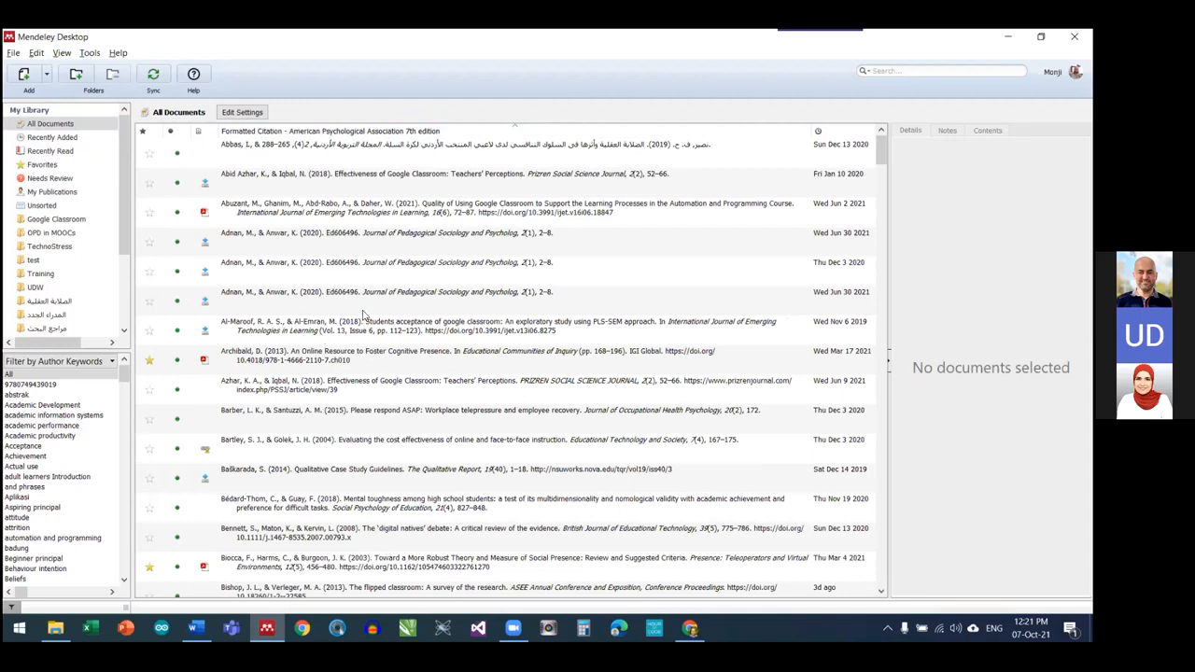
pyautogui.click(301, 213)
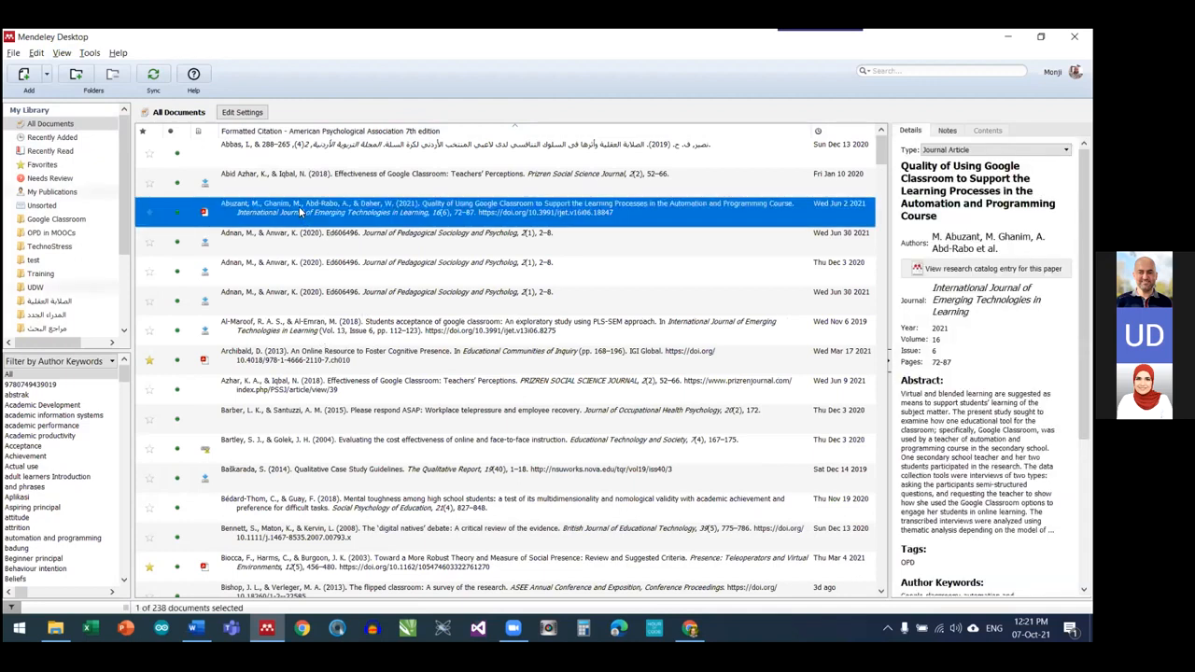
# Show the library documents as a table instead of formatted citations
pyautogui.click(62, 53)
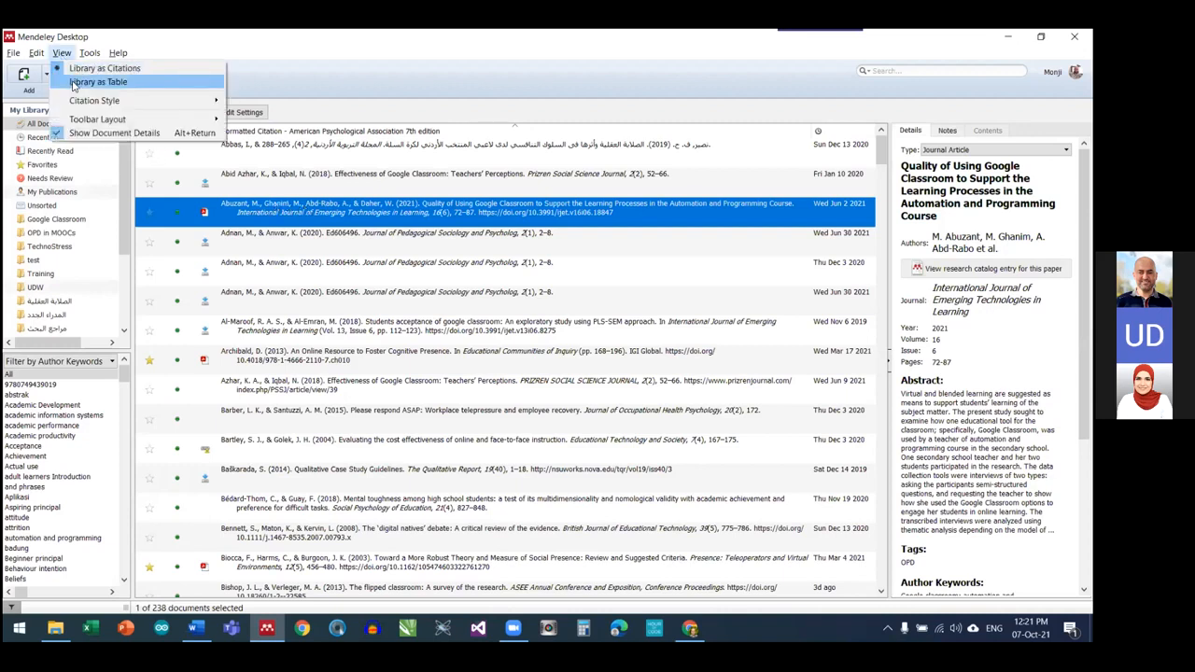
pyautogui.click(97, 82)
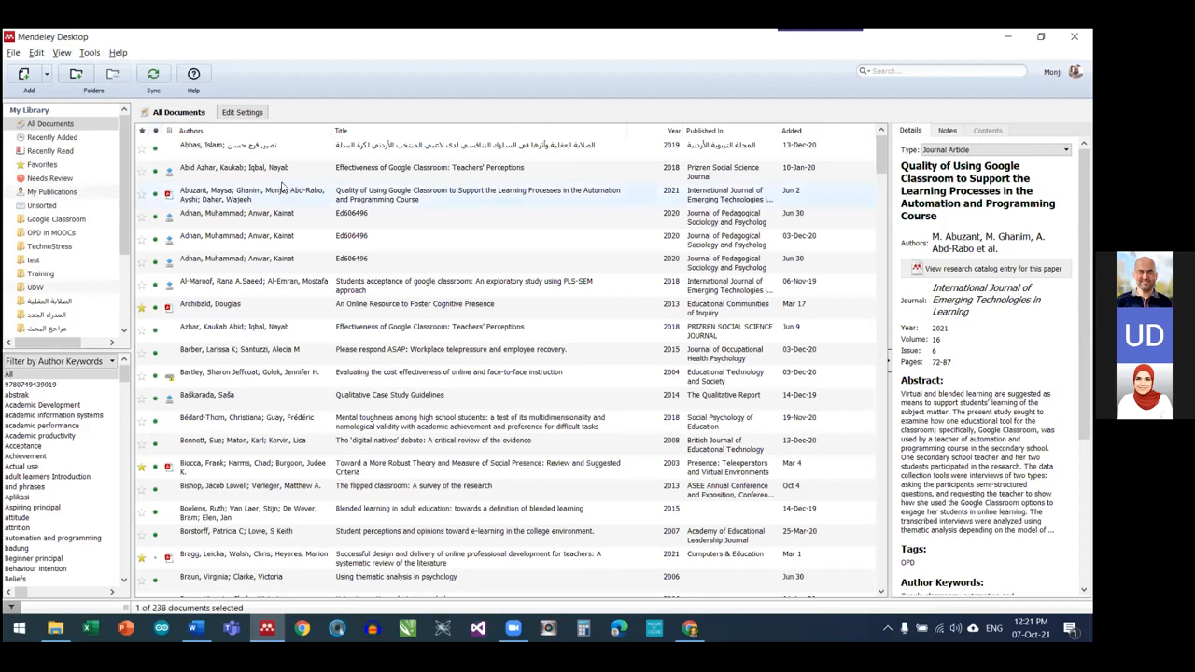
pyautogui.click(89, 53)
pyautogui.moveTo(62, 53)
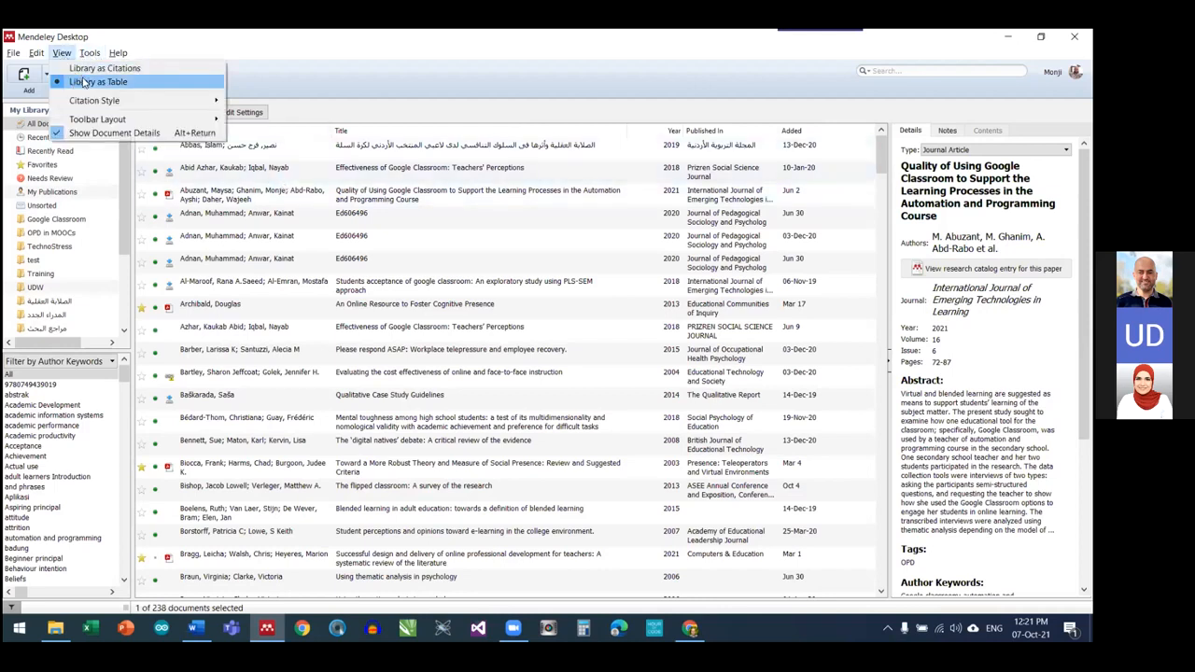
pyautogui.click(277, 54)
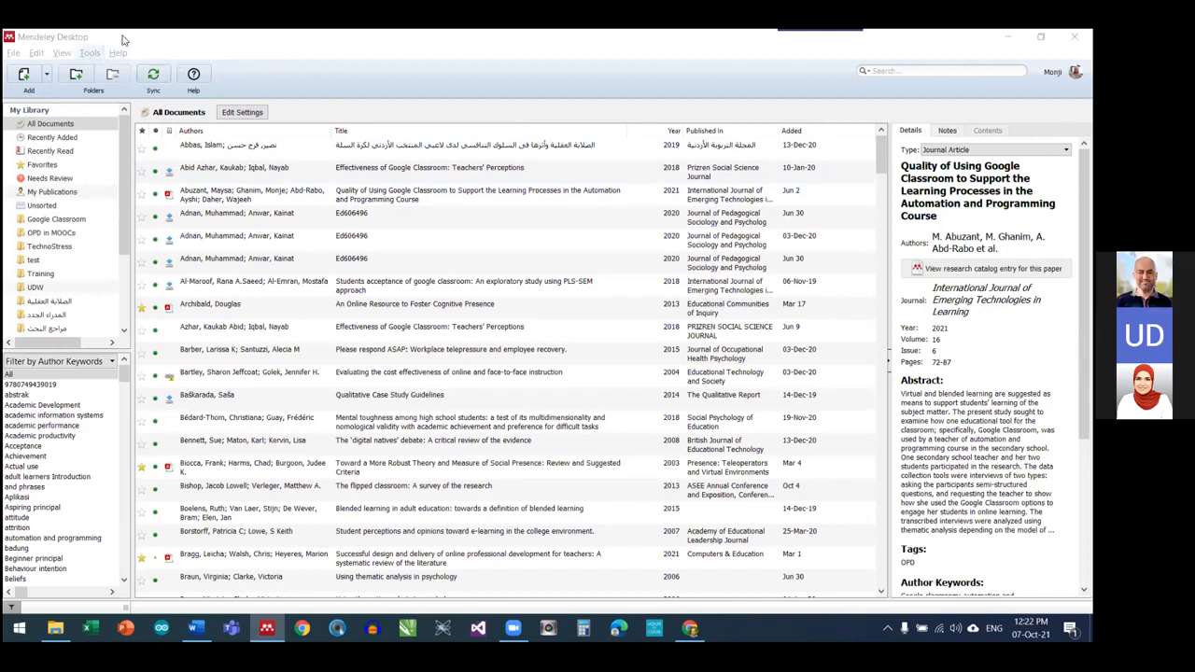
# Open the full citation styles manager, search the installed styles for "ieee" and clear the search
pyautogui.click(62, 53)
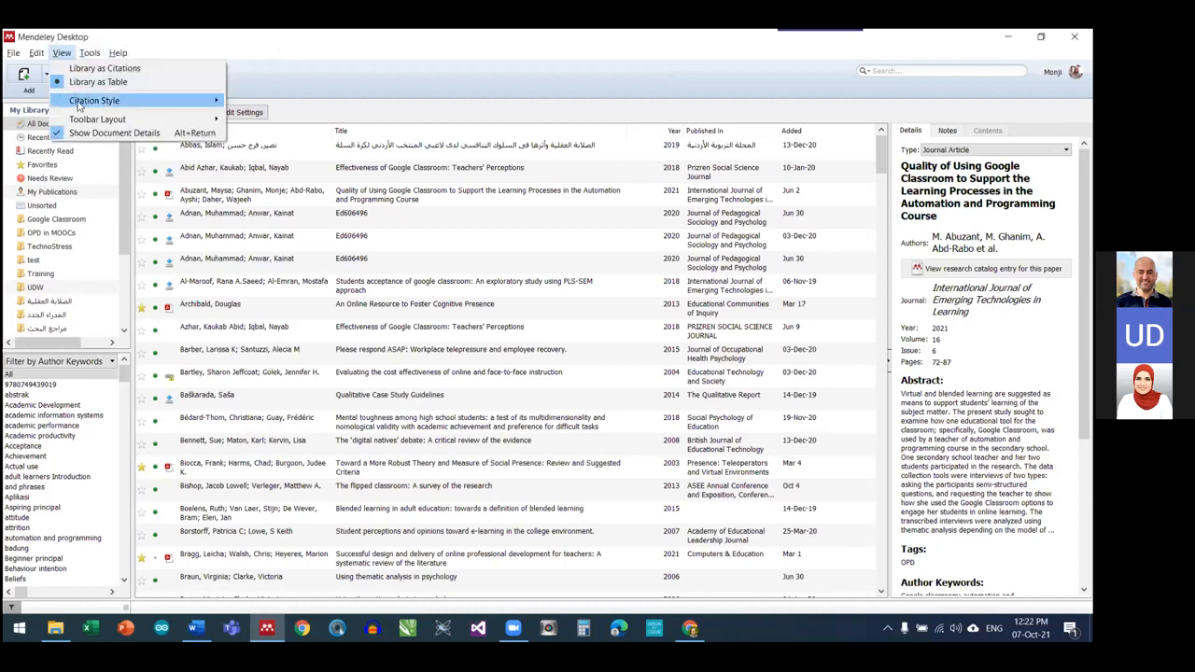
pyautogui.moveTo(84, 101)
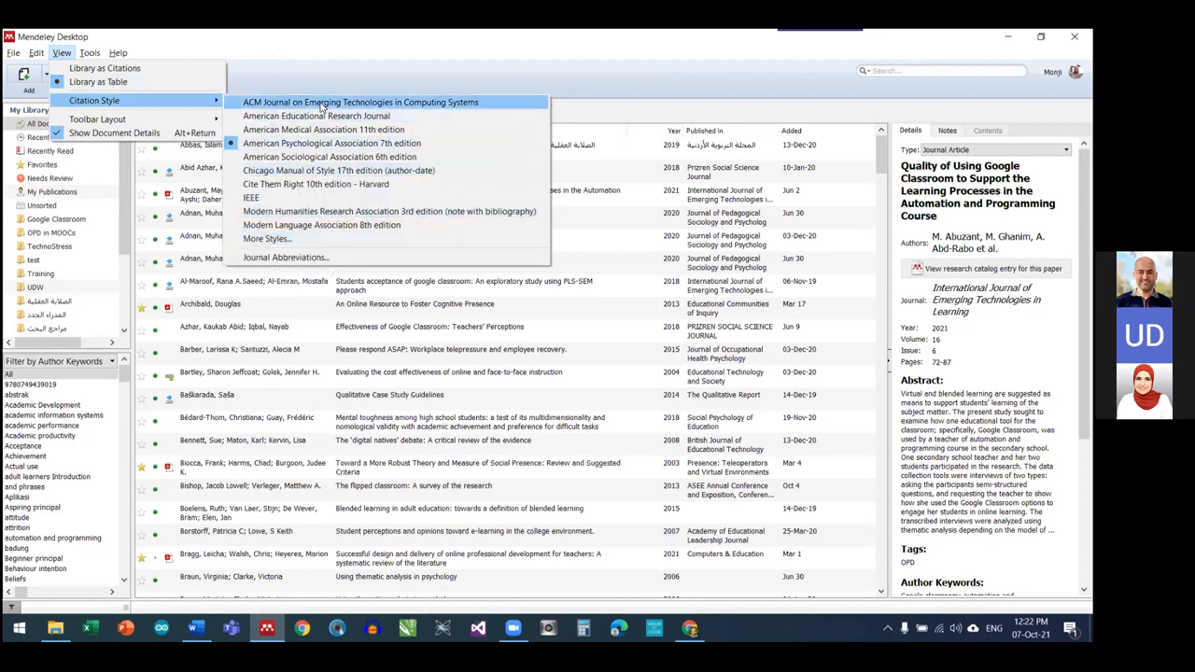
pyautogui.click(300, 240)
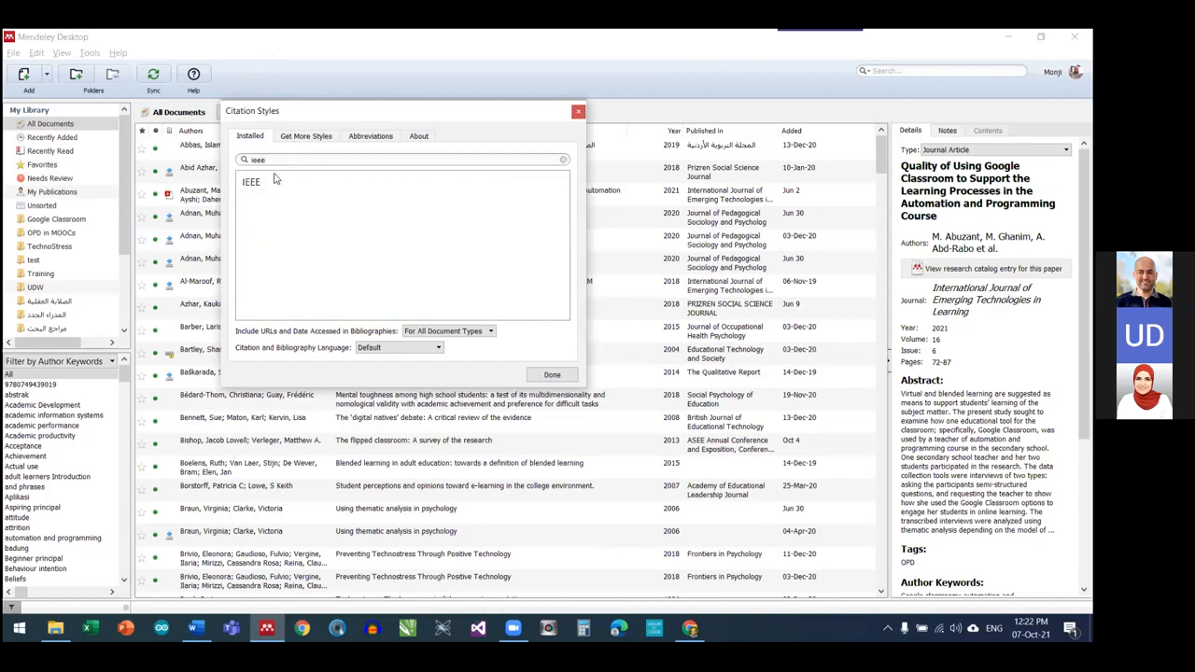
pyautogui.press('BackSpace')
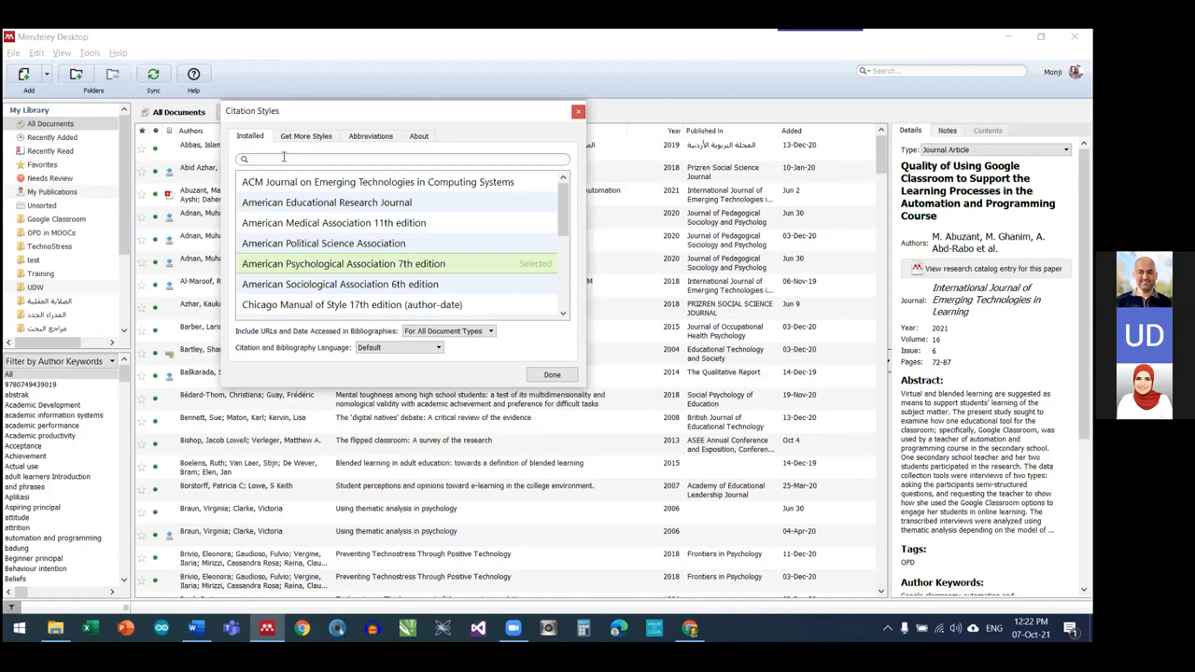
# Search the downloadable citation styles for "ieee", install IEEE Circuits and Systems Magazine and close the style manager
pyautogui.click(308, 138)
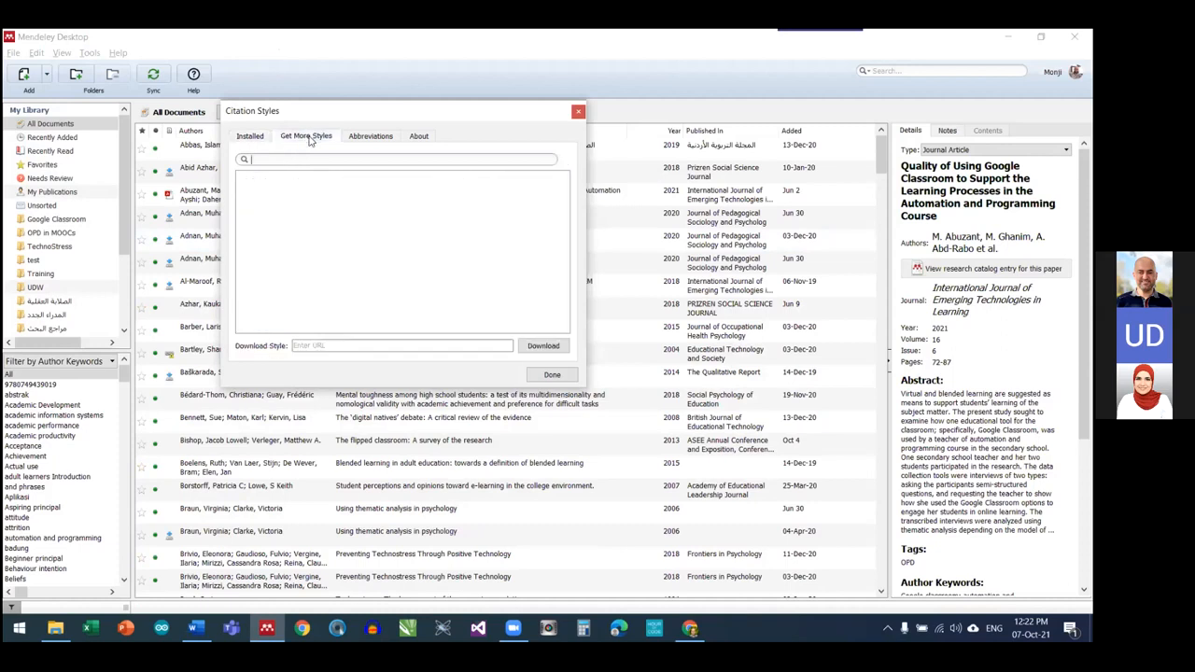
pyautogui.write('ieee')
pyautogui.scroll(-7, 346, 252)
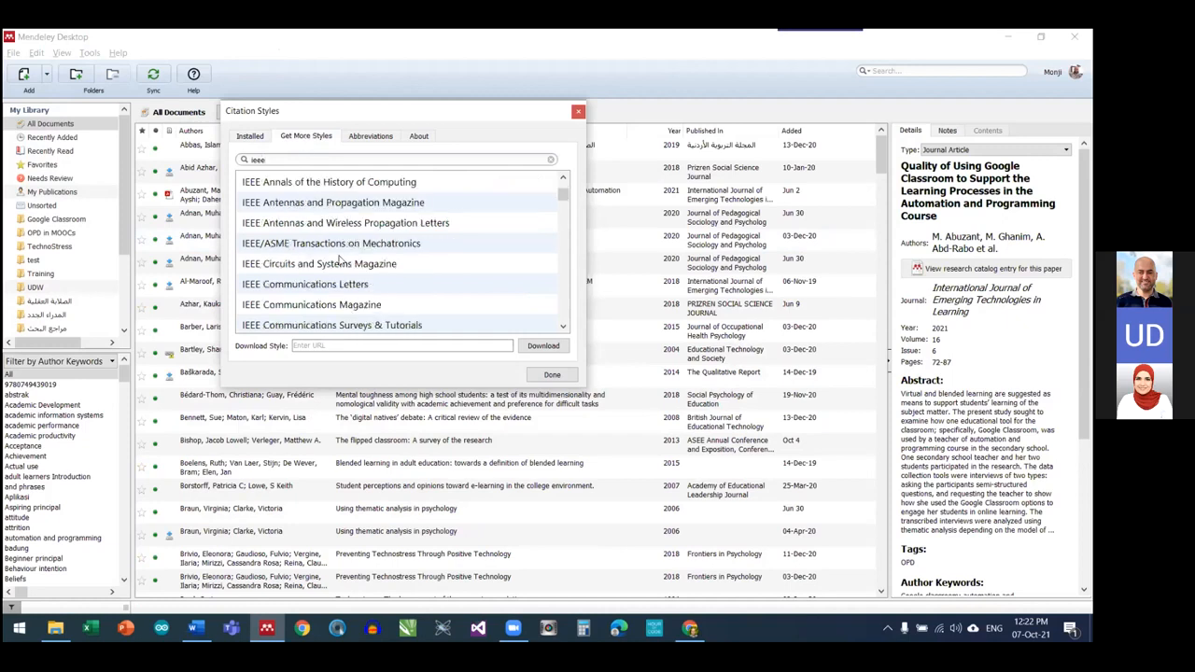
pyautogui.scroll(5, 333, 266)
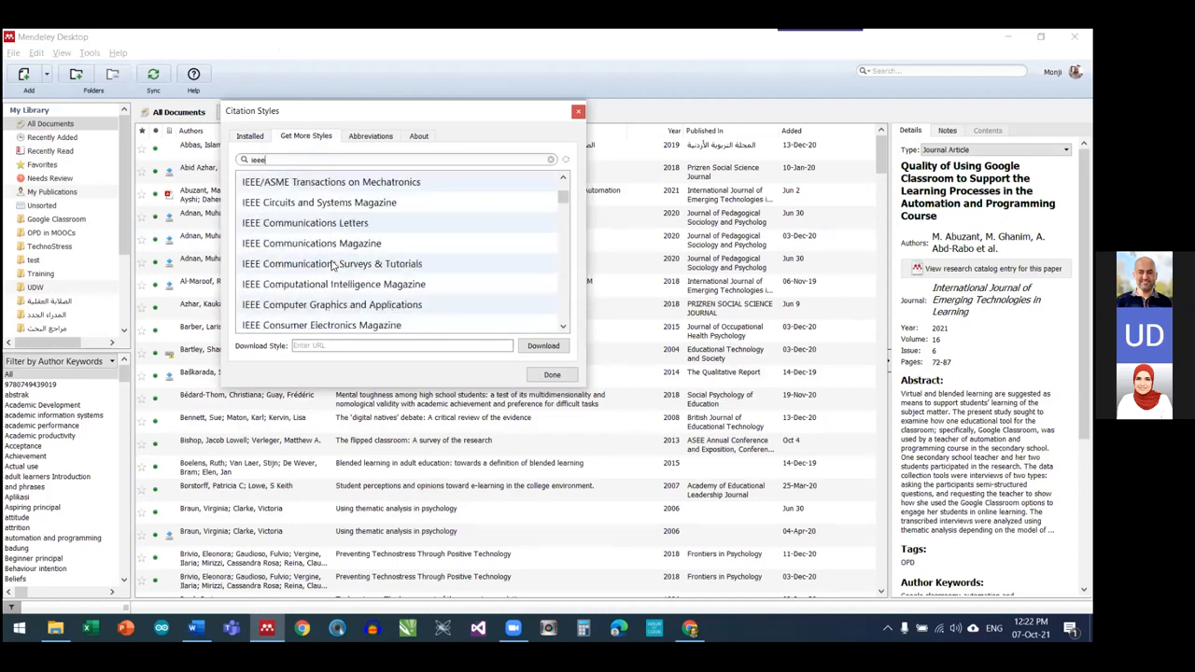
pyautogui.click(321, 204)
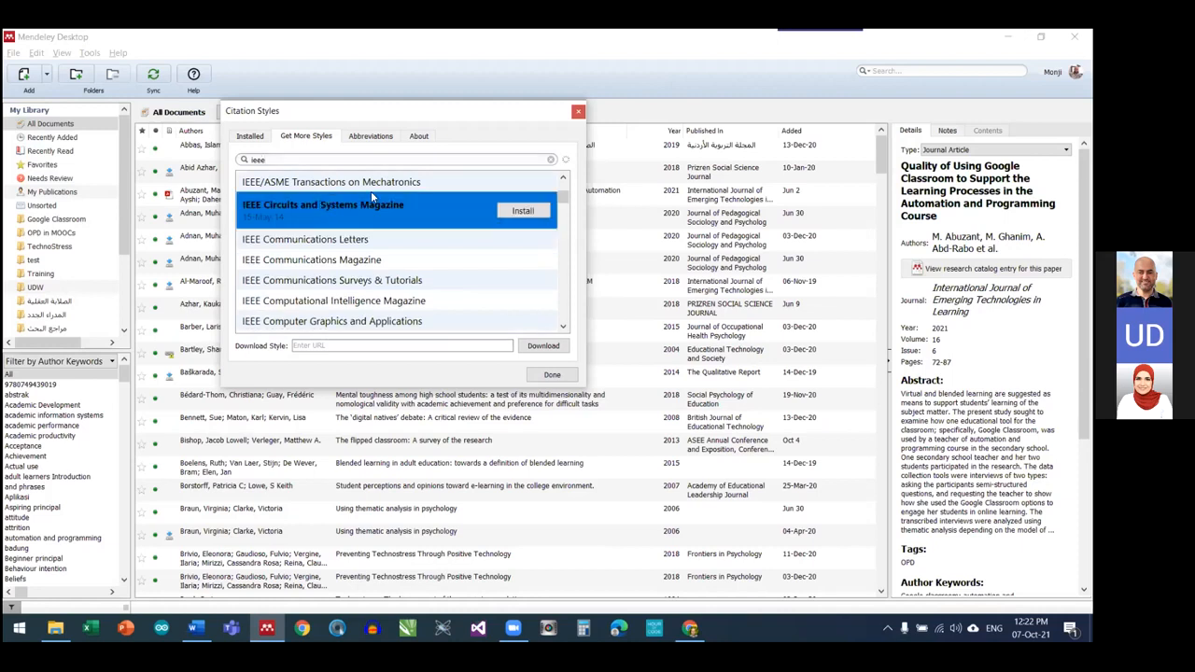
pyautogui.click(513, 214)
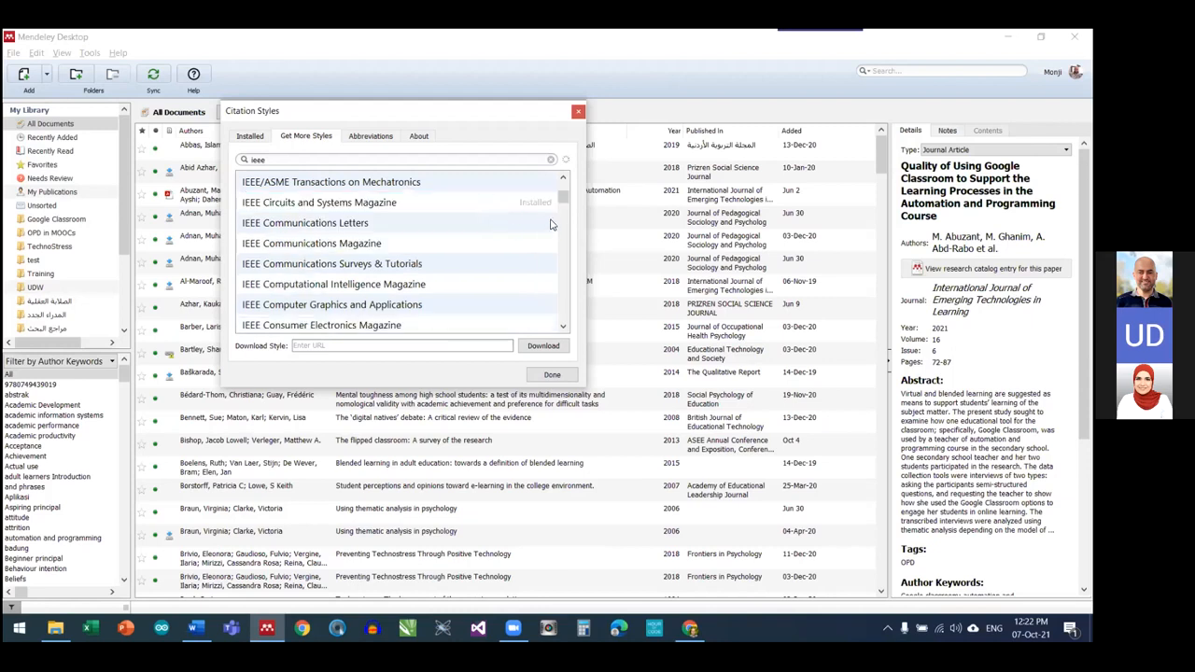
pyautogui.click(552, 375)
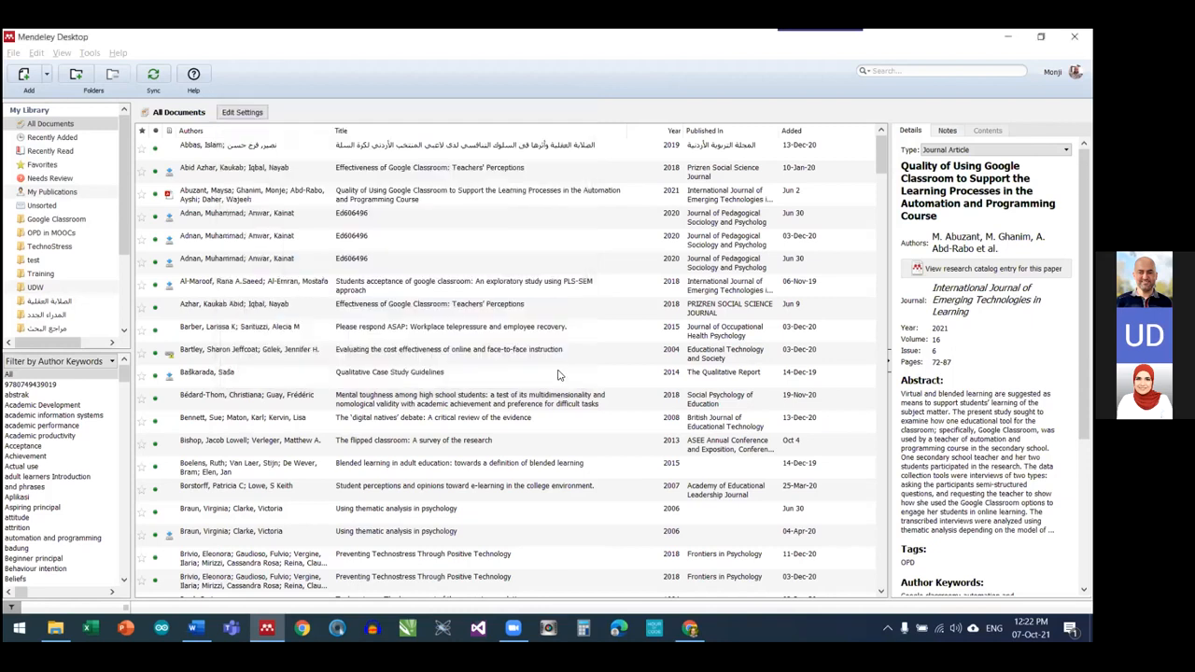
# Reopen the citation styles manager and filter the installed styles by "ie"
pyautogui.click(62, 53)
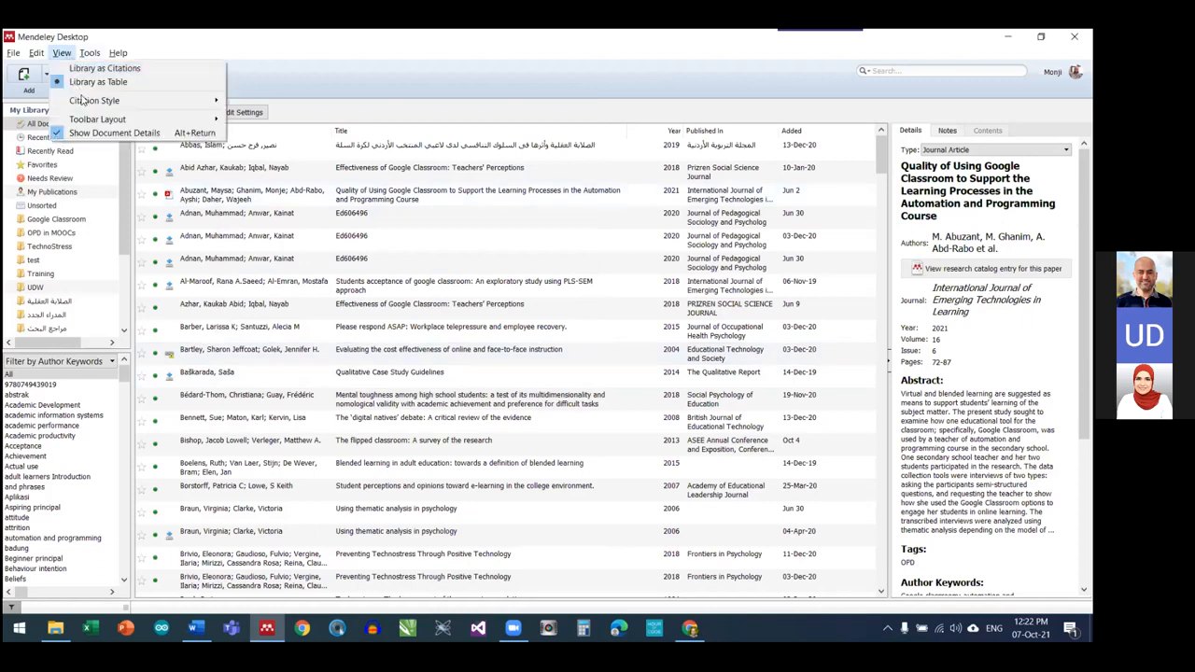
pyautogui.moveTo(93, 99)
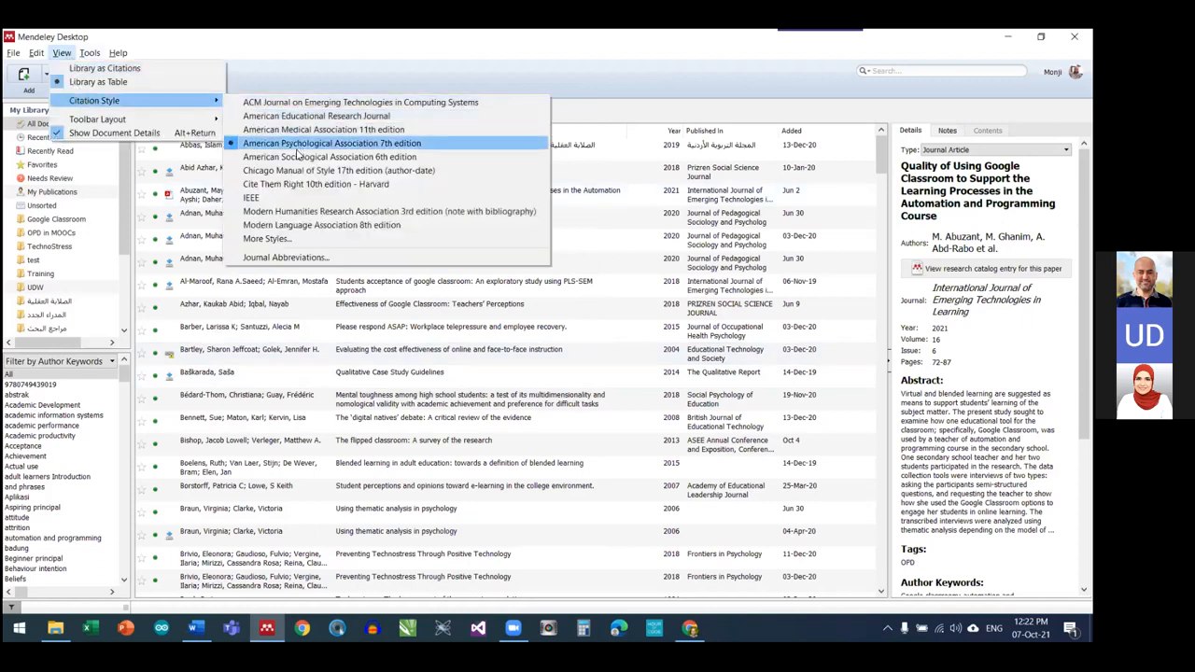
pyautogui.click(272, 239)
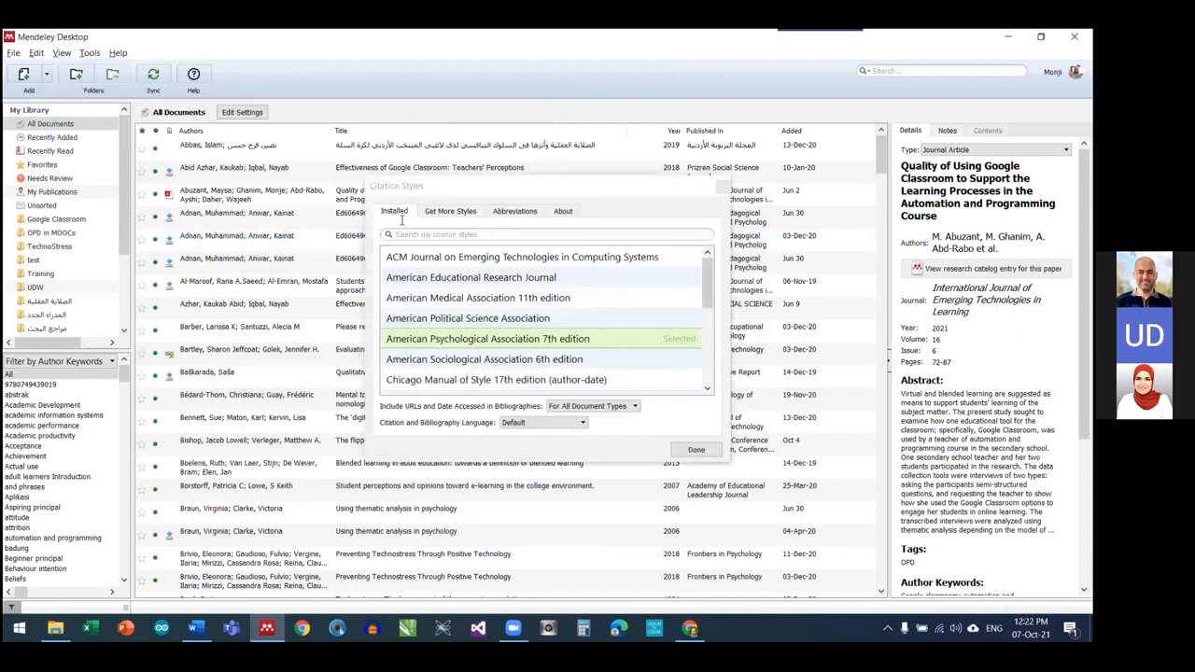
pyautogui.hotkey('alt', 'e')
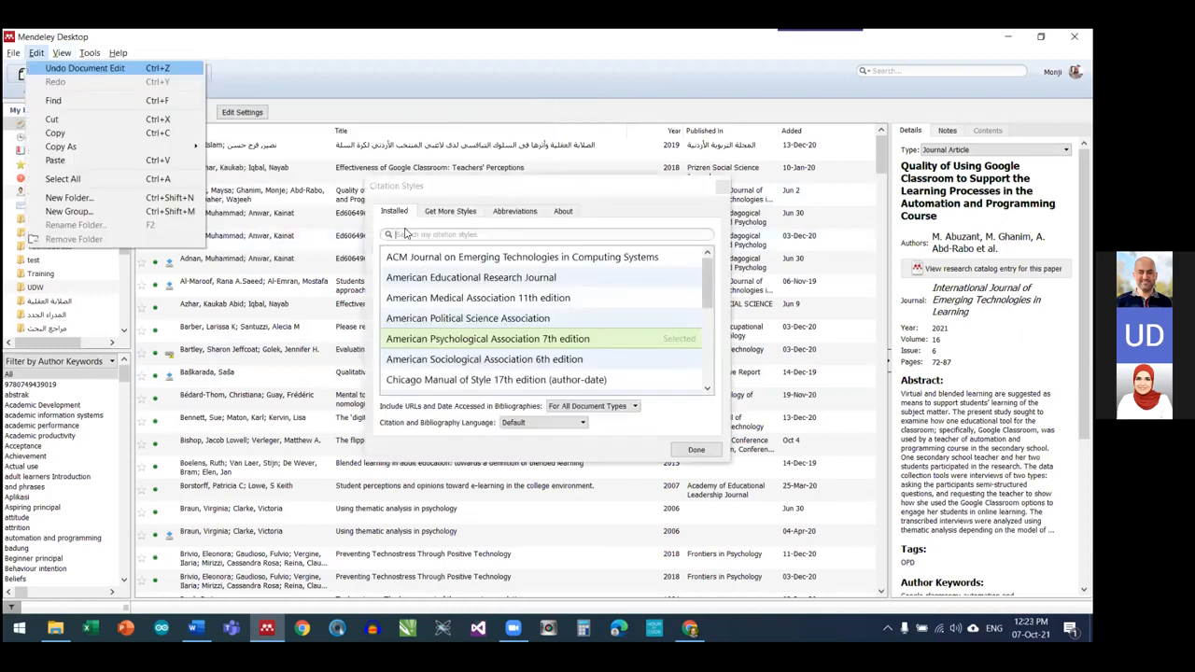
pyautogui.click(412, 234)
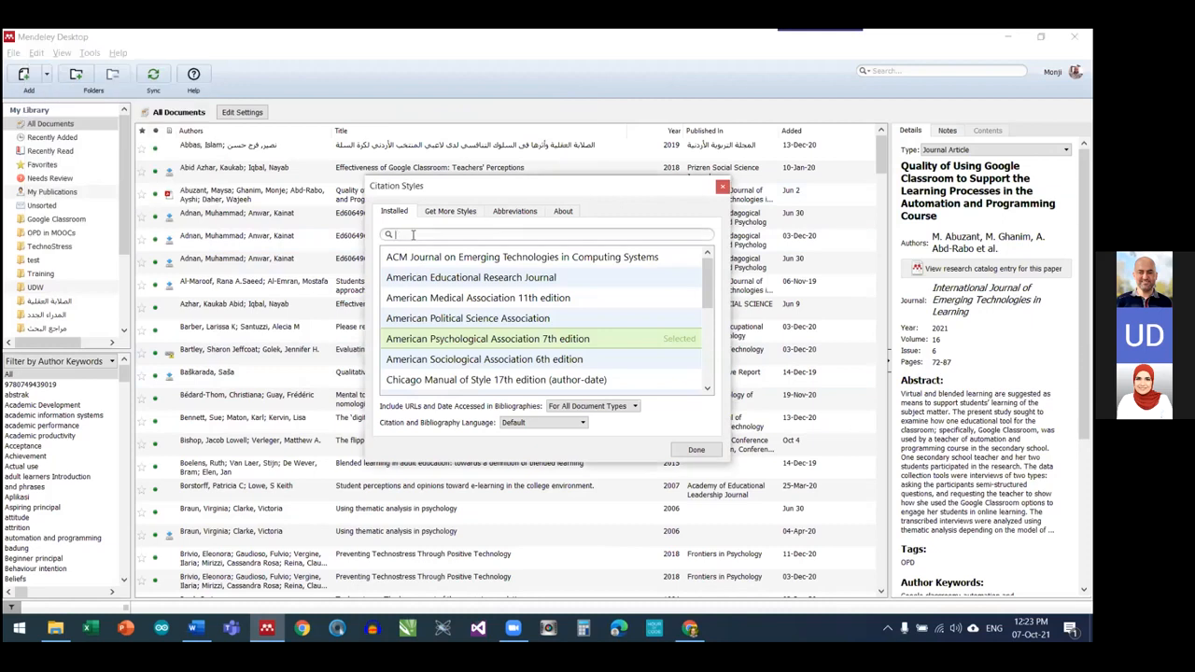
pyautogui.write('ie')
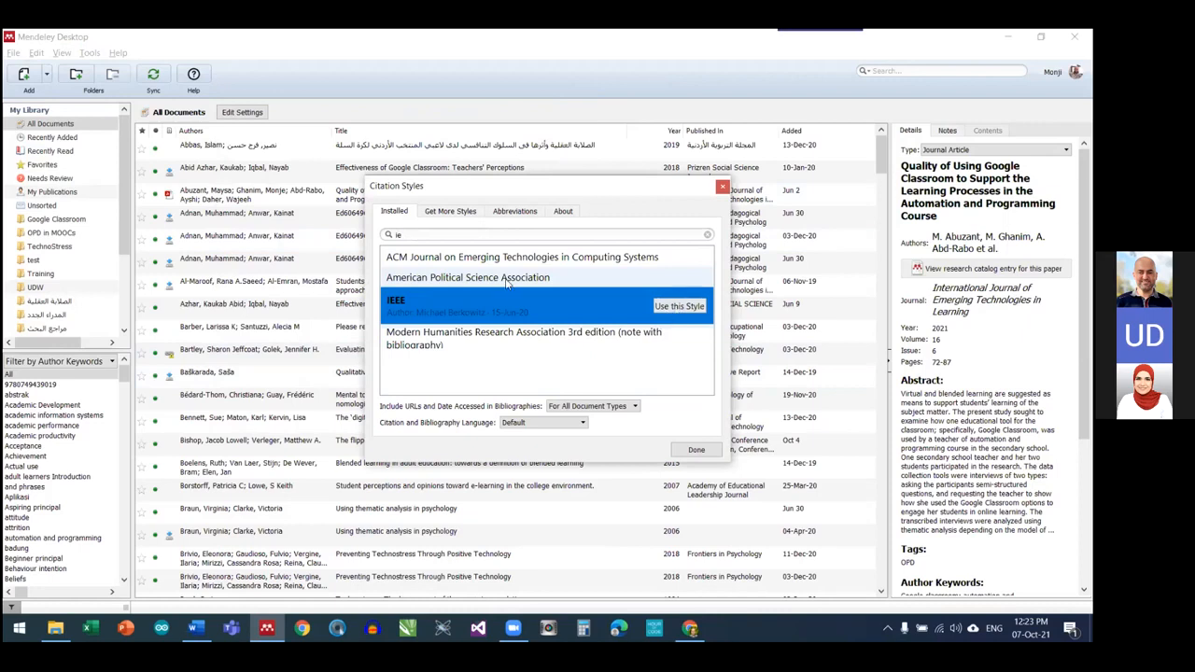
# Try the American Political Science Association style, switch to IEEE Circuits and Systems Magazine and close the style manager
pyautogui.click(474, 280)
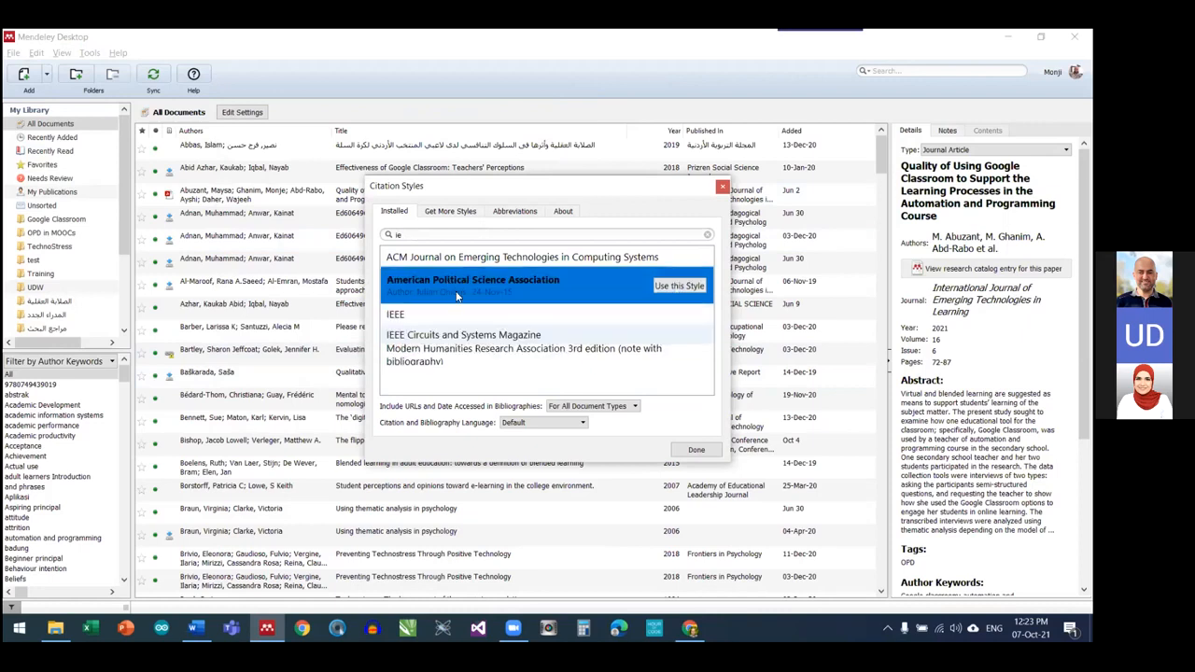
pyautogui.click(672, 287)
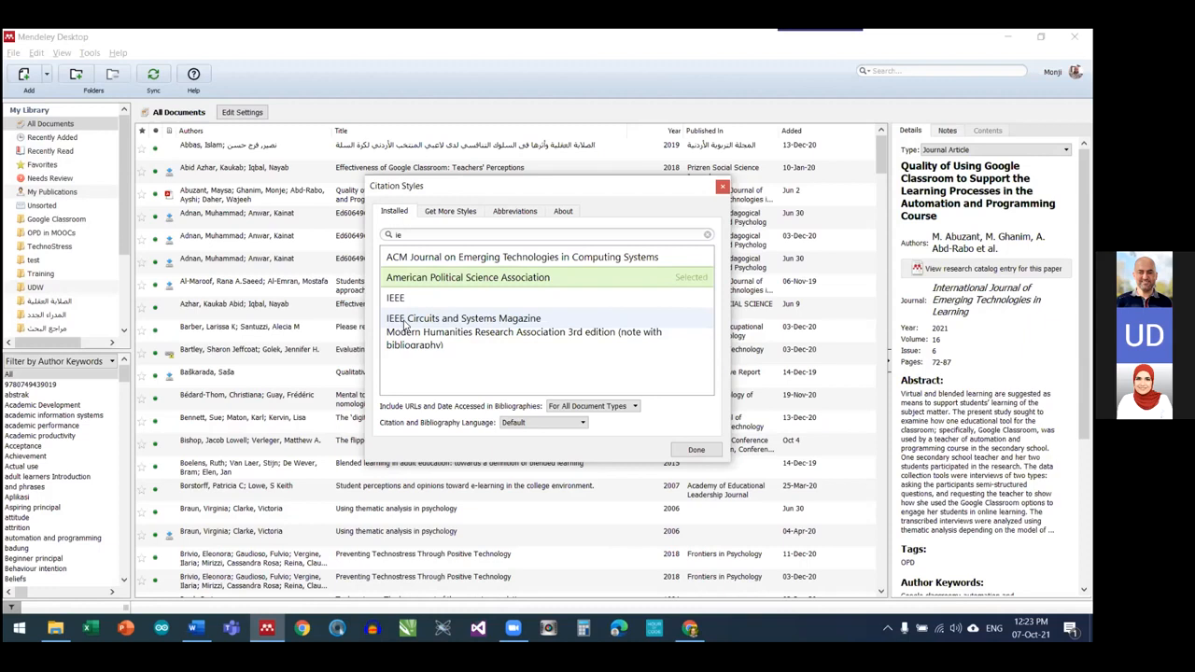
pyautogui.click(481, 320)
pyautogui.click(674, 326)
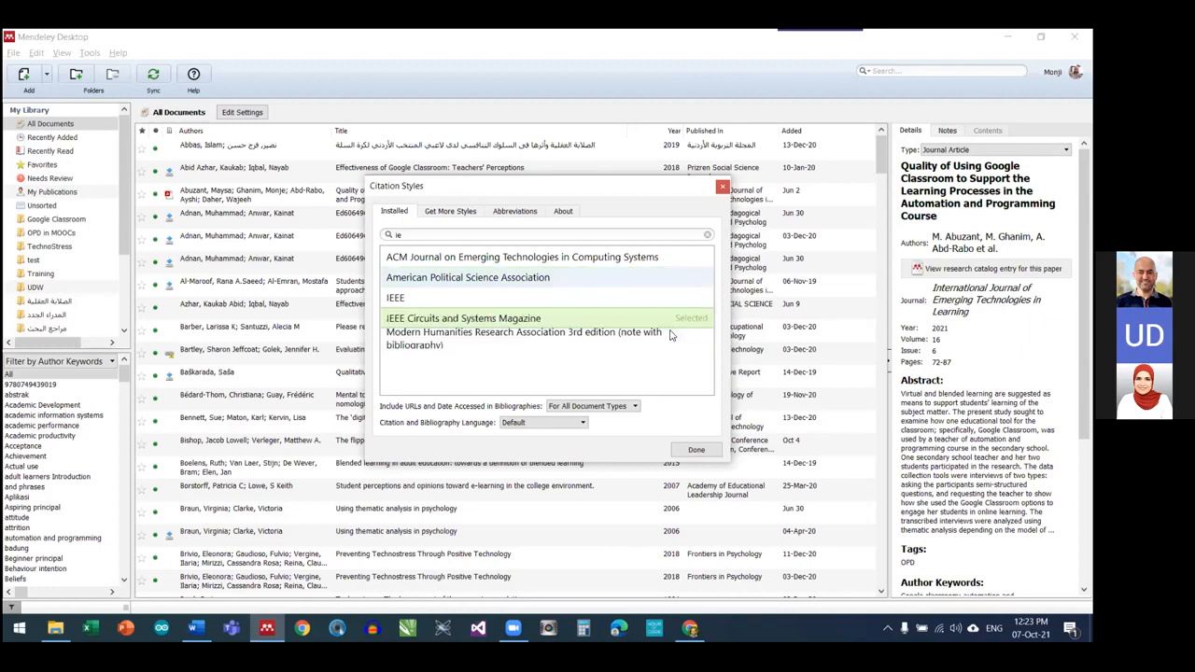
pyautogui.click(696, 450)
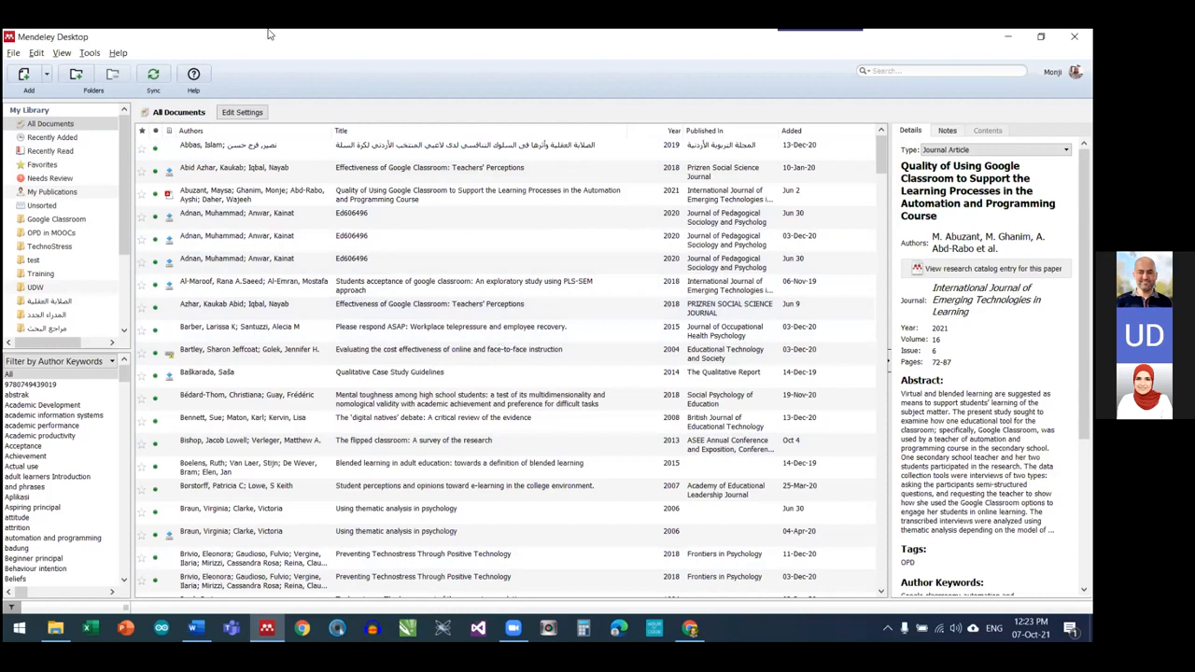
# Examine the journal abbreviations of the library's publications in the citation styles manager
pyautogui.click(62, 53)
pyautogui.moveTo(74, 99)
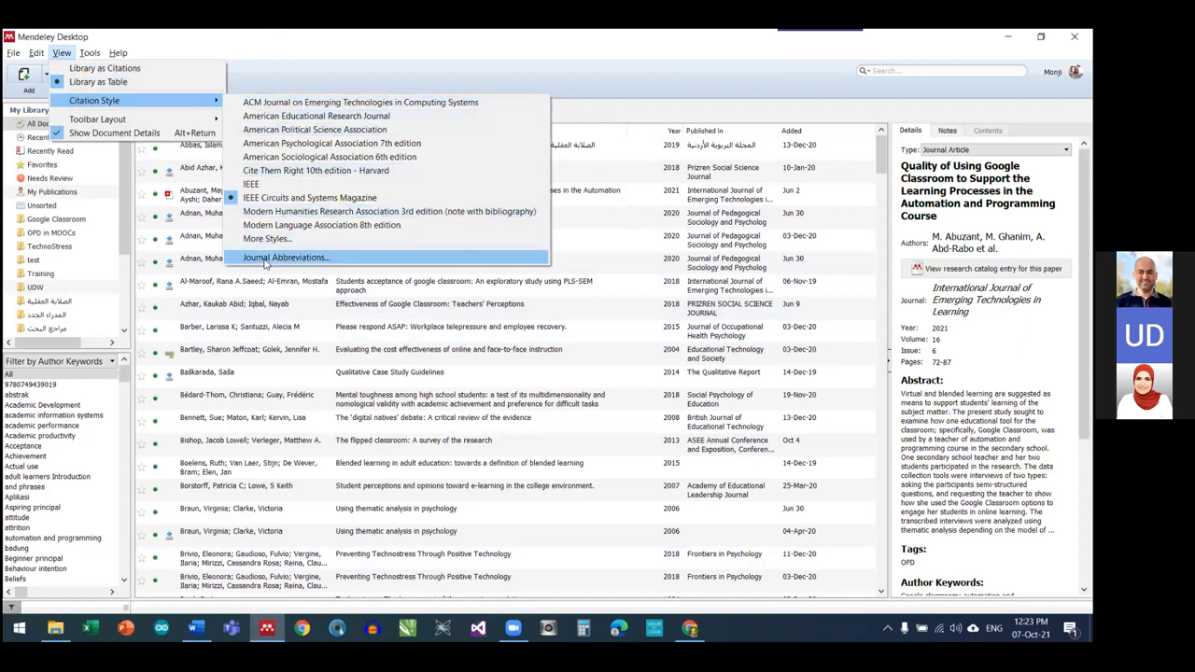
pyautogui.click(268, 239)
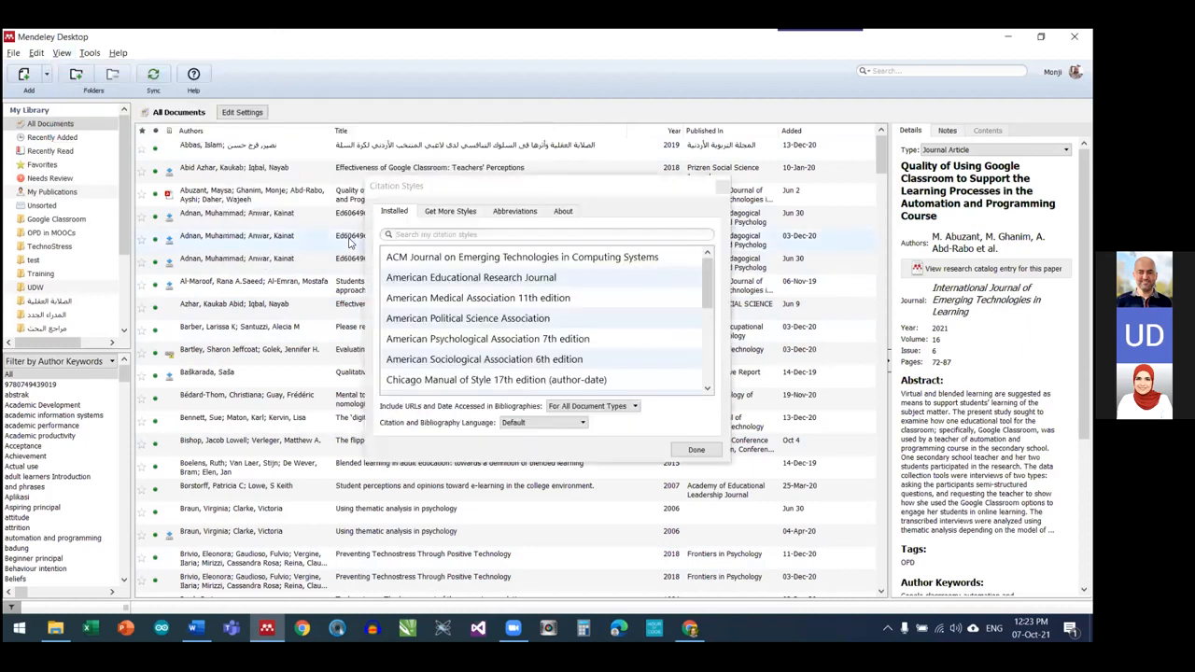
pyautogui.click(512, 212)
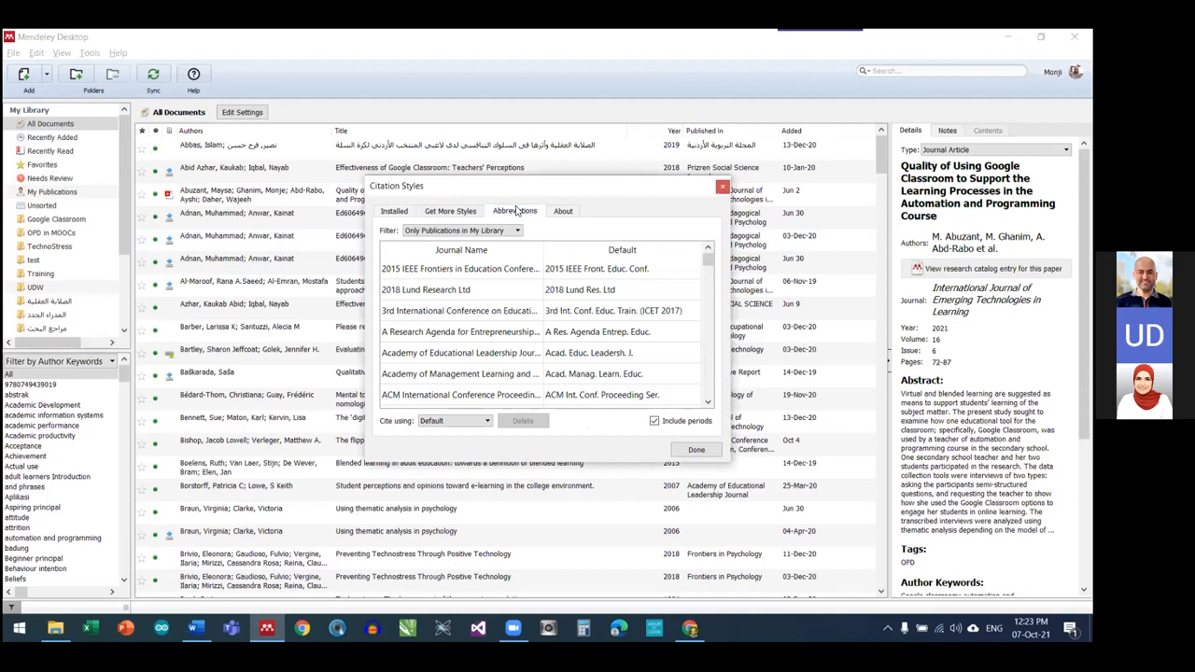
pyautogui.moveTo(471, 187); pyautogui.dragTo(355, 132)
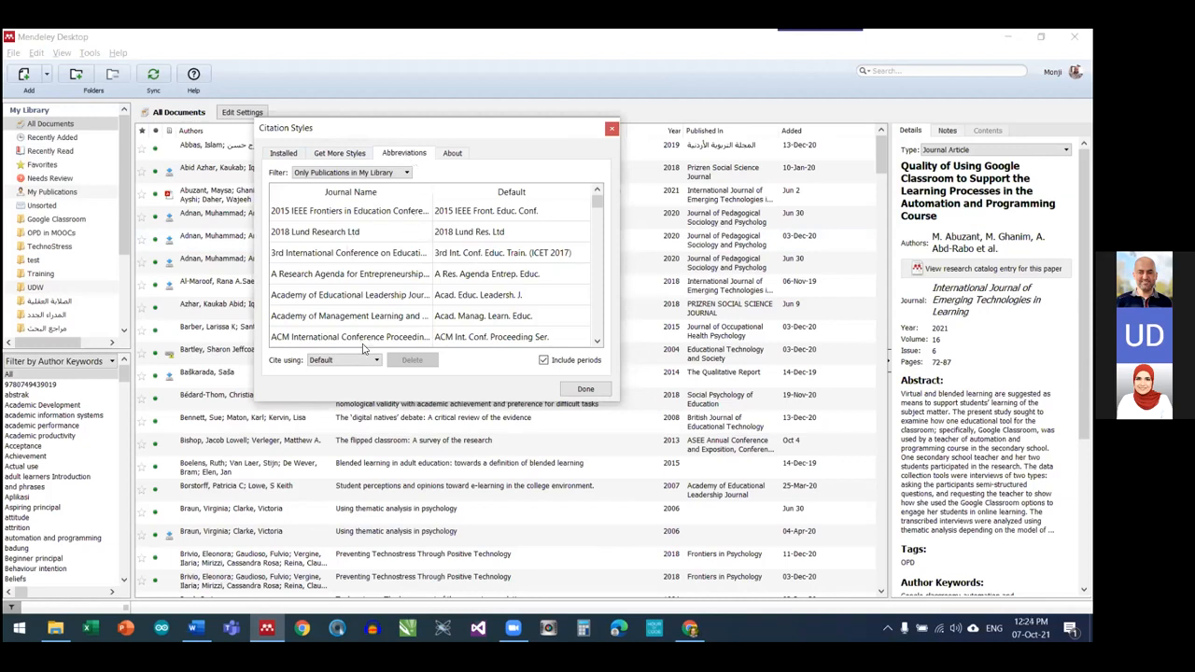
pyautogui.scroll(-3, 499, 285)
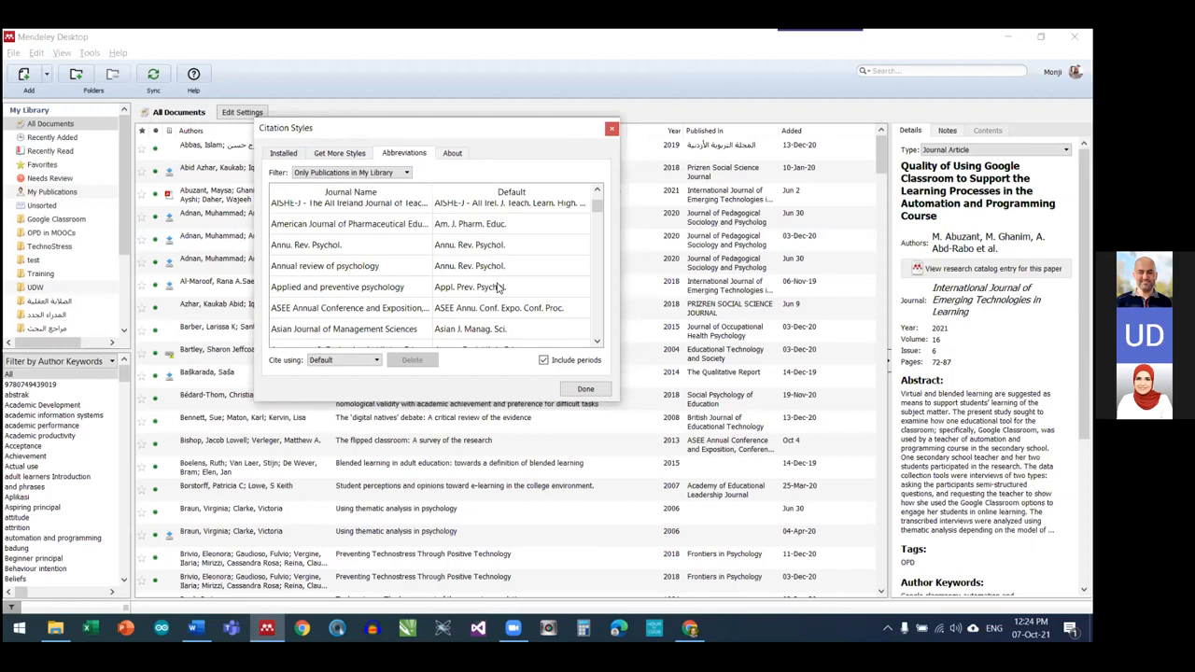
pyautogui.scroll(1, 495, 303)
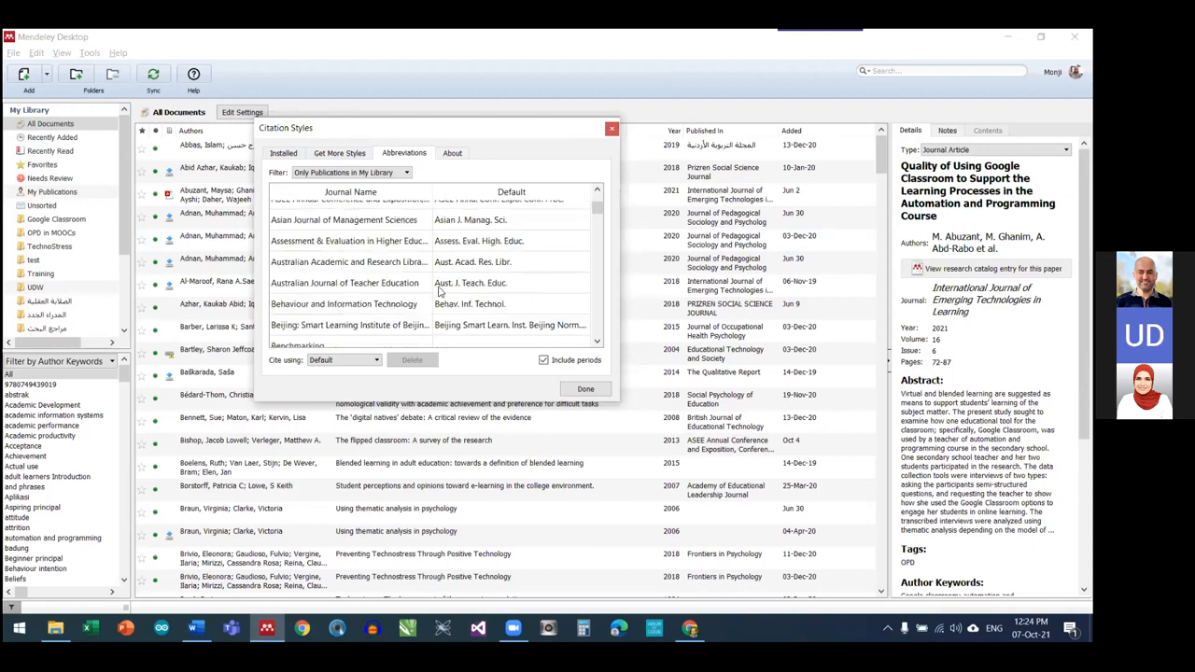
# Try the journal abbreviations without periods, restore the periods and close the citation styles manager
pyautogui.click(545, 360)
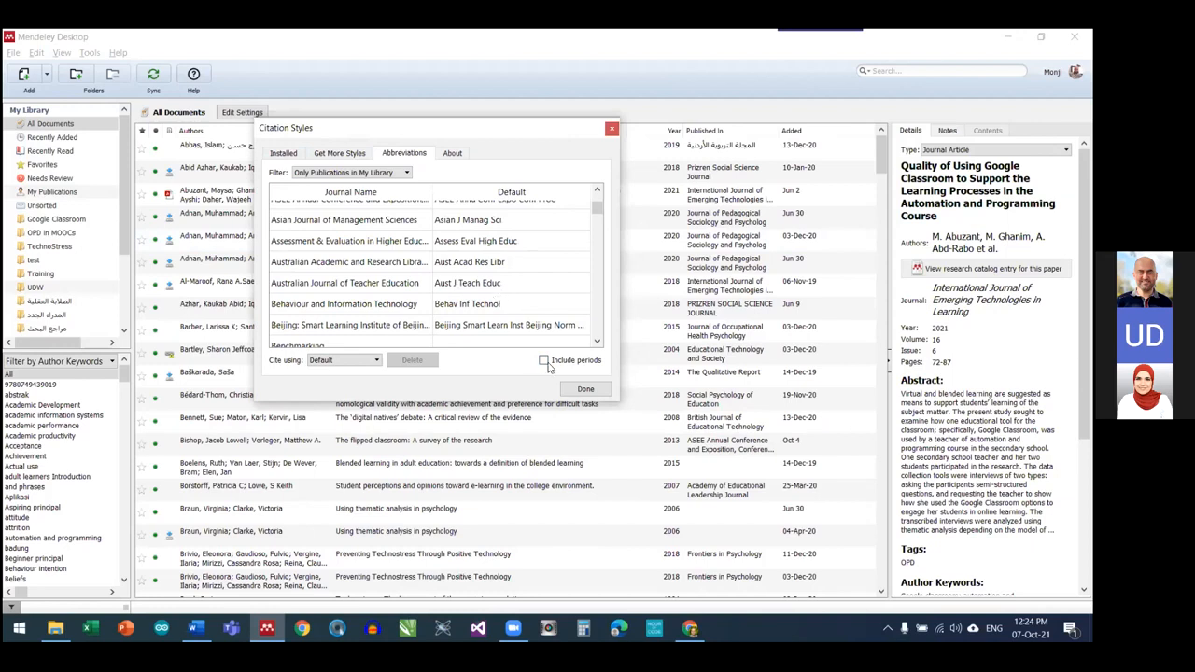
pyautogui.click(544, 360)
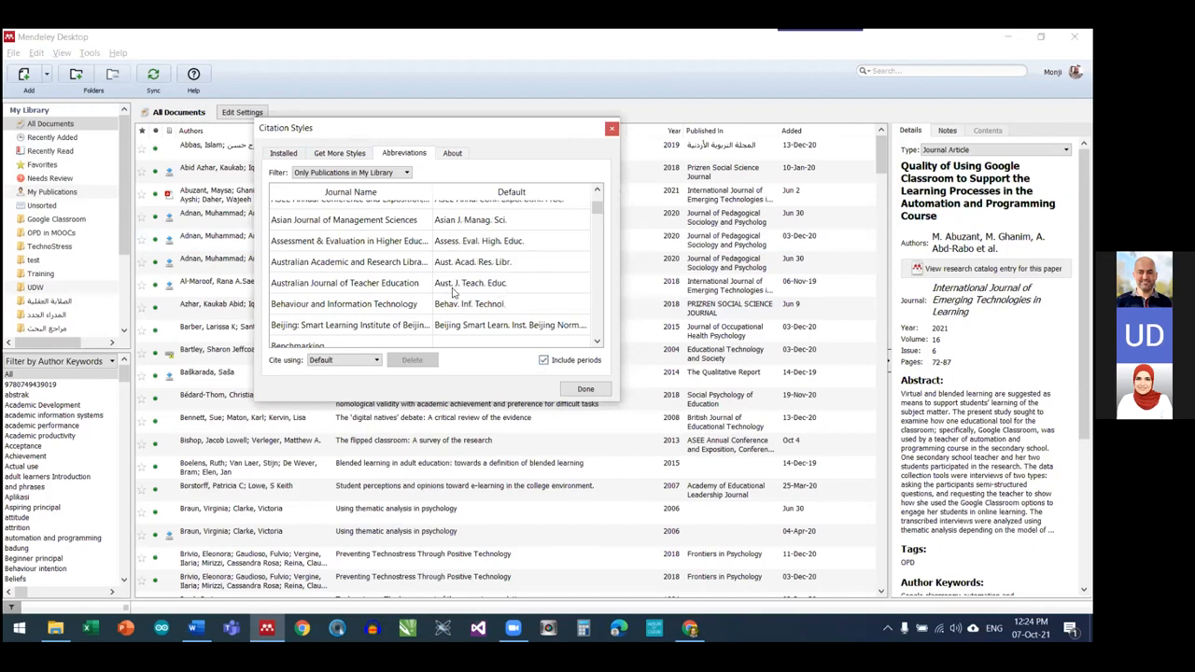
pyautogui.click(544, 360)
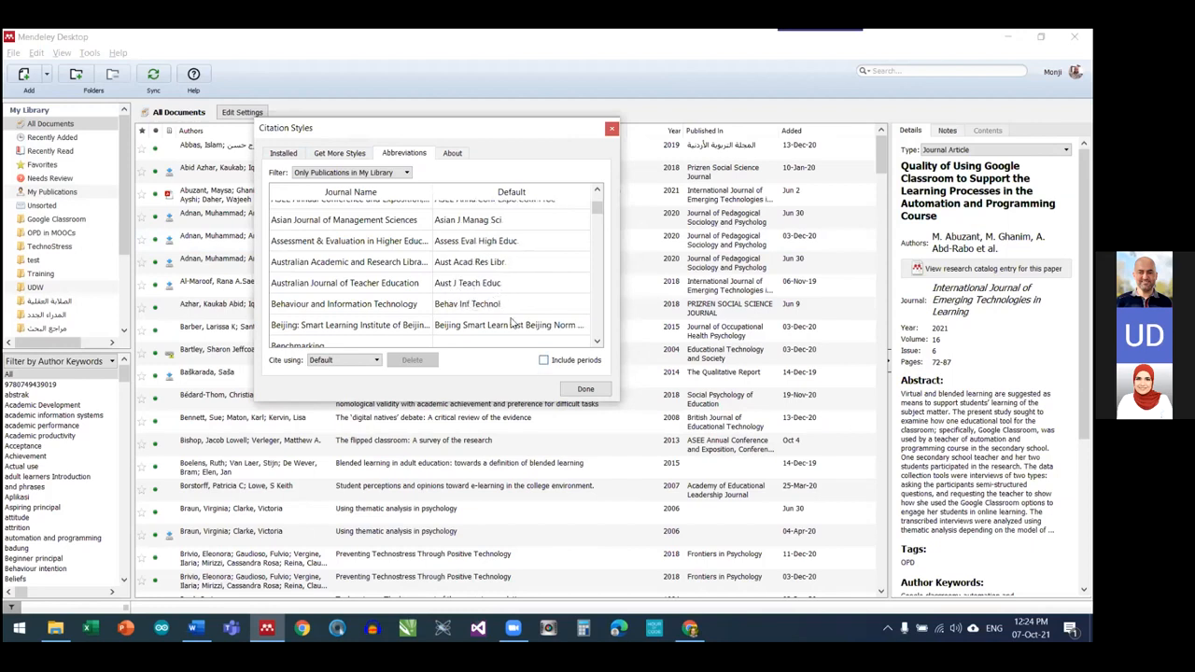
pyautogui.click(545, 361)
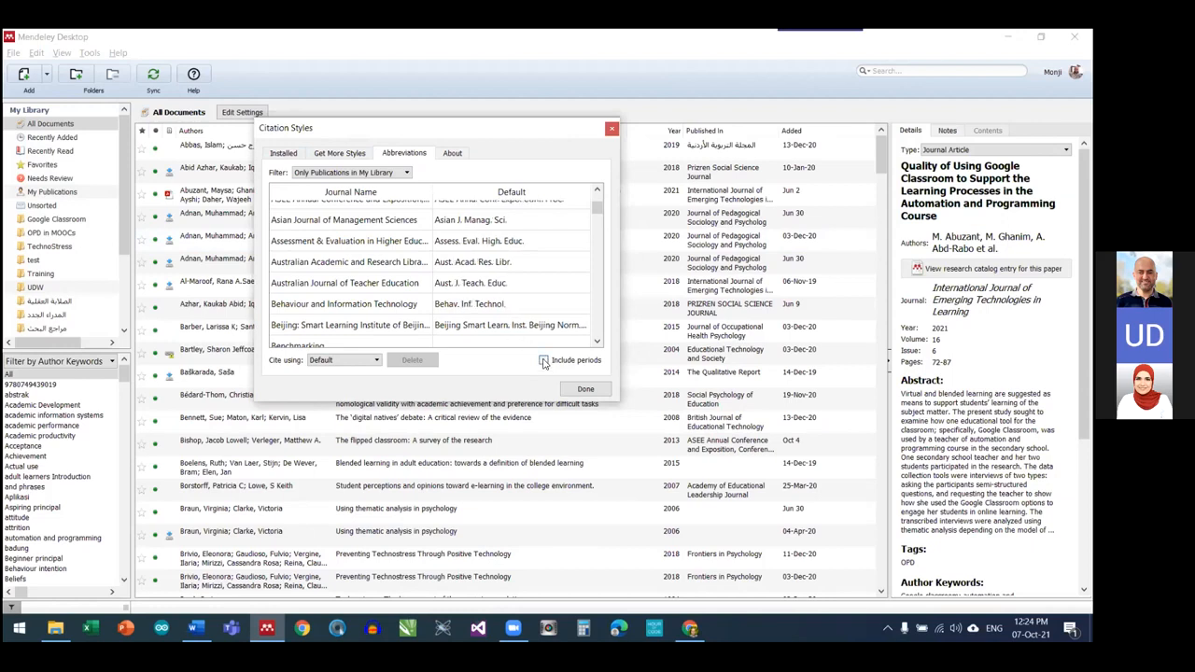
pyautogui.click(581, 389)
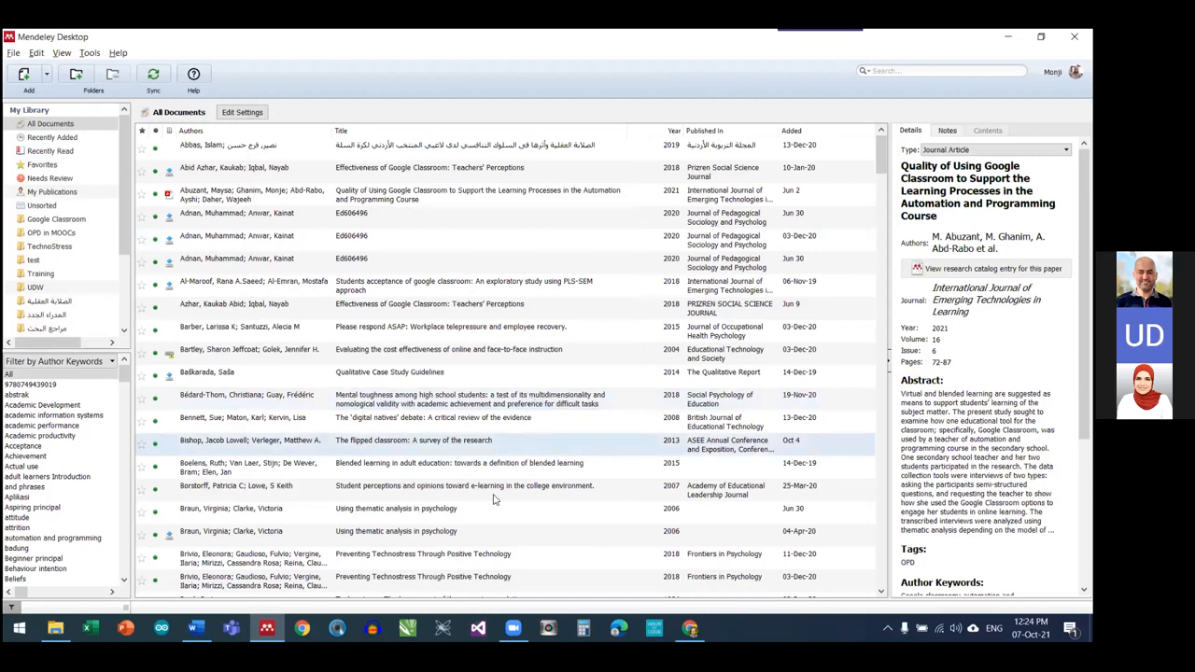
pyautogui.click(61, 54)
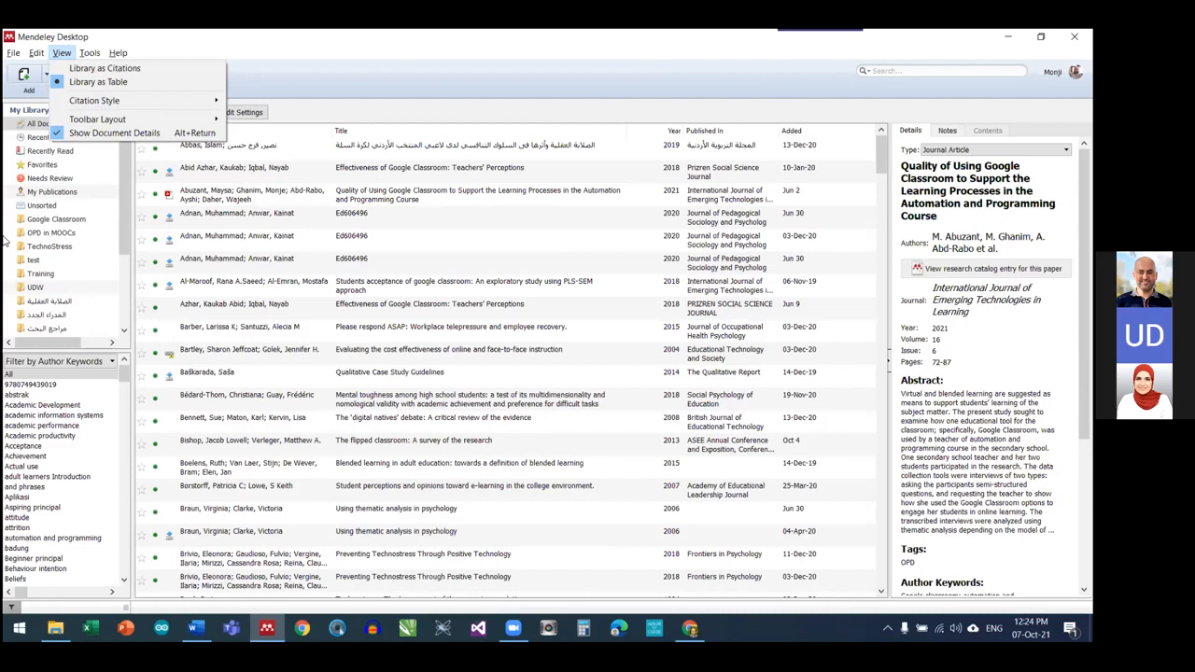
pyautogui.press('Escape')
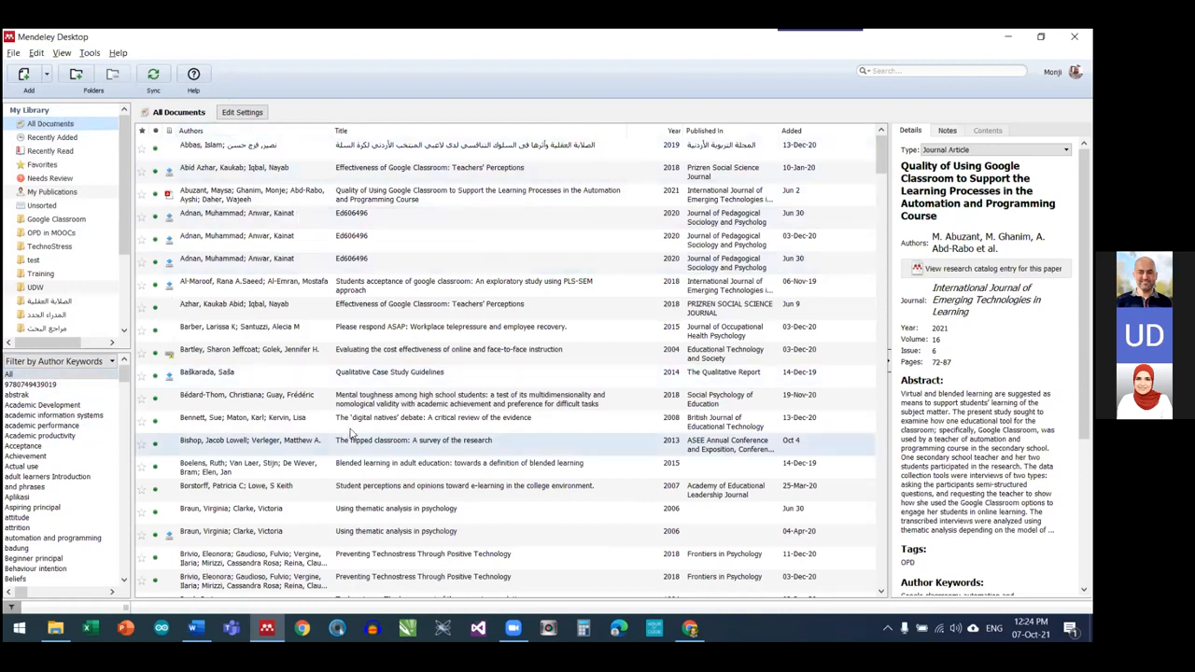
# Switch the library filter to authors, show only one author's documents and restore the full document list
pyautogui.click(34, 364)
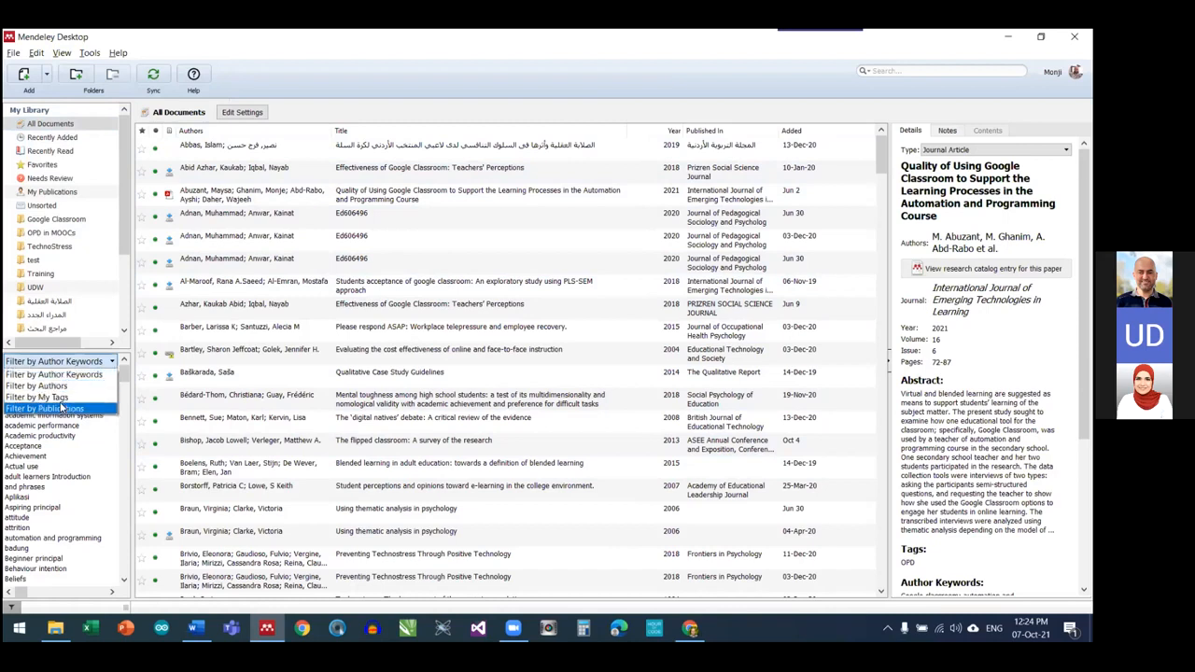
pyautogui.click(53, 385)
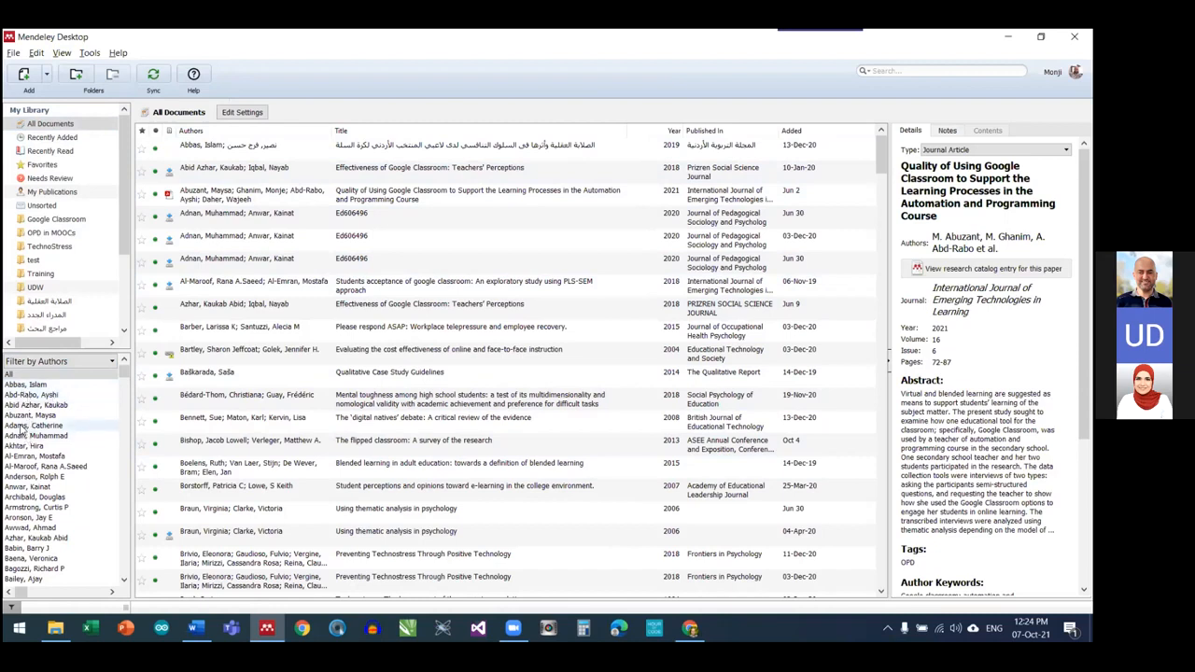
pyautogui.click(28, 426)
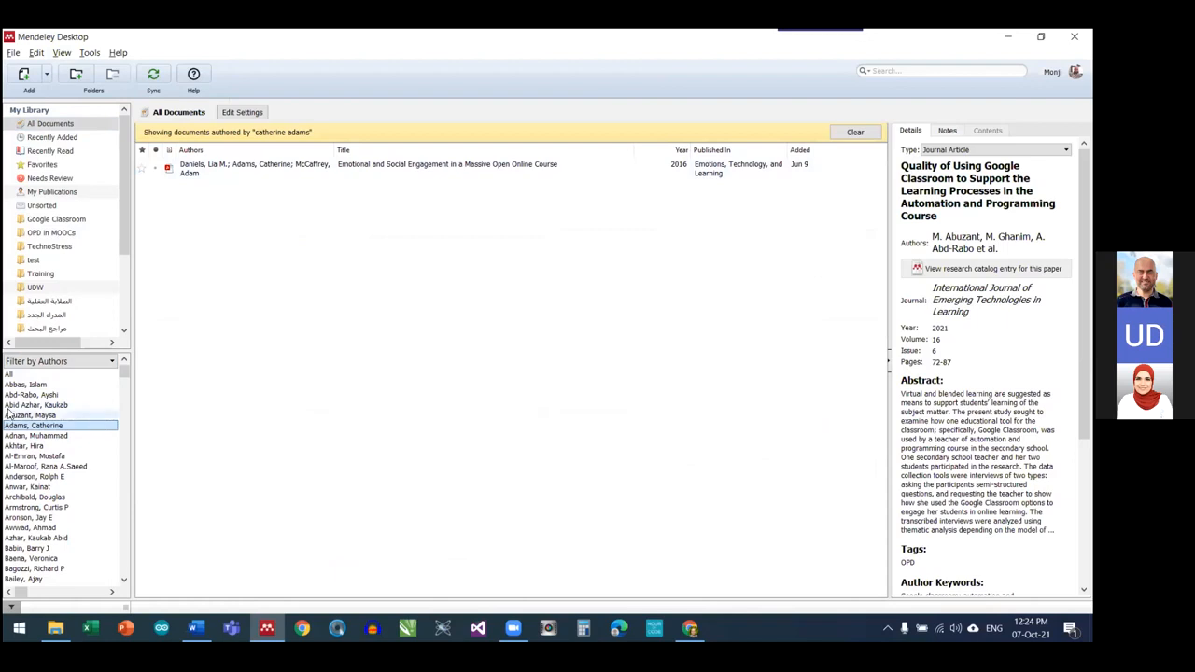
pyautogui.click(11, 376)
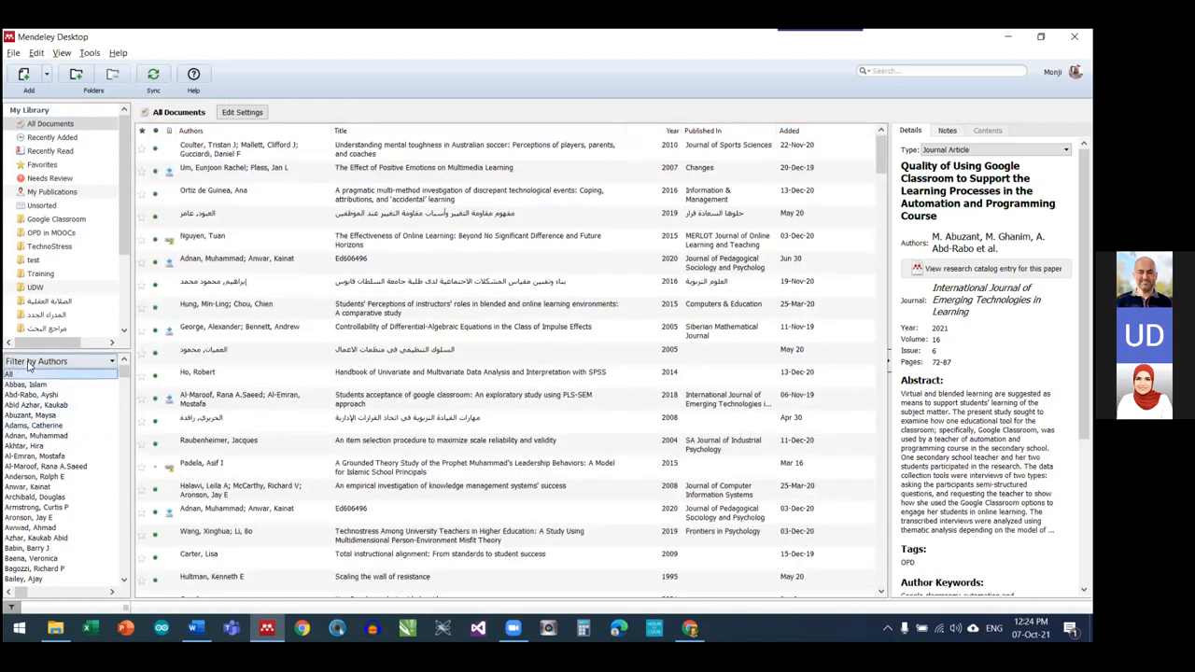
# Switch the library filter to My Tags and open the OPD in MOOCs folder
pyautogui.click(41, 361)
pyautogui.click(41, 397)
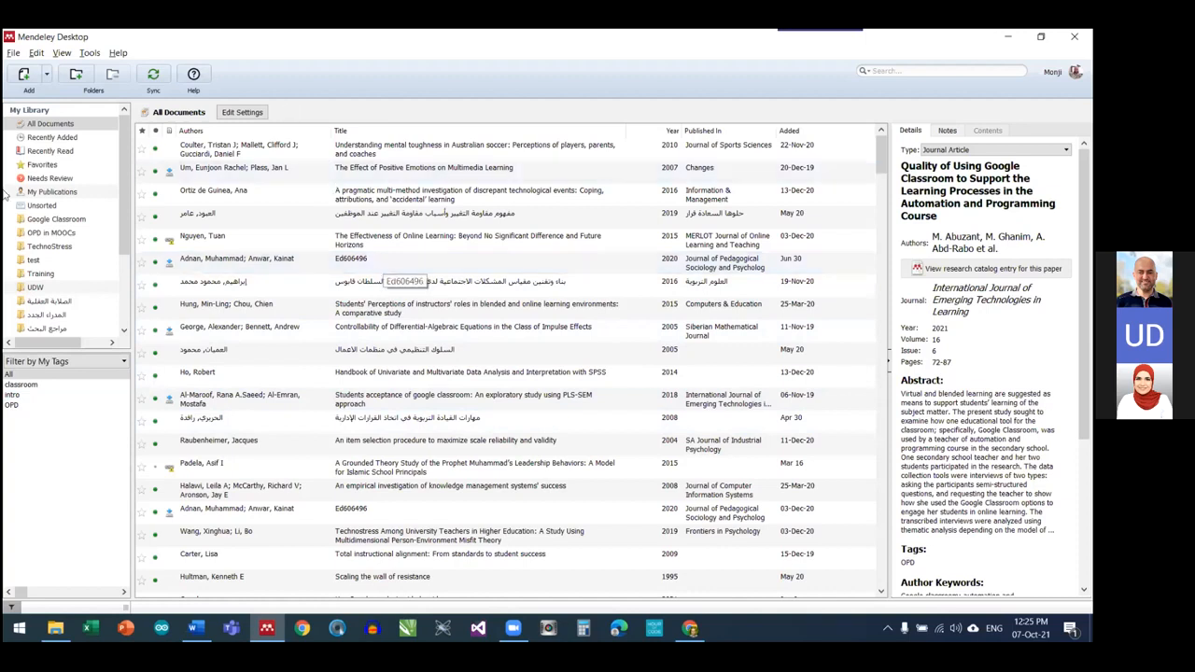
pyautogui.click(44, 233)
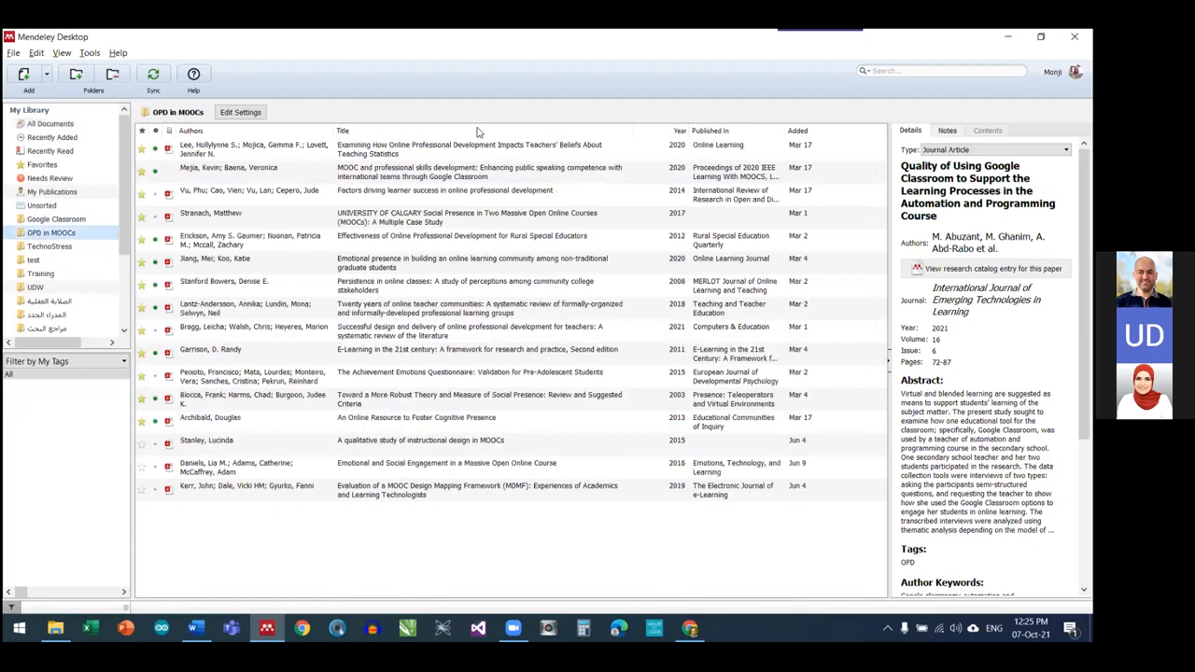
# Add the general note "Methodology" to the article "Examining How Online Professional Development Impacts Teachers' Beliefs About Teaching Statistics"
pyautogui.click(367, 152)
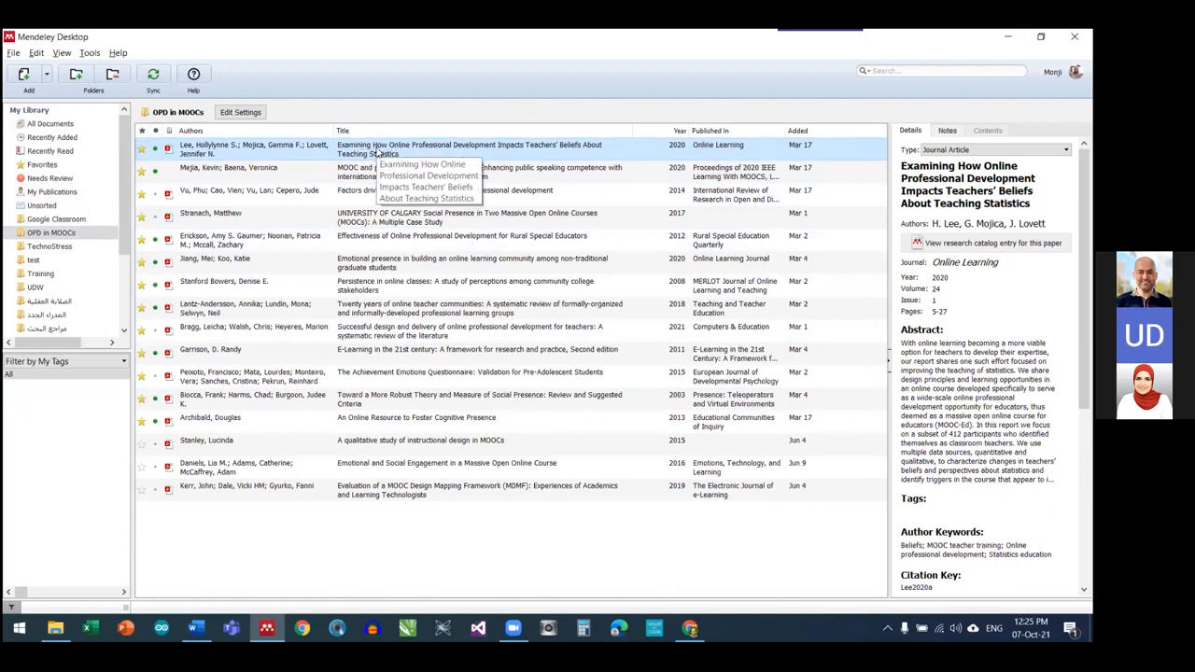
pyautogui.click(945, 132)
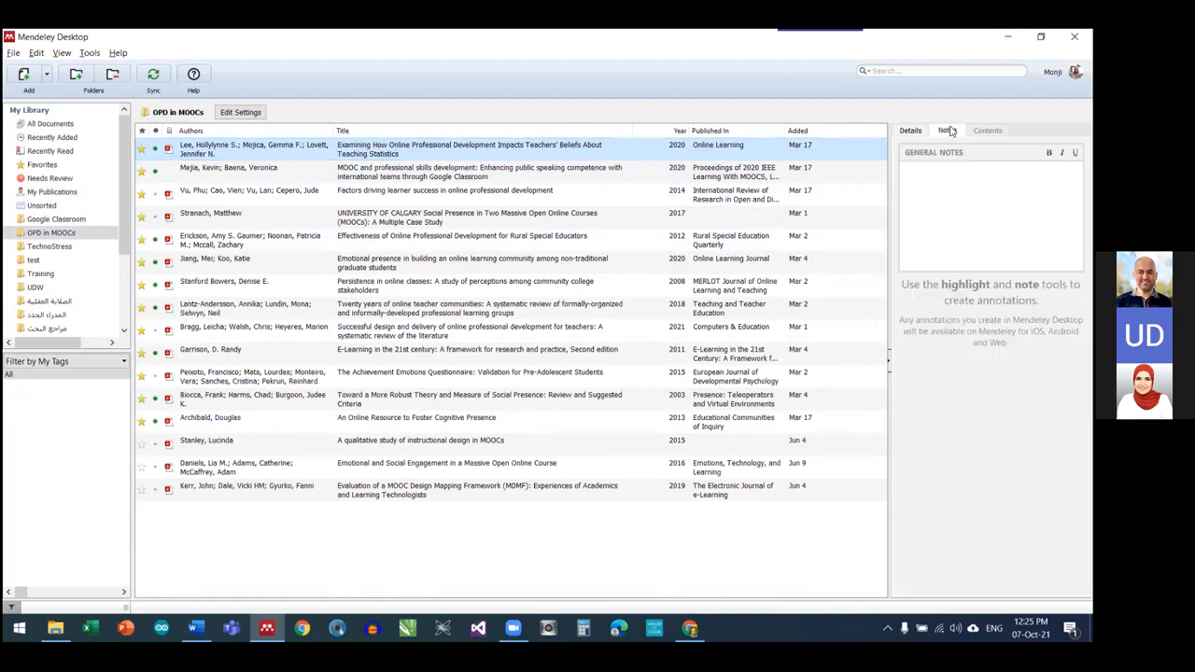
pyautogui.click(974, 175)
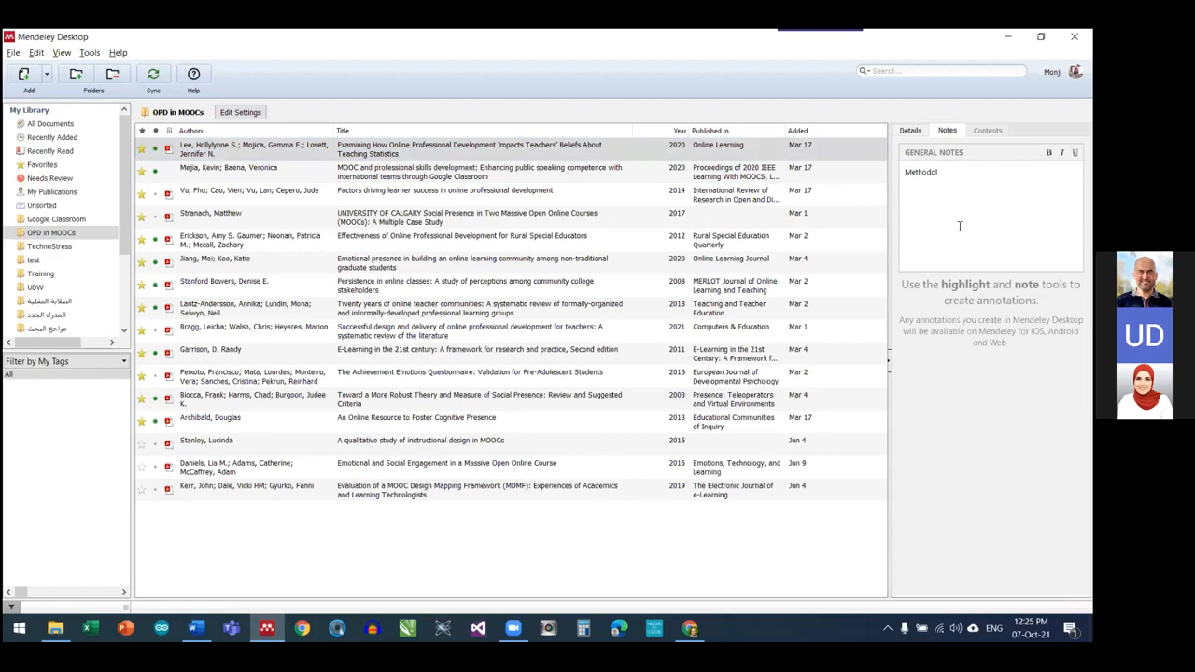
pyautogui.write('ogy')
# Add the tag "Dissertation" to the details of the article on teachers' beliefs about teaching statistics
pyautogui.click(908, 133)
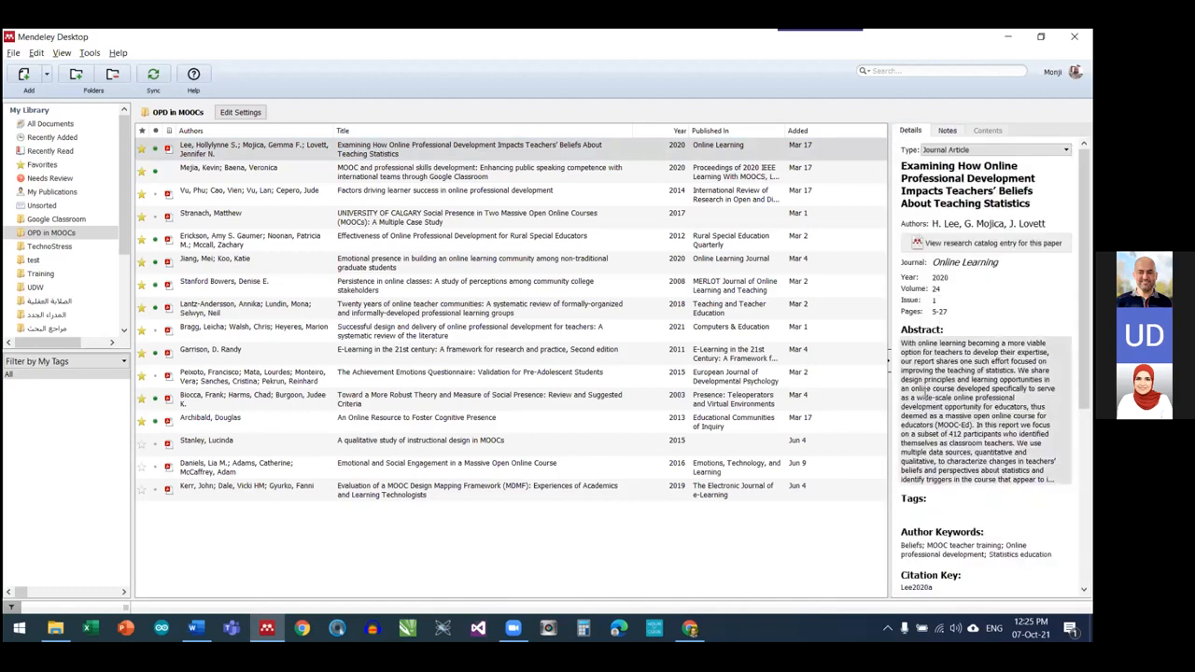
pyautogui.scroll(-5, 912, 320)
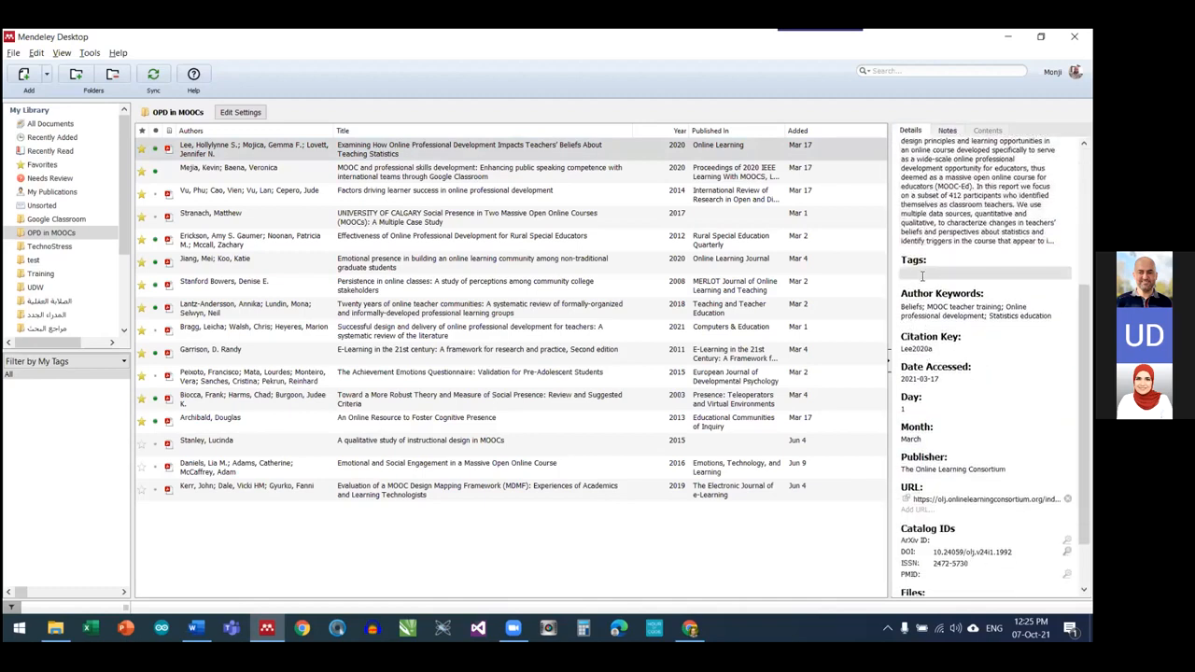
pyautogui.click(924, 271)
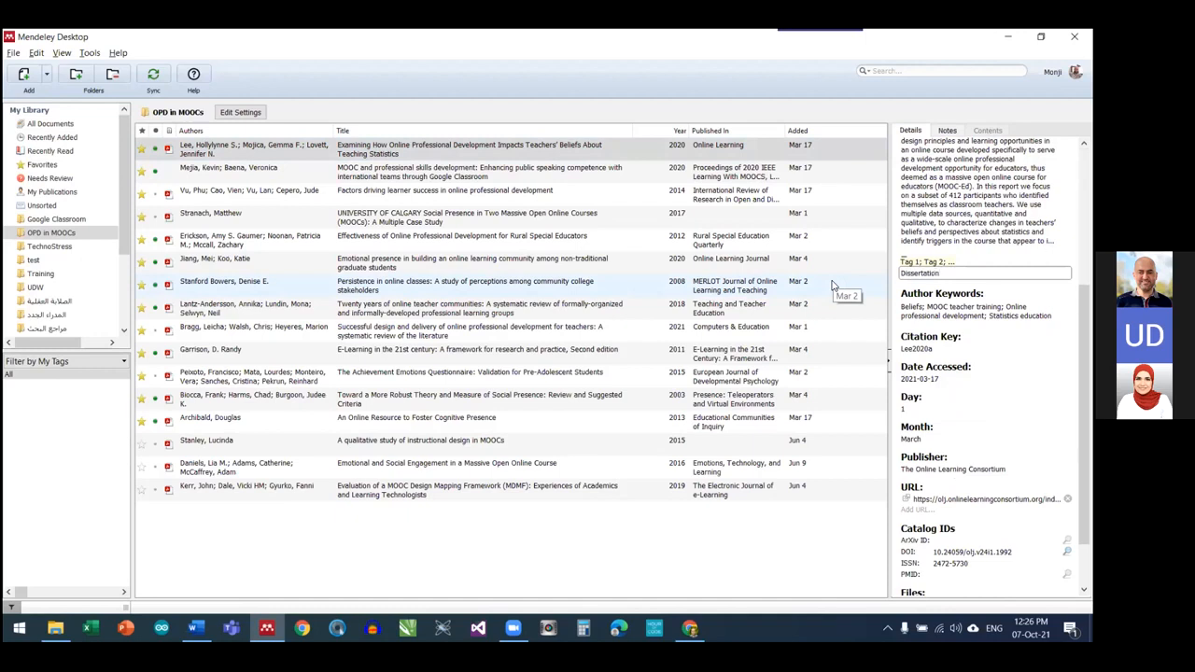
pyautogui.press('Return')
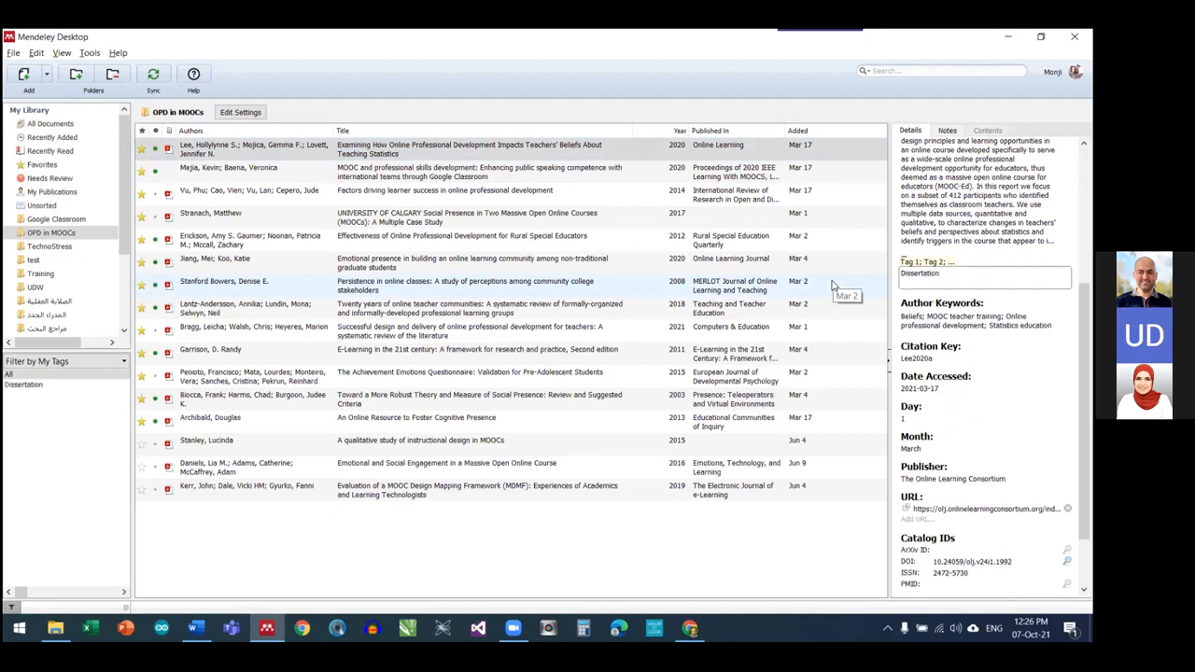
pyautogui.click(466, 264)
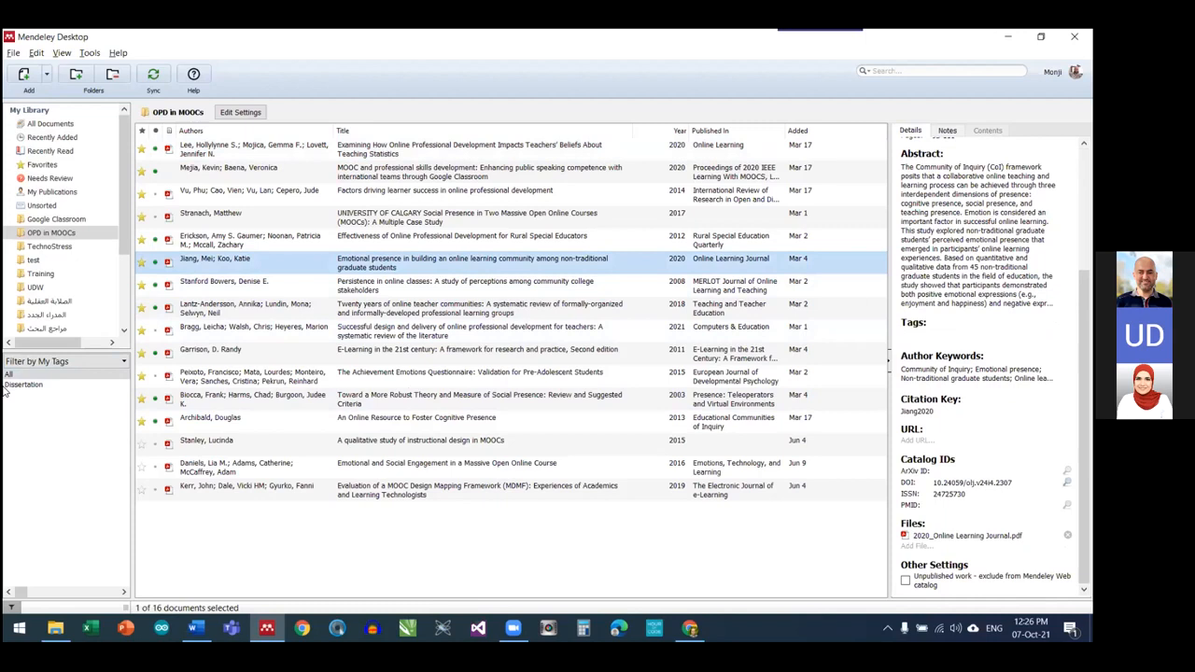
# Filter all documents by the Dissertation tag and return to the complete library list
pyautogui.click(39, 125)
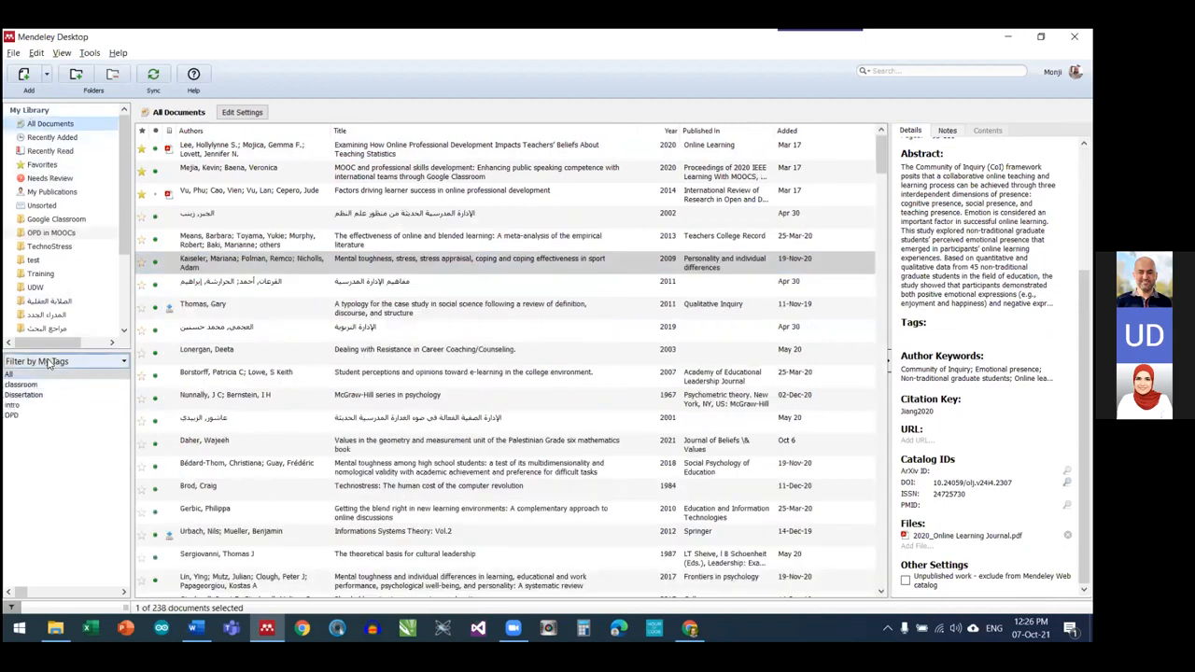
pyautogui.click(49, 362)
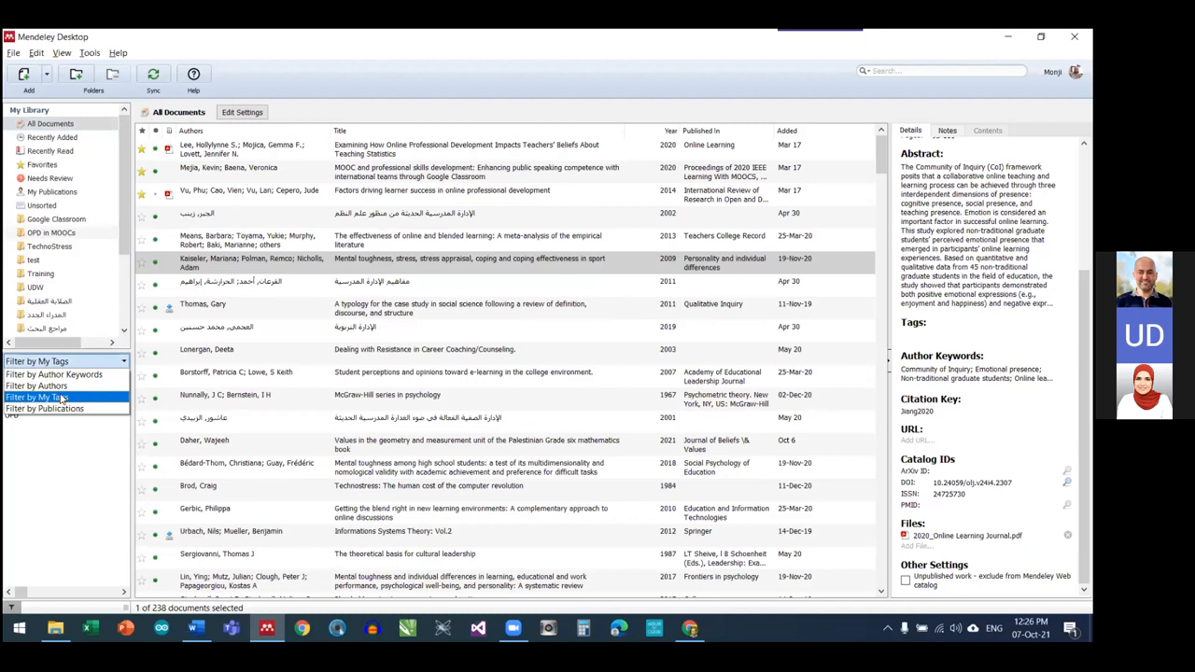
pyautogui.click(61, 399)
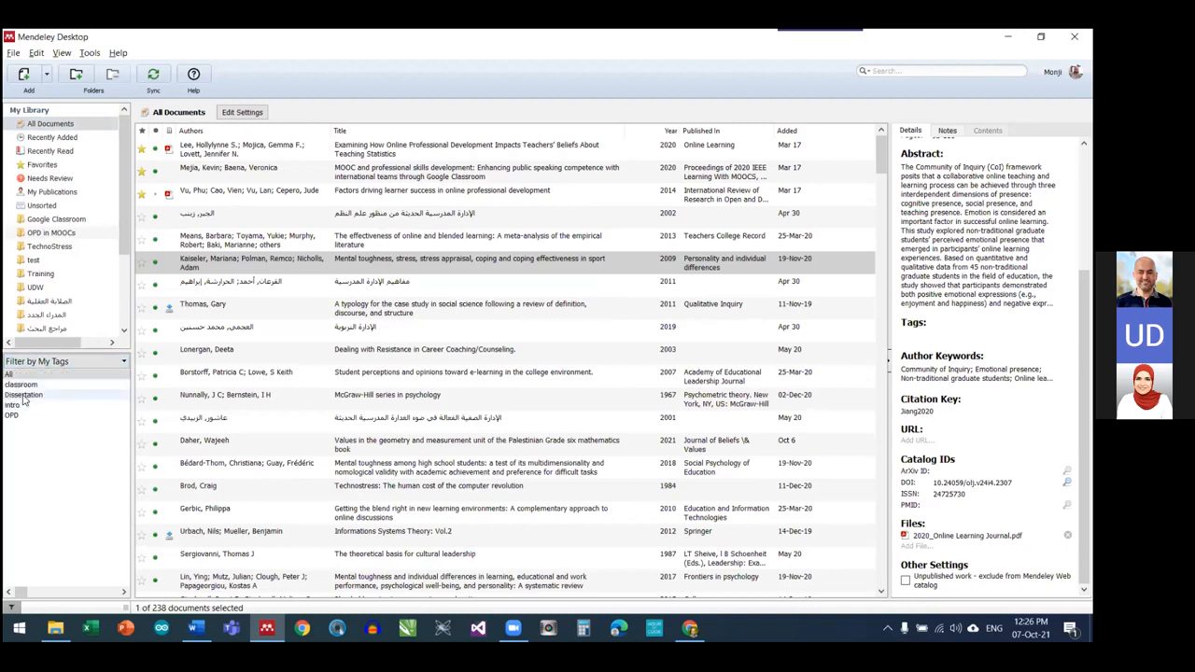
pyautogui.click(25, 396)
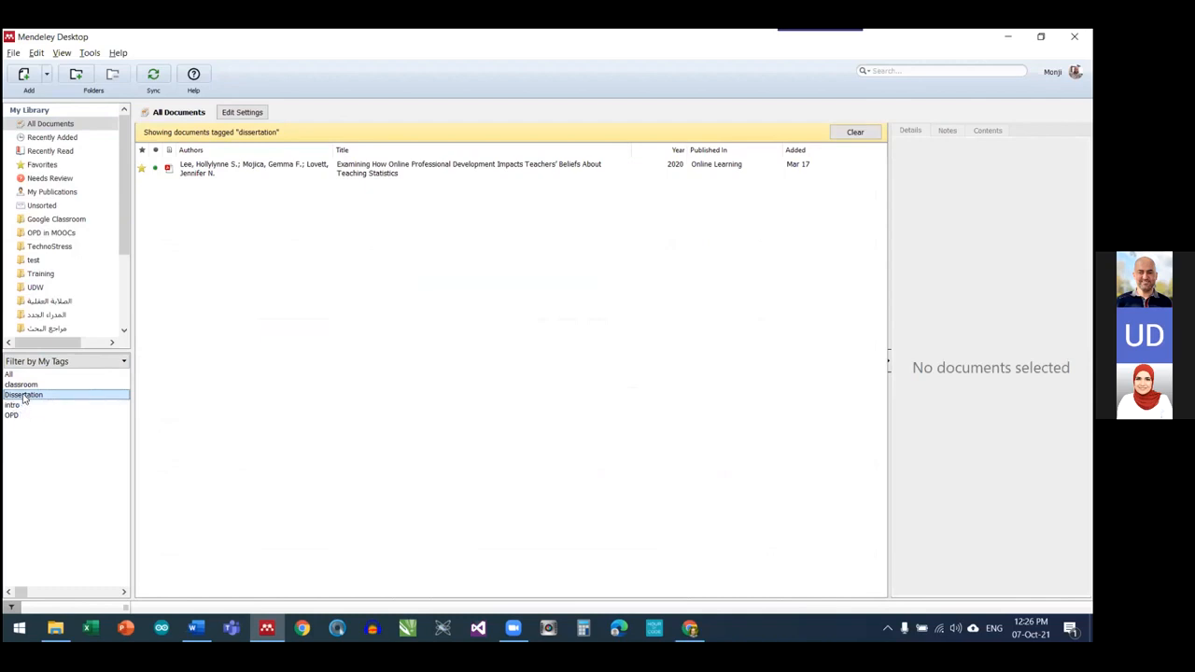
pyautogui.click(56, 125)
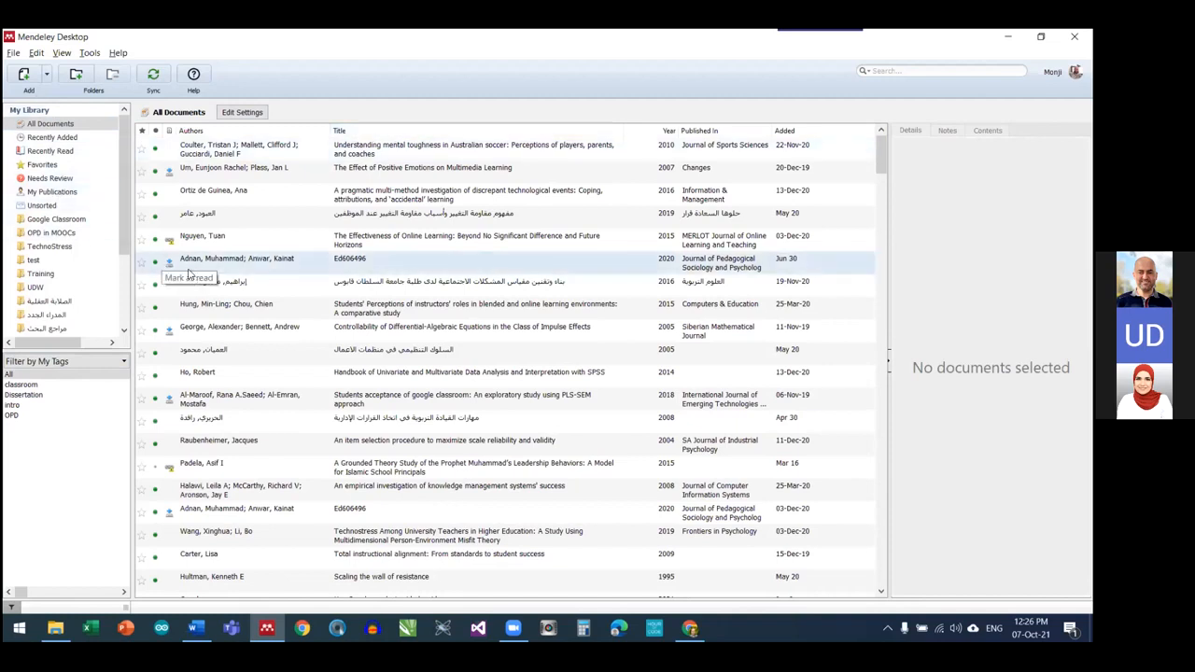
# Tag the article "A pragmatic multi-method investigation of discrepant technological events" as "Dissertation"
pyautogui.click(419, 201)
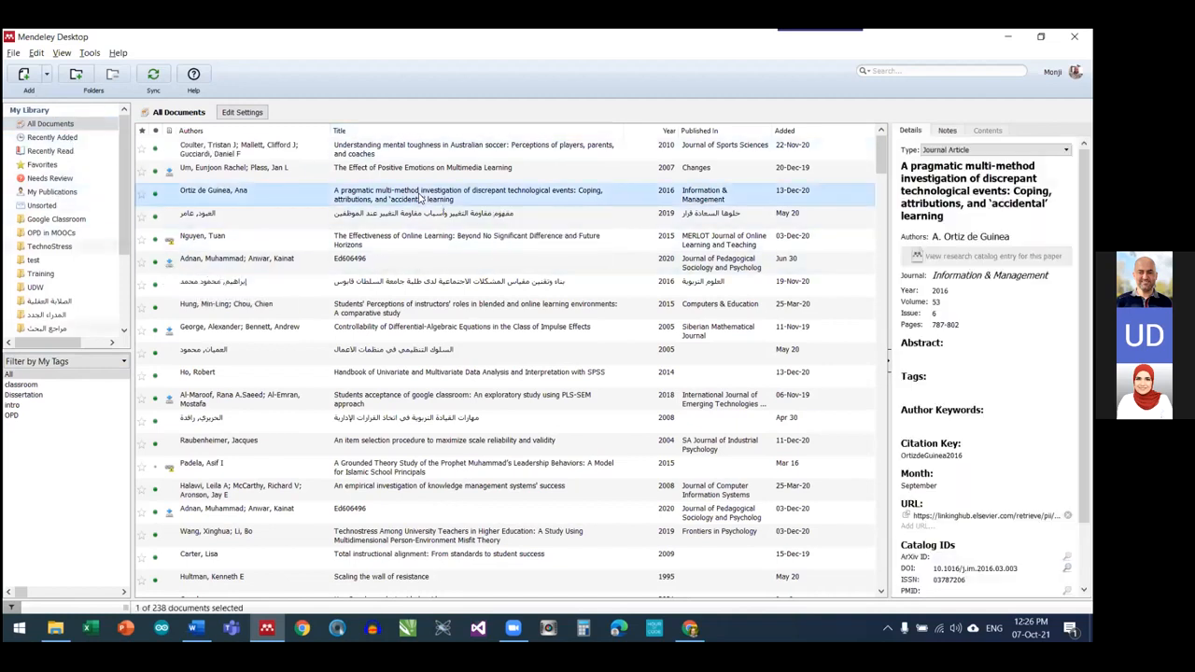
pyautogui.scroll(-2, 910, 327)
pyautogui.click(919, 310)
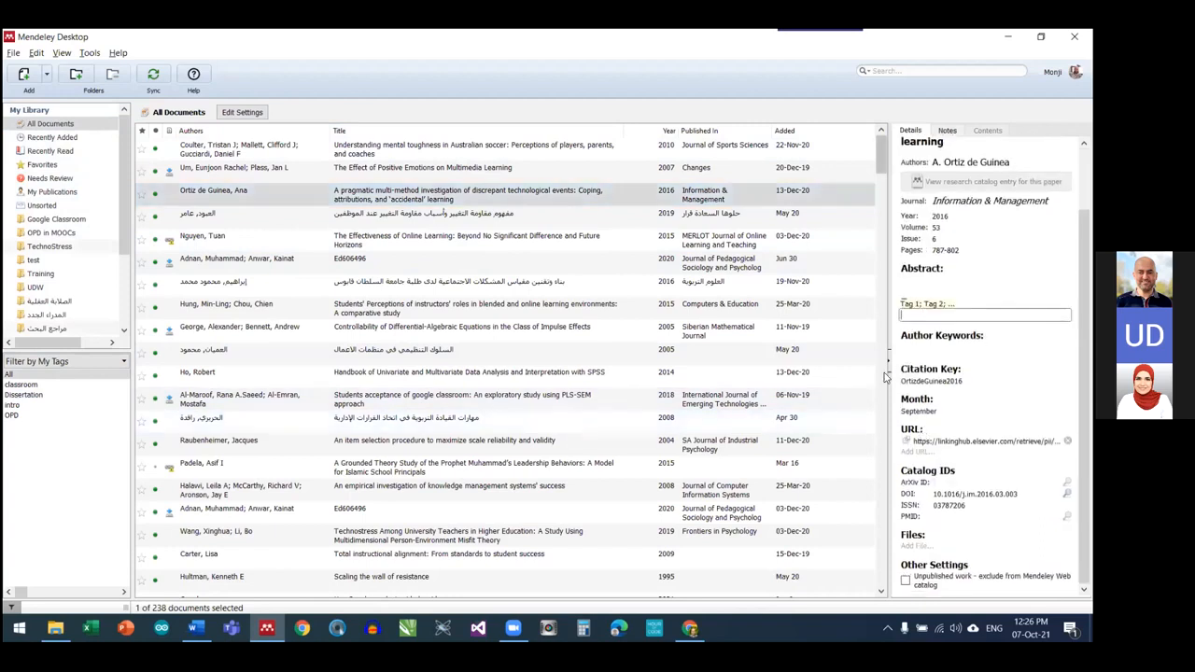
pyautogui.write('diss')
pyautogui.press('BackSpace')
pyautogui.press('BackSpace')
pyautogui.press('BackSpace')
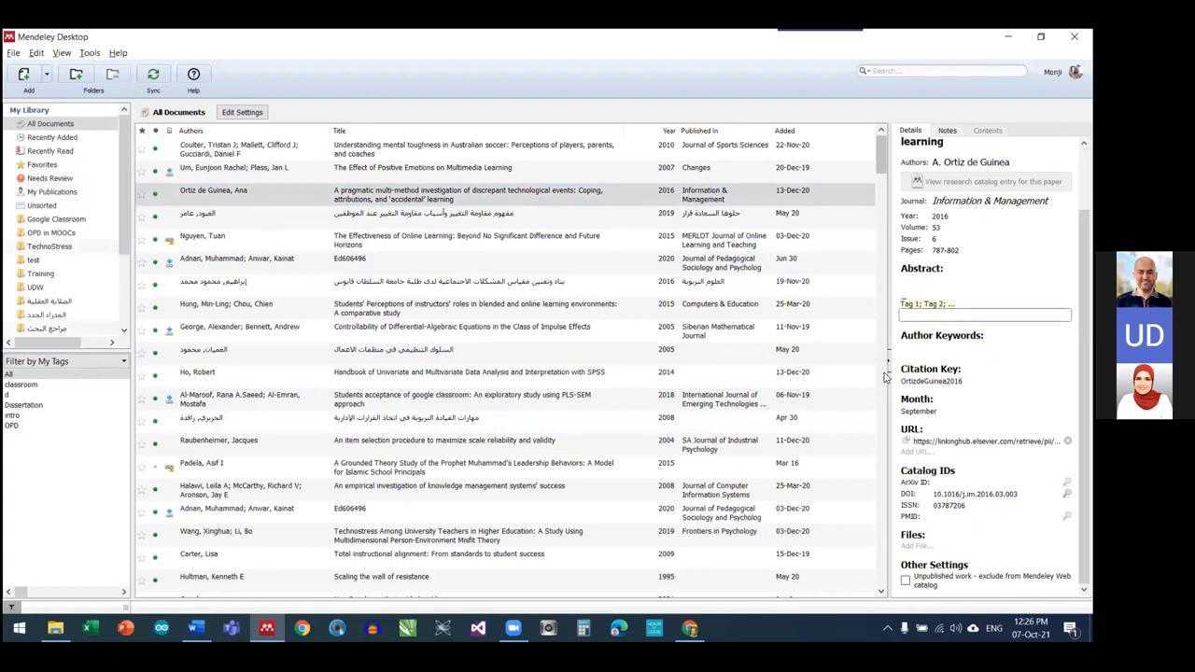
pyautogui.write('Dissert')
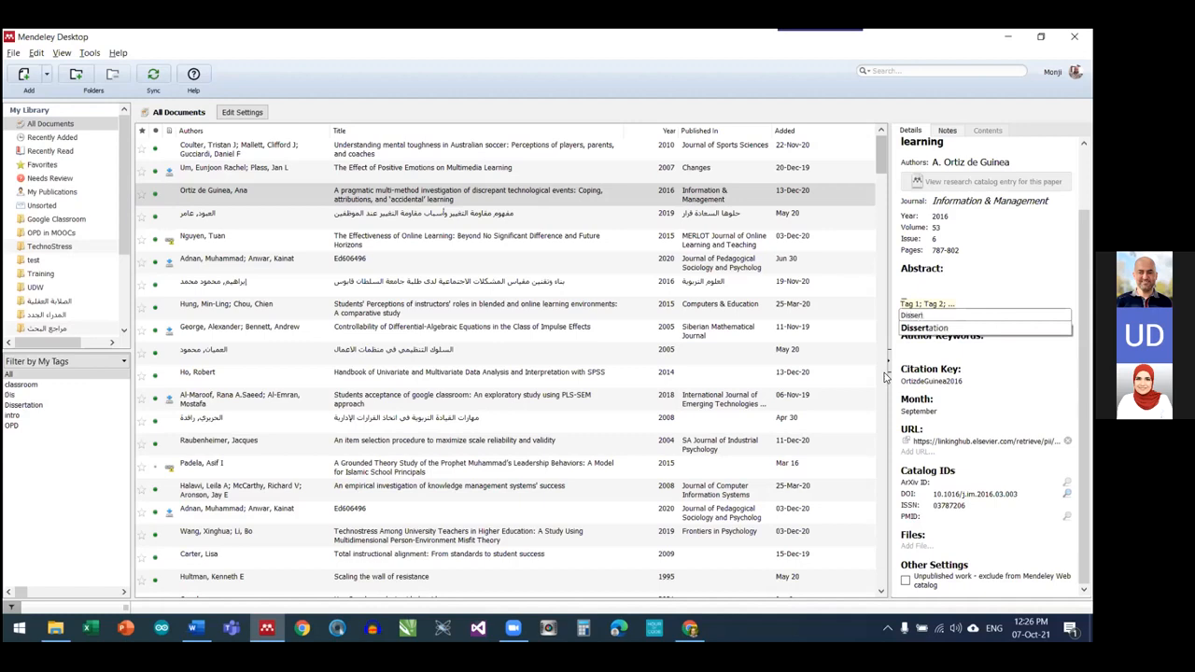
pyautogui.write('ation')
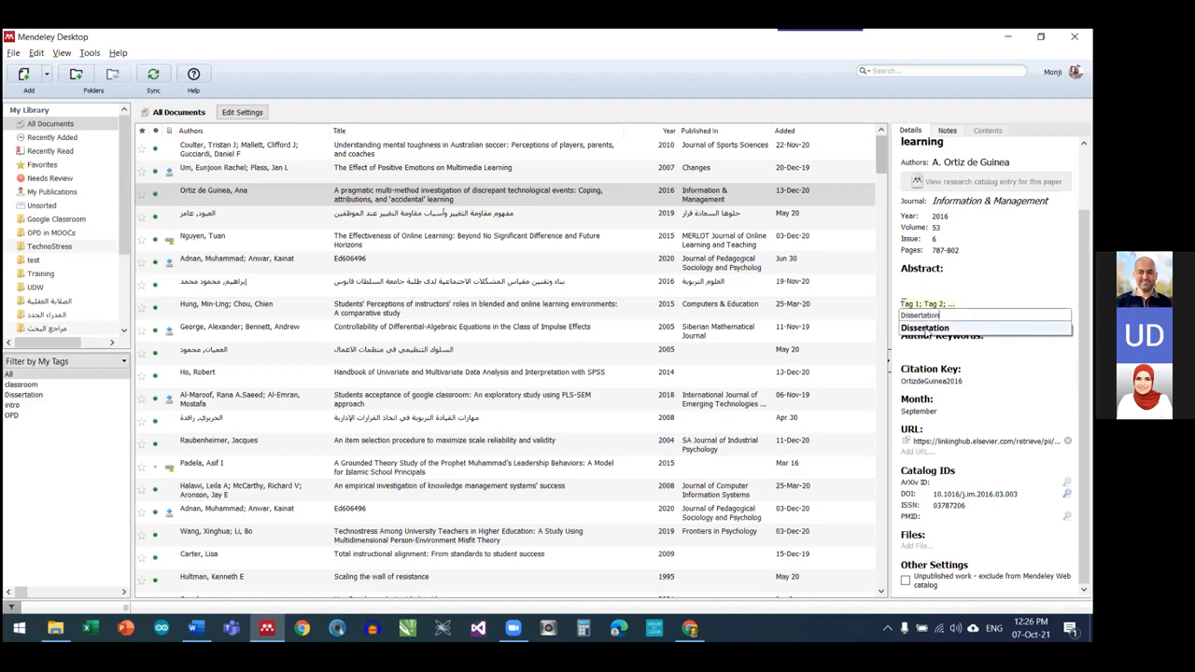
pyautogui.click(926, 329)
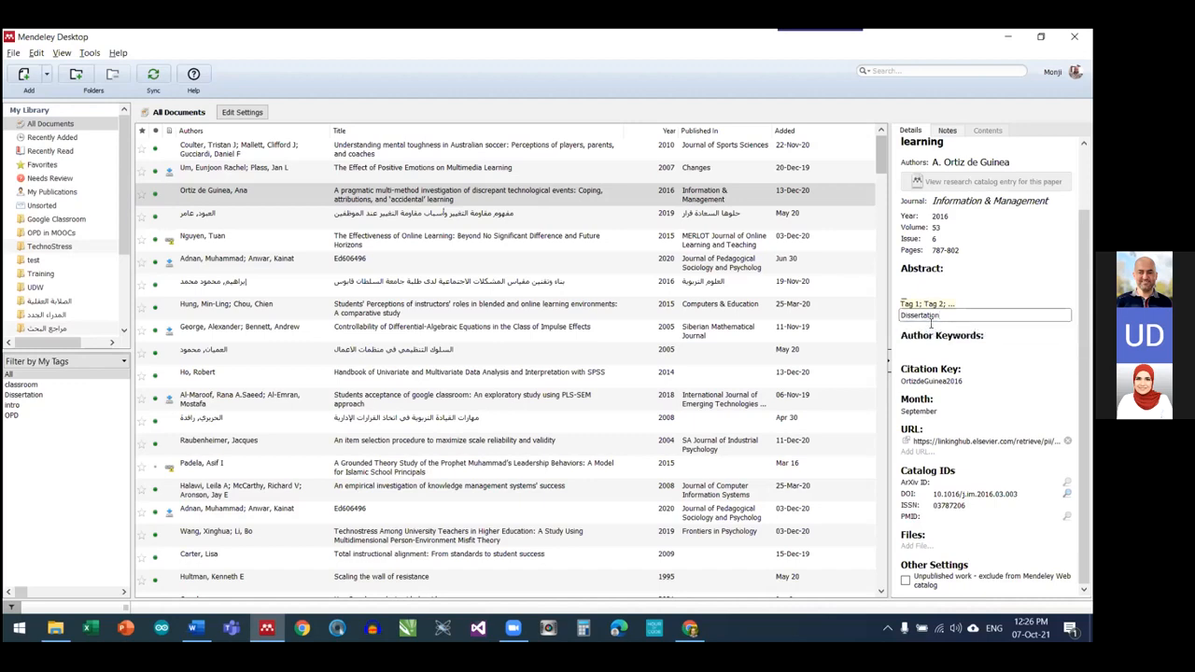
pyautogui.click(259, 324)
# Show only the documents tagged Dissertation, view the details of the tagged articles and clear the filter
pyautogui.click(20, 395)
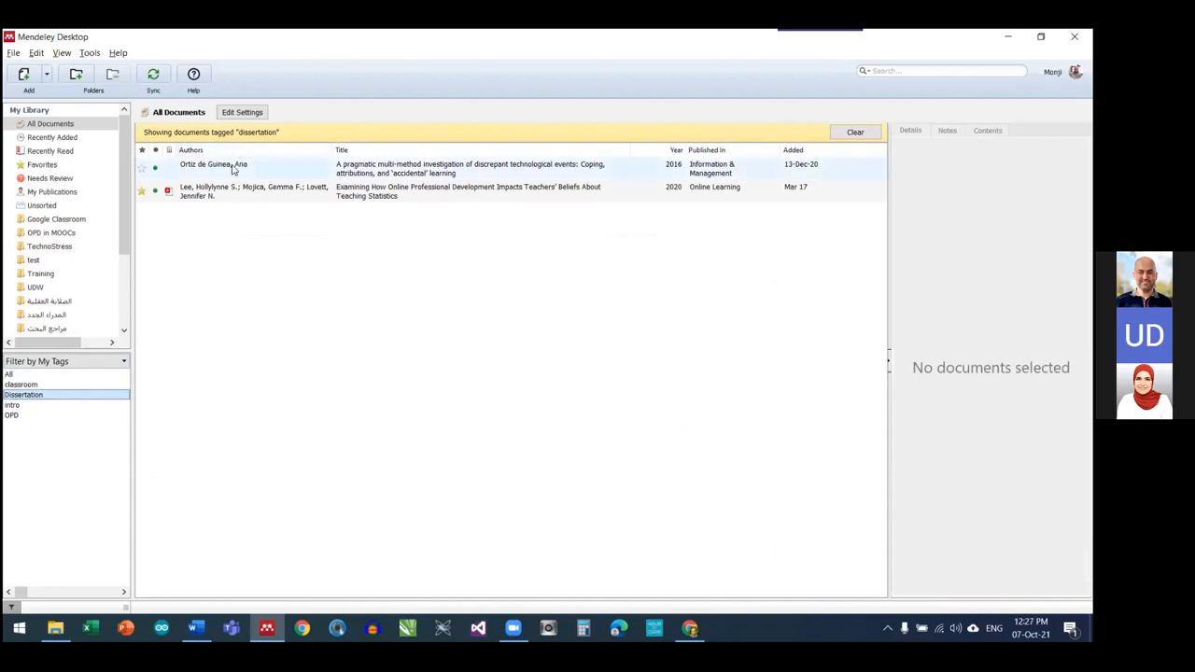
pyautogui.click(221, 169)
pyautogui.click(212, 189)
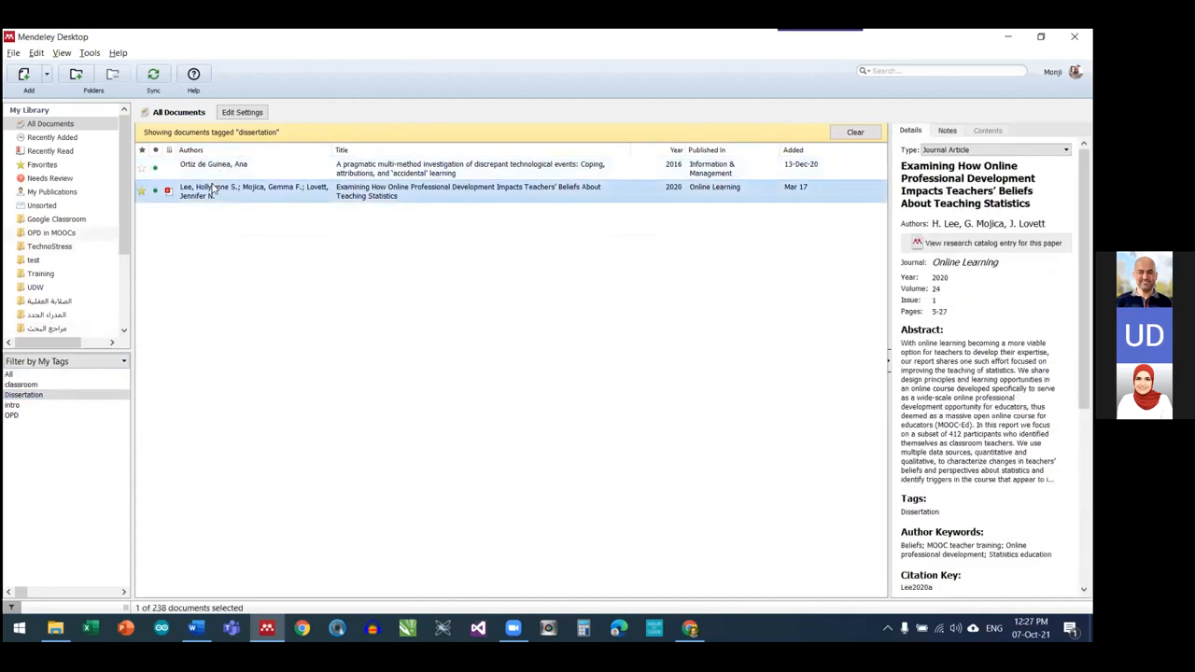
pyautogui.click(515, 308)
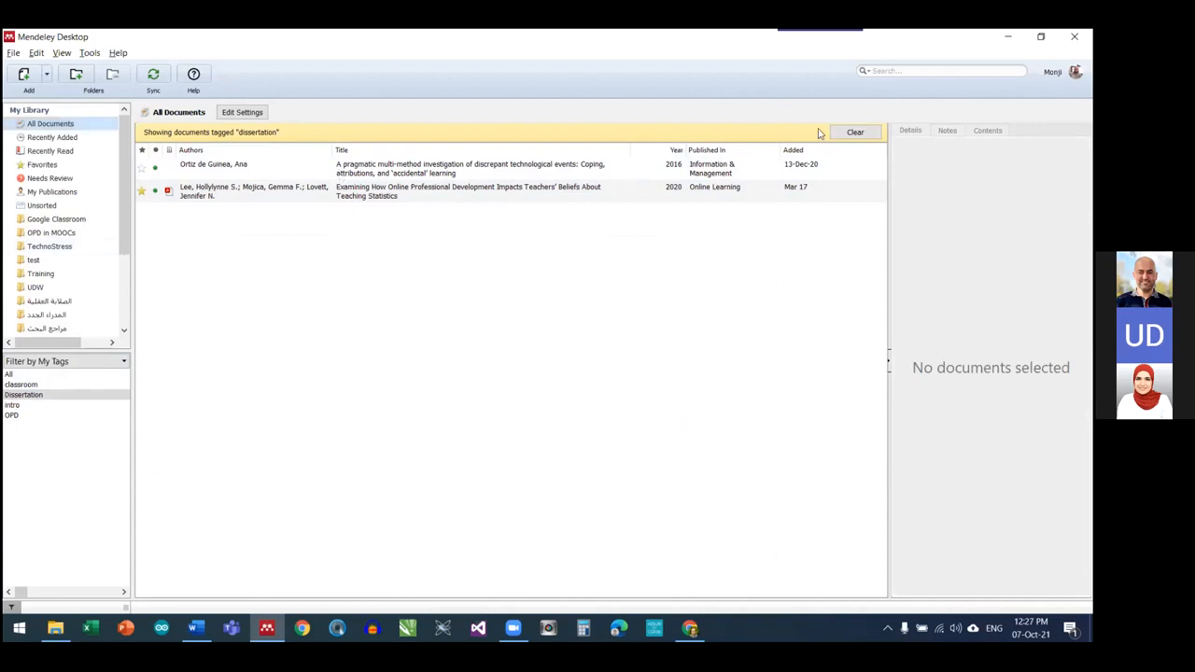
pyautogui.click(855, 131)
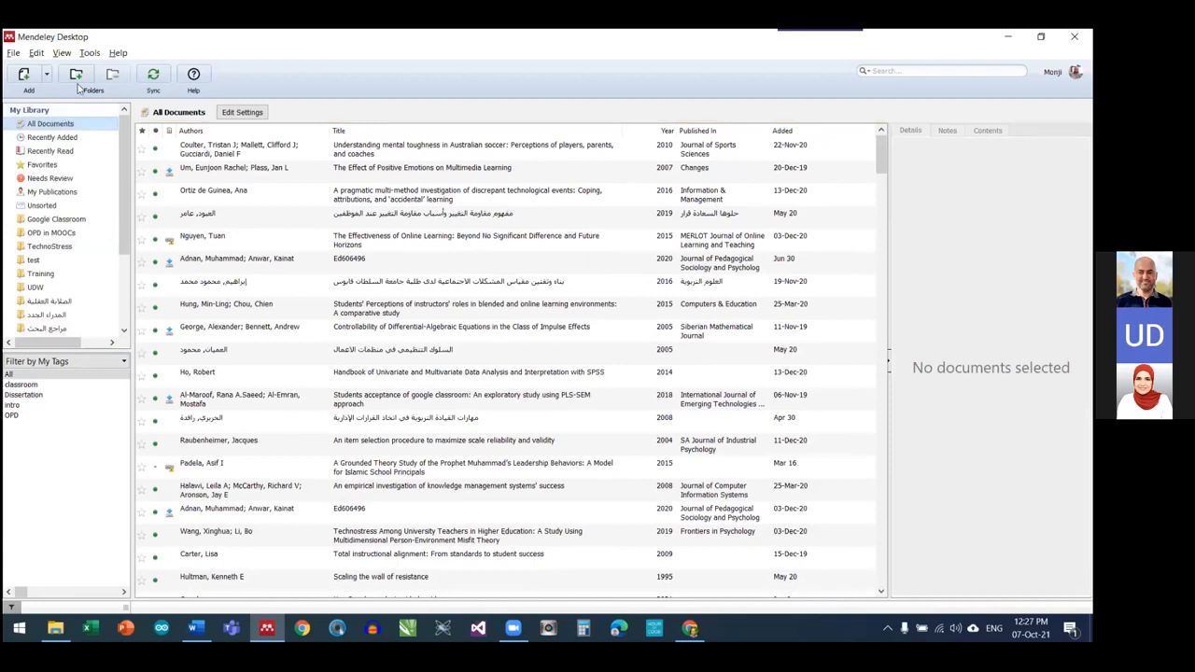
# Check the library for duplicates and inspect the duplicate sets for "Technostress: The human cost of the computer revolution" and "Preventing Technostress Through Positive Technology"
pyautogui.click(90, 53)
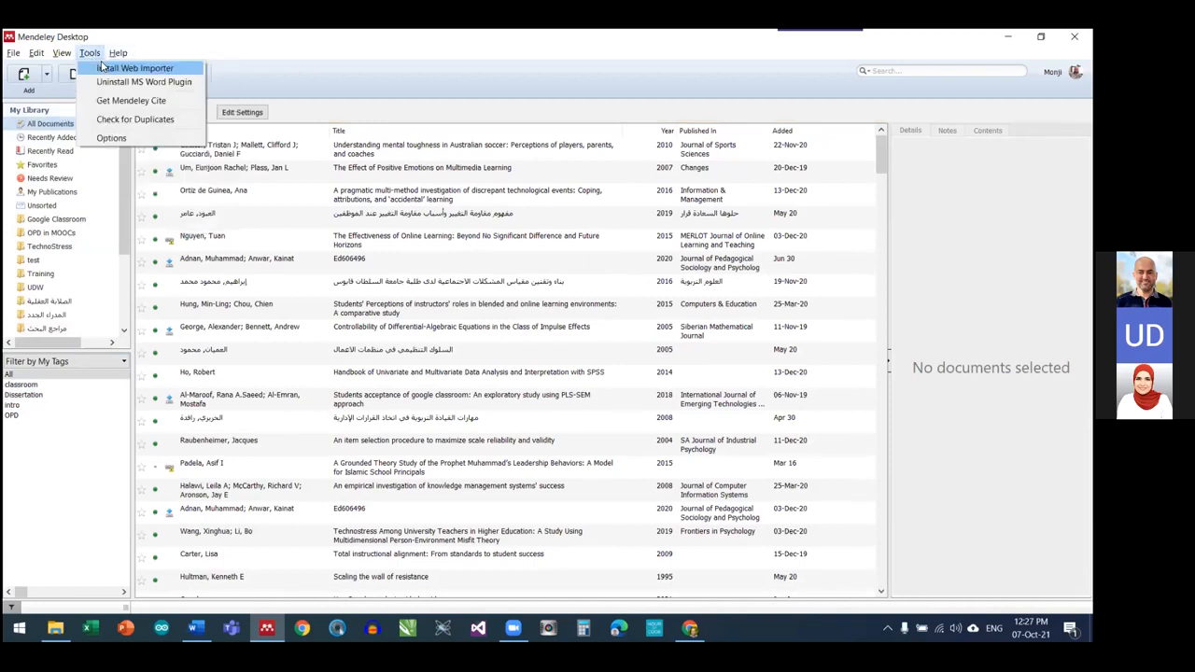
pyautogui.click(180, 120)
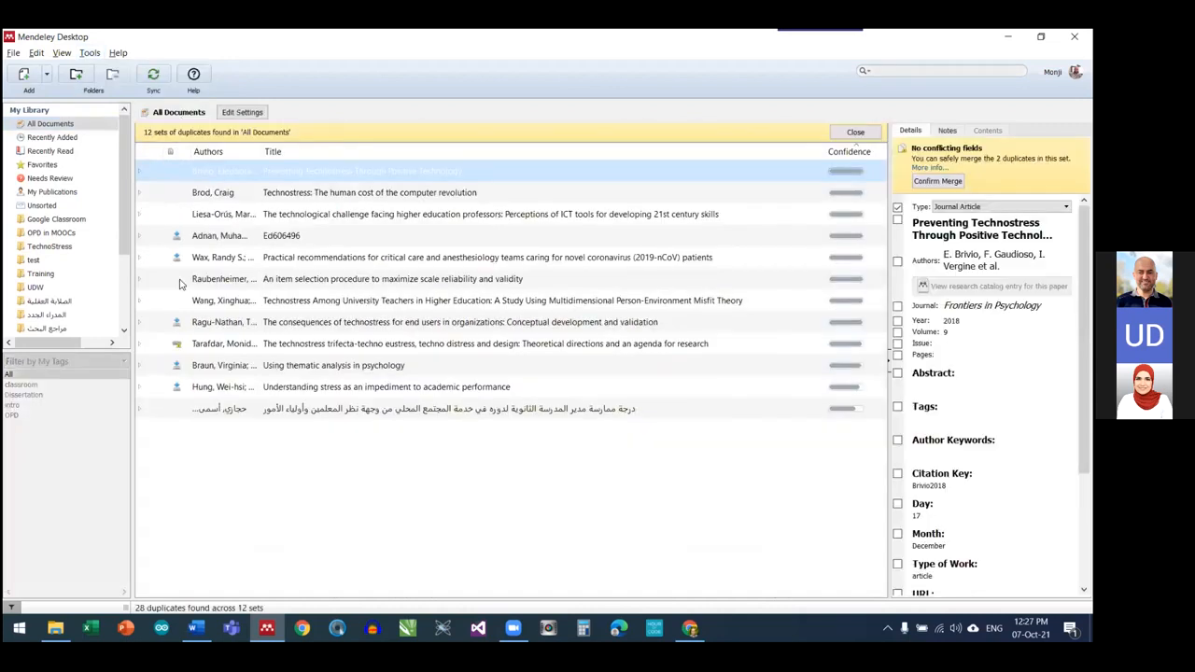
pyautogui.click(277, 194)
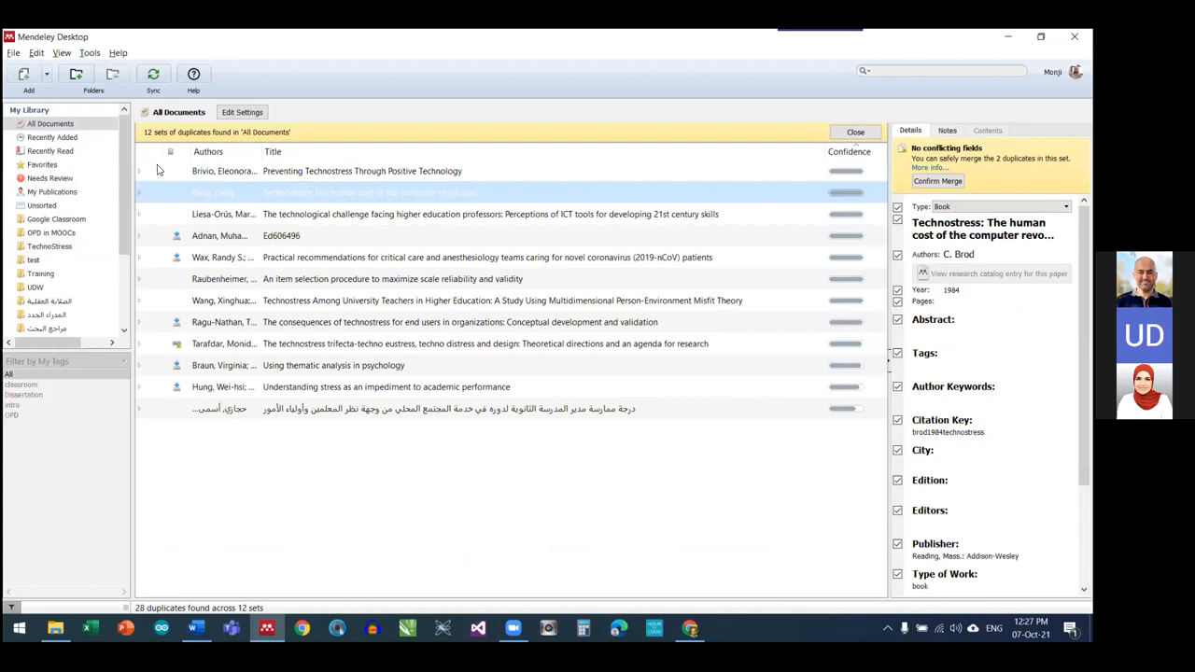
pyautogui.click(210, 177)
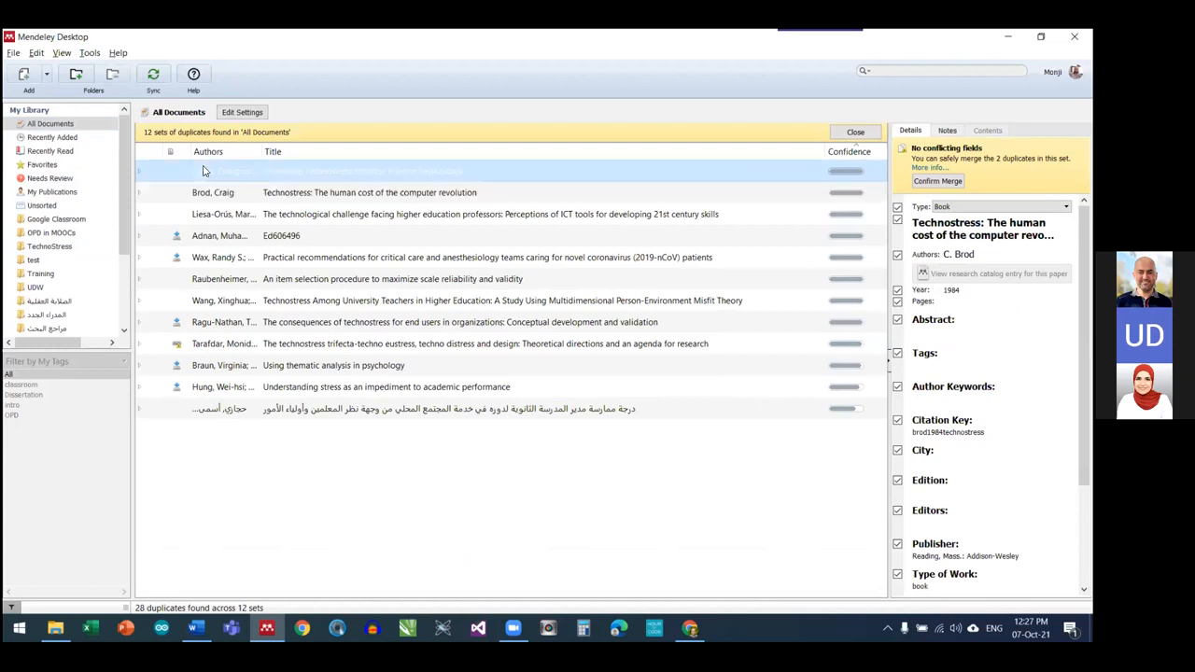
# Compare the details of the two duplicate entries for "Preventing Technostress Through Positive Technology"
pyautogui.click(140, 174)
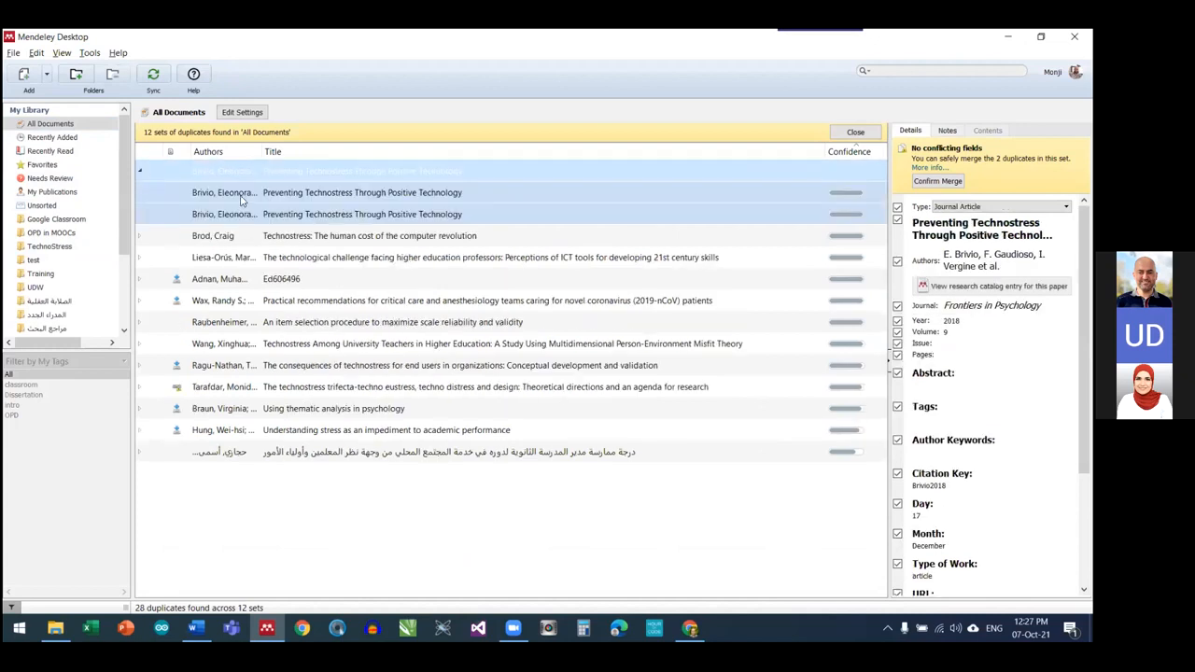
pyautogui.click(407, 195)
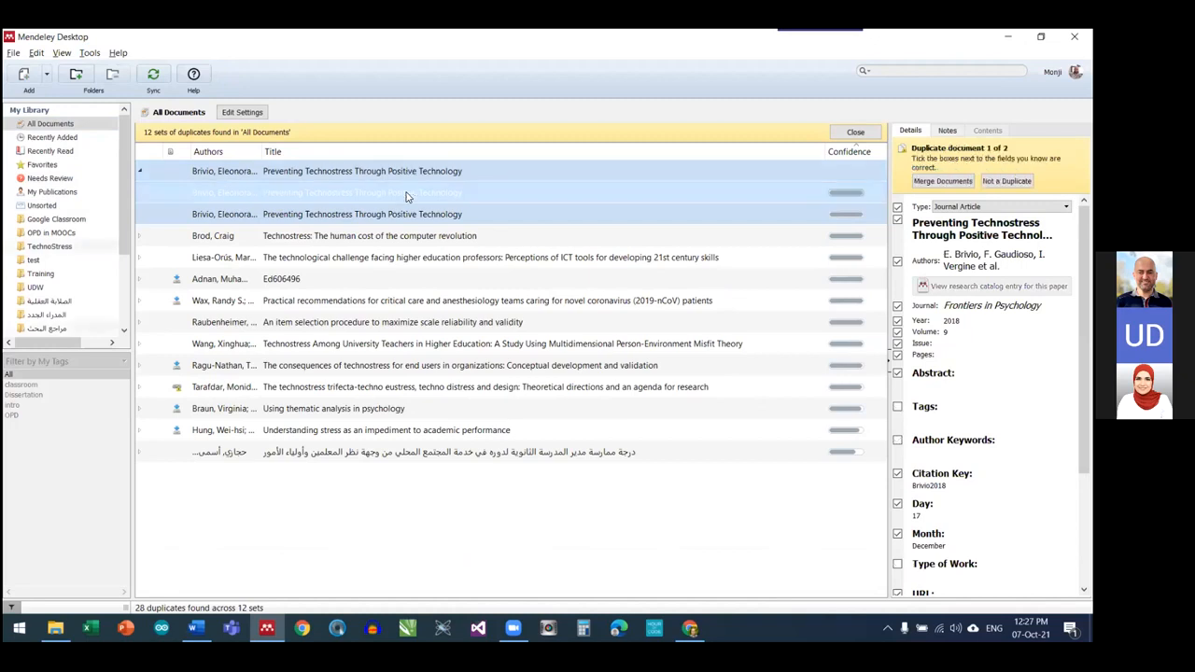
pyautogui.click(402, 214)
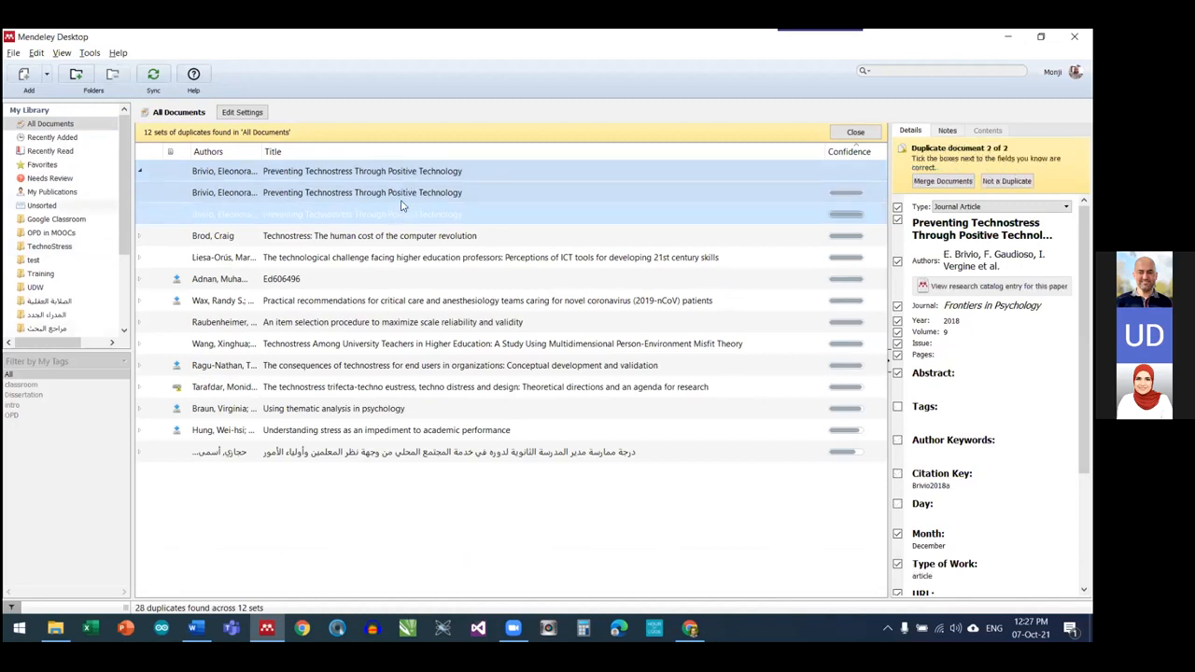
pyautogui.click(402, 200)
pyautogui.click(400, 176)
pyautogui.click(396, 193)
pyautogui.click(390, 215)
pyautogui.click(394, 196)
pyautogui.click(396, 214)
pyautogui.click(396, 196)
pyautogui.click(395, 215)
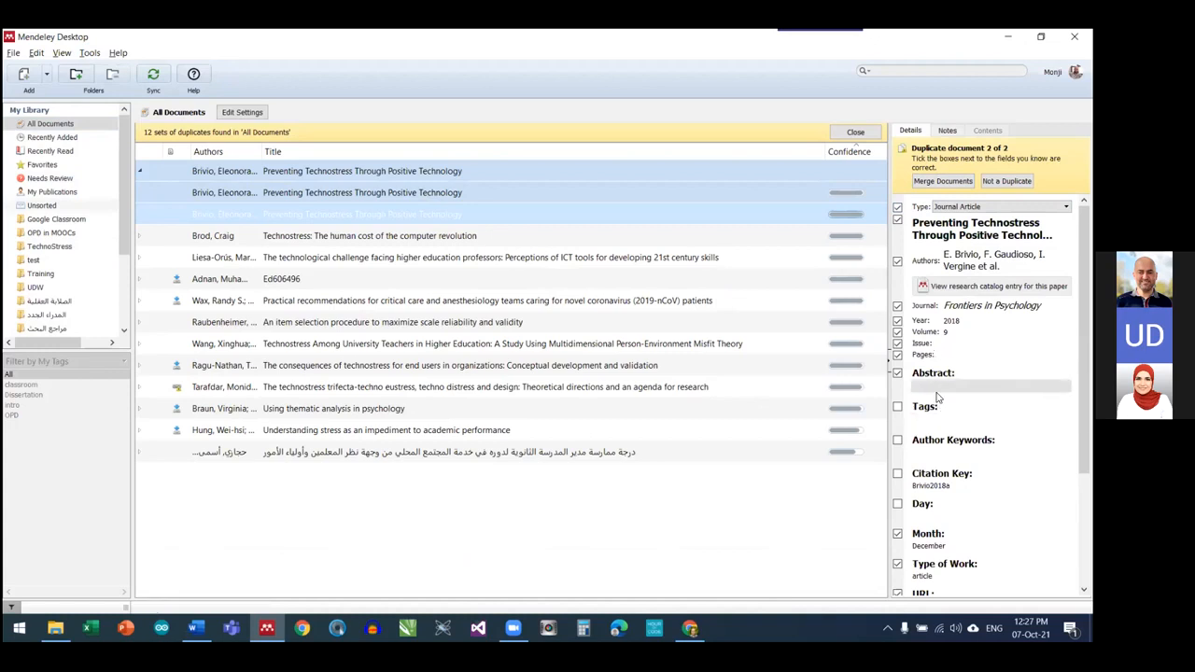
# Review the field selections of the second duplicate and merge both entries for "Preventing Technostress Through Positive Technology"
pyautogui.scroll(-4, 915, 420)
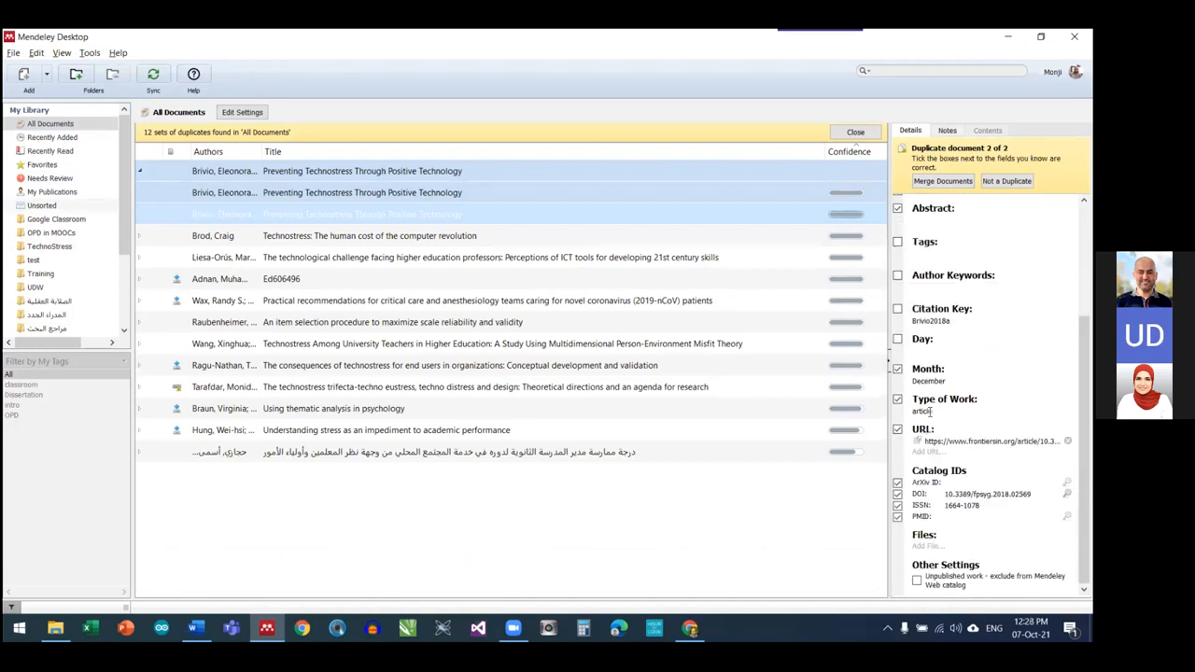
pyautogui.click(898, 370)
pyautogui.click(897, 370)
pyautogui.scroll(3, 944, 480)
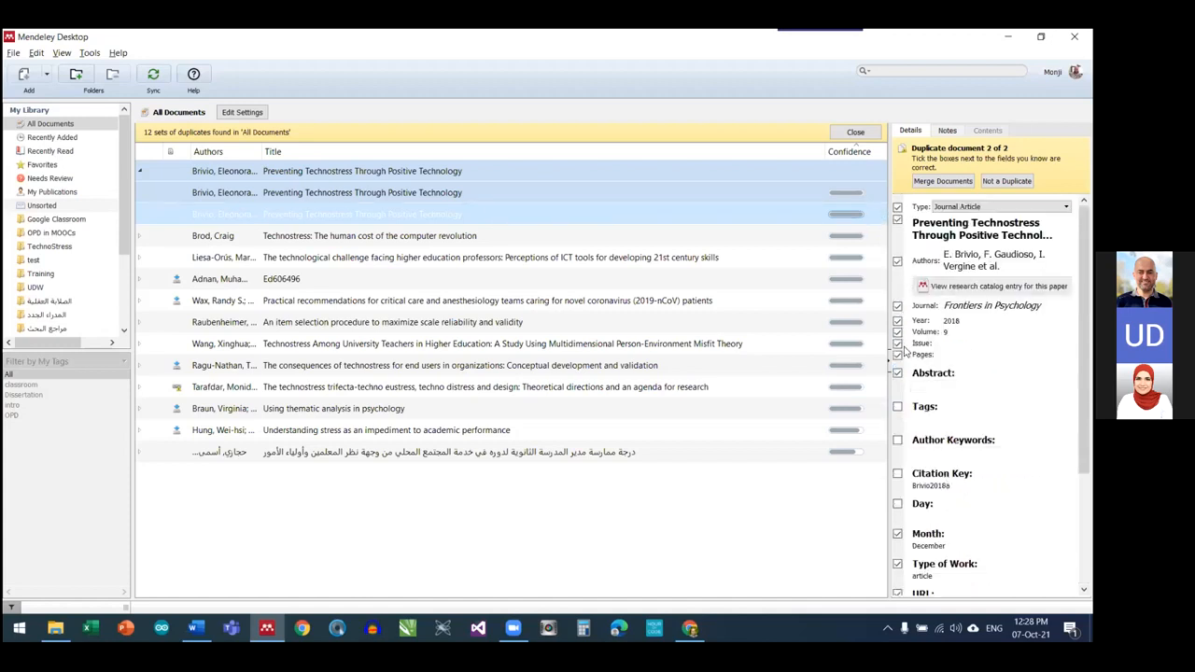
pyautogui.click(942, 183)
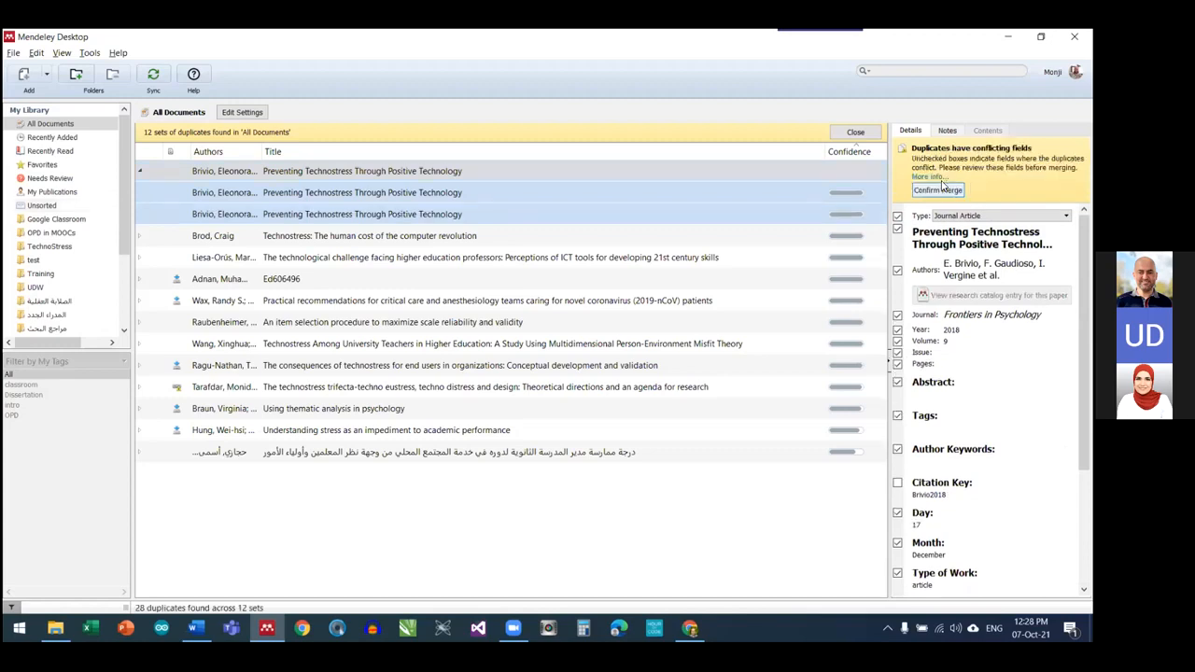
pyautogui.click(938, 190)
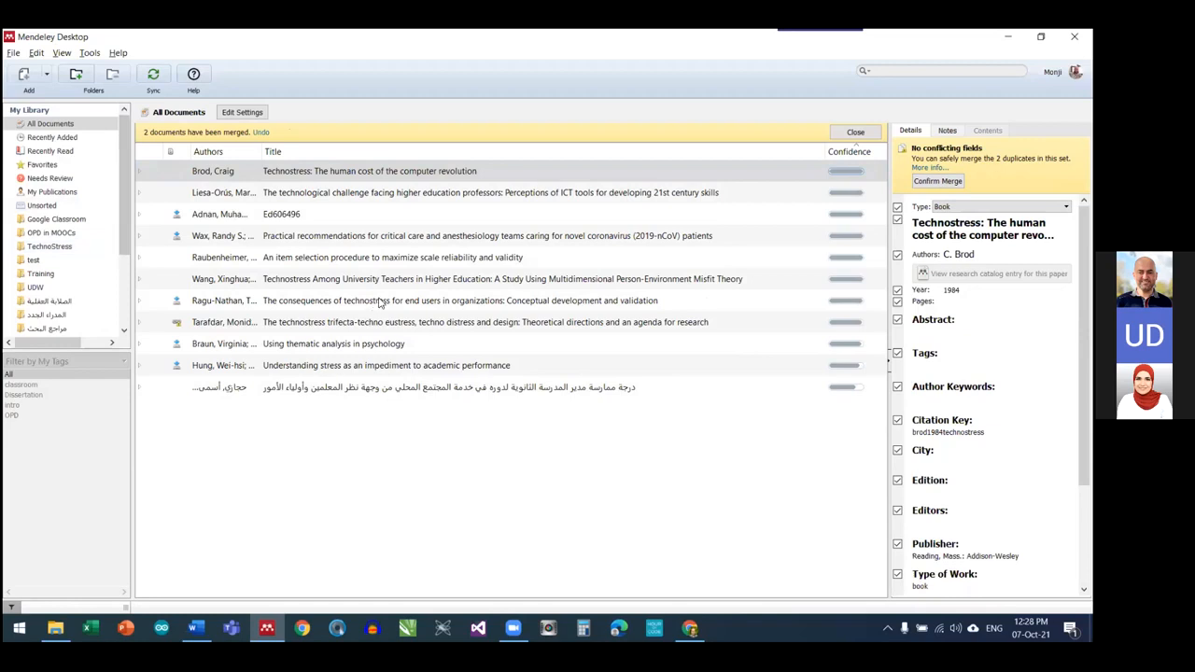
# Look through several remaining duplicate sets and merge the set "Technostress: The human cost of the computer revolution"
pyautogui.click(524, 213)
pyautogui.click(521, 235)
pyautogui.click(481, 322)
pyautogui.click(471, 366)
pyautogui.click(485, 171)
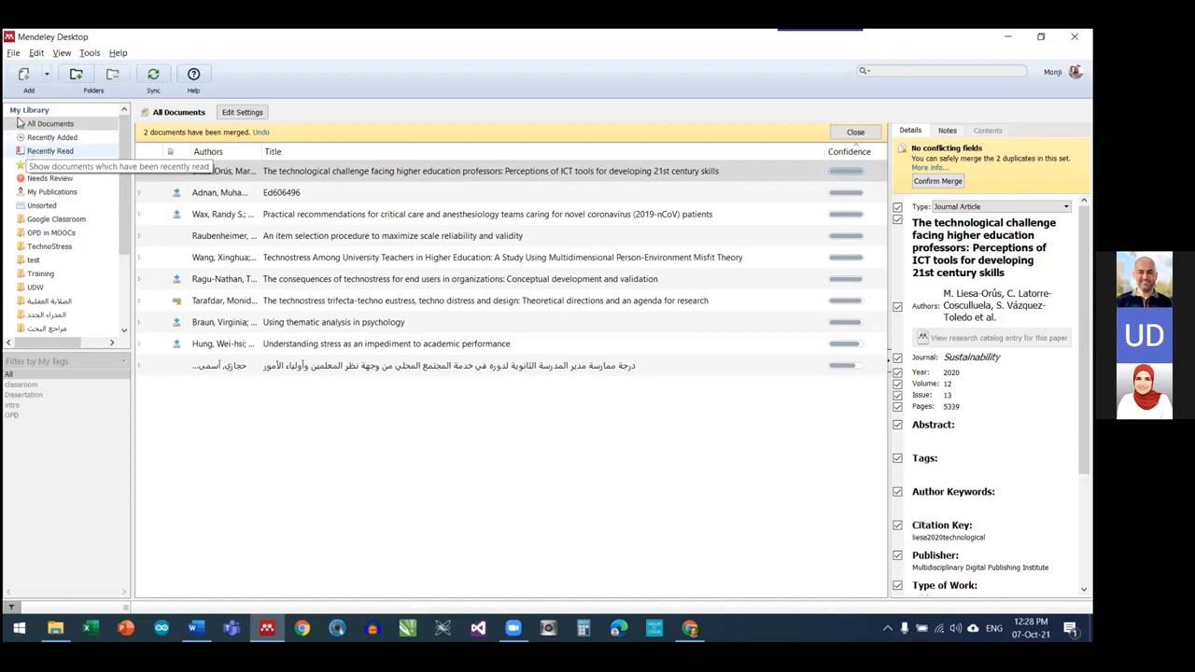
# View the Mendeley Web Importer page and its Chrome extension listing, close that page and return to Mendeley Desktop
pyautogui.click(89, 53)
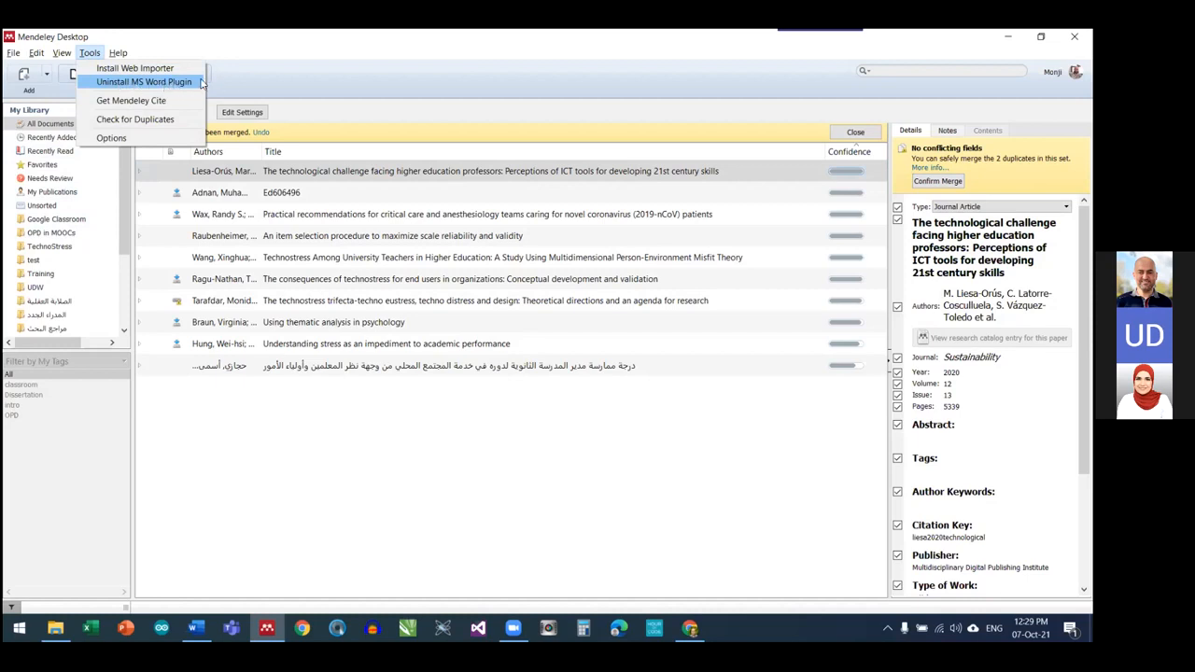
pyautogui.click(588, 292)
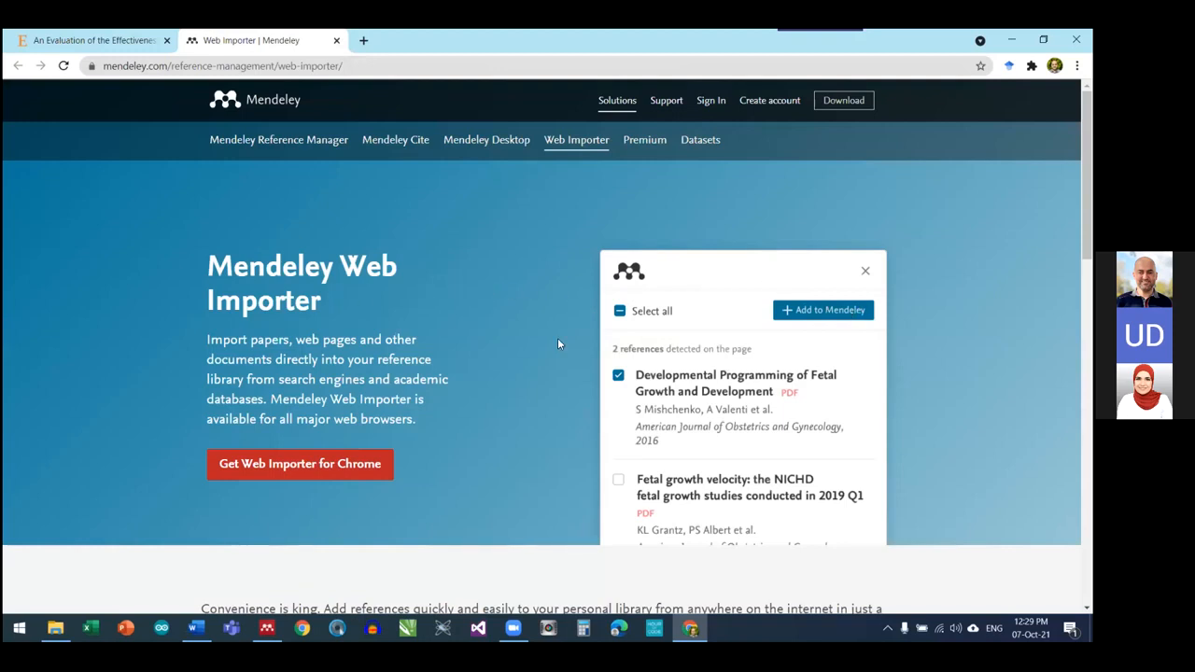
pyautogui.click(269, 466)
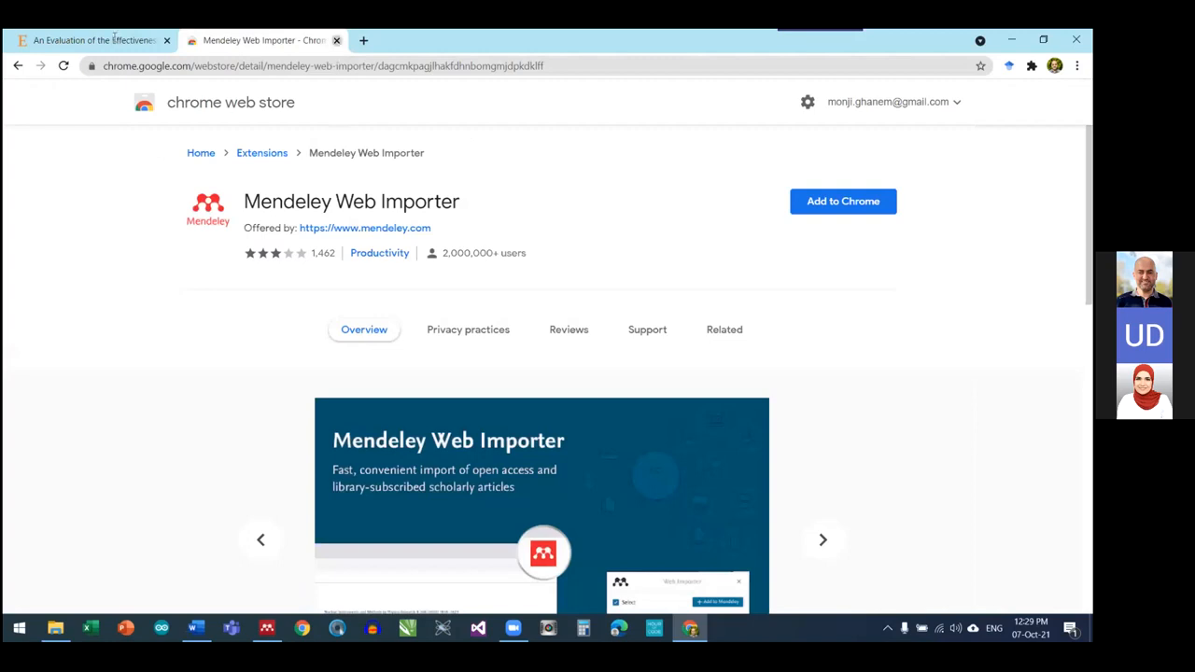
pyautogui.click(336, 40)
pyautogui.hotkey('alt', 'Tab')
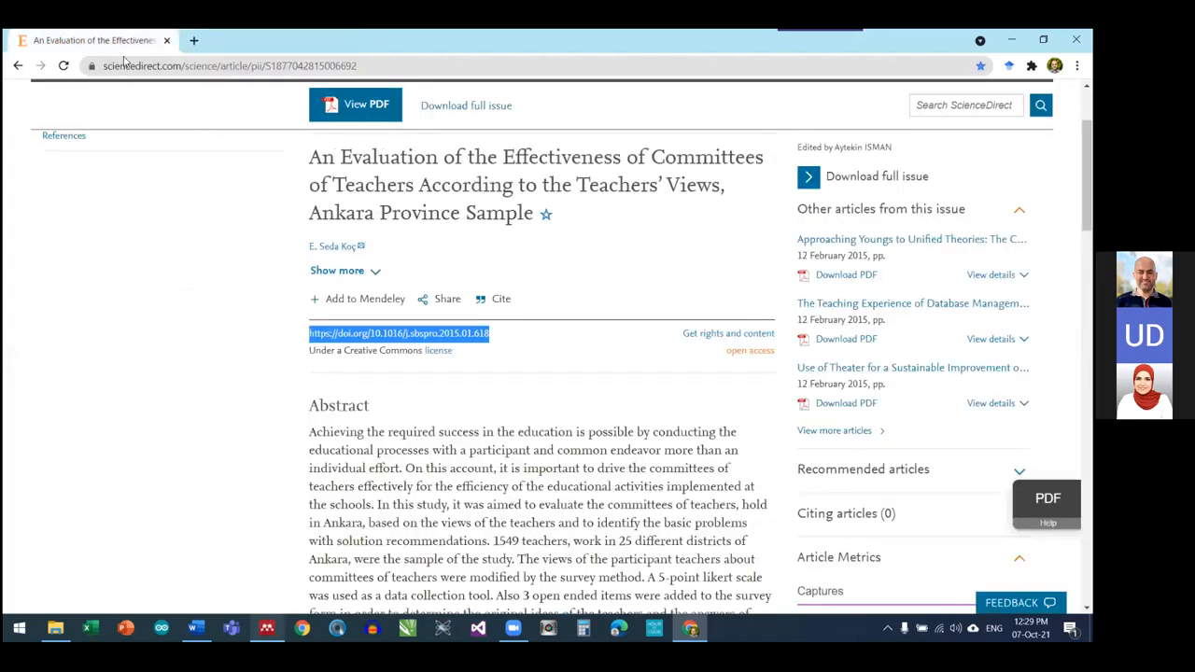
# Switch to the blank Word document and show the Mendeley citation commands among its reference tools
pyautogui.click(90, 53)
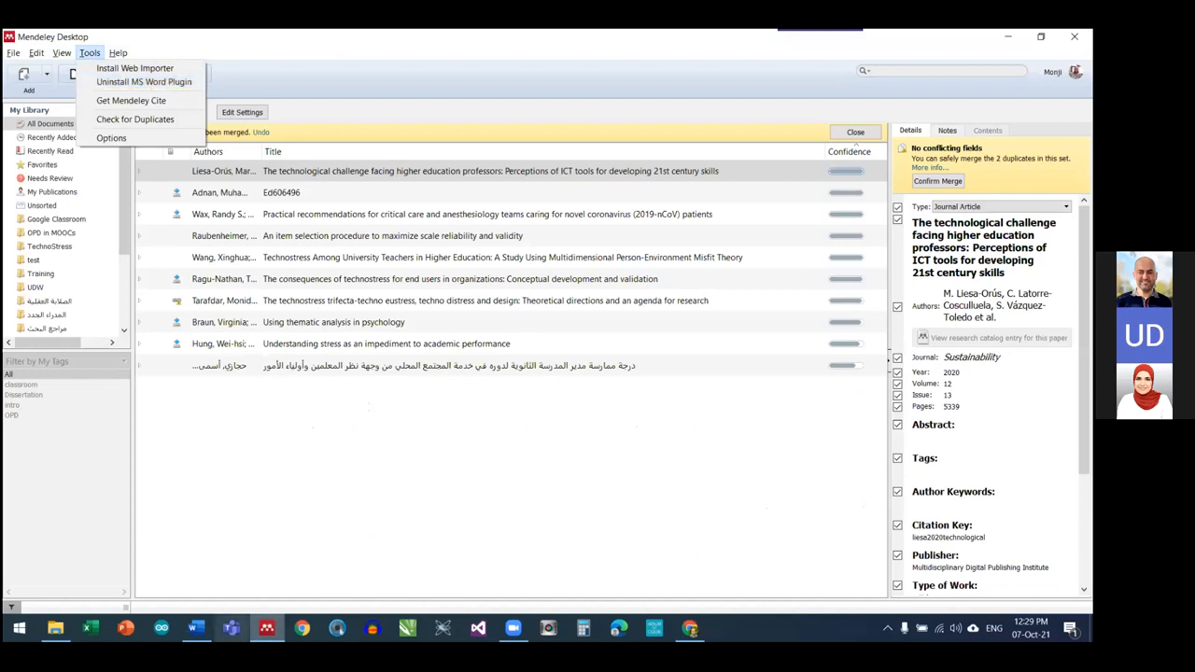
pyautogui.moveTo(195, 627)
pyautogui.click(177, 560)
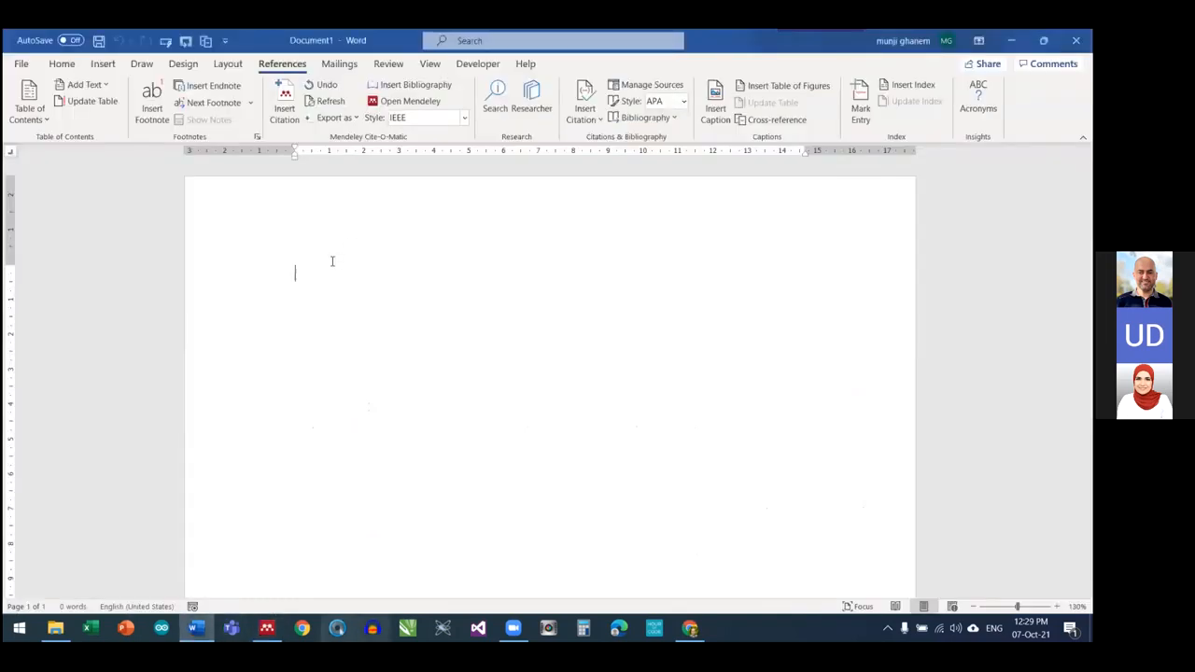
pyautogui.hotkey('ctrl', 'a')
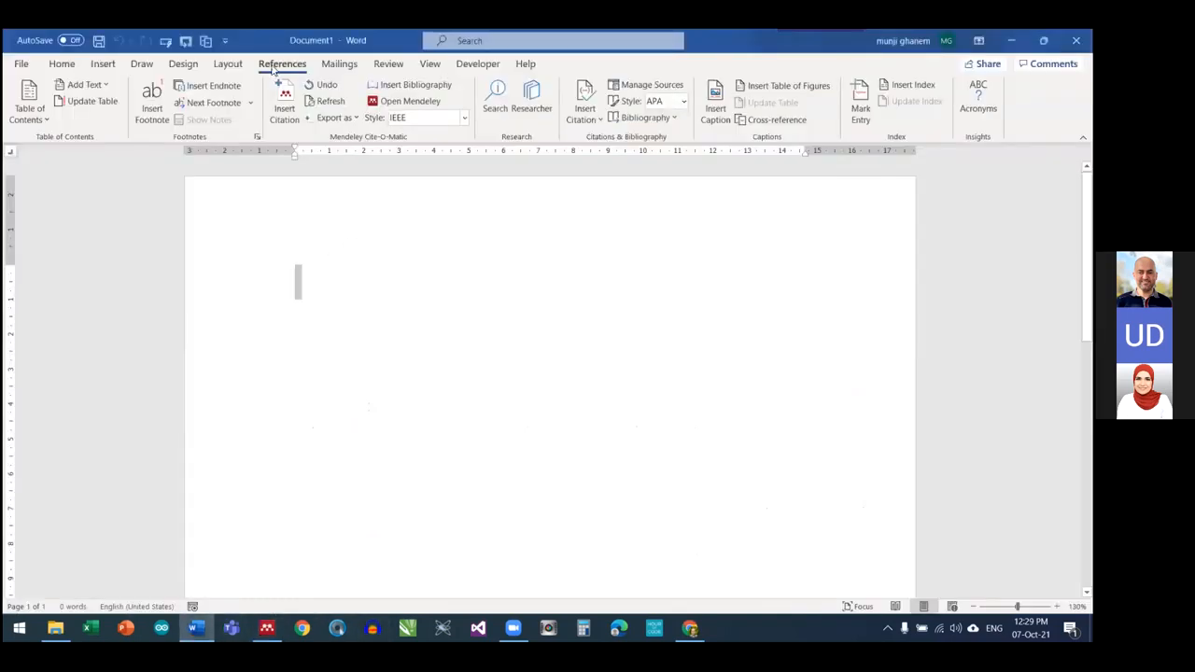
pyautogui.click(62, 64)
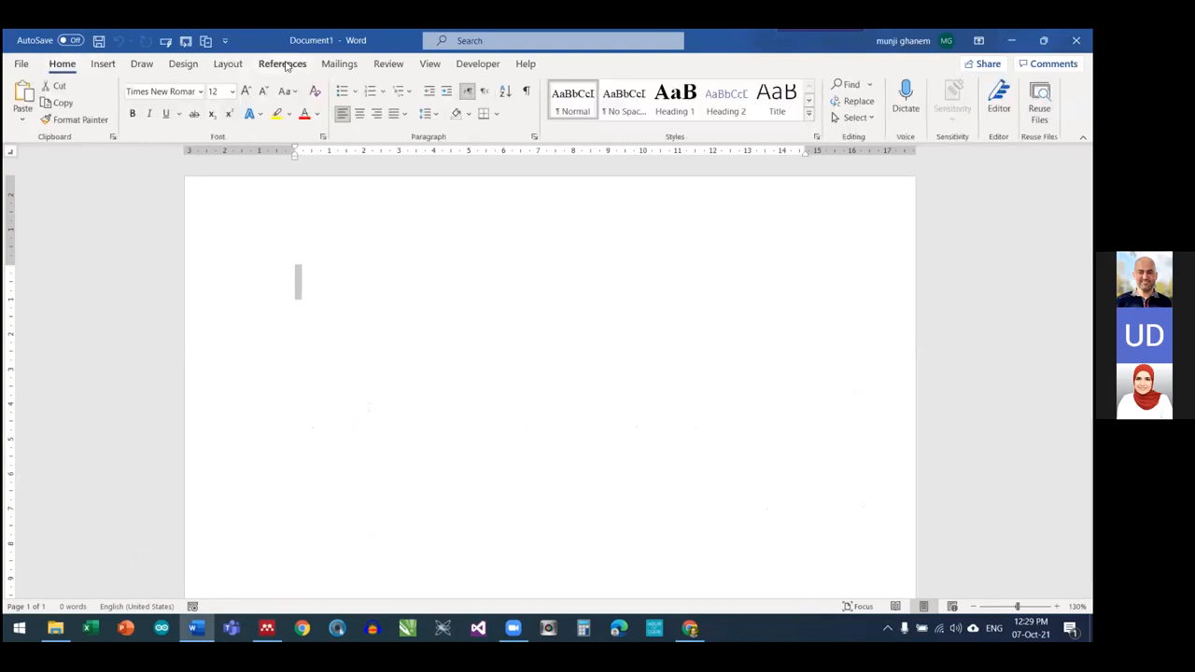
pyautogui.click(285, 63)
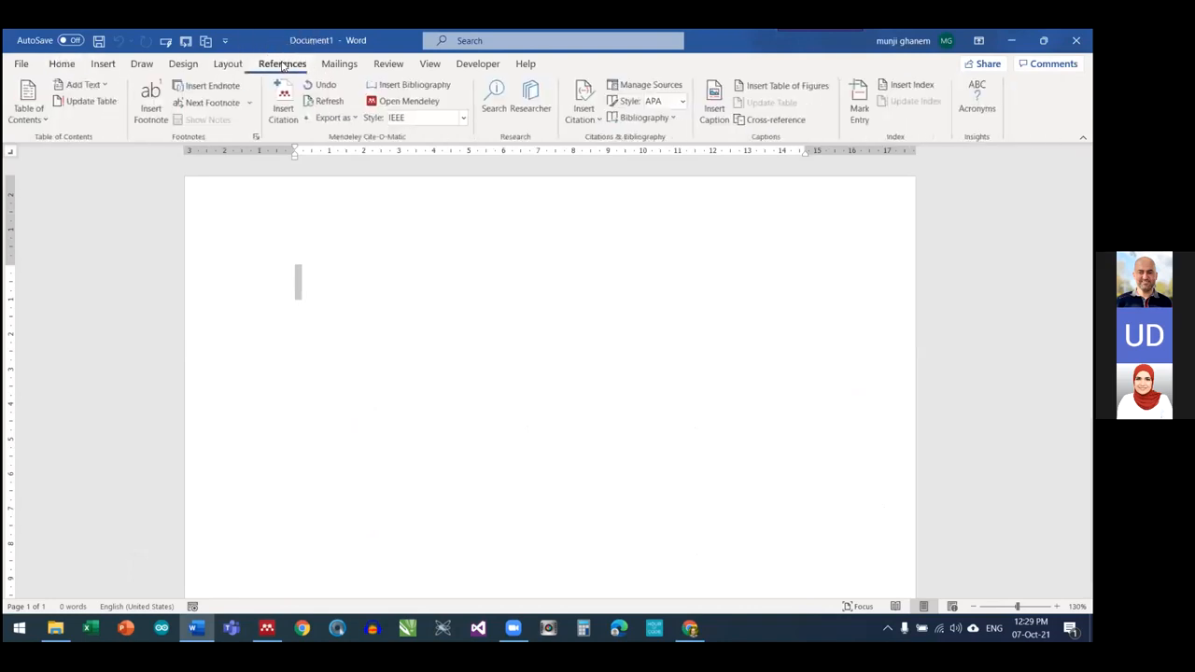
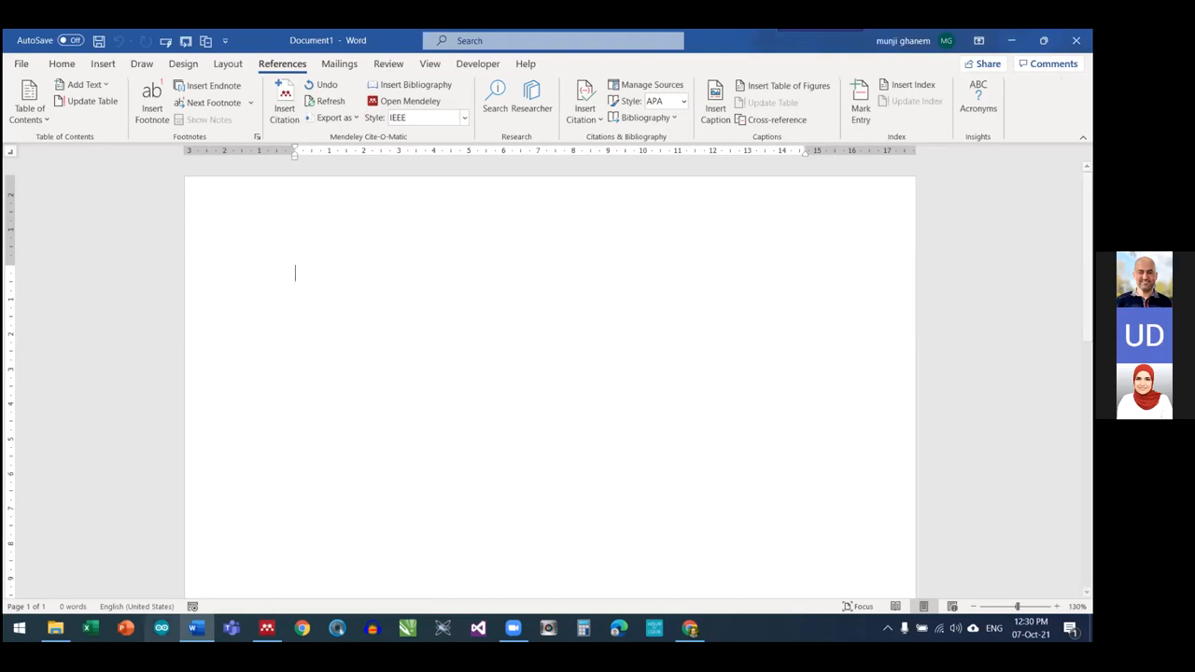
# Generate placeholder text of three paragraphs with four sentences each using =rand(3,4)
pyautogui.scroll(-1, 482, 372)
pyautogui.scroll(1, 482, 371)
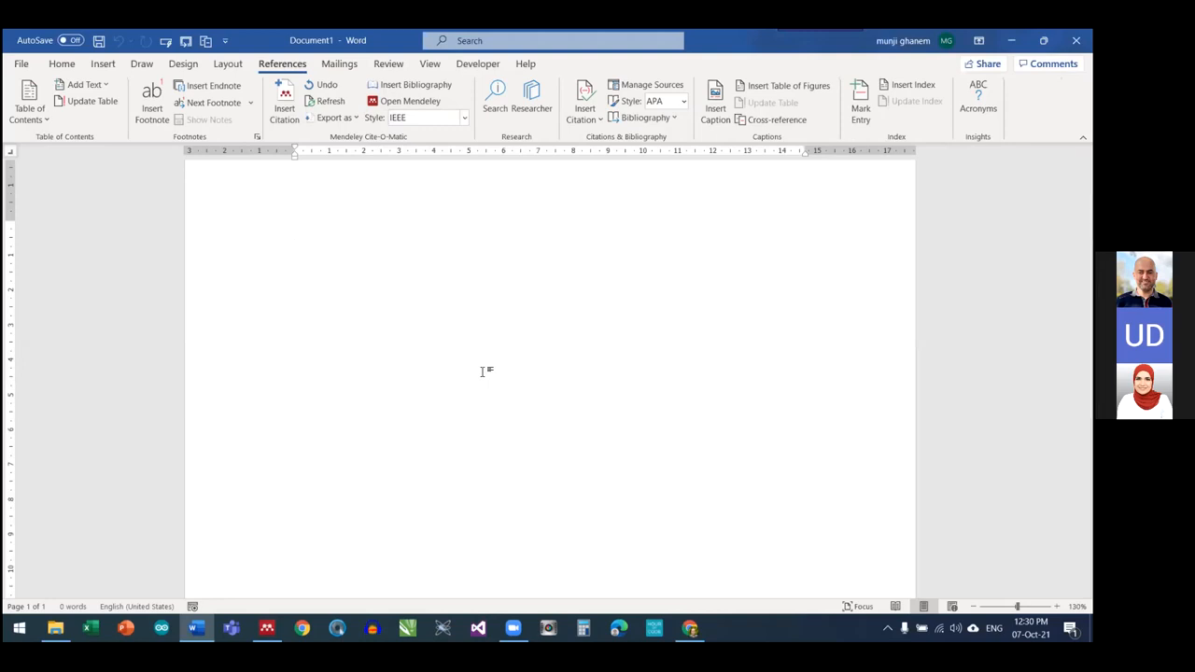
pyautogui.write('=')
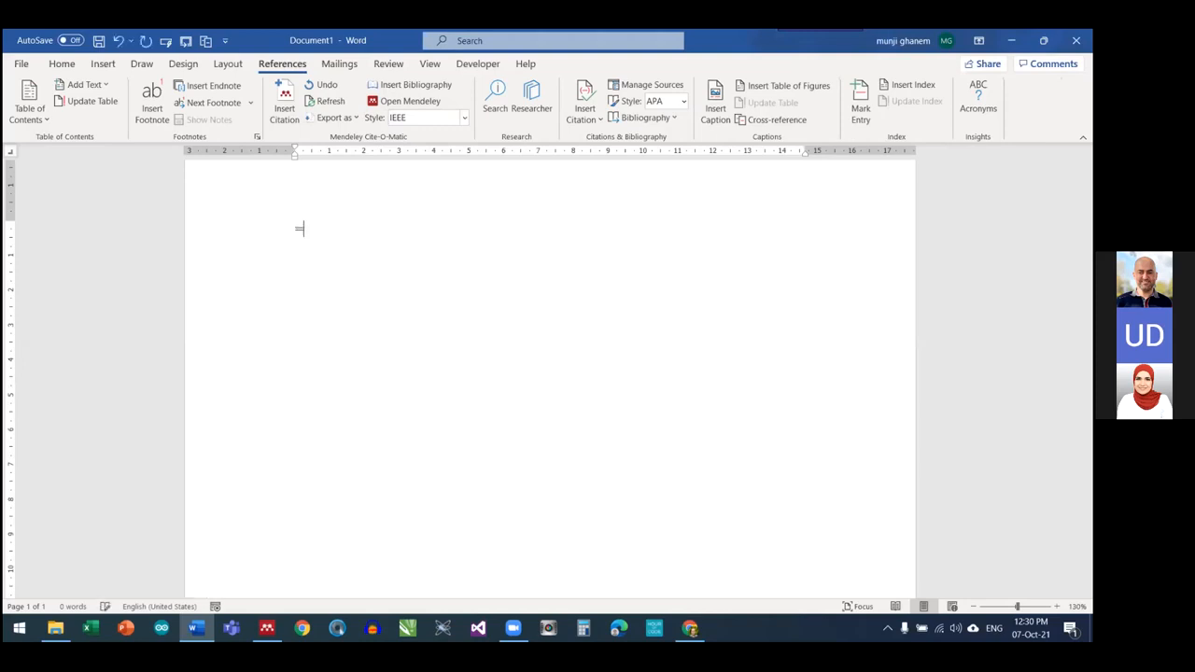
pyautogui.write('rand(')
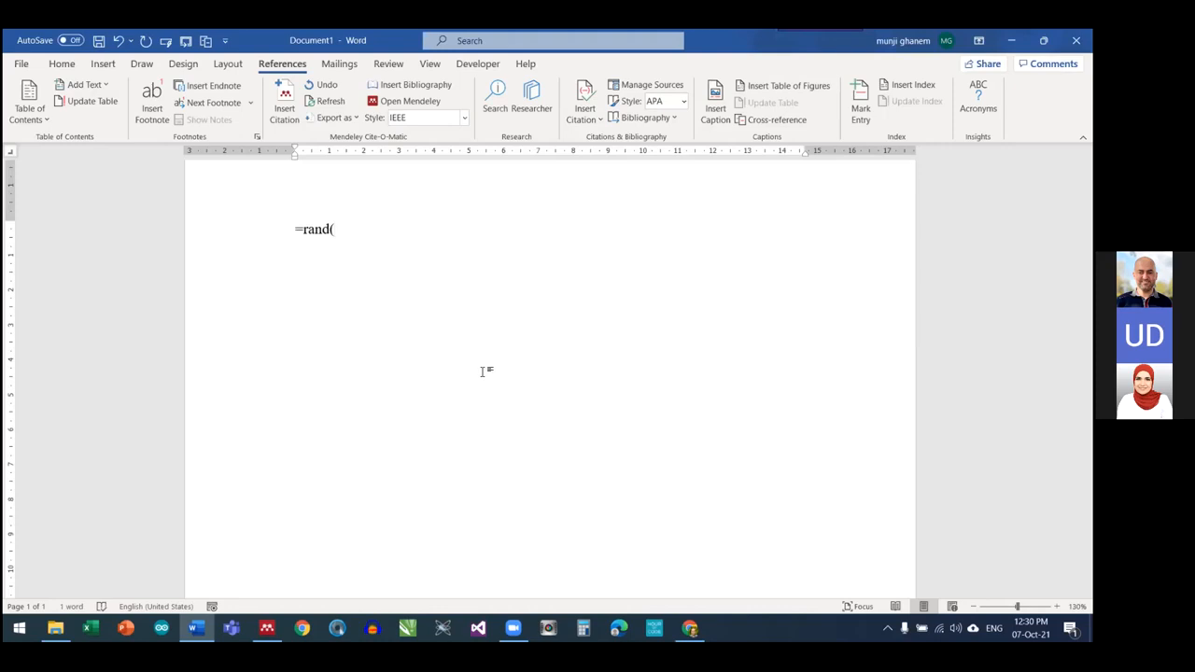
pyautogui.write('3,4)')
pyautogui.press('Return')
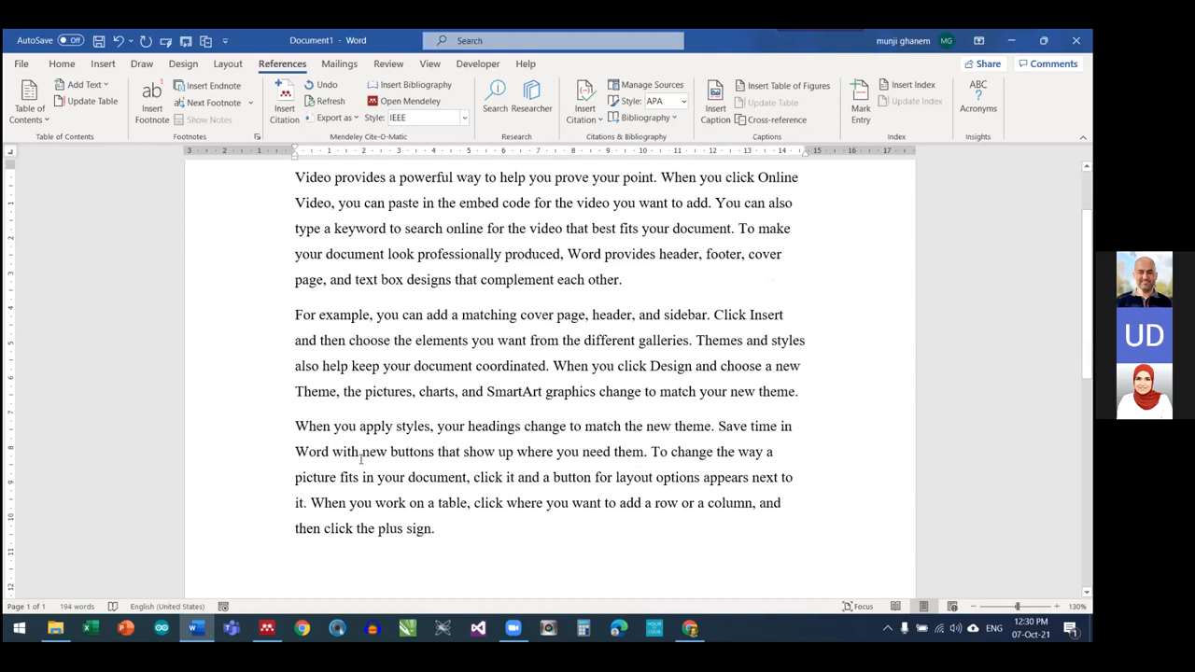
# Add a space before the full stop at the end of the first paragraph
pyautogui.scroll(1, 361, 460)
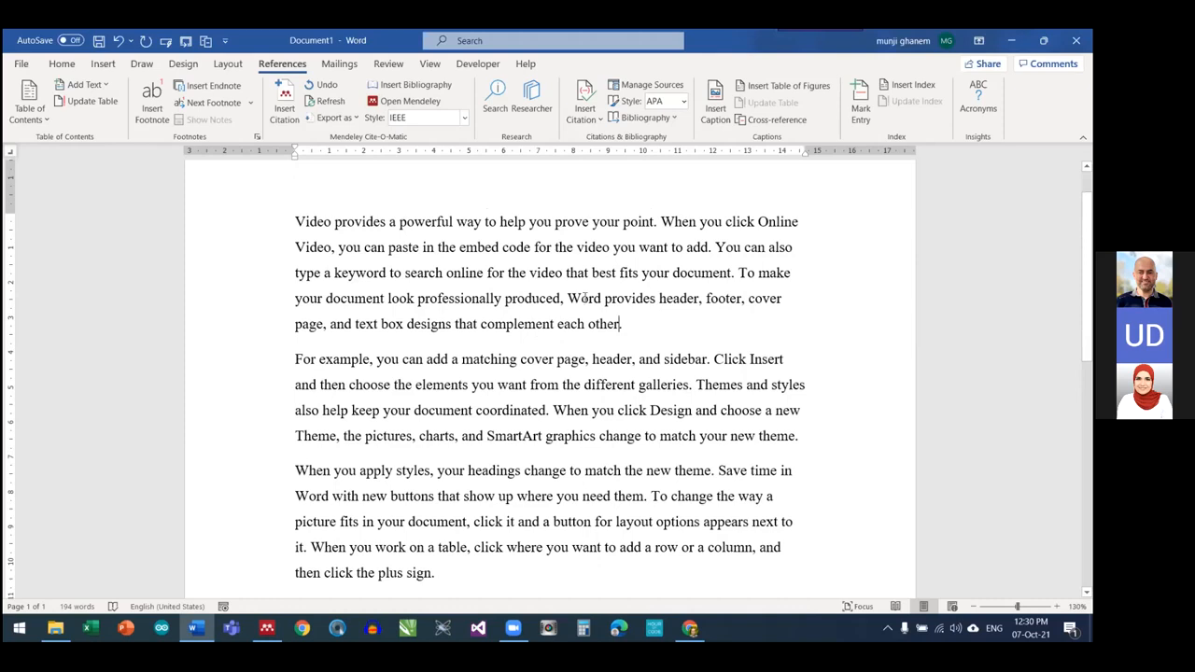
pyautogui.press('ctrl')
pyautogui.press('ctrl')
pyautogui.press('ctrl')
pyautogui.press('BackSpace')
pyautogui.write('.')
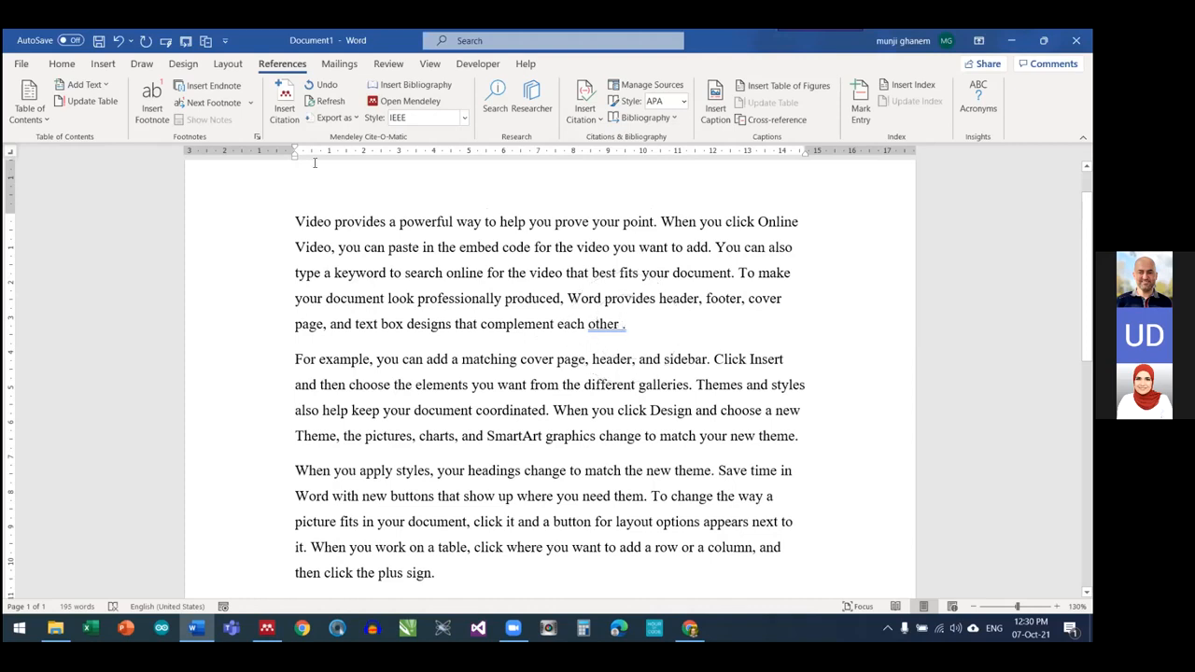
# Start a Mendeley citation, go to the Mendeley library from it and close the duplicate results
pyautogui.click(289, 101)
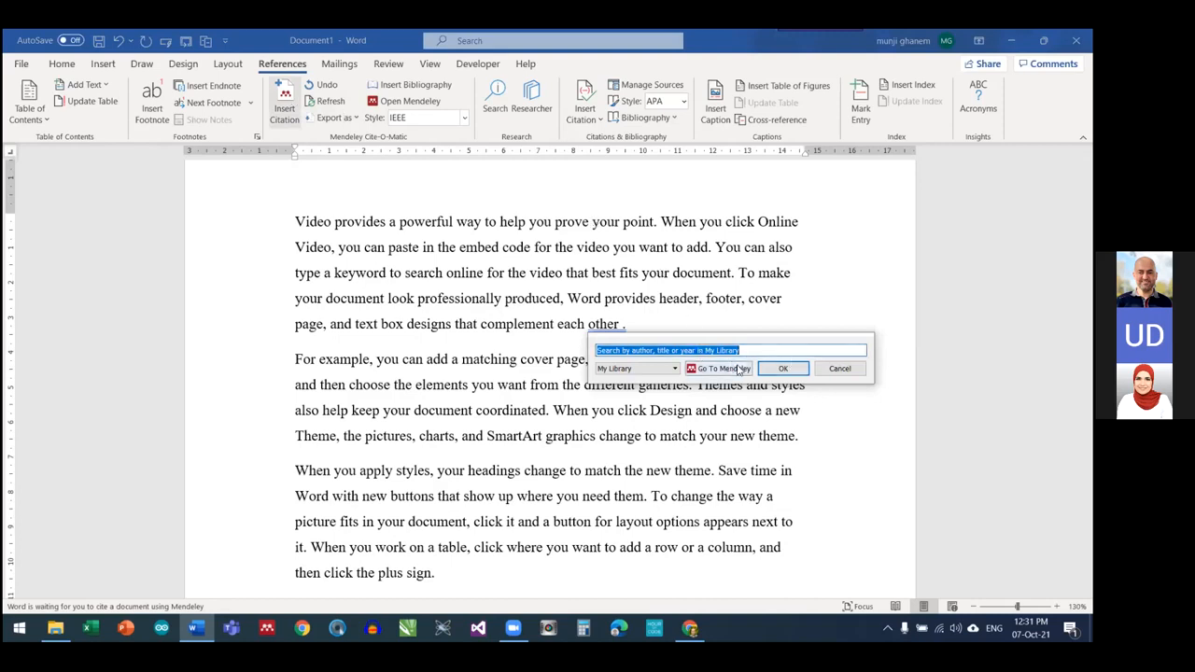
pyautogui.click(740, 369)
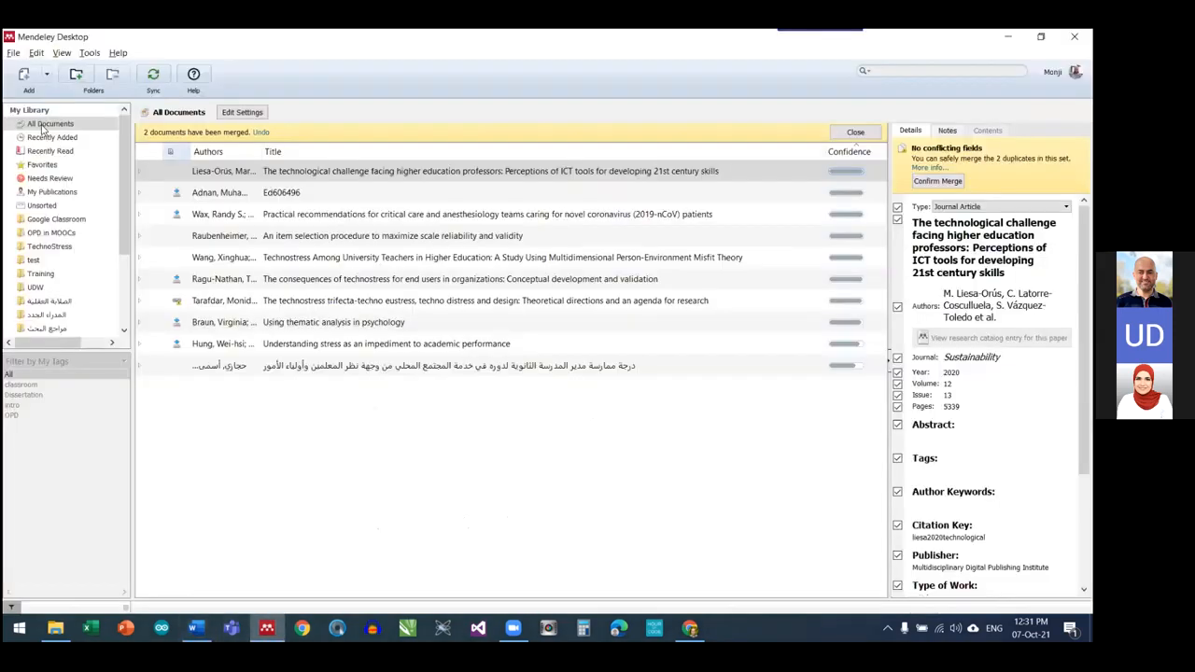
pyautogui.click(855, 131)
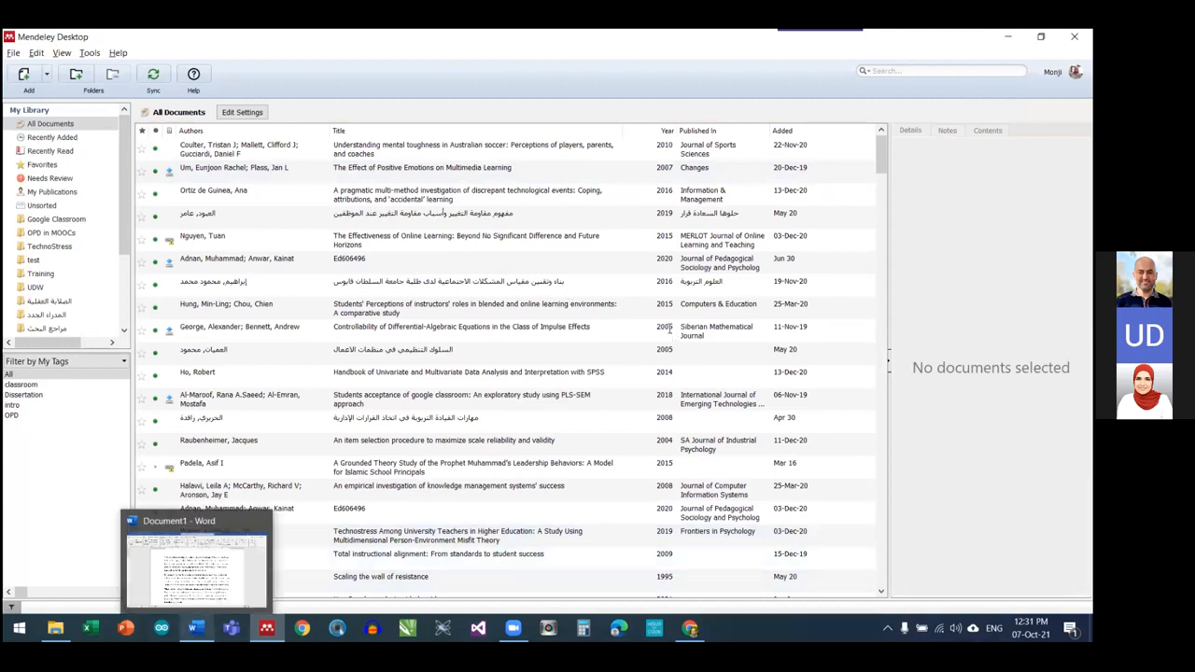
# Switch to the Word document and cite "Students acceptance of google classroom" at the first paragraph's end, searching the library for "google class"
pyautogui.click(195, 627)
pyautogui.click(624, 326)
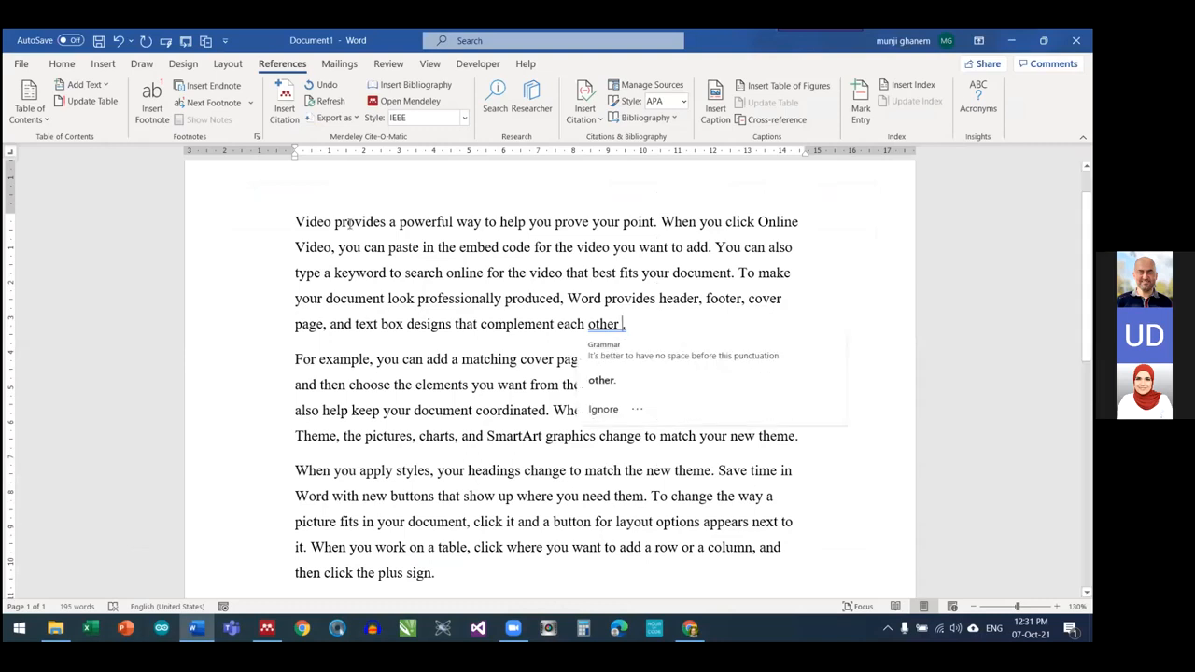
pyautogui.hotkey('alt', 'm')
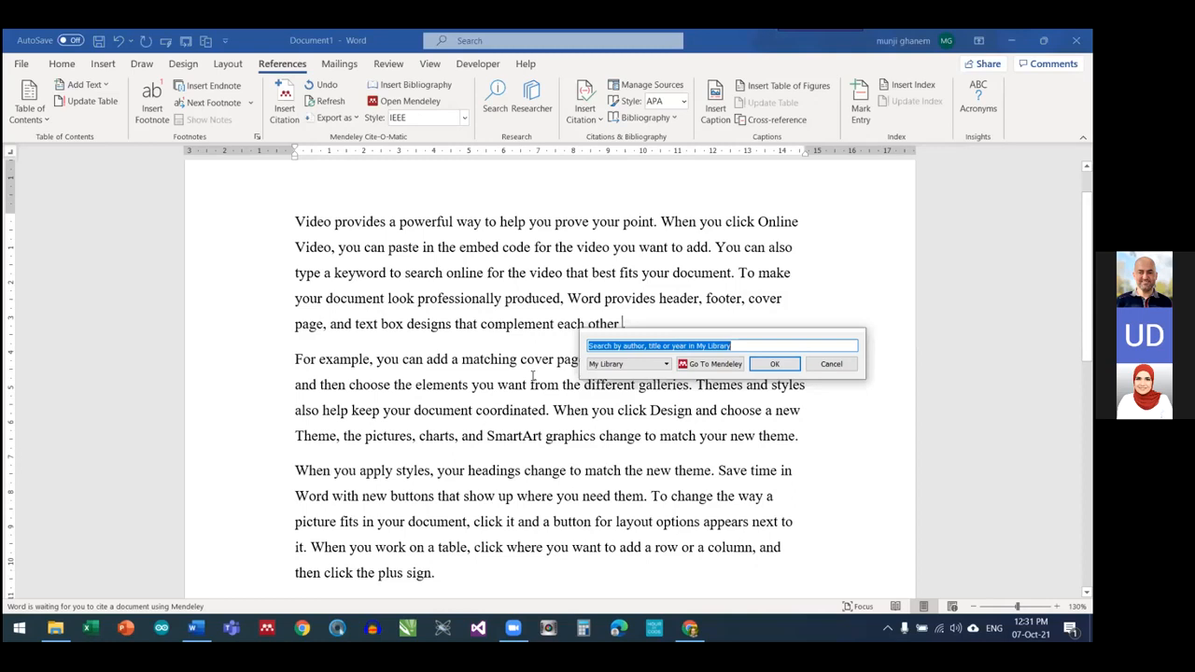
pyautogui.write('g')
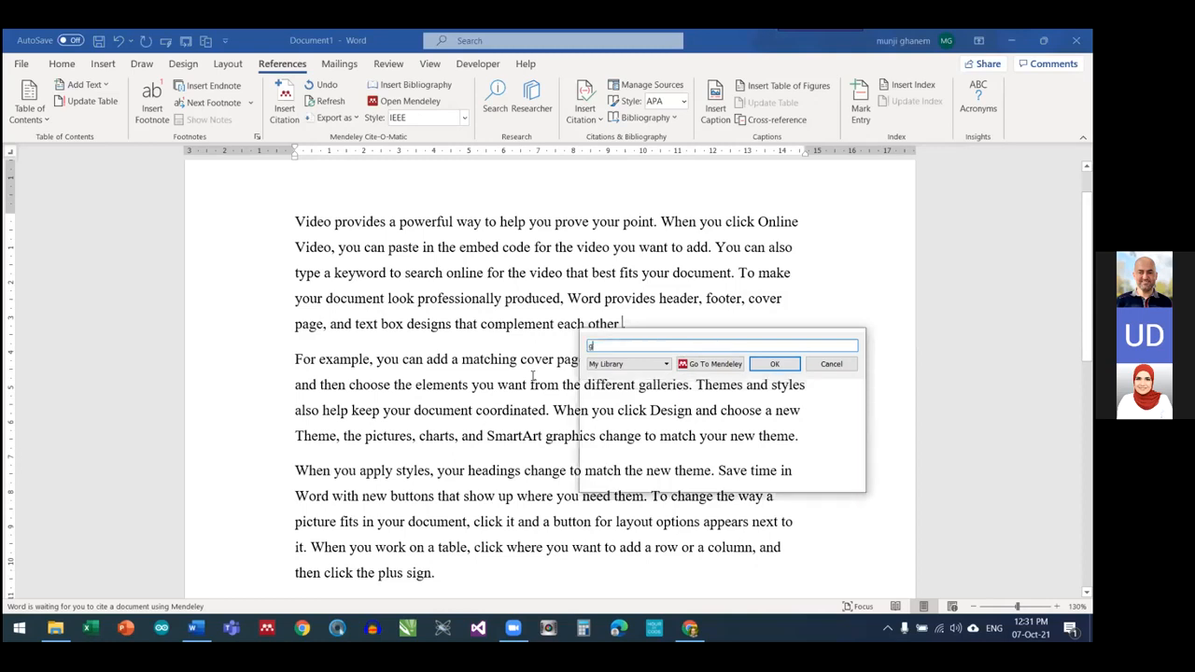
pyautogui.write('oogle class')
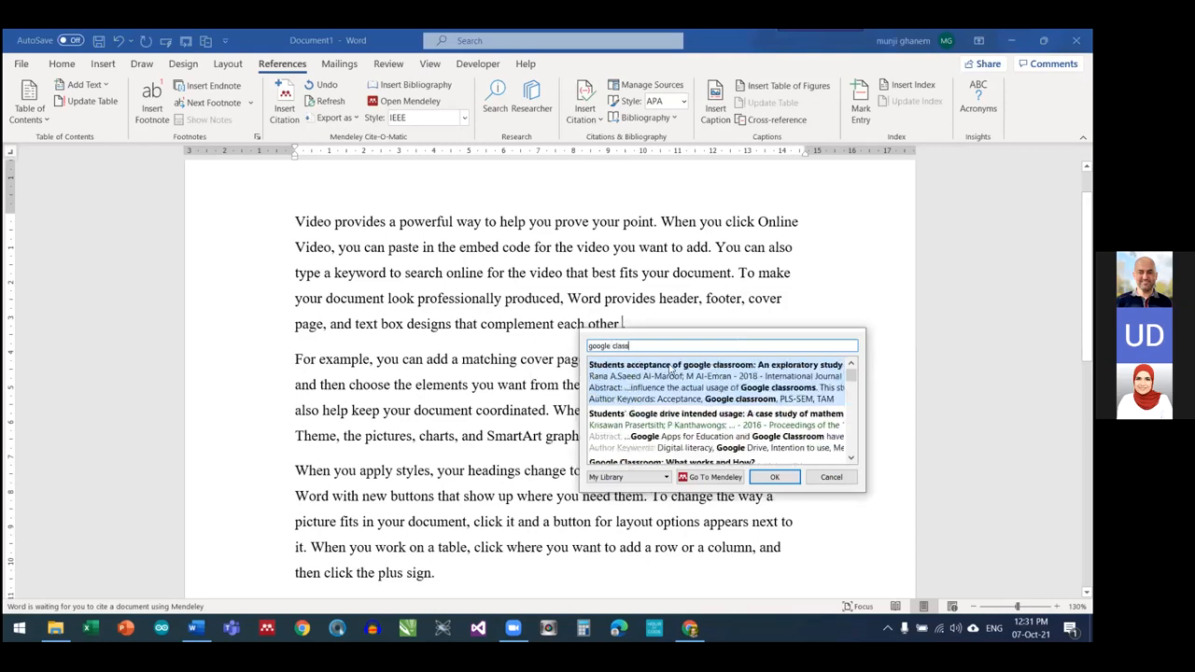
pyautogui.scroll(-5, 661, 419)
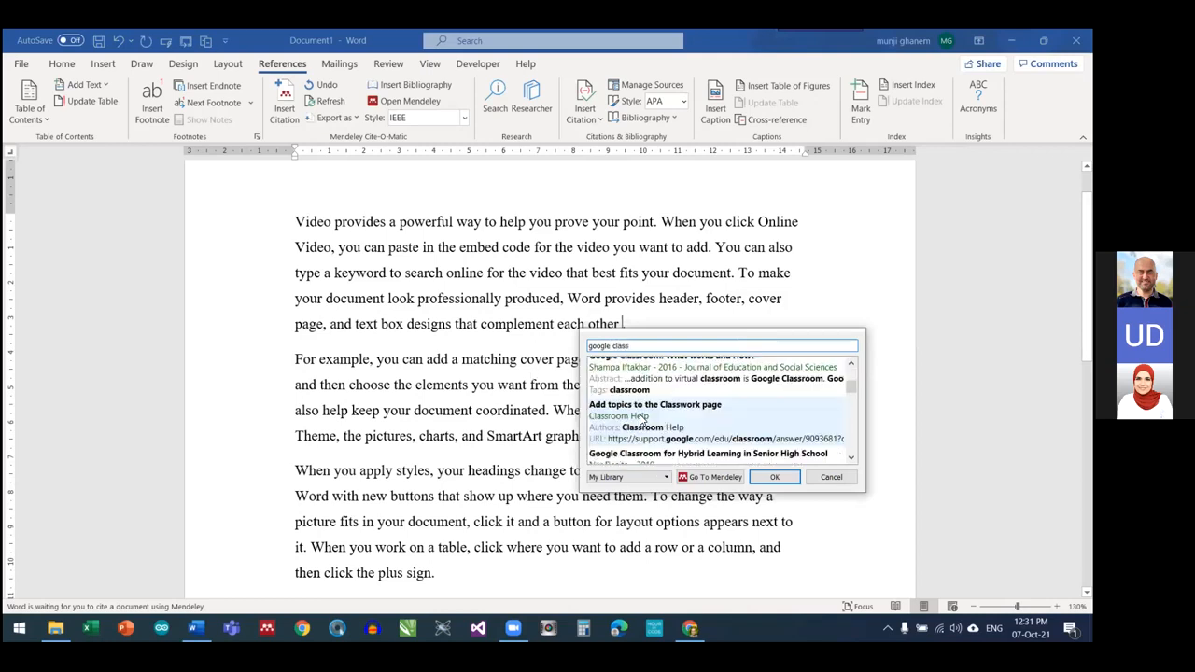
pyautogui.scroll(4, 630, 420)
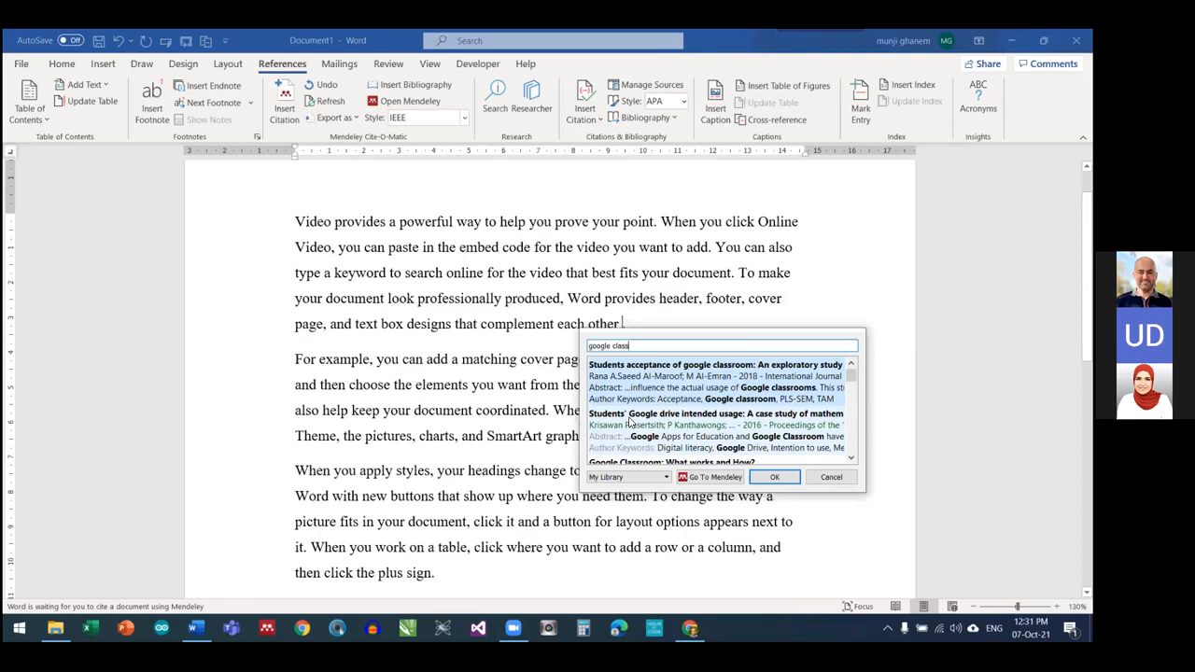
pyautogui.scroll(4, 630, 422)
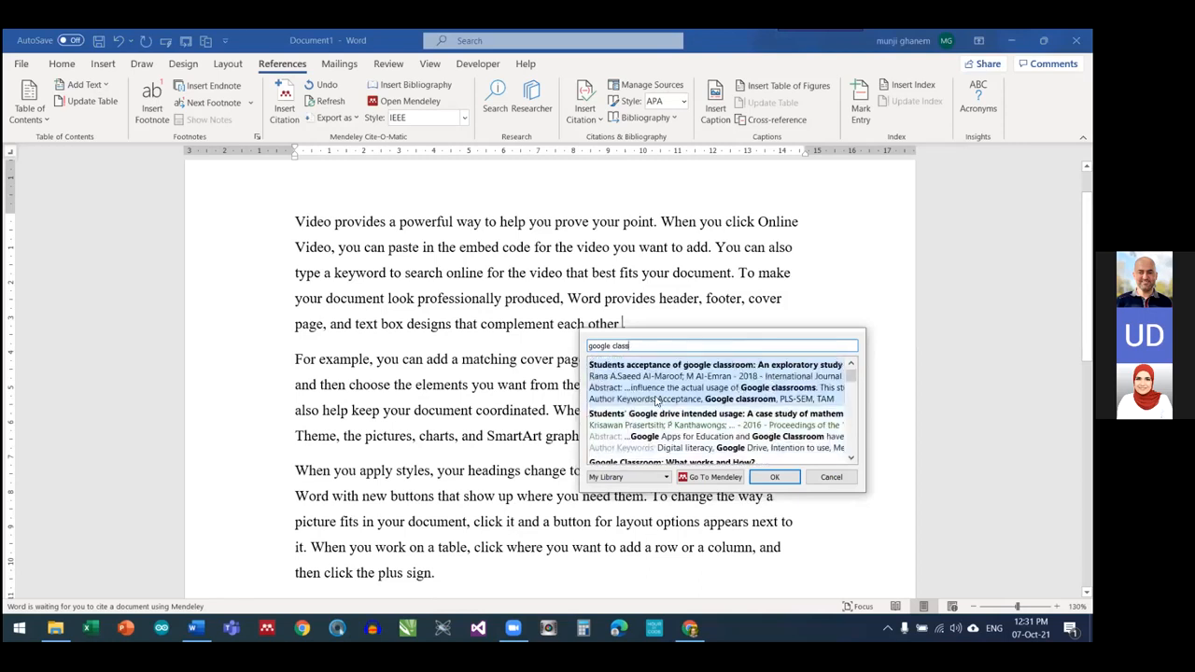
pyautogui.click(654, 377)
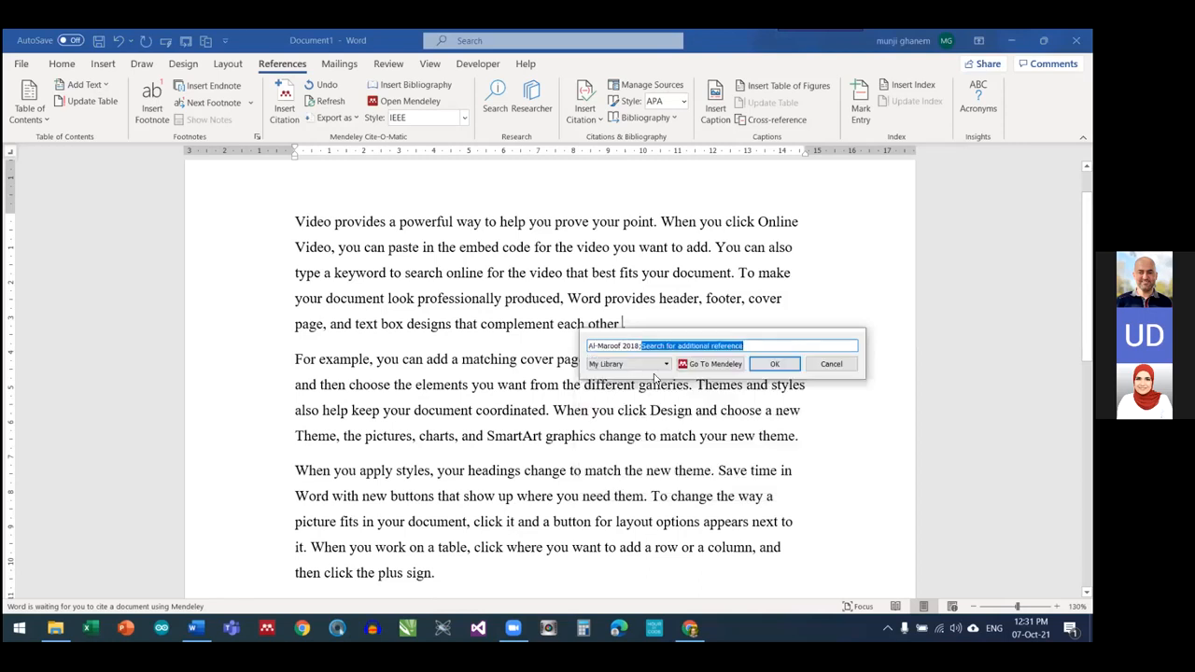
pyautogui.click(757, 368)
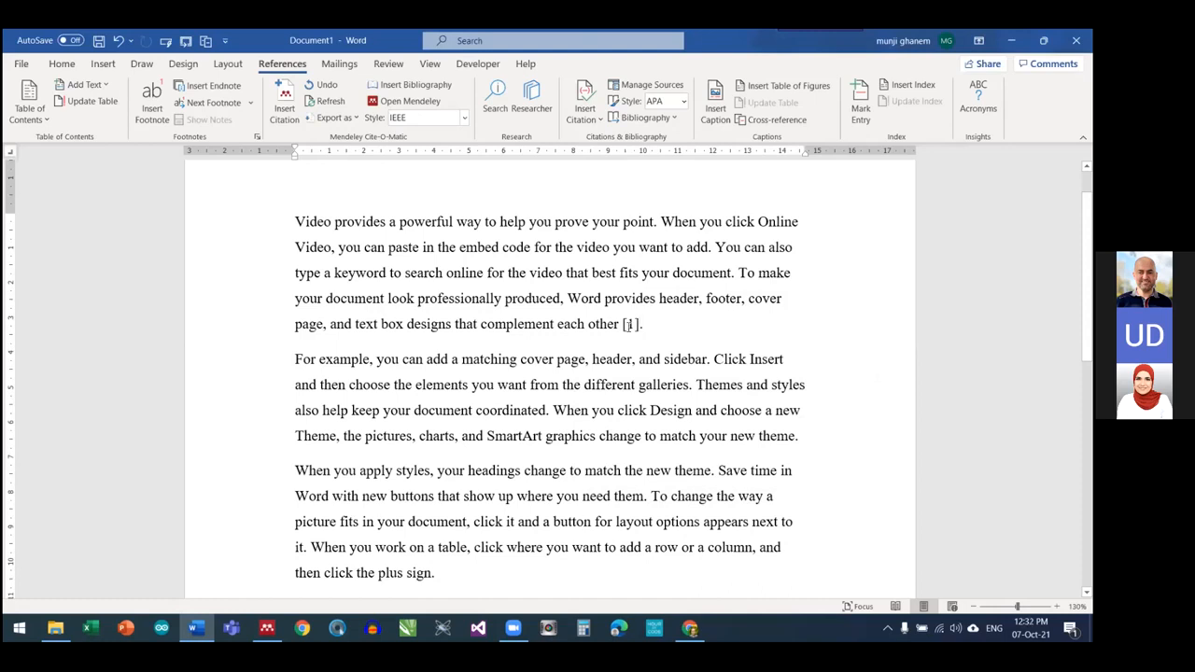
# Set the Mendeley citation style to American Psychological Association 7th edition and refresh the citation in the first paragraph
pyautogui.click(462, 119)
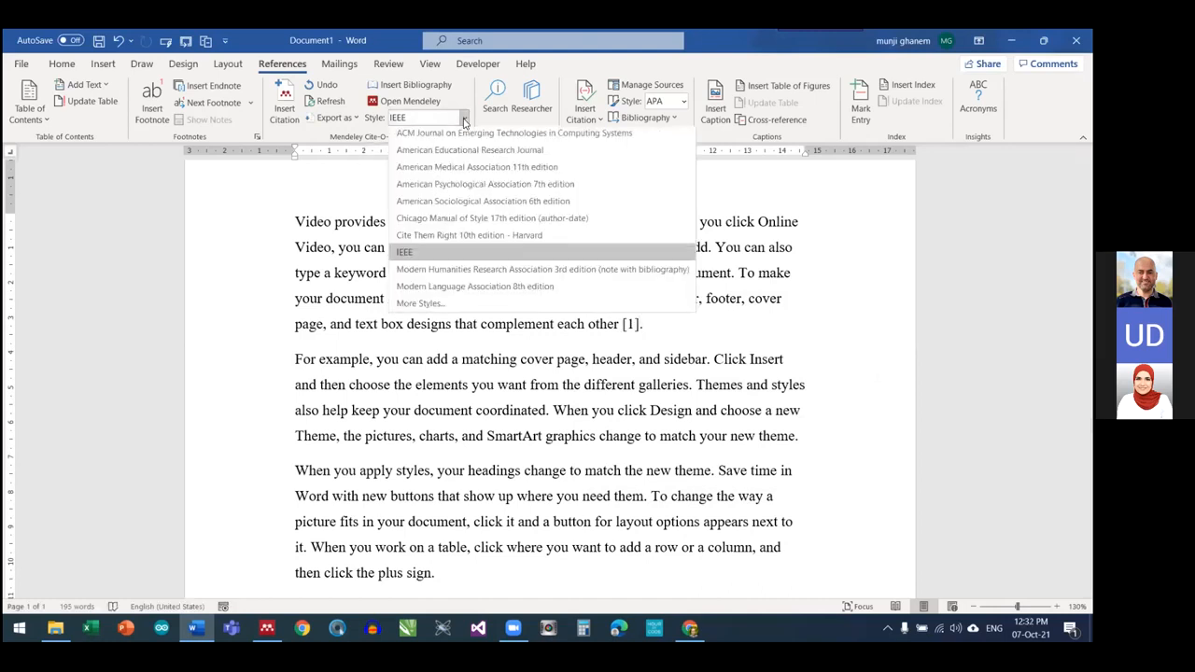
pyautogui.click(474, 192)
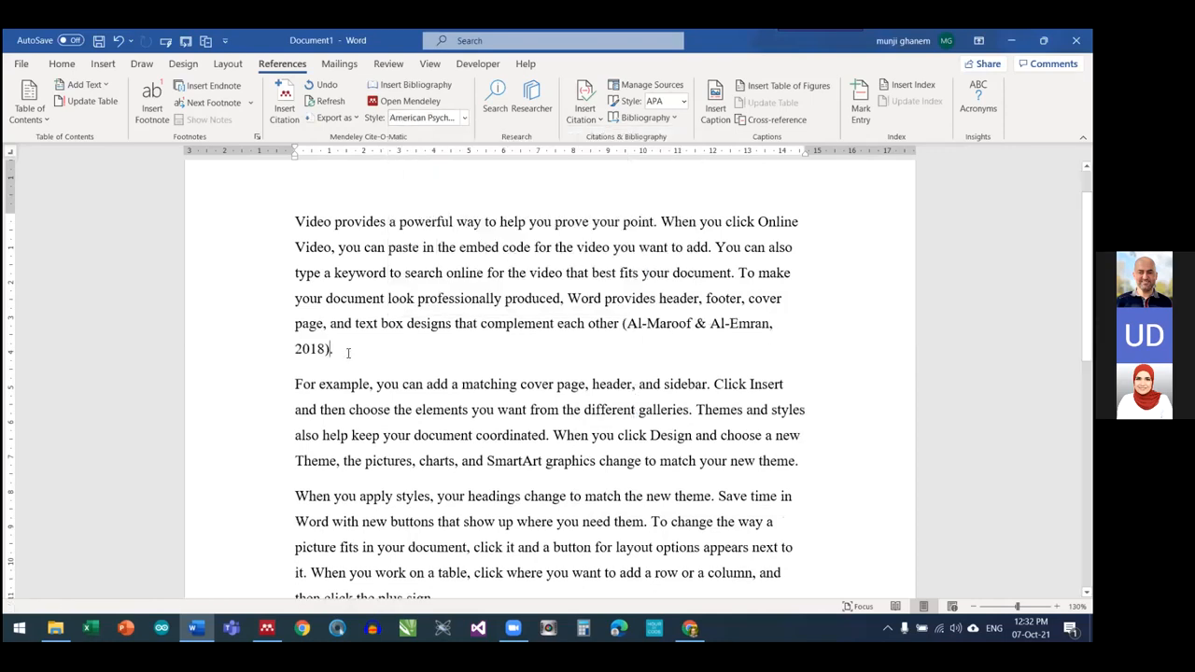
pyautogui.click(659, 323)
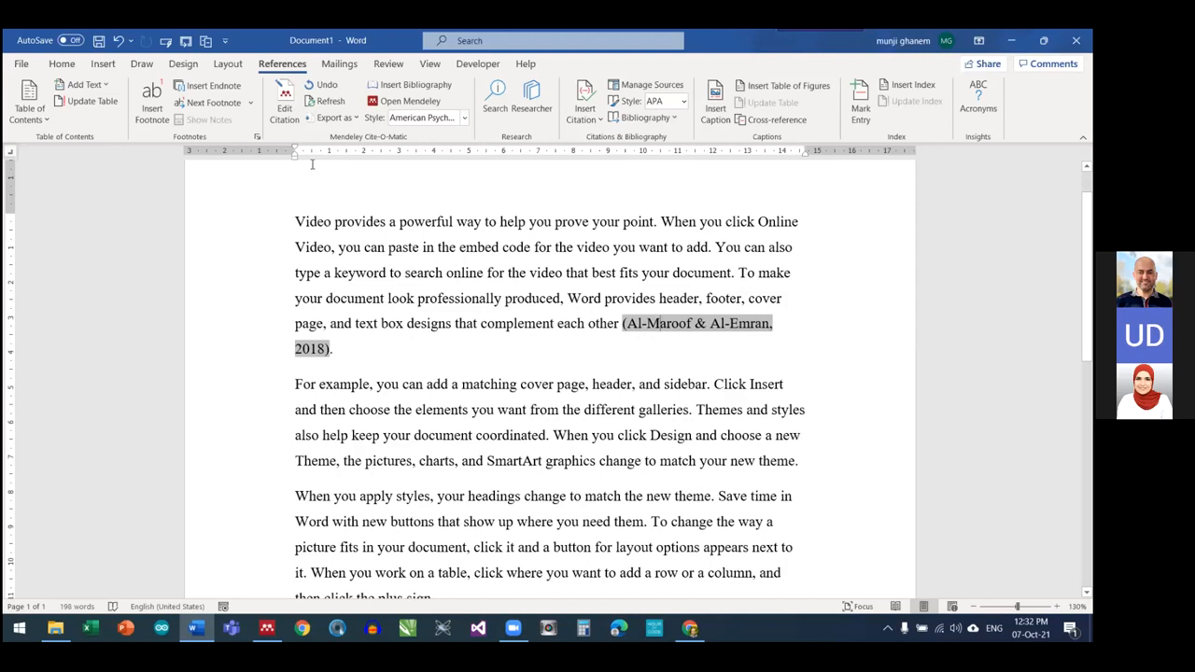
pyautogui.click(321, 103)
pyautogui.click(320, 104)
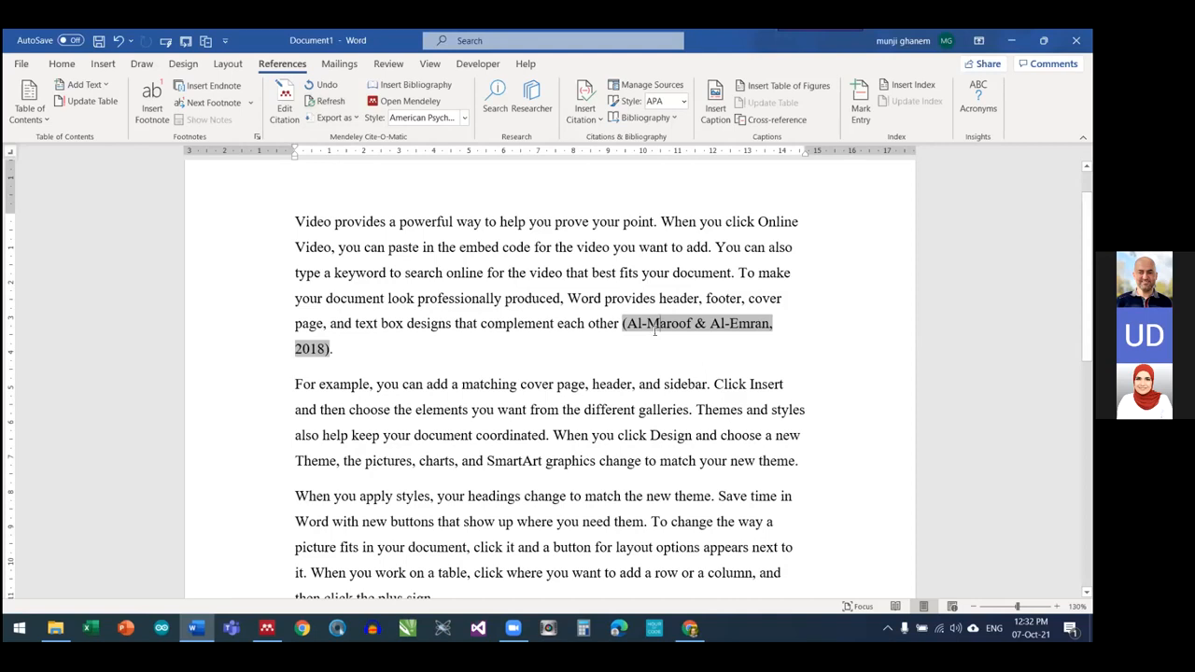
pyautogui.click(607, 323)
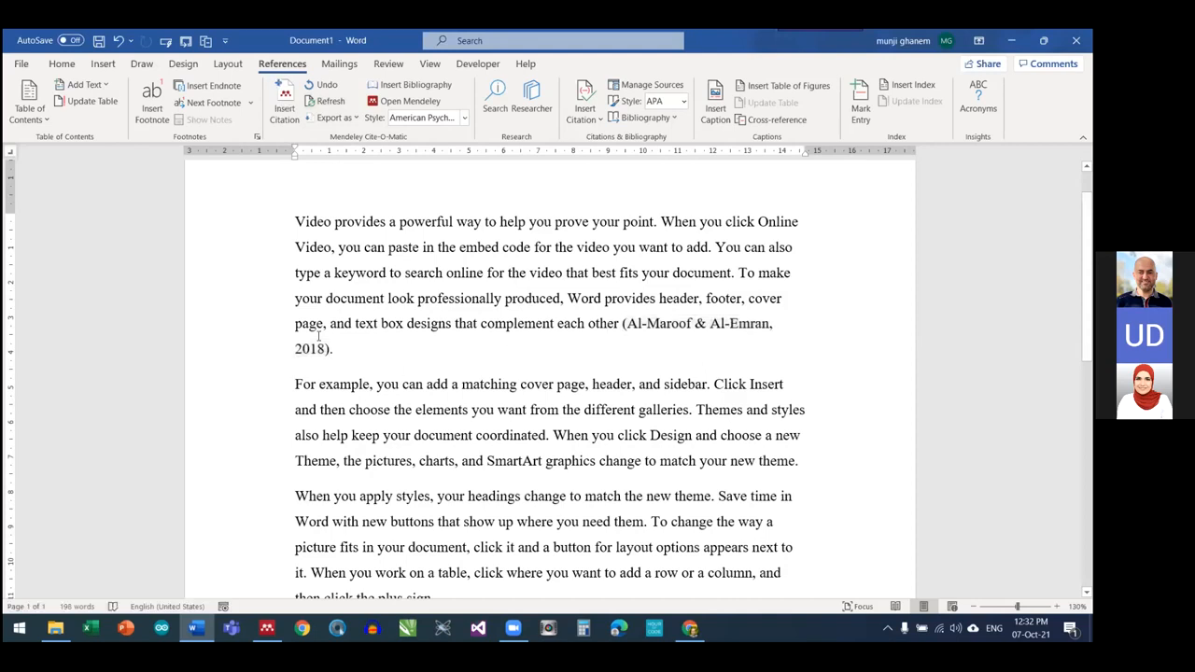
# Delete the words "For example," from the start of the second paragraph
pyautogui.scroll(-1, 378, 297)
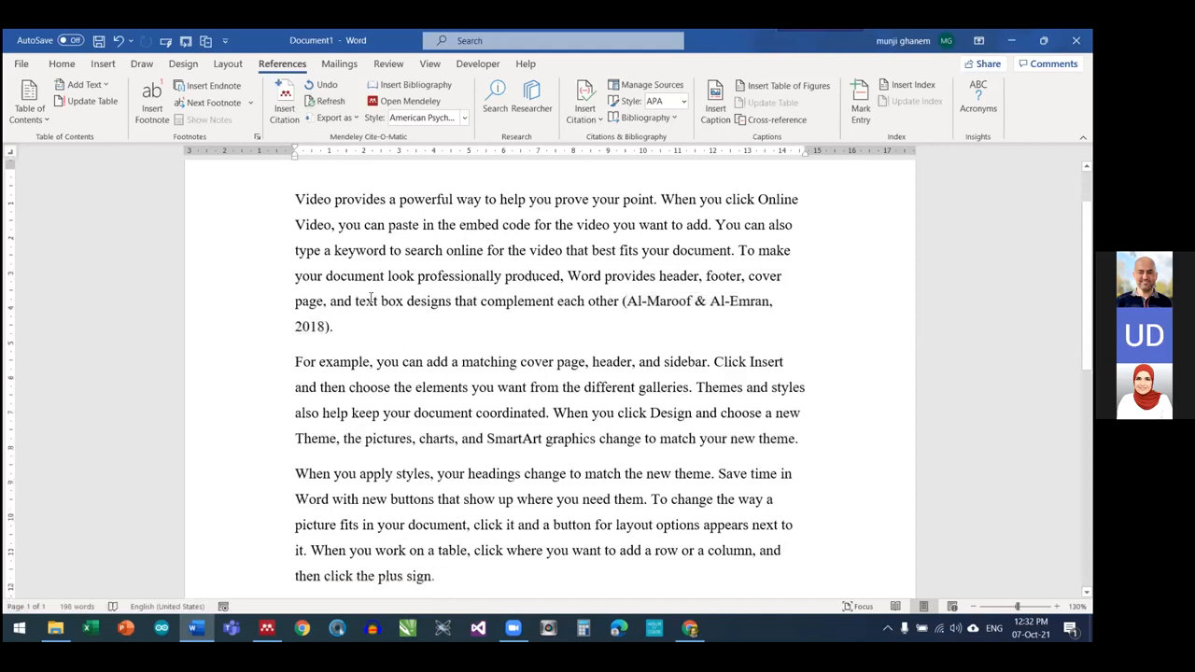
pyautogui.scroll(-3, 373, 299)
pyautogui.moveTo(377, 296); pyautogui.dragTo(295, 296)
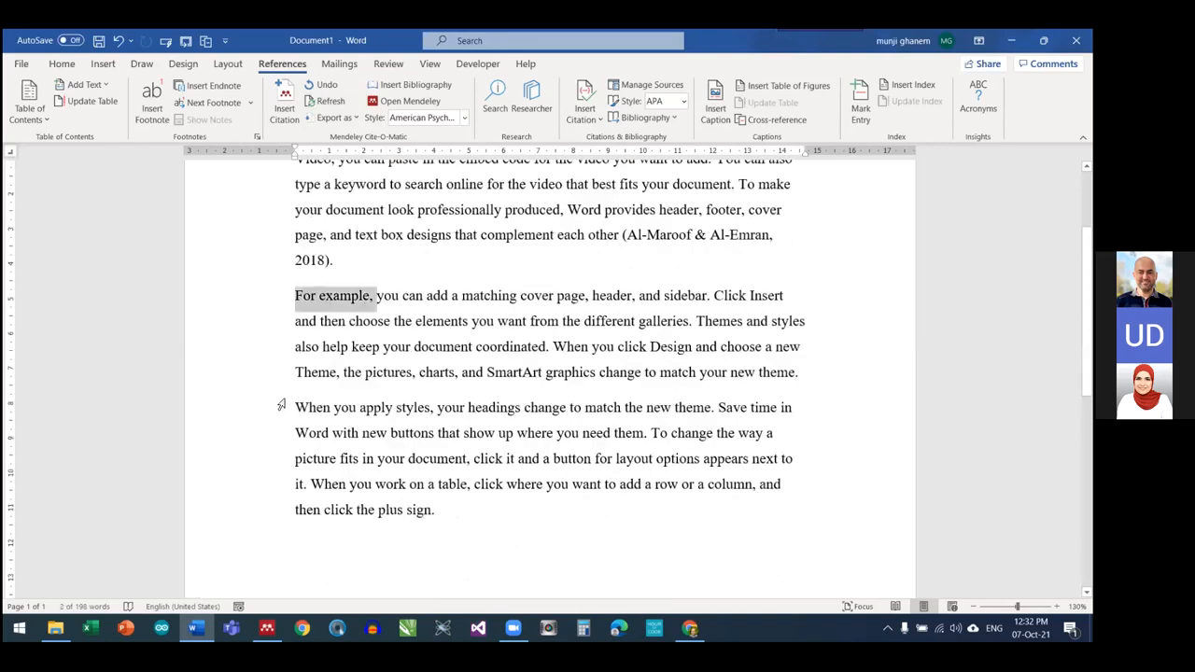
pyautogui.press('Delete')
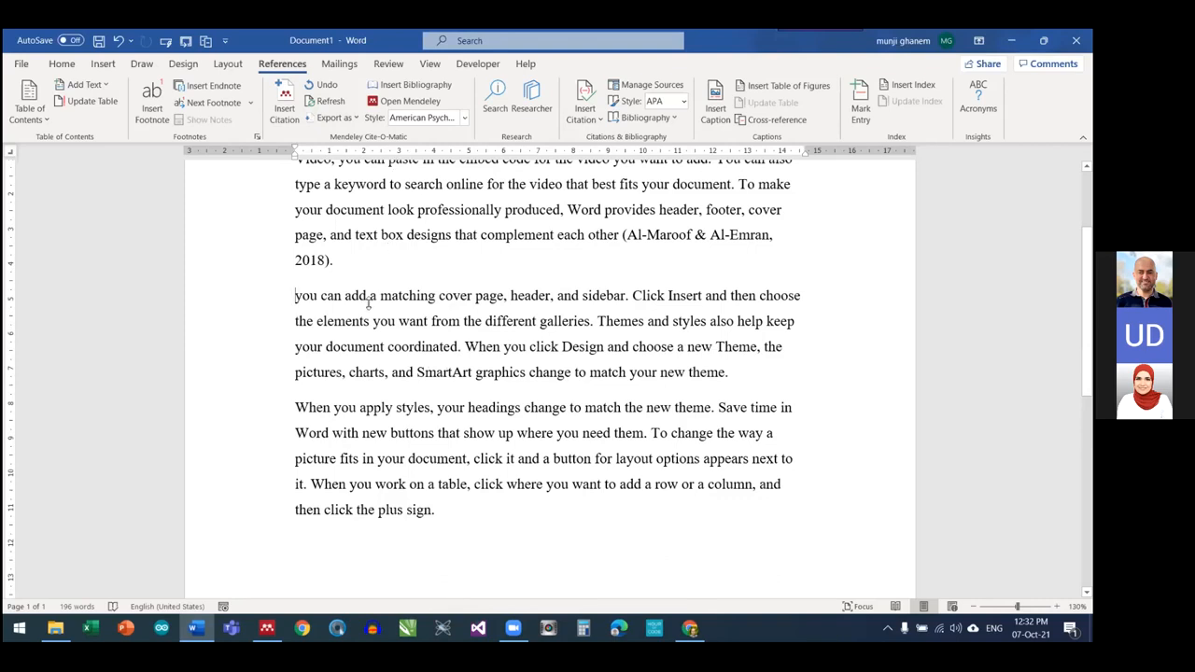
# Search by author surname and cite the 2021 article "Middle School Students' Motivation in Solving Modelling" at the start of the second paragraph
pyautogui.hotkey('alt', 'm')
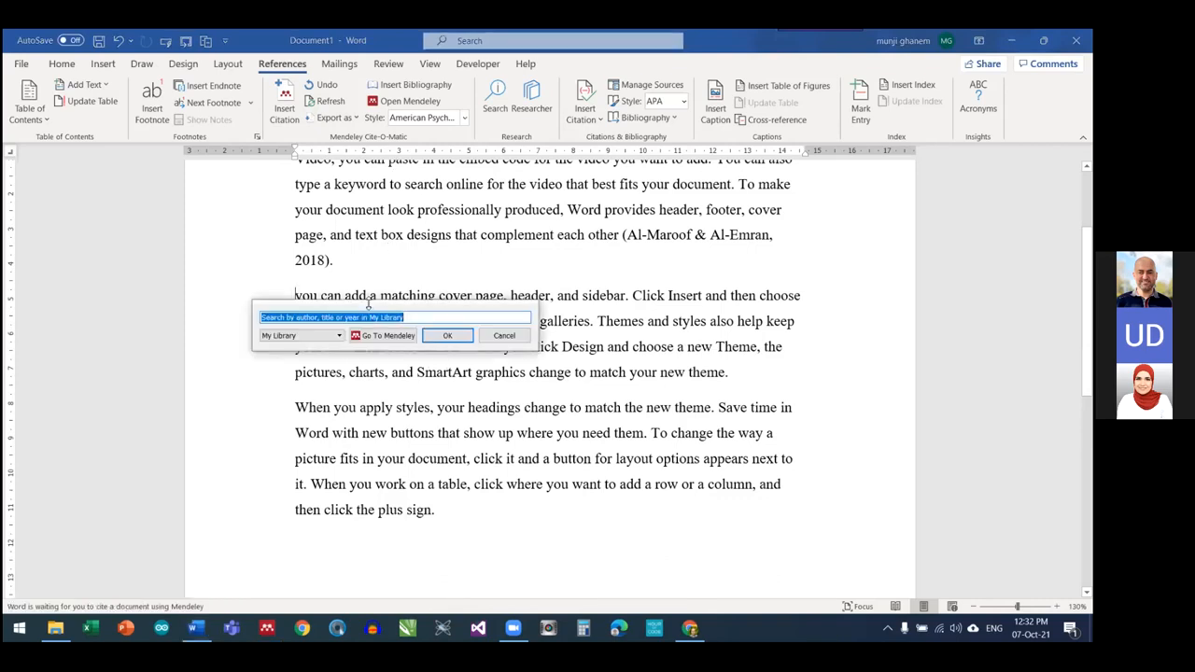
pyautogui.write('daher')
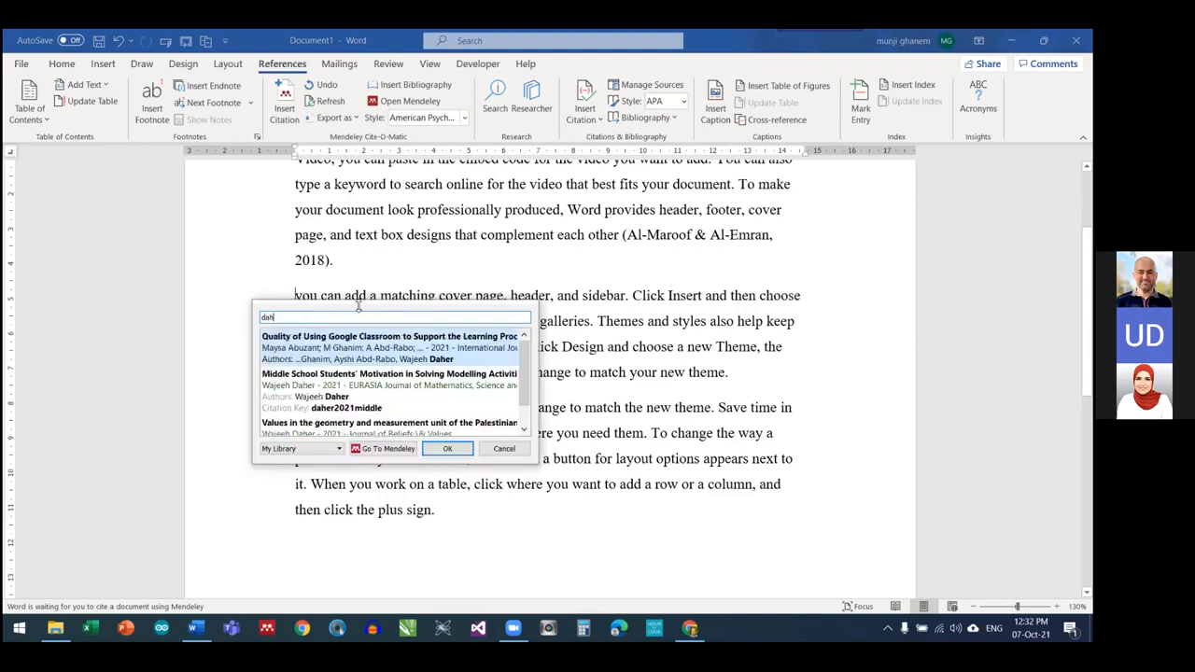
pyautogui.click(318, 385)
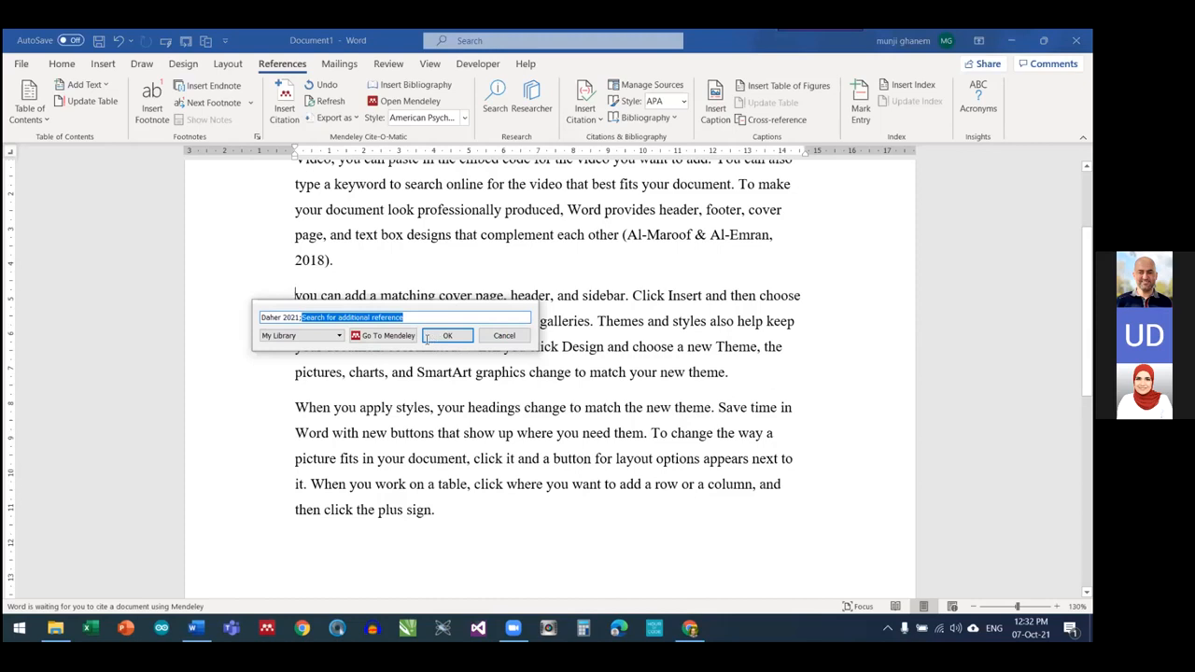
pyautogui.press('Return')
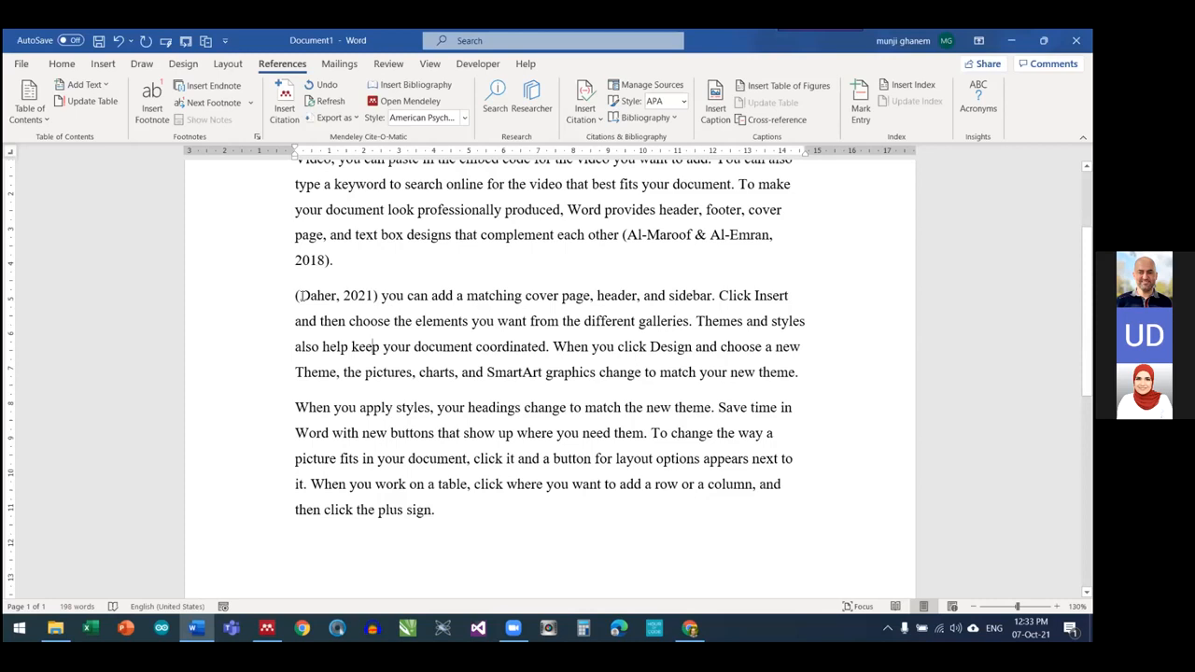
# Copy the author surname from the second paragraph's citation and paste it as plain text in front of the citation
pyautogui.click(298, 295)
pyautogui.doubleClick(329, 304)
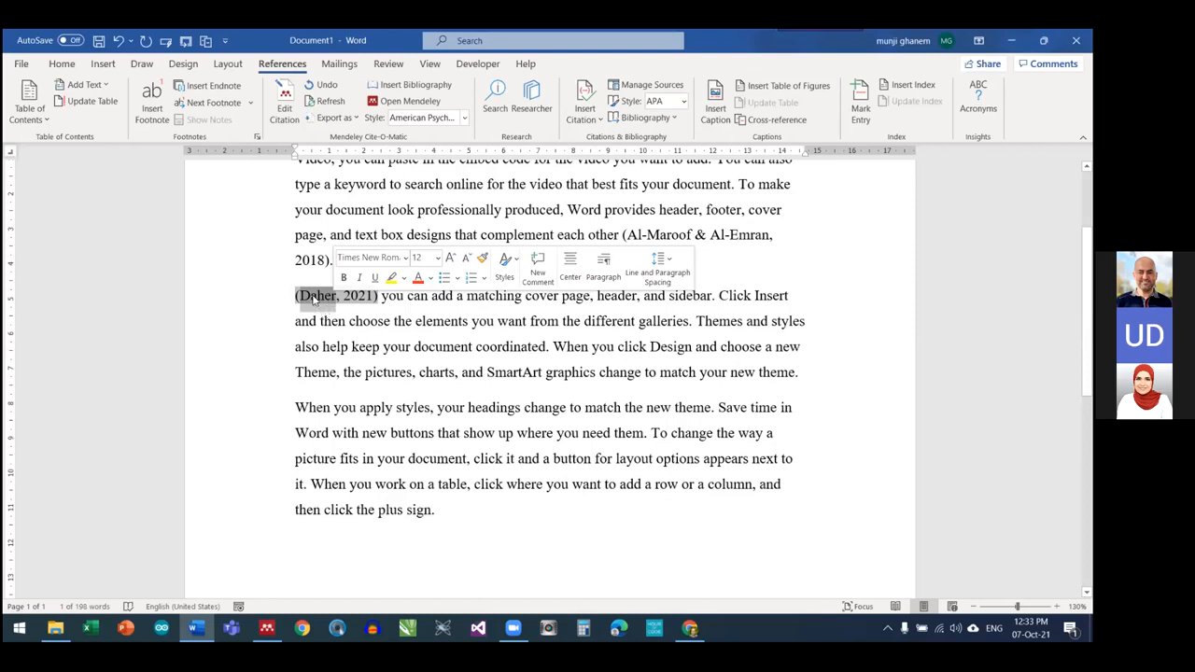
pyautogui.rightClick(314, 299)
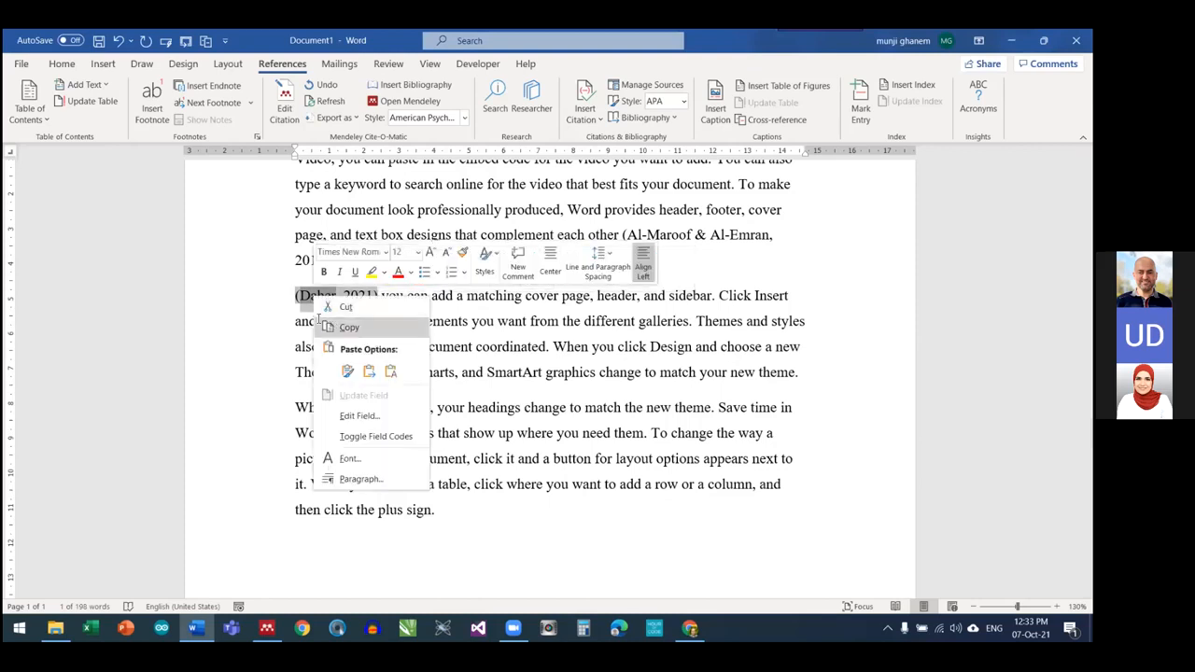
pyautogui.click(348, 326)
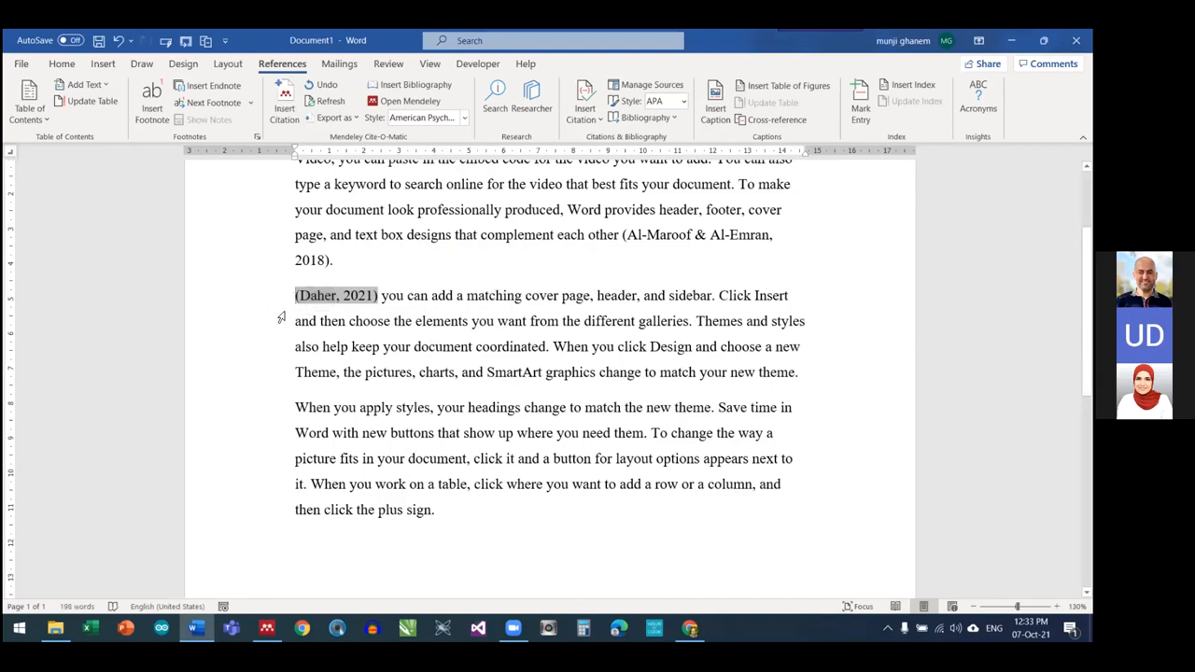
pyautogui.hotkey('ctrl', 'v')
# Try removing the author surname and comma inside the second paragraph's citation by hand, and restore them
pyautogui.click(352, 295)
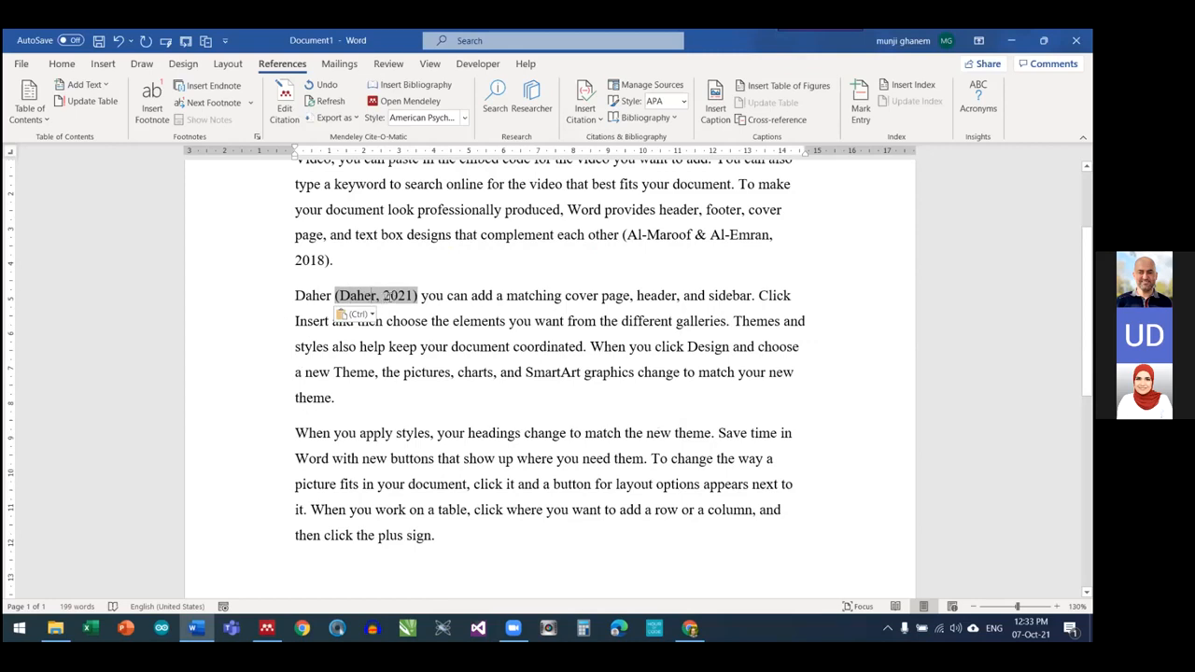
pyautogui.press('BackSpace')
pyautogui.press('BackSpace')
pyautogui.press('BackSpace')
pyautogui.press('BackSpace')
pyautogui.press('BackSpace')
pyautogui.press('BackSpace')
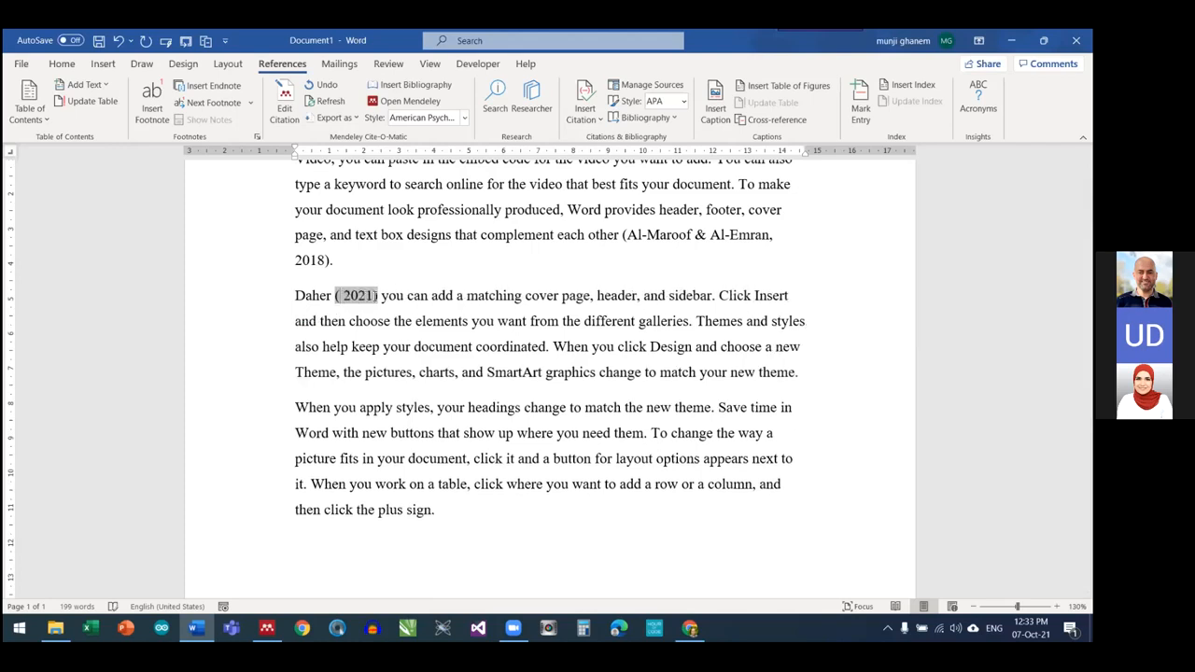
pyautogui.write('Dahe')
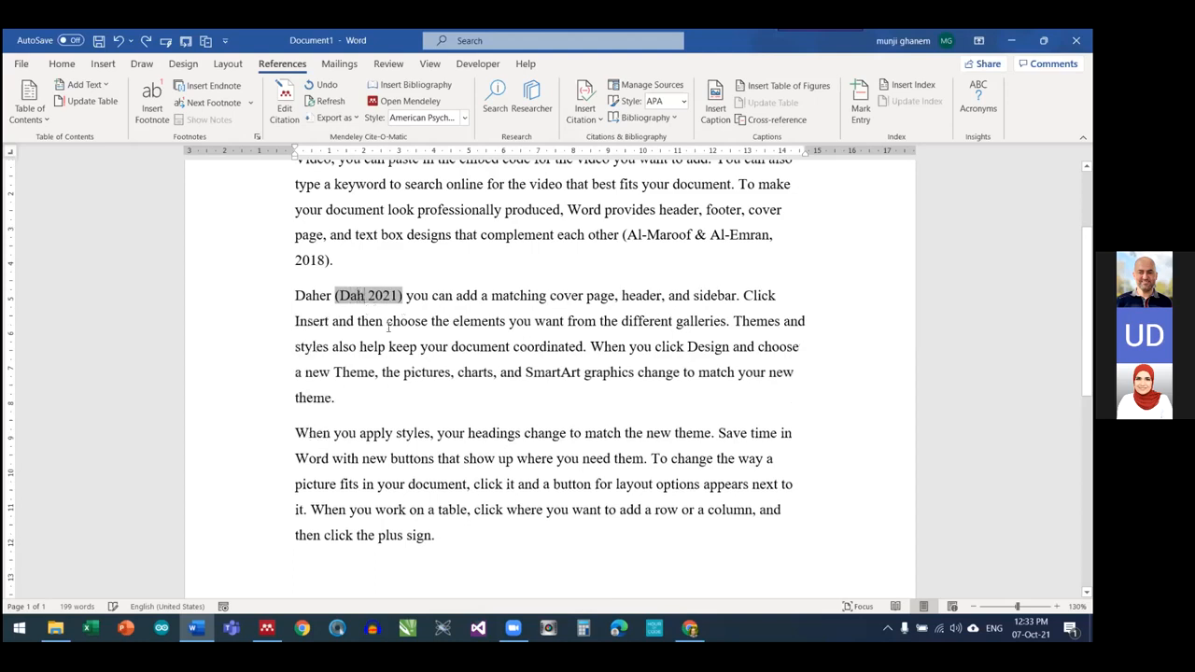
pyautogui.write('r,')
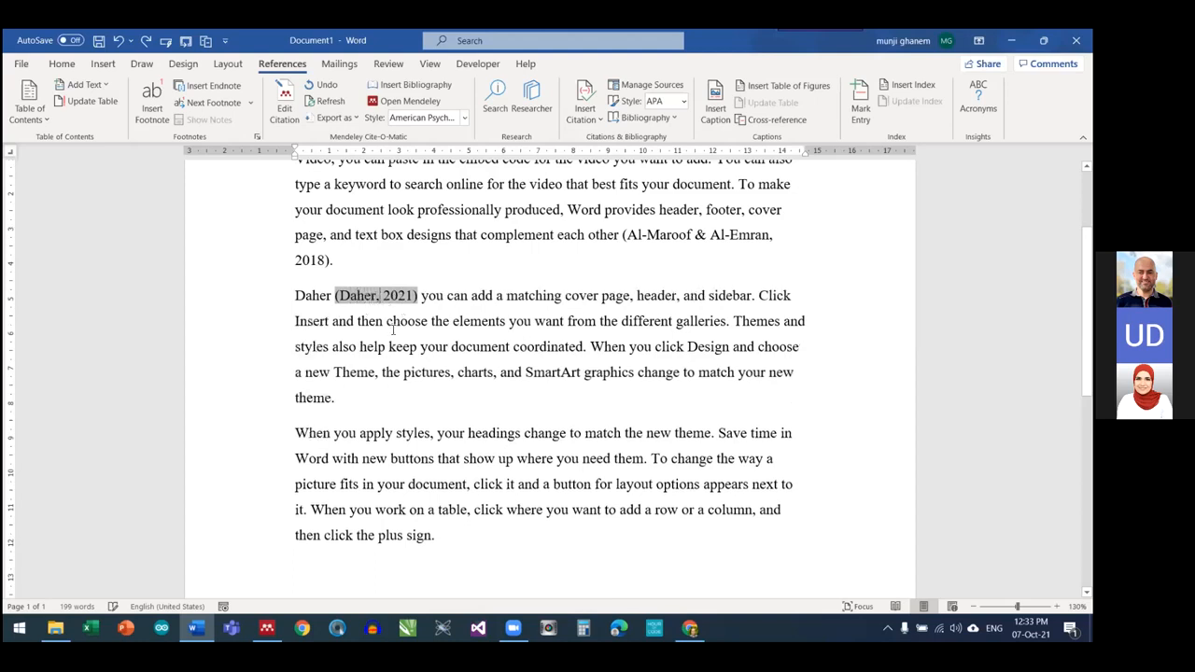
pyautogui.click(399, 326)
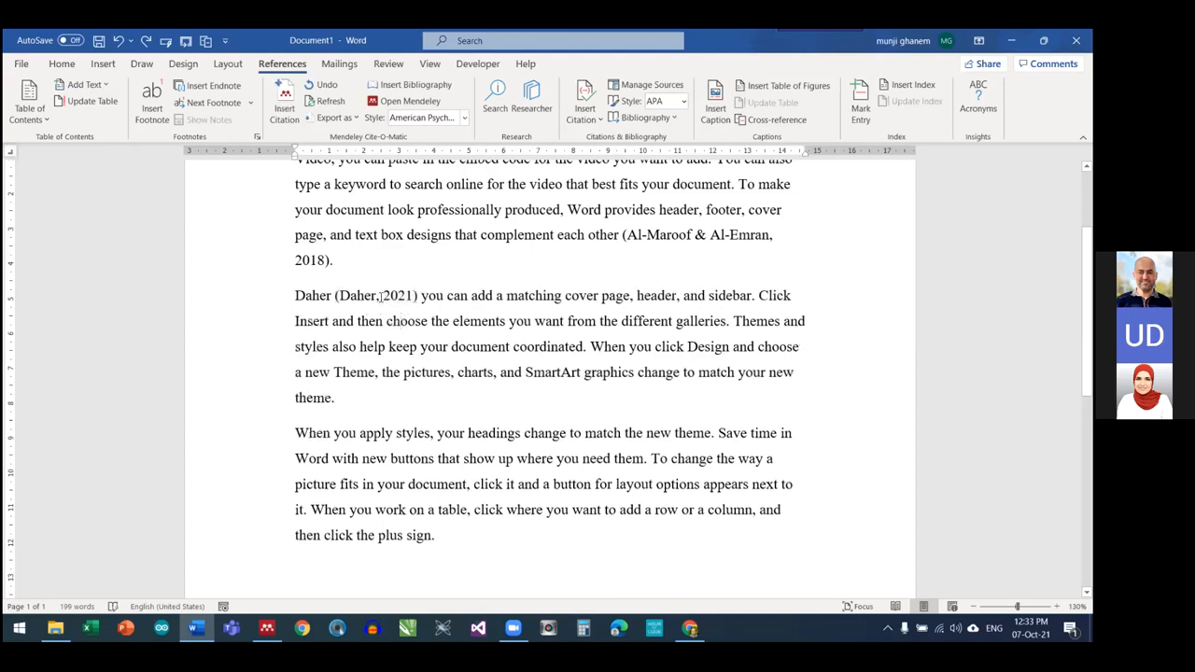
# Edit the second paragraph's Mendeley citation to suppress its author, leaving only the year in parentheses
pyautogui.click(380, 295)
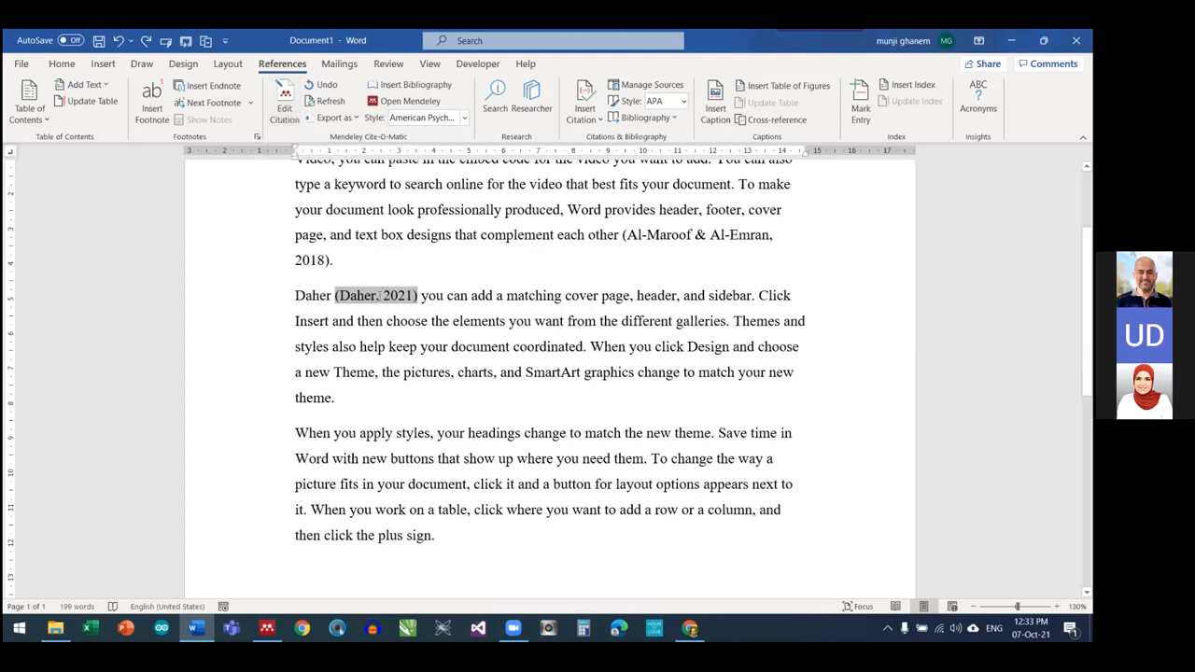
pyautogui.click(284, 102)
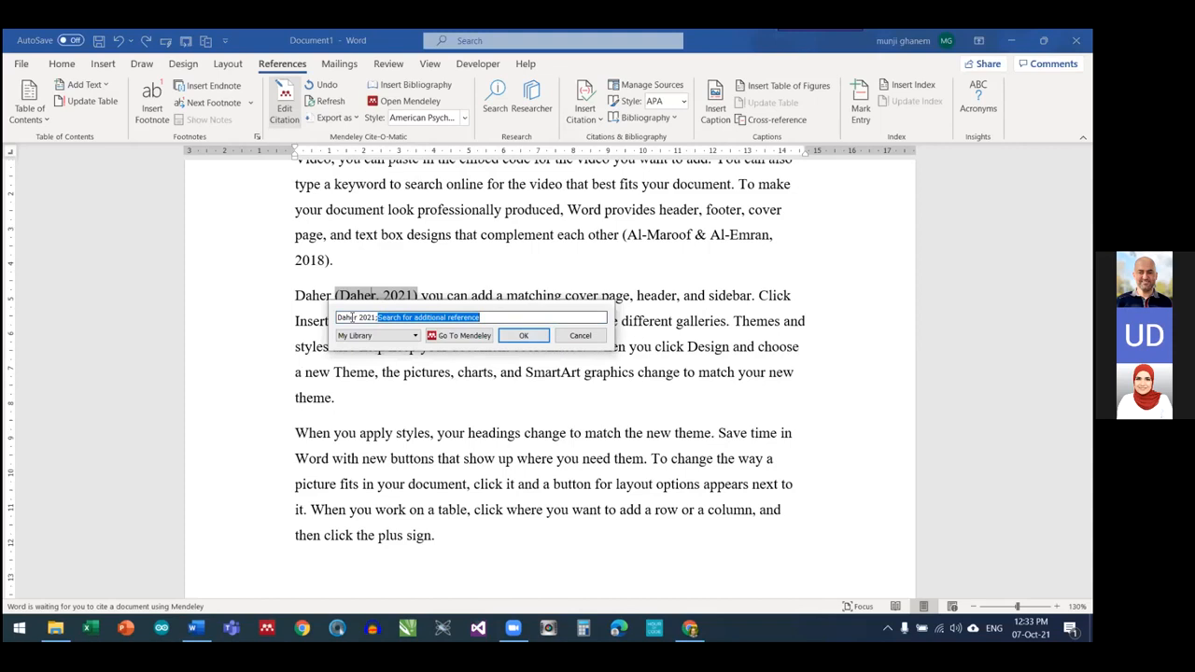
pyautogui.click(354, 317)
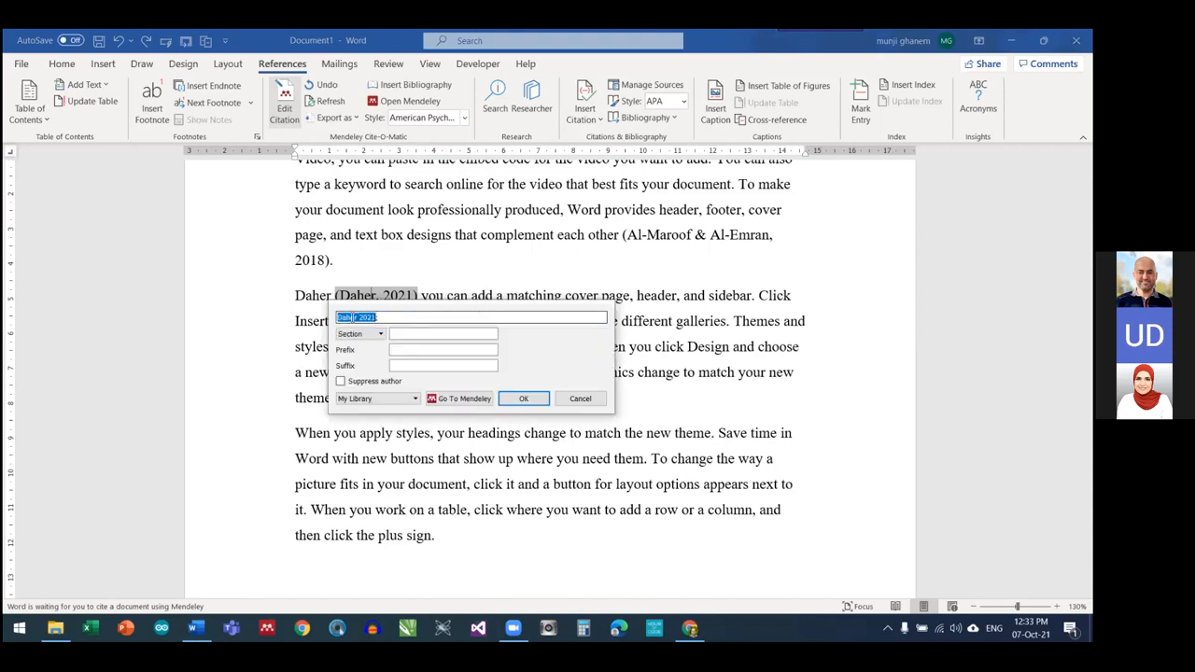
pyautogui.click(341, 381)
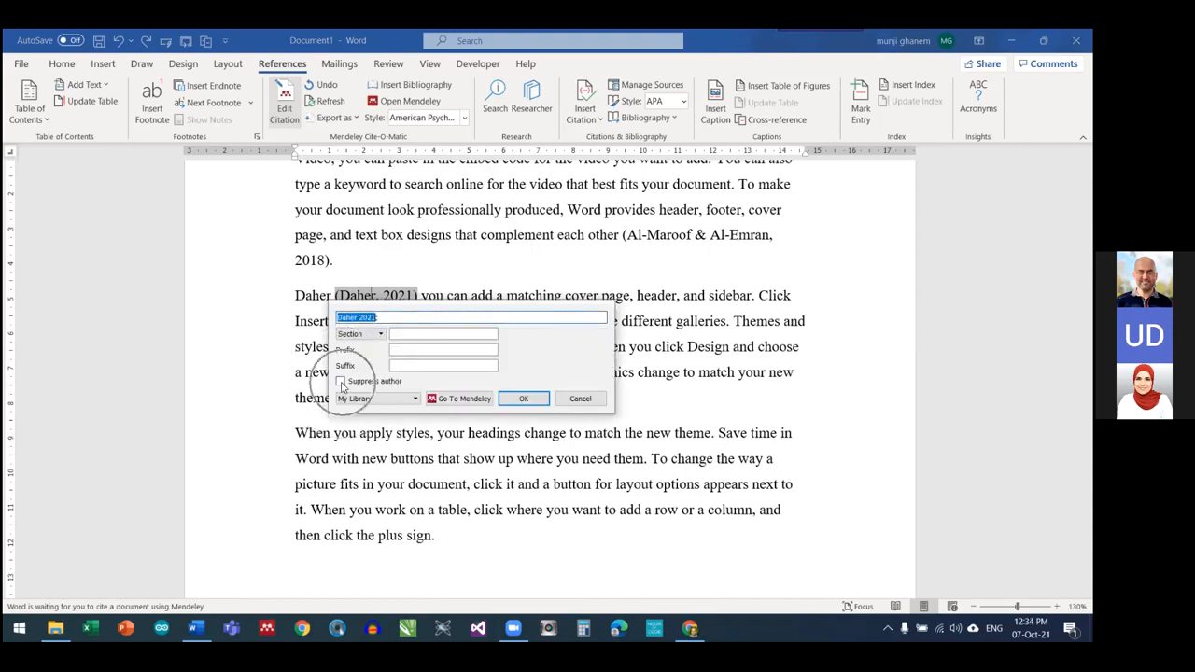
pyautogui.click(523, 398)
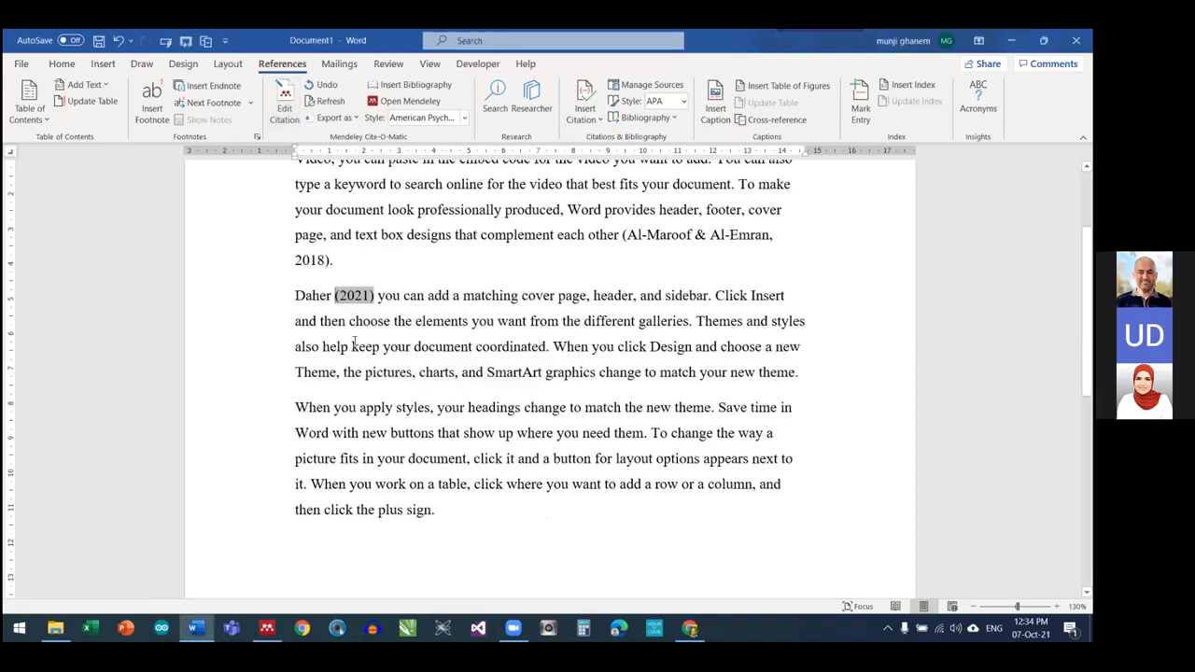
pyautogui.click(355, 322)
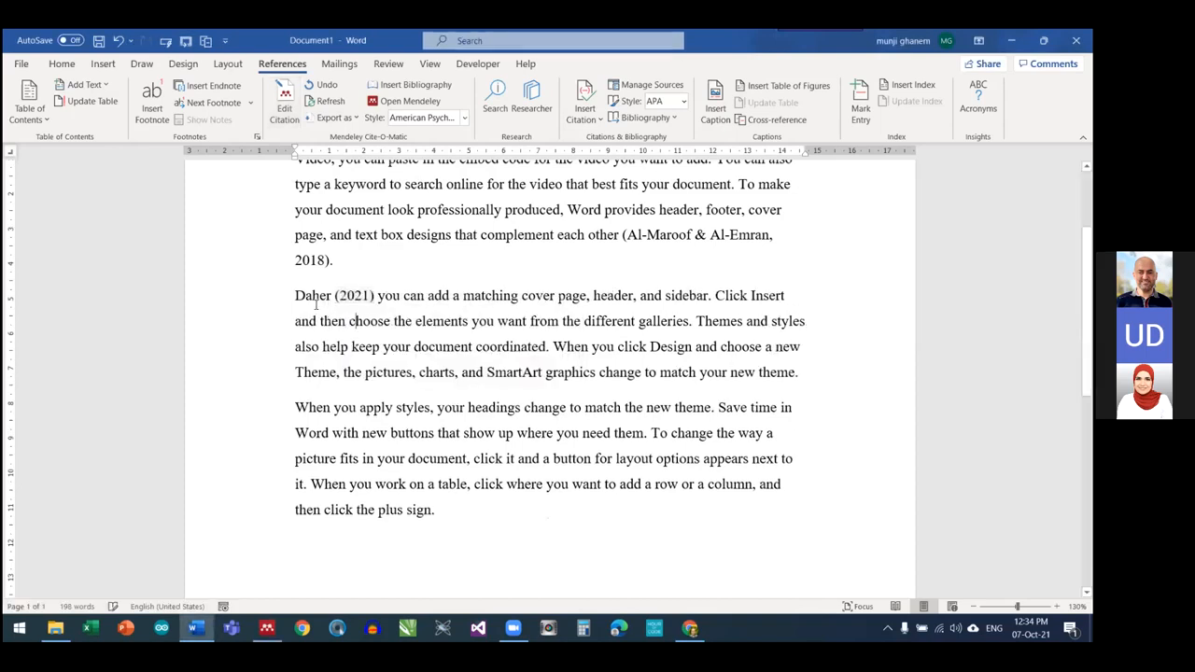
# Insert the word "says" right after the year citation that opens the second paragraph
pyautogui.click(374, 296)
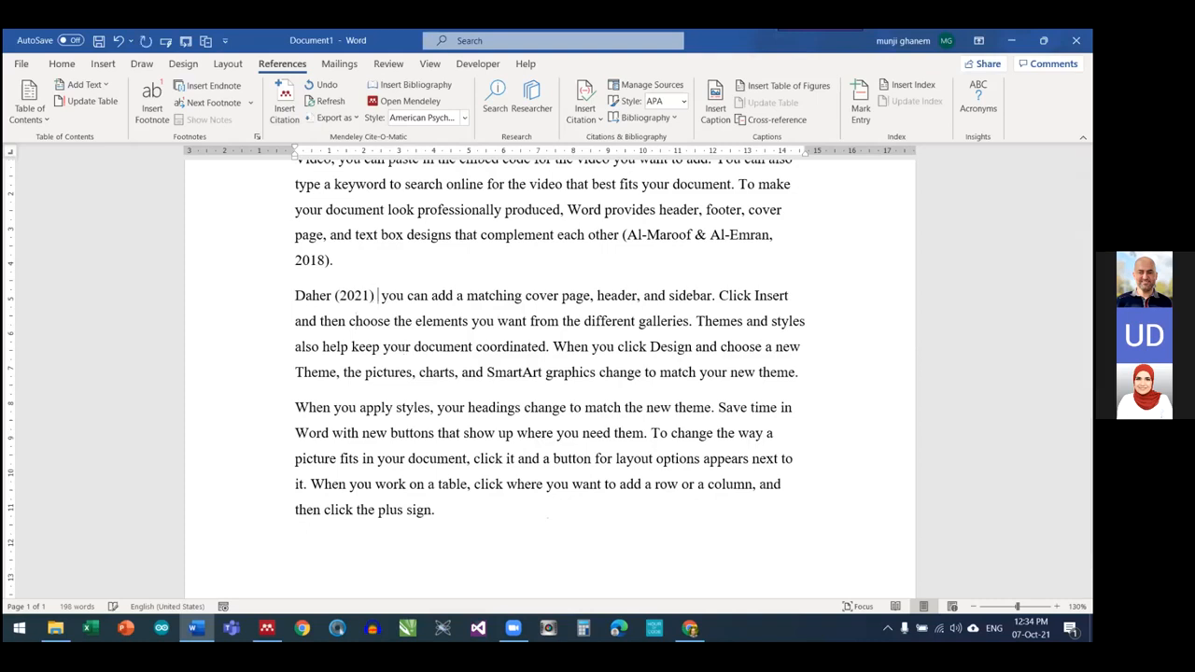
pyautogui.write('says')
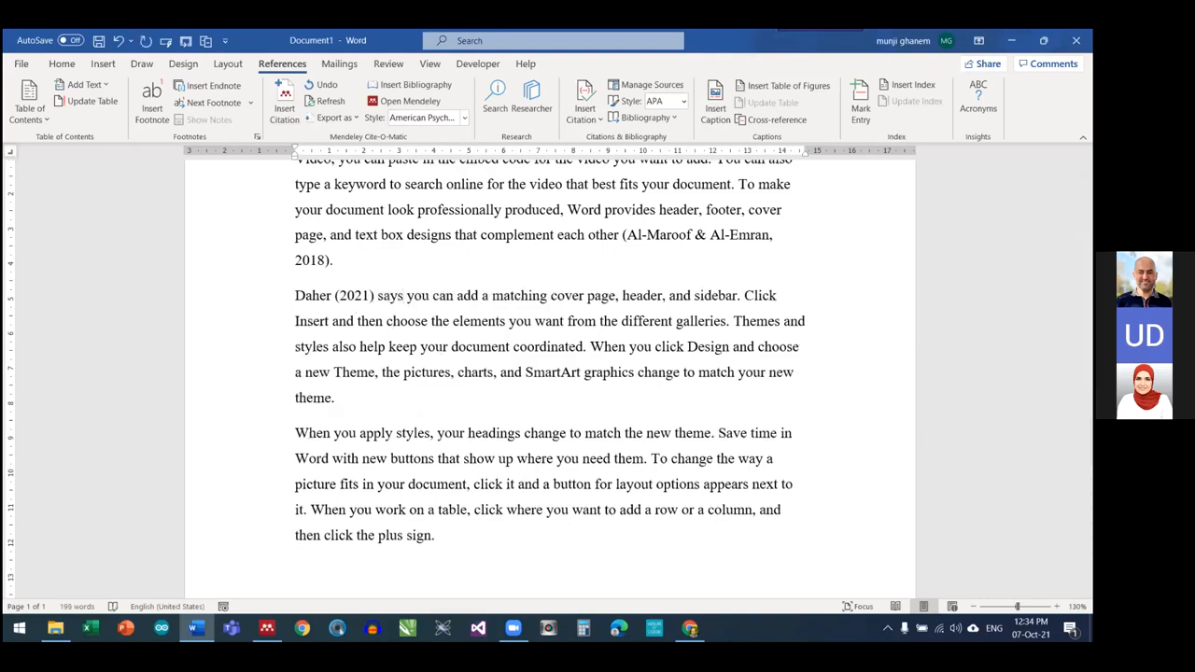
pyautogui.click(508, 321)
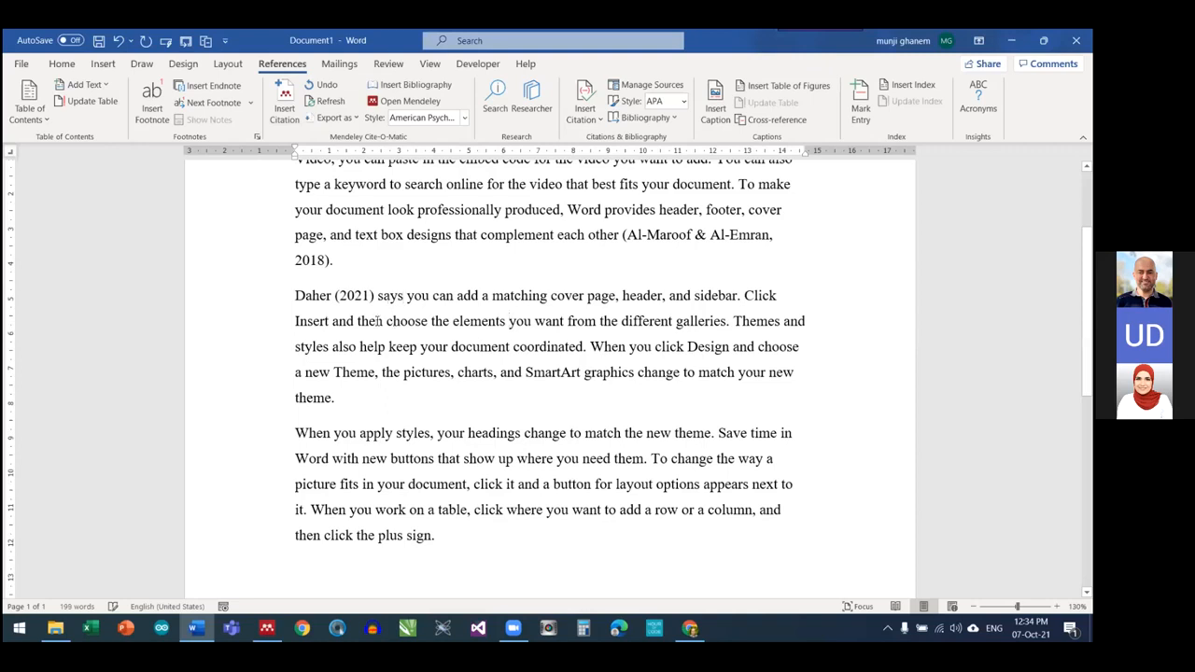
pyautogui.click(358, 295)
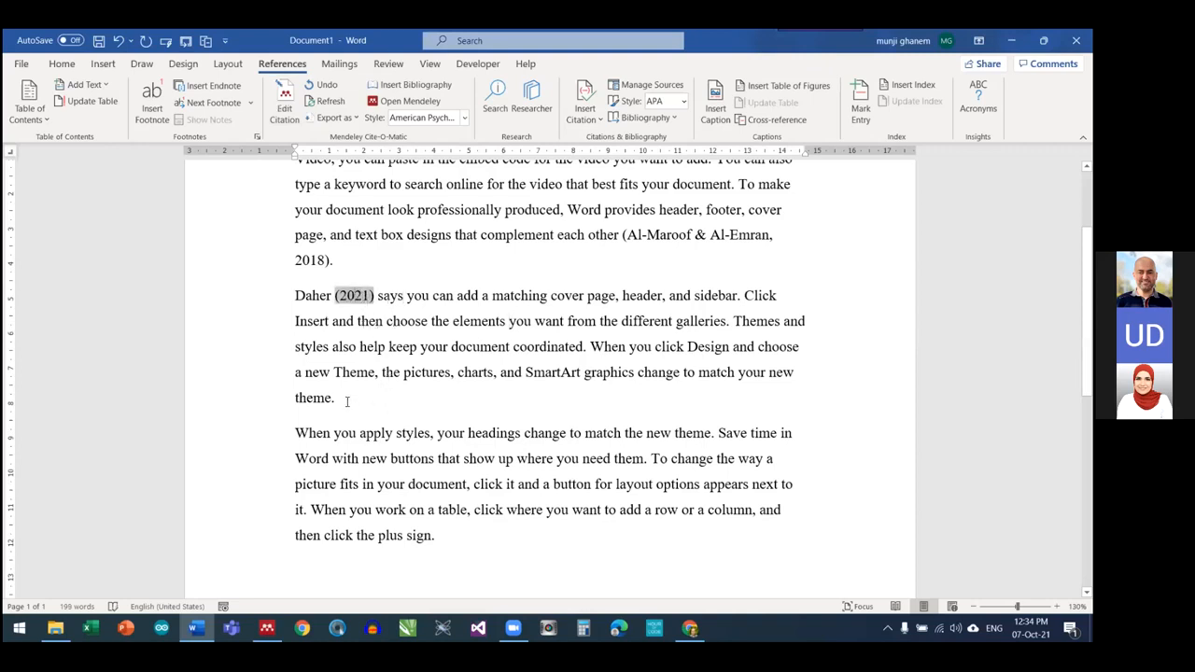
# Search by author name and cite the 2016 article "Emotional and Social Engagement in a Massive Open Online Course" before the third paragraph's final period
pyautogui.scroll(-2, 409, 409)
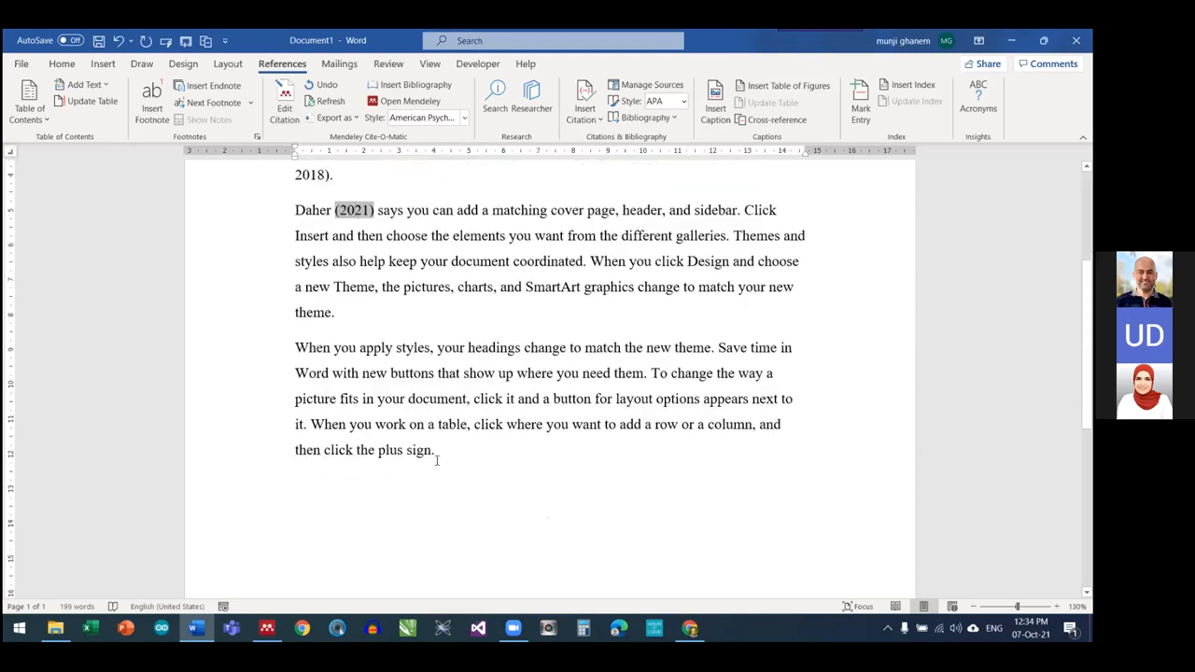
pyautogui.tripleClick(439, 451)
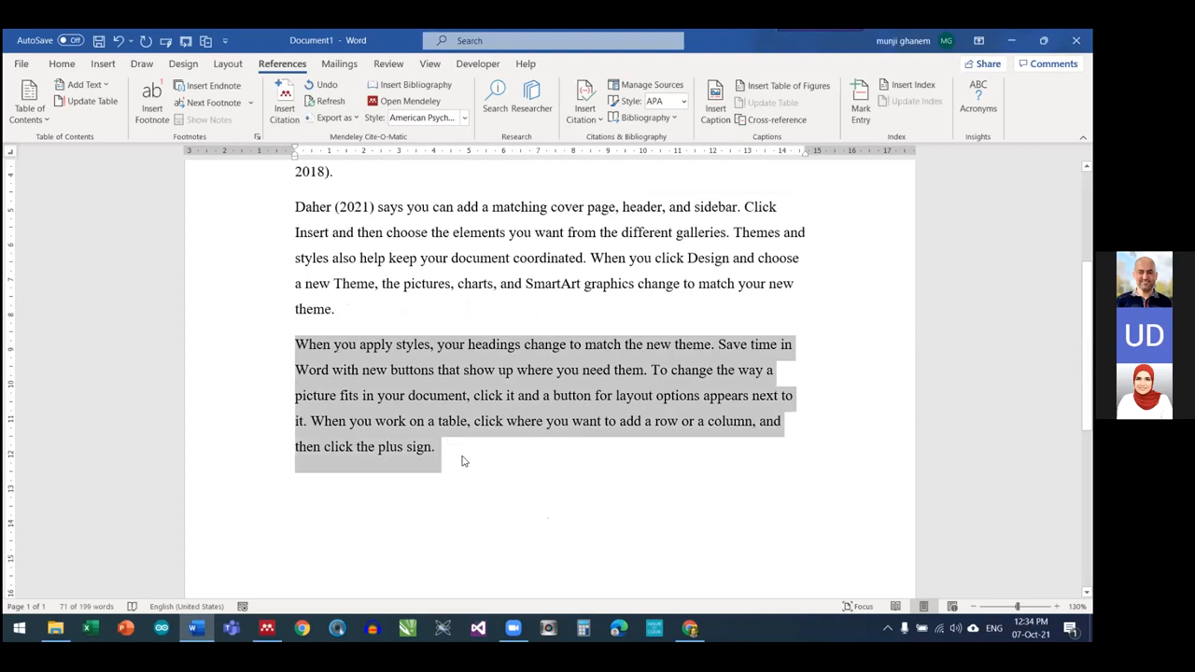
pyautogui.click(433, 447)
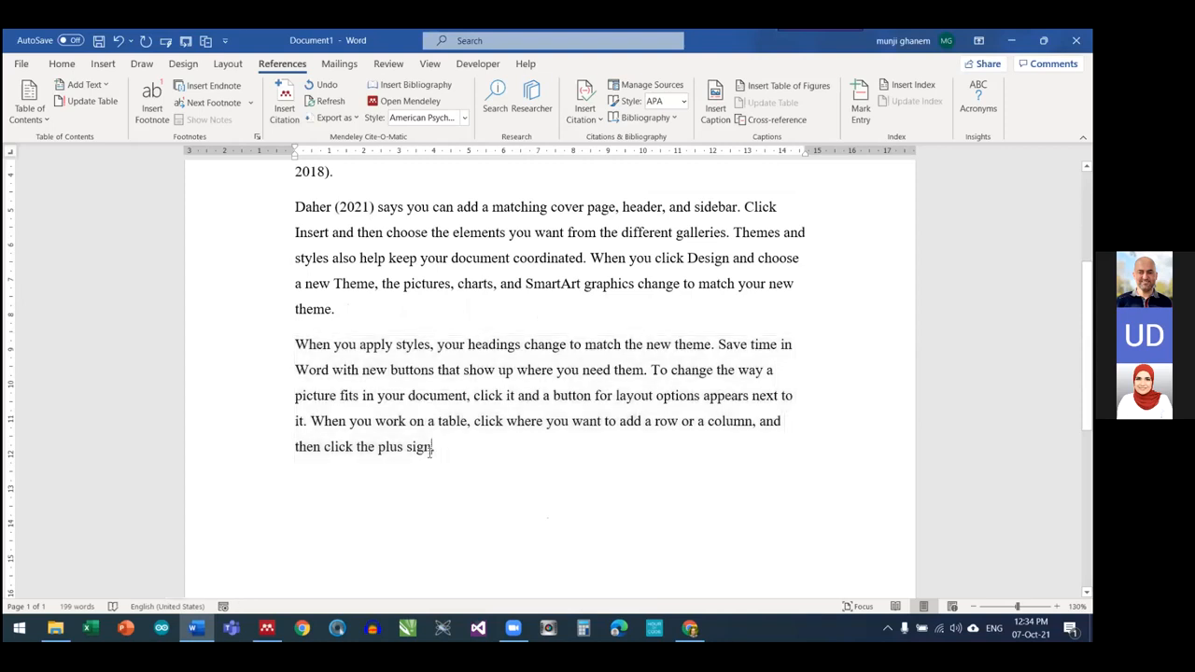
pyautogui.press('BackSpace')
pyautogui.write('.')
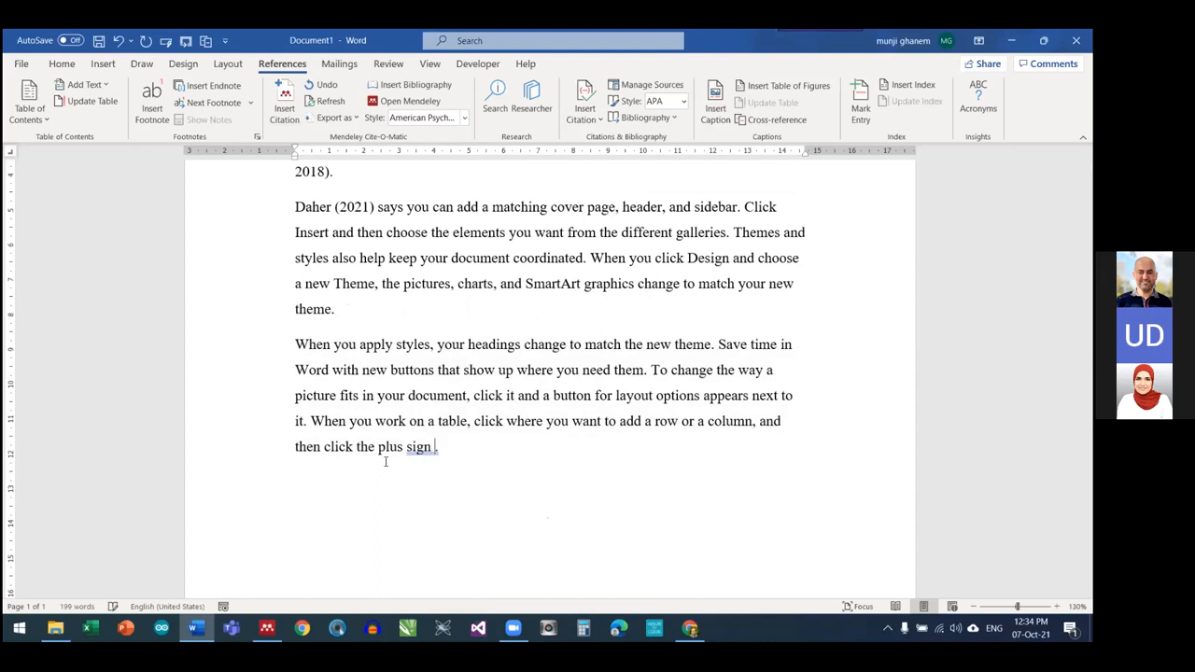
pyautogui.hotkey('alt', 'm')
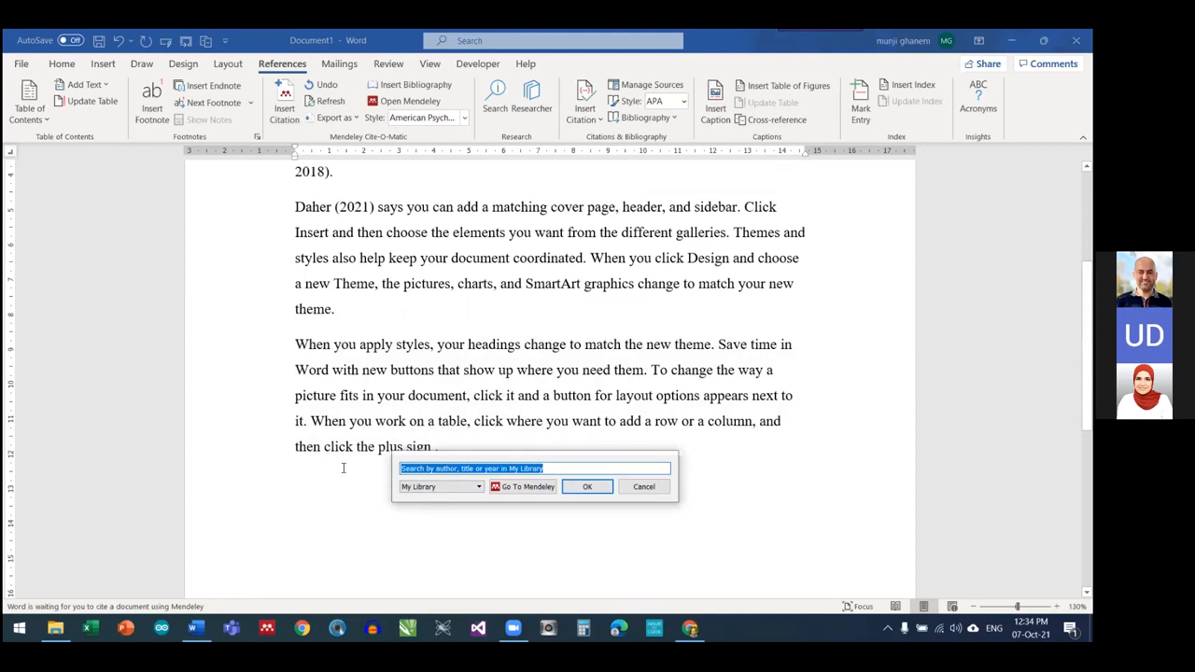
pyautogui.write('adam')
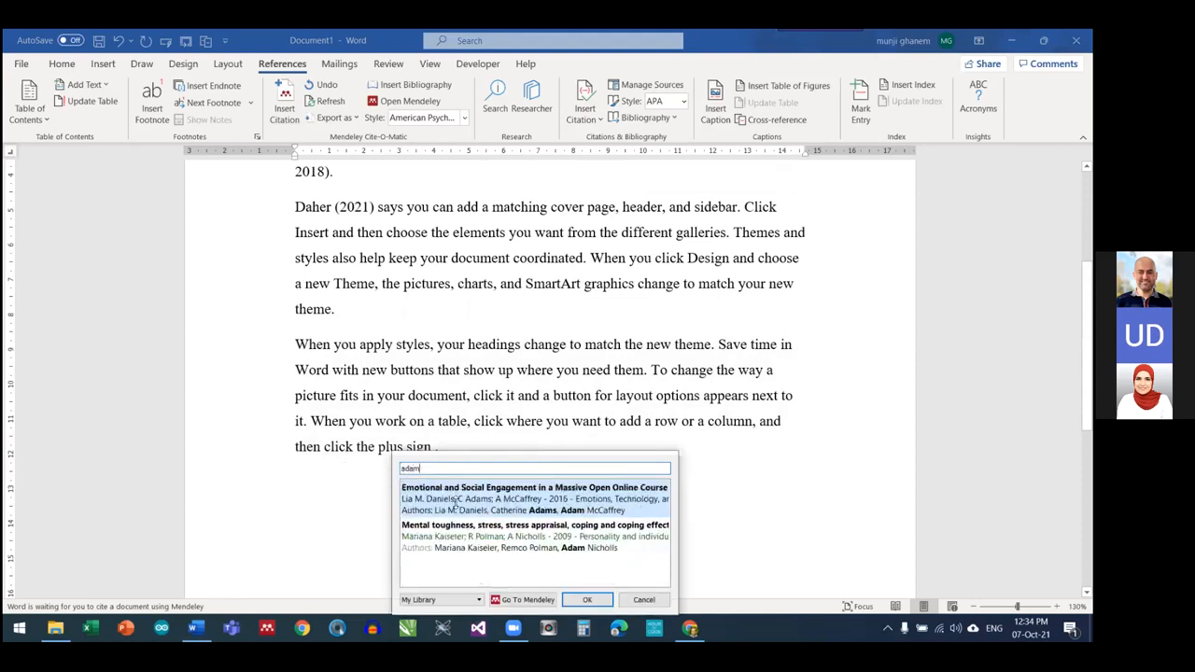
pyautogui.click(455, 502)
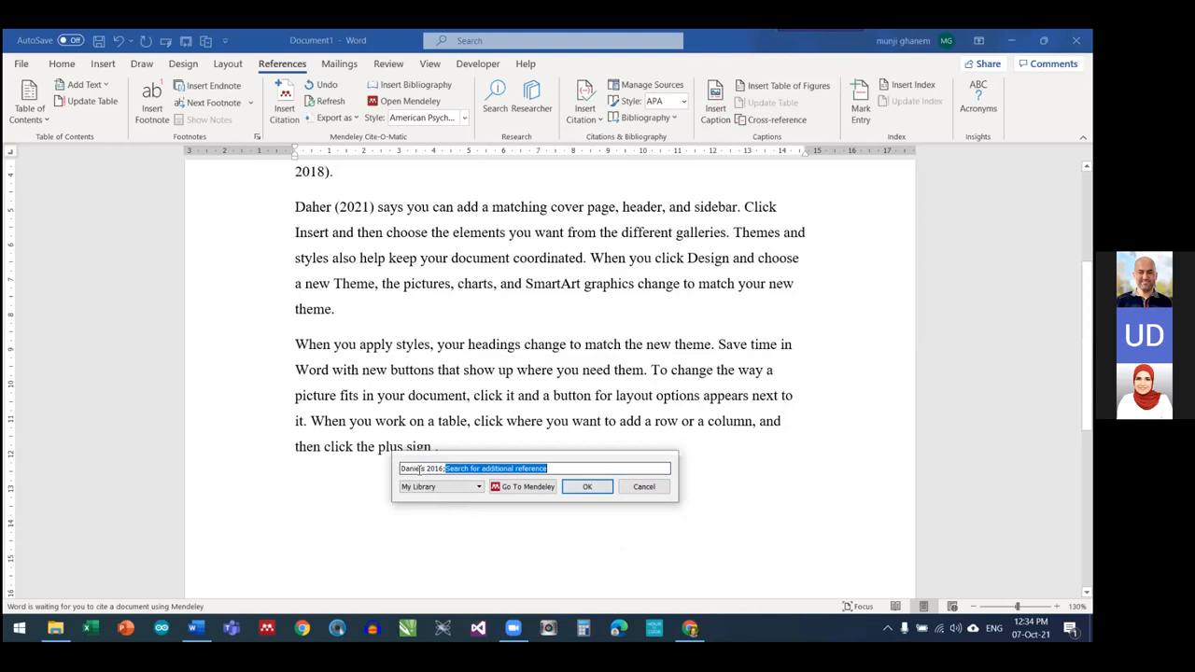
pyautogui.click(586, 487)
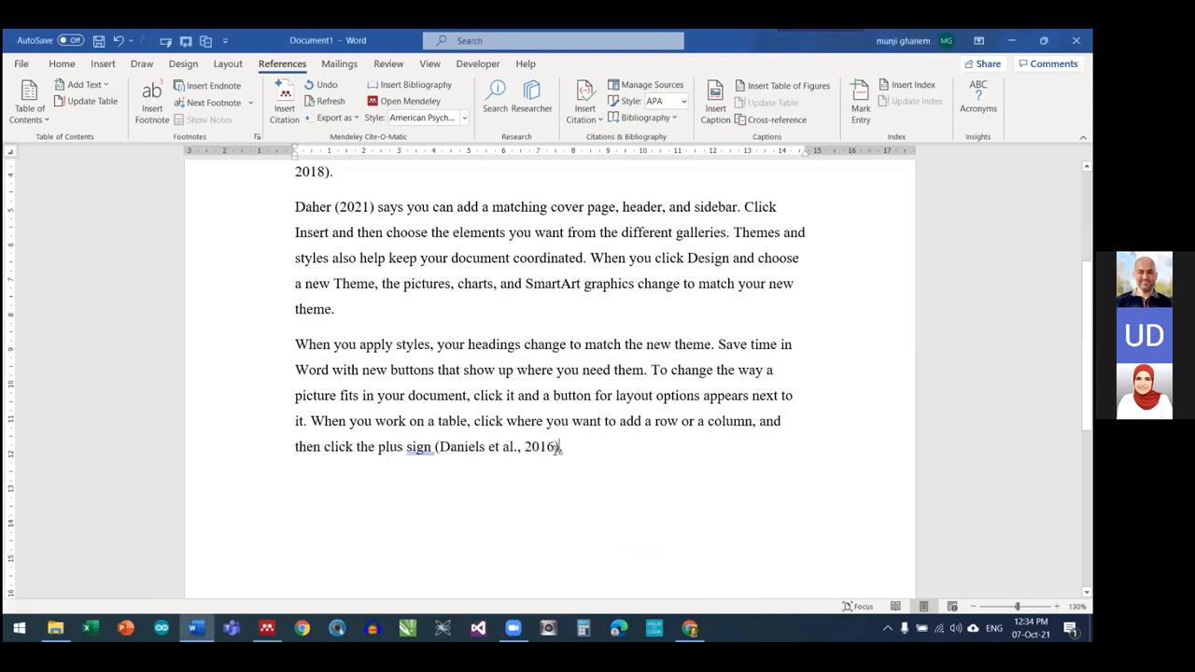
# Edit the citation at the end of the third paragraph to add a Page locator of 6
pyautogui.click(479, 447)
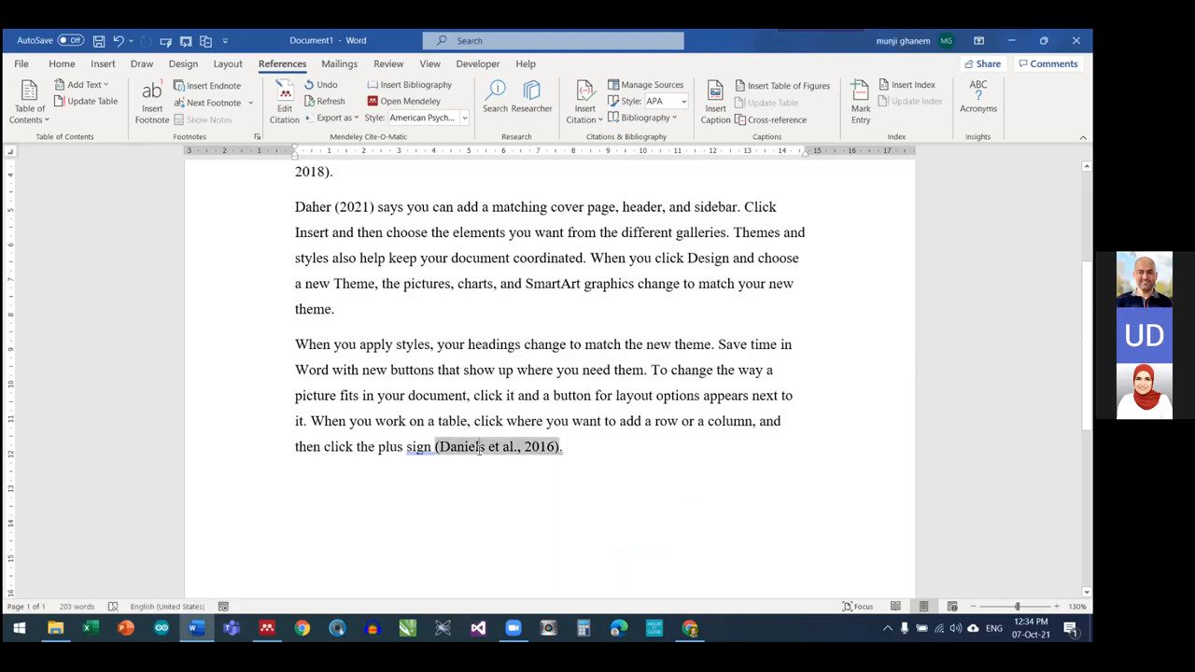
pyautogui.click(284, 110)
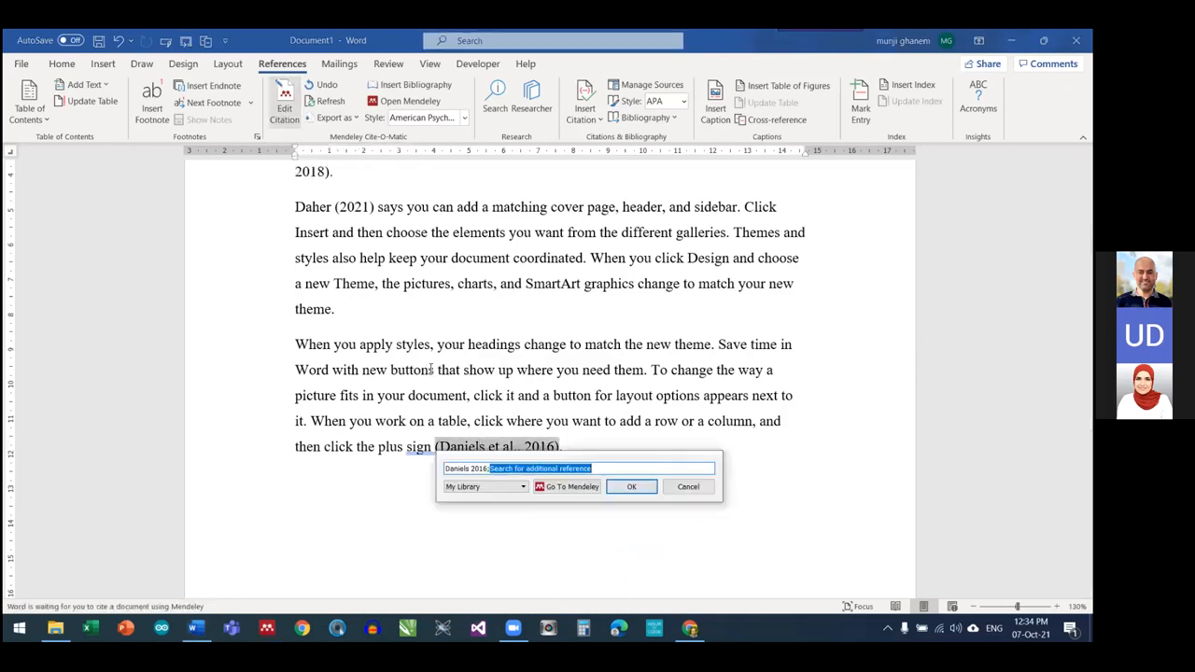
pyautogui.click(461, 469)
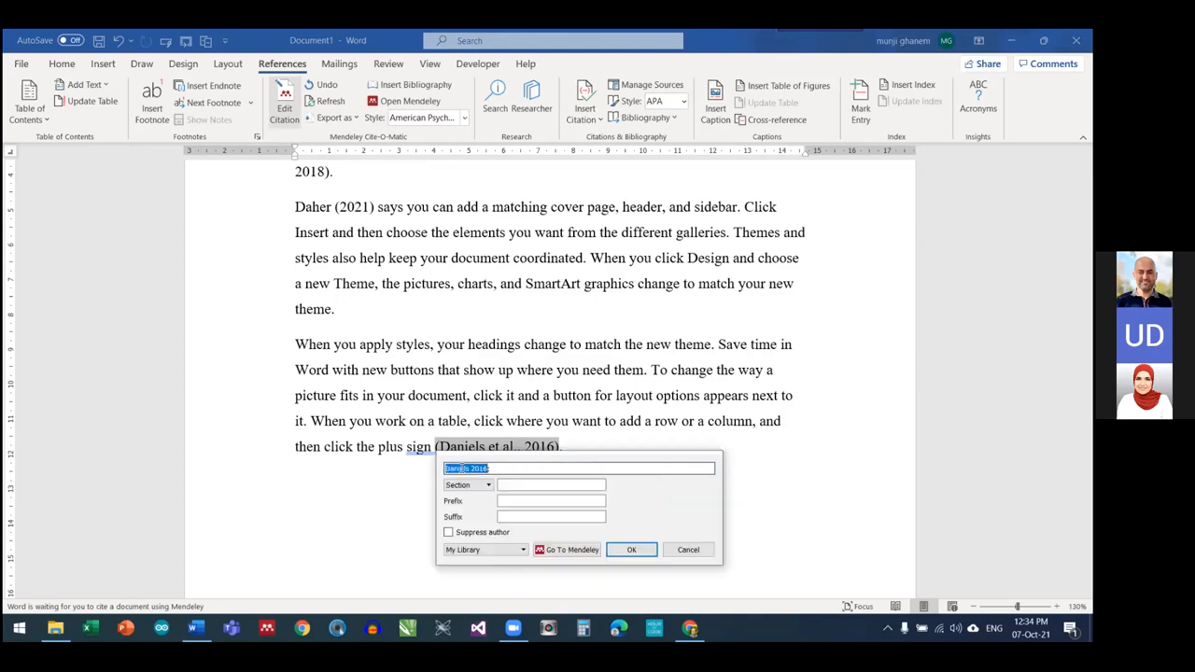
pyautogui.click(489, 487)
pyautogui.moveTo(487, 545); pyautogui.dragTo(487, 556)
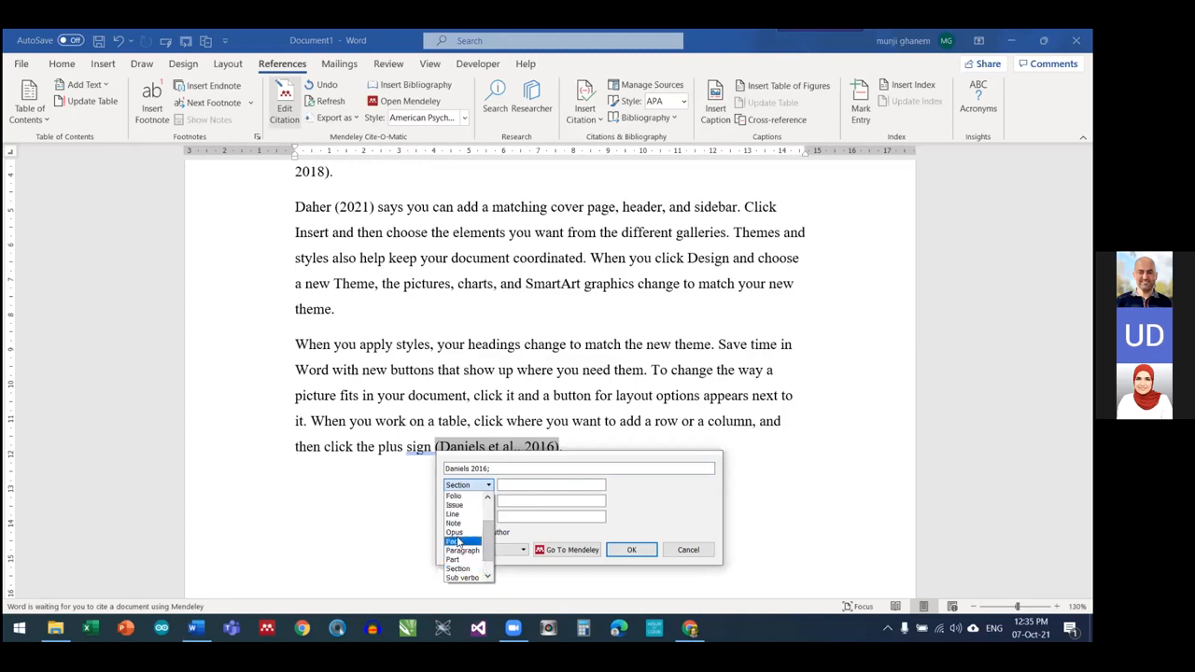
pyautogui.click(457, 541)
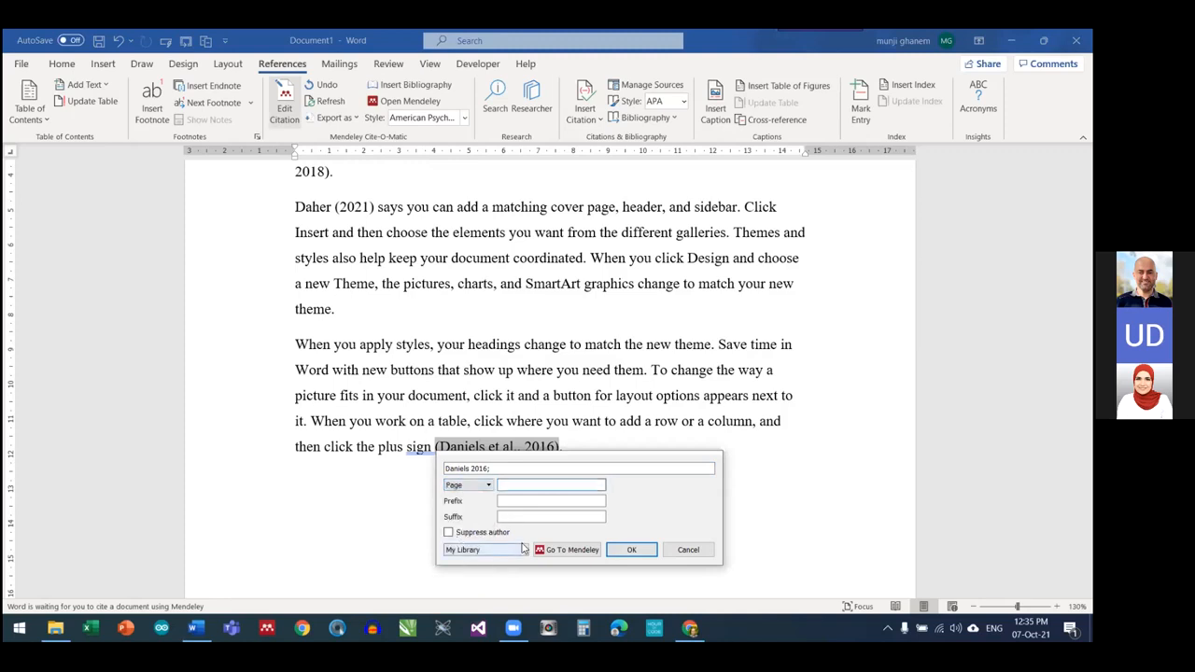
pyautogui.click(630, 549)
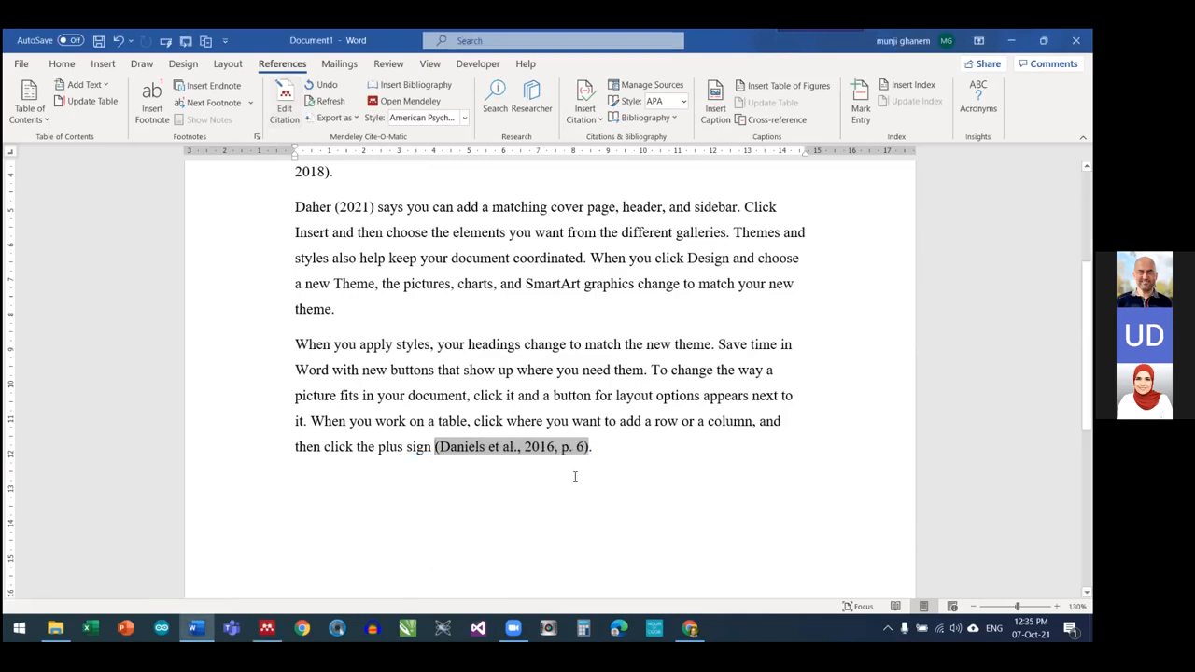
# Change the page locator of the third paragraph's closing citation to the range 6-8
pyautogui.scroll(2, 575, 476)
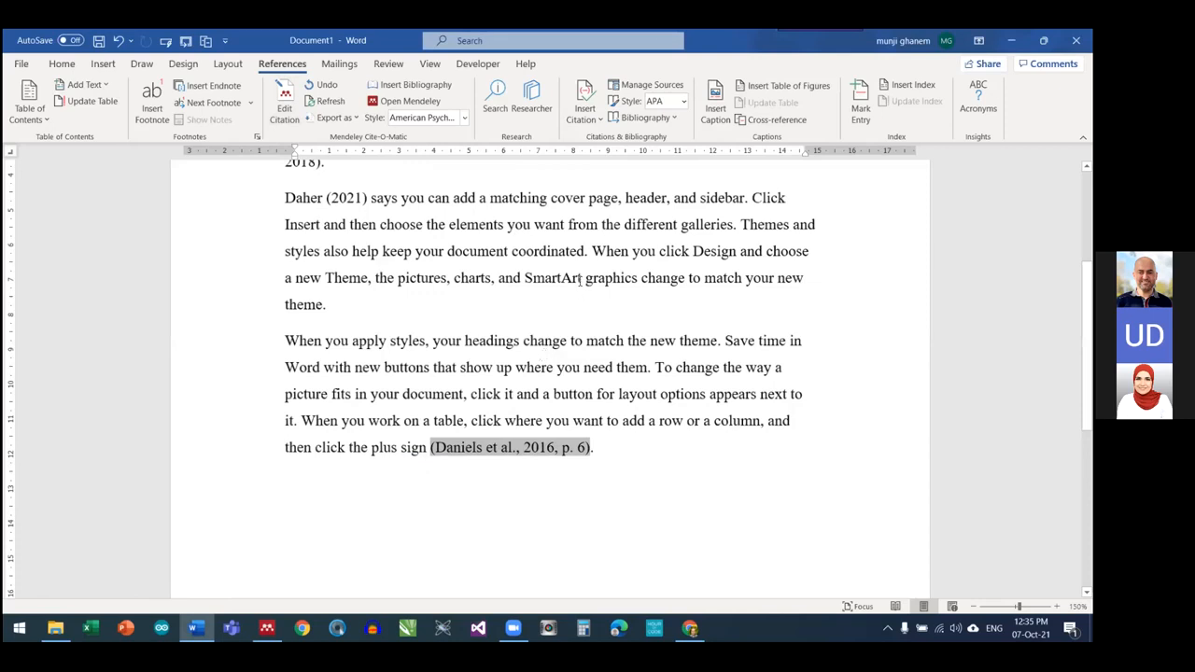
pyautogui.scroll(2, 580, 279)
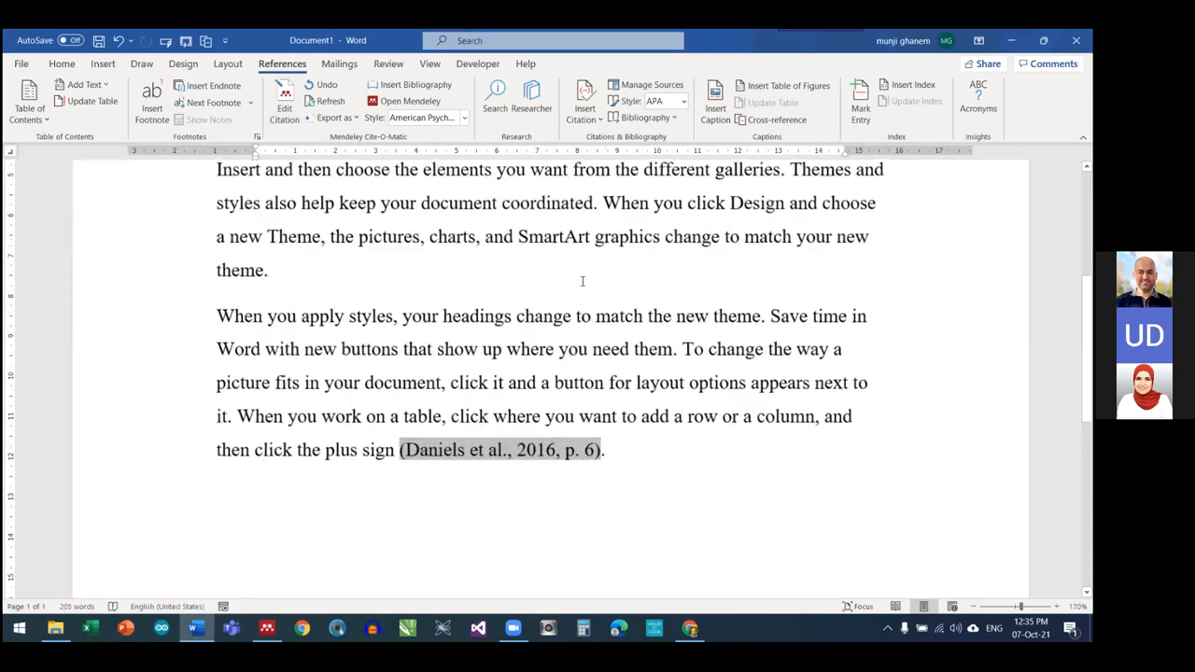
pyautogui.scroll(-3, 582, 281)
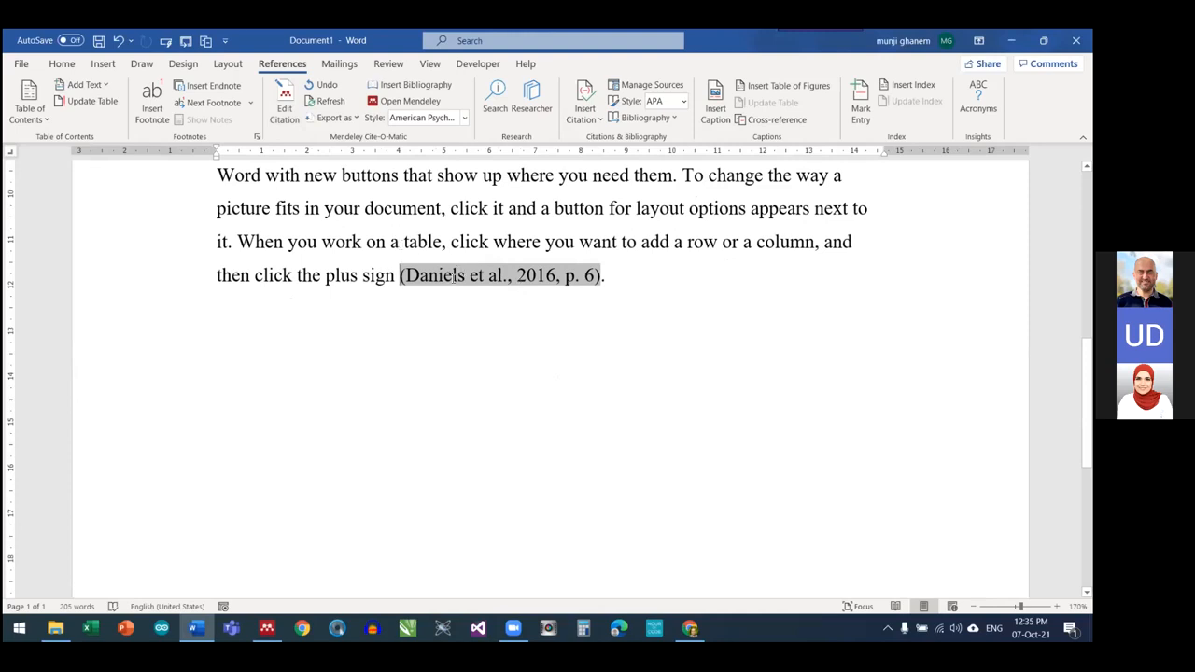
pyautogui.click(284, 110)
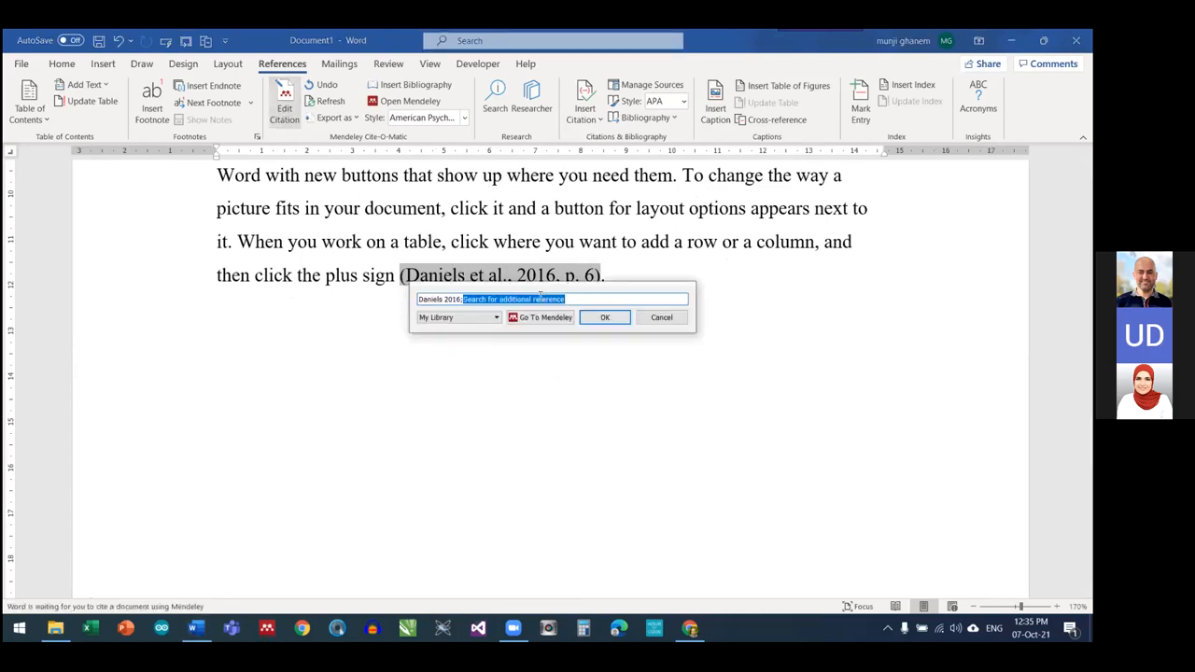
pyautogui.click(435, 297)
pyautogui.click(502, 315)
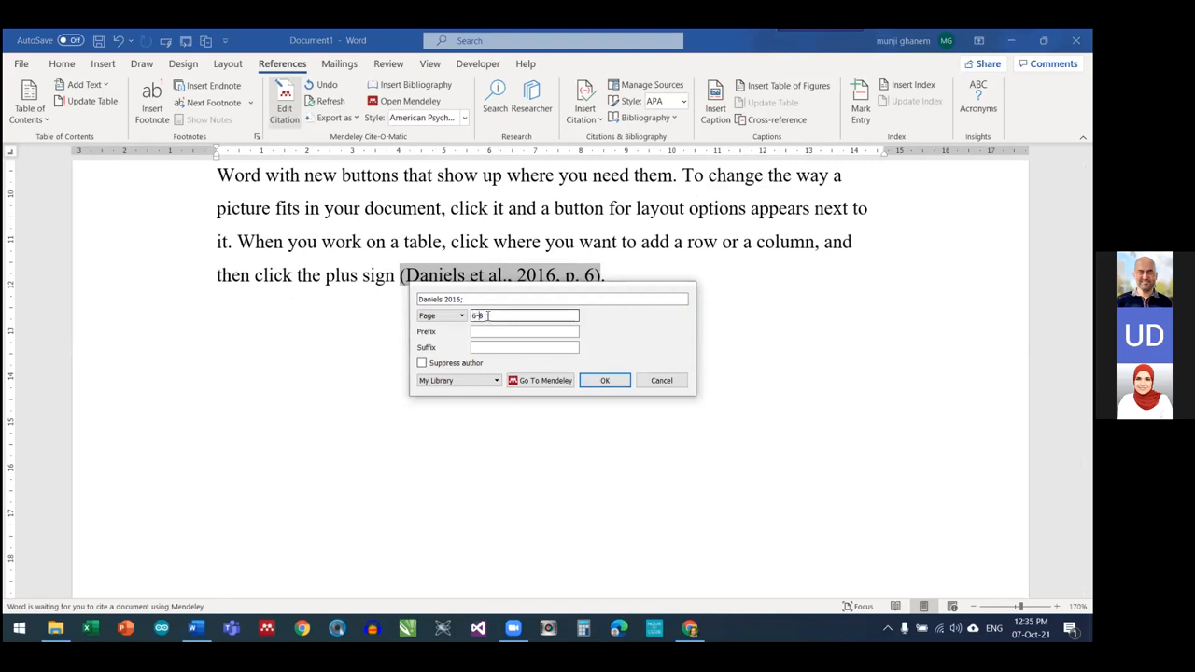
pyautogui.click(607, 381)
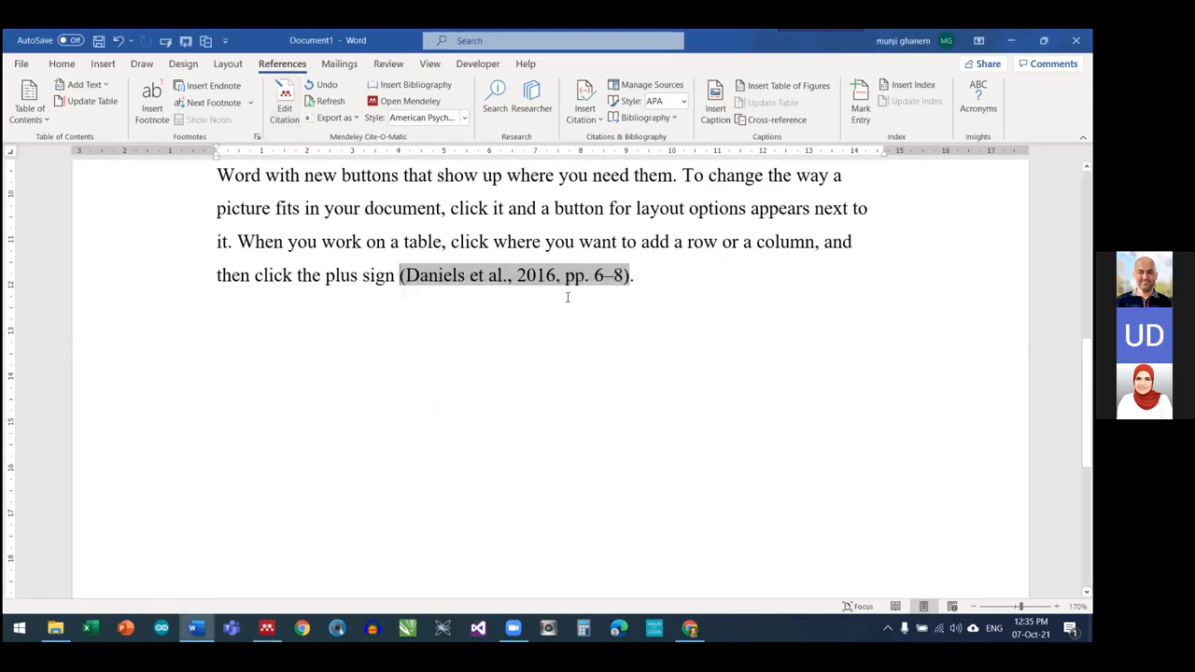
# Set the closing citation's page locator back to the single page 6
pyautogui.moveTo(566, 278); pyautogui.dragTo(589, 278)
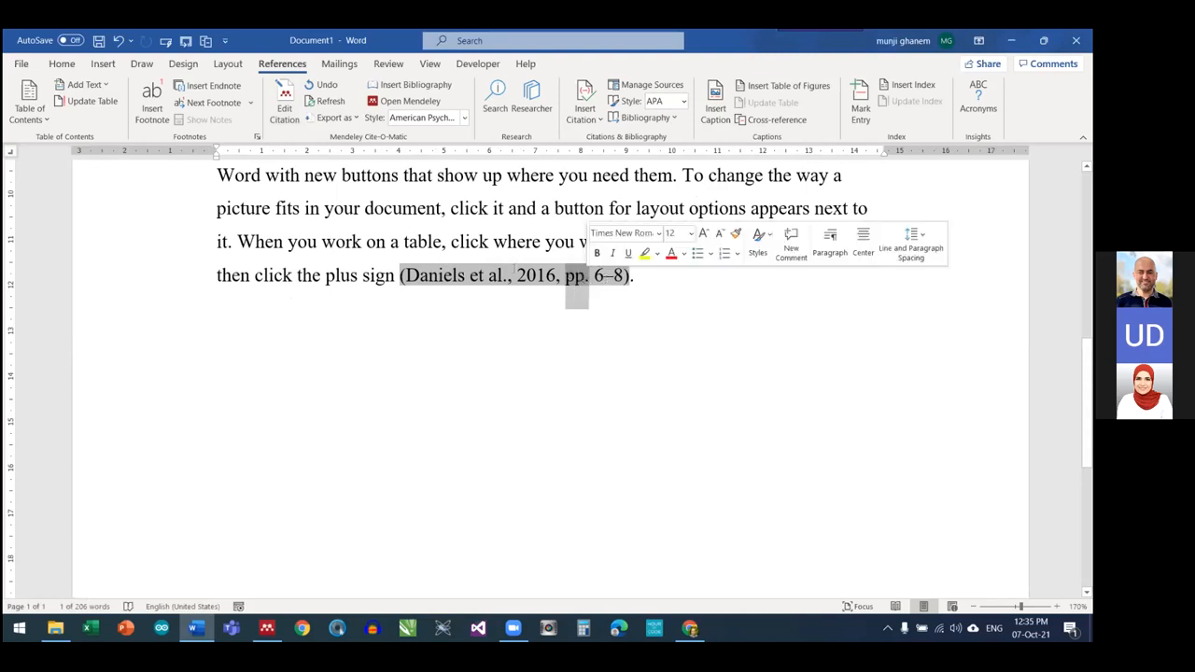
pyautogui.click(285, 107)
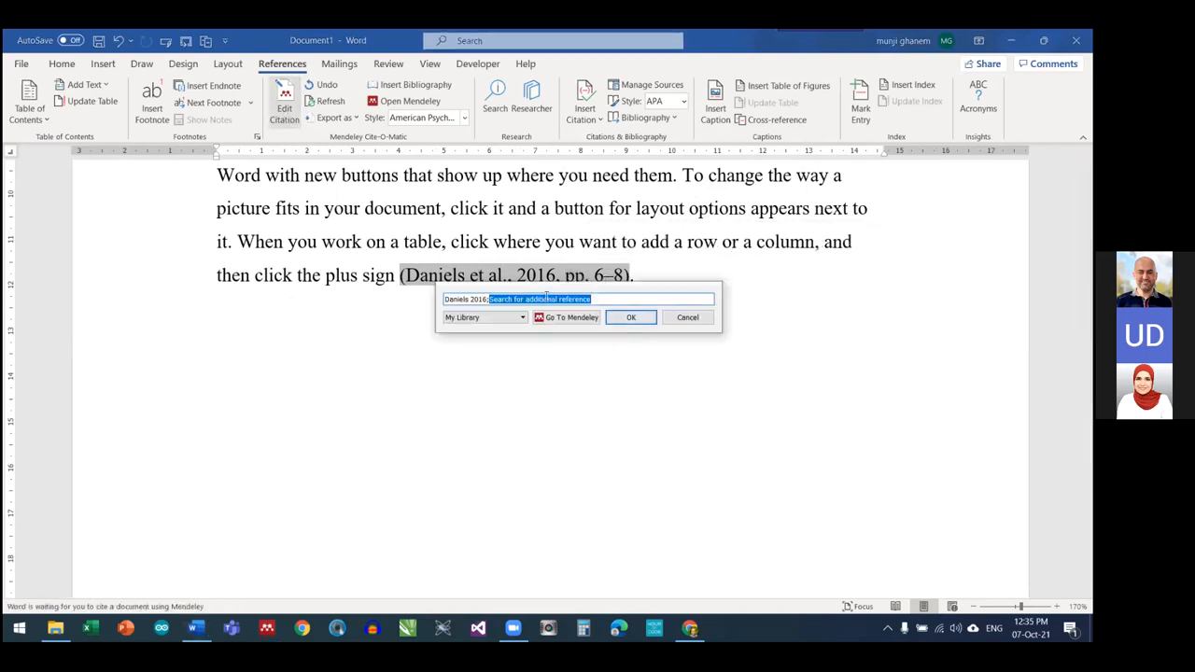
pyautogui.click(465, 299)
pyautogui.click(523, 317)
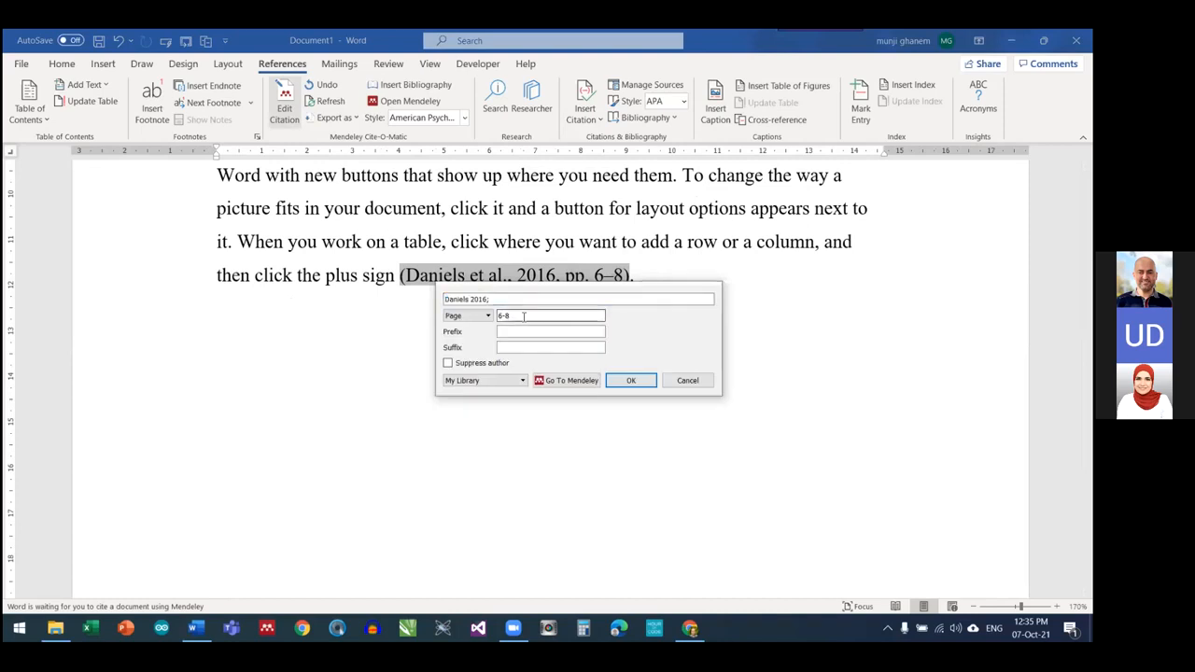
pyautogui.click(627, 383)
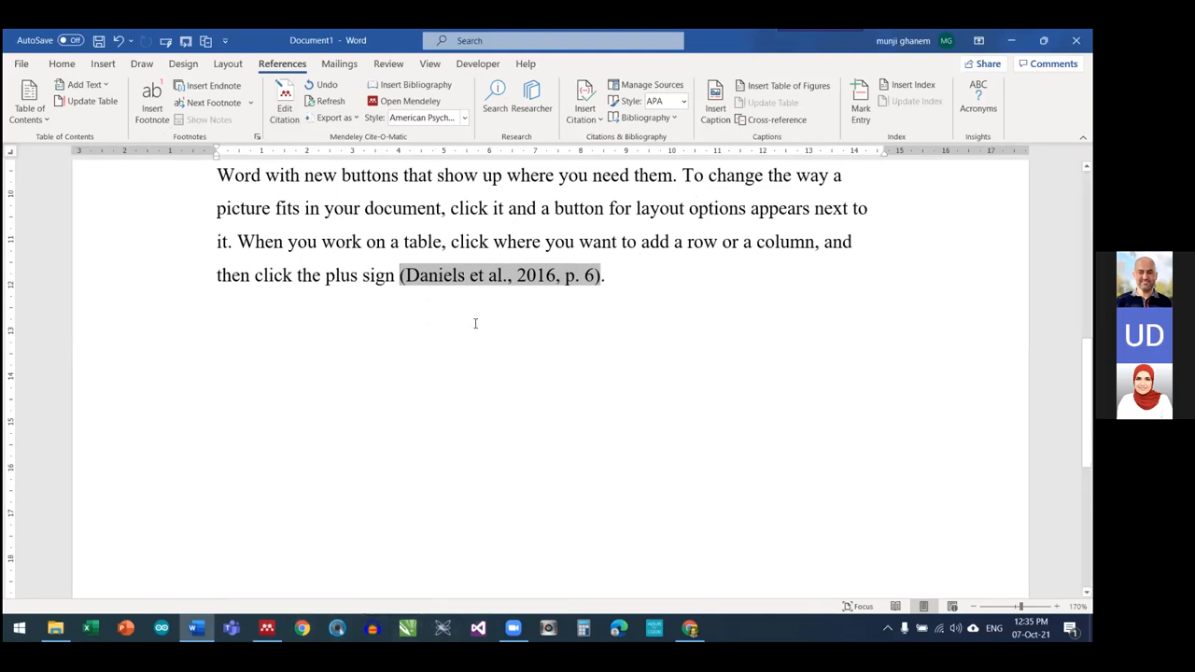
# Search by author name, pick the 2010 article "Understanding mental toughness in Australian soccer" for citing after "need them", and open its locator type choices
pyautogui.scroll(2, 488, 374)
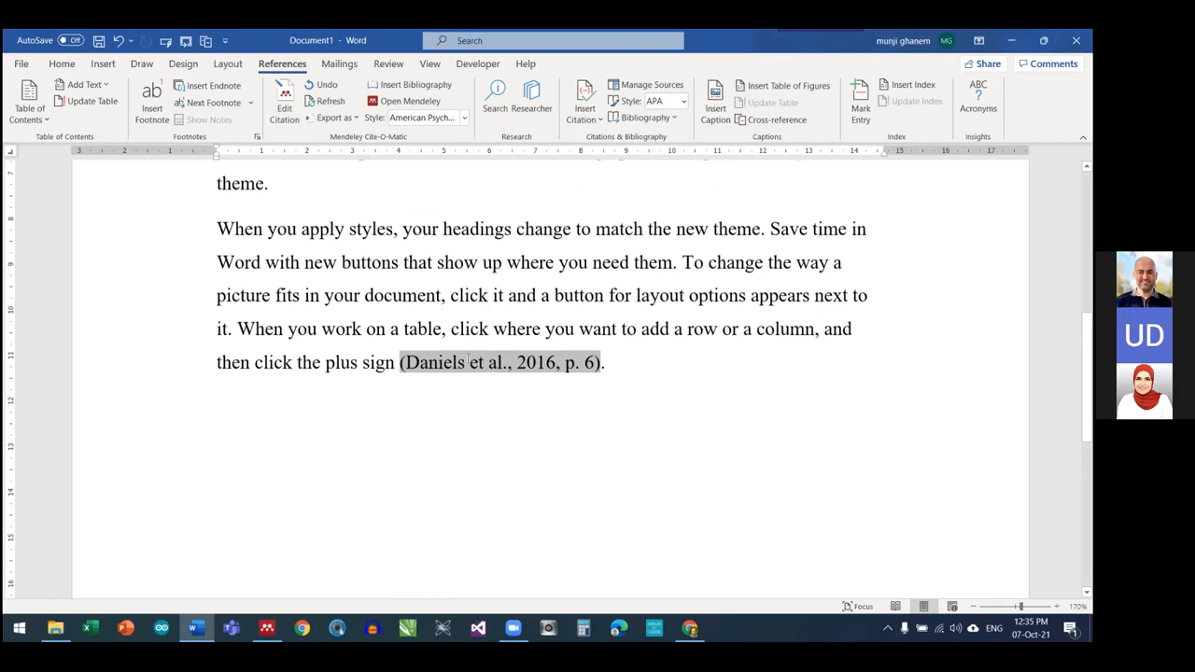
pyautogui.scroll(2, 471, 369)
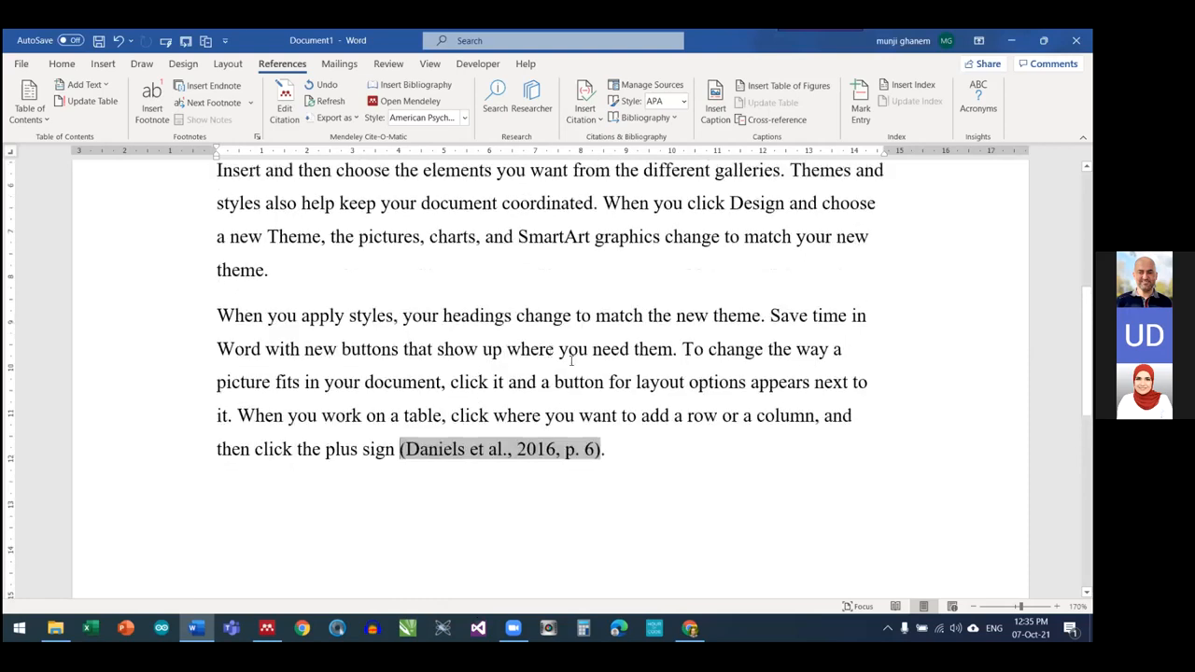
pyautogui.click(672, 350)
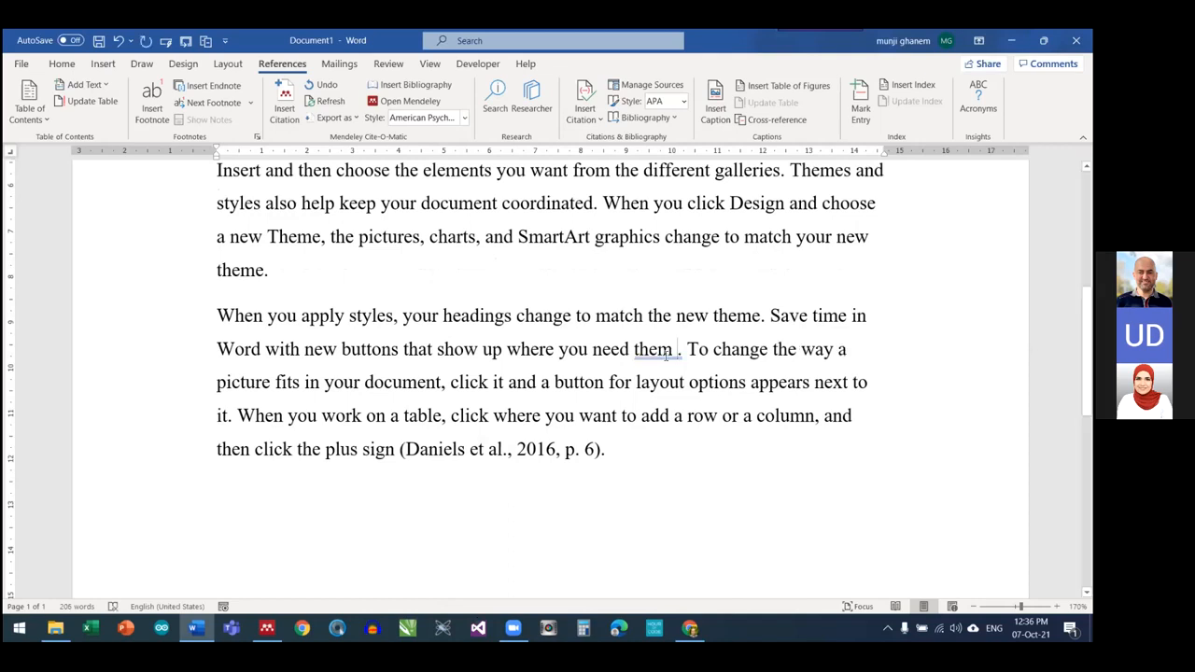
pyautogui.hotkey('alt', 'm')
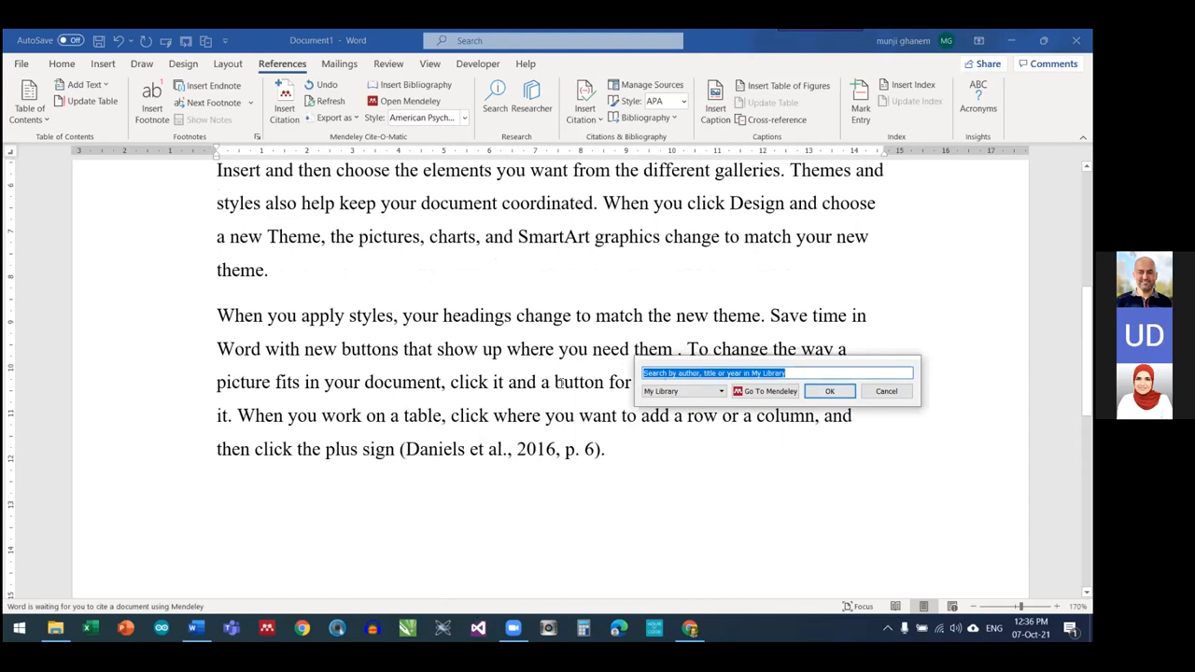
pyautogui.write('dan')
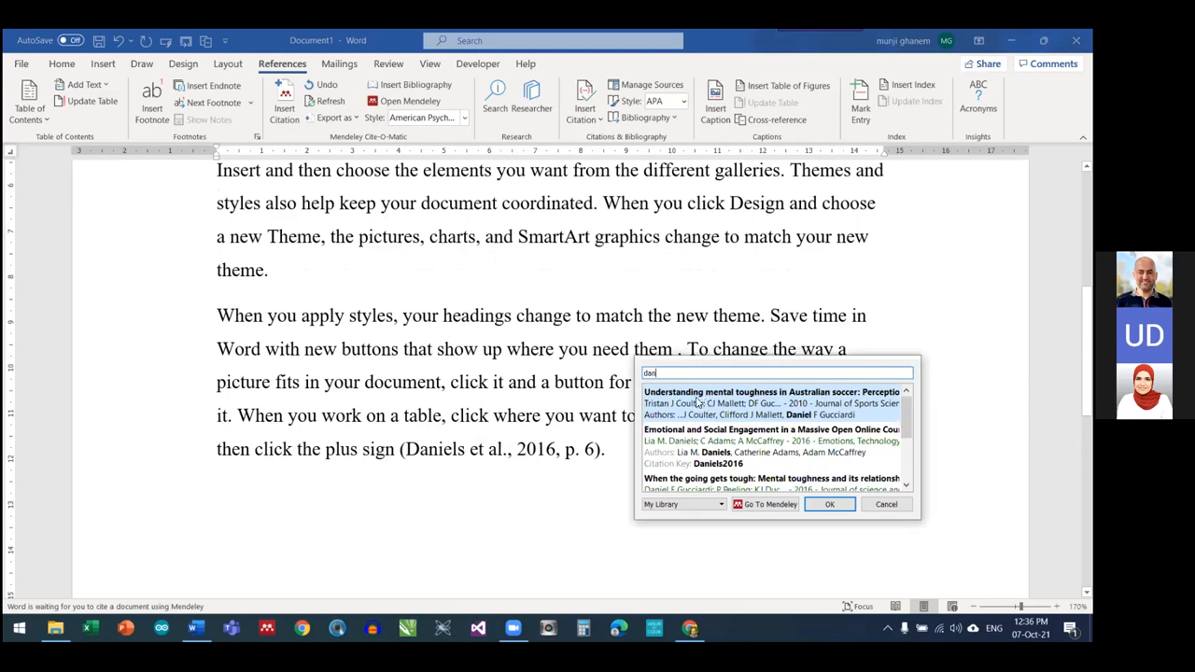
pyautogui.click(698, 402)
pyautogui.click(663, 373)
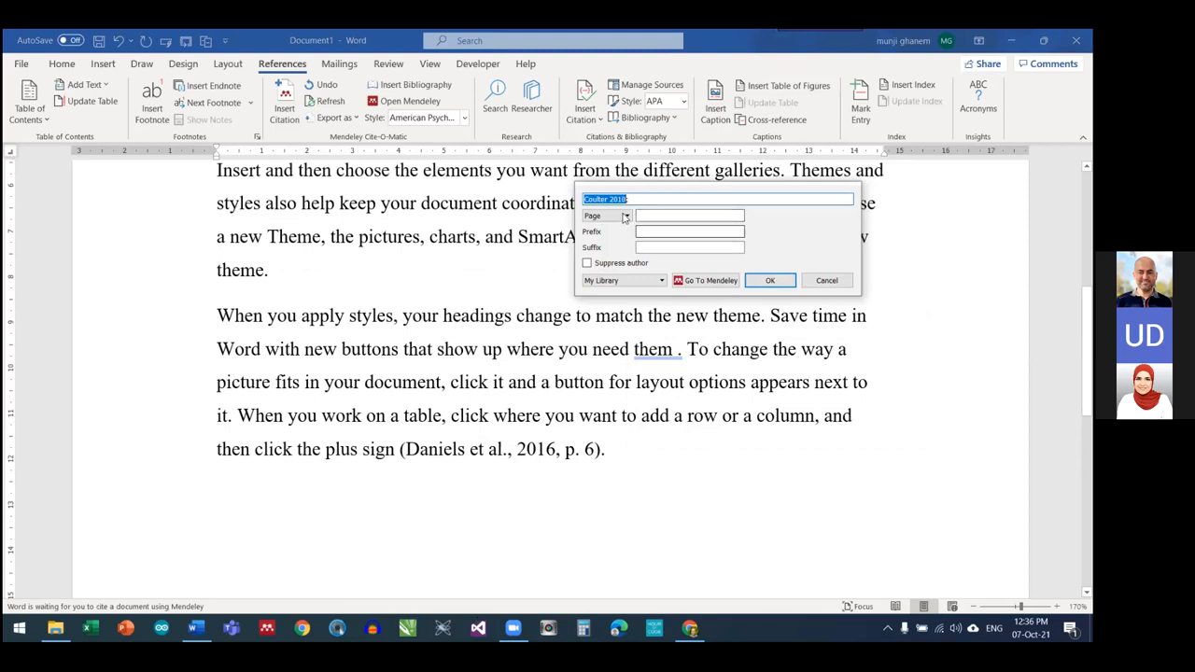
pyautogui.click(628, 217)
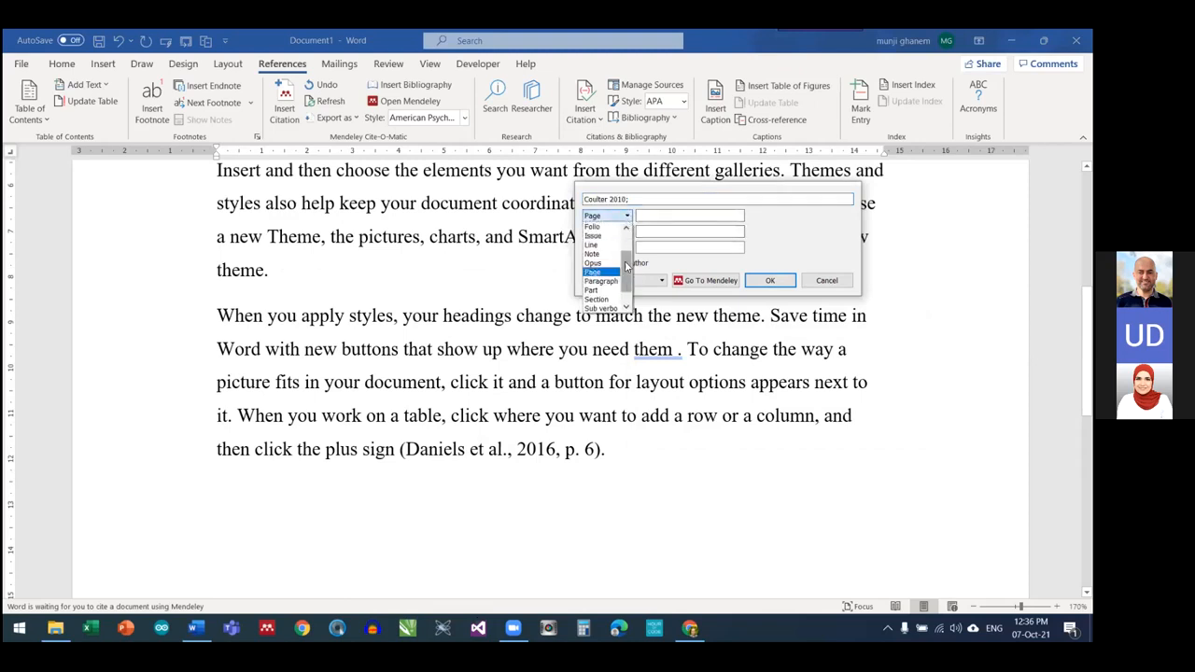
# Set the 2010 article's citation locator to Section with the value "Lit Rev" and insert the citation after "them"
pyautogui.moveTo(628, 265); pyautogui.dragTo(628, 281)
pyautogui.click(600, 282)
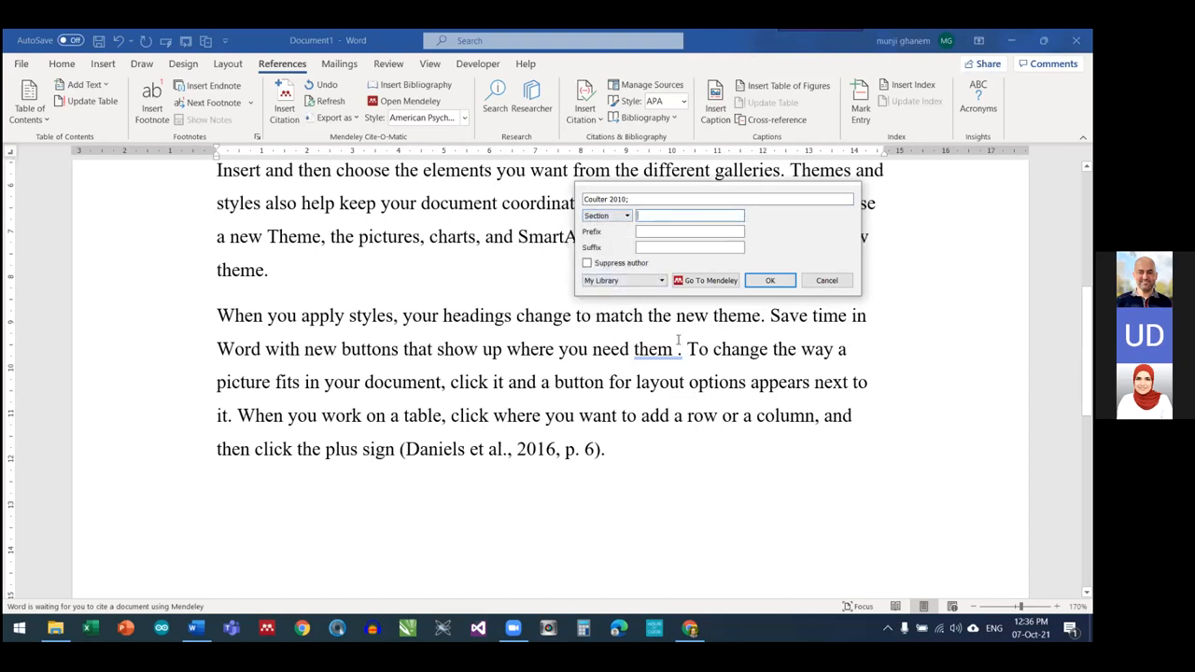
pyautogui.write('Lit Rev')
pyautogui.click(770, 280)
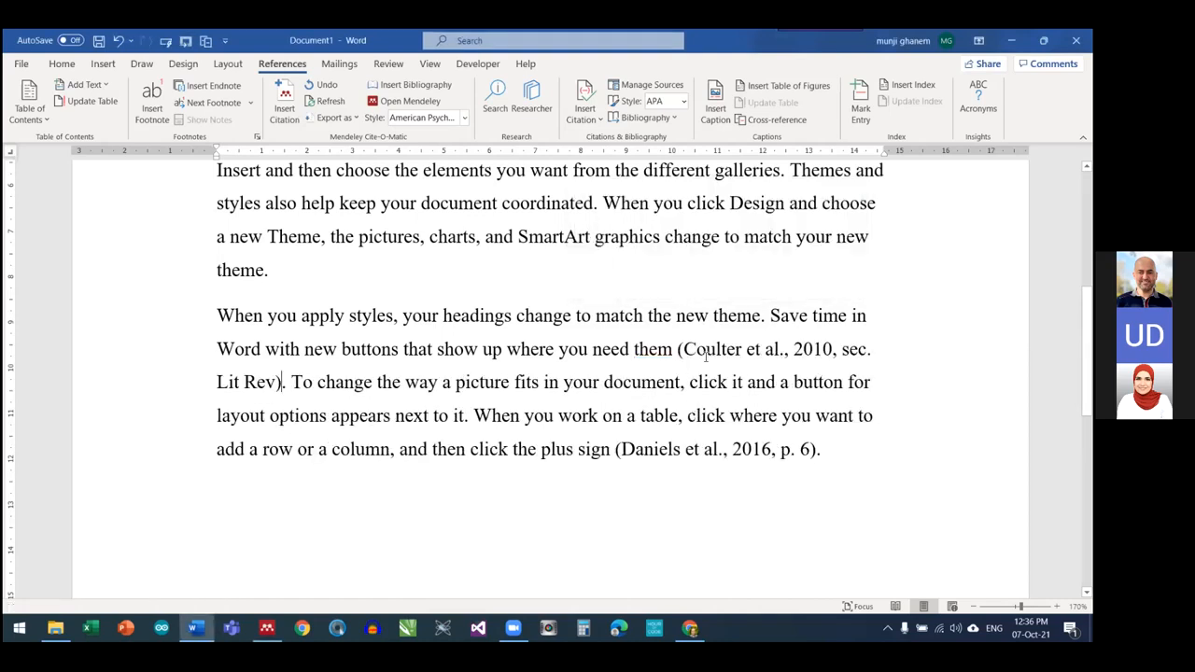
# Review the inserted section citation and the other in-text citations in the paragraphs above it
pyautogui.click(706, 351)
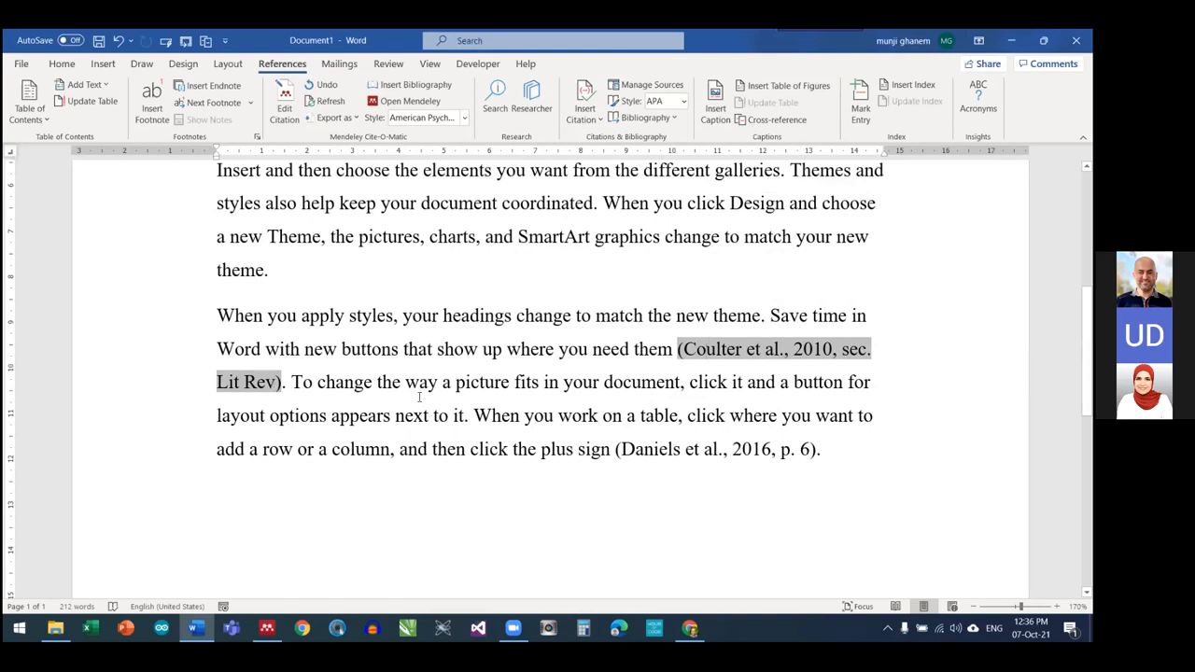
pyautogui.scroll(-1, 350, 359)
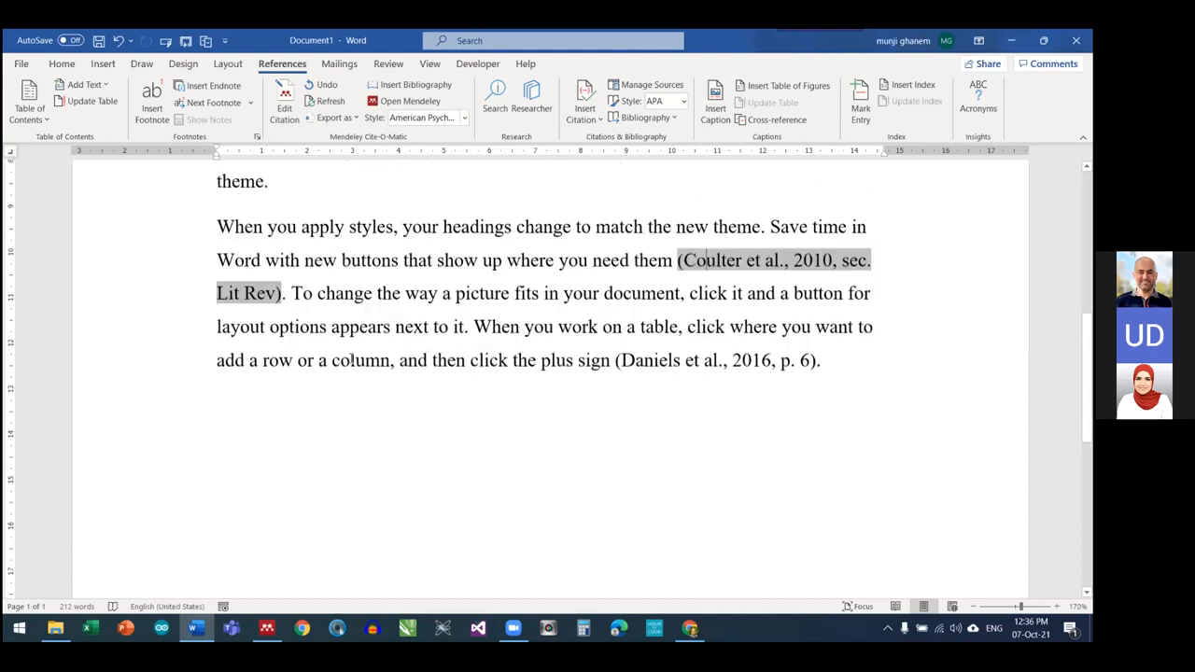
pyautogui.scroll(1, 373, 385)
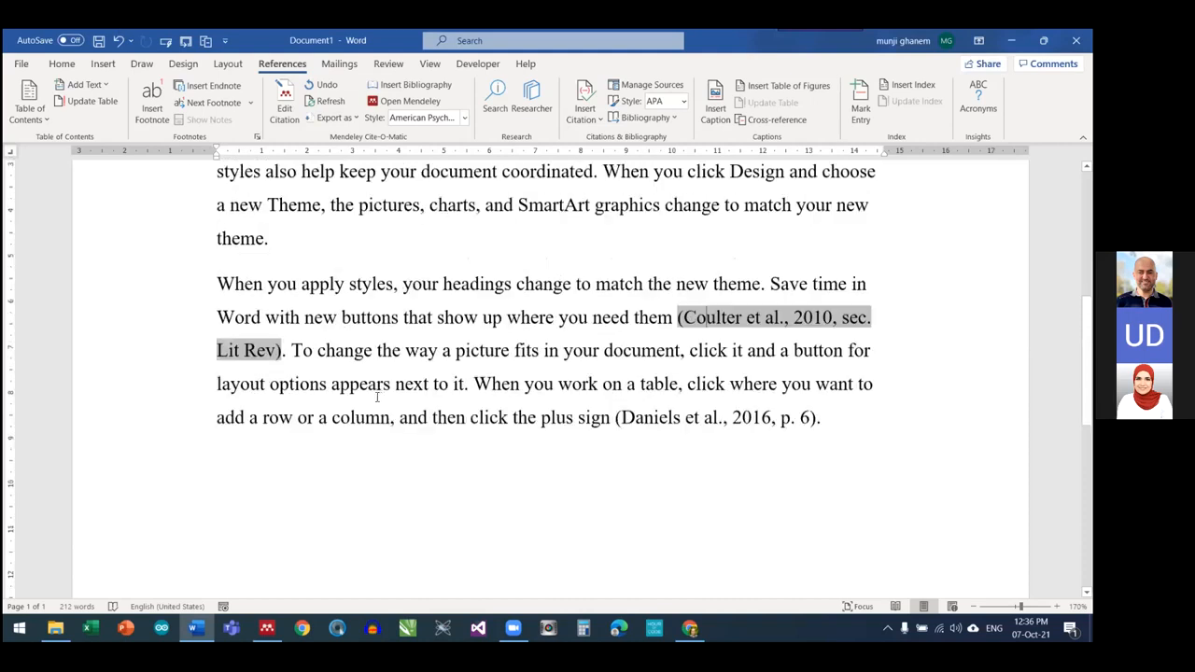
pyautogui.keyDown('ctrl'); pyautogui.scroll(-1, 391, 405); pyautogui.keyUp('ctrl')
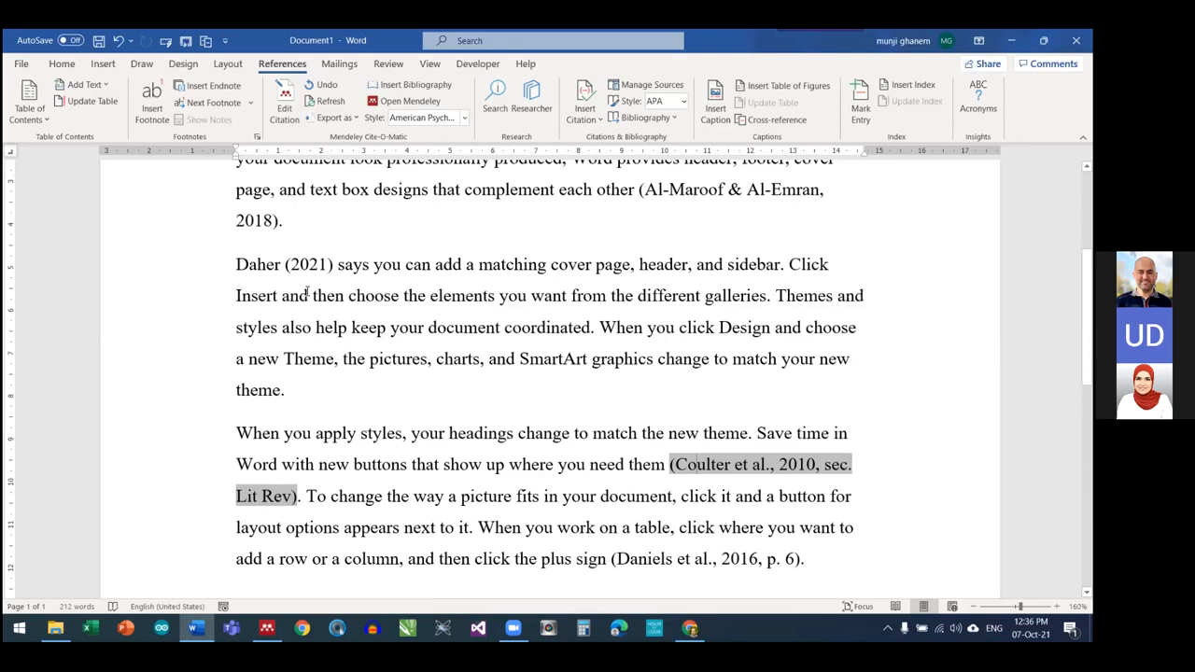
pyautogui.keyDown('ctrl'); pyautogui.scroll(-2, 307, 292); pyautogui.keyUp('ctrl')
pyautogui.click(307, 292)
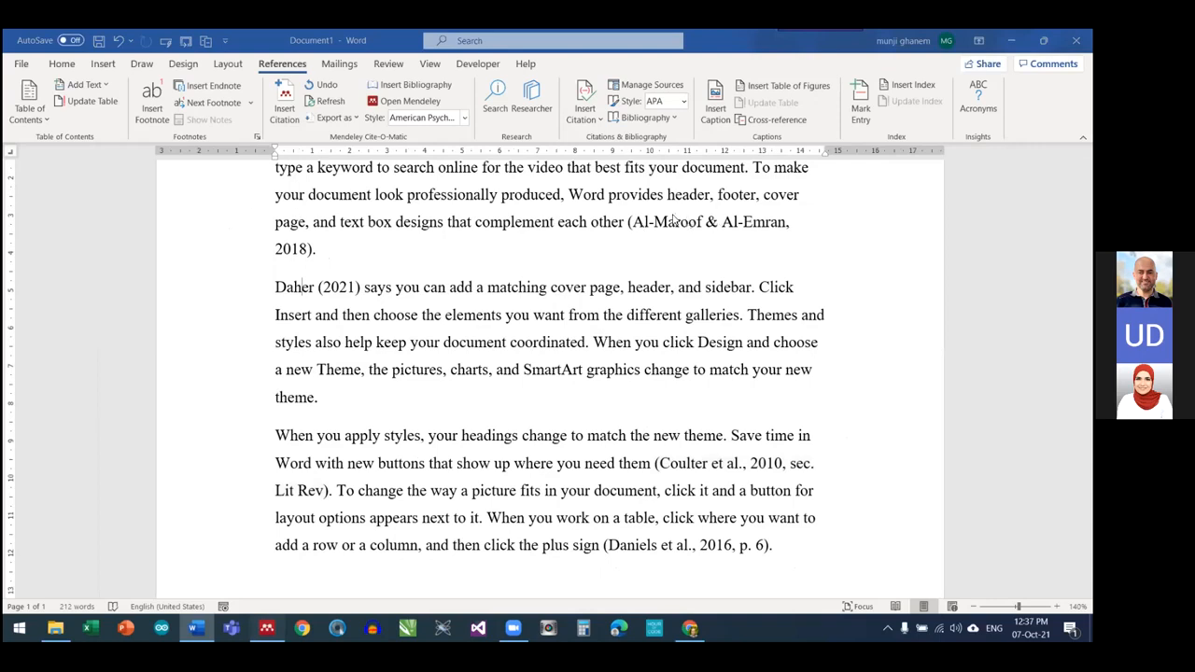
# Switch to Mendeley Desktop and inspect the details of the two 2021 single-author articles in the UDW folder
pyautogui.hotkey('alt', 'Tab')
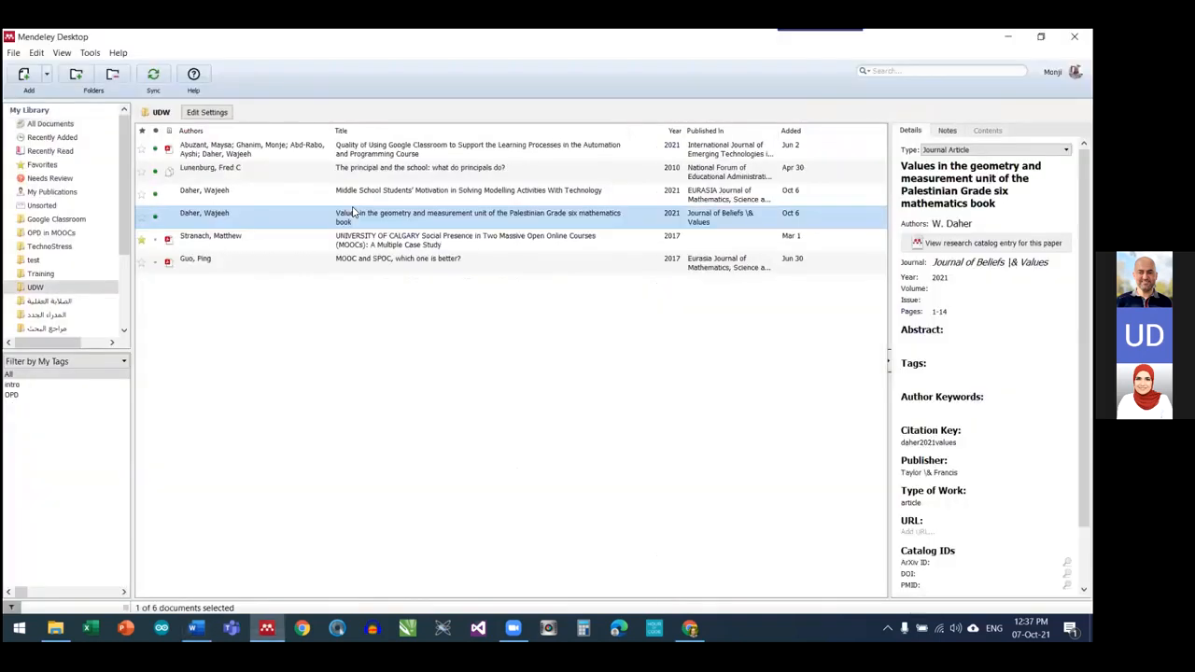
pyautogui.click(369, 199)
pyautogui.click(377, 209)
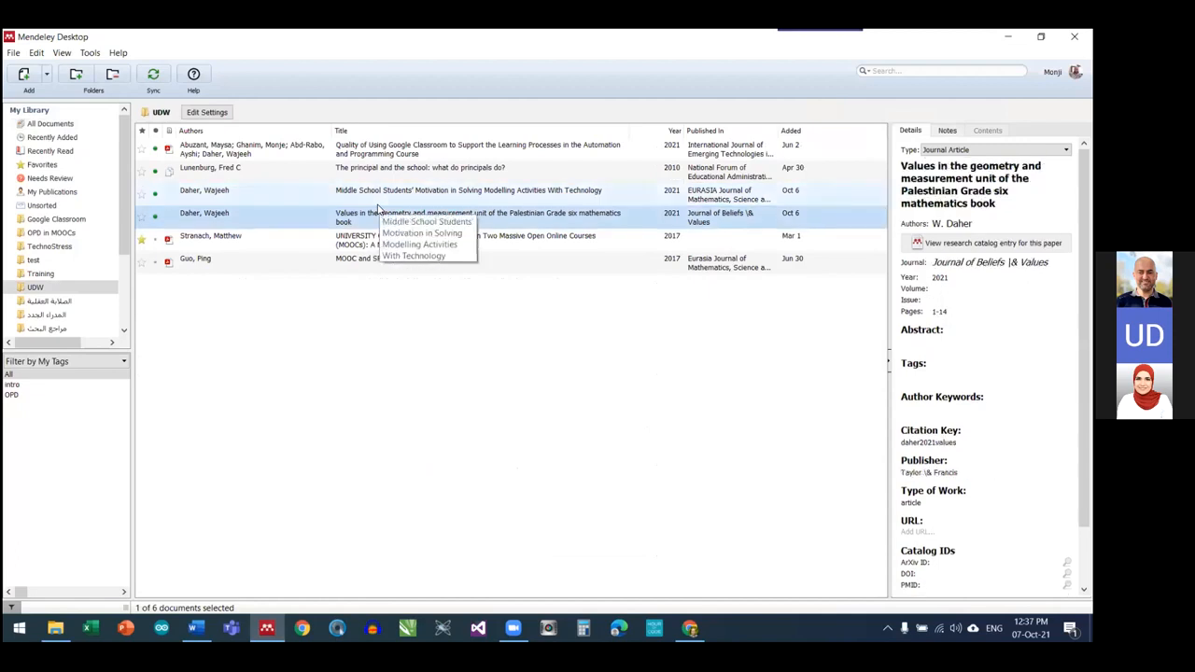
pyautogui.click(374, 194)
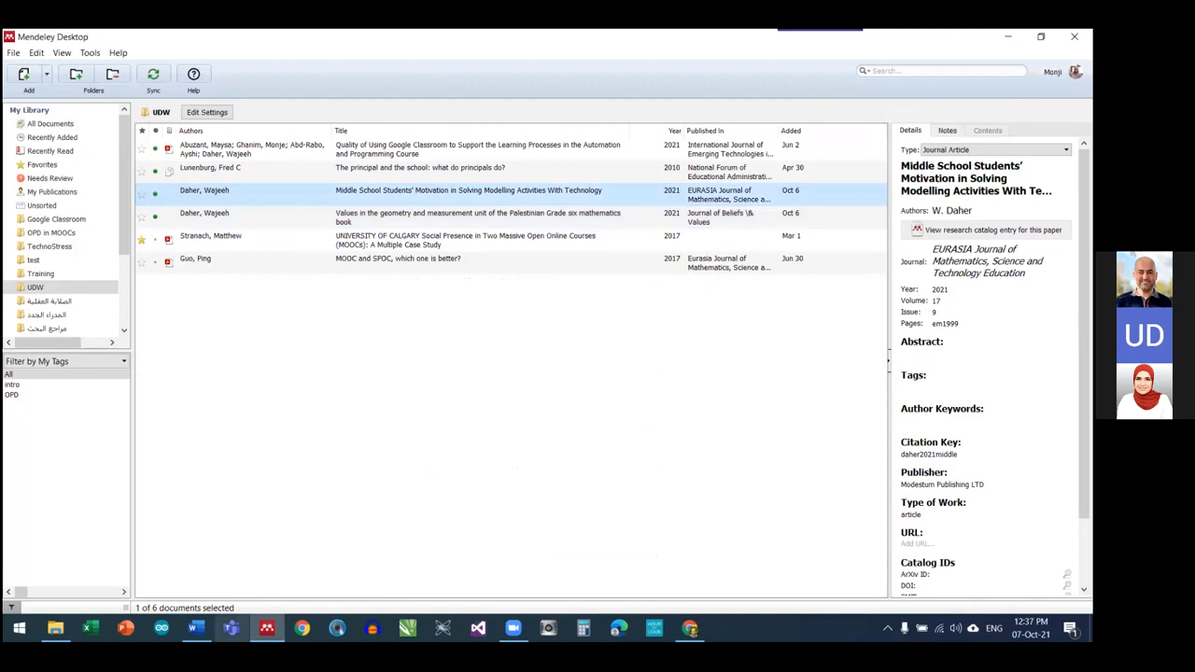
# Switch back to Word and add a space before the full stop after "theme" in the second-to-last paragraph
pyautogui.moveTo(195, 627)
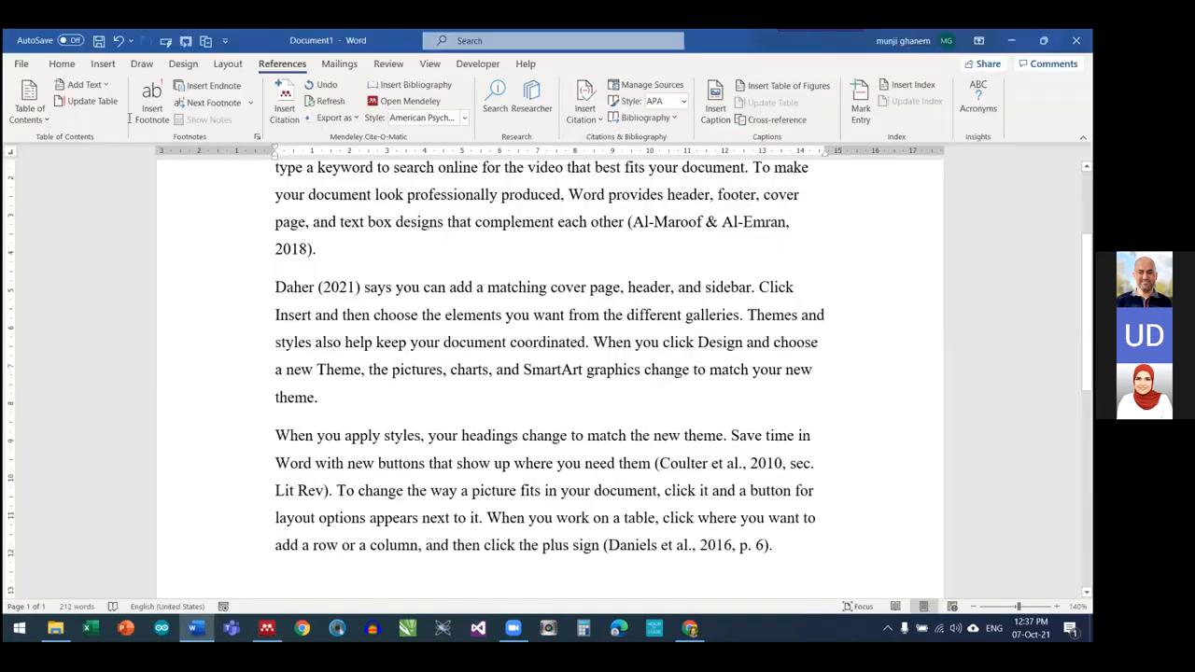
pyautogui.click(315, 397)
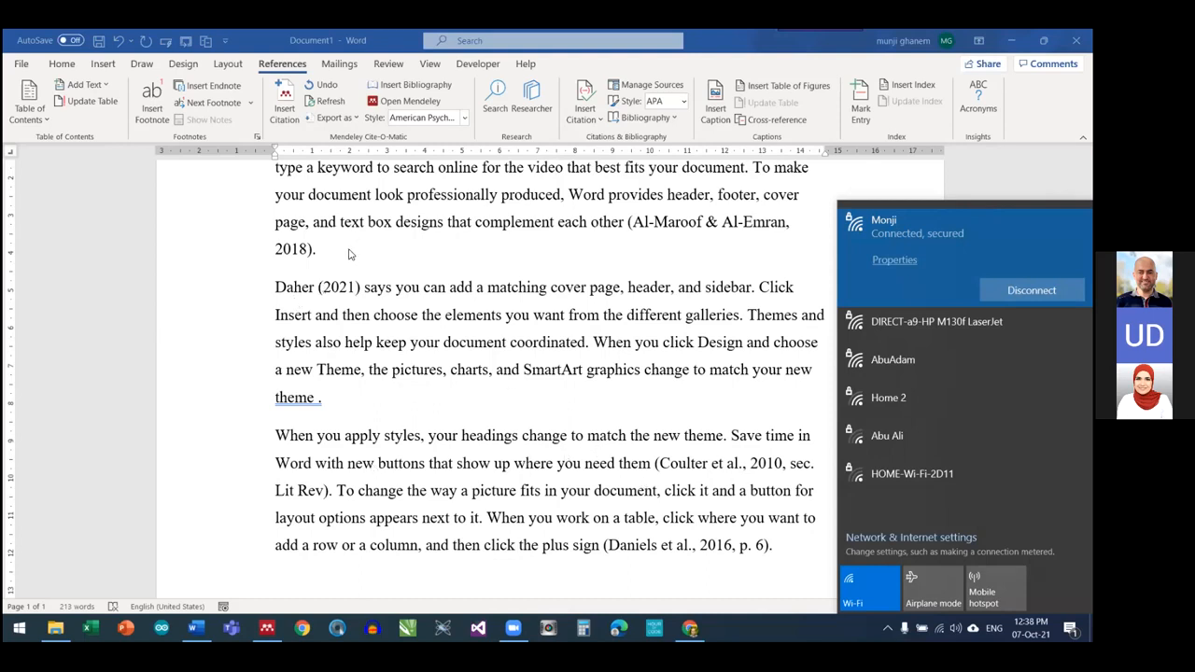
pyautogui.click(398, 259)
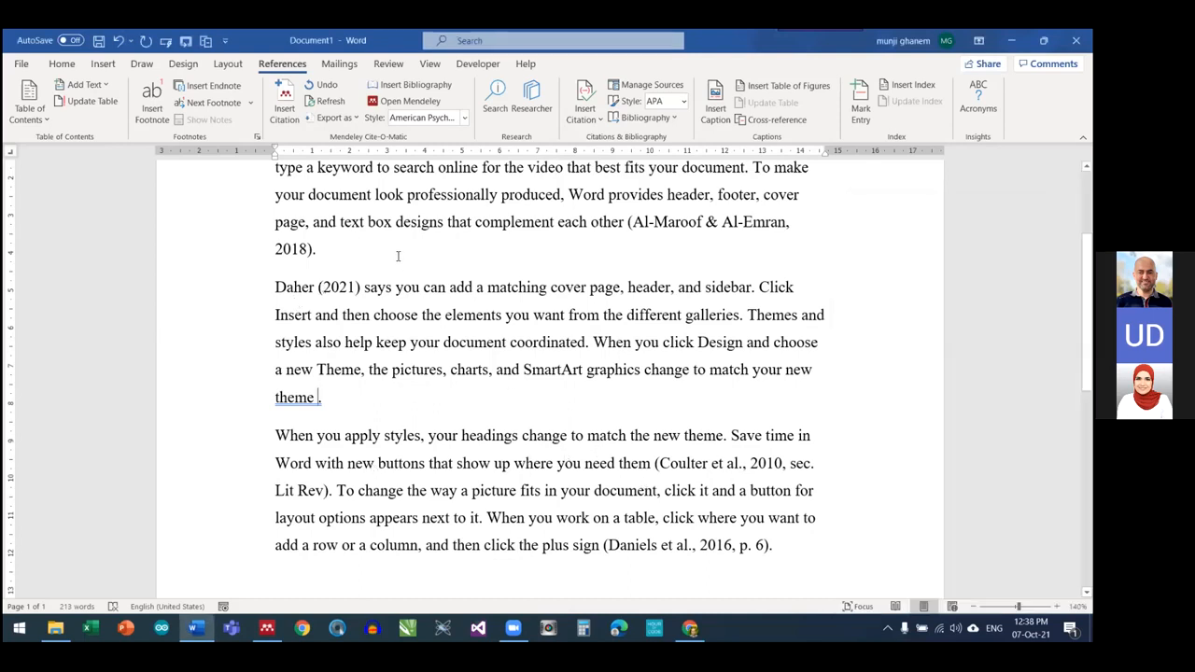
# Check the existing 2021 citation at the start of the paragraph ending in "theme"
pyautogui.doubleClick(312, 250)
pyautogui.click(314, 250)
pyautogui.click(326, 288)
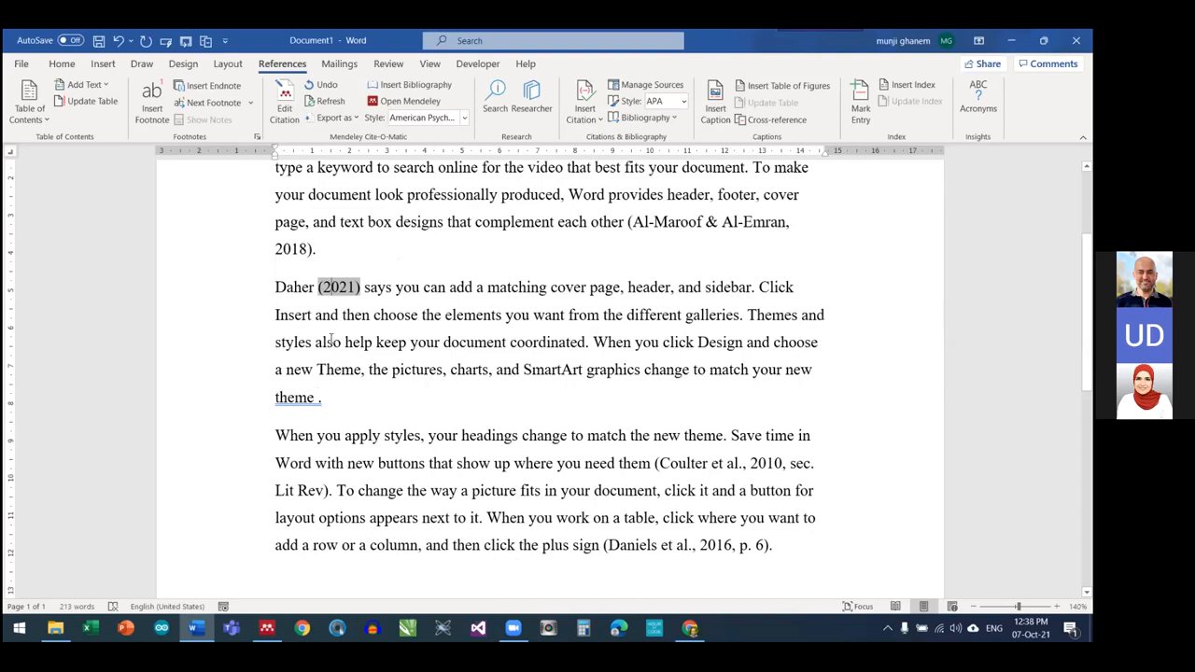
pyautogui.scroll(1, 315, 335)
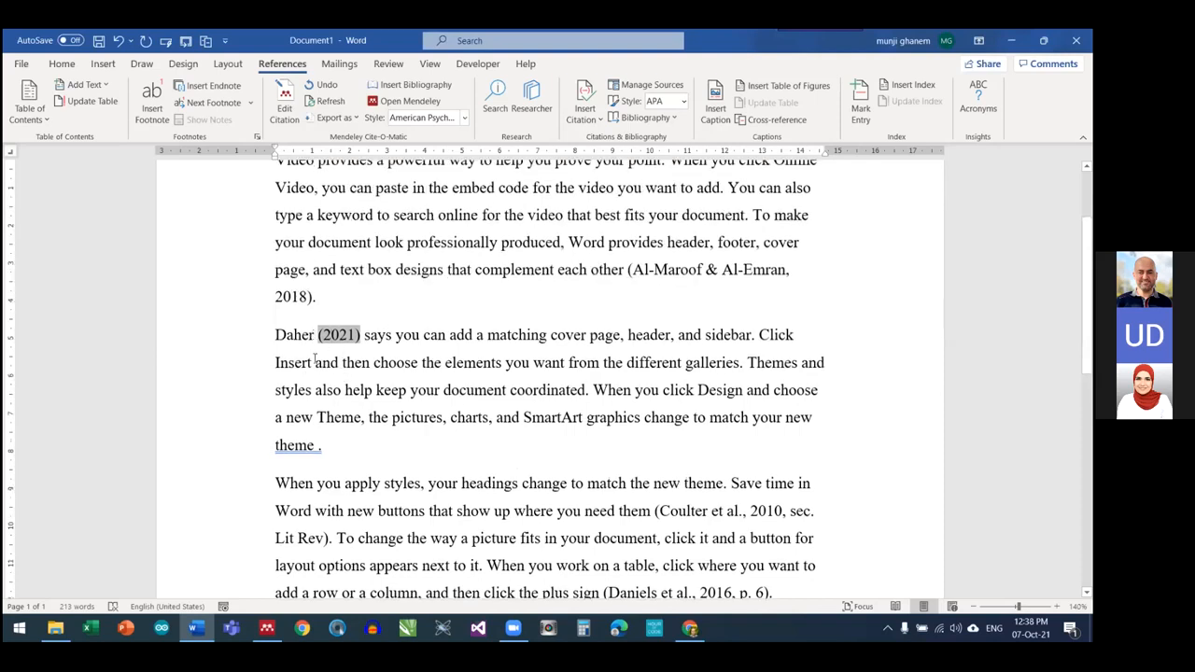
pyautogui.scroll(-1, 320, 355)
pyautogui.scroll(-1, 315, 377)
# Insert a Mendeley citation of the same author's 2021 article "Values in the geometry and measurement unit" after "theme"
pyautogui.click(315, 376)
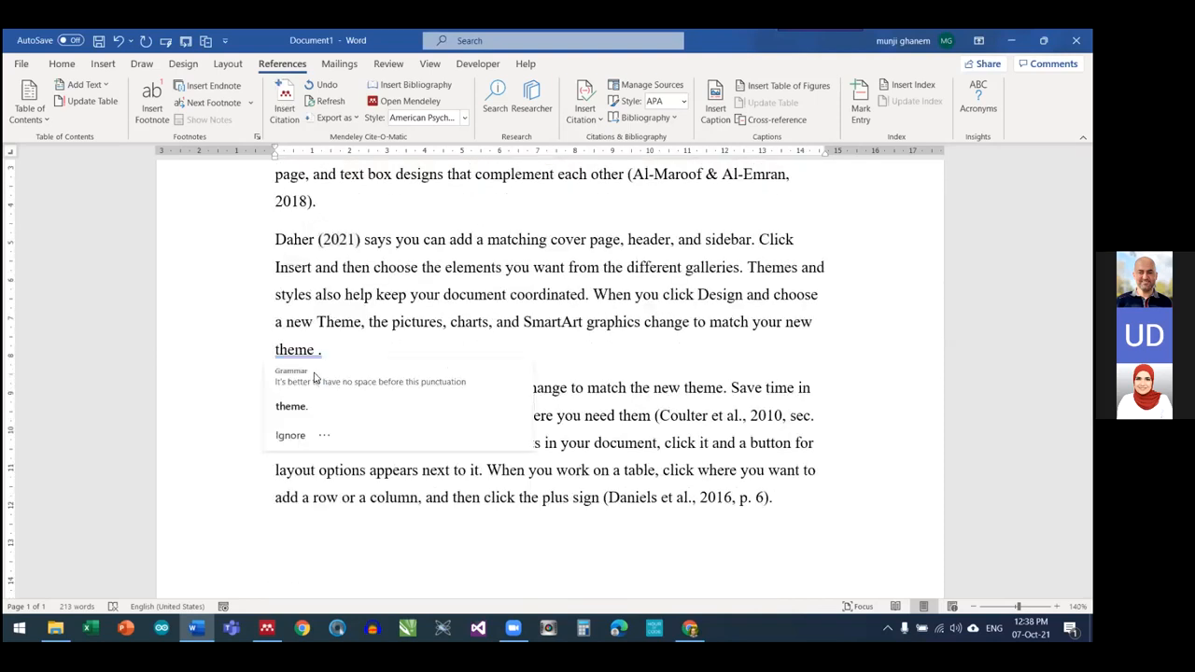
pyautogui.hotkey('alt', 'm')
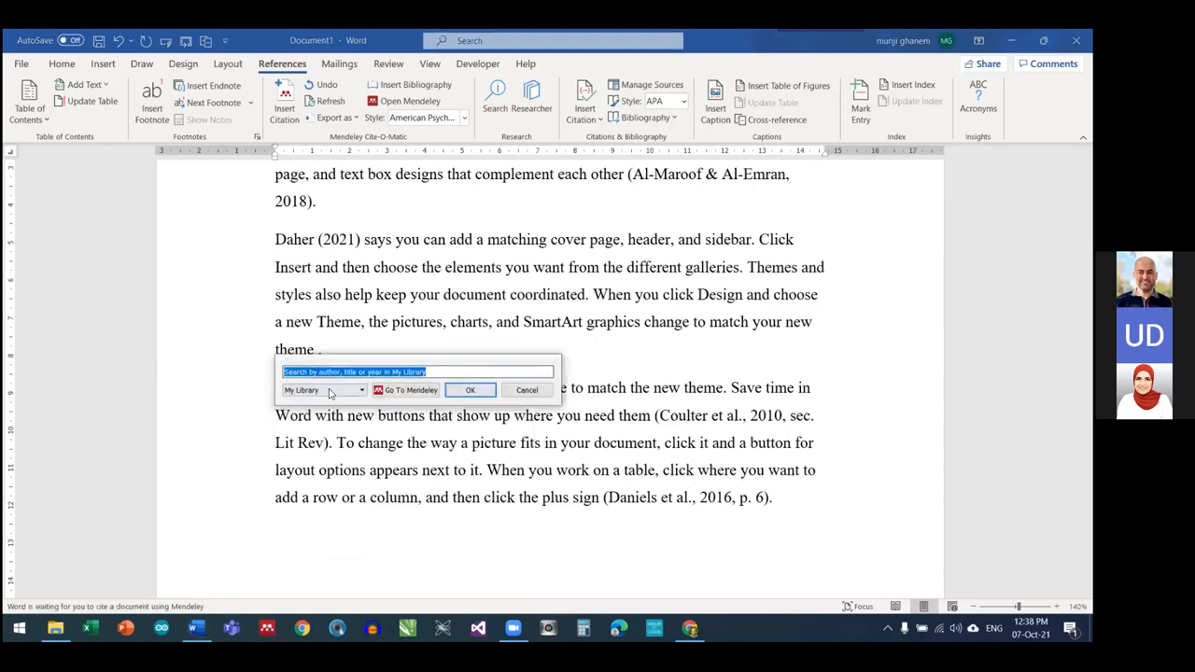
pyautogui.write('d')
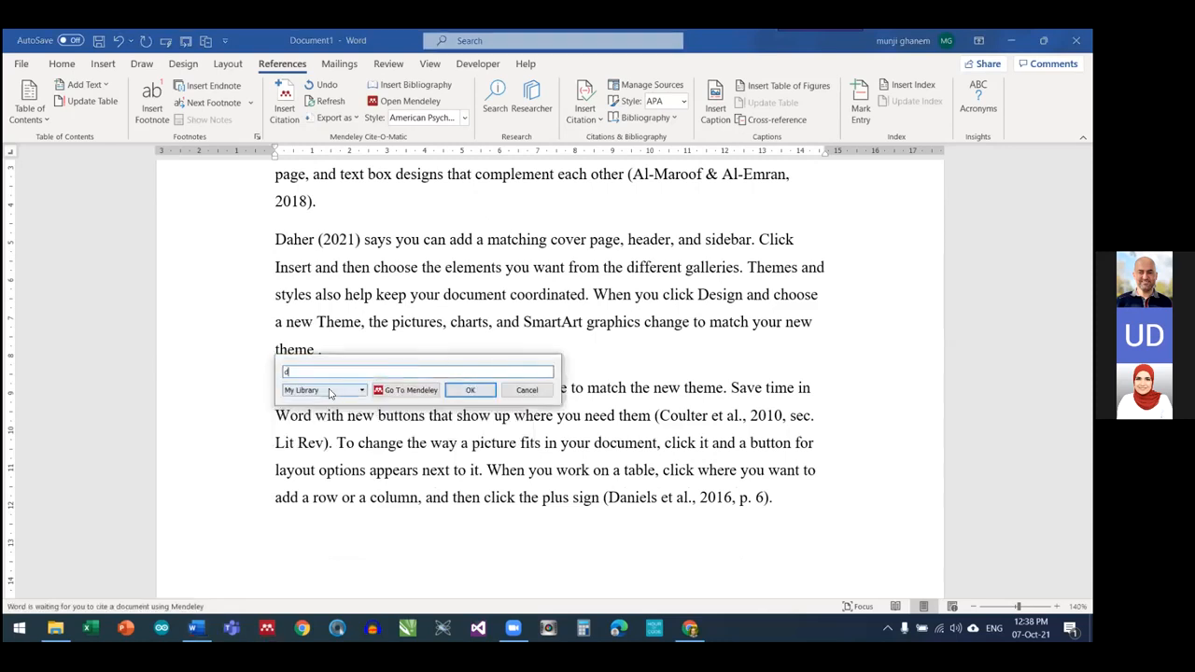
pyautogui.write('aher')
pyautogui.click(351, 469)
pyautogui.click(471, 390)
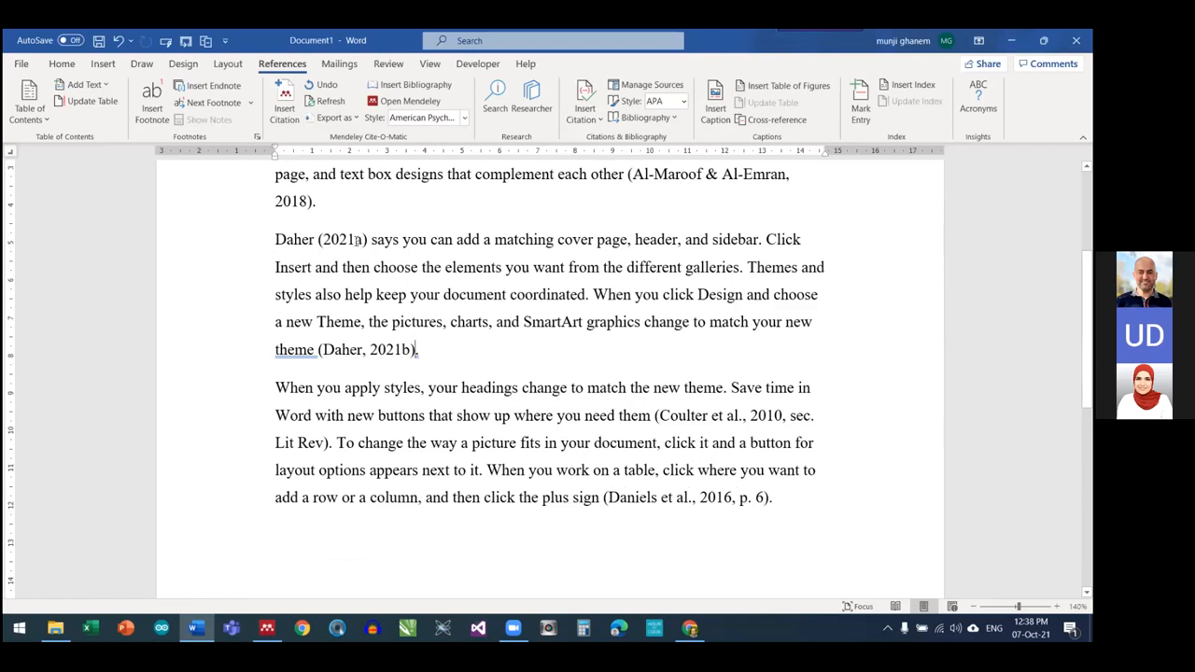
# Compare the year suffixes of the same author's two 2021 citations at the start and end of the paragraph
pyautogui.click(357, 240)
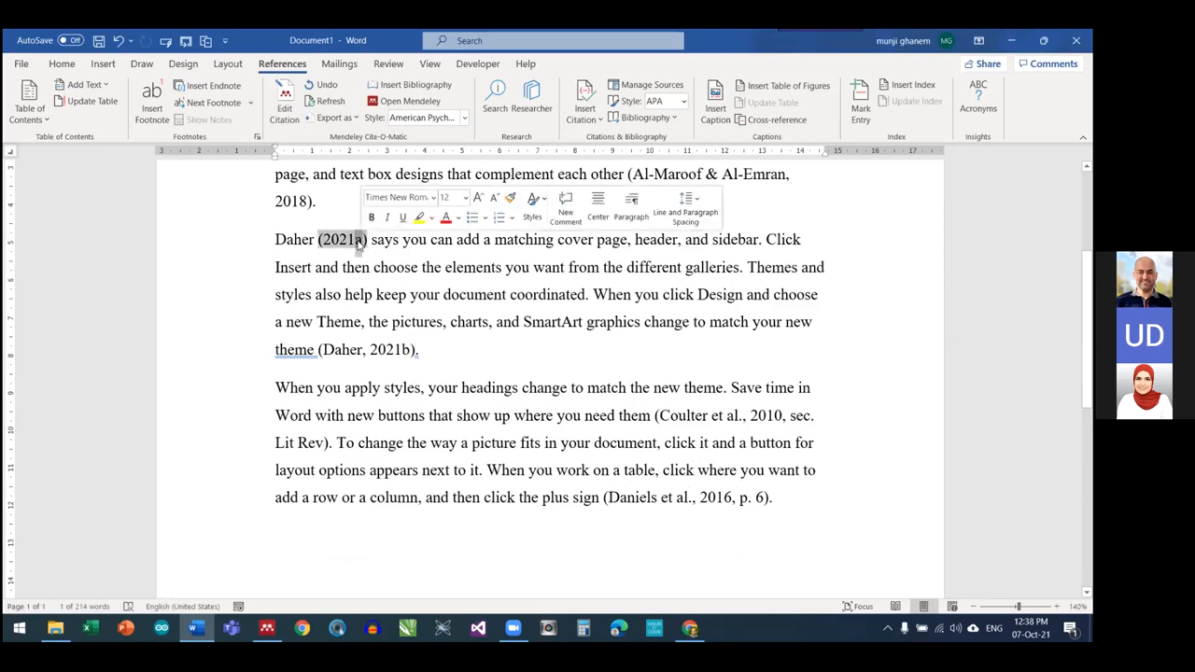
pyautogui.click(404, 350)
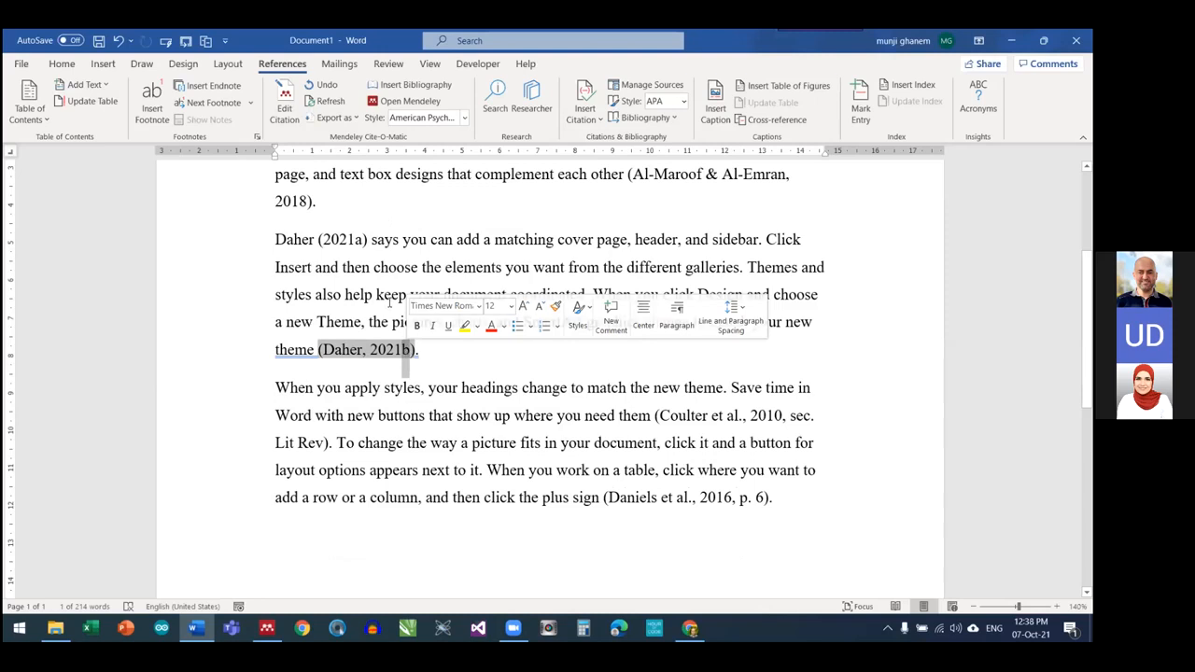
pyautogui.click(295, 238)
pyautogui.click(381, 349)
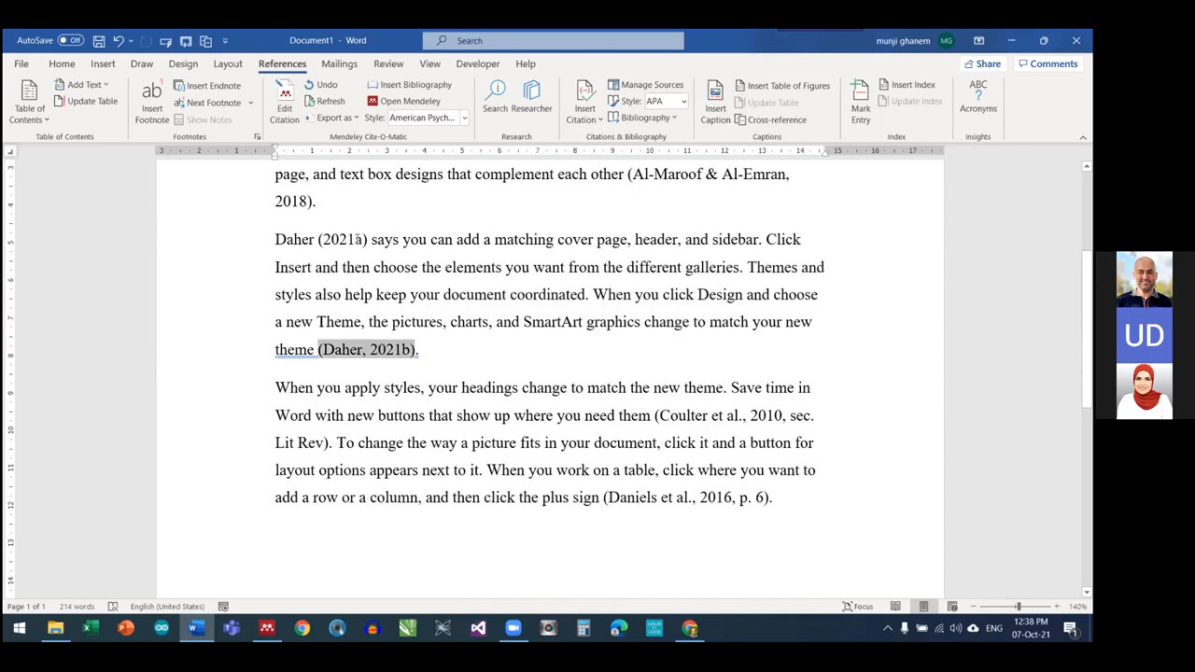
pyautogui.click(356, 240)
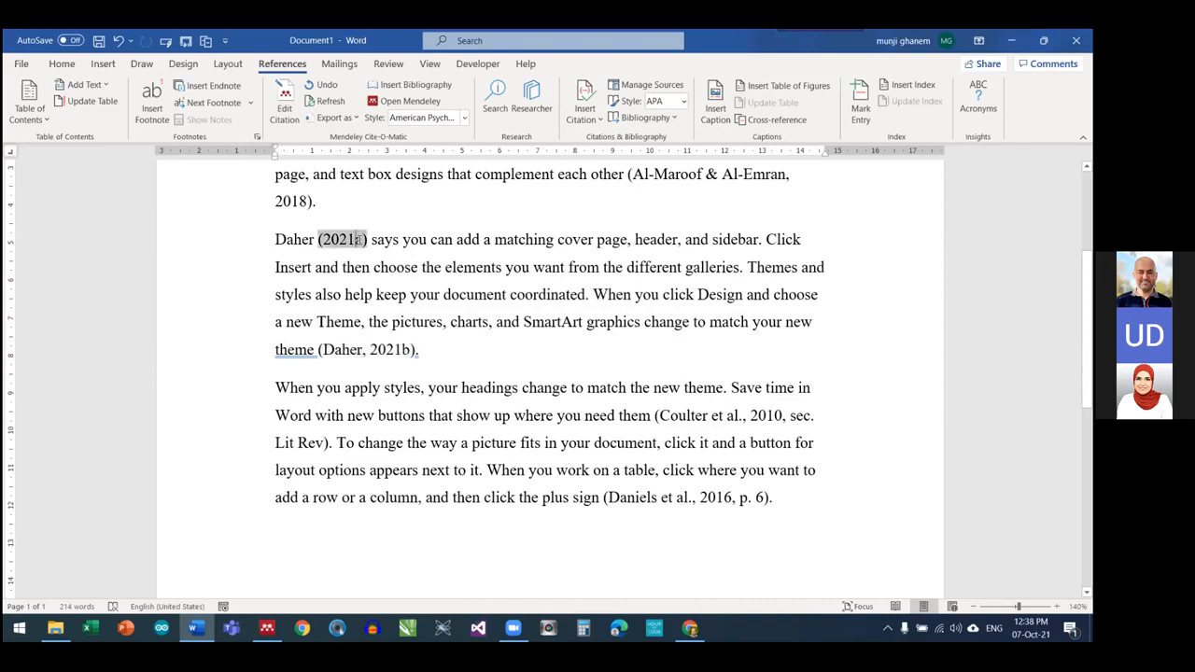
pyautogui.click(287, 240)
pyautogui.moveTo(319, 240); pyautogui.dragTo(360, 240)
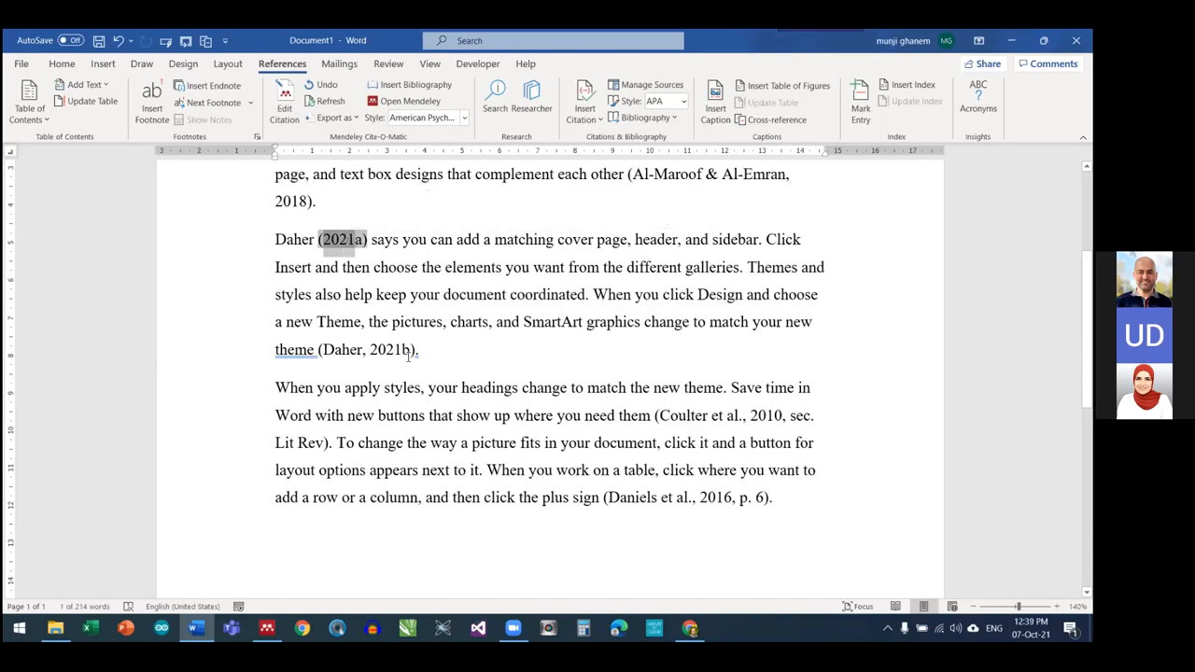
pyautogui.click(406, 349)
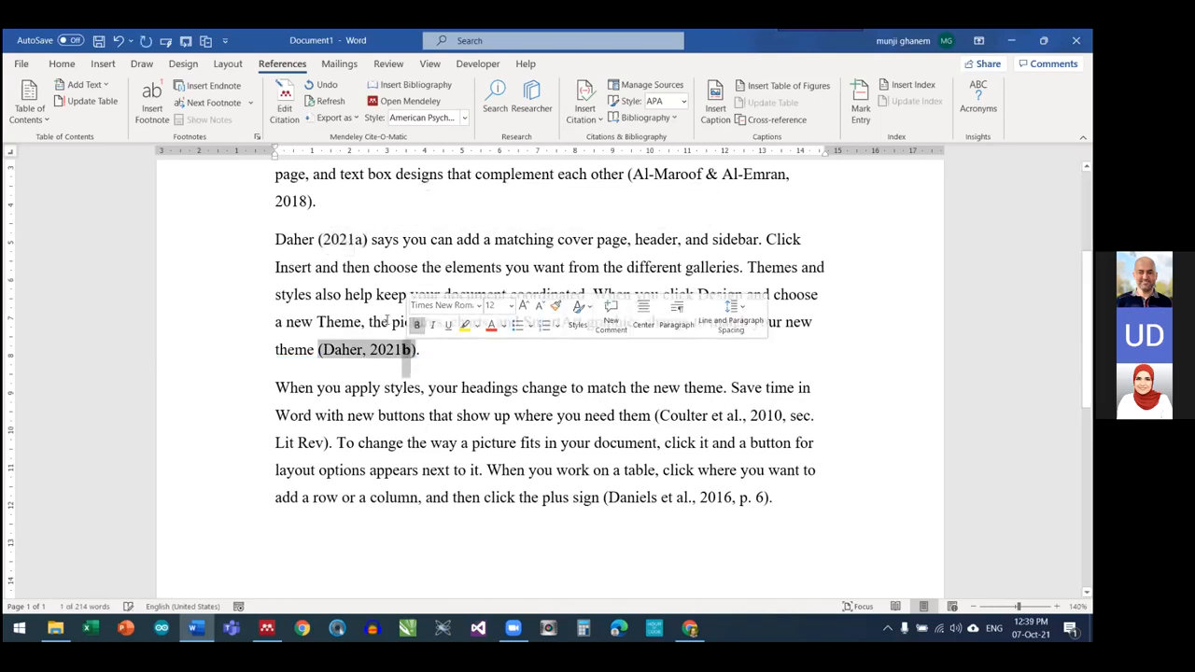
pyautogui.click(421, 353)
# Add a "References" heading below the last paragraph, separated by a blank line and followed by a new line
pyautogui.scroll(-3, 421, 352)
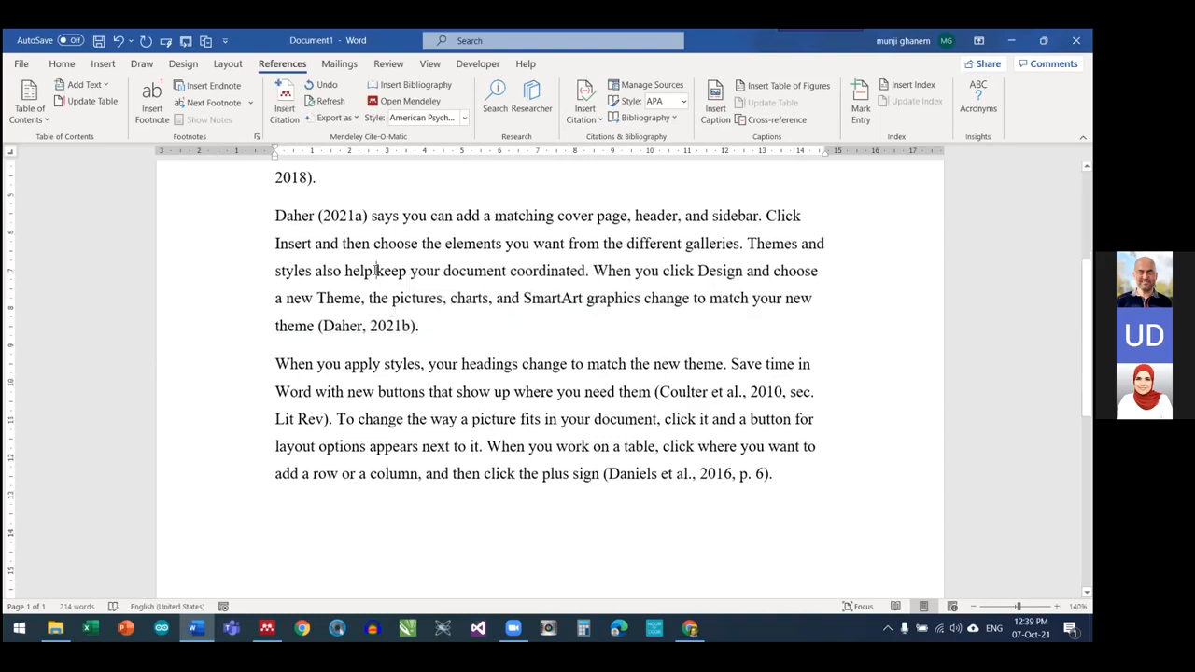
pyautogui.scroll(-3, 454, 332)
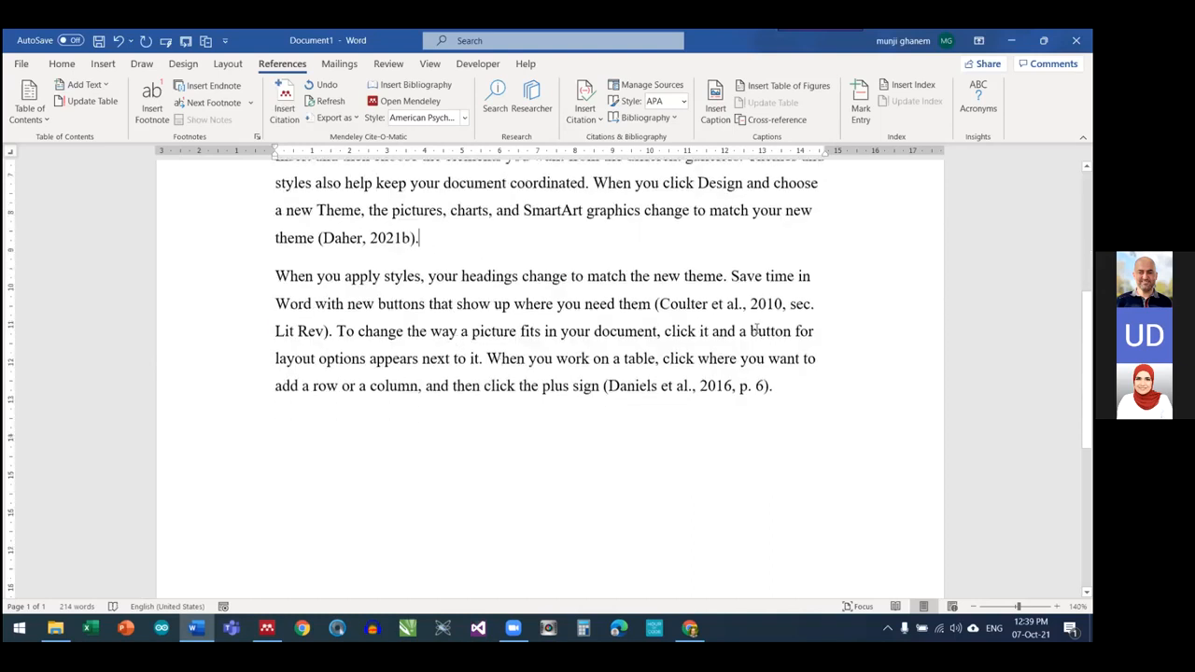
pyautogui.click(786, 306)
pyautogui.click(786, 306)
pyautogui.press('Return')
pyautogui.press('Return')
pyautogui.write('references')
pyautogui.press('Return')
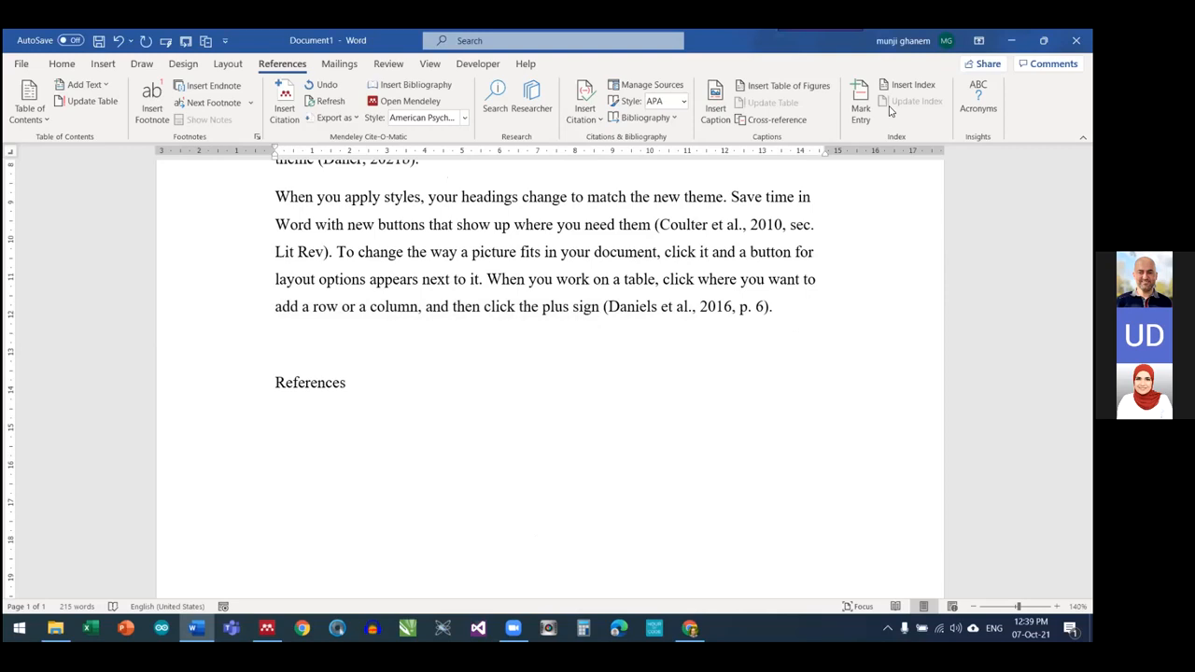
# Insert the Mendeley bibliography under the "References" heading
pyautogui.click(881, 147)
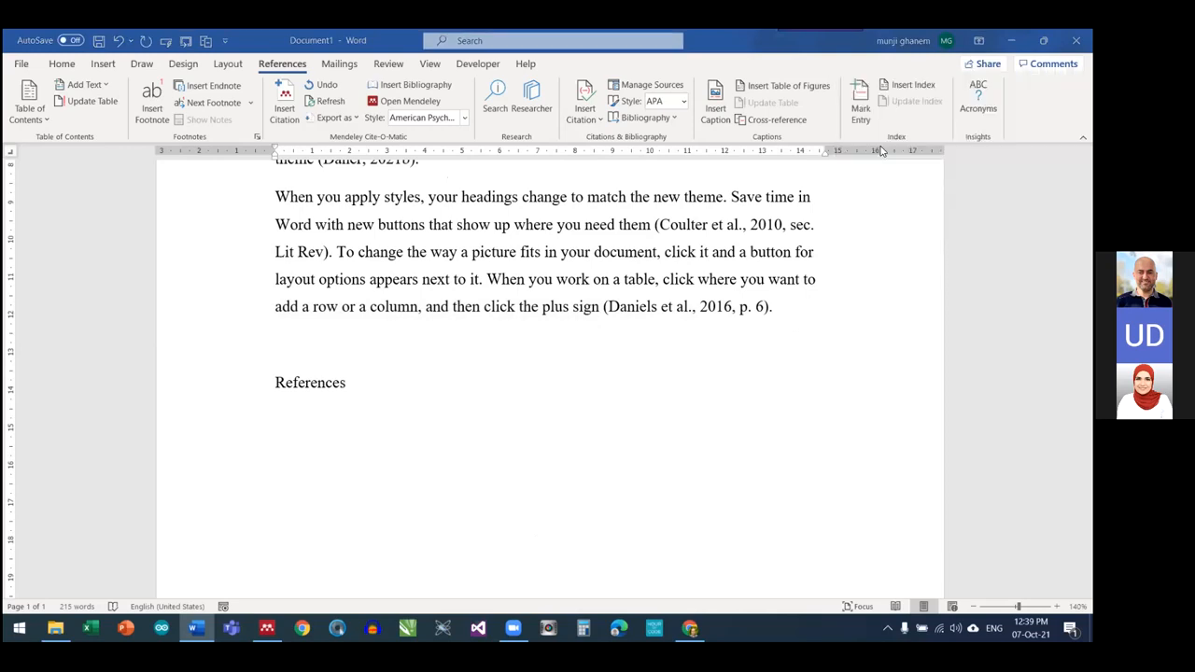
pyautogui.click(399, 88)
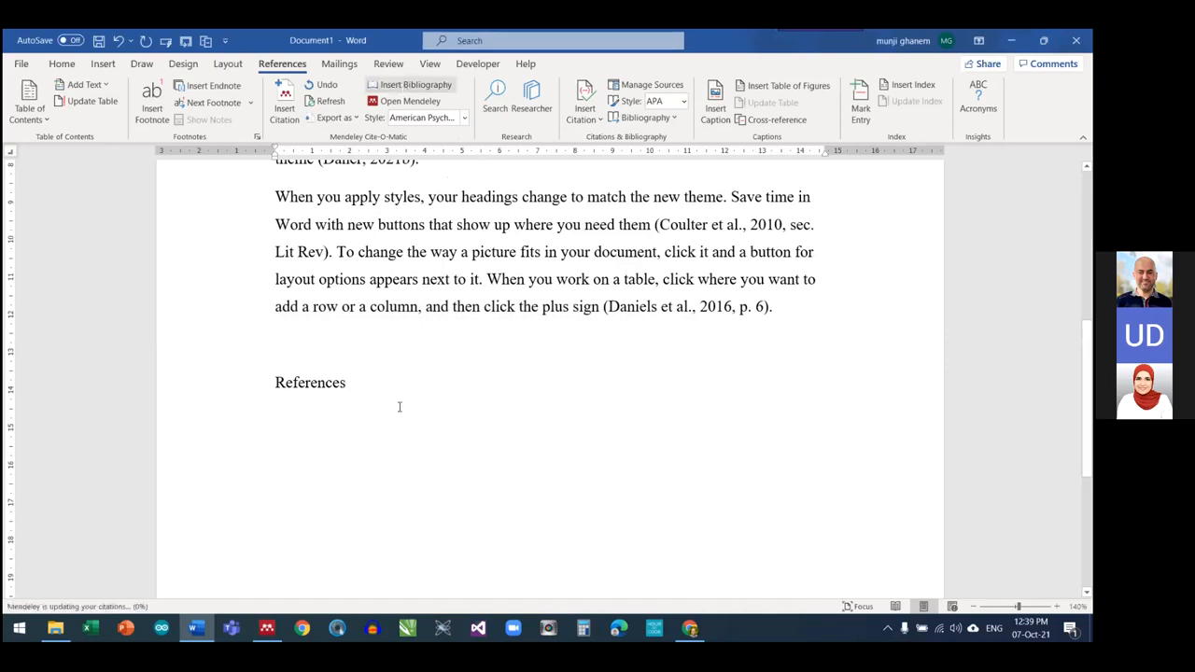
pyautogui.scroll(-3, 343, 457)
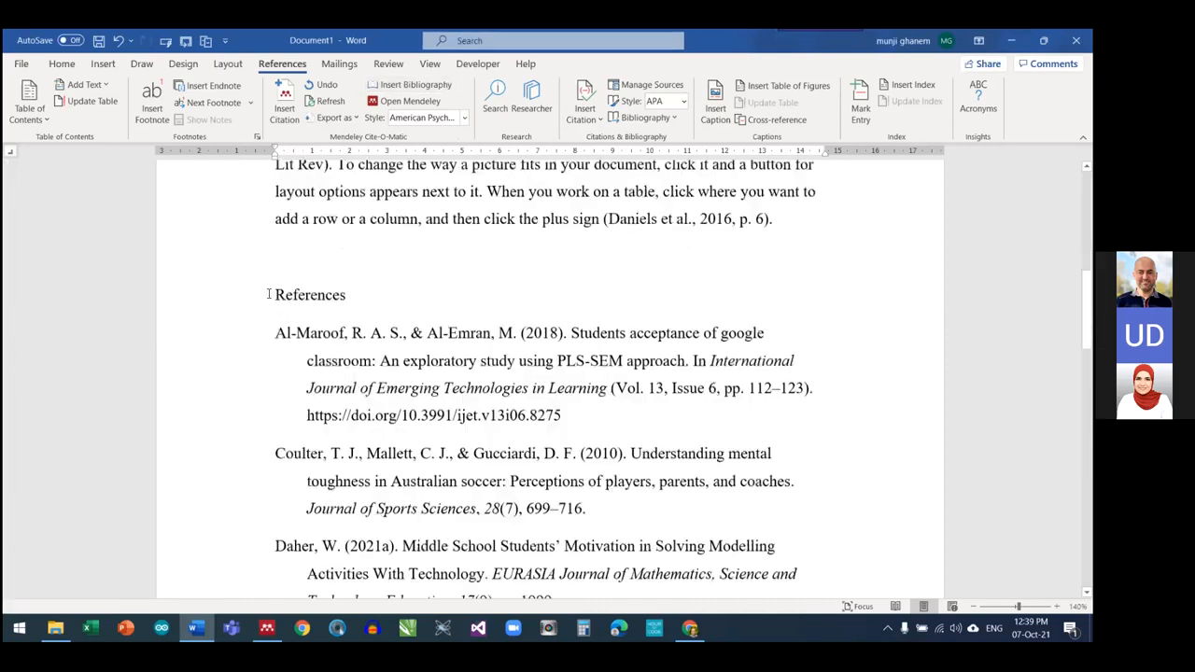
# Examine the author and year suffixes of the two 2021 entries by the same author in the bibliography
pyautogui.scroll(-5, 269, 294)
pyautogui.moveTo(274, 298); pyautogui.dragTo(378, 300)
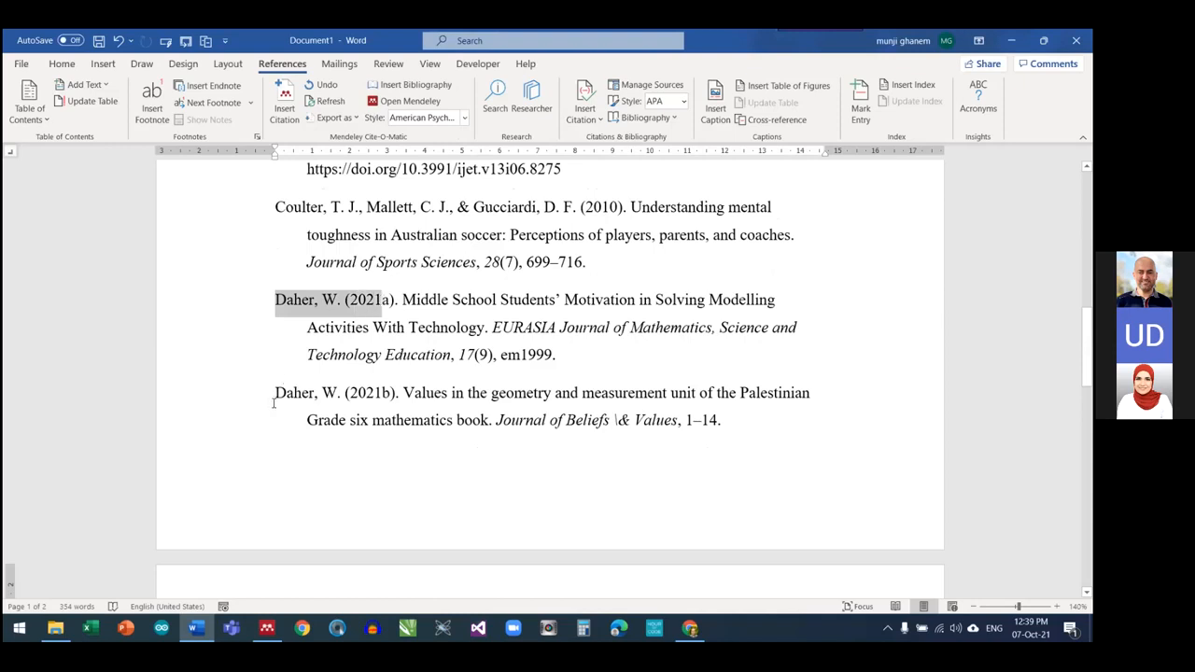
pyautogui.moveTo(274, 393); pyautogui.dragTo(382, 393)
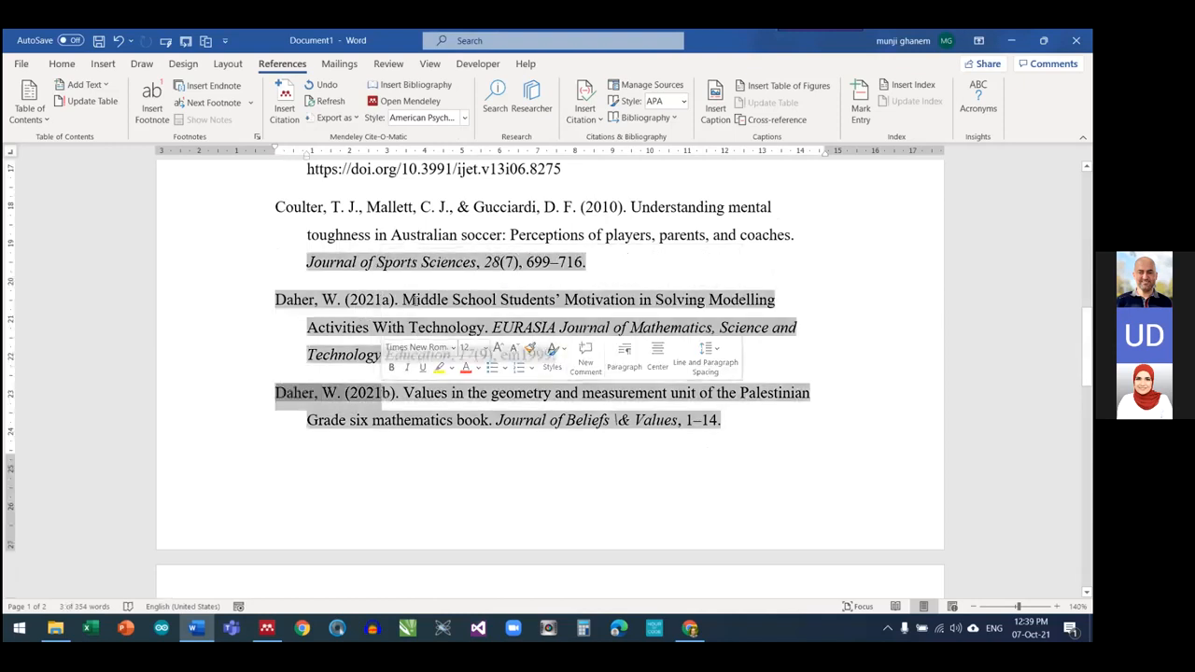
pyautogui.click(399, 392)
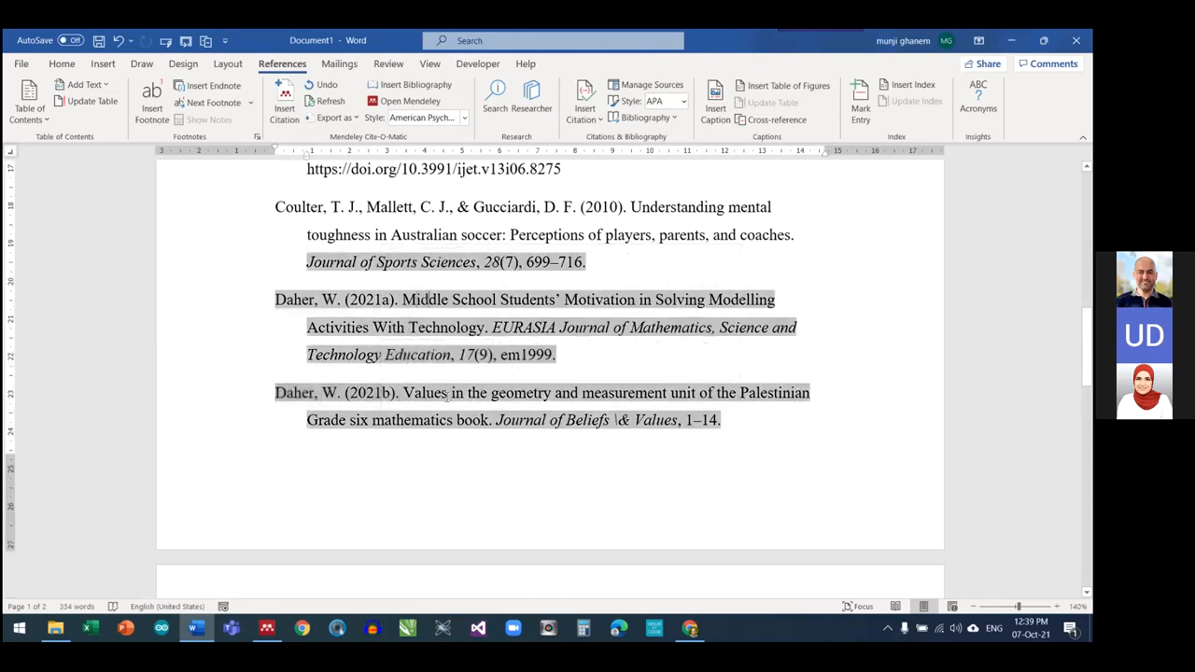
pyautogui.moveTo(381, 299); pyautogui.dragTo(391, 299)
pyautogui.moveTo(382, 392); pyautogui.dragTo(391, 392)
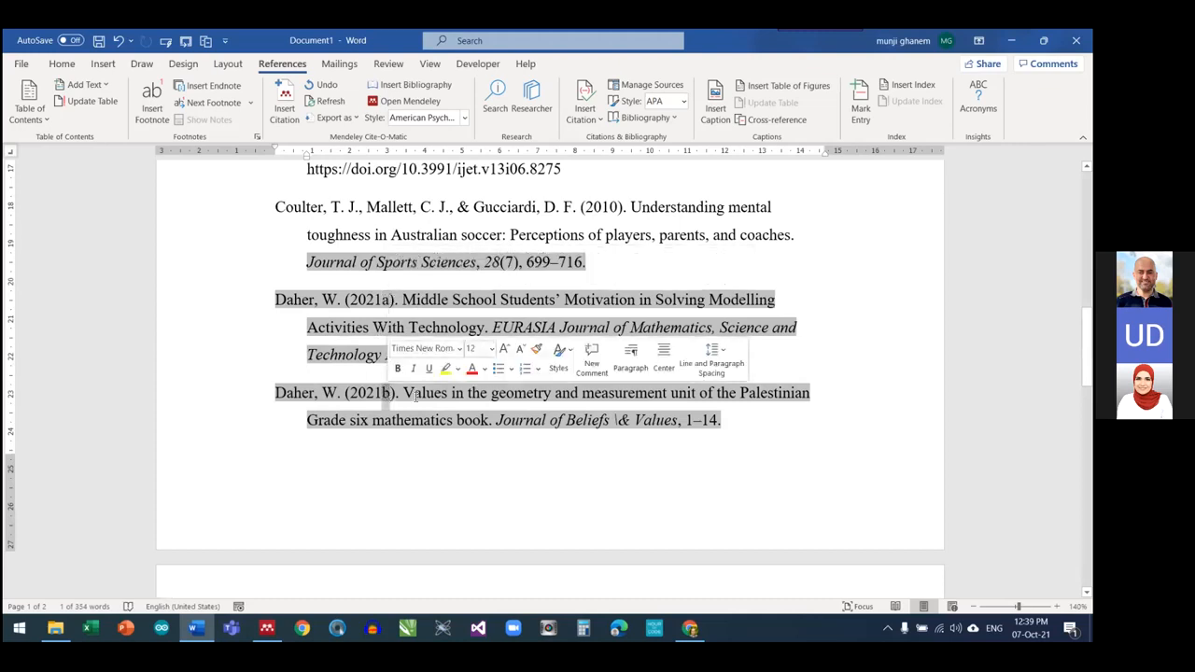
# Compare the year suffixes of the second paragraph's opening and closing in-text citations with those in the reference list
pyautogui.scroll(4, 418, 395)
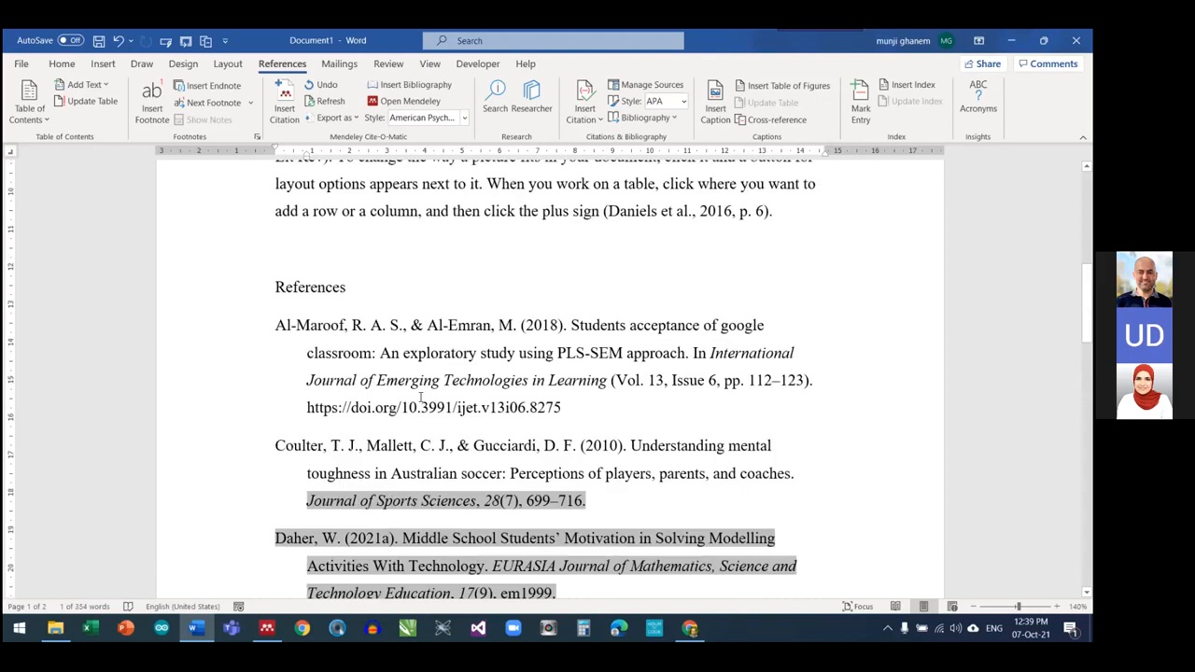
pyautogui.scroll(5, 421, 397)
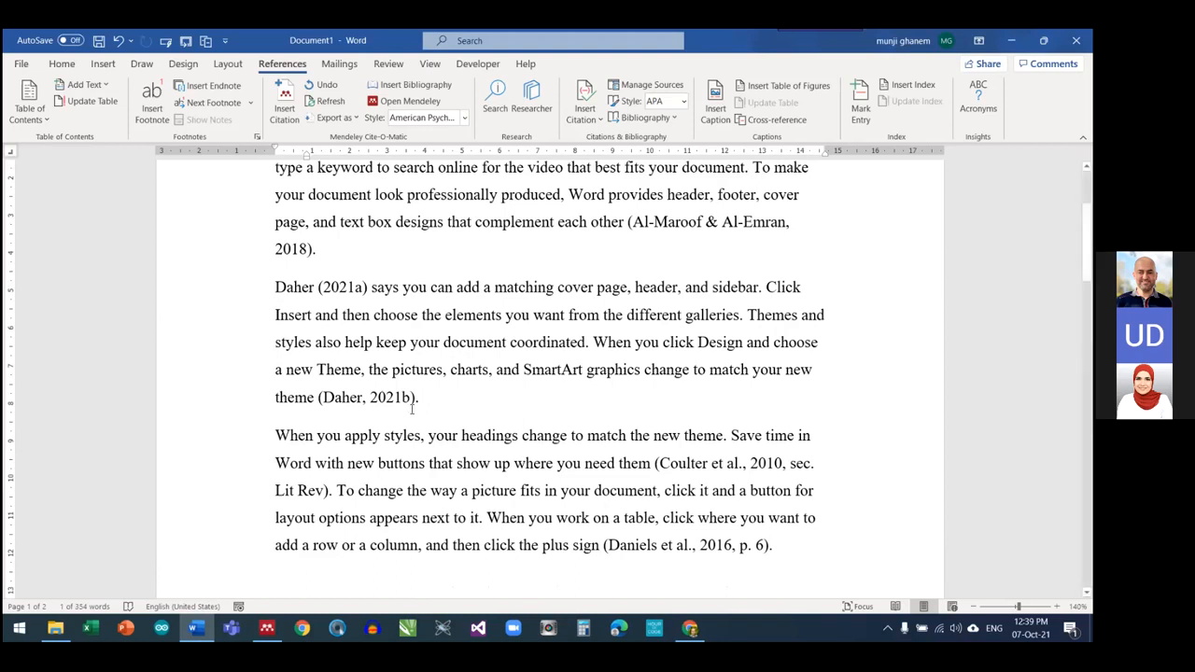
pyautogui.click(336, 287)
pyautogui.doubleClick(336, 287)
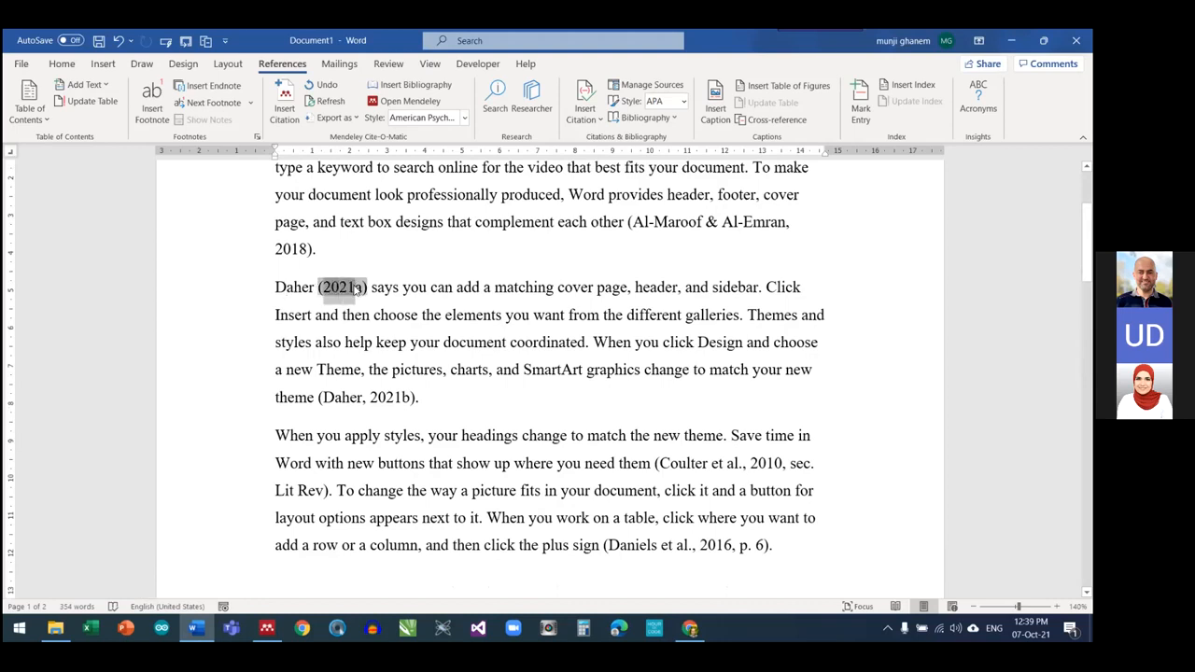
pyautogui.click(345, 289)
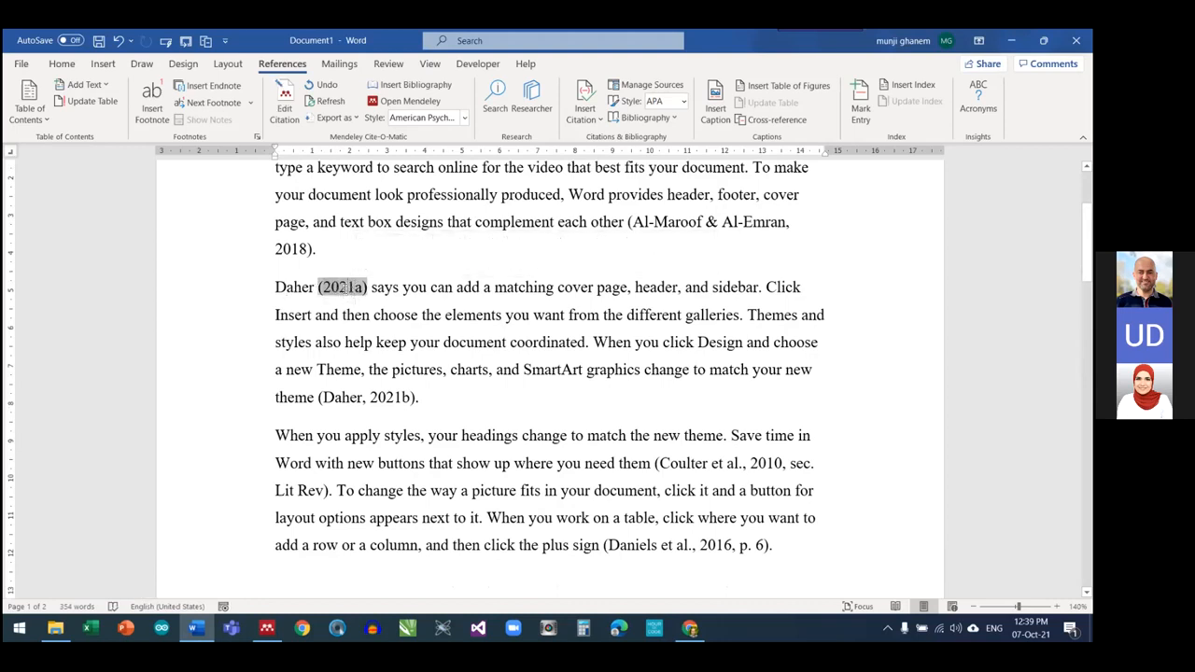
pyautogui.moveTo(318, 397); pyautogui.dragTo(414, 398)
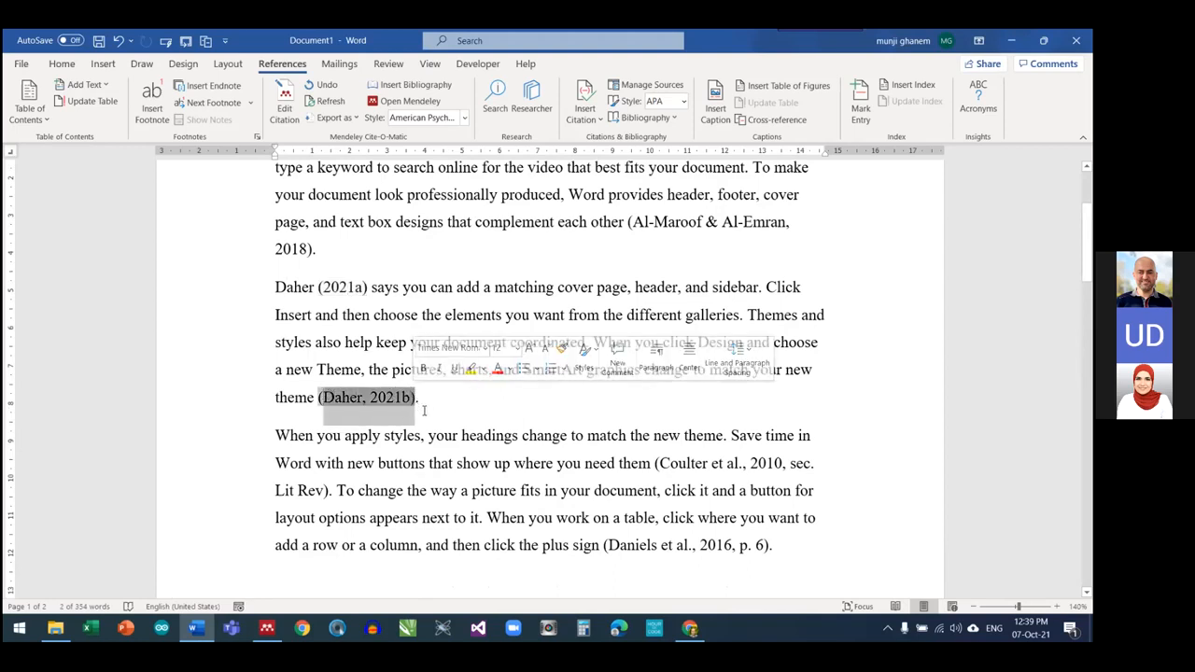
pyautogui.click(425, 405)
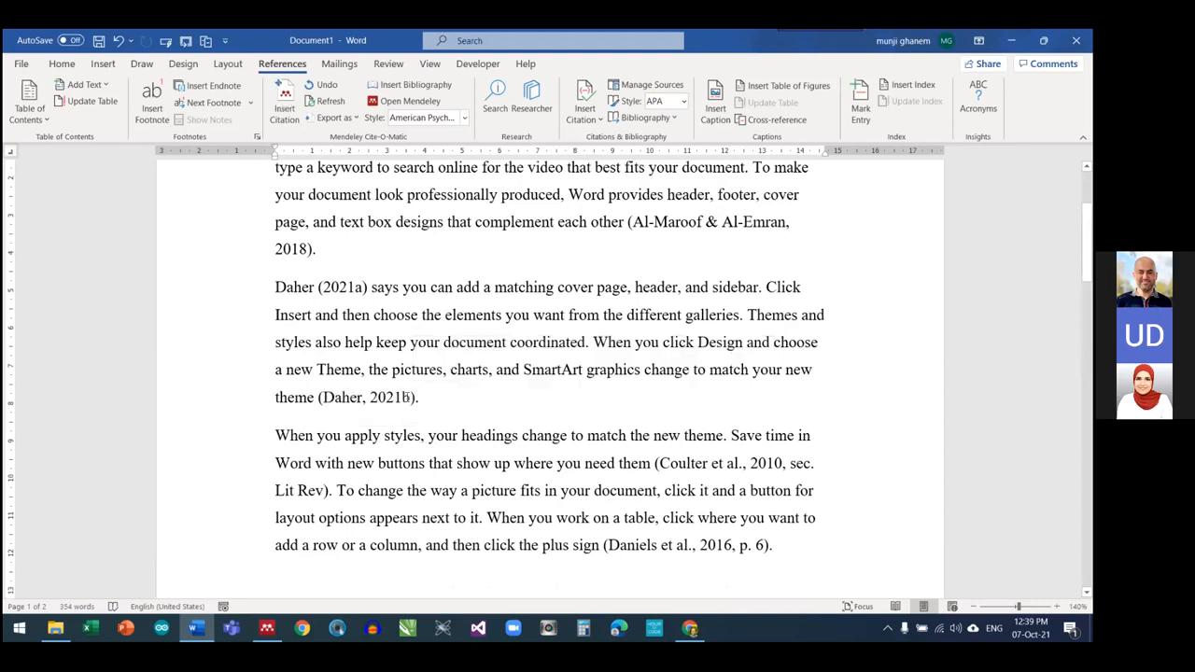
pyautogui.click(407, 397)
pyautogui.click(358, 288)
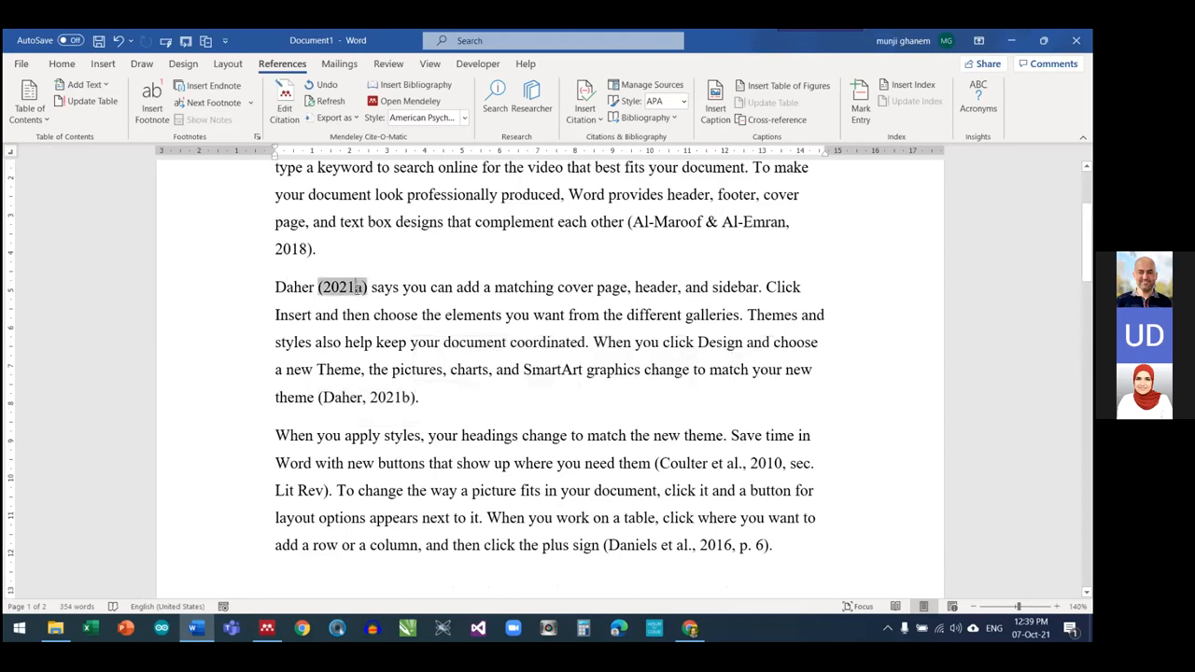
# Delete the citation at the end of the second paragraph, ending the sentence with a period right after "theme"
pyautogui.click(428, 399)
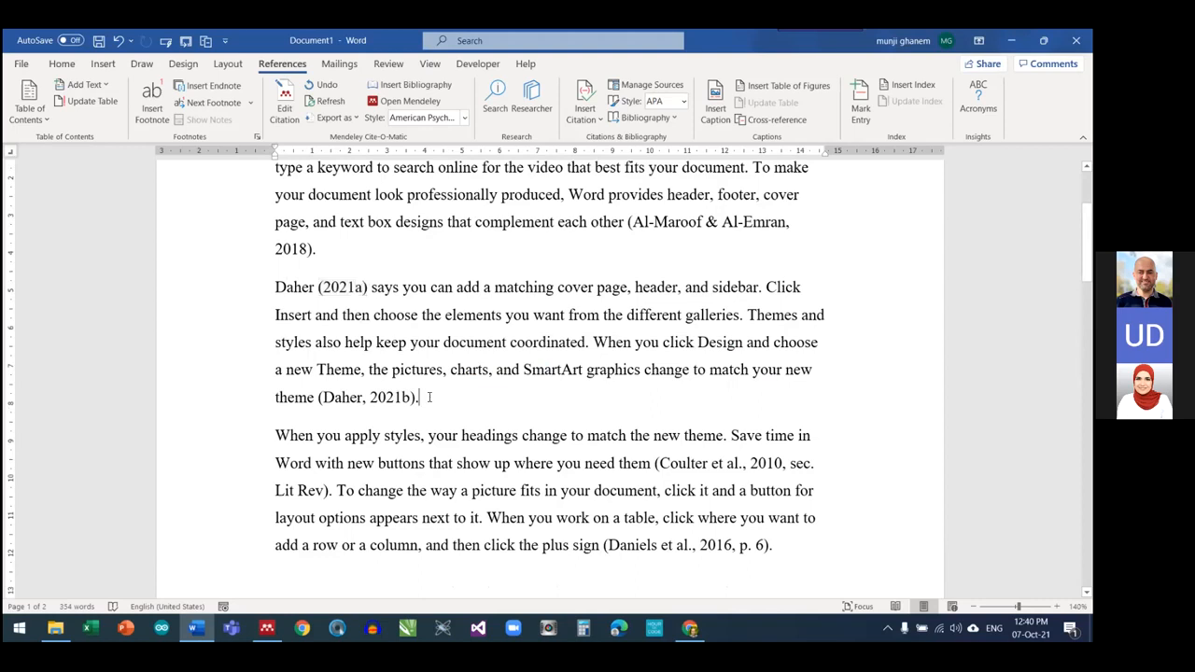
pyautogui.press('BackSpace')
pyautogui.press('BackSpace')
pyautogui.press('BackSpace')
pyautogui.write('.')
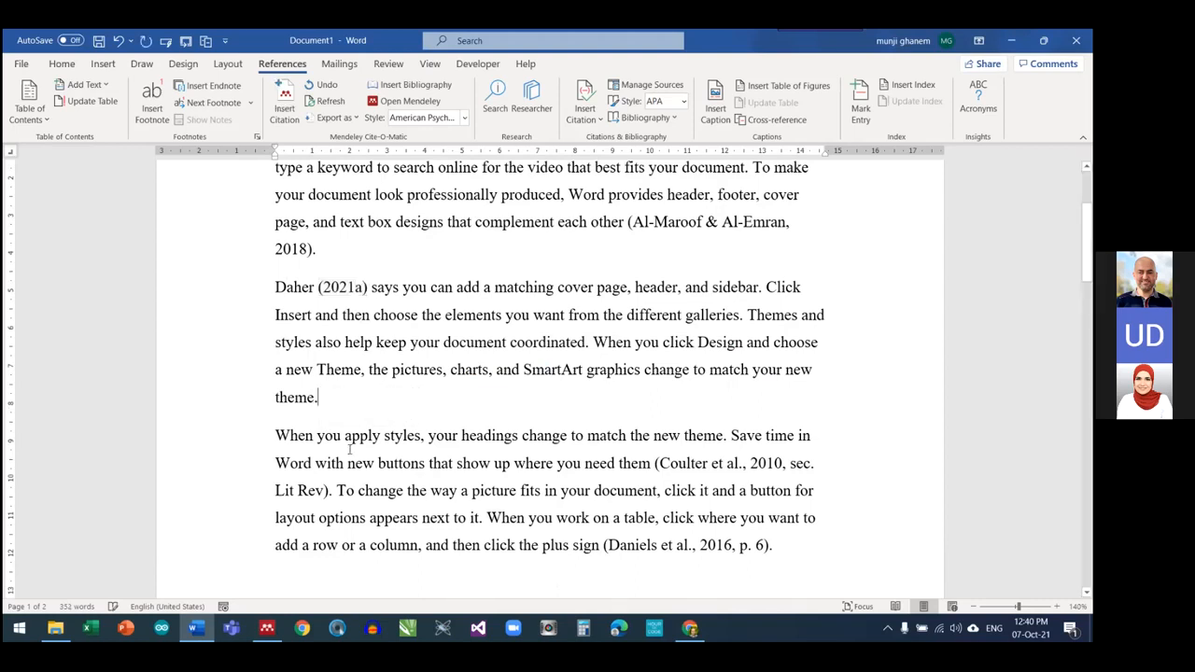
# Refresh the Mendeley citations and bibliography, and check the year in the remaining 2021 entry by the same author
pyautogui.scroll(-5, 340, 464)
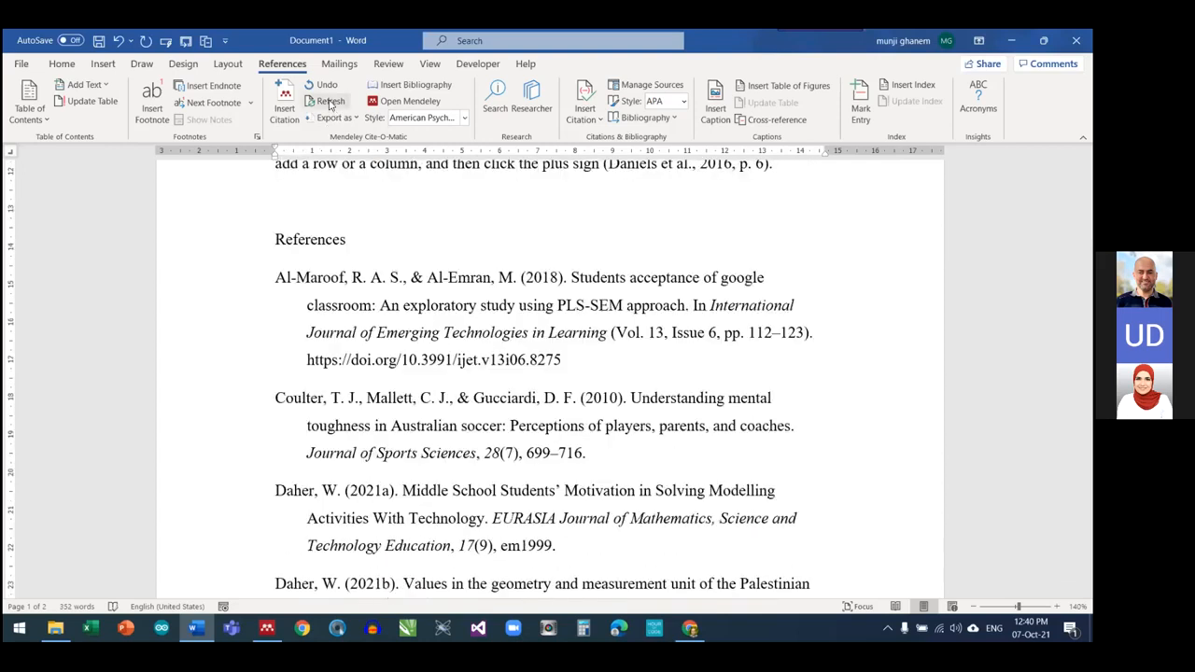
pyautogui.scroll(-1, 302, 482)
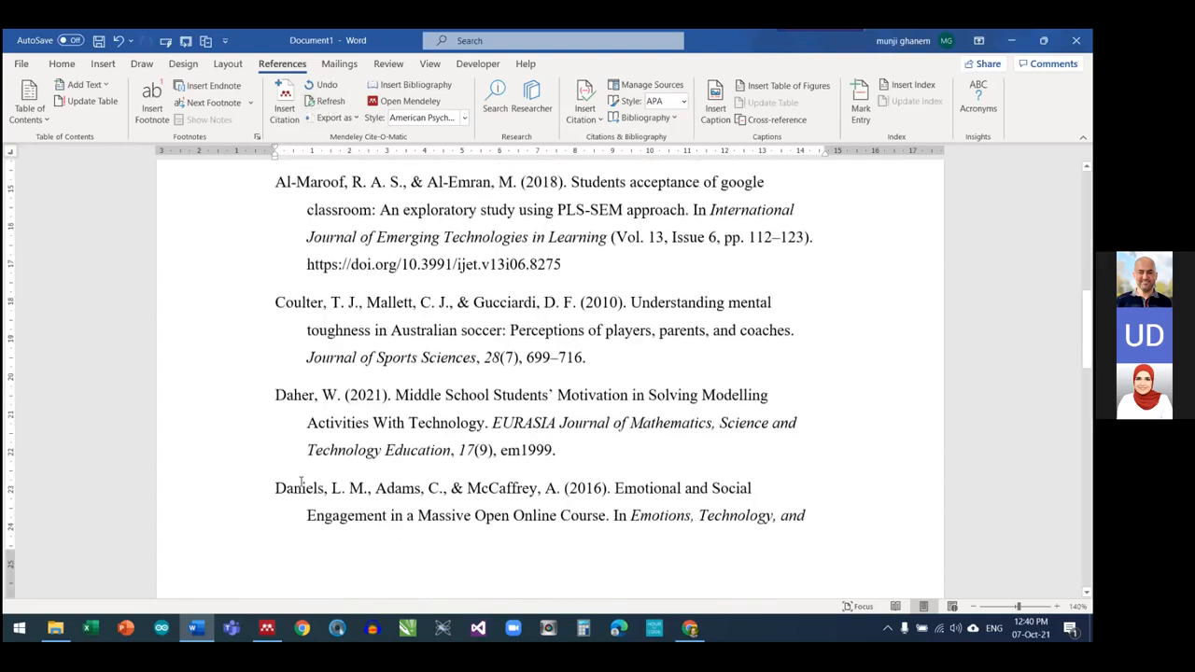
pyautogui.click(384, 394)
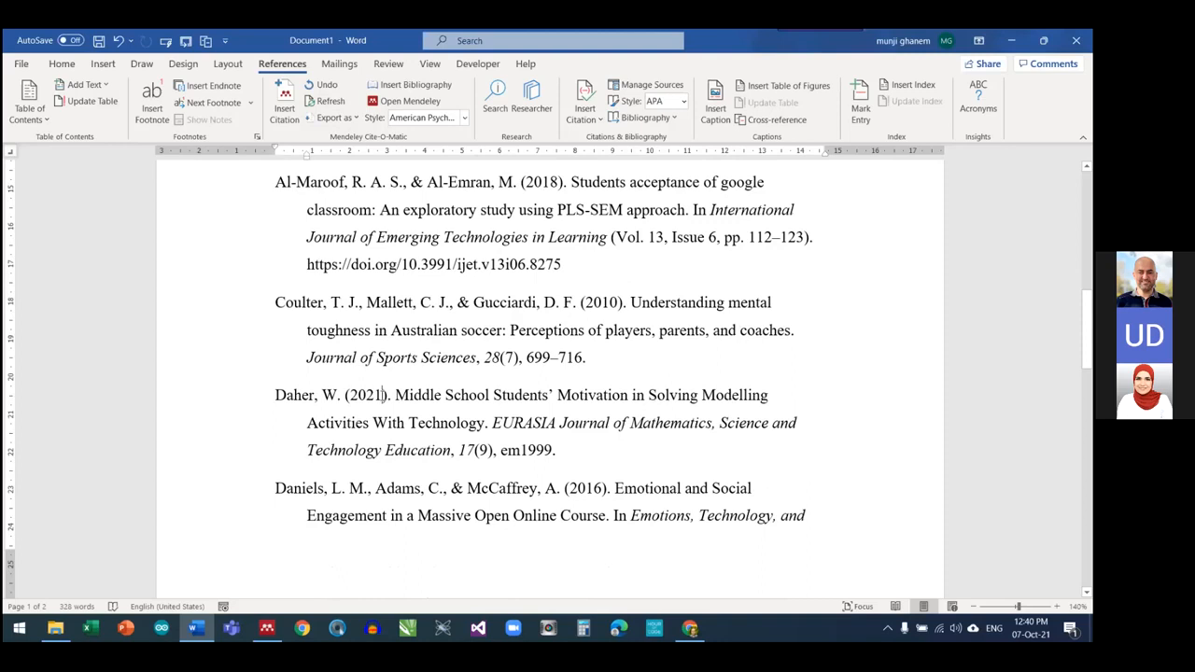
# Compare the second paragraph's opening in-text citation with the entries in the reference list
pyautogui.scroll(8, 371, 423)
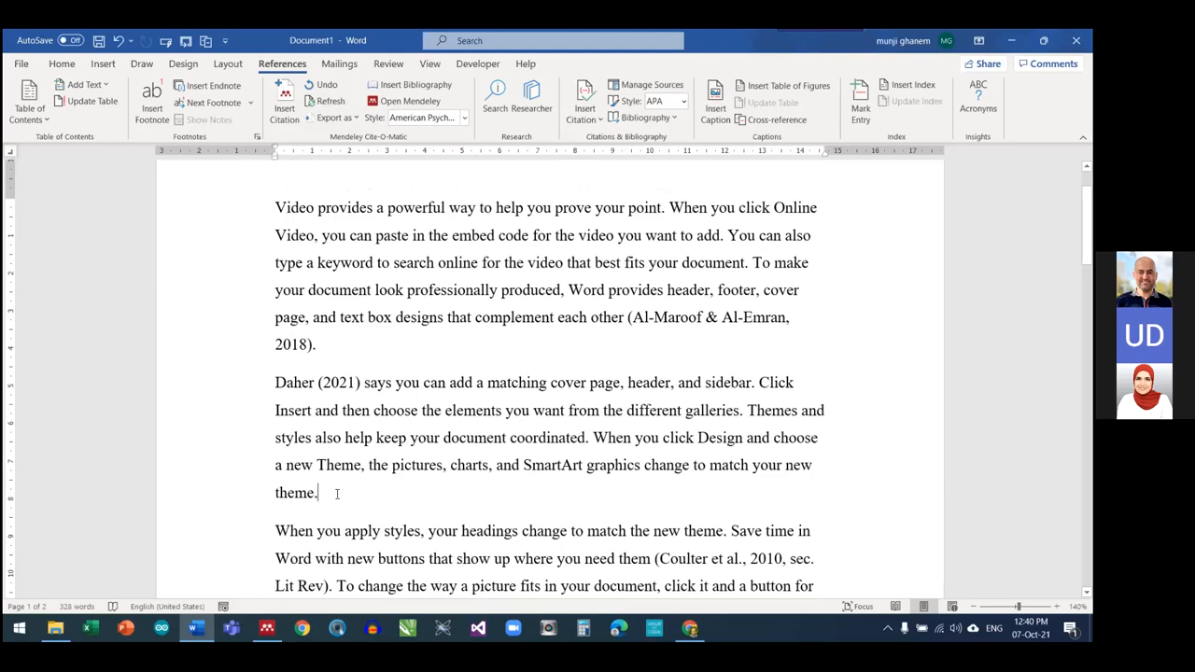
pyautogui.scroll(-6, 334, 491)
pyautogui.click(403, 453)
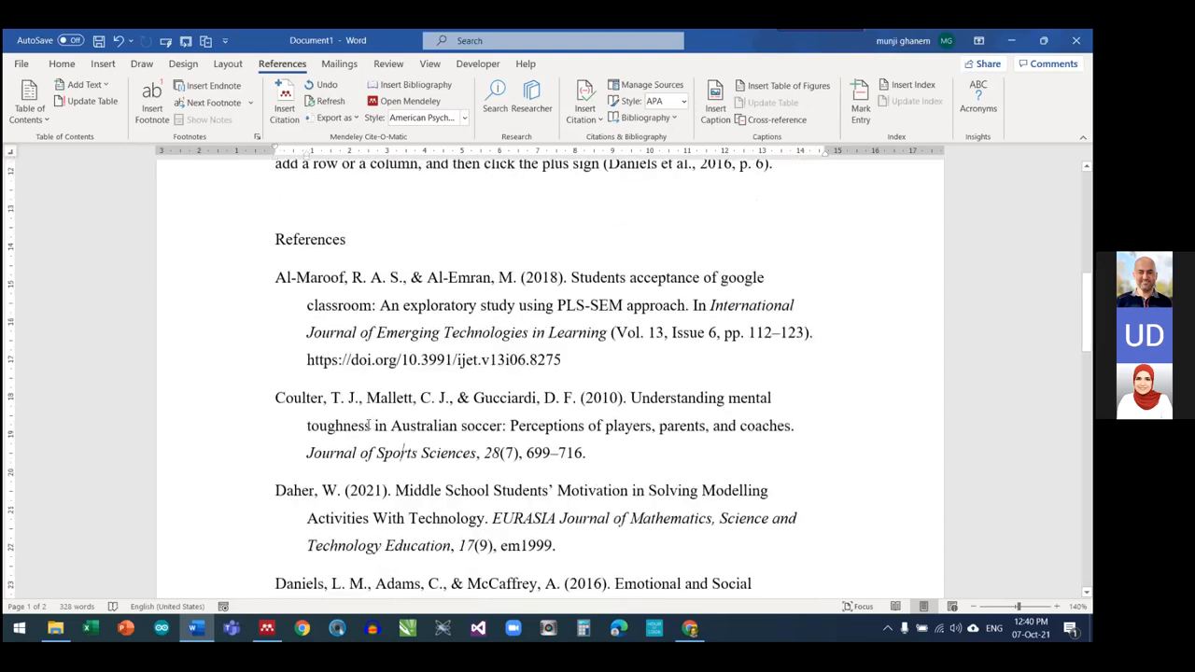
pyautogui.scroll(5, 376, 439)
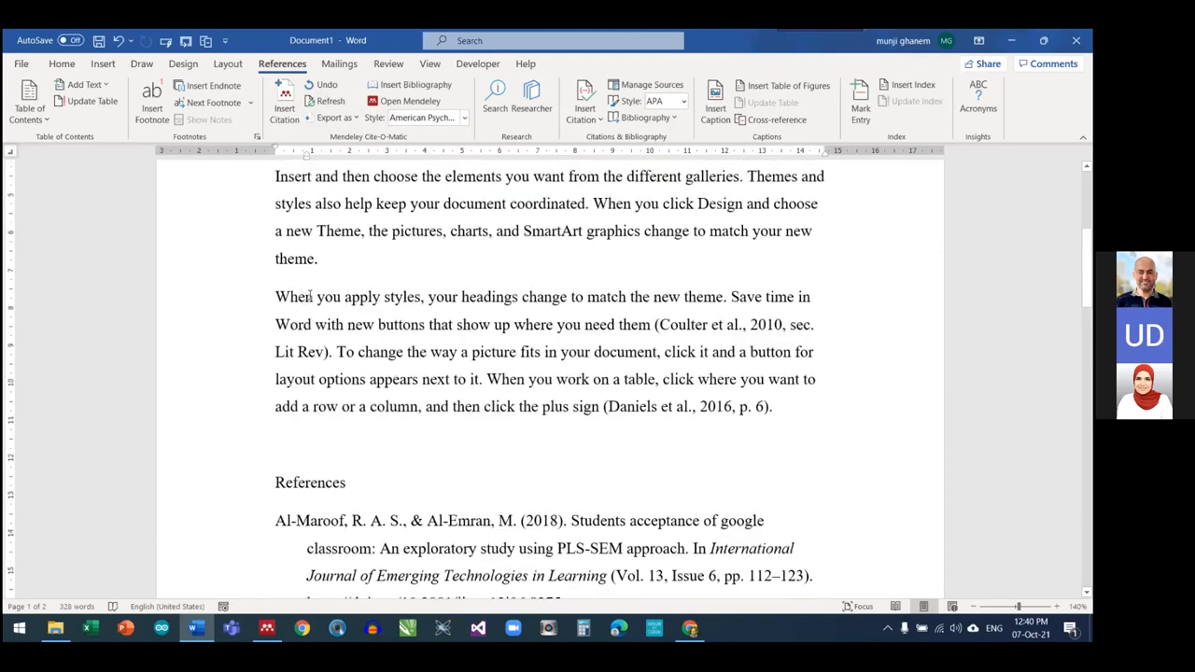
pyautogui.click(358, 334)
pyautogui.scroll(-3, 345, 336)
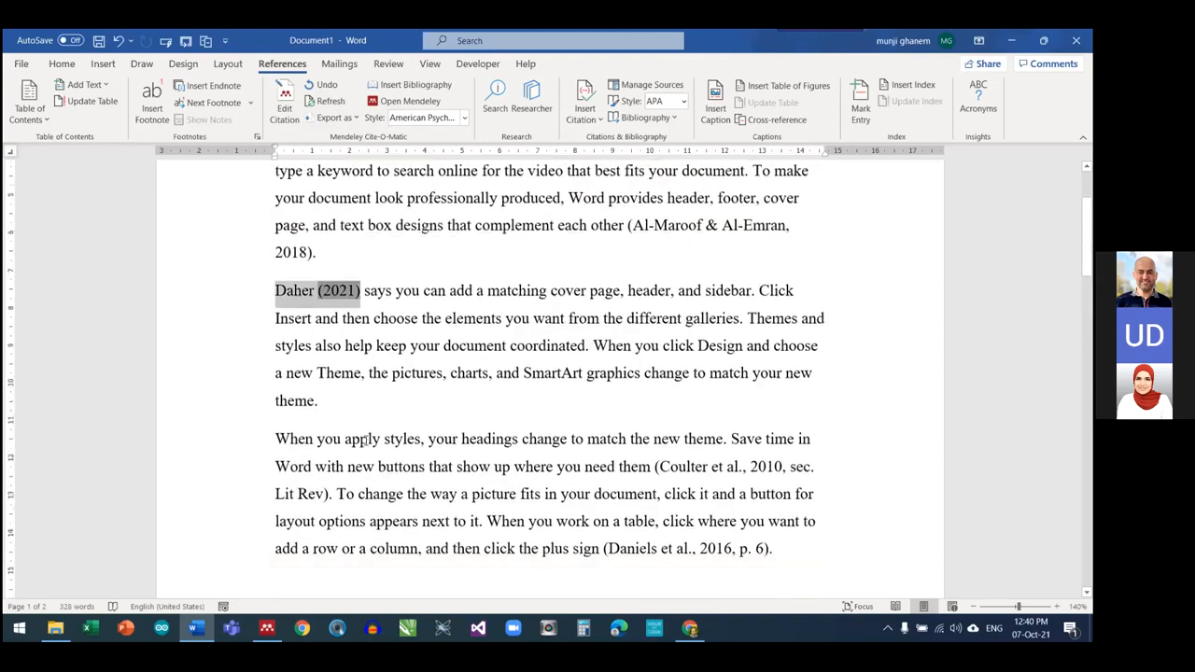
pyautogui.scroll(-1, 343, 336)
pyautogui.click(314, 326)
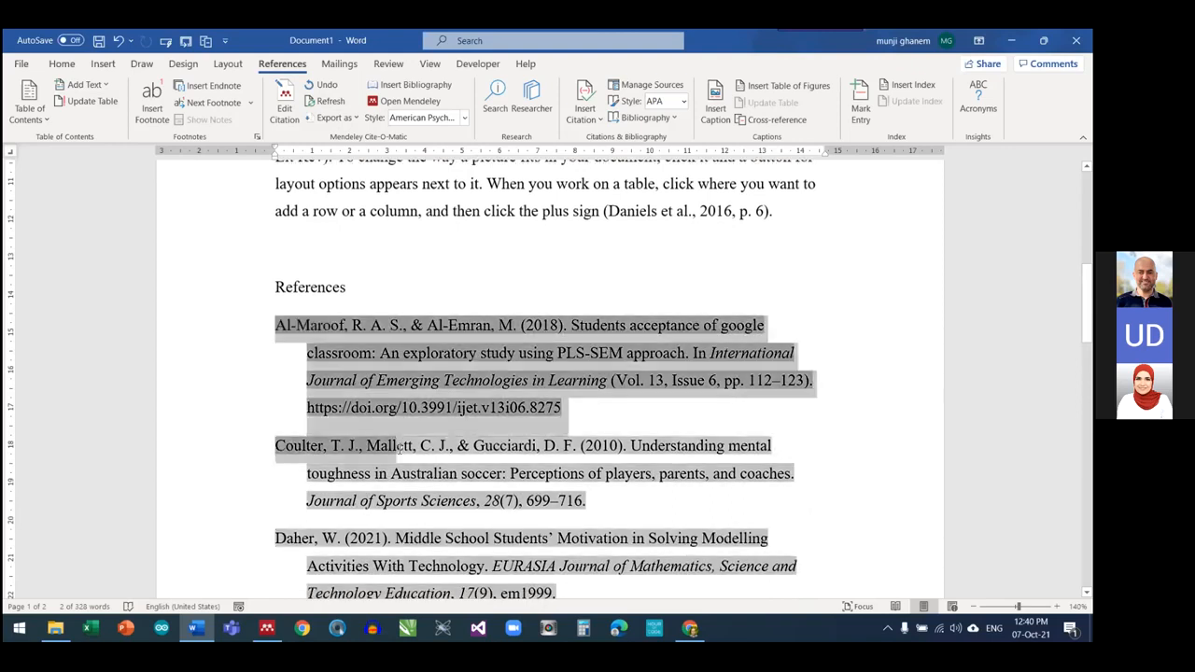
pyautogui.click(280, 322)
pyautogui.moveTo(279, 323); pyautogui.dragTo(358, 405)
pyautogui.scroll(2, 318, 253)
pyautogui.scroll(4, 317, 254)
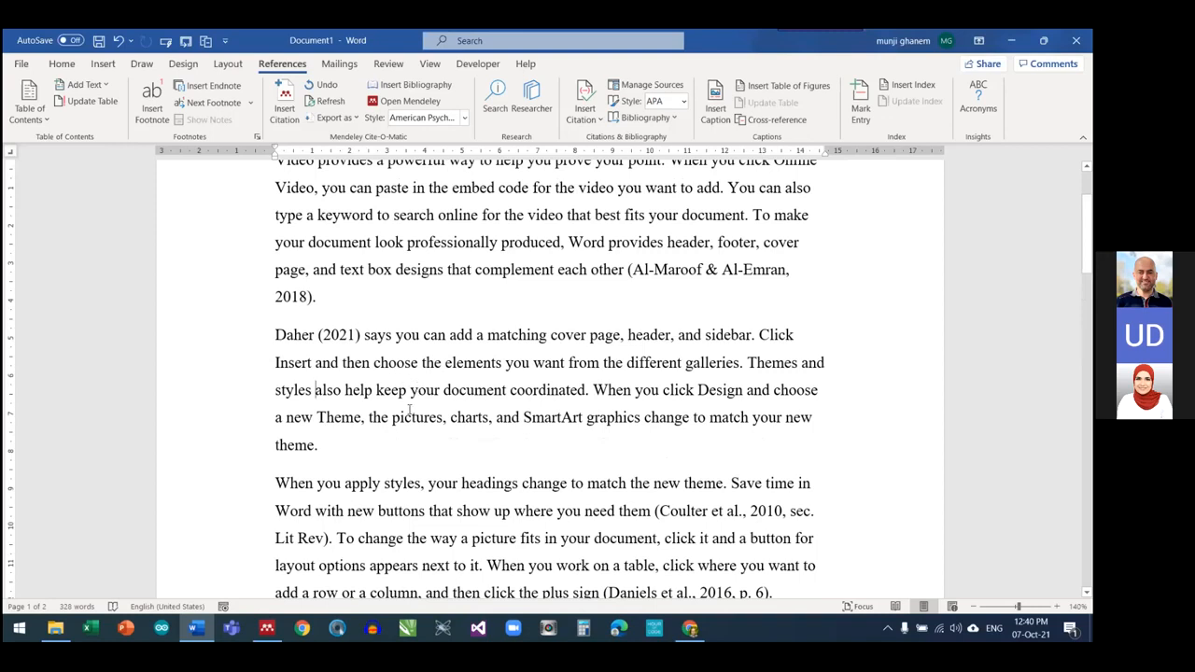
pyautogui.scroll(-2, 385, 434)
pyautogui.scroll(-5, 380, 450)
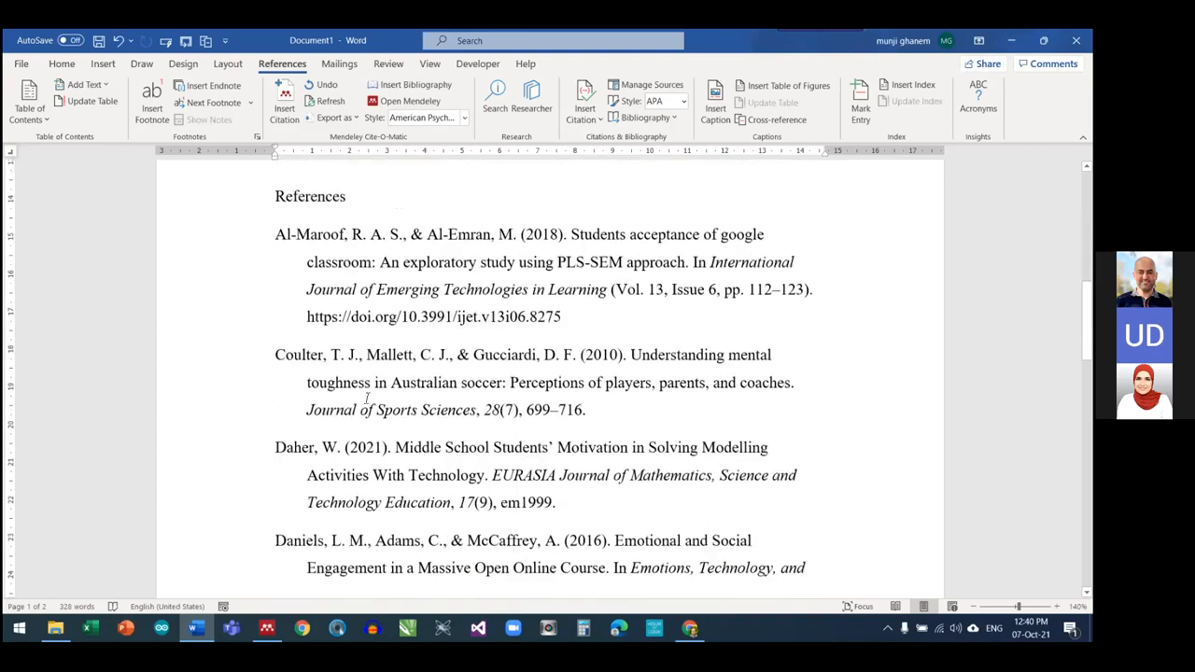
# Refresh the Mendeley citations and bibliography once more
pyautogui.click(331, 101)
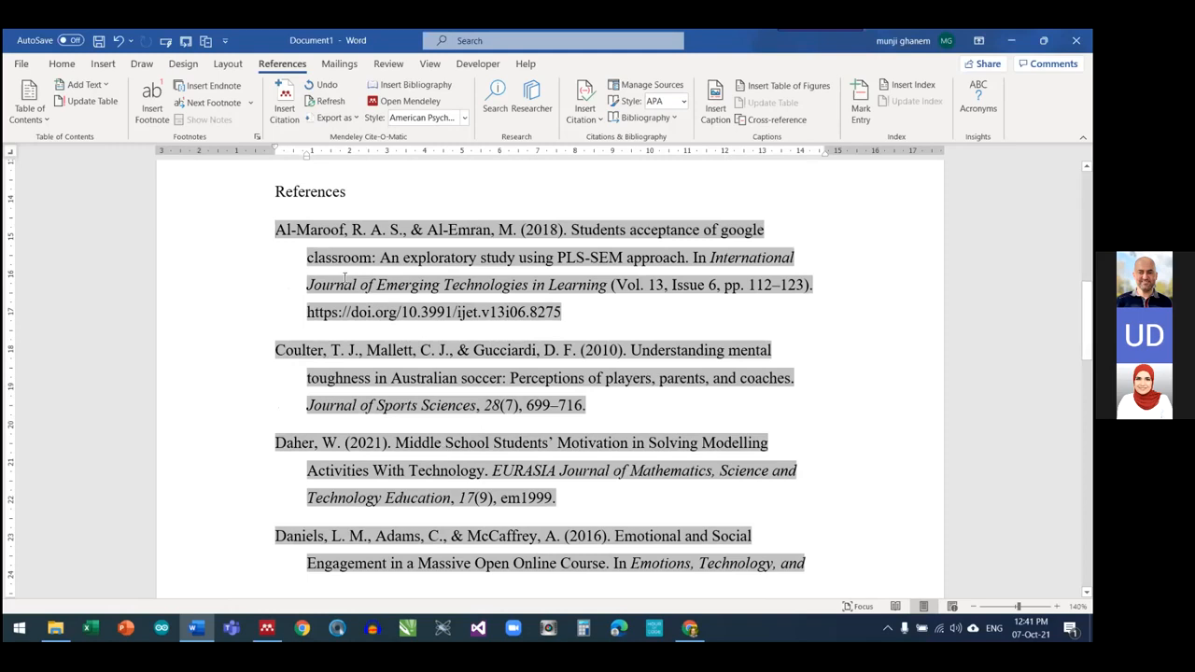
pyautogui.click(324, 102)
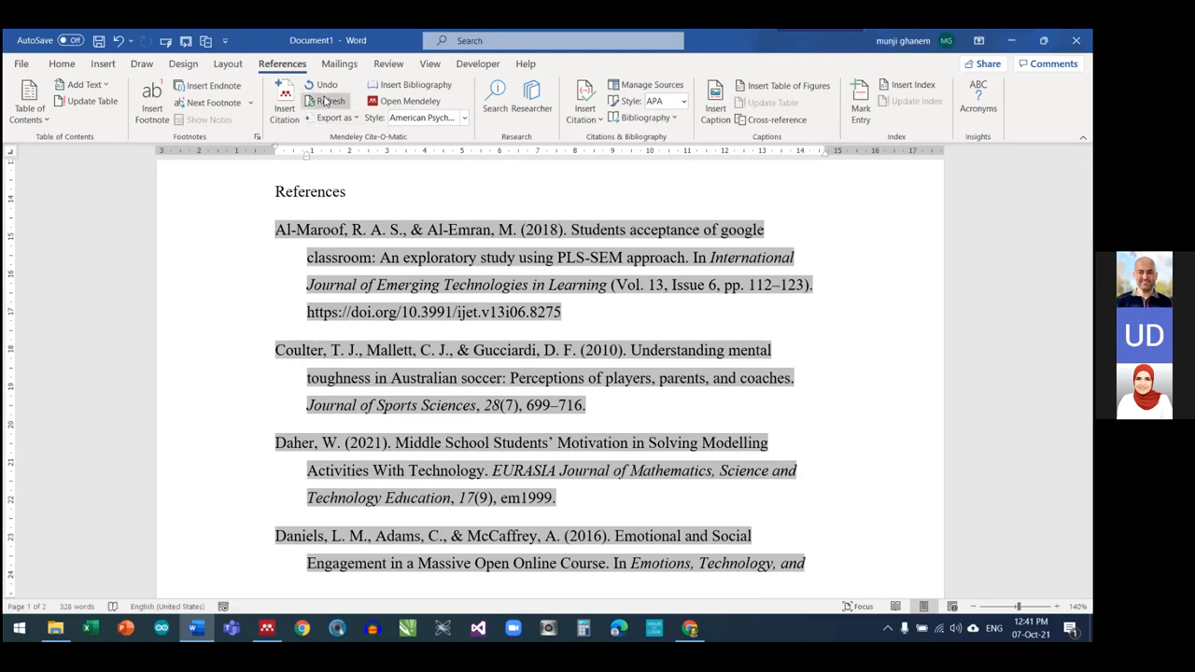
# Start a Mendeley citation after "theme" and a space at the second paragraph's end, choosing "Case study research and applications: Design and methods"
pyautogui.scroll(2, 392, 400)
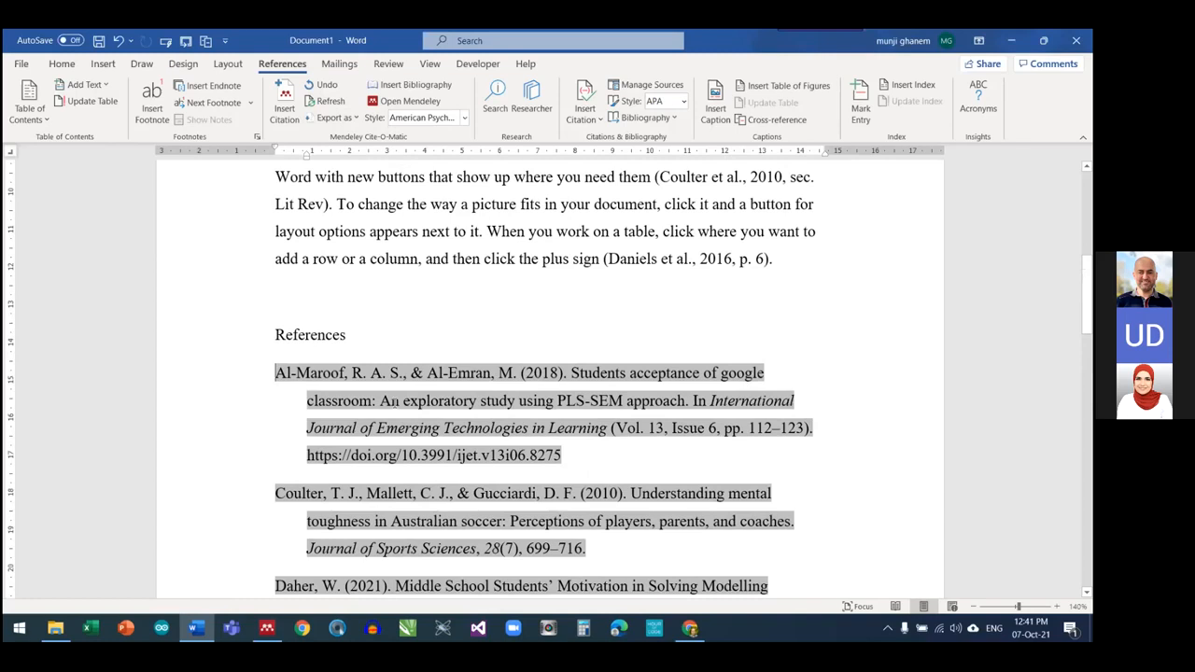
pyautogui.scroll(4, 392, 400)
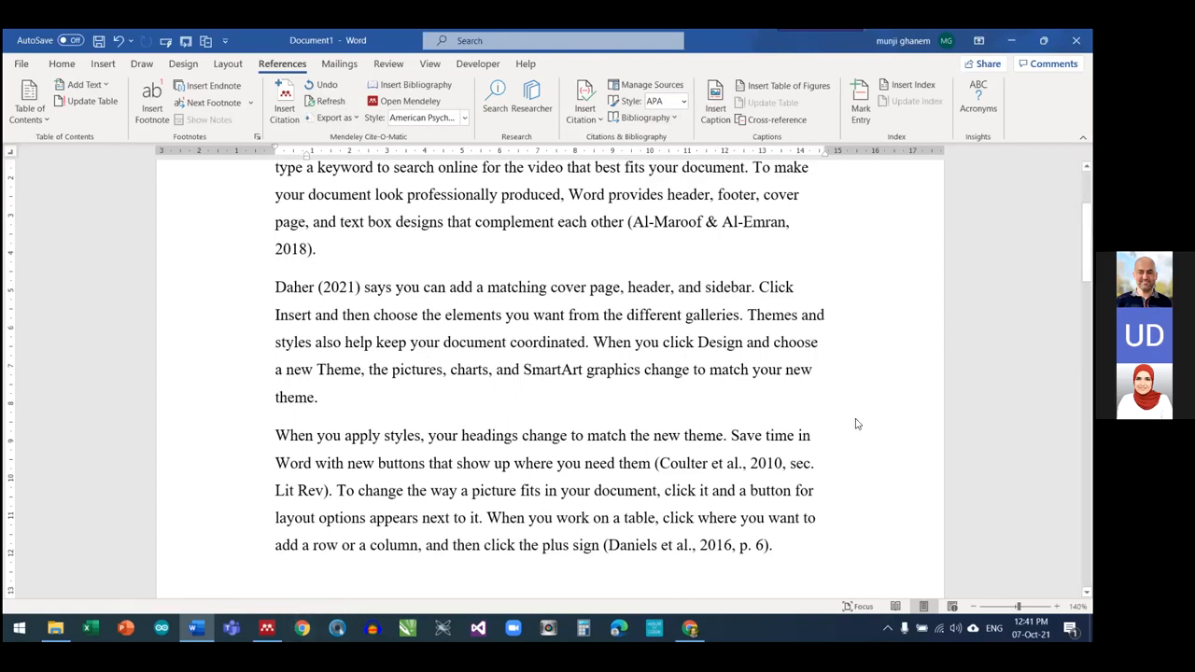
pyautogui.click(311, 402)
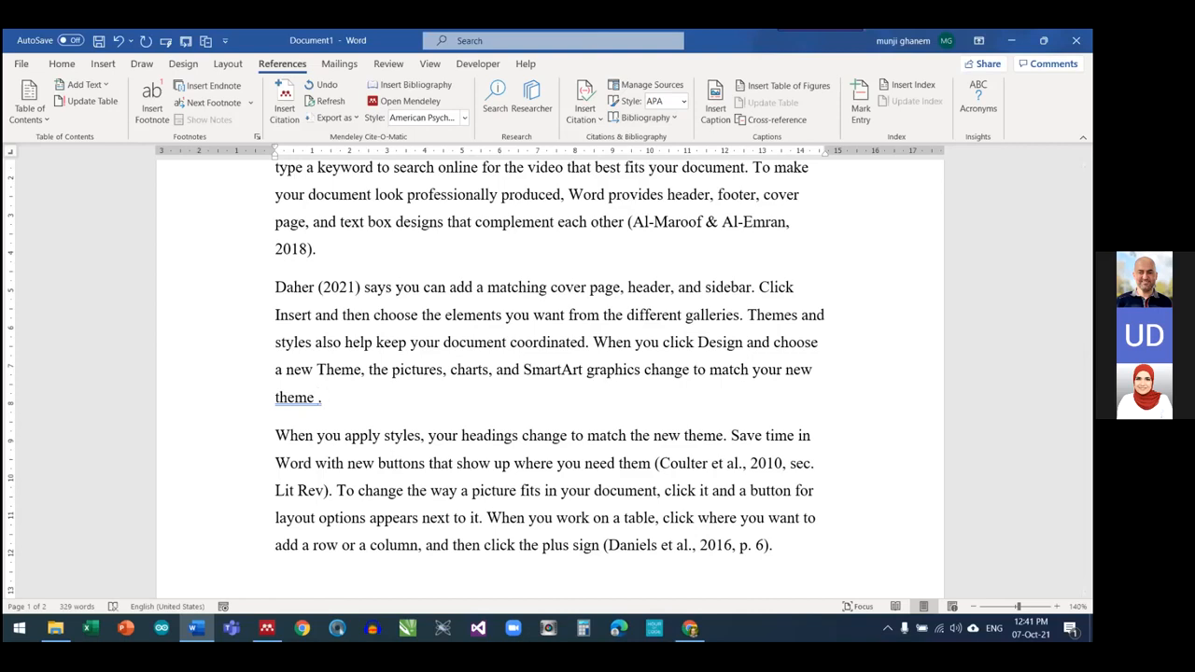
pyautogui.hotkey('alt', 'm')
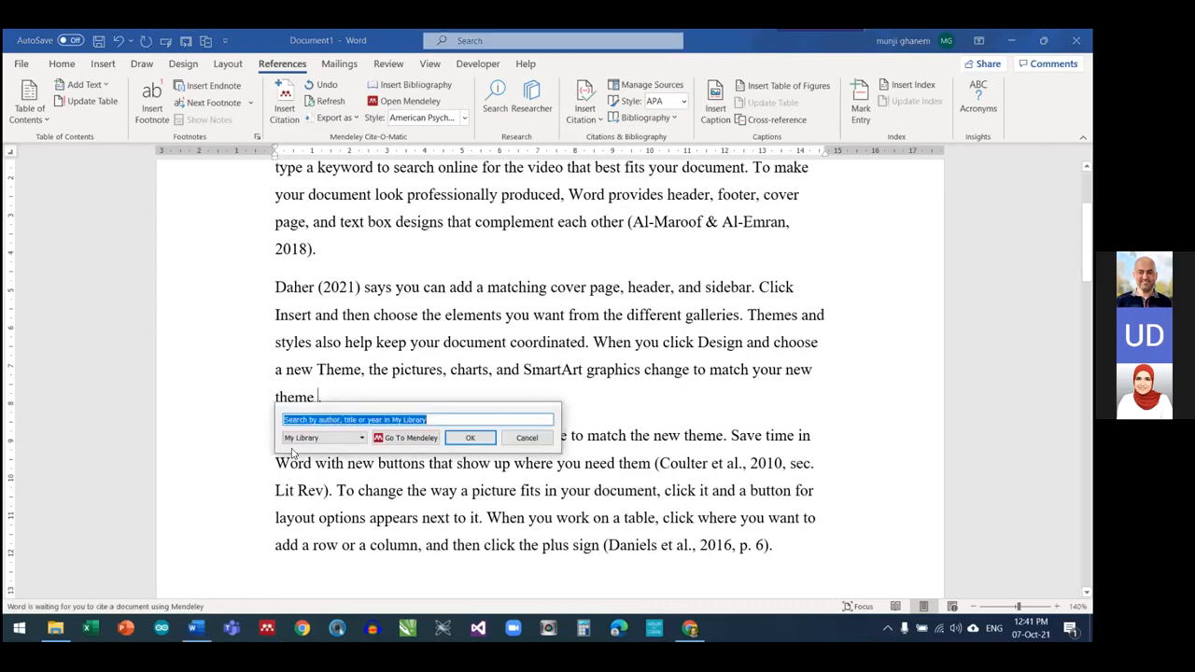
pyautogui.write('class')
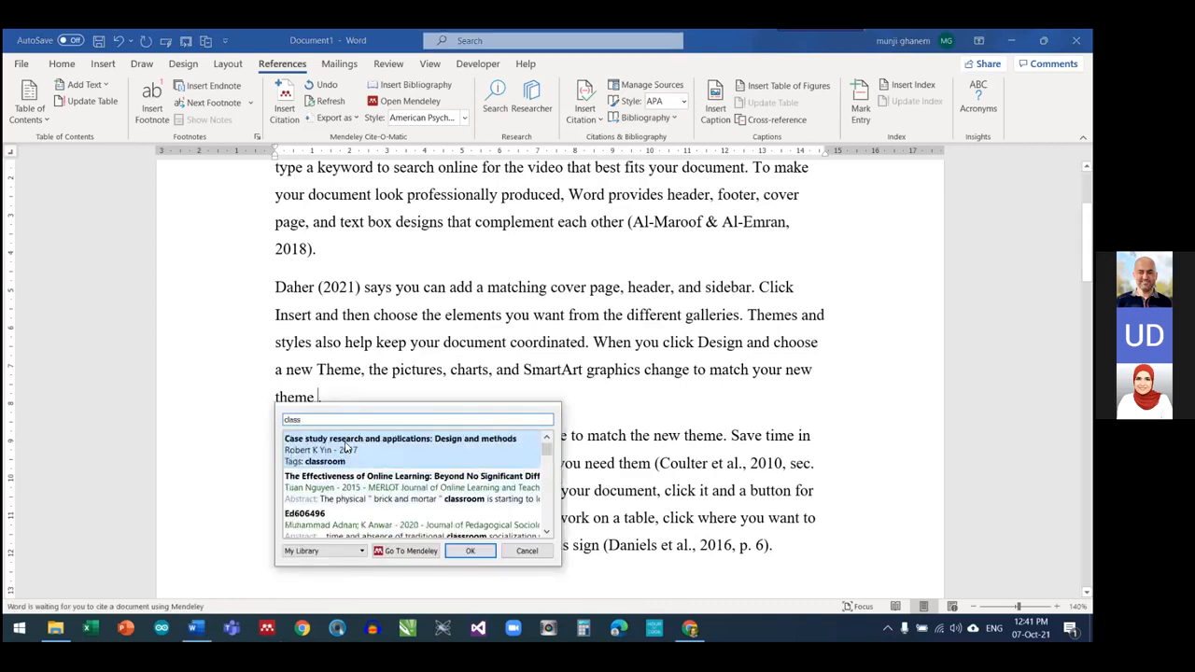
pyautogui.click(345, 449)
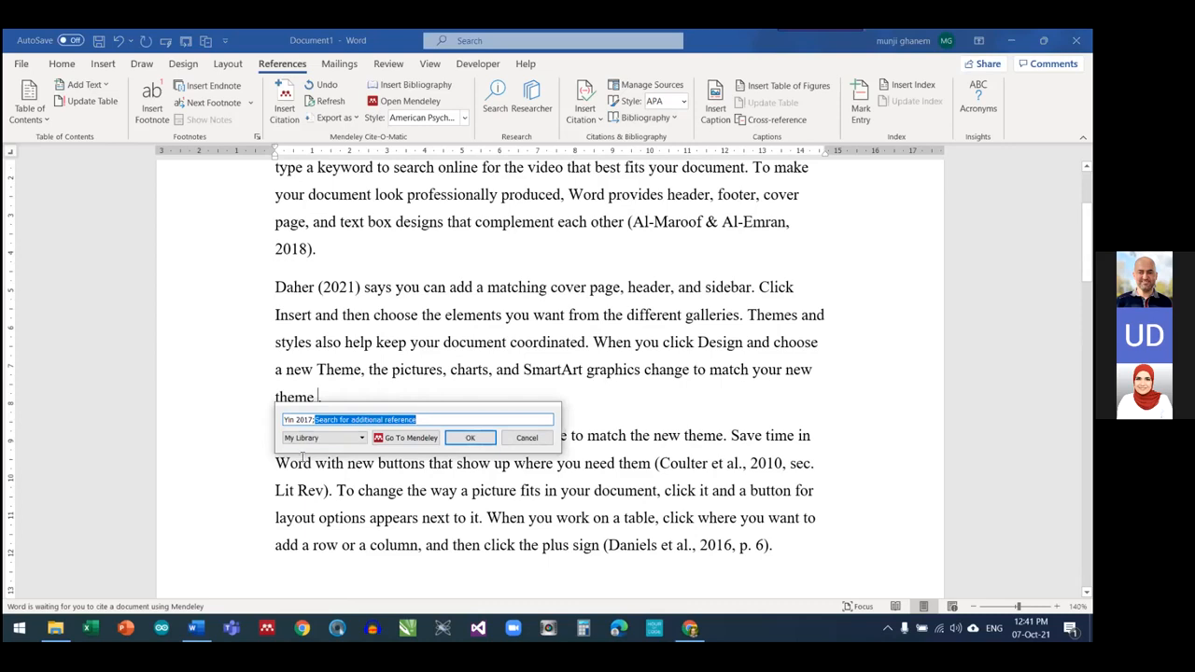
# Add the 2021 Google Classroom quality paper and "Emotional and Social Engagement in a Massive Open Online Course" to the citation and insert it
pyautogui.write('wajee')
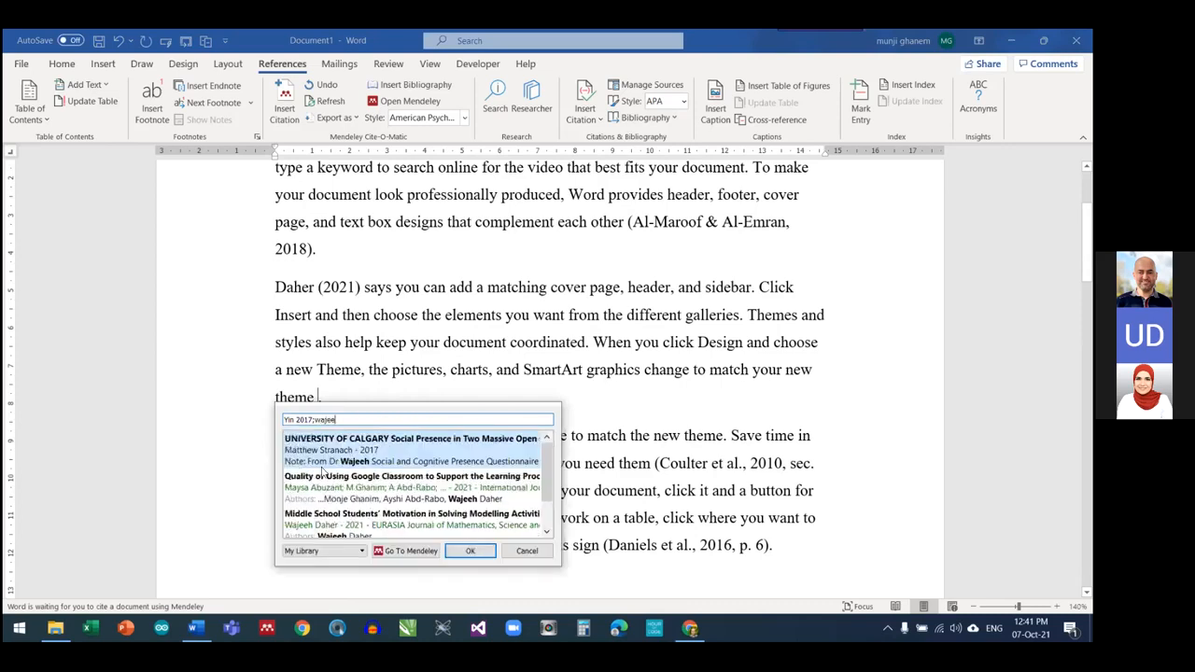
pyautogui.click(340, 482)
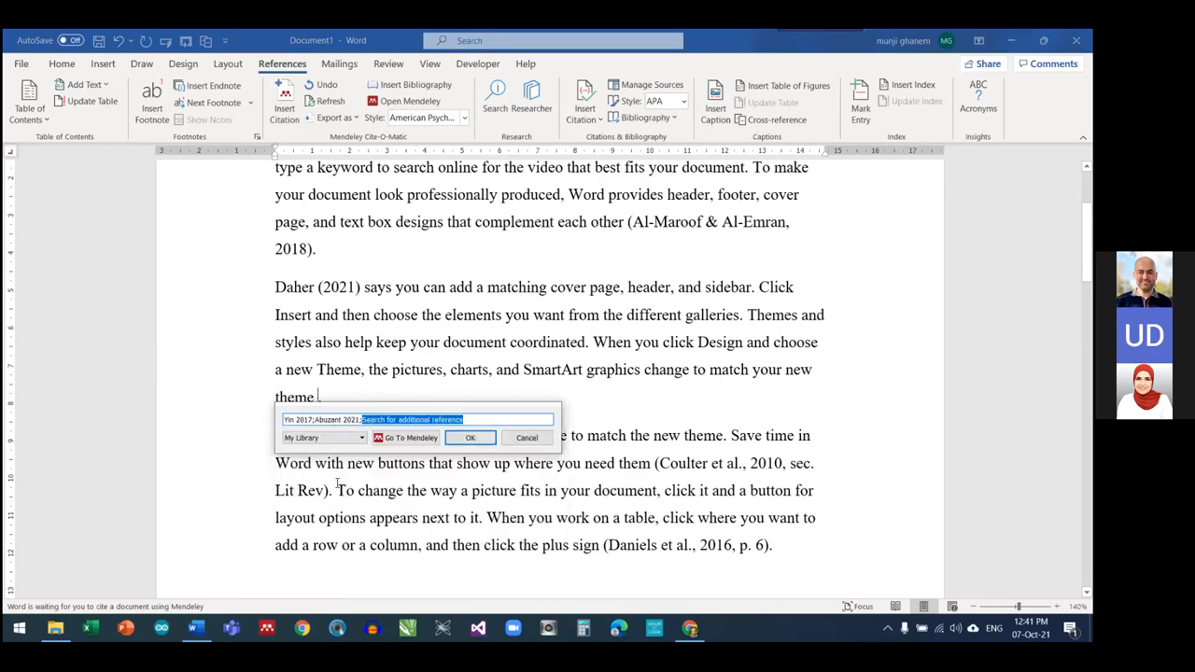
pyautogui.write('adam')
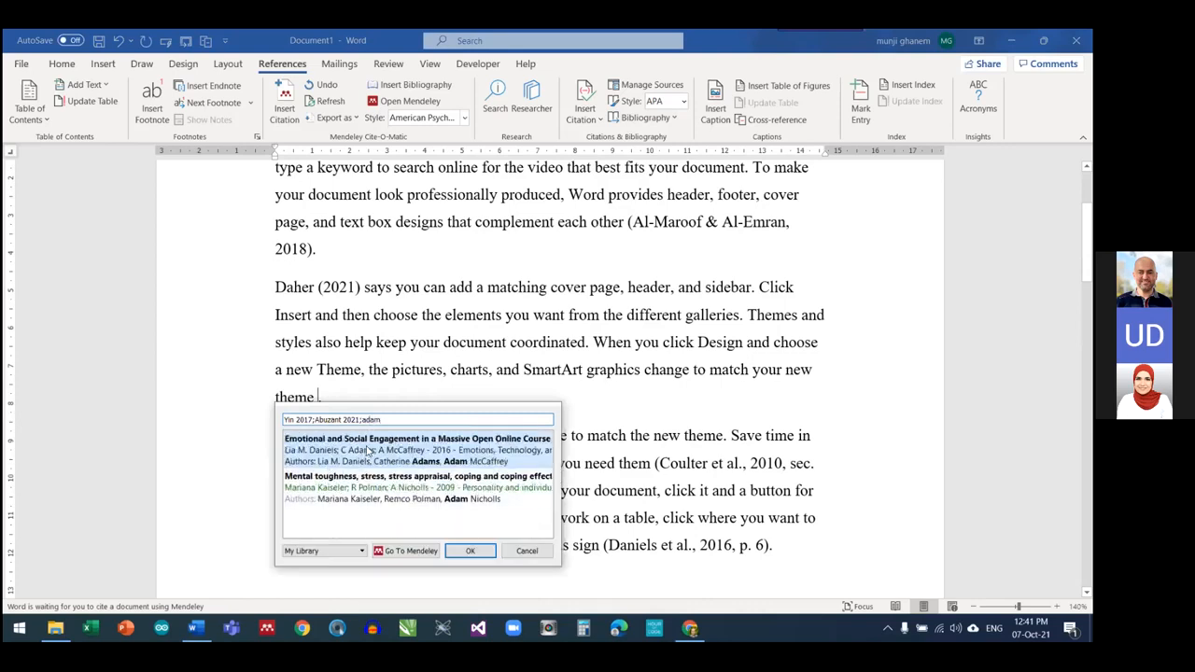
pyautogui.click(368, 452)
pyautogui.click(467, 438)
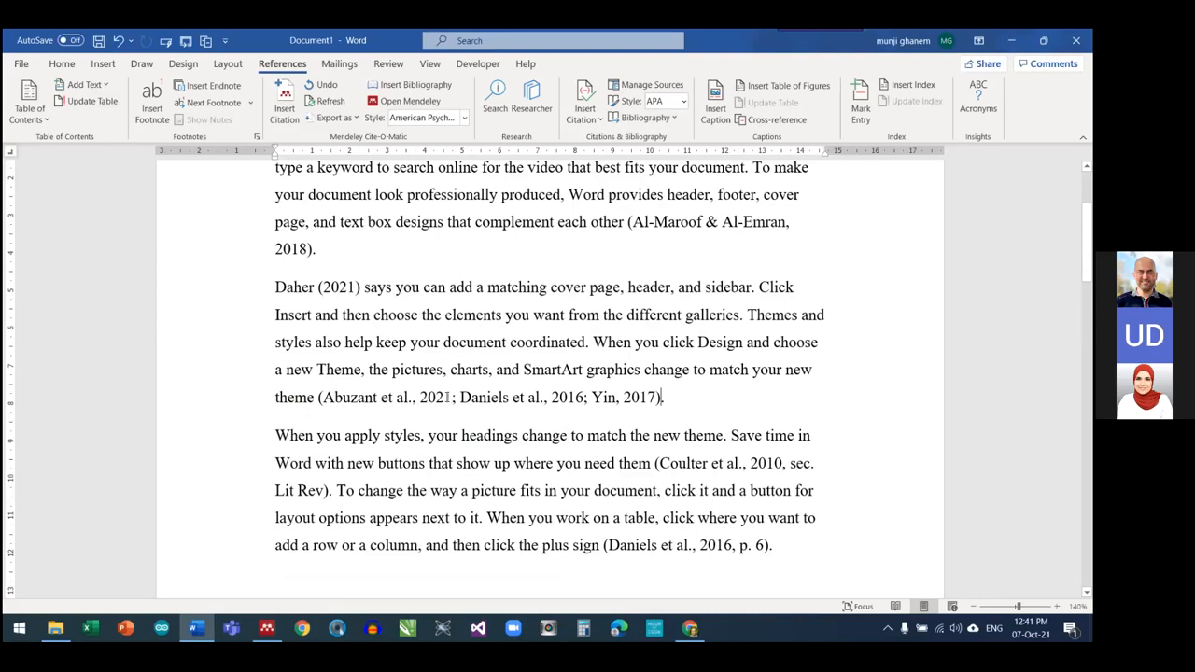
# Enlarge the view and examine the order and separators of the three sources in the combined citation
pyautogui.scroll(4, 425, 401)
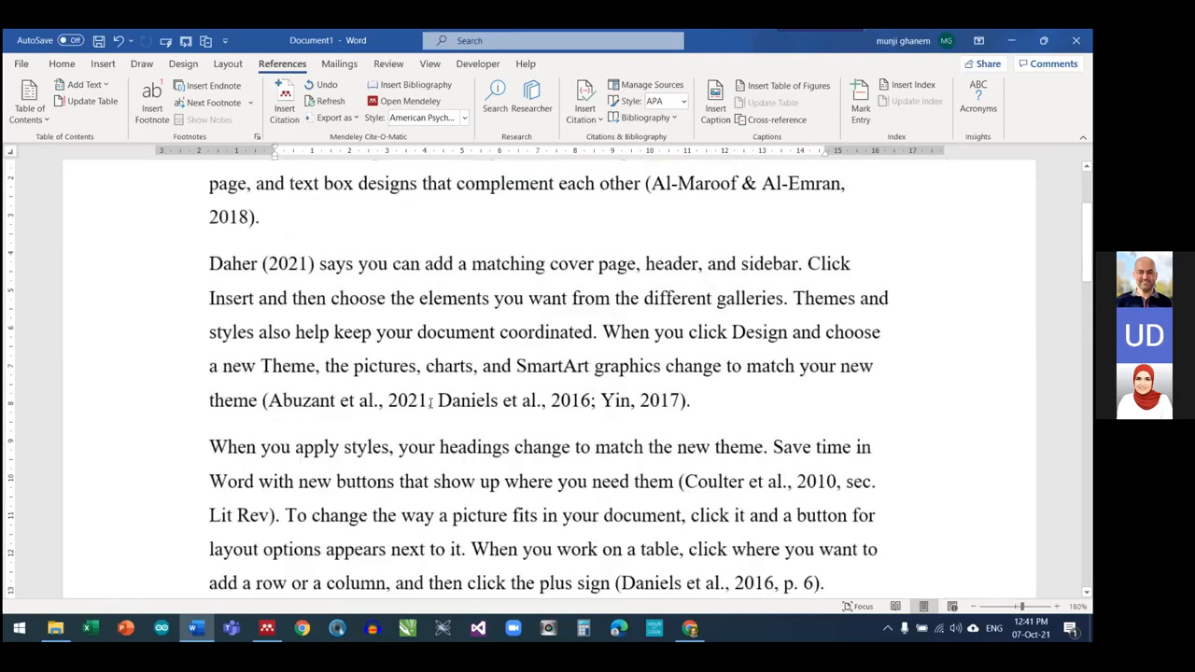
pyautogui.click(609, 402)
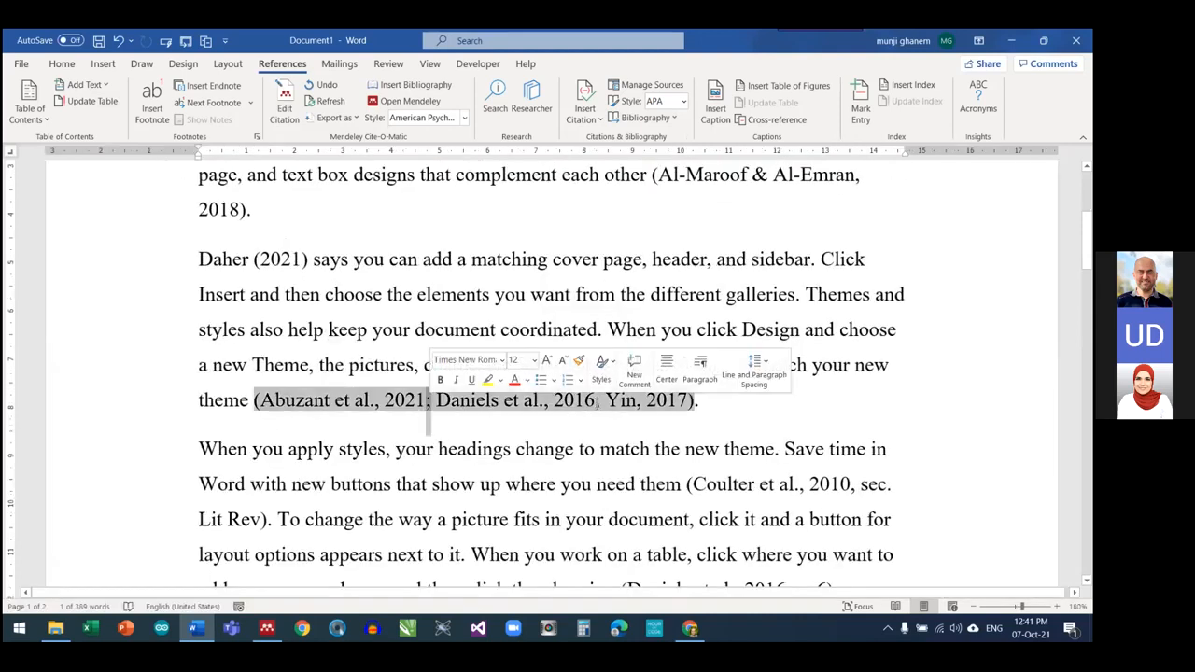
pyautogui.click(596, 402)
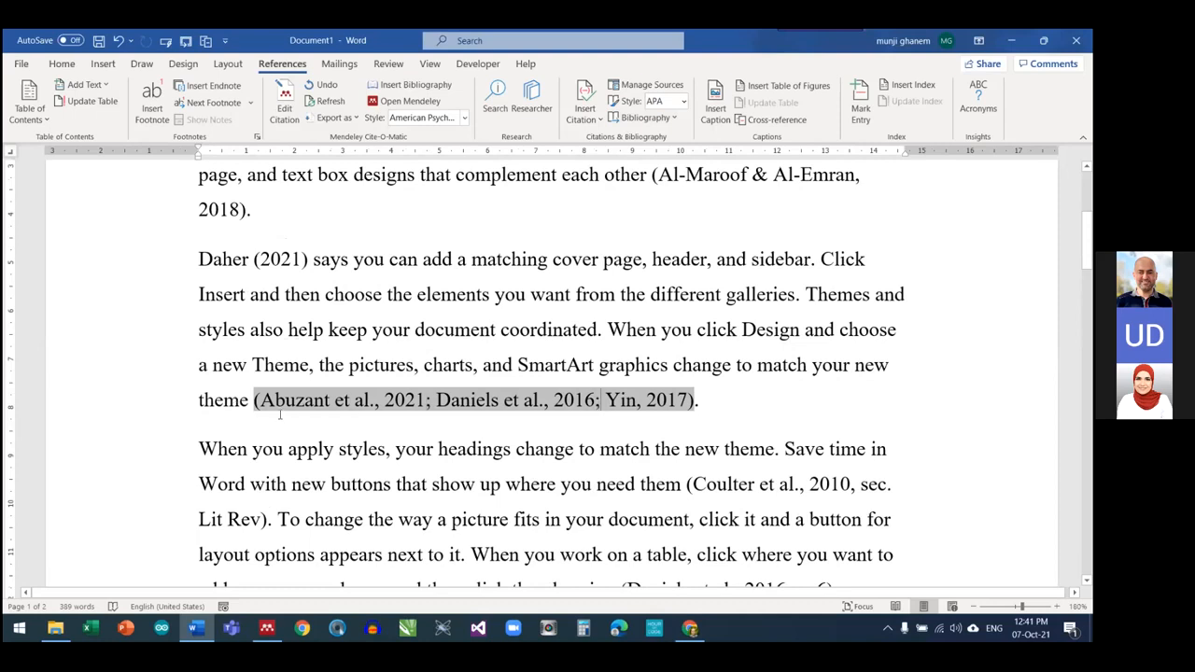
pyautogui.moveTo(261, 401); pyautogui.dragTo(688, 404)
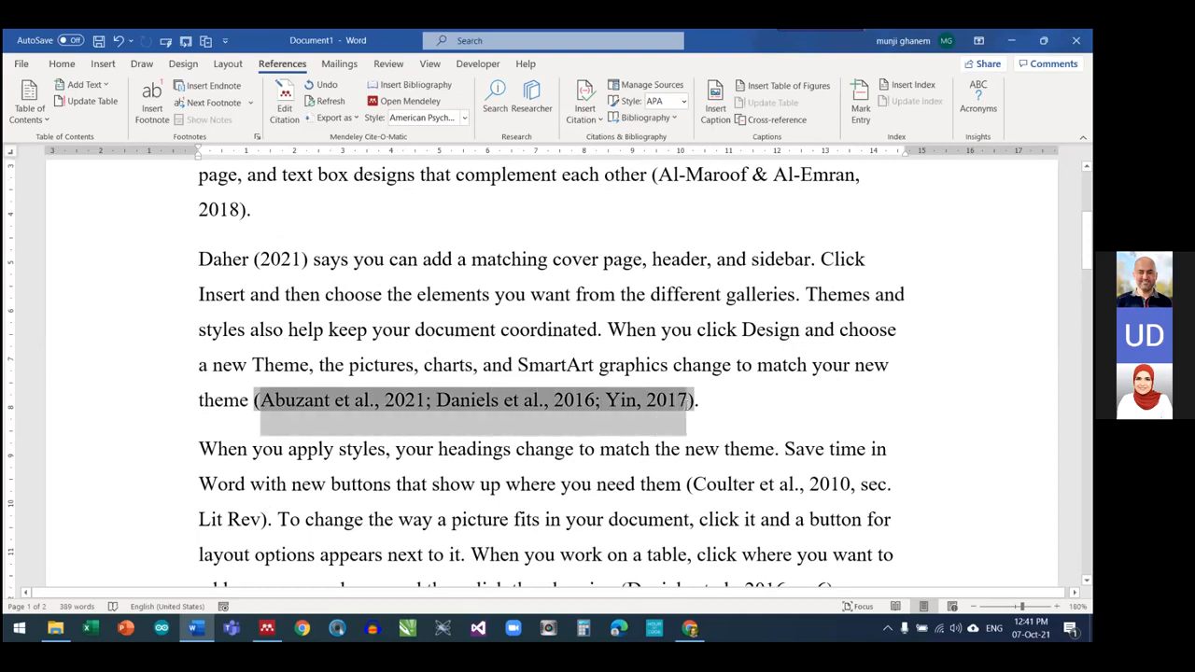
# Examine the three-source citation at the second paragraph's end and the order of the APA entries in the reference list
pyautogui.moveTo(267, 401); pyautogui.dragTo(659, 399)
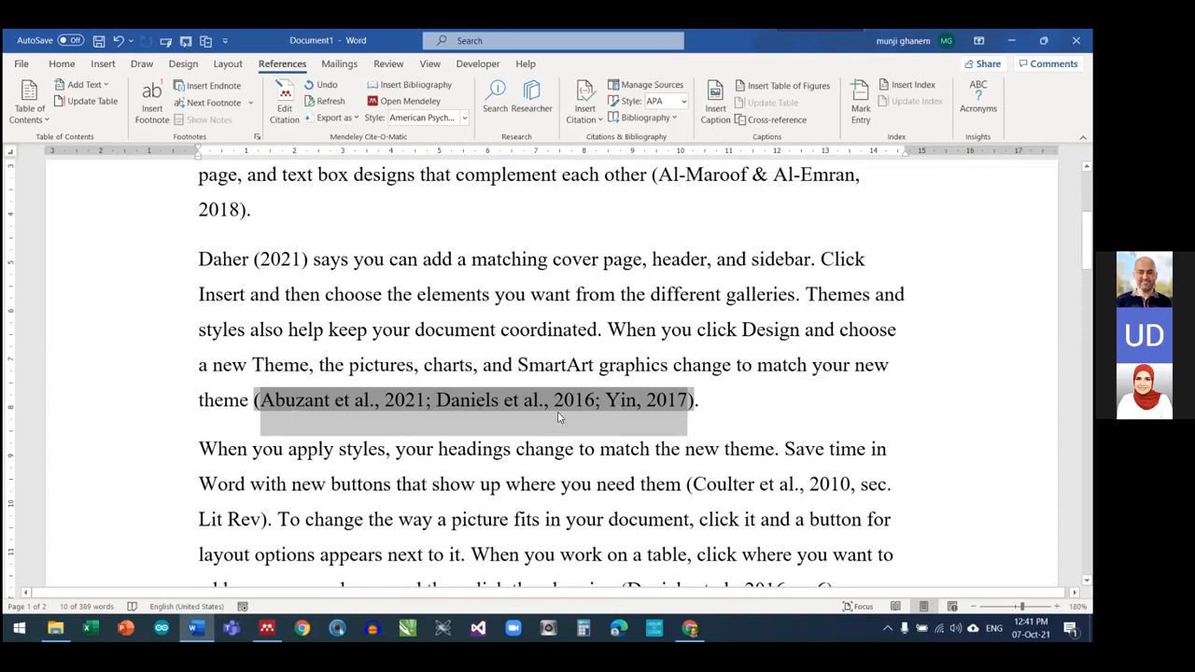
pyautogui.click(698, 408)
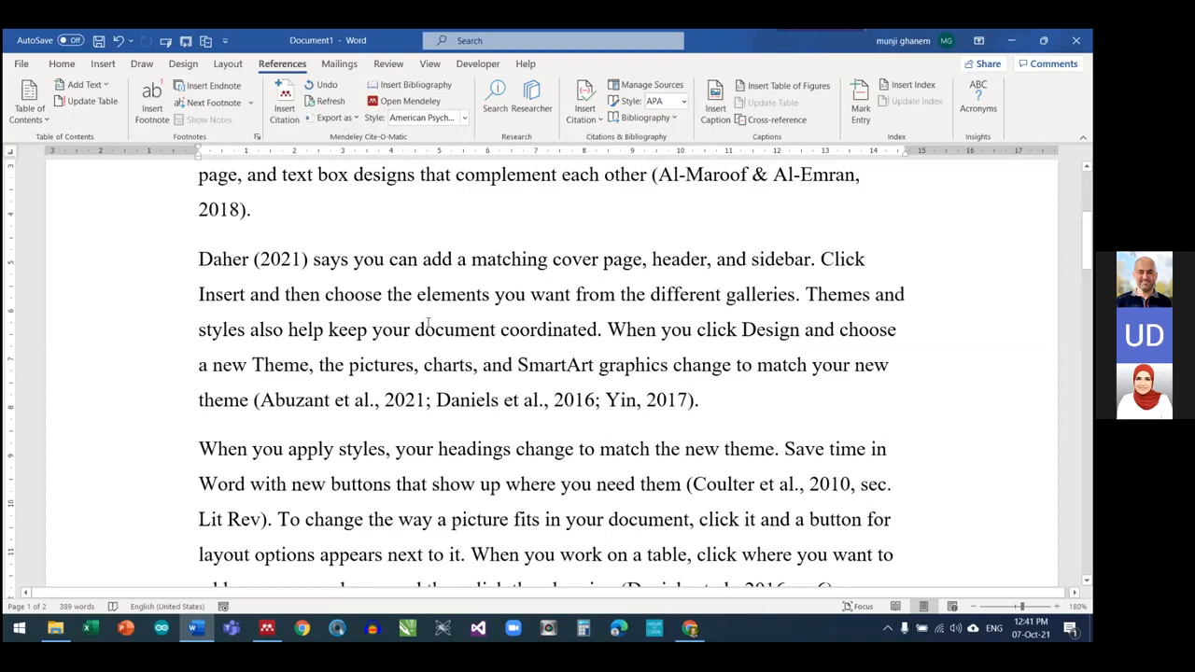
pyautogui.scroll(-3, 428, 322)
pyautogui.scroll(-2, 437, 373)
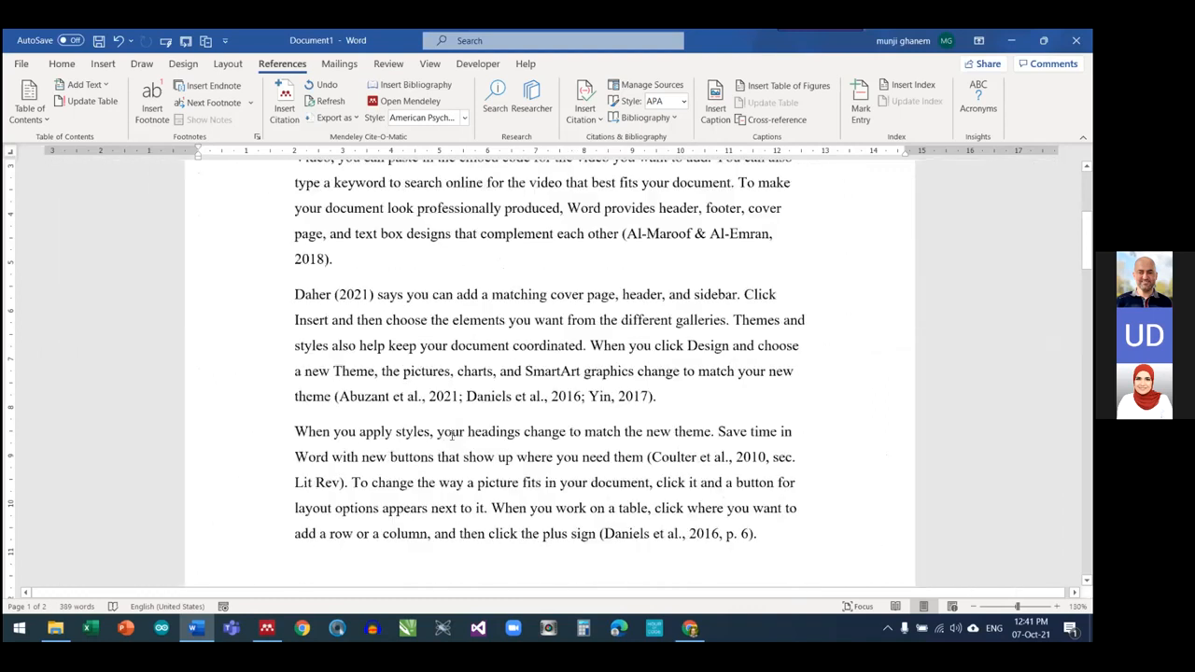
pyautogui.scroll(-10, 448, 411)
pyautogui.scroll(-8, 429, 336)
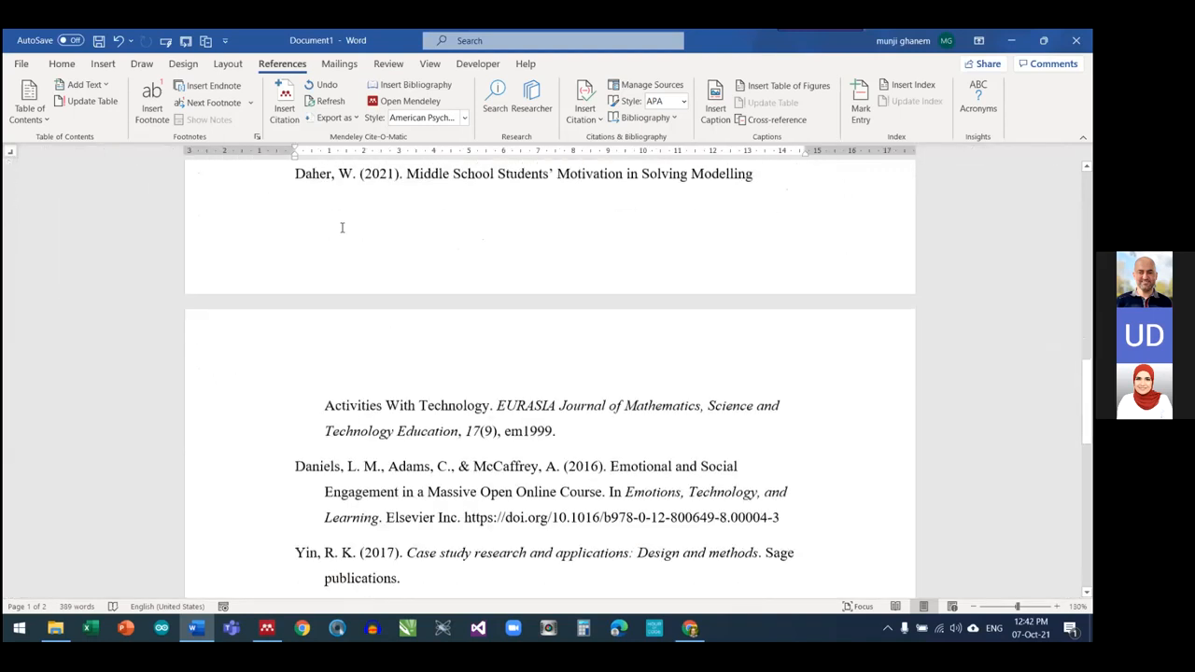
pyautogui.moveTo(281, 392)
pyautogui.mouseDown()
pyautogui.moveTo(285, 207)
pyautogui.moveTo(312, 144)
pyautogui.moveTo(281, 278)
pyautogui.mouseUp()
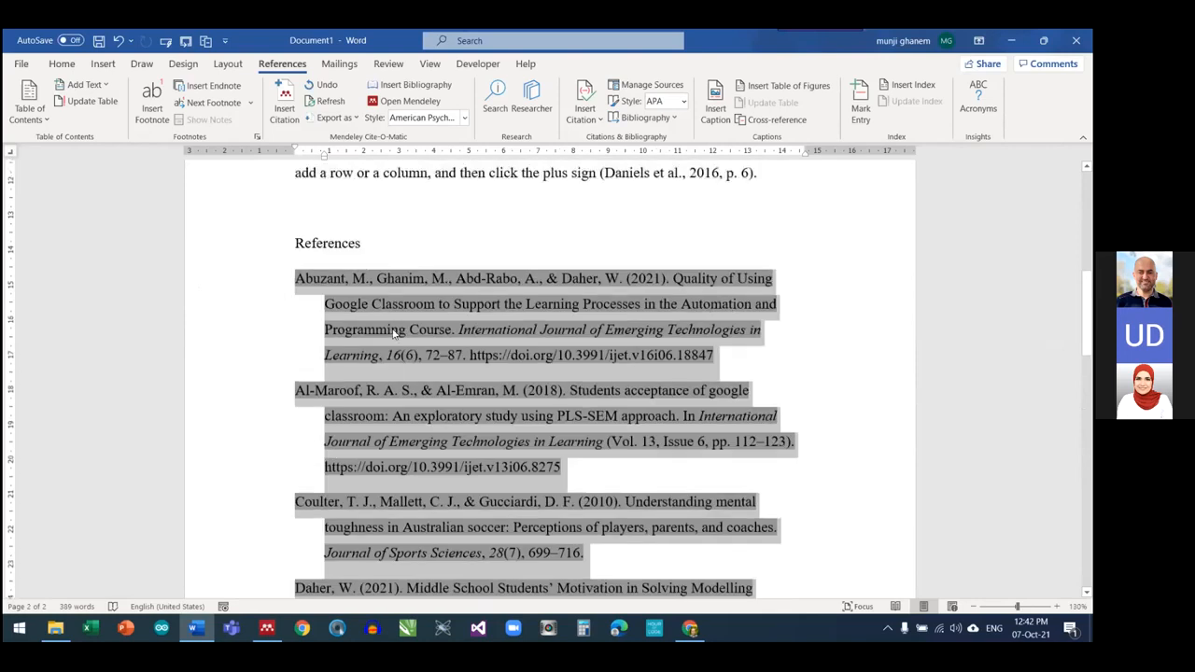
pyautogui.scroll(-2, 384, 416)
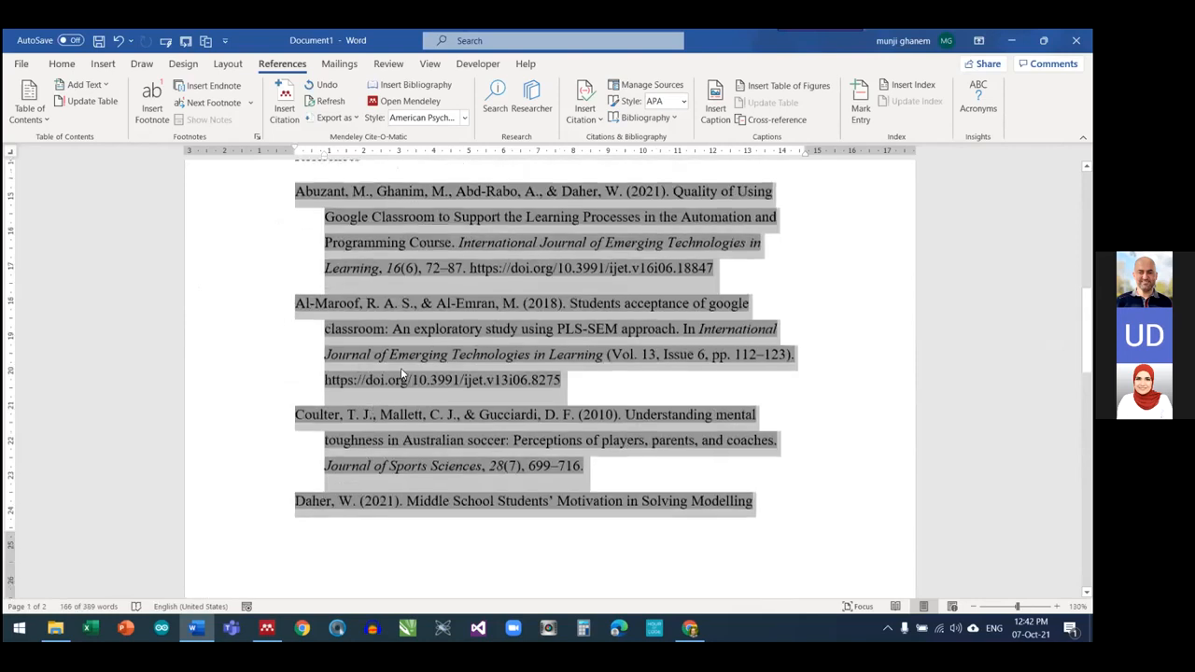
pyautogui.click(416, 395)
pyautogui.scroll(5, 418, 402)
pyautogui.scroll(1, 421, 405)
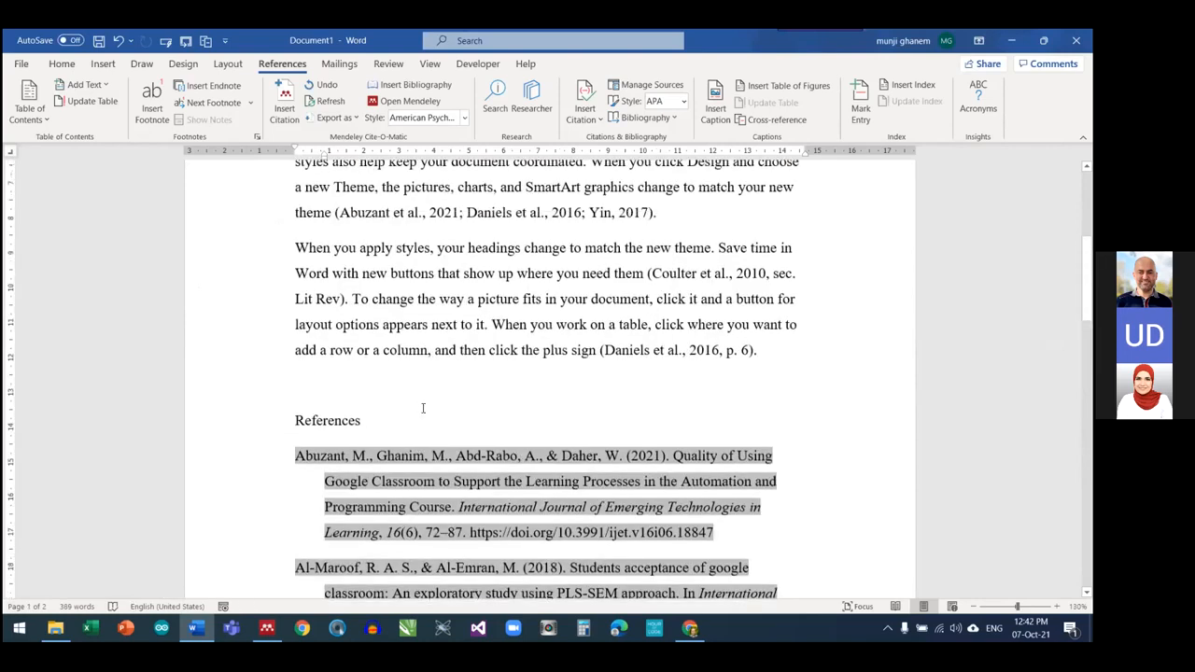
# Switch the document's Mendeley citation style from American Psychological Association 7th edition to IEEE
pyautogui.scroll(5, 423, 408)
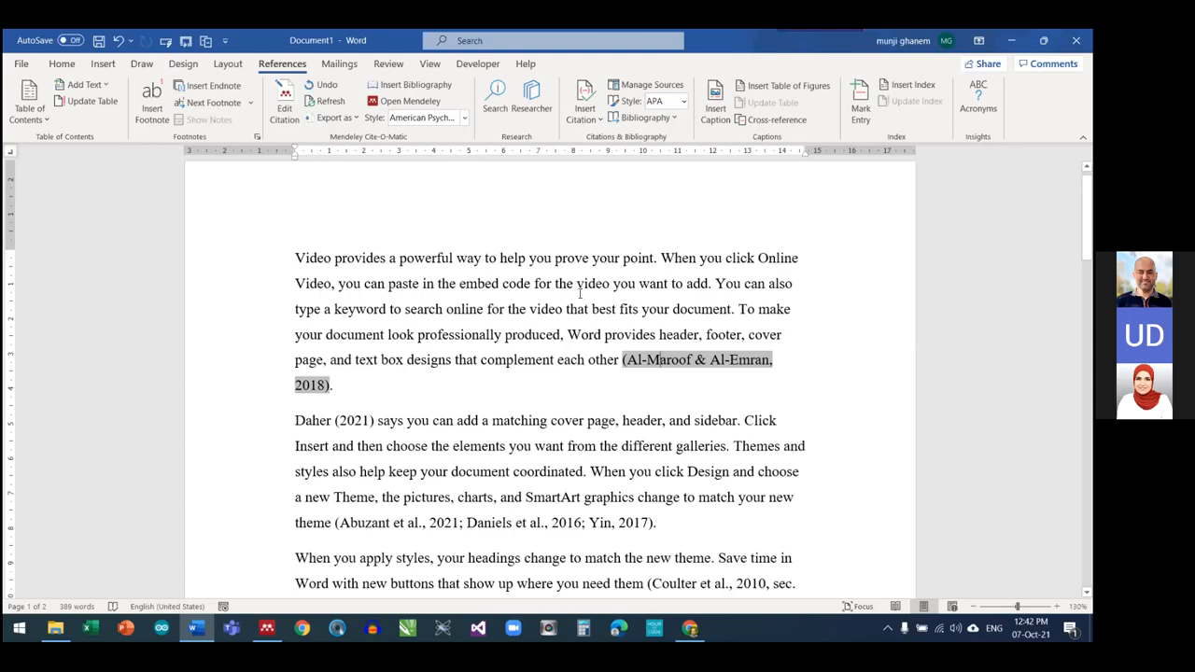
pyautogui.click(465, 121)
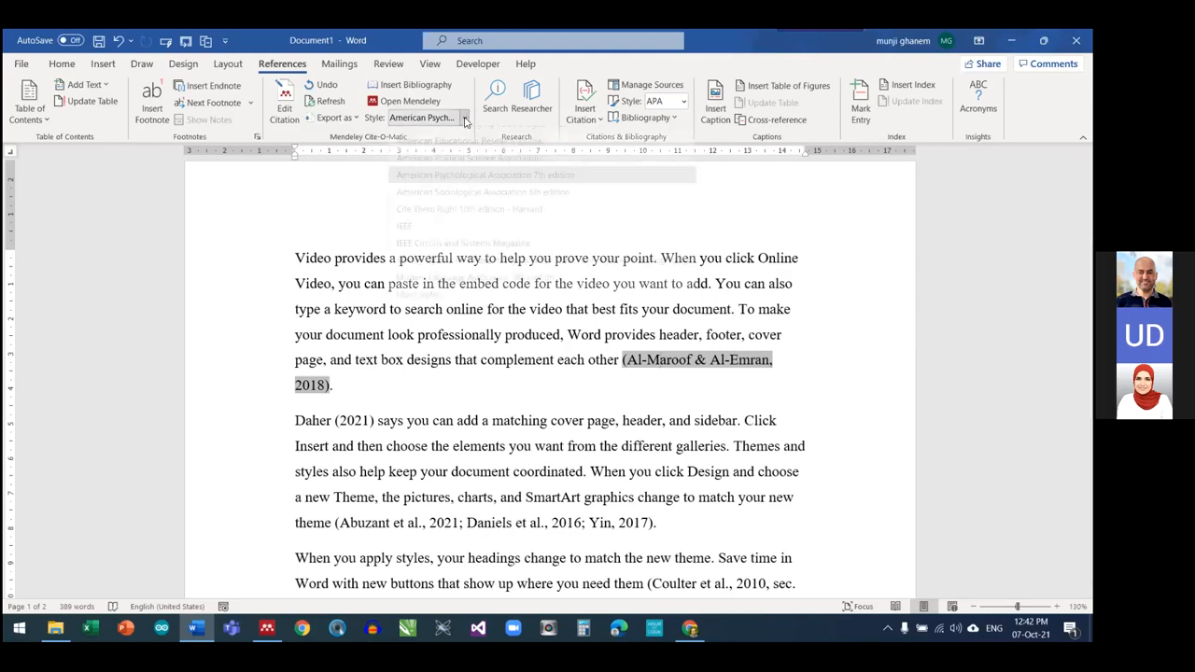
pyautogui.click(417, 240)
# Examine the numbered citations in the text, including the three-source range, against the matching entries in the reference list
pyautogui.scroll(-5, 345, 383)
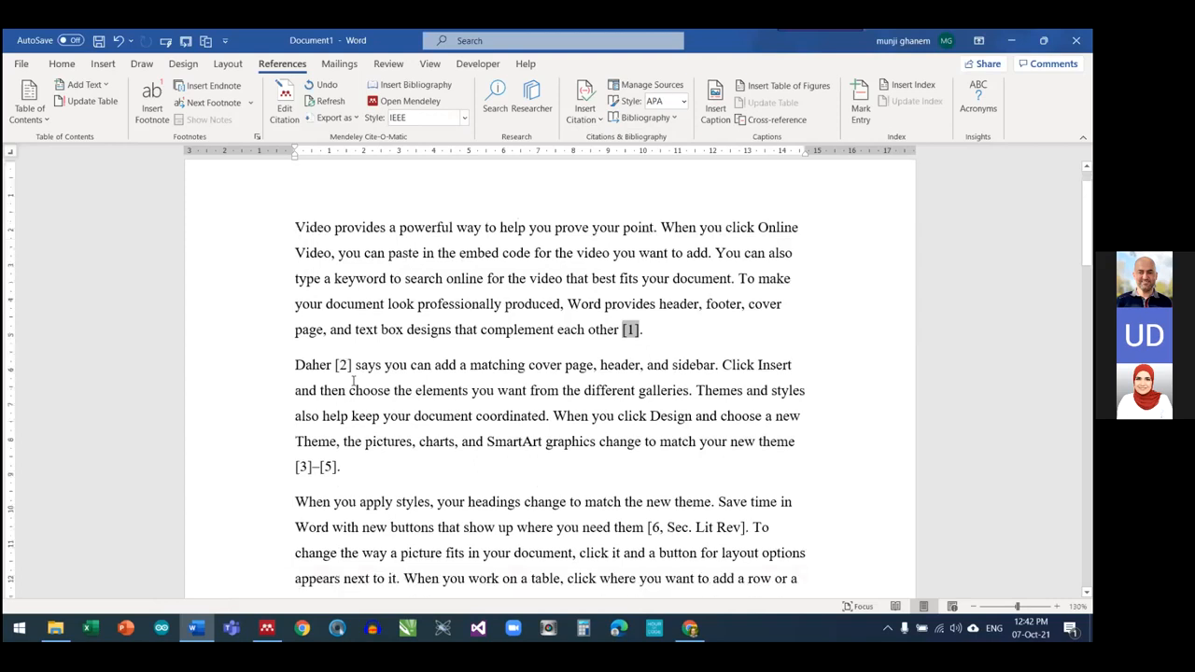
pyautogui.scroll(-10, 350, 375)
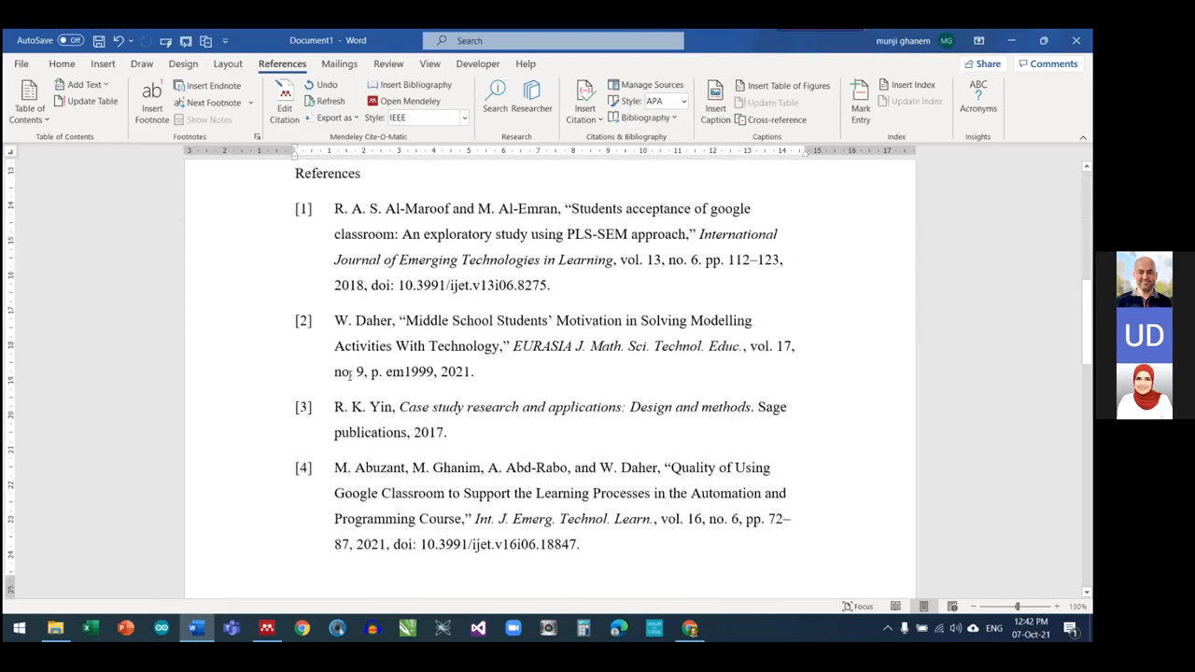
pyautogui.scroll(10, 348, 377)
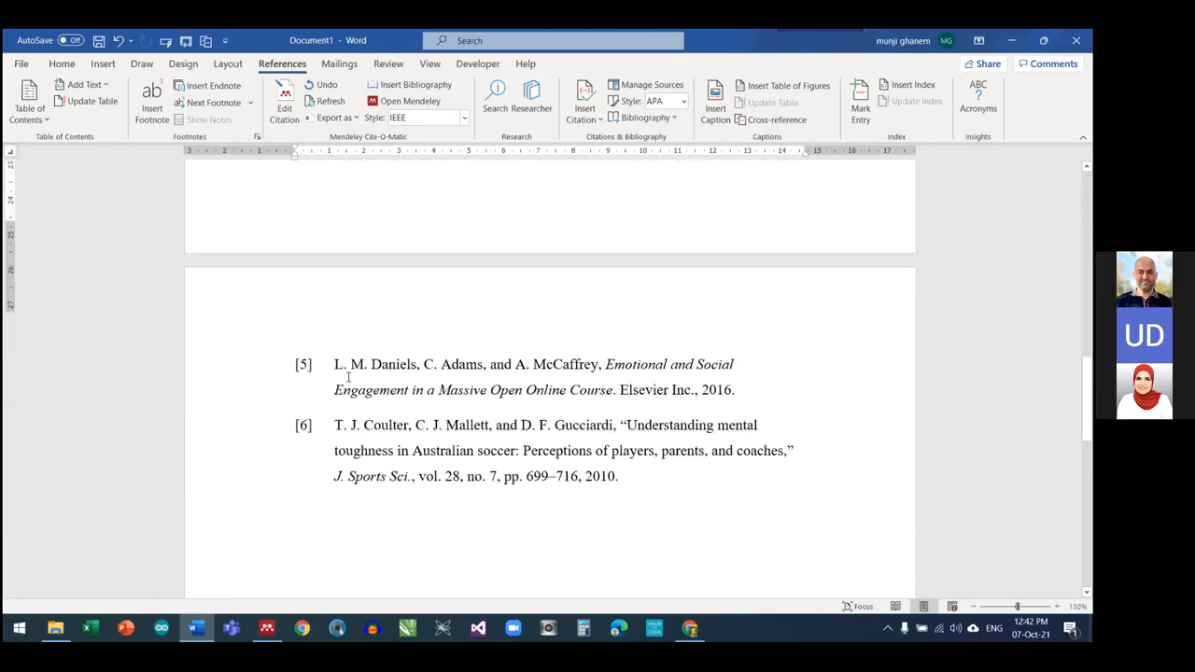
pyautogui.scroll(8, 348, 377)
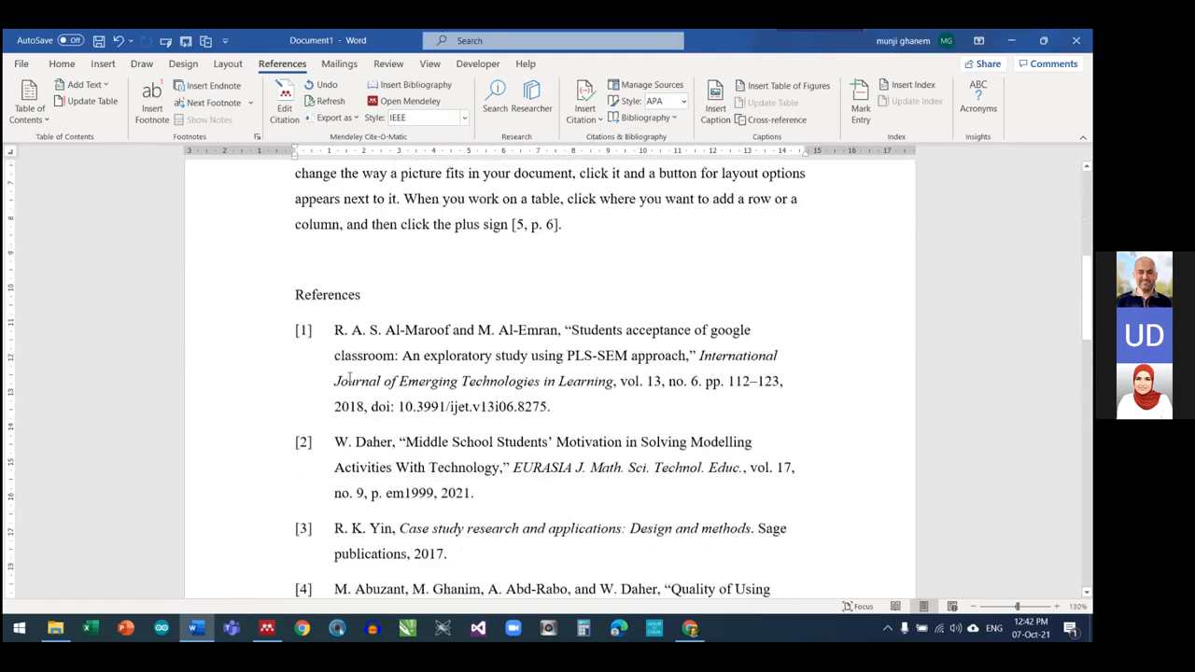
pyautogui.scroll(-1, 302, 411)
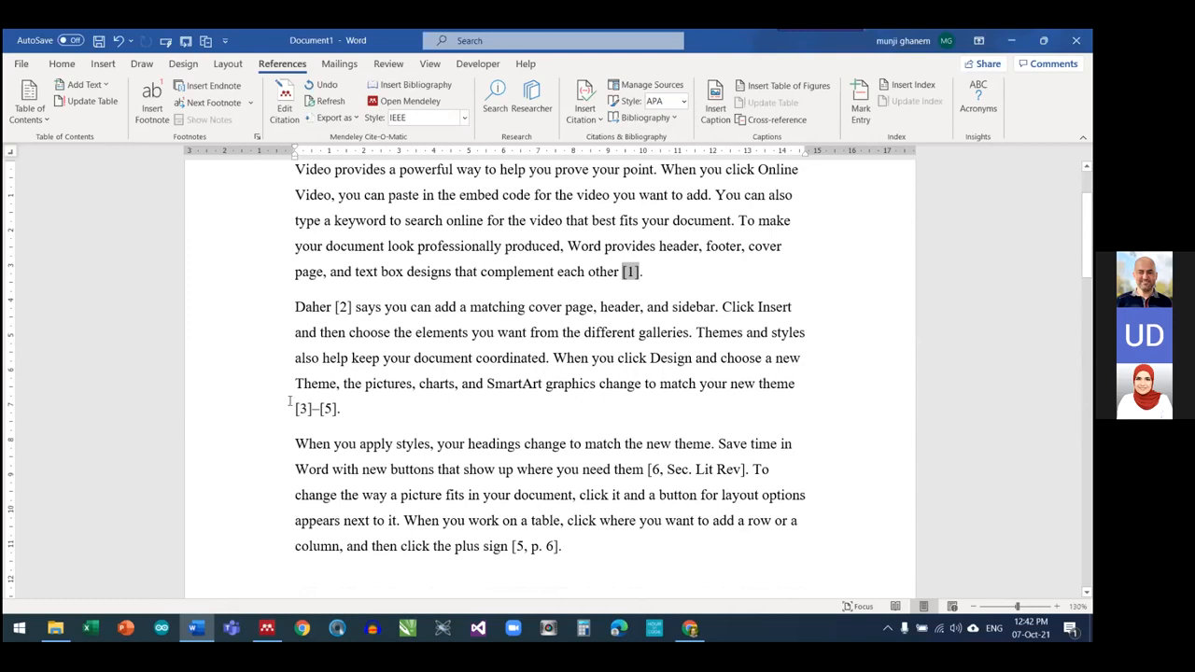
pyautogui.scroll(-3, 318, 409)
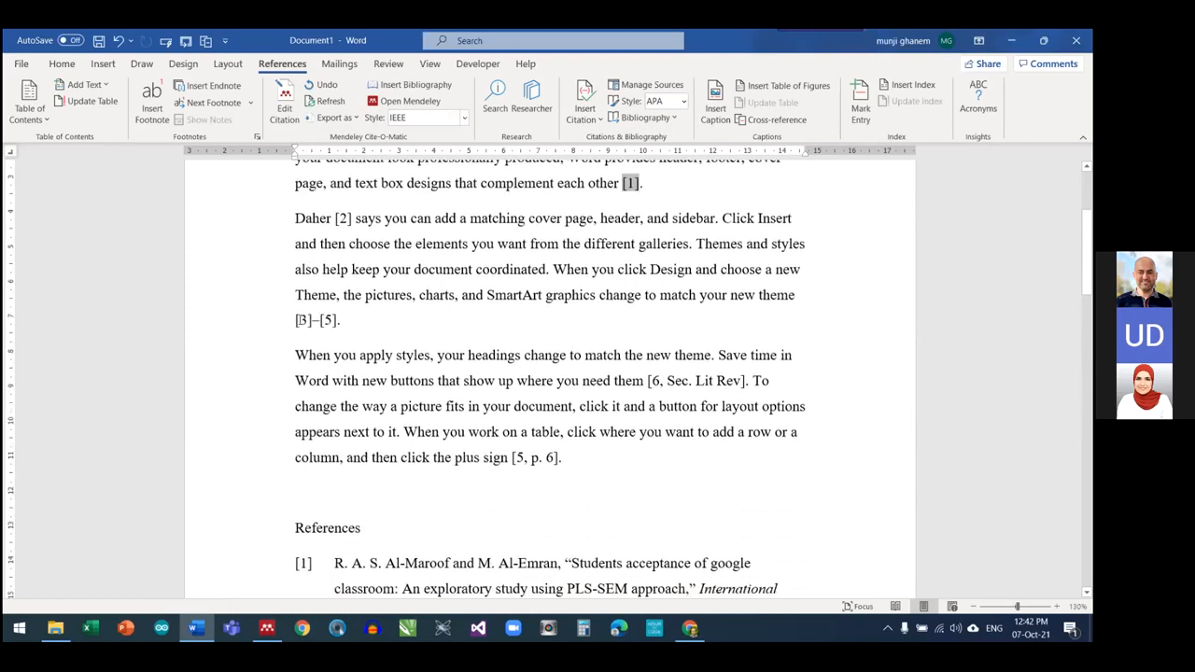
pyautogui.scroll(3, 308, 329)
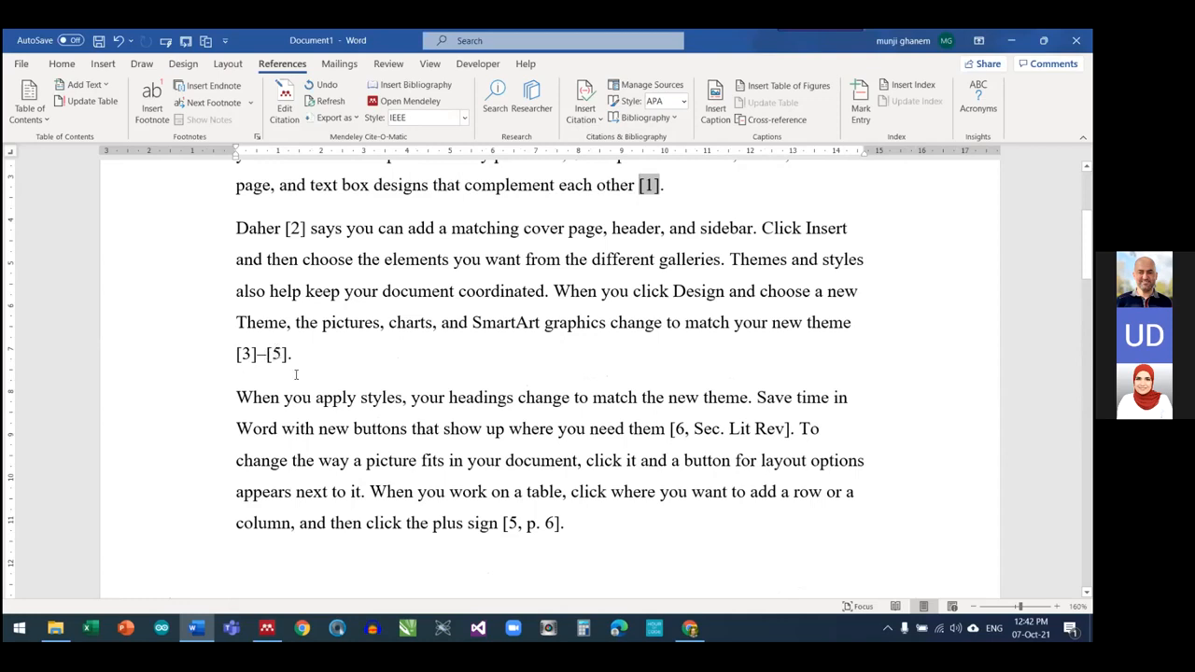
pyautogui.scroll(-5, 296, 375)
pyautogui.scroll(-6, 256, 276)
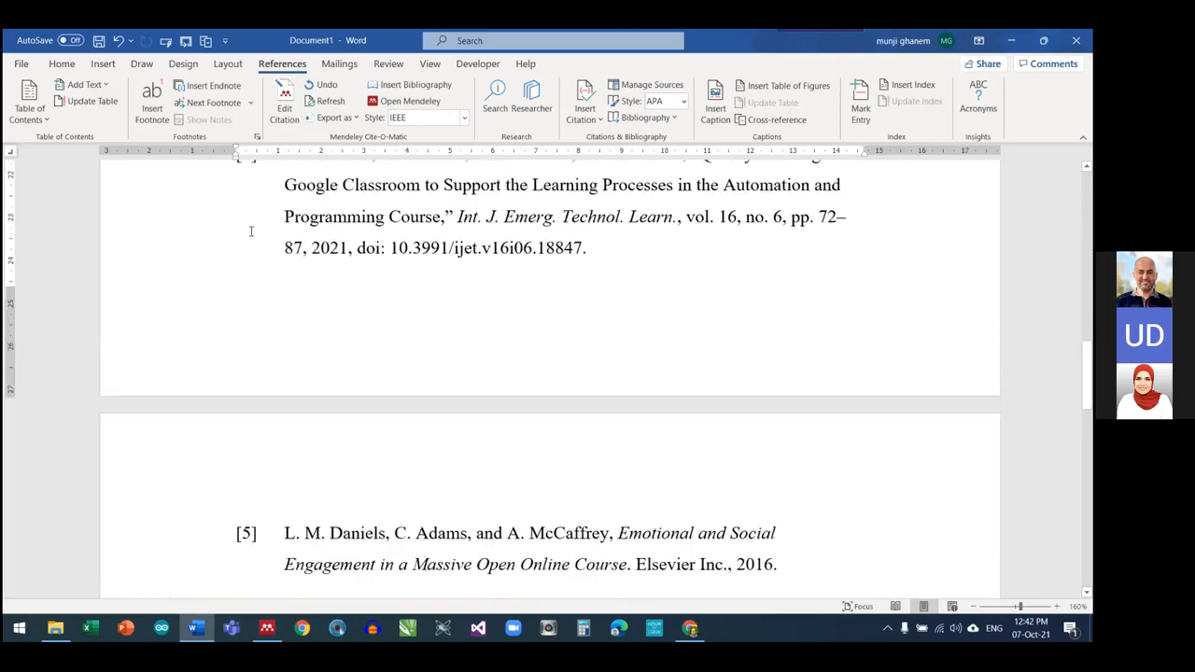
pyautogui.scroll(2, 258, 317)
pyautogui.click(244, 318)
pyautogui.scroll(-4, 256, 417)
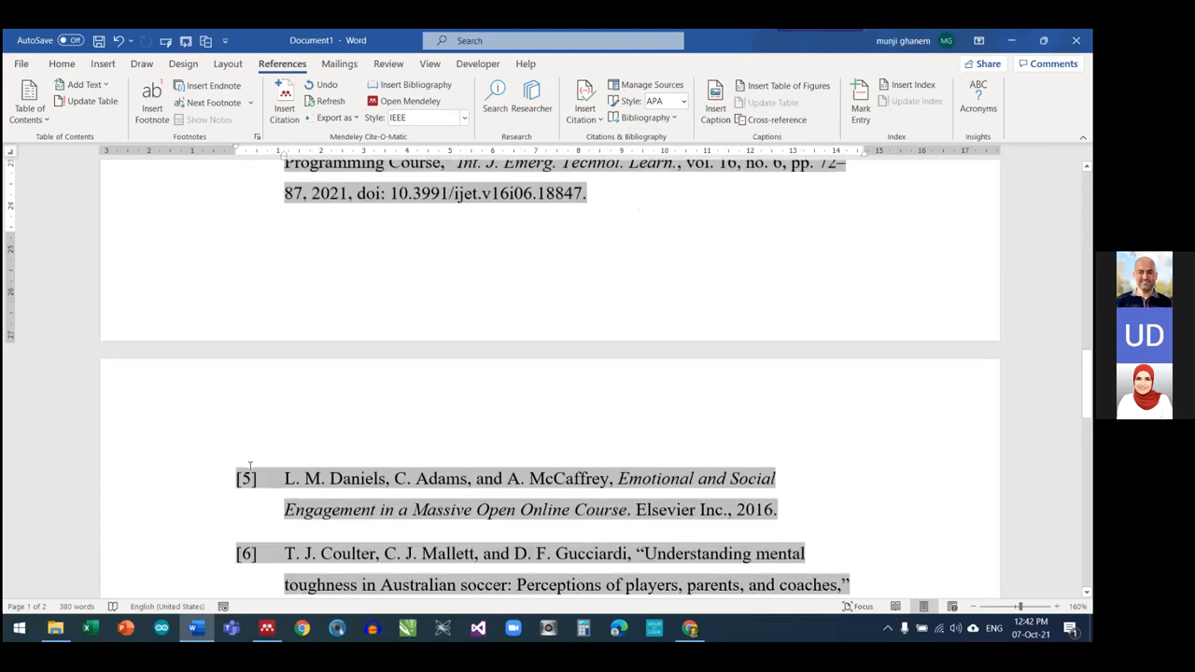
pyautogui.scroll(8, 460, 452)
pyautogui.scroll(4, 489, 427)
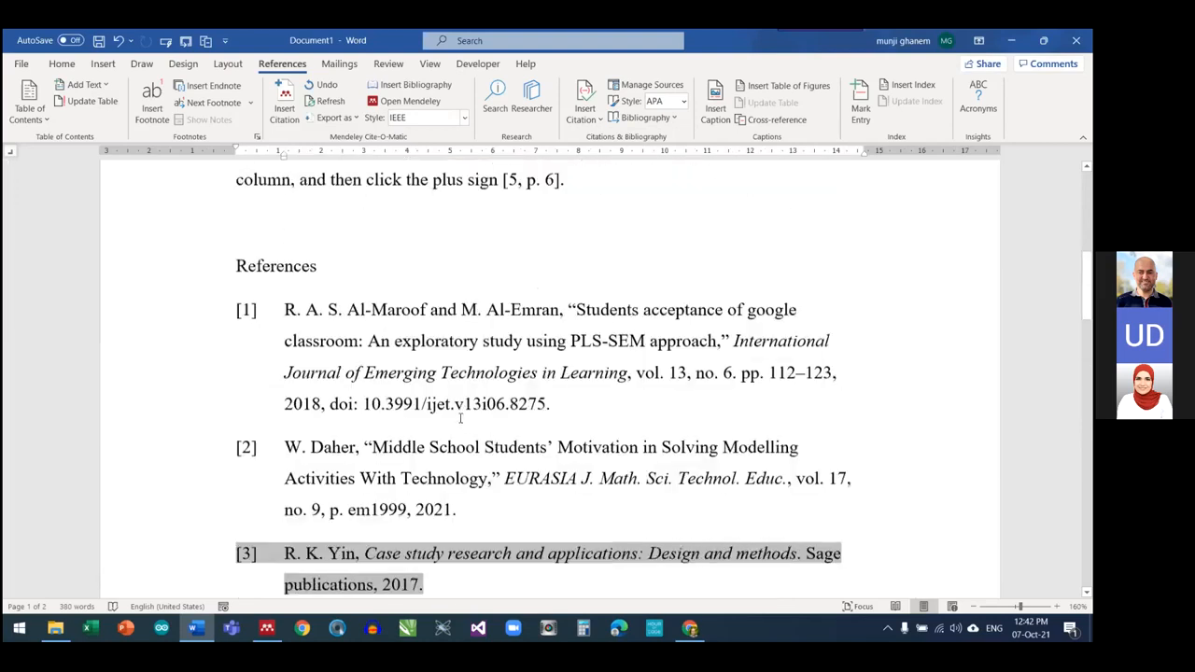
pyautogui.keyDown('ctrl'); pyautogui.scroll(-3, 476, 426); pyautogui.keyUp('ctrl')
pyautogui.scroll(5, 459, 424)
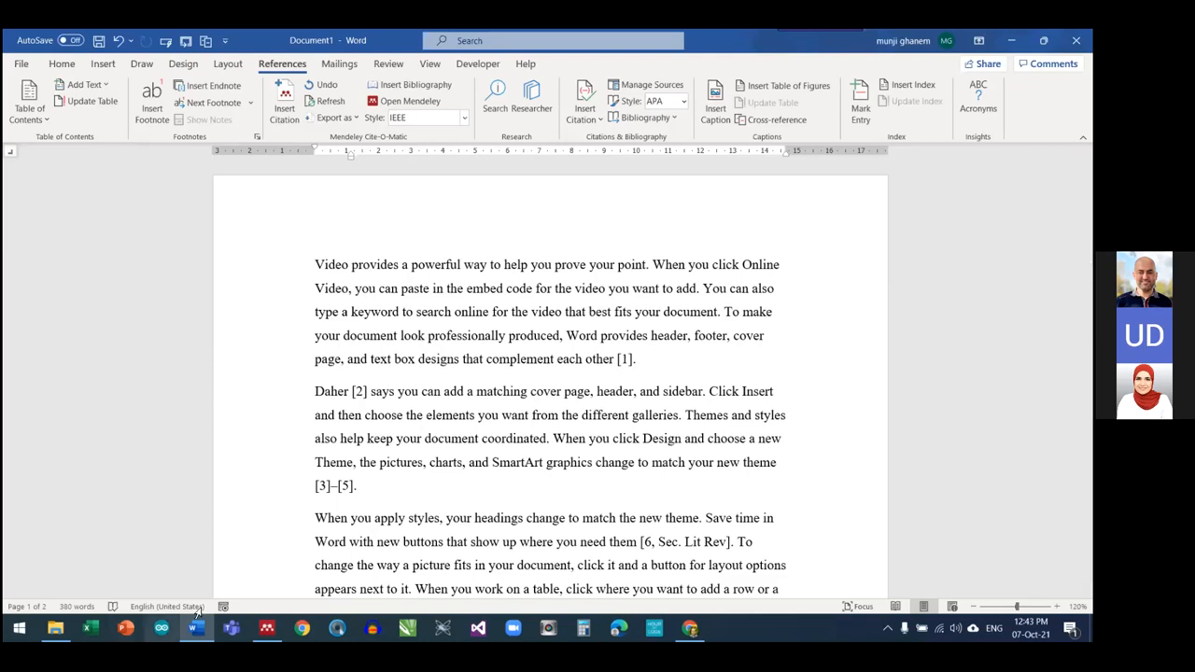
# Switch to Mendeley Desktop and view the watched-folder options and the documents in the Google Classroom folder
pyautogui.click(267, 629)
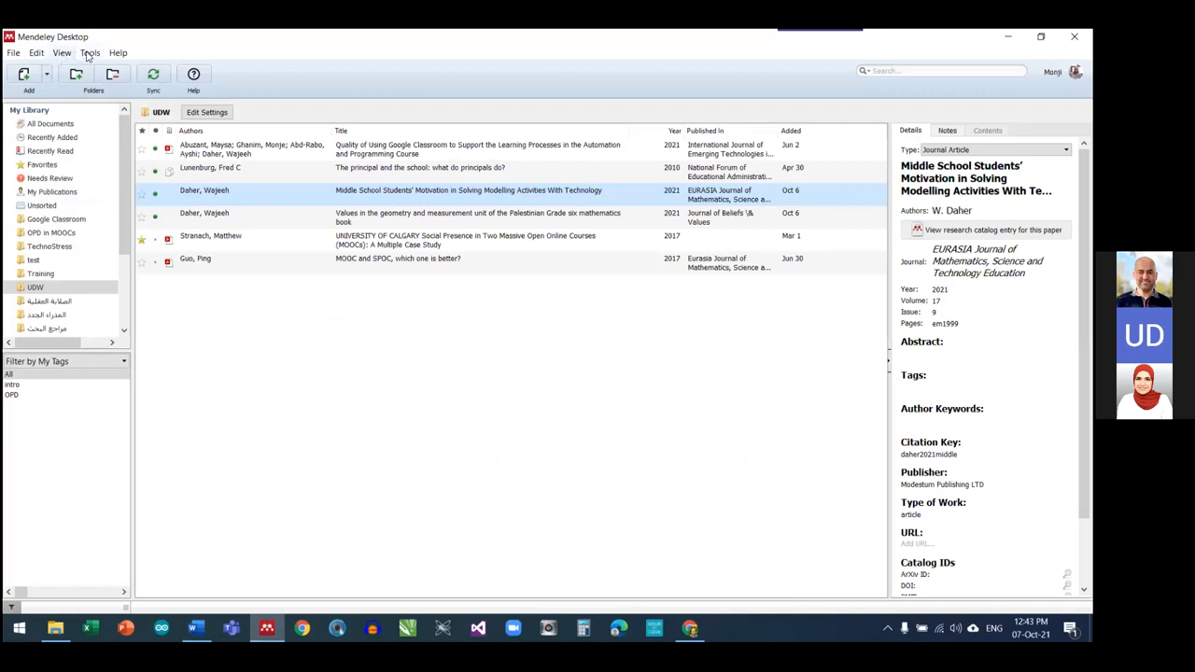
pyautogui.click(88, 54)
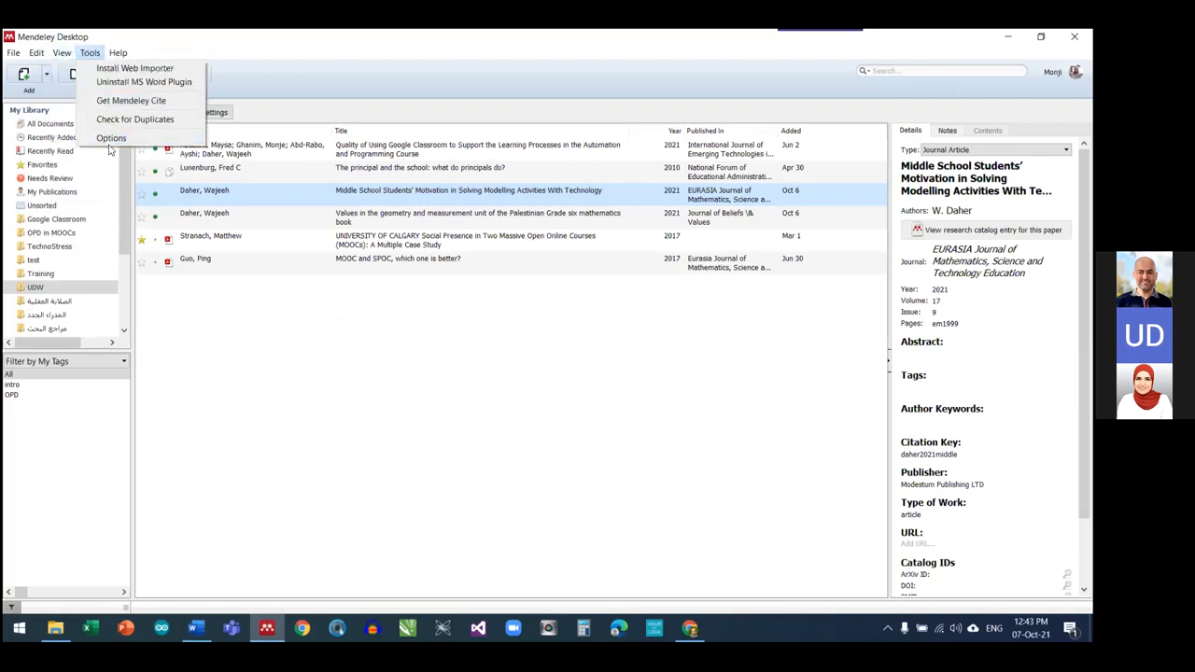
pyautogui.click(110, 142)
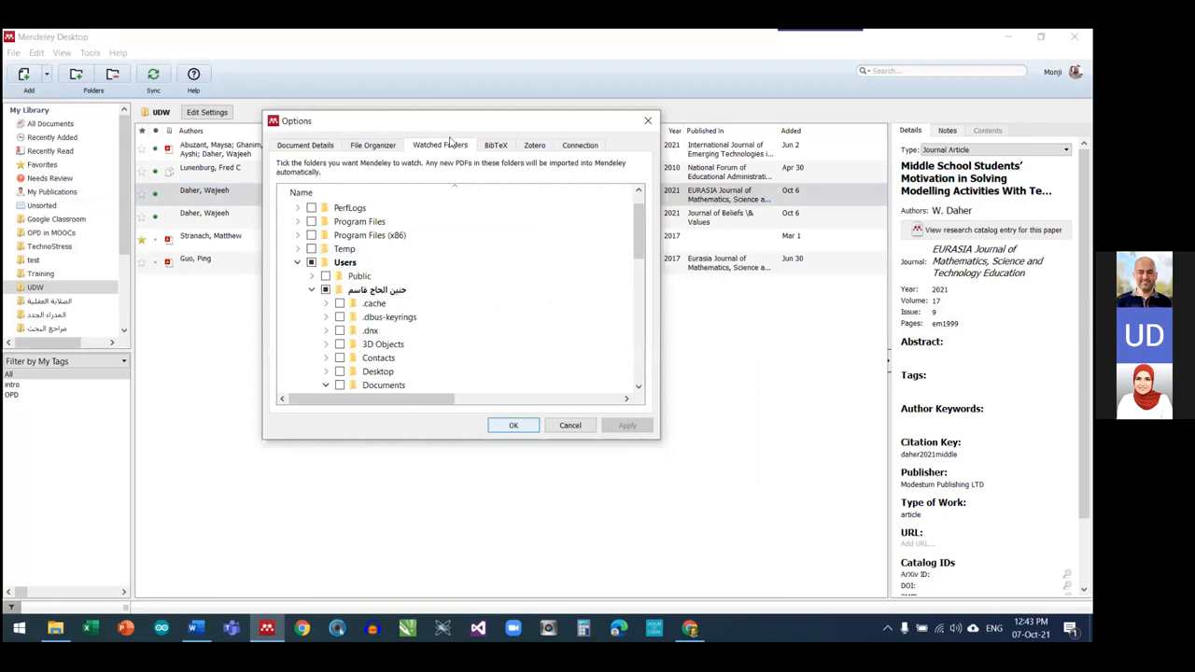
pyautogui.click(564, 429)
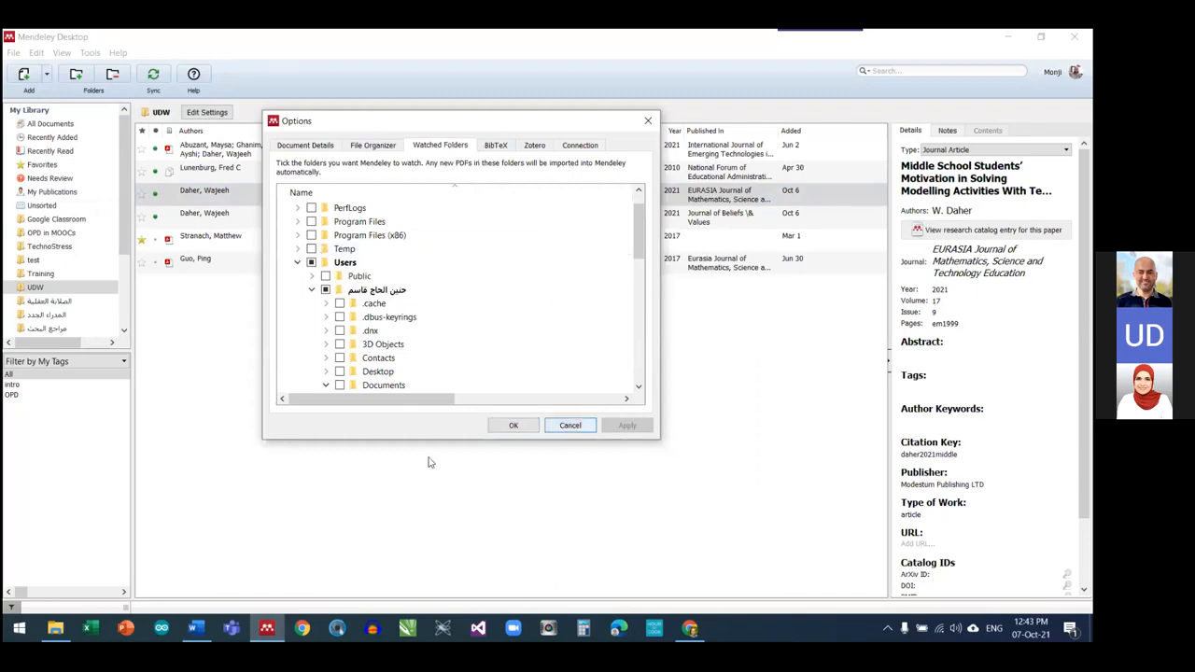
pyautogui.click(54, 220)
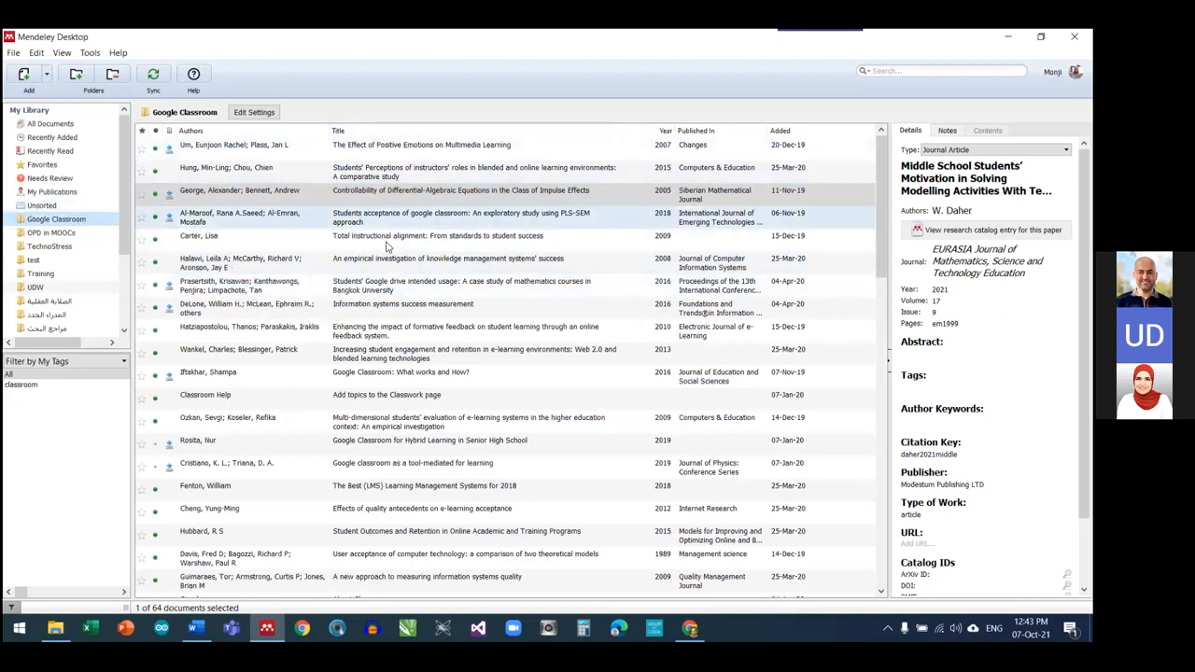
pyautogui.click(68, 224)
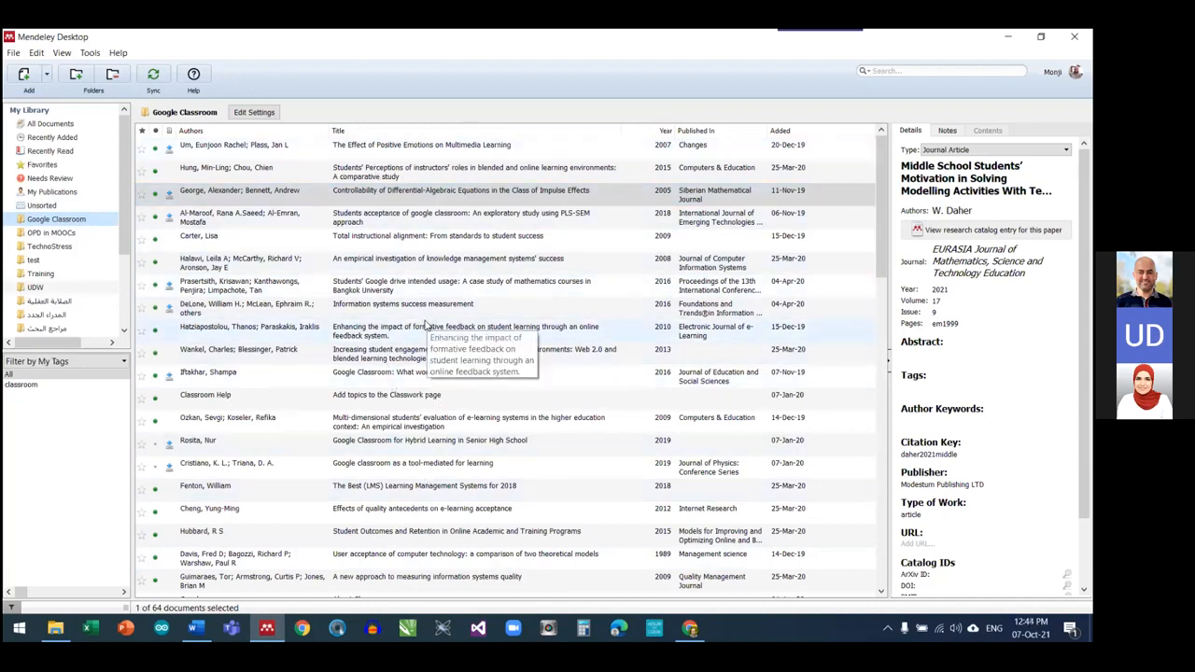
# Set BibTeX syncing in the Mendeley options to create one BibTeX file for the whole library
pyautogui.click(88, 53)
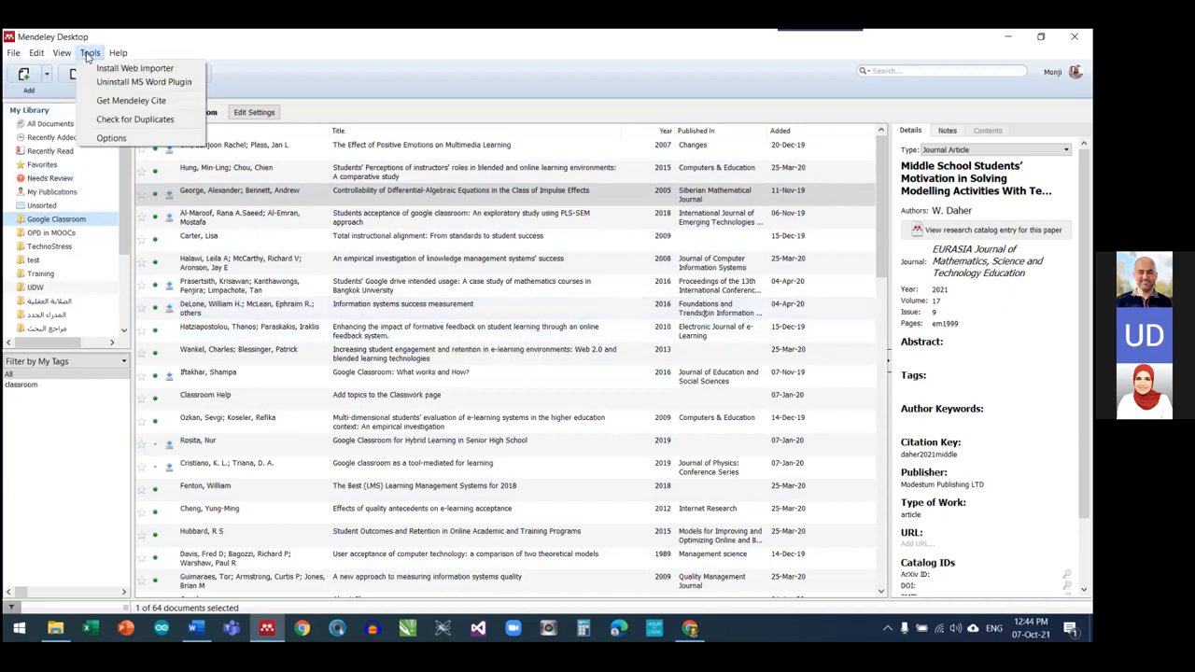
pyautogui.click(110, 138)
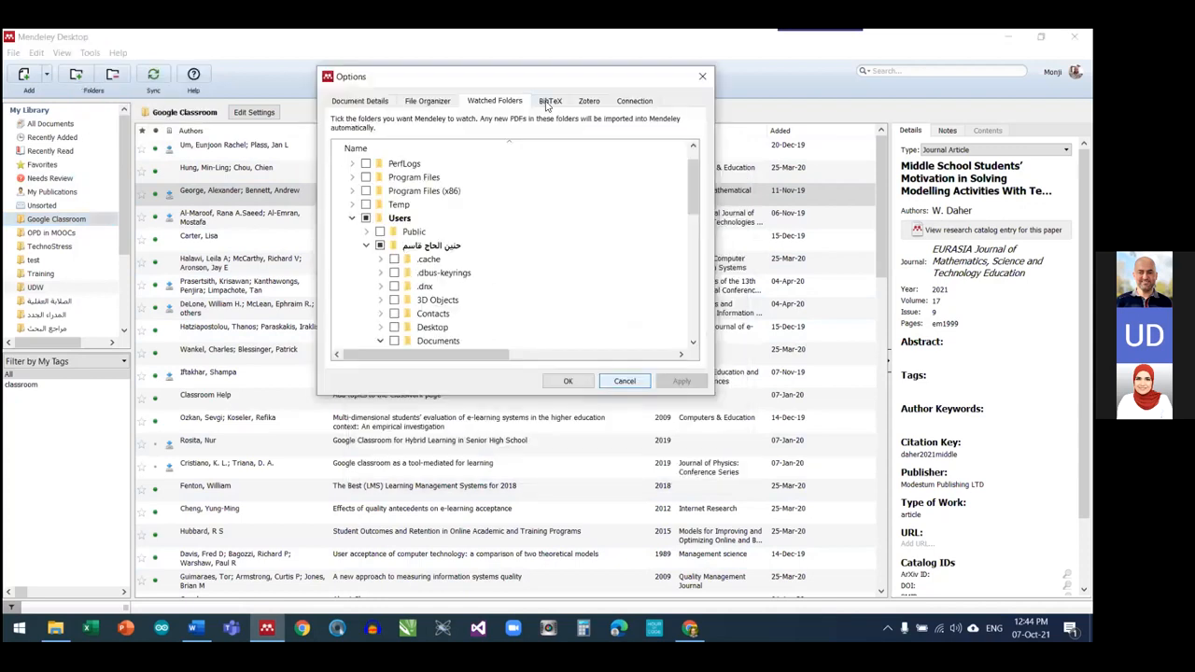
pyautogui.click(548, 102)
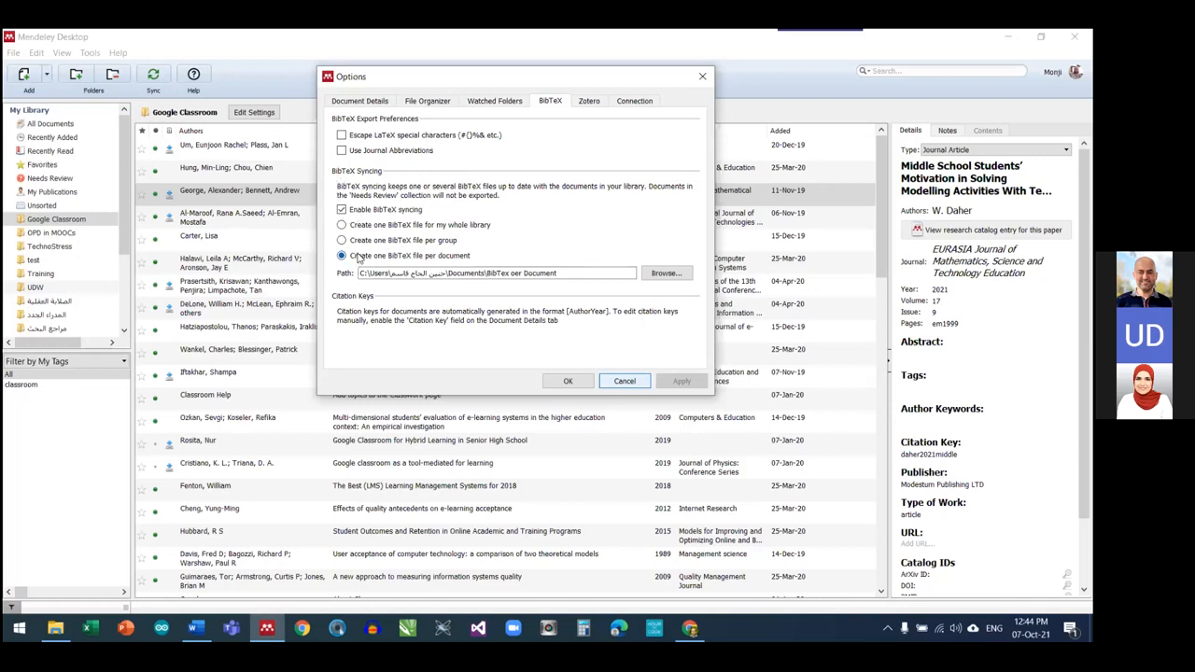
pyautogui.click(341, 227)
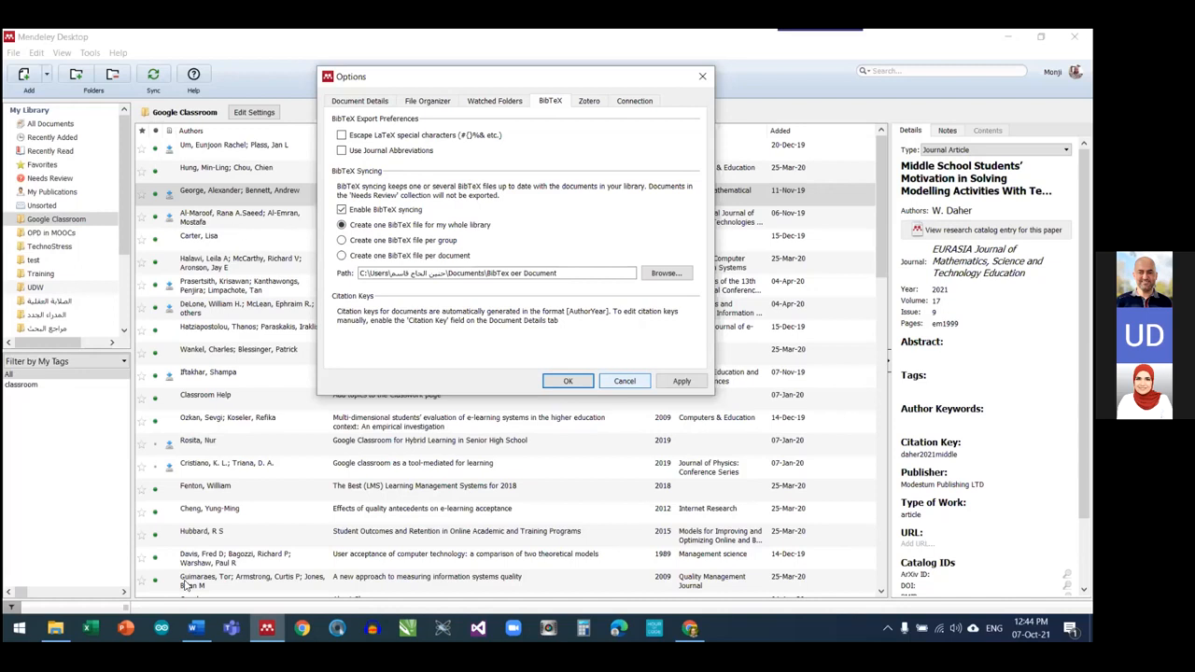
# Switch to File Explorer and view the library.bib file in the Documents folder "BibTex fro Whole Library"
pyautogui.click(55, 627)
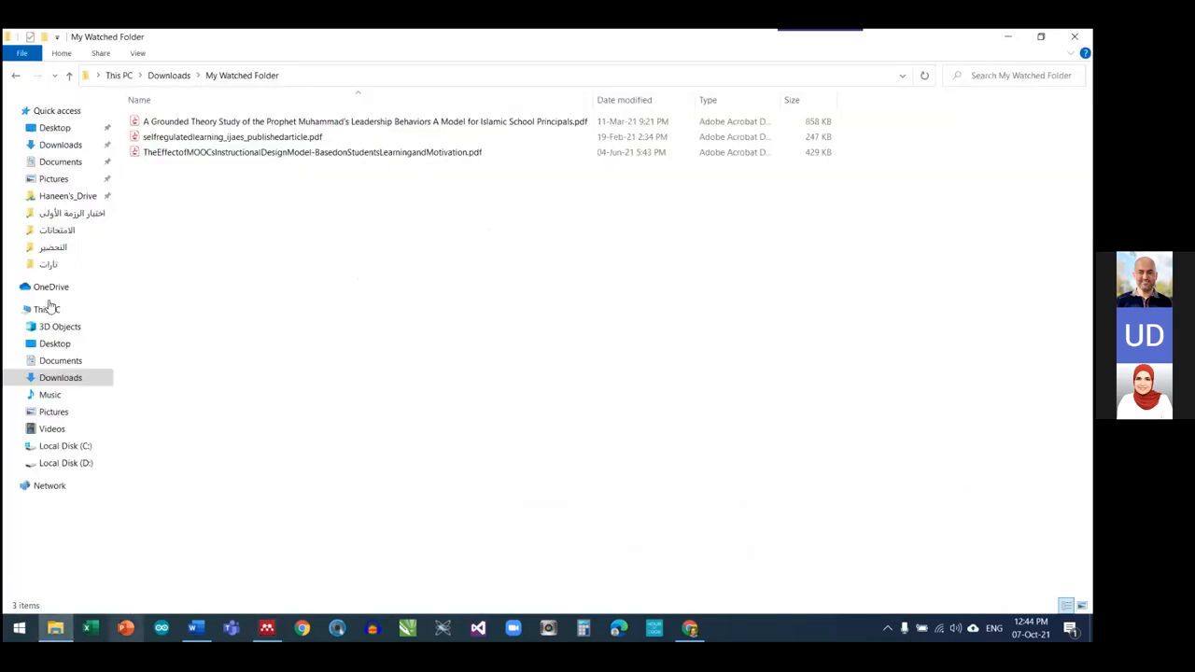
pyautogui.click(51, 162)
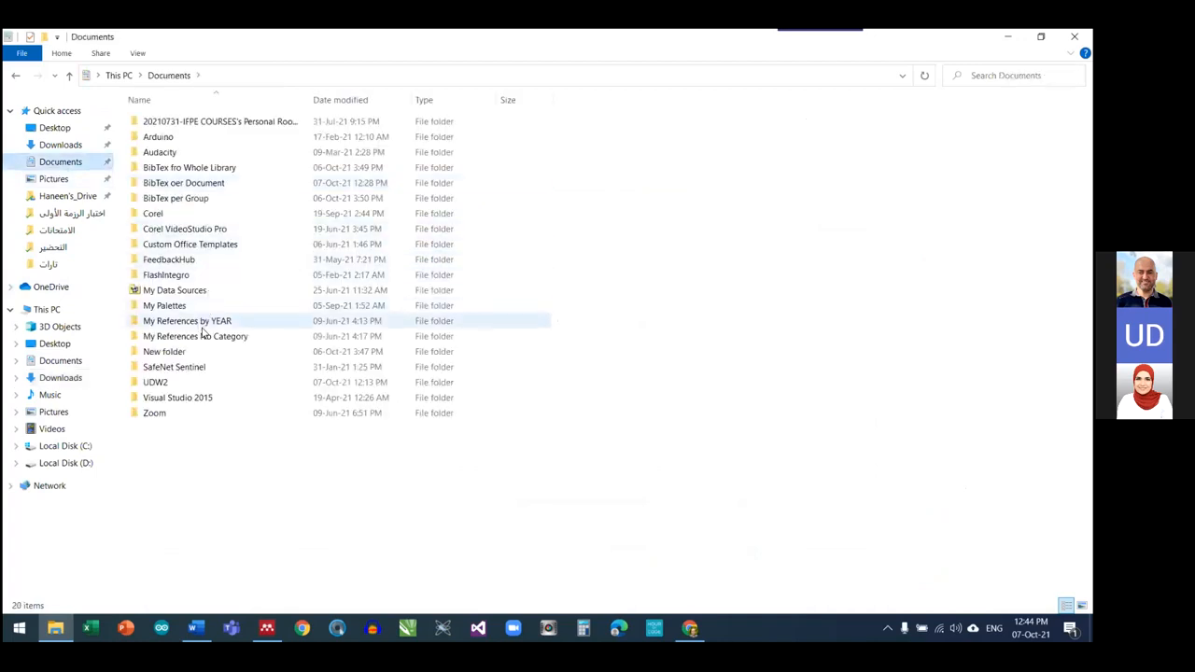
pyautogui.doubleClick(198, 169)
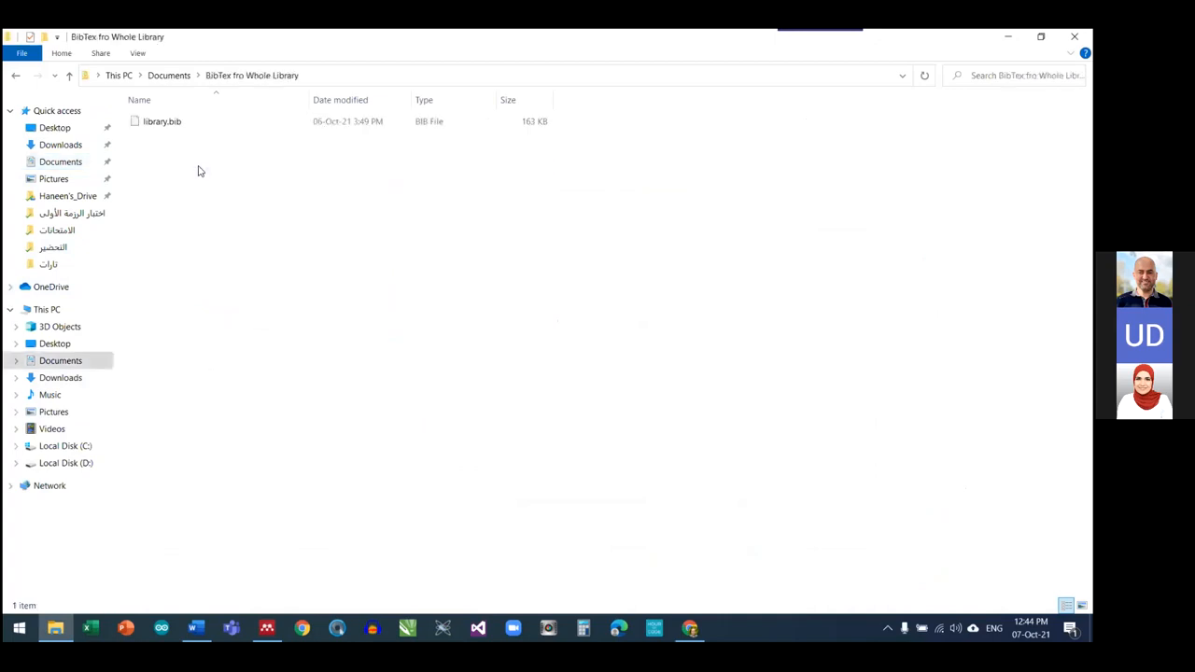
pyautogui.click(159, 123)
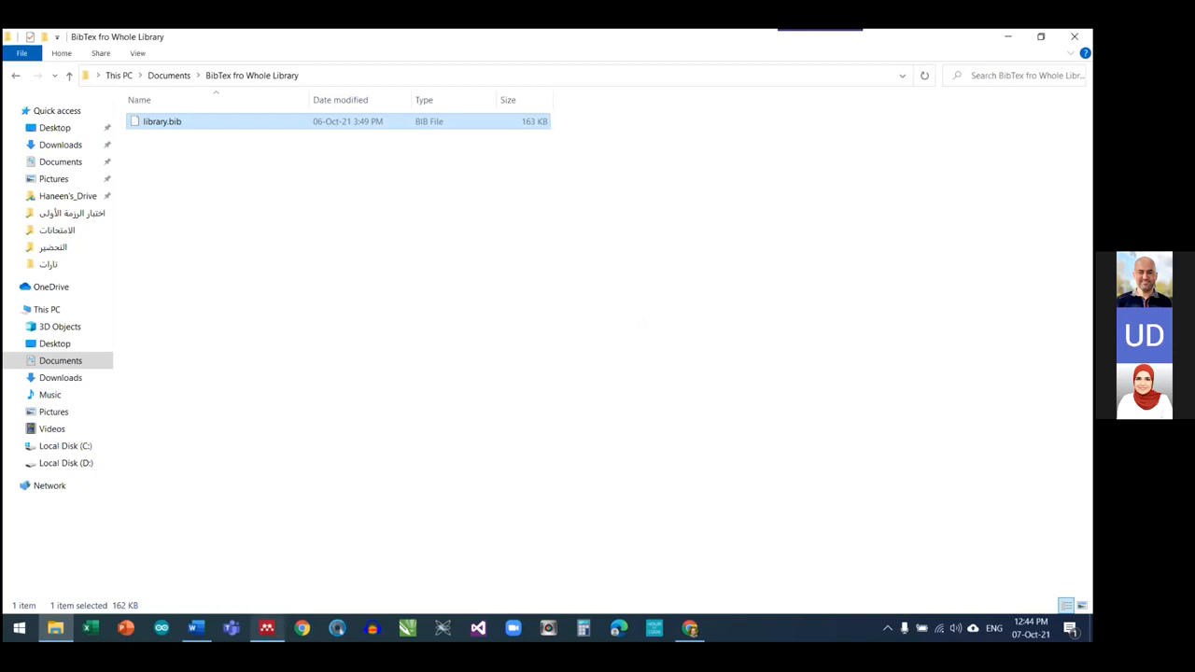
pyautogui.rightClick(193, 122)
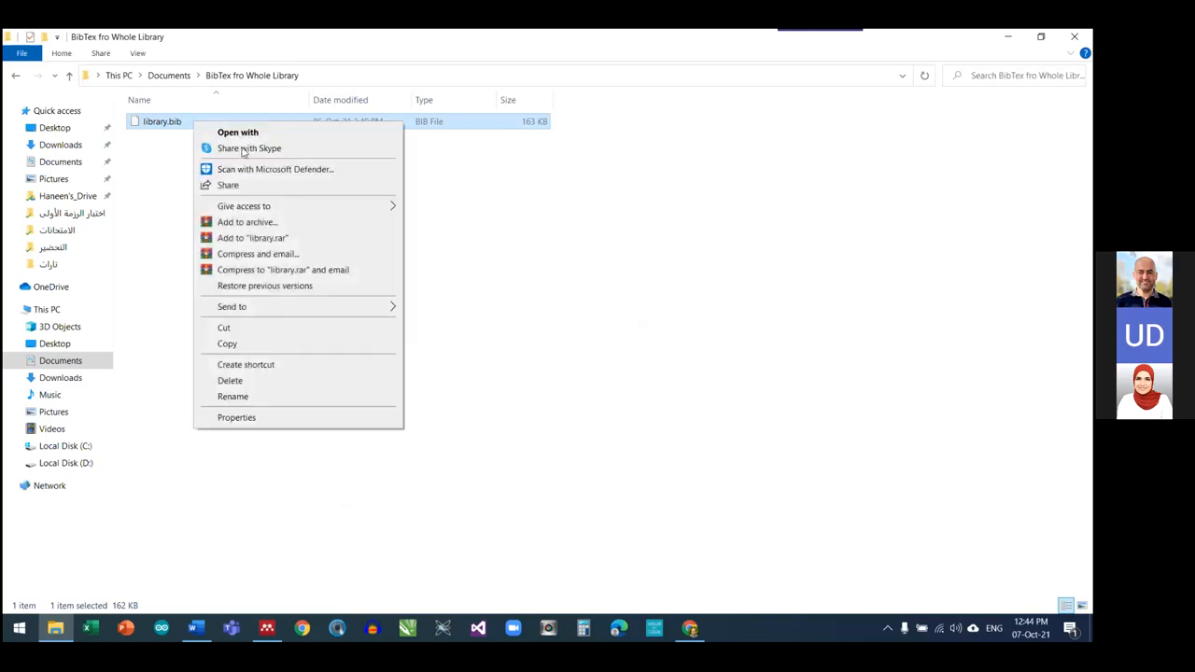
pyautogui.click(492, 368)
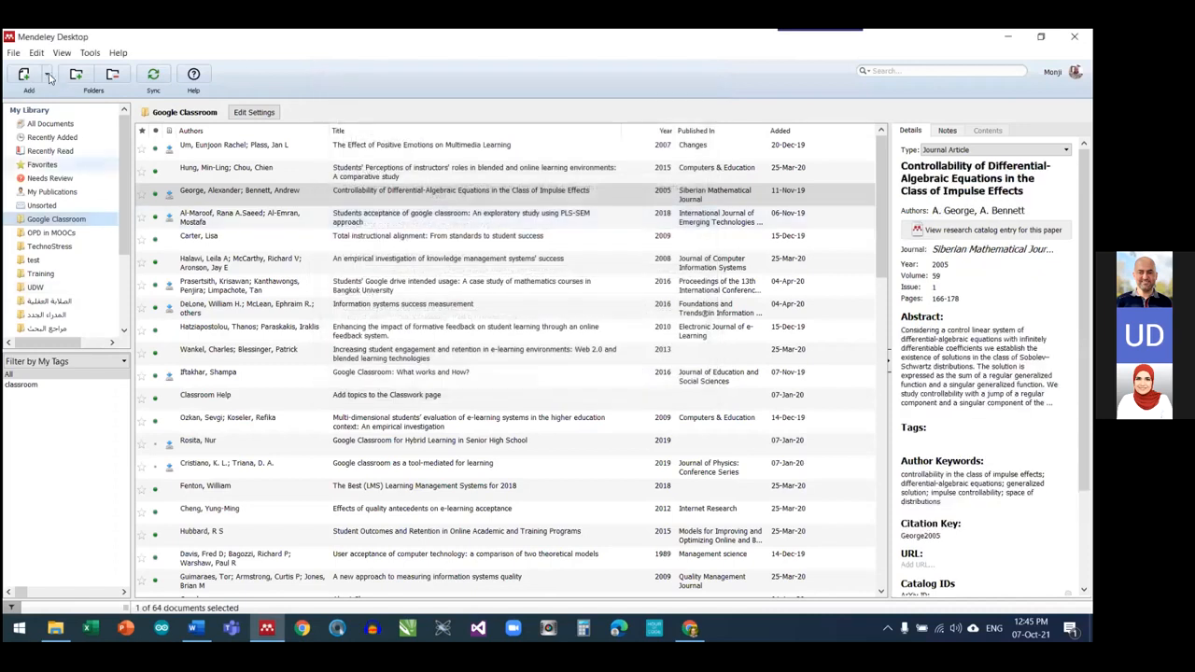
# Show Mendeley's Add Files dialog for importing files into the library, and leave it without adding anything
pyautogui.click(48, 77)
pyautogui.click(45, 90)
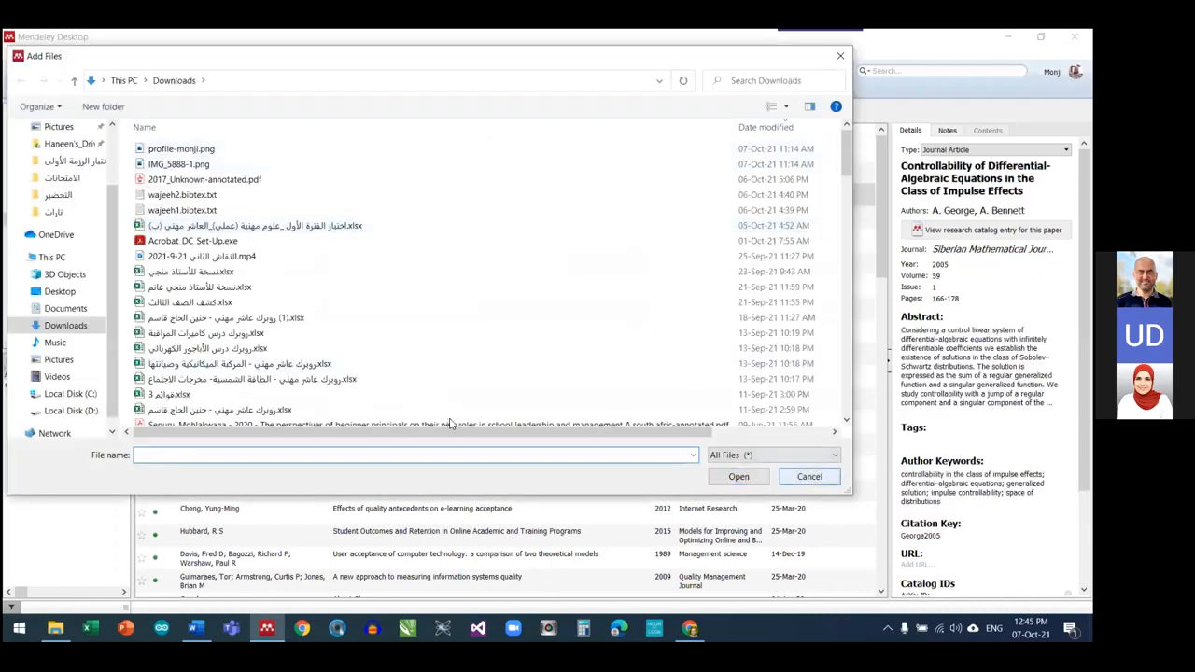
pyautogui.press('Escape')
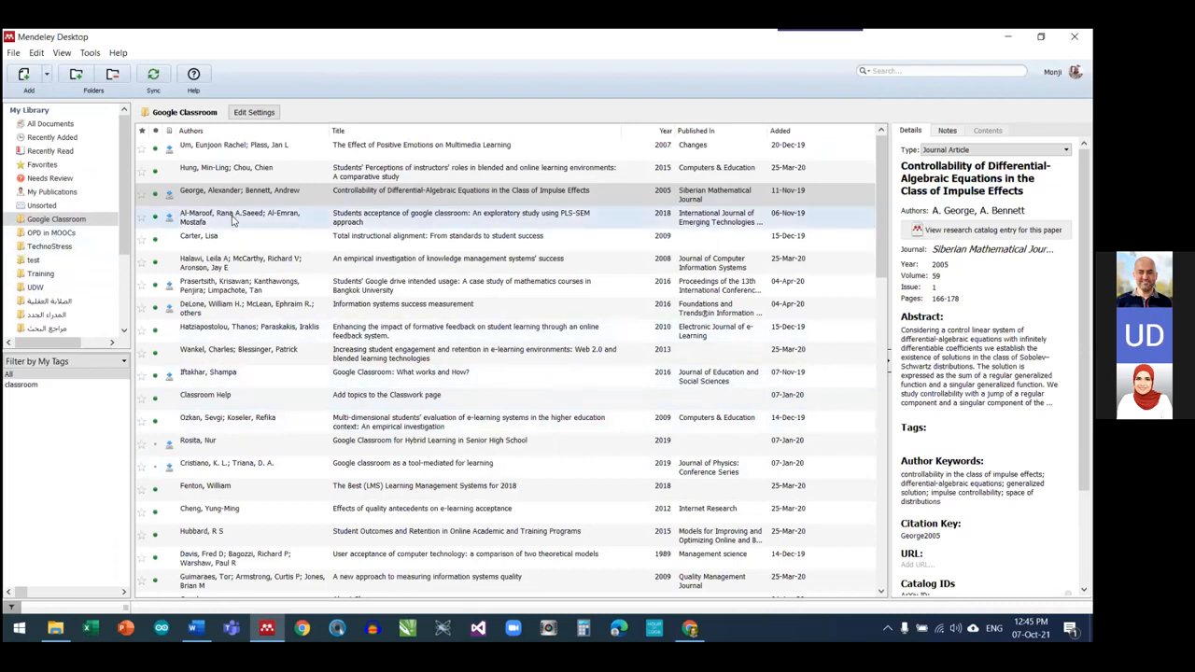
# Point out the Google Classroom folder and set BibTeX syncing in the Mendeley options to create one BibTeX file per group
pyautogui.click(39, 220)
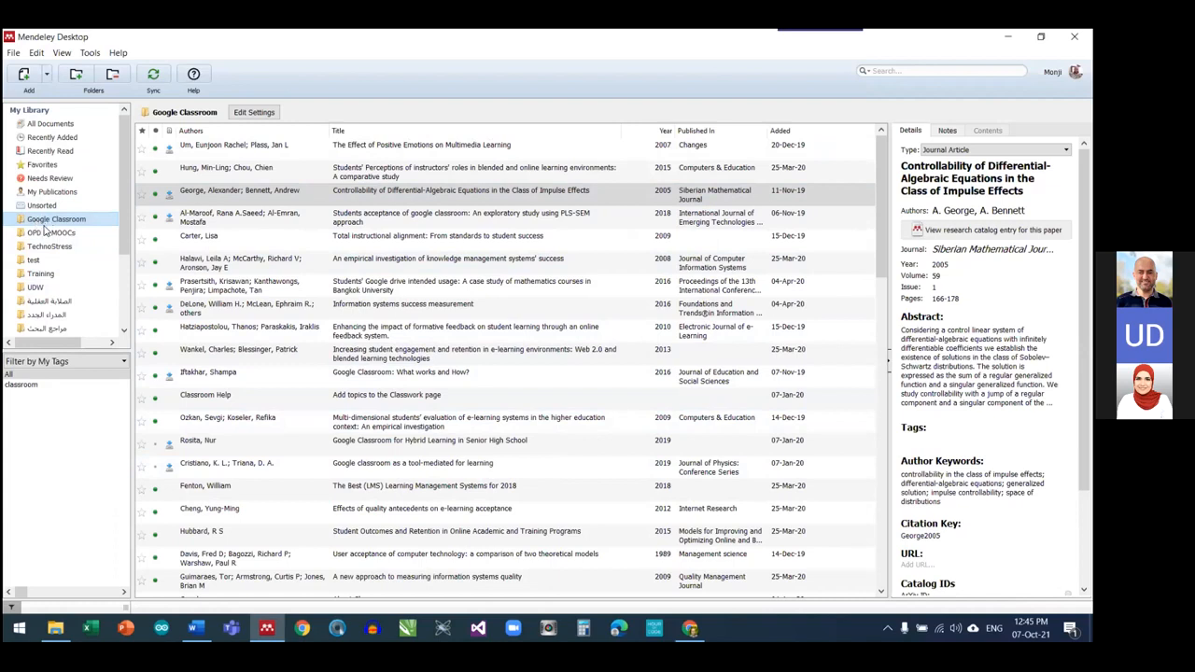
pyautogui.click(58, 218)
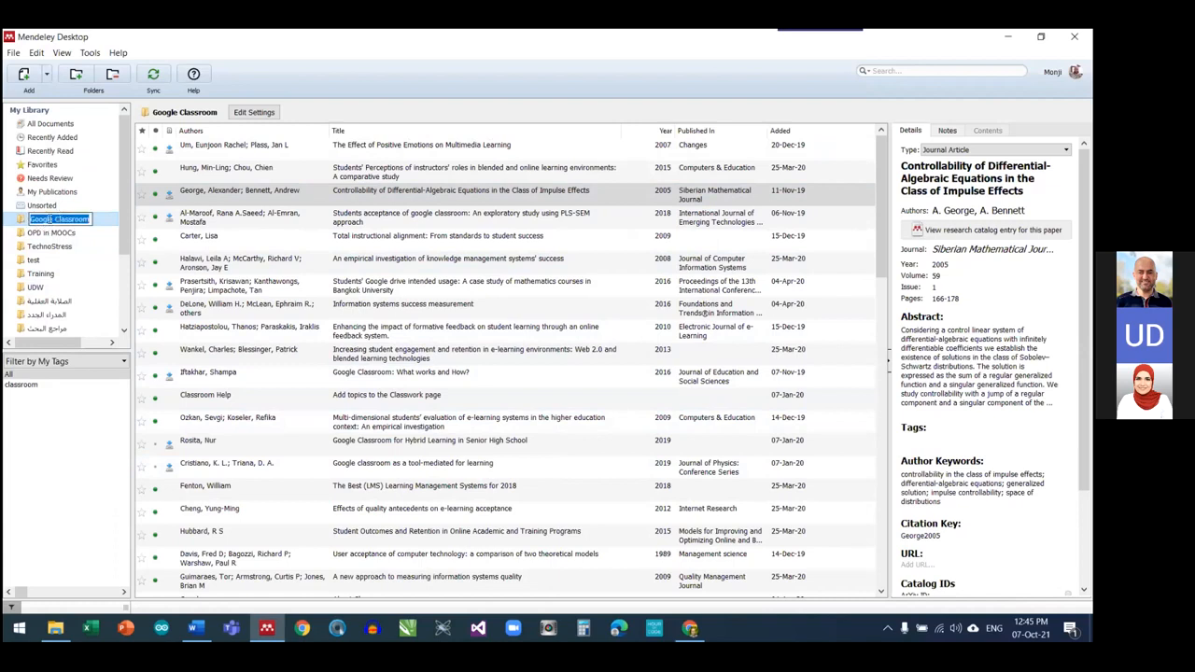
pyautogui.click(90, 53)
pyautogui.click(108, 138)
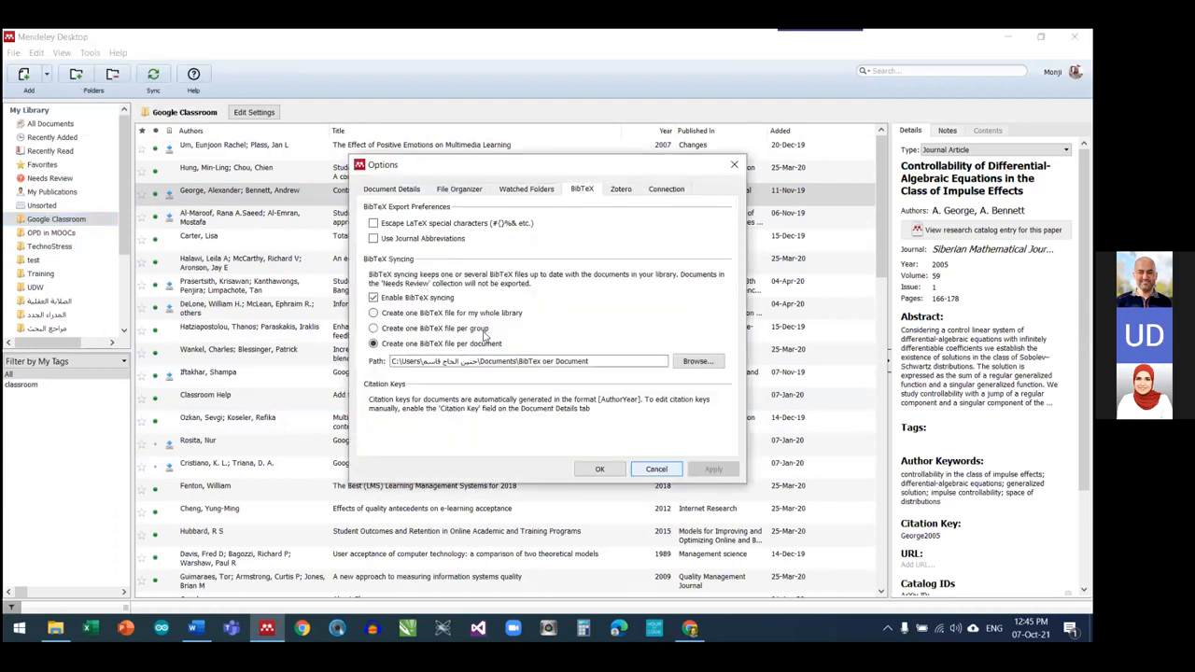
pyautogui.click(374, 329)
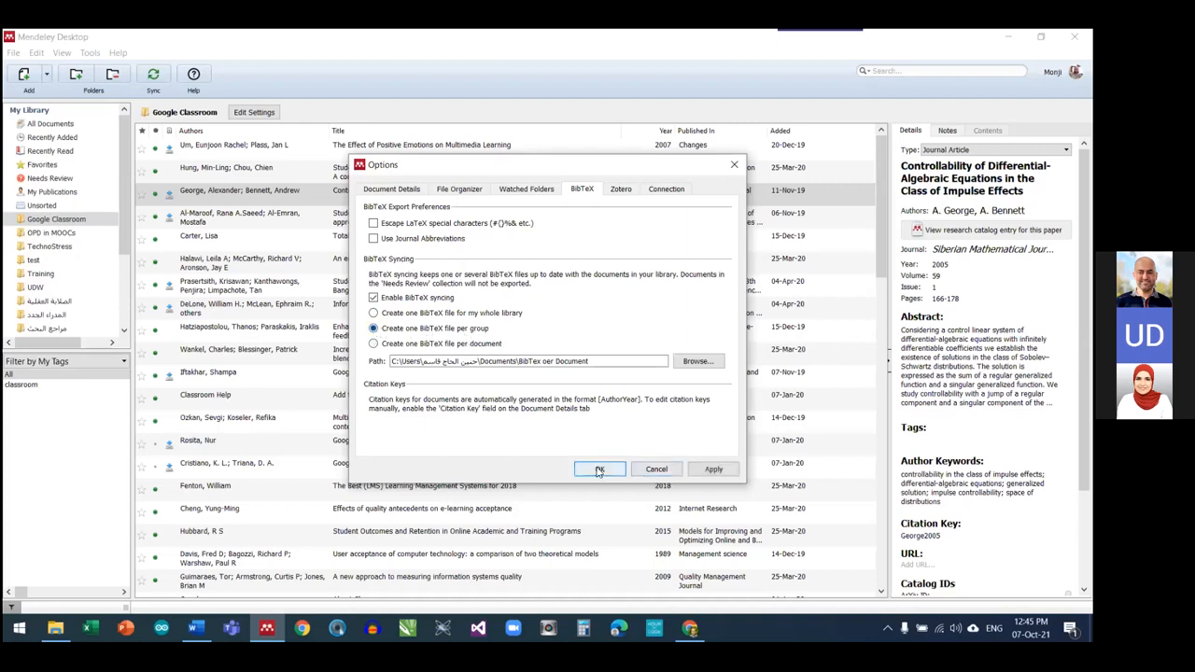
# Examine the exported files in the "BibTex per Group" folder in File Explorer, particularly Google Classroom.bib and OPD in MOOCs.bib
pyautogui.click(55, 627)
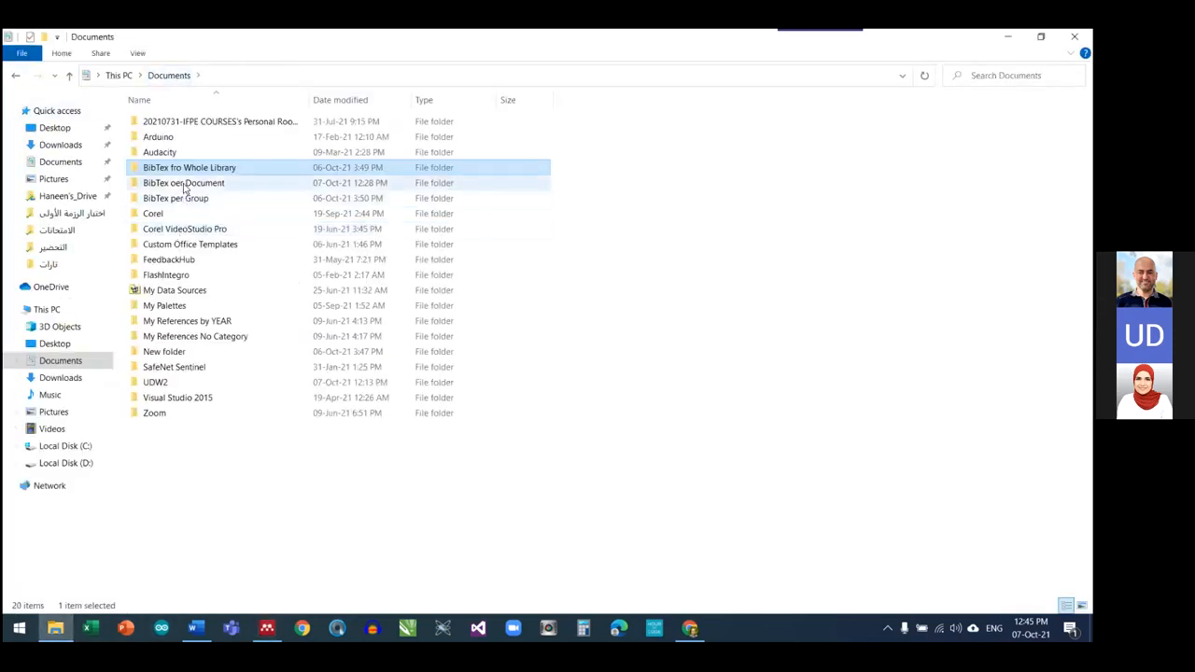
pyautogui.doubleClick(184, 199)
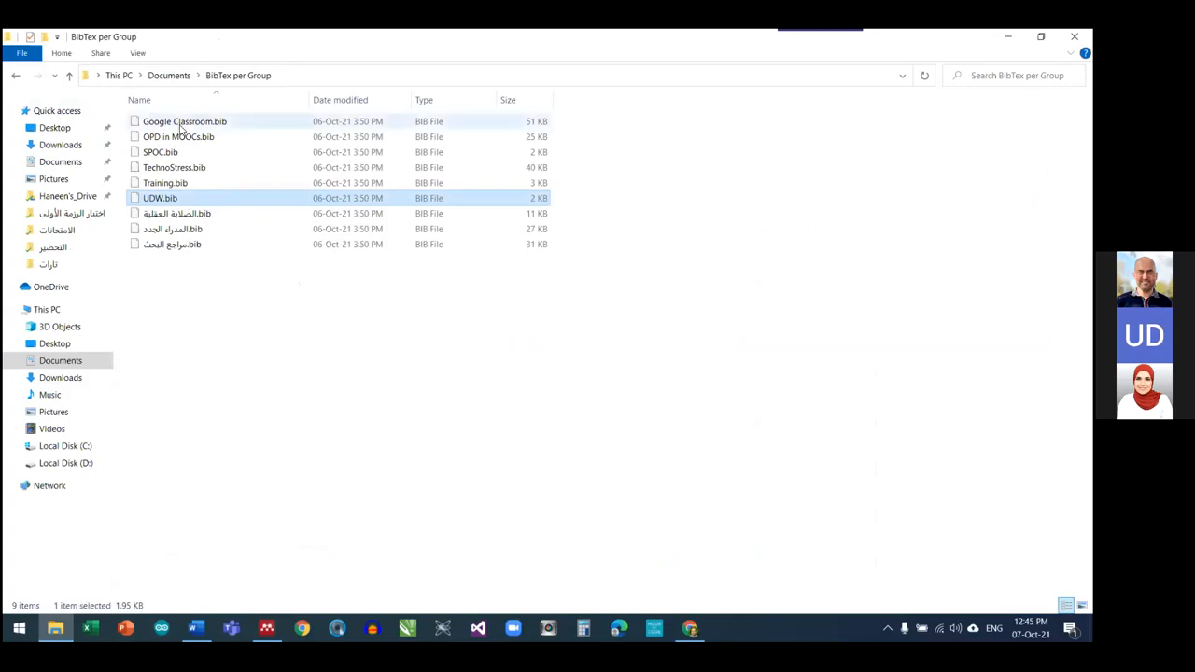
pyautogui.moveTo(196, 321); pyautogui.dragTo(185, 99)
pyautogui.click(193, 122)
pyautogui.press('ctrl')
pyautogui.press('ctrl')
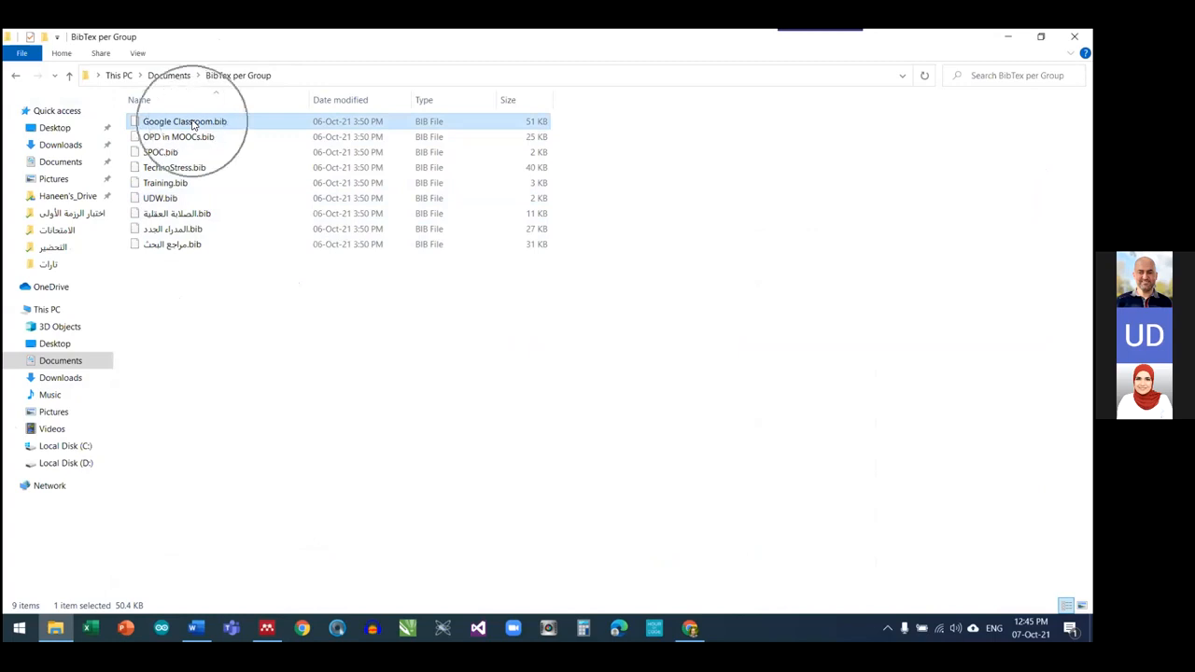
pyautogui.press('ctrl')
pyautogui.press('ctrl')
pyautogui.press('ctrl')
pyautogui.moveTo(265, 122); pyautogui.dragTo(291, 123)
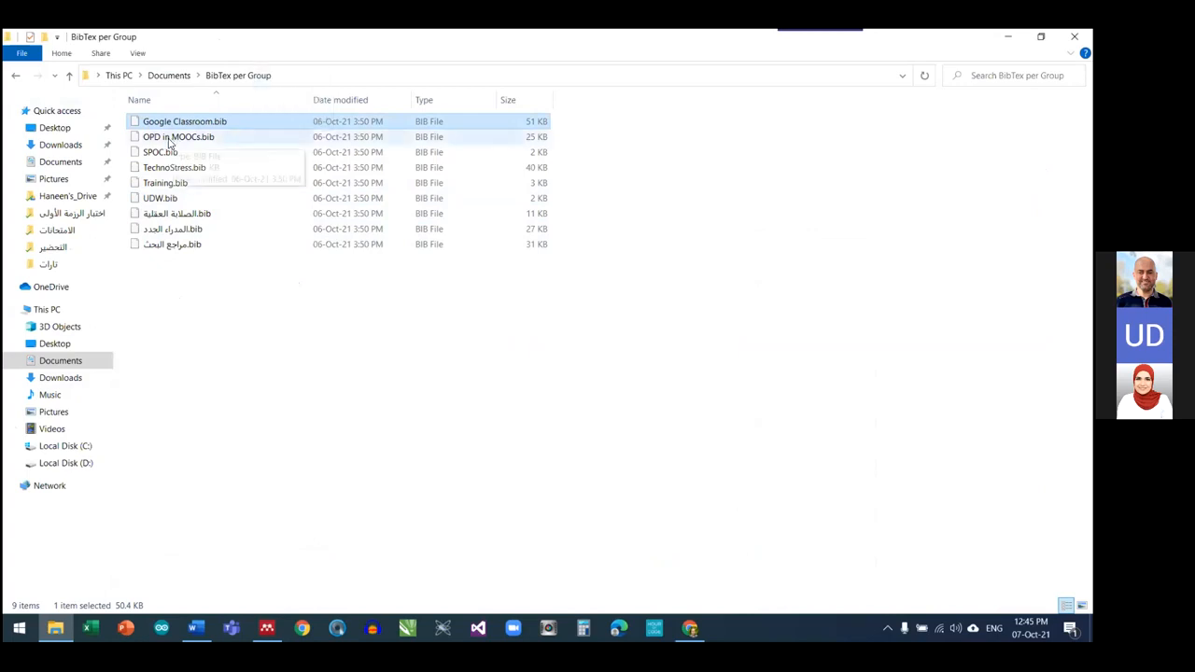
pyautogui.click(205, 138)
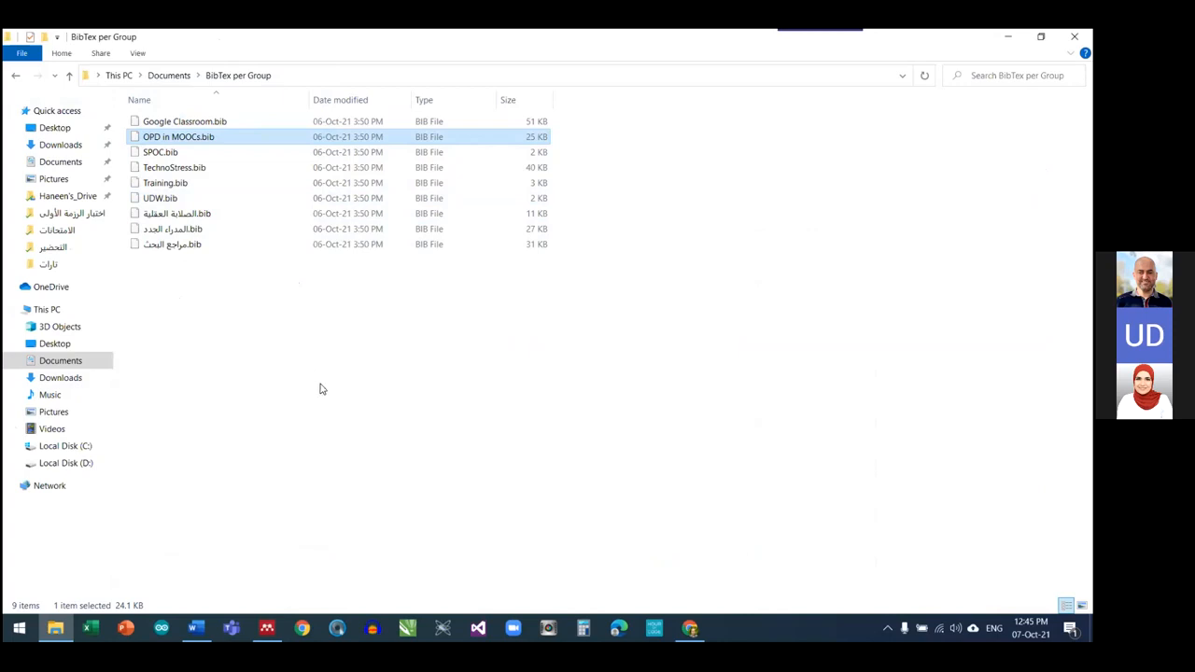
pyautogui.click(183, 124)
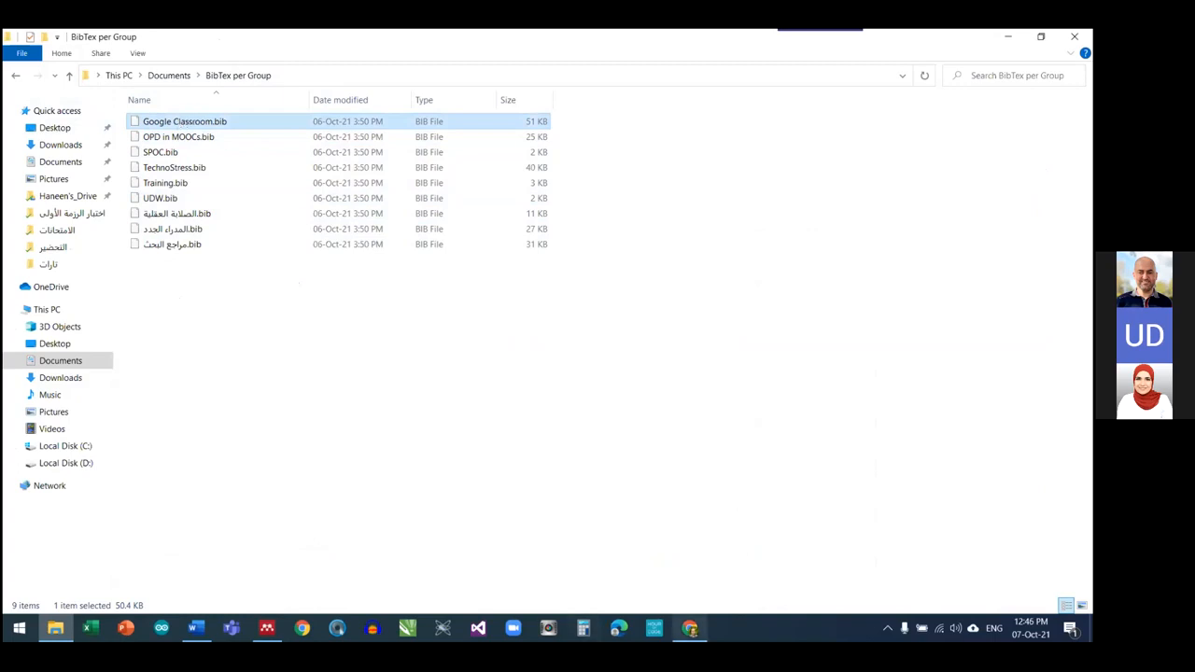
# Pick Google Classroom.bib from Documents > BibTex per Group in Zoom's file chooser for sharing
pyautogui.moveTo(690, 627)
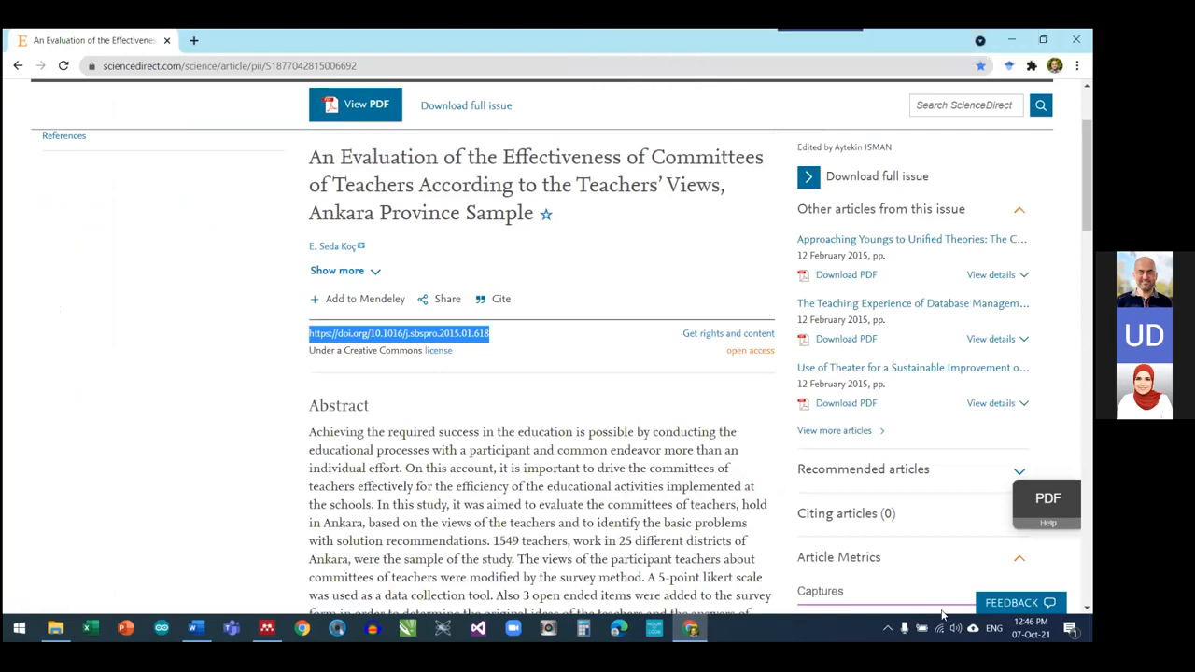
pyautogui.click(887, 628)
pyautogui.rightClick(888, 598)
pyautogui.click(895, 590)
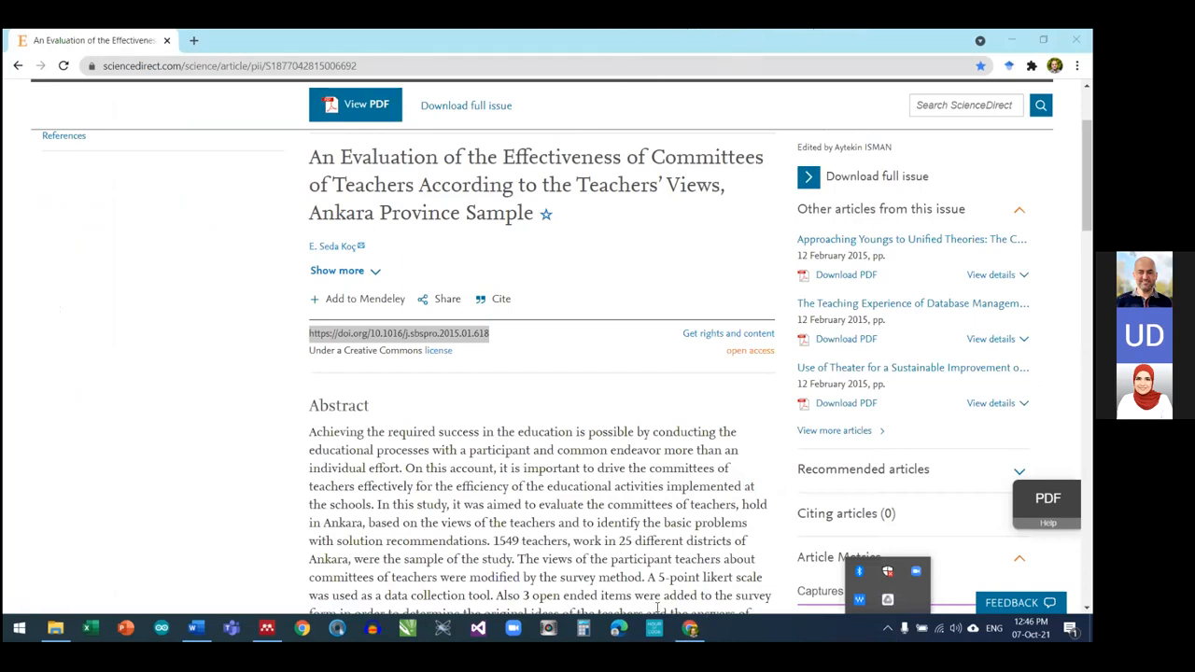
pyautogui.click(689, 627)
pyautogui.click(690, 629)
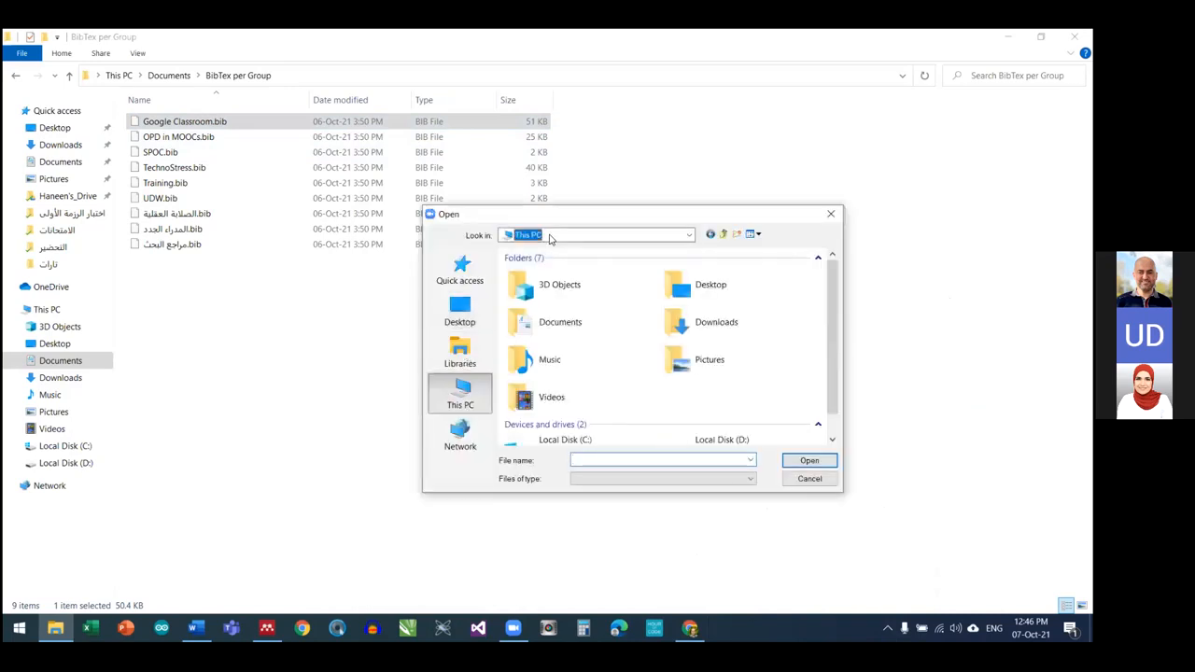
pyautogui.doubleClick(539, 323)
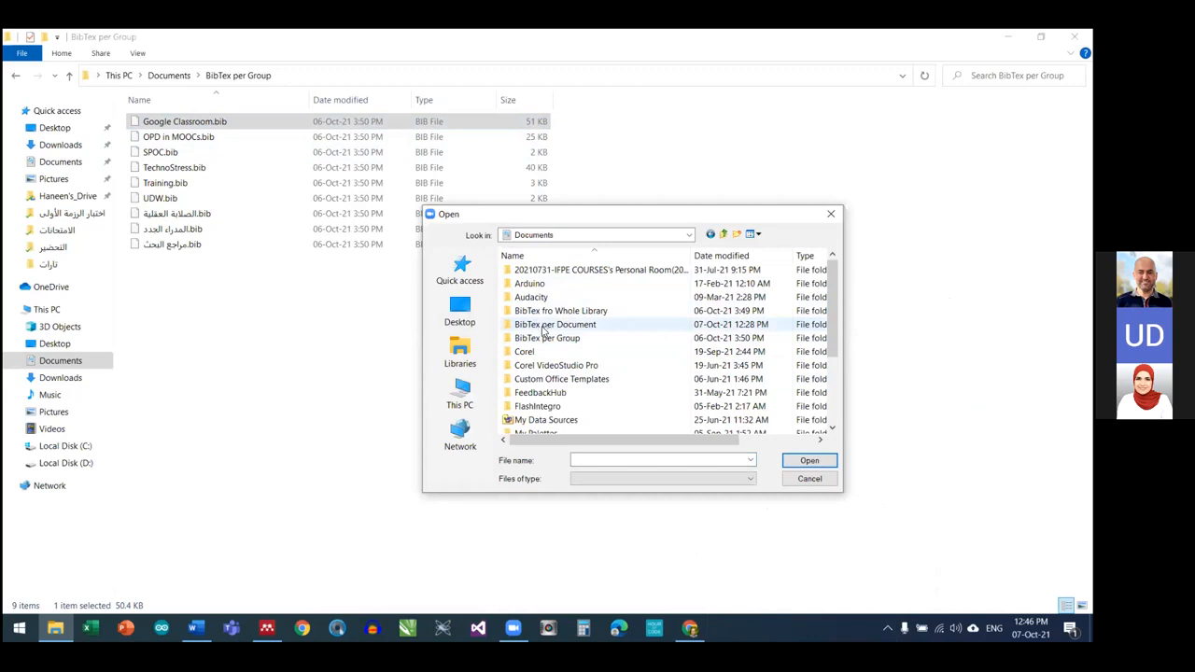
pyautogui.doubleClick(546, 337)
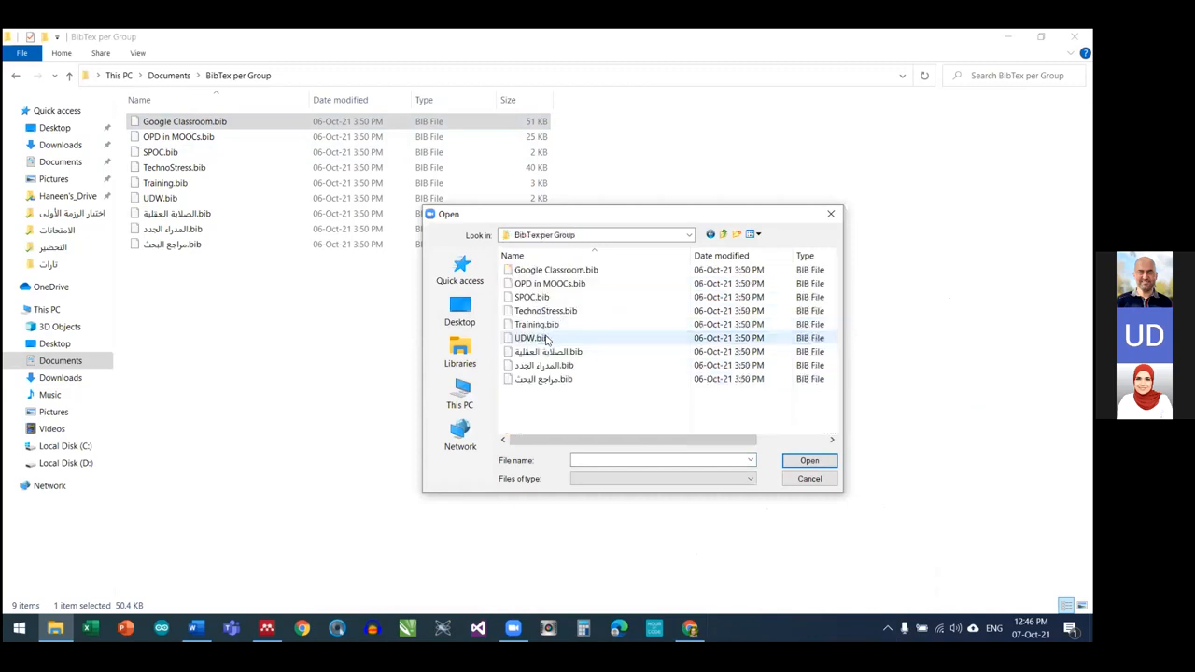
pyautogui.doubleClick(540, 271)
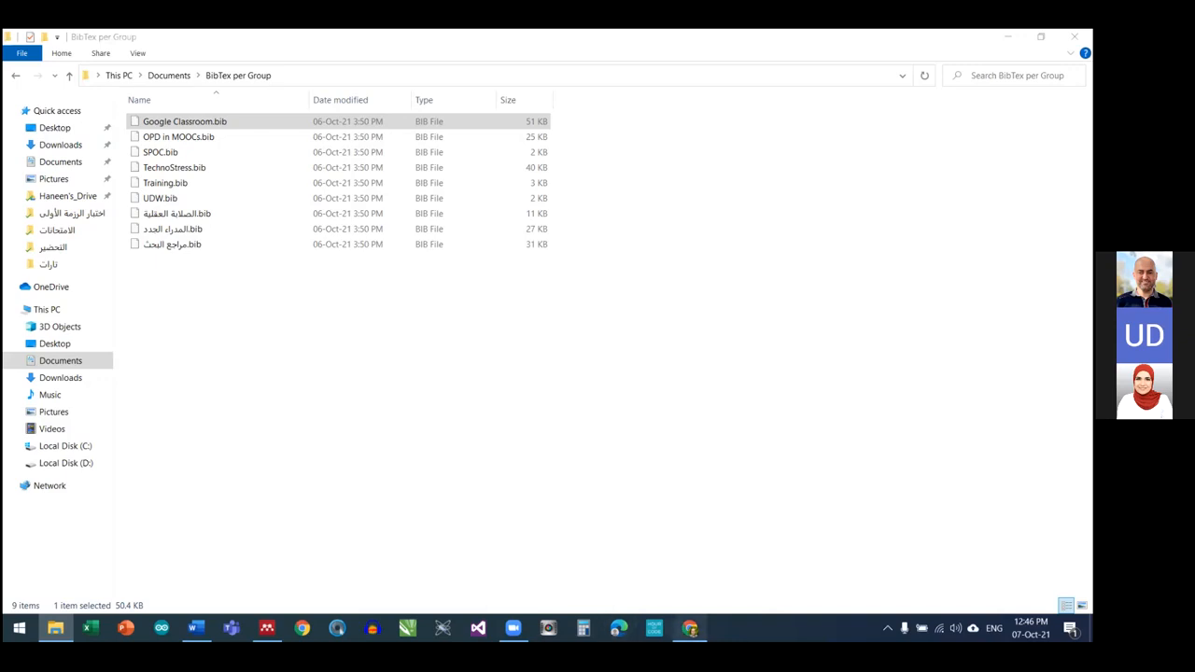
# Return to Mendeley Desktop and set BibTeX syncing to create one BibTeX file per document
pyautogui.click(689, 628)
pyautogui.click(267, 629)
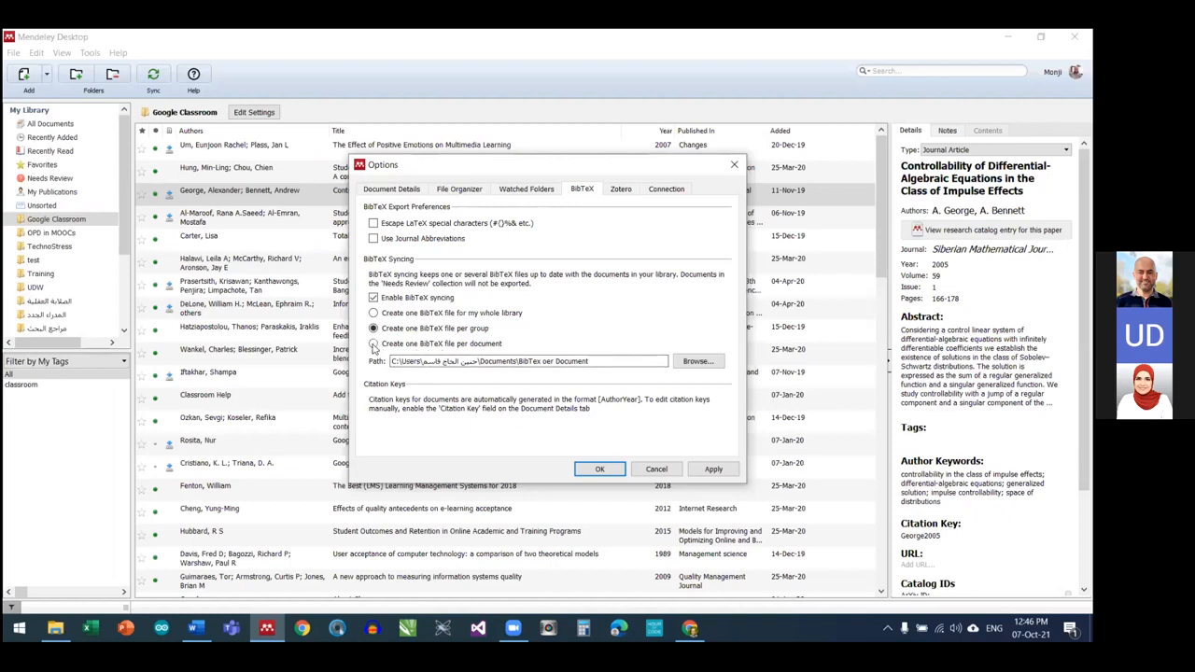
pyautogui.click(374, 344)
# Switch to Chrome, open Gmail in a new tab, and start a new message after viewing the forwarded webinar invitation
pyautogui.click(689, 628)
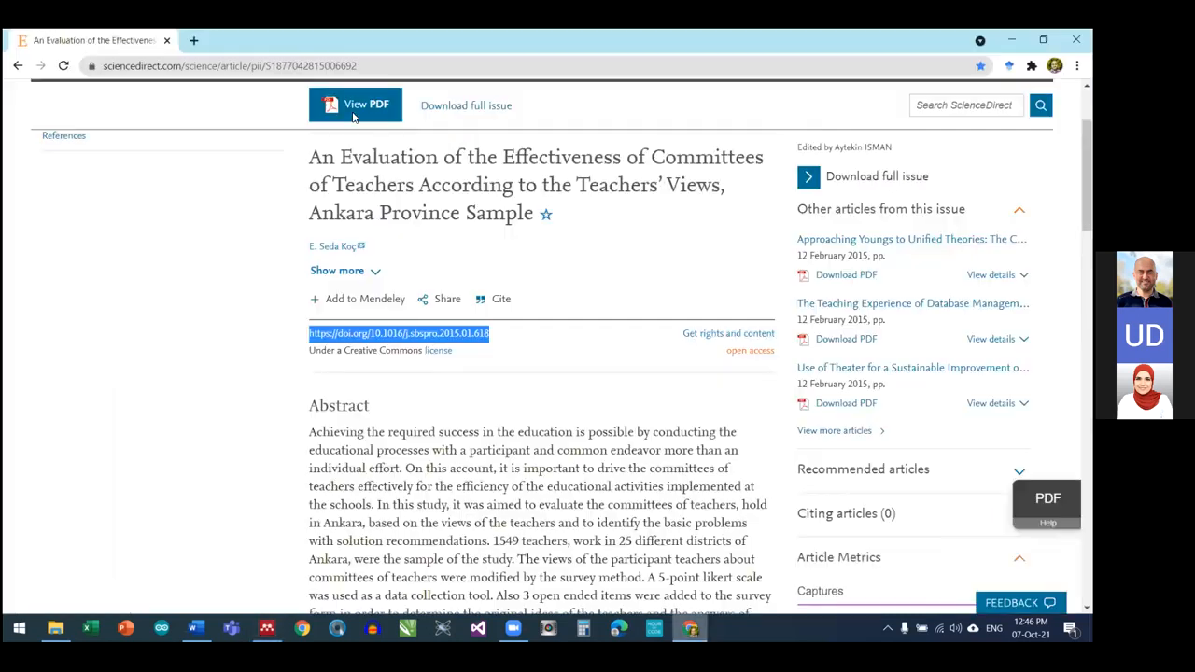
pyautogui.click(195, 41)
pyautogui.click(400, 89)
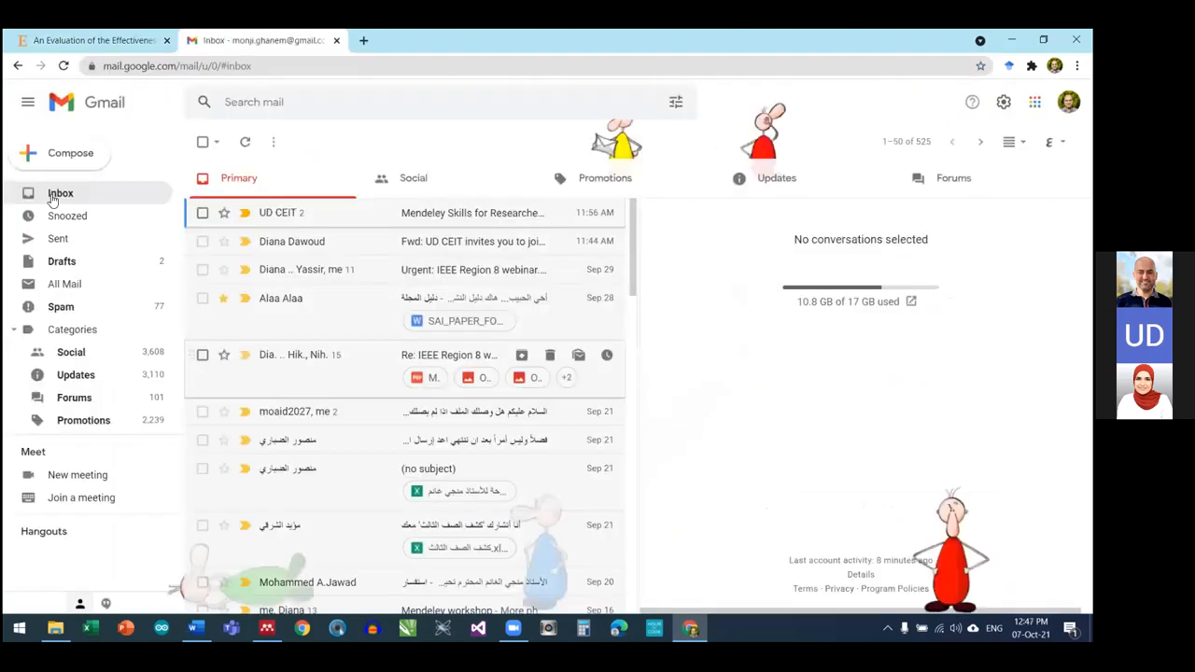
pyautogui.click(430, 245)
pyautogui.scroll(-15, 781, 560)
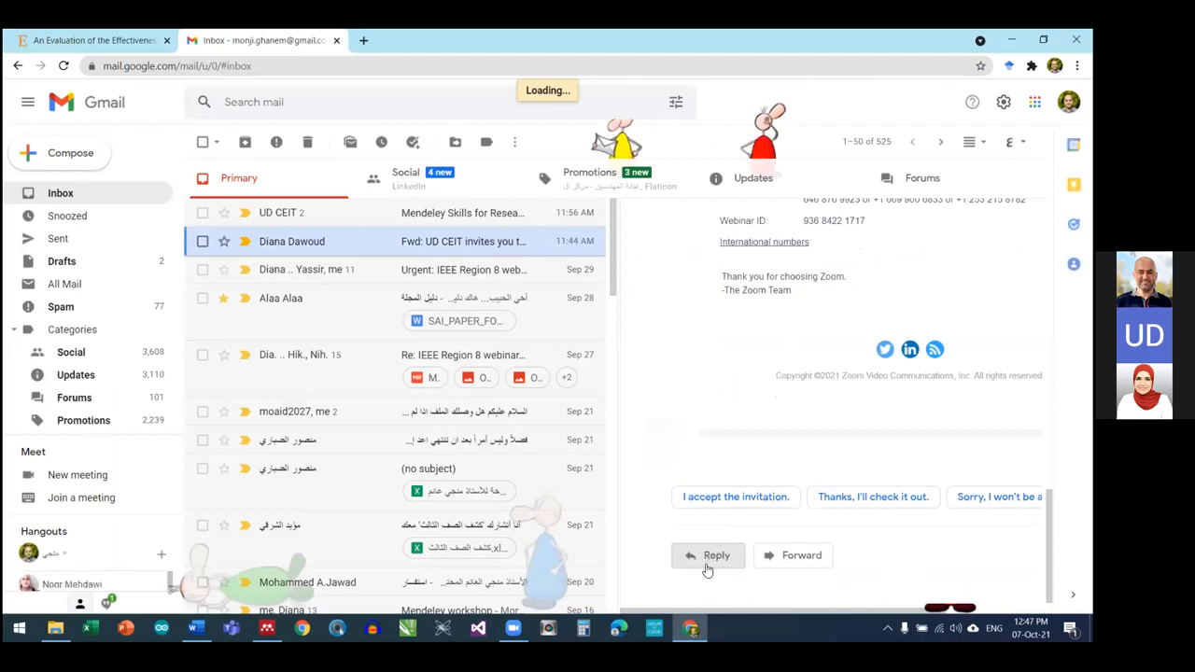
pyautogui.click(708, 555)
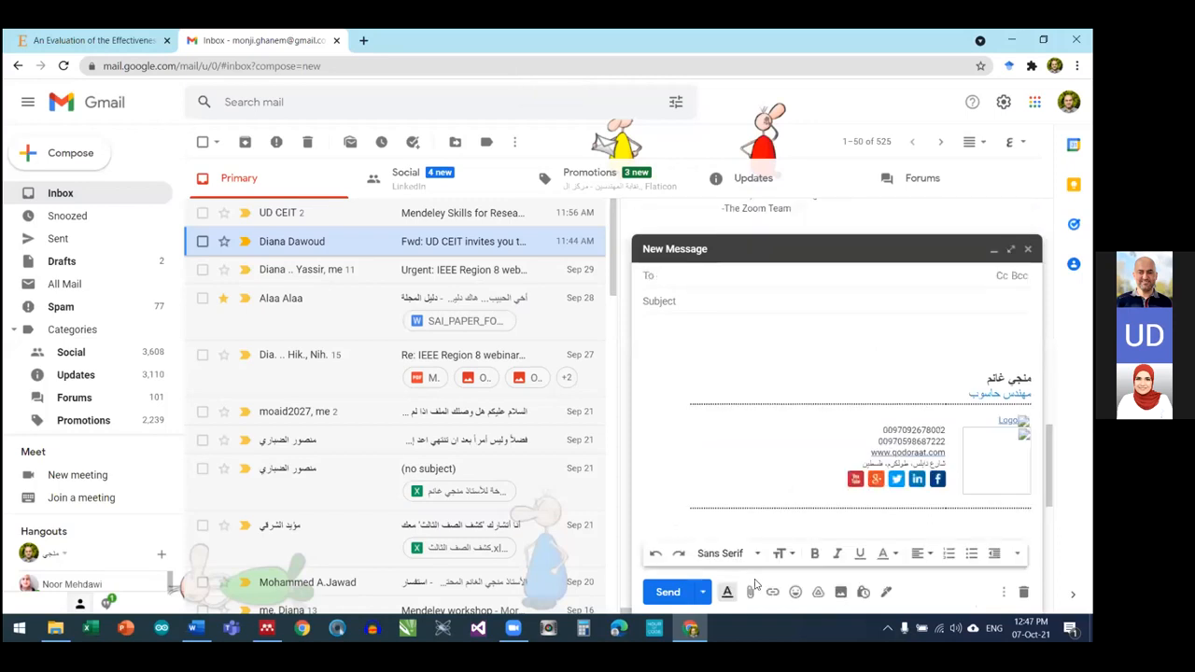
# Attach Google Classroom.bib from the "BibTex per Group" folder in Documents to the new message
pyautogui.click(751, 592)
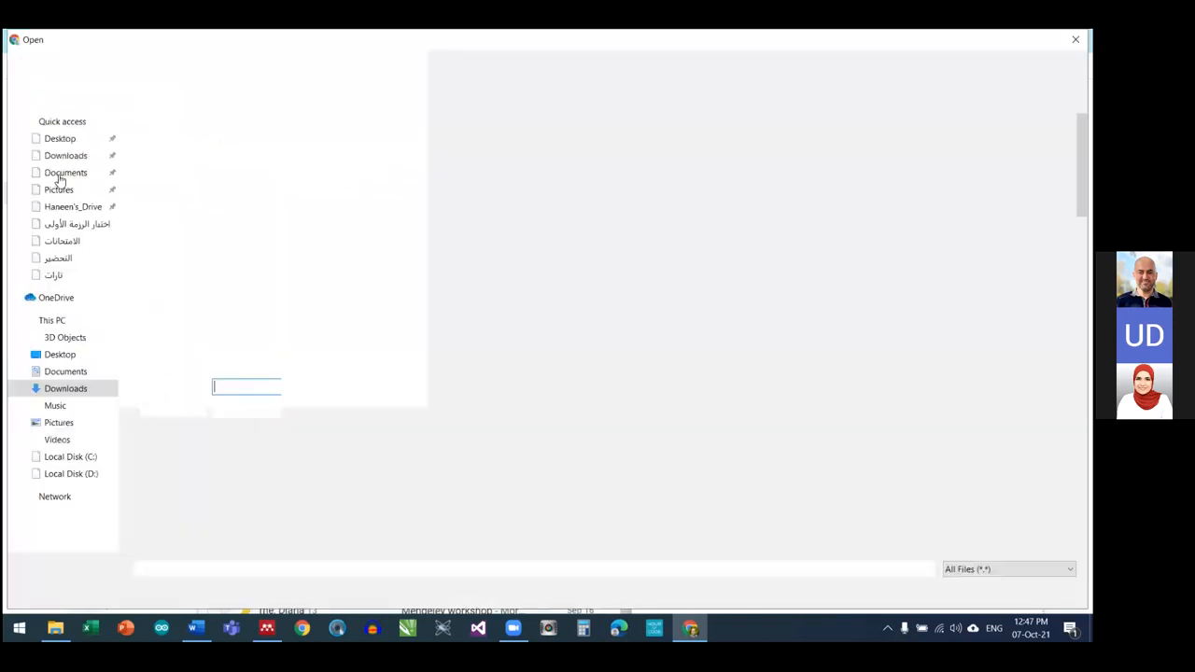
pyautogui.click(61, 175)
pyautogui.doubleClick(203, 207)
pyautogui.doubleClick(198, 131)
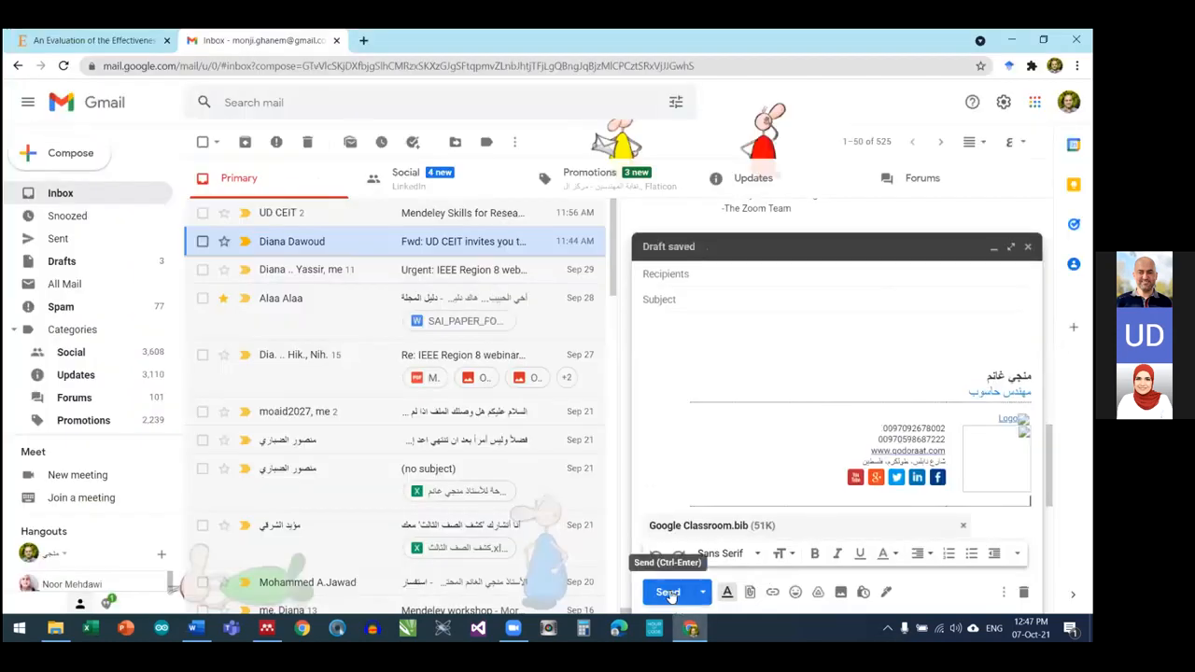
# Try to send the message without a recipient, and add the contact's suggested address as the recipient
pyautogui.click(668, 594)
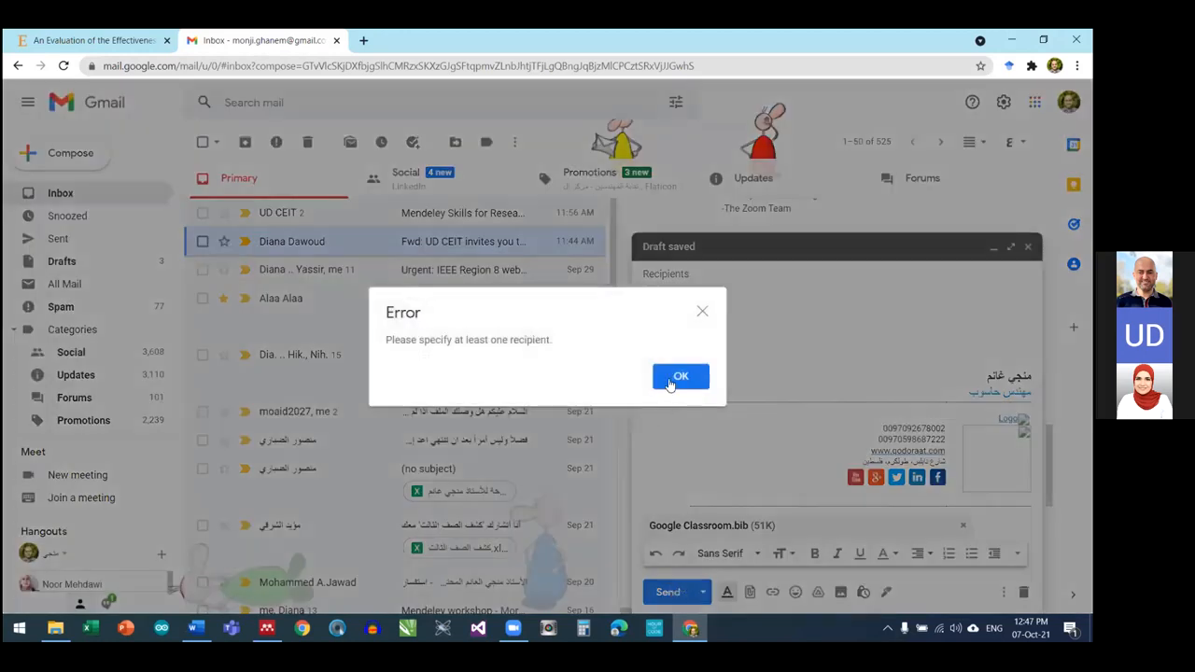
pyautogui.click(696, 386)
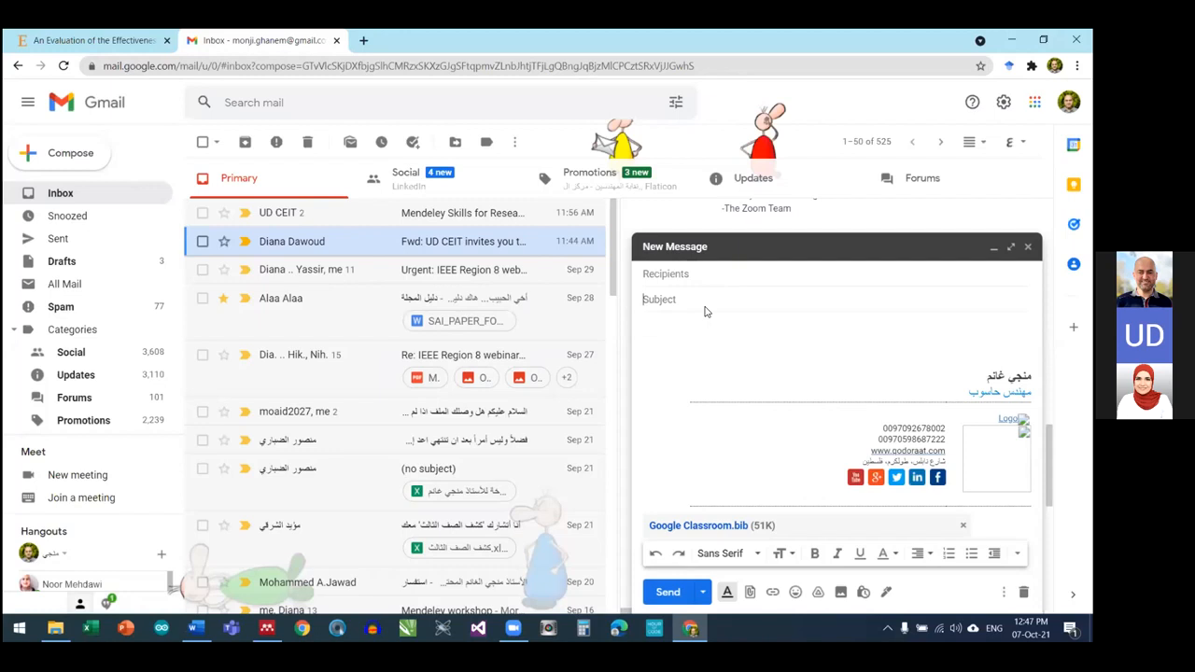
pyautogui.click(723, 275)
pyautogui.write('diana')
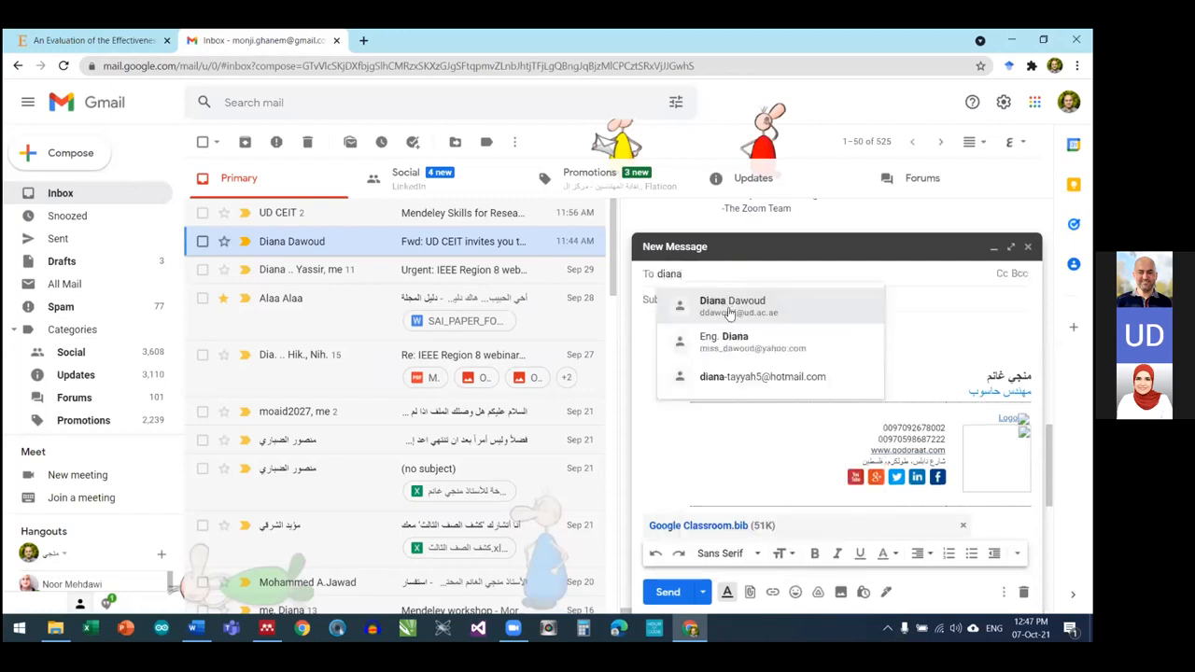
pyautogui.press('Return')
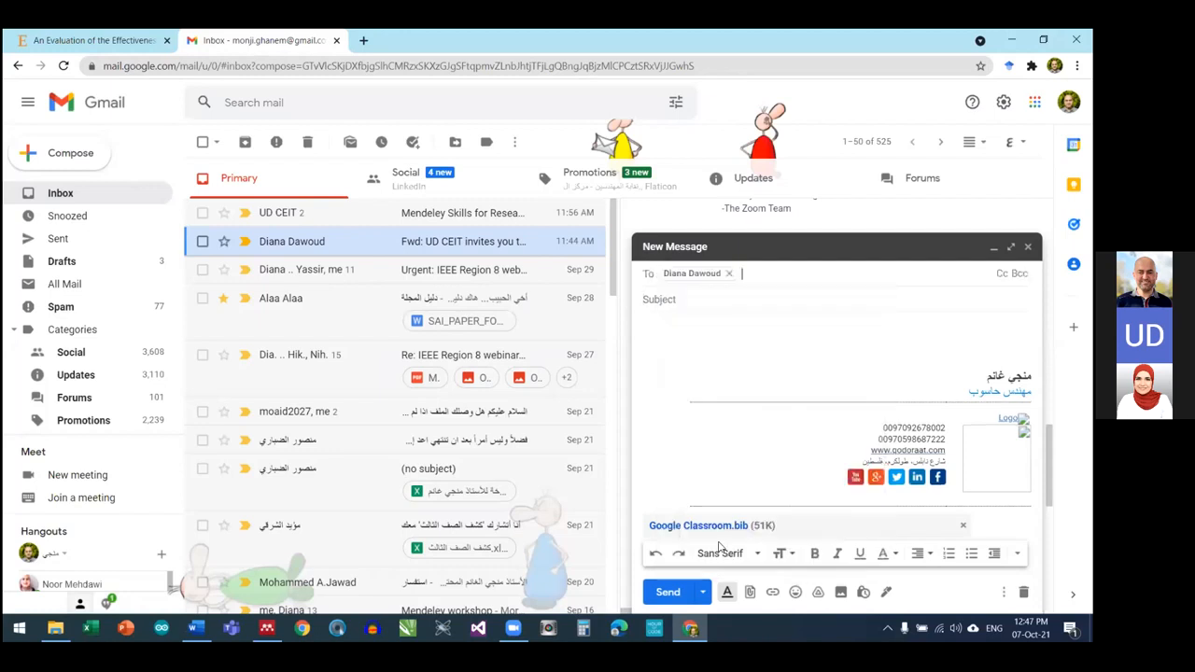
# Try to send the message with Google Classroom.bib attached, then return to Mendeley Desktop and cancel out of the options
pyautogui.click(657, 585)
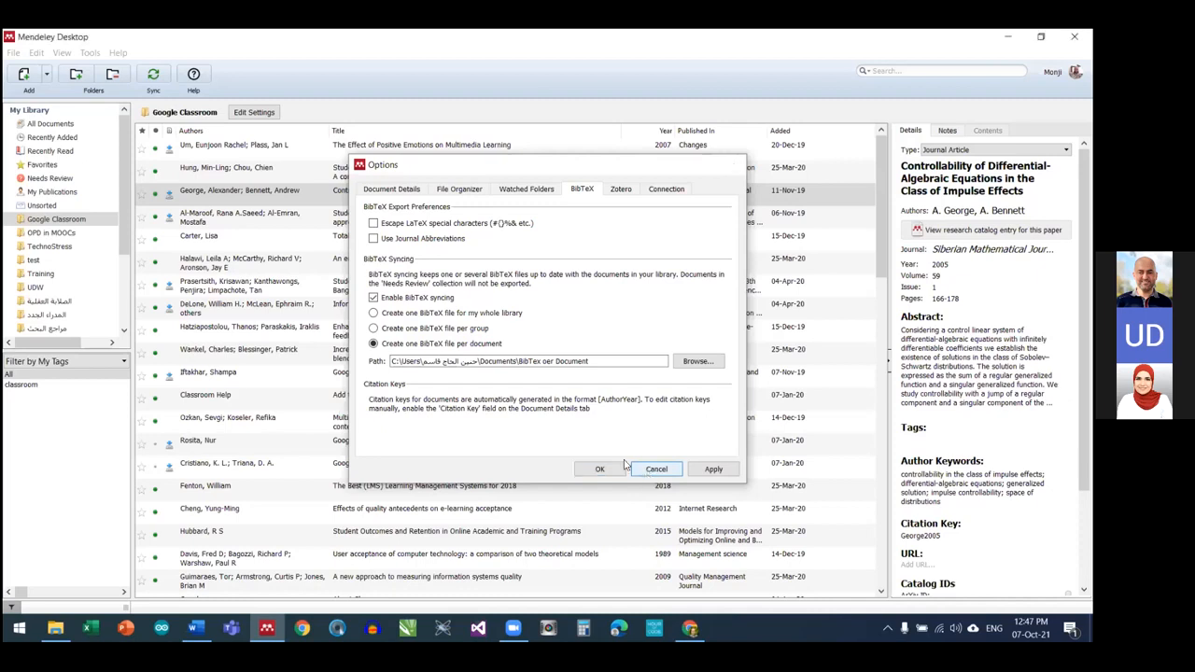
pyautogui.click(653, 470)
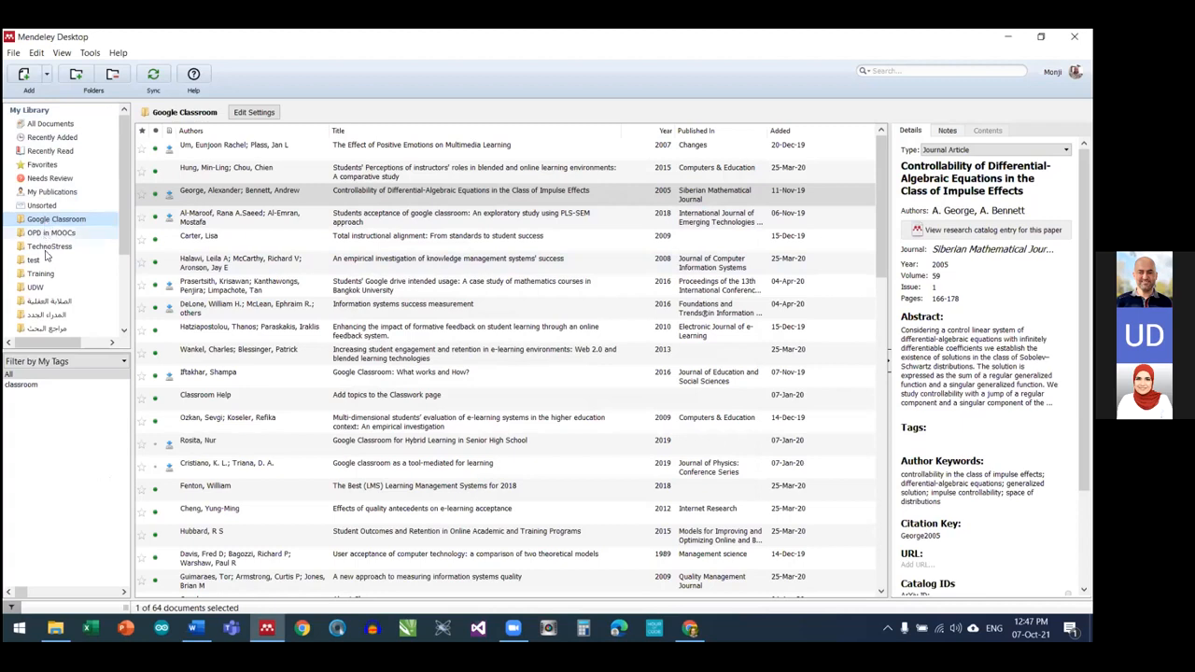
# Remove the "Training" folder from the library after viewing the contents of the UDW and Training folders
pyautogui.click(52, 288)
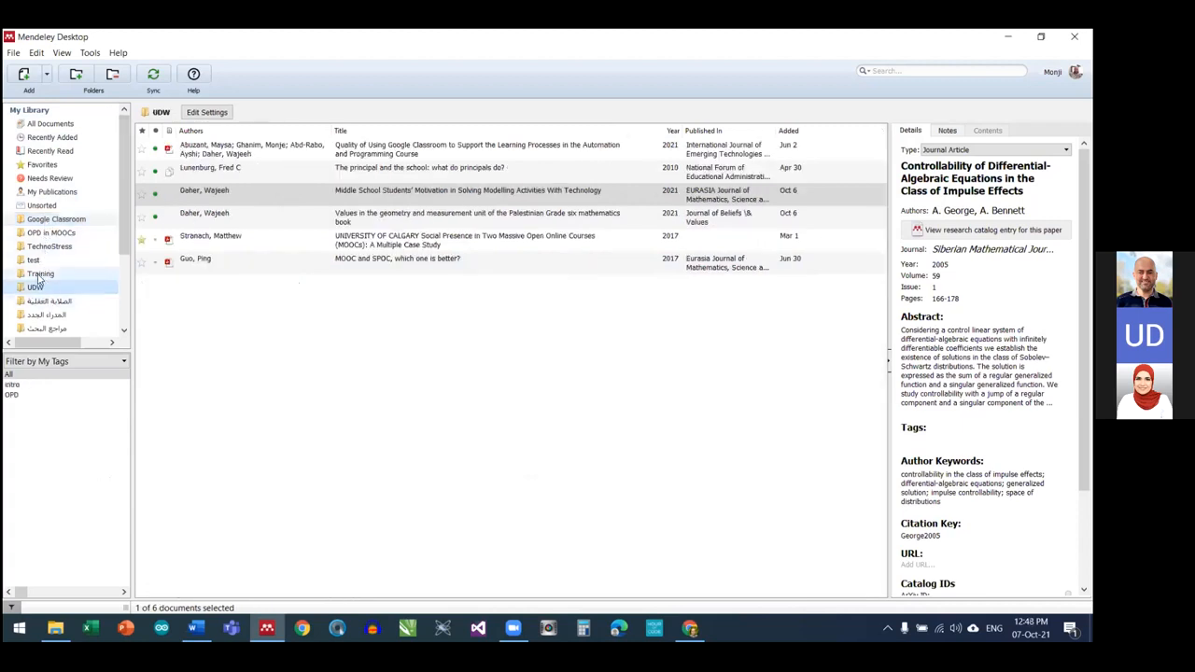
pyautogui.click(41, 276)
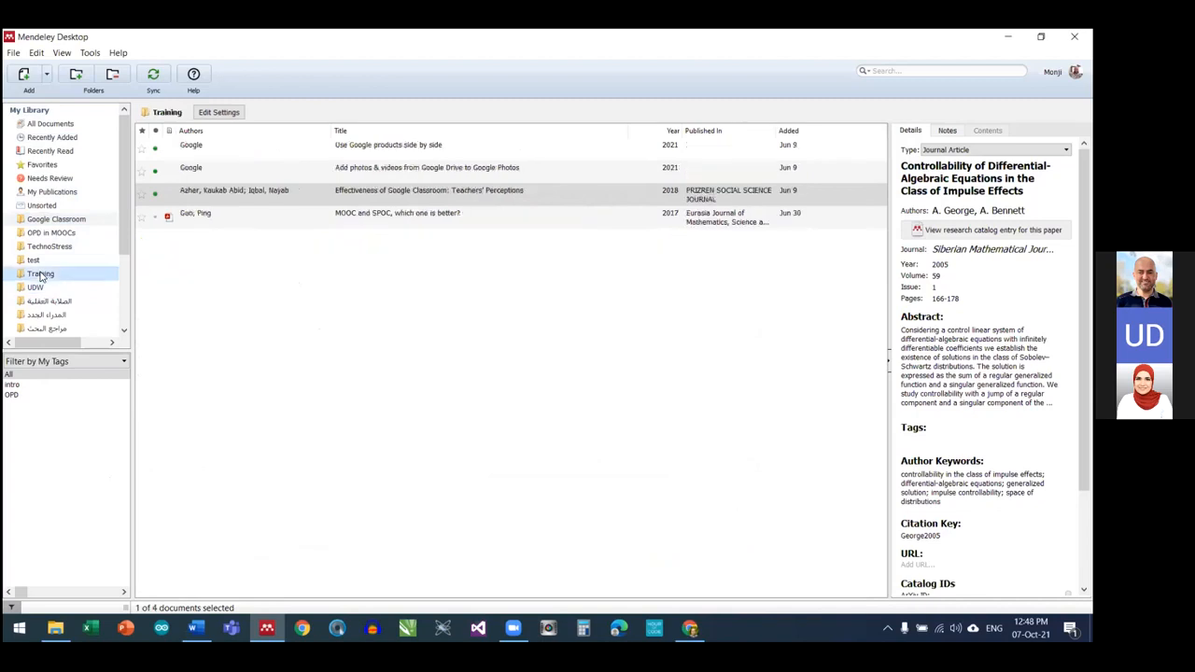
pyautogui.rightClick(46, 277)
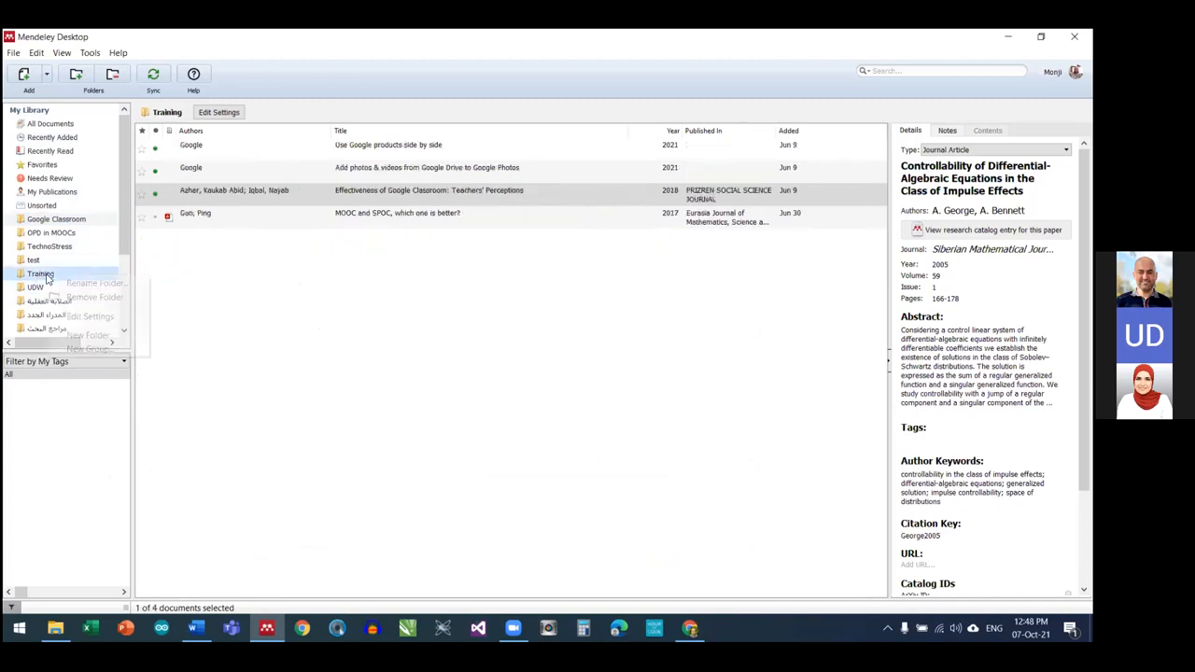
pyautogui.click(93, 297)
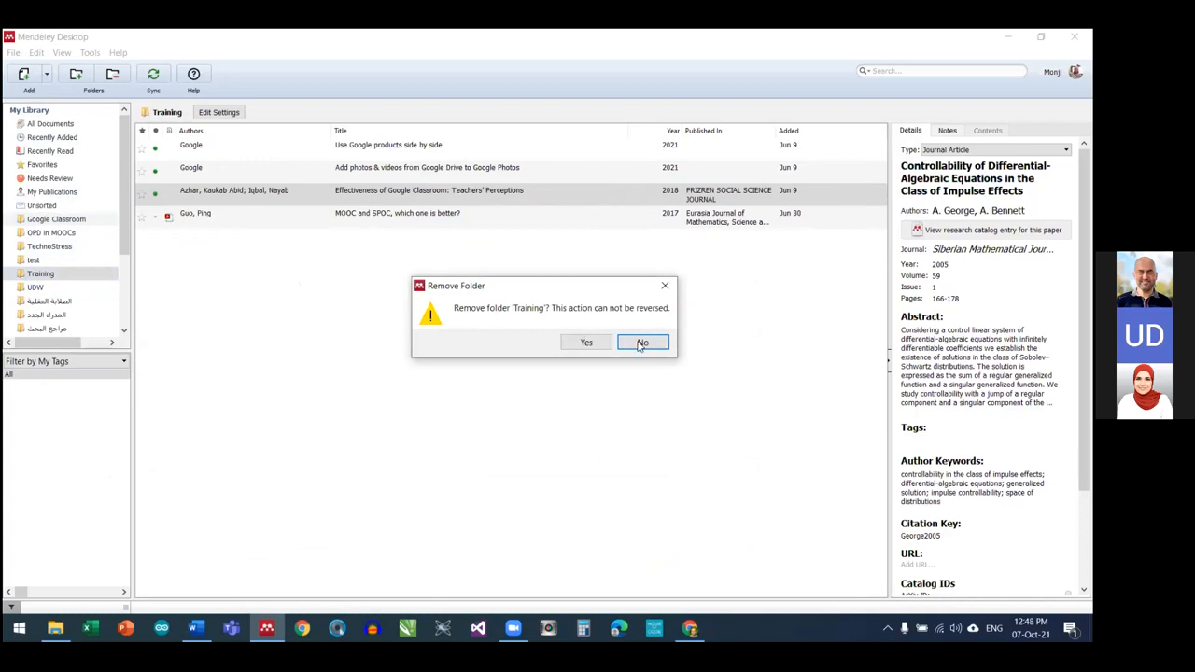
pyautogui.click(586, 342)
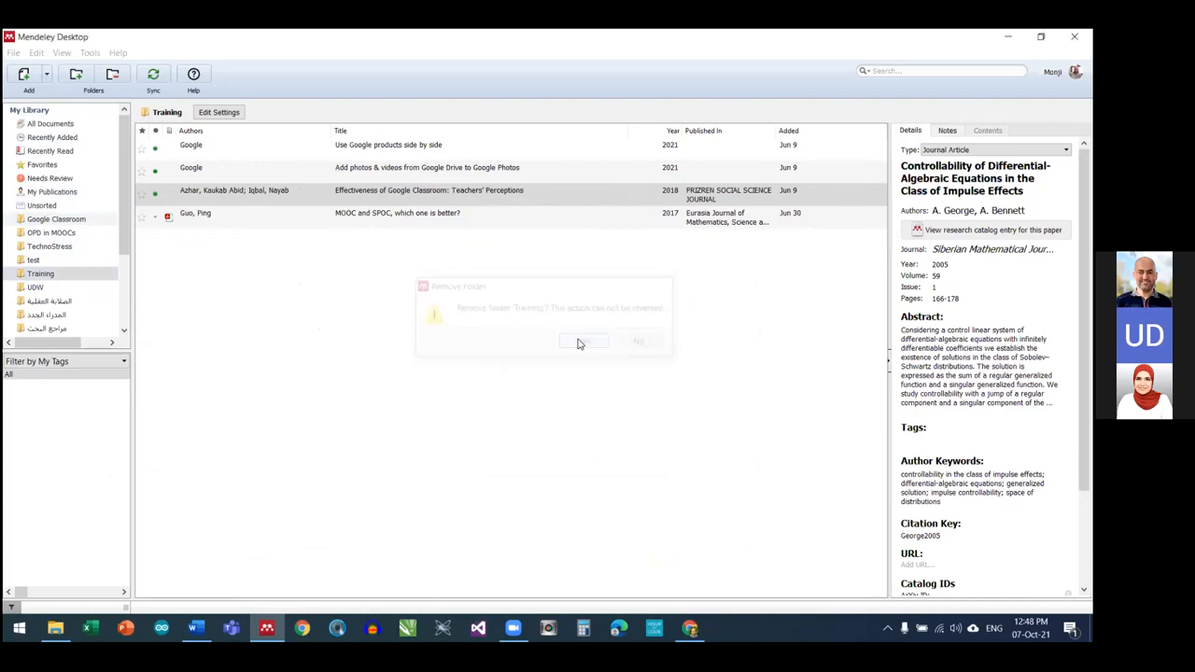
# Import Training.bib from the "BibTex per Group" folder in Documents into the UDW folder and deselect the imported documents
pyautogui.click(49, 74)
pyautogui.click(42, 88)
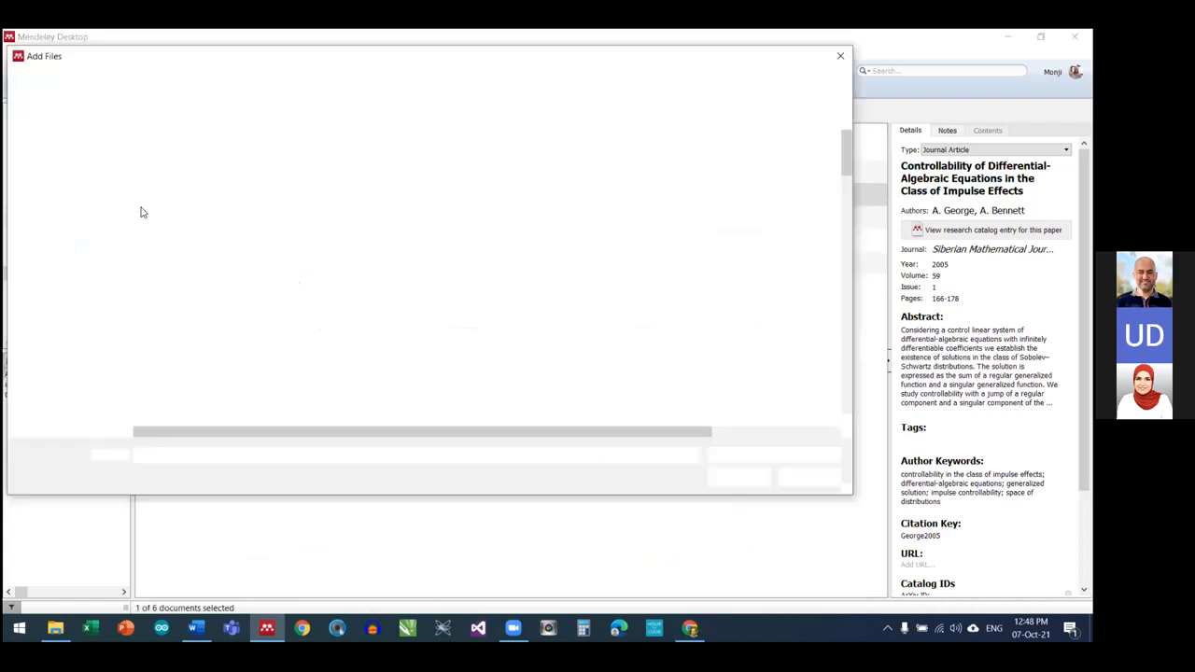
pyautogui.click(65, 308)
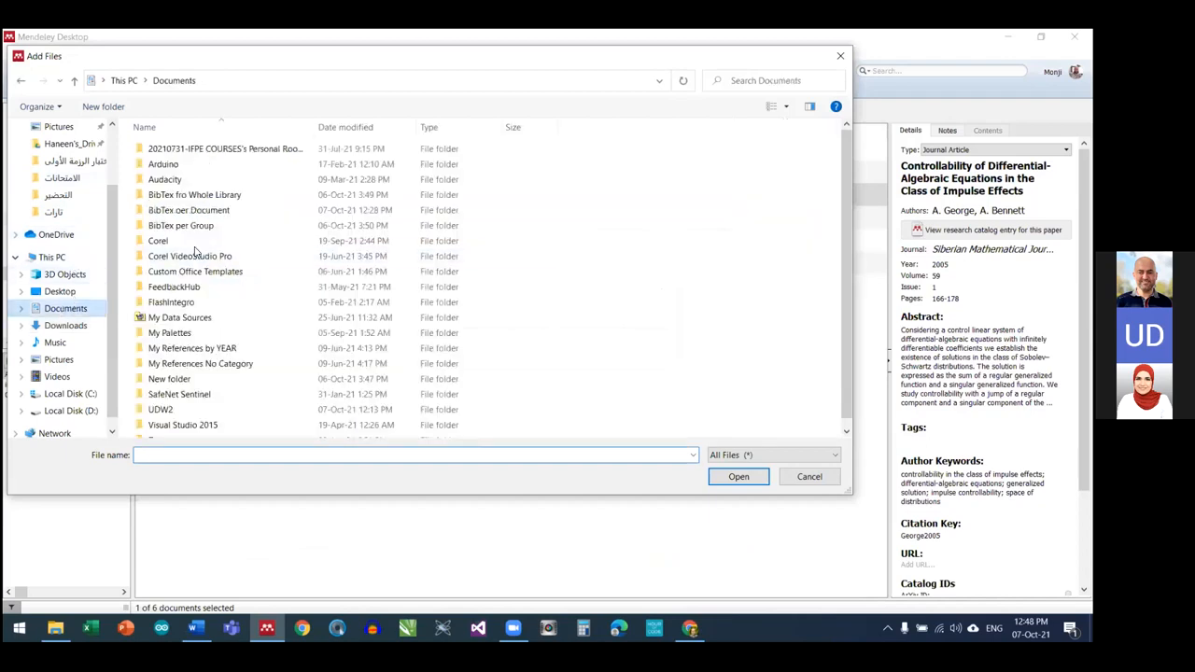
pyautogui.doubleClick(192, 225)
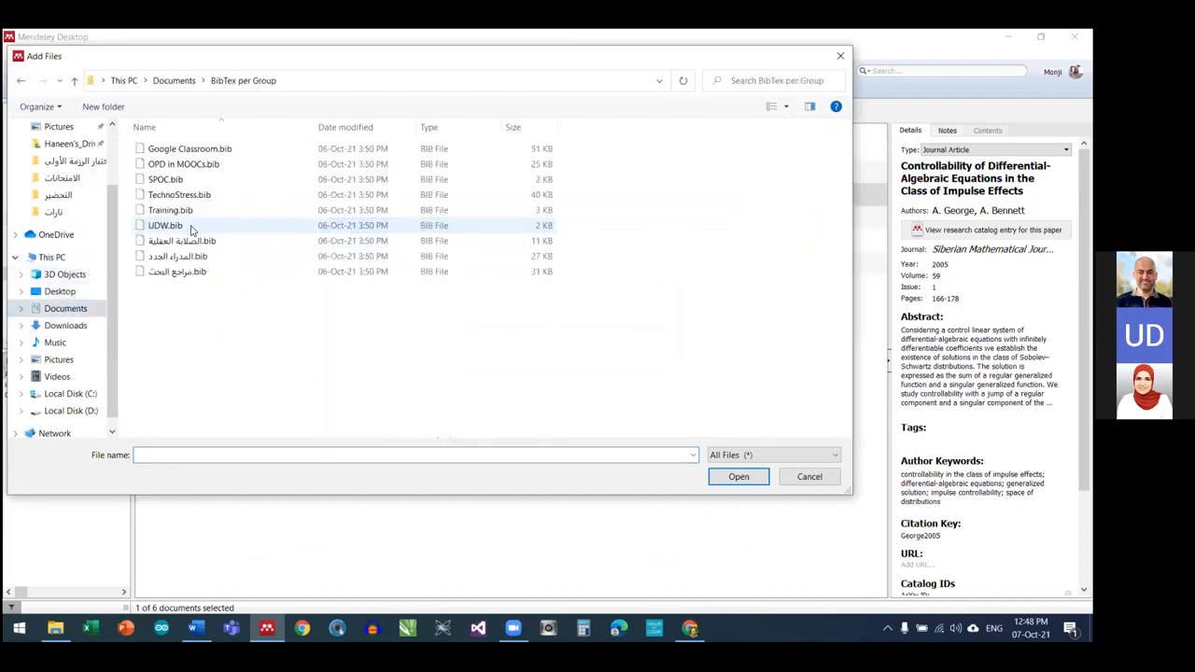
pyautogui.click(168, 210)
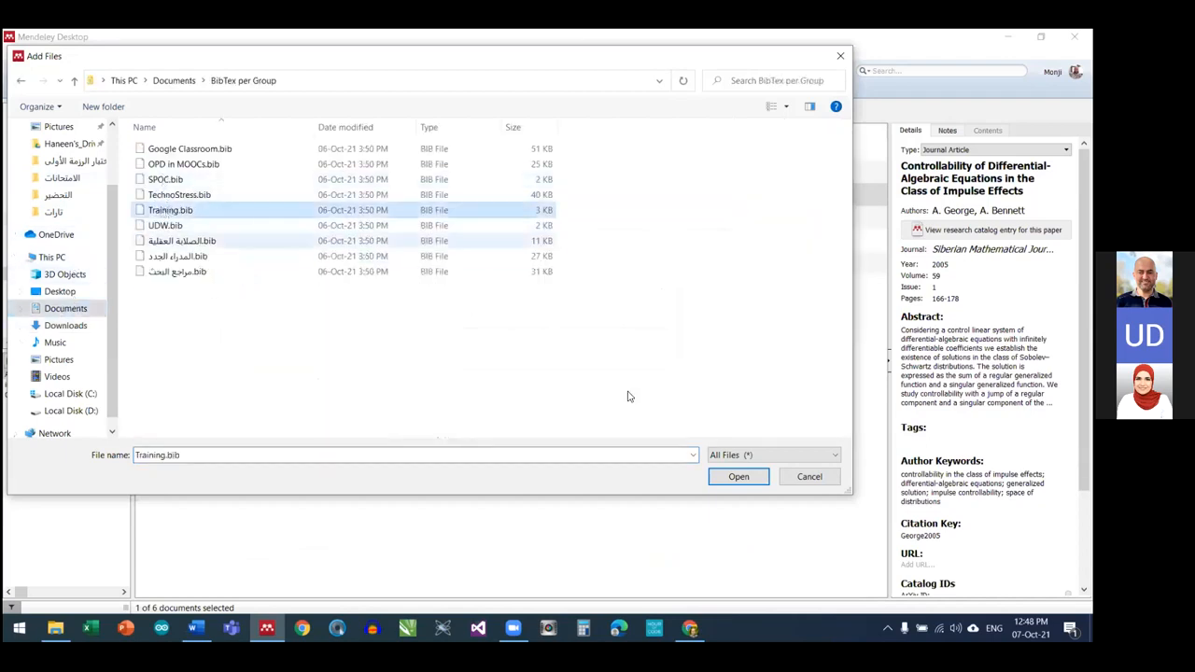
pyautogui.click(739, 476)
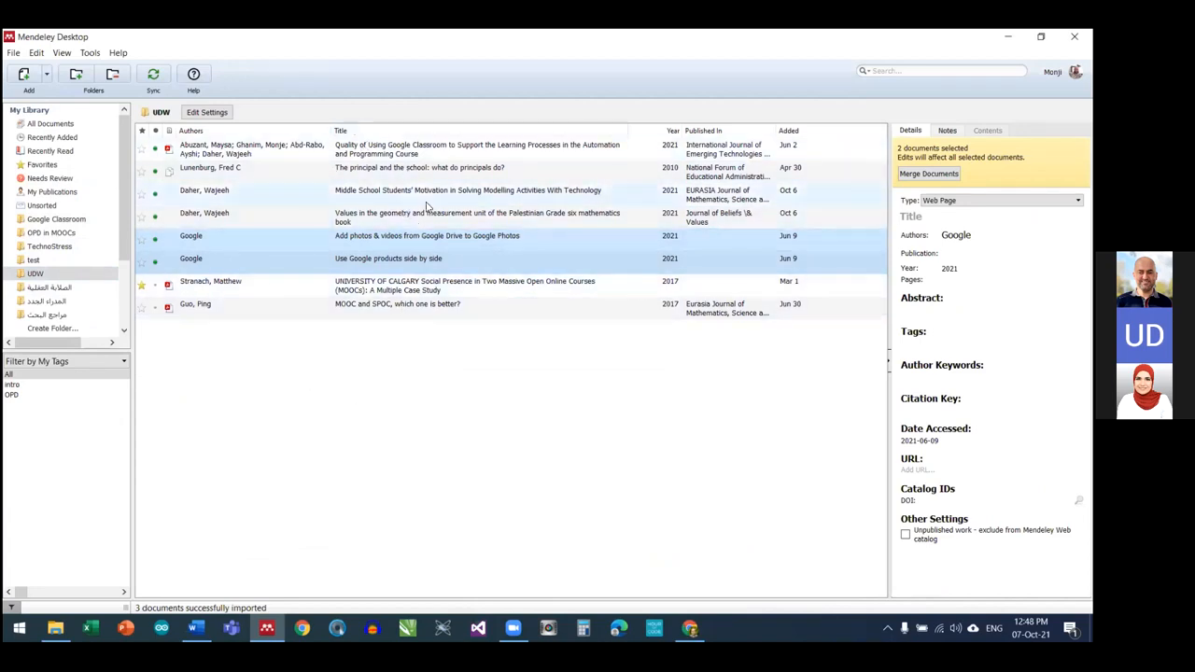
pyautogui.click(439, 380)
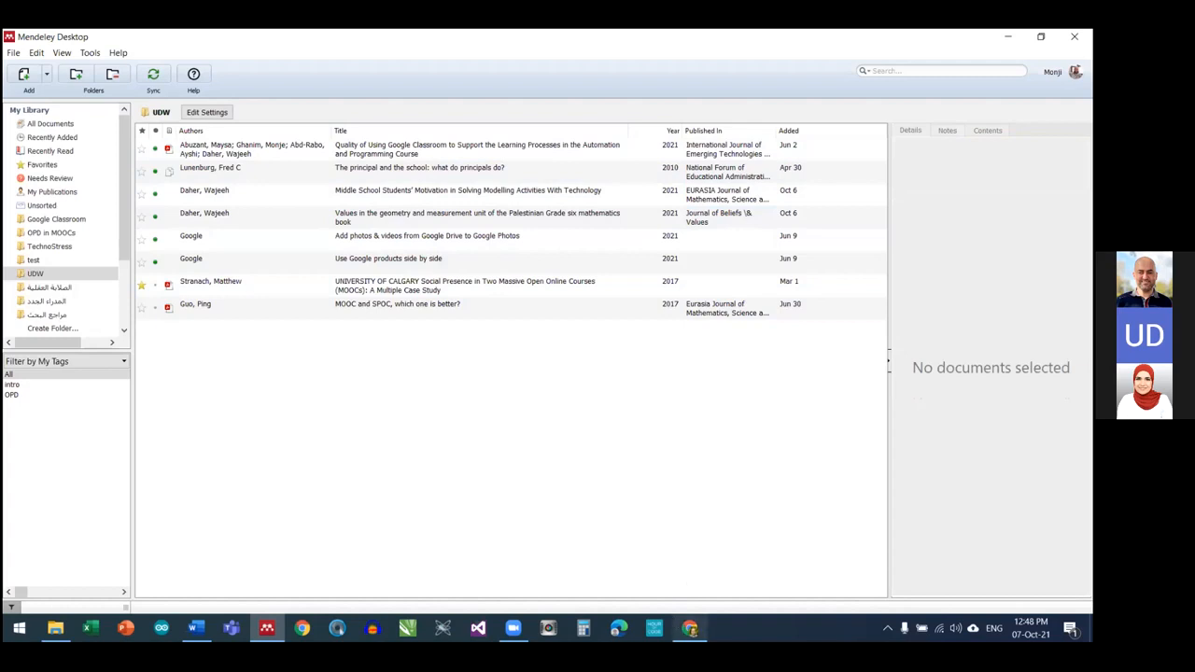
# Switch to Chrome, close the Gmail tab with the unsent message, briefly reopen and close Gmail, and return to Mendeley Desktop
pyautogui.hotkey('alt', 'Tab')
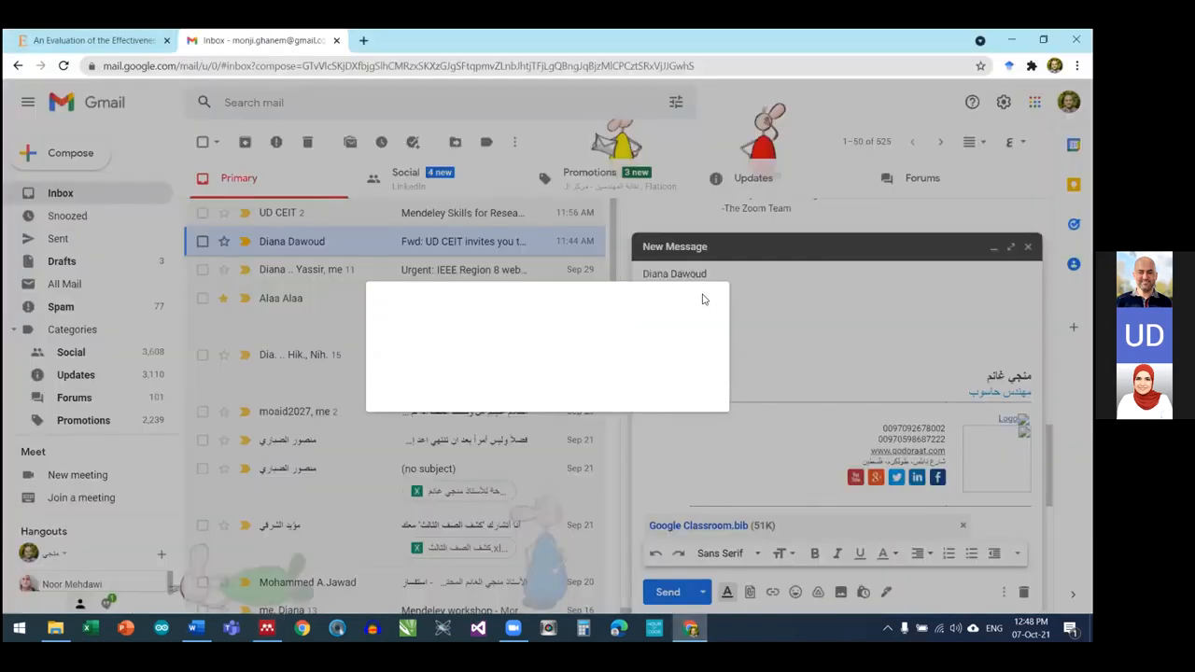
pyautogui.middleClick(231, 42)
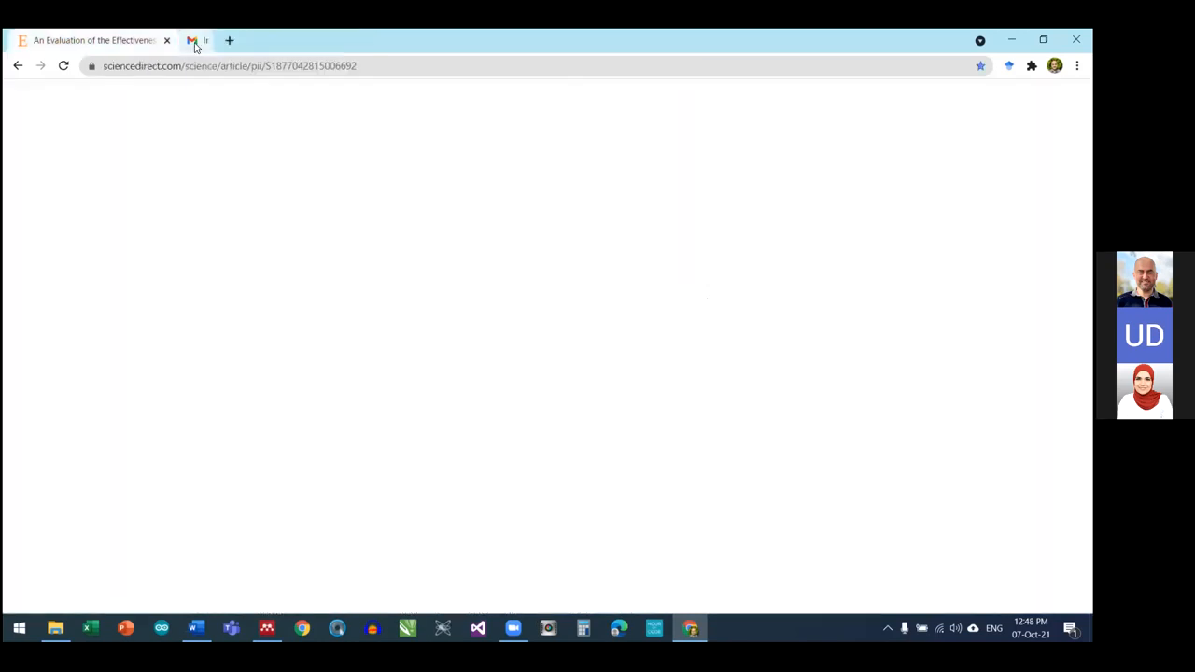
pyautogui.hotkey('ctrl', 't')
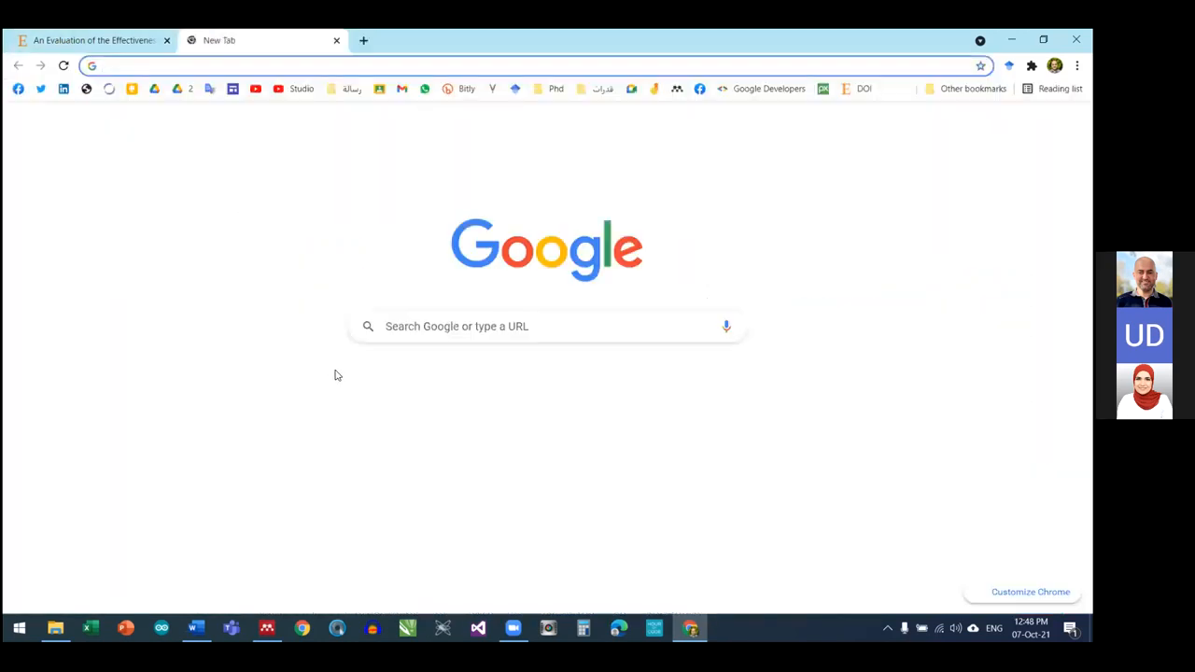
pyautogui.click(402, 88)
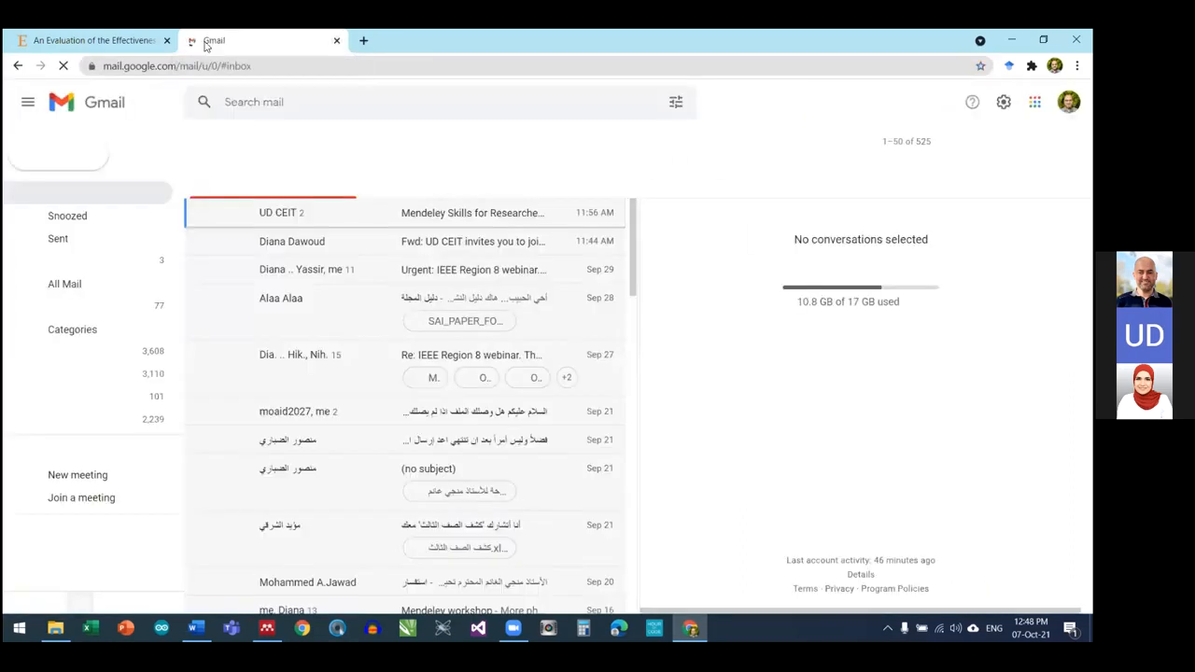
pyautogui.hotkey('ctrl', 'w')
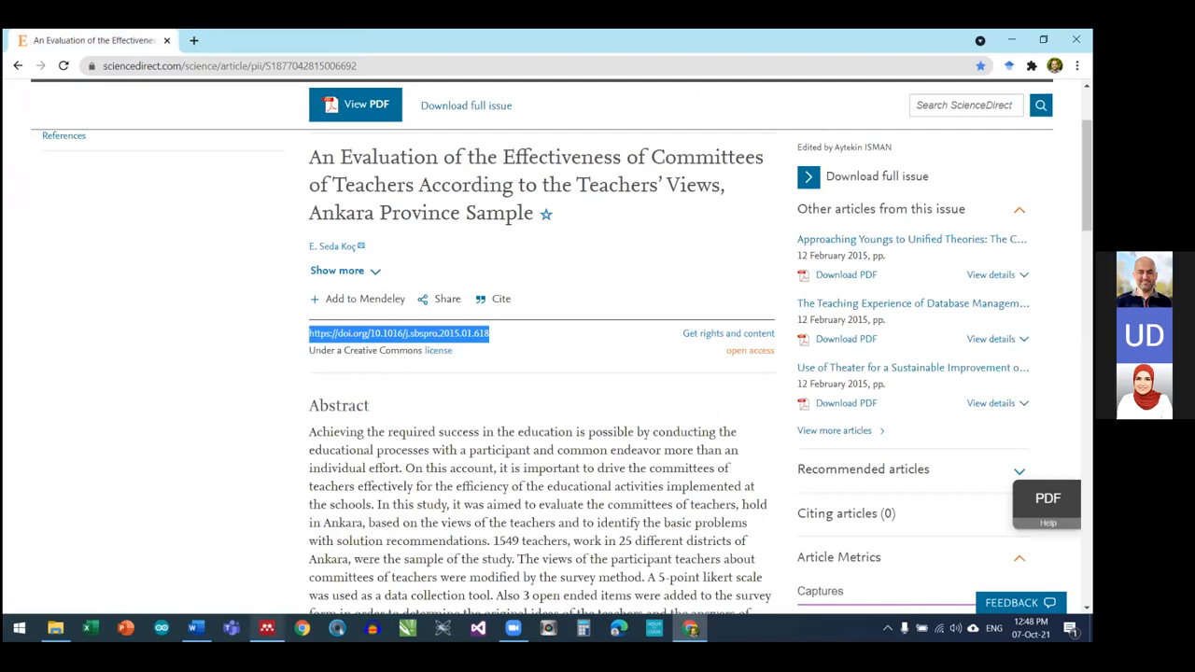
pyautogui.click(267, 627)
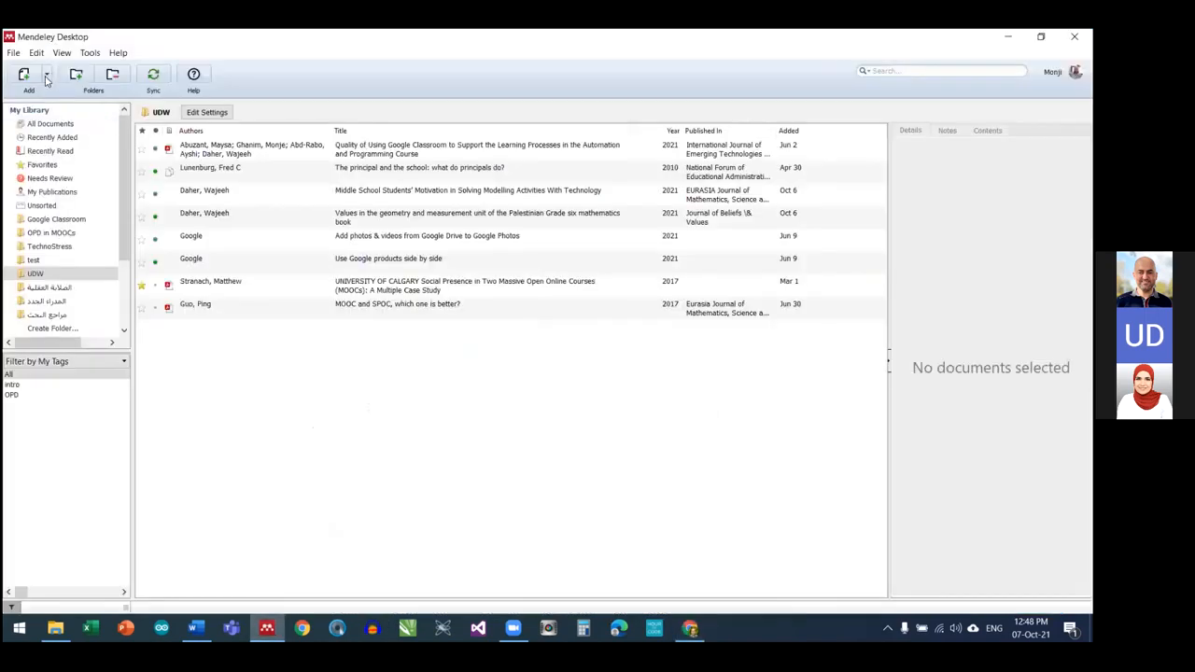
# Create a library folder named "test2" and import OPD in MOOCs.bib from "BibTex per Group" into it
pyautogui.click(52, 328)
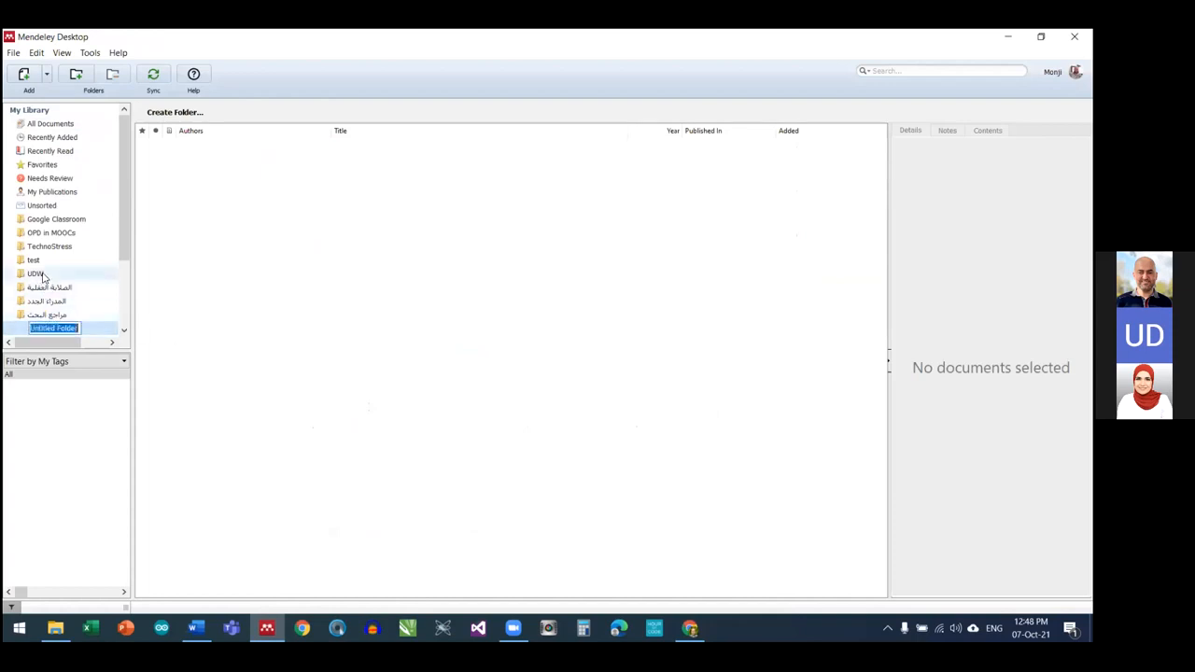
pyautogui.write('test2')
pyautogui.press('Return')
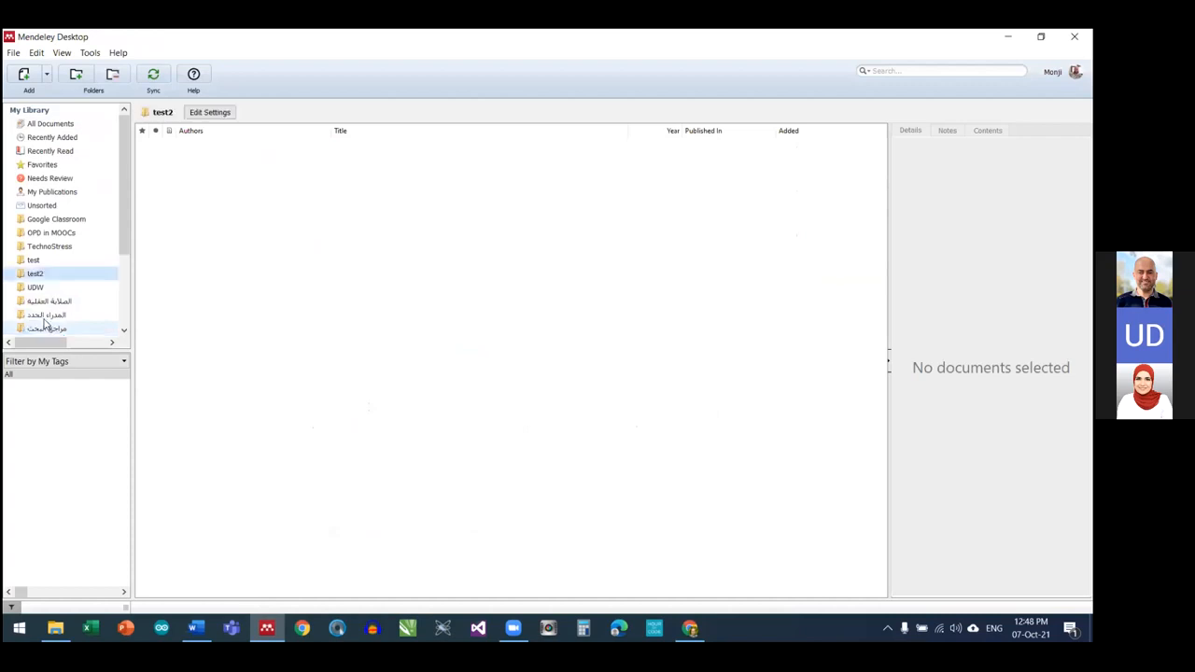
pyautogui.click(26, 76)
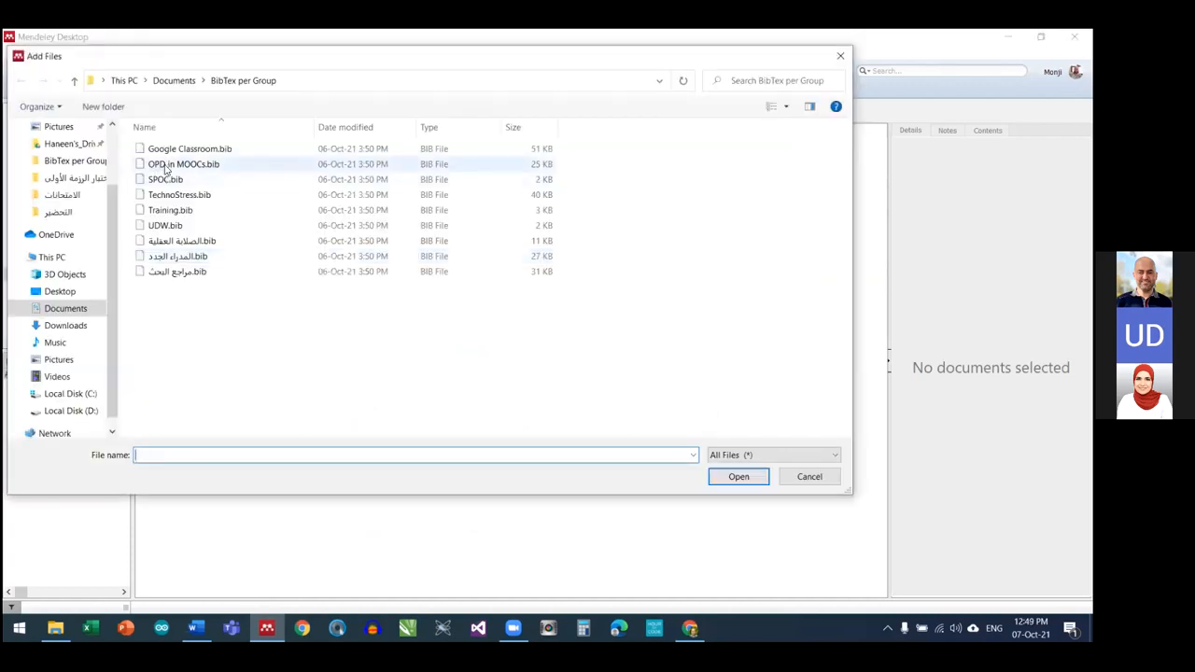
pyautogui.doubleClick(165, 165)
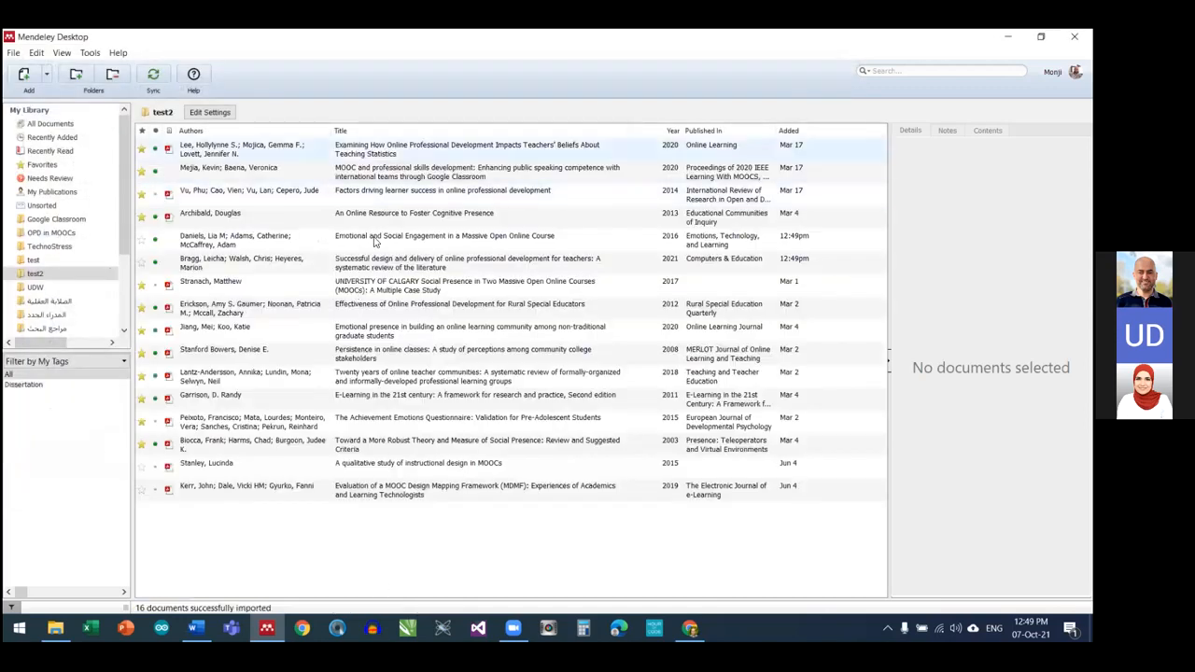
# Compare the documents in the "test2" folder with those in the "OPD in MOOCs" folder
pyautogui.click(35, 274)
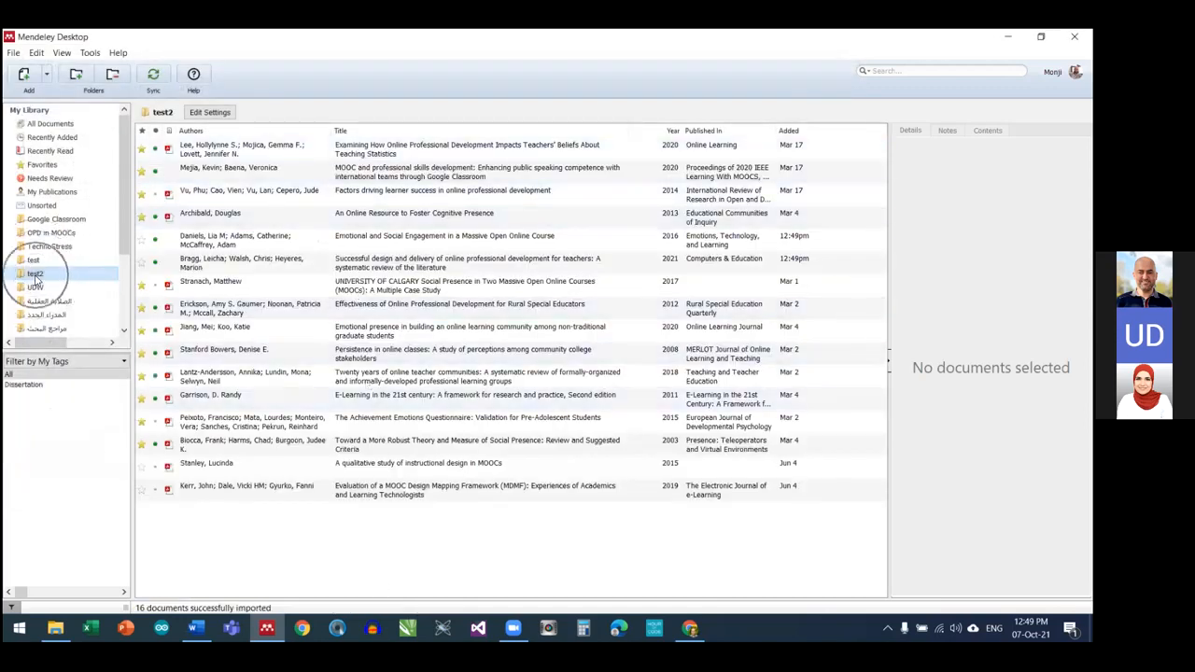
pyautogui.click(55, 234)
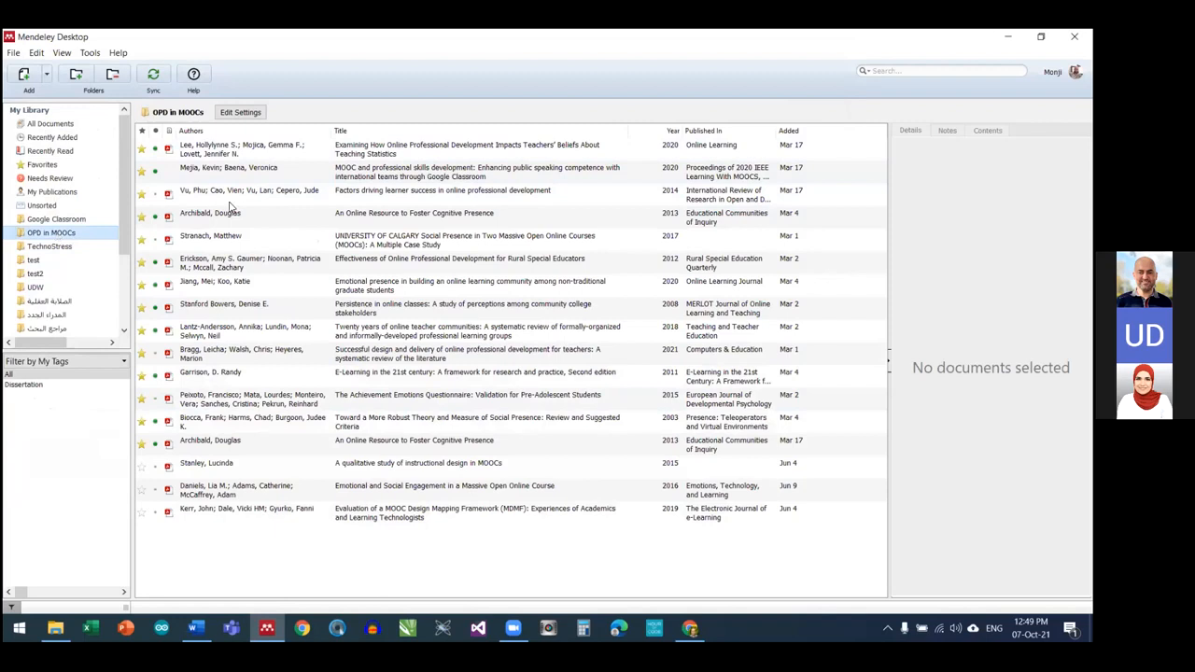
pyautogui.click(34, 273)
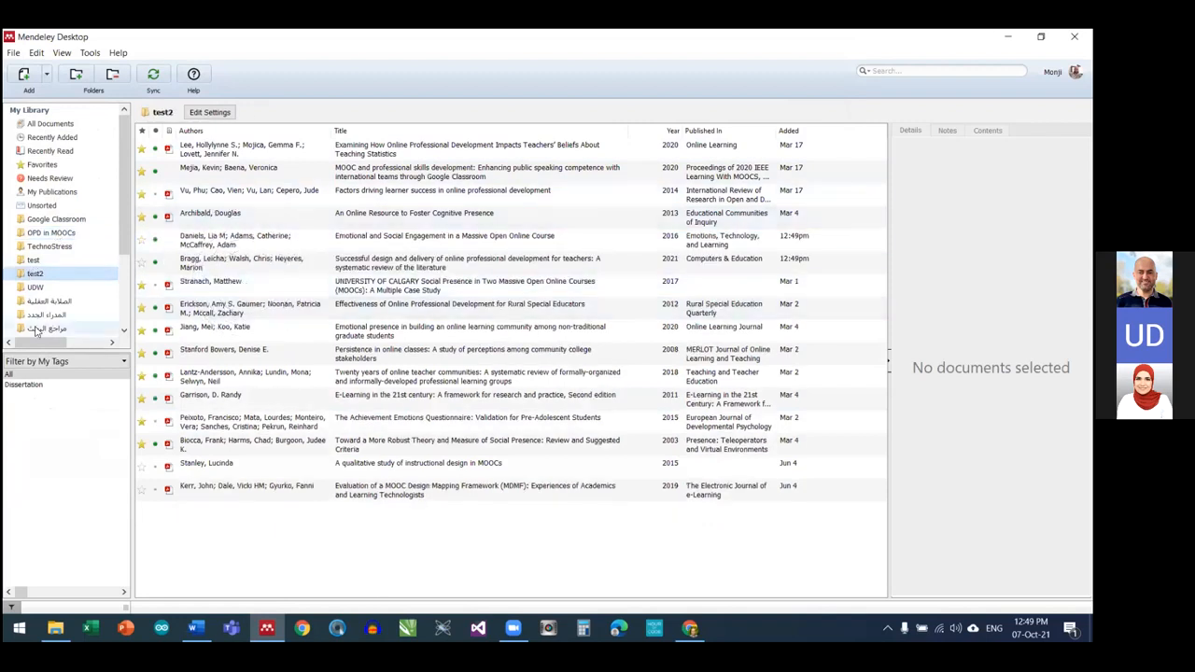
pyautogui.scroll(-3, 42, 312)
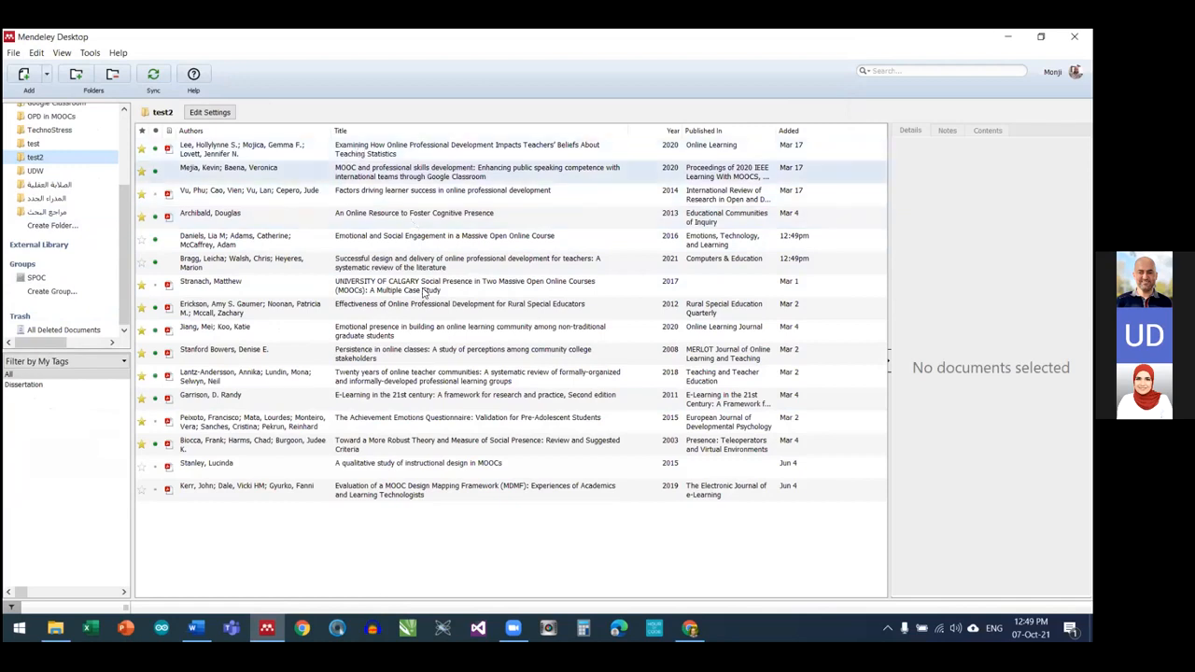
pyautogui.scroll(3, 80, 217)
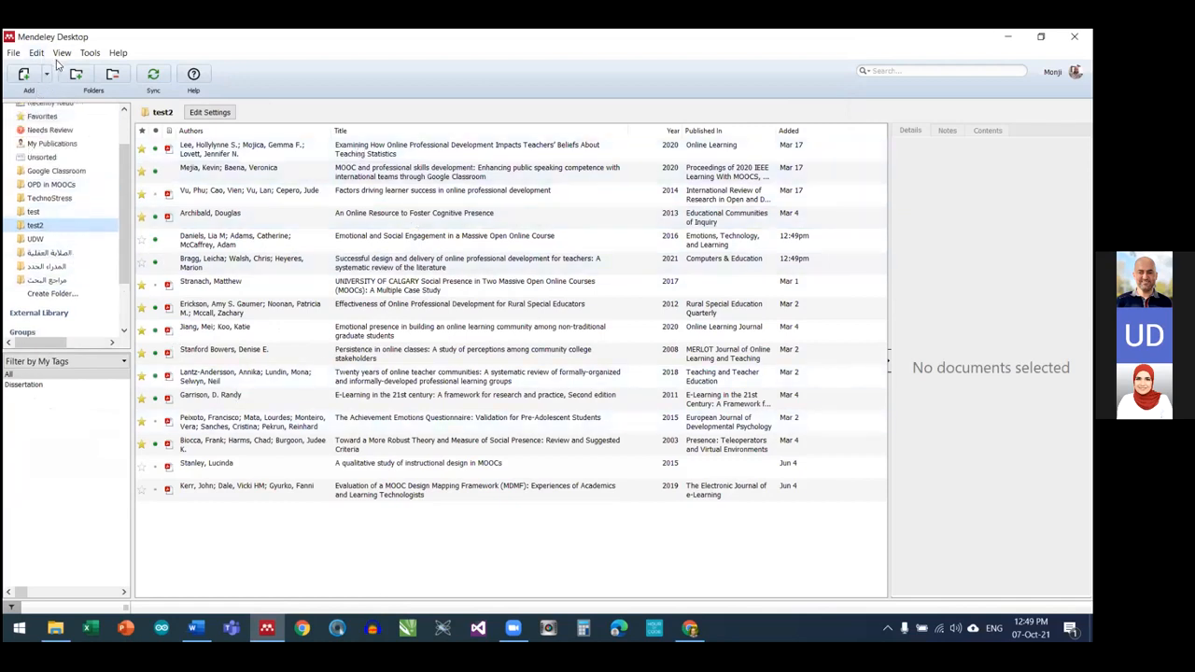
# Review the BibTeX syncing options, then switch to File Explorer and examine the .bib files in the "BibTex oer Document" folder in Documents
pyautogui.click(90, 54)
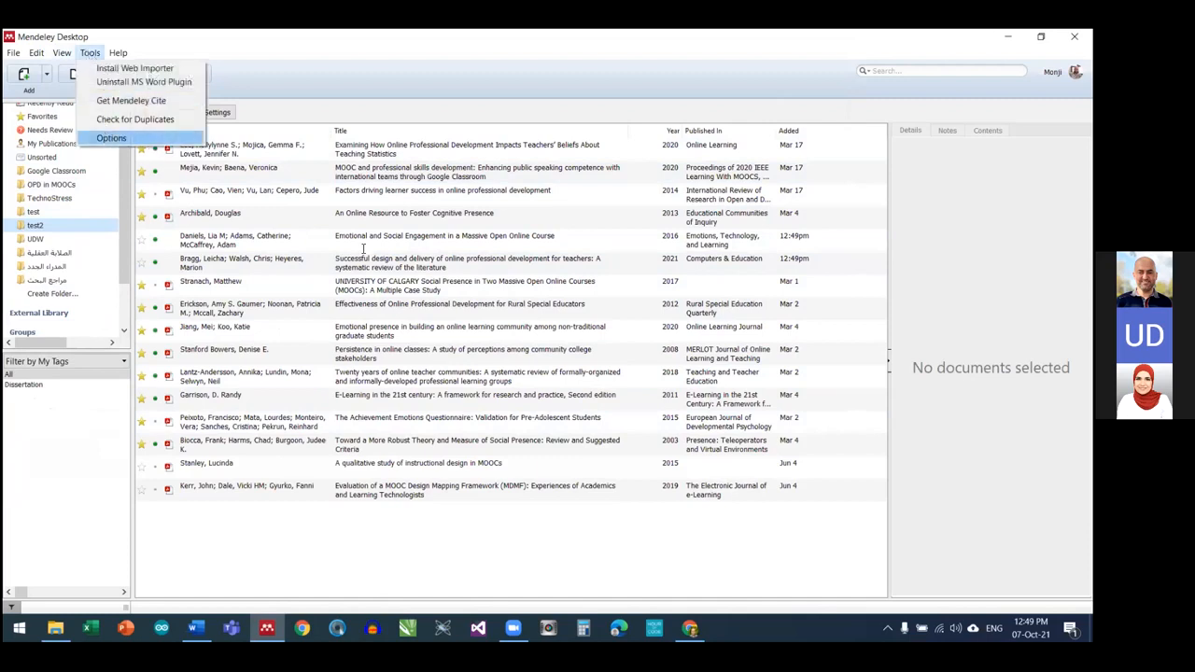
pyautogui.press('Return')
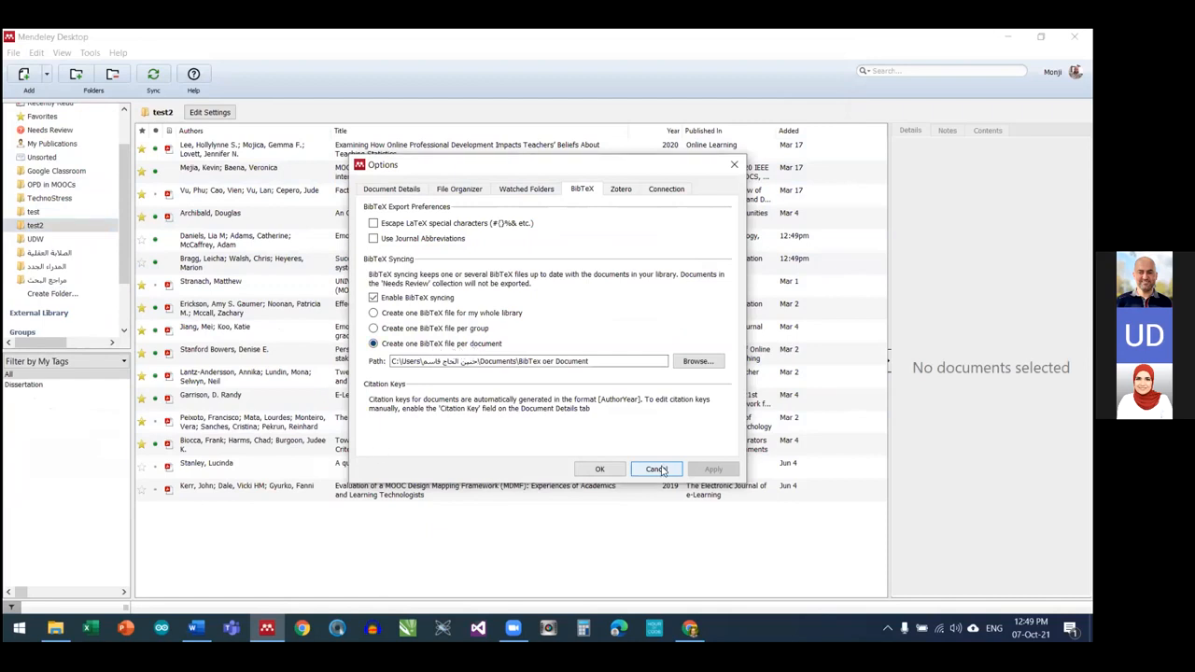
pyautogui.click(55, 627)
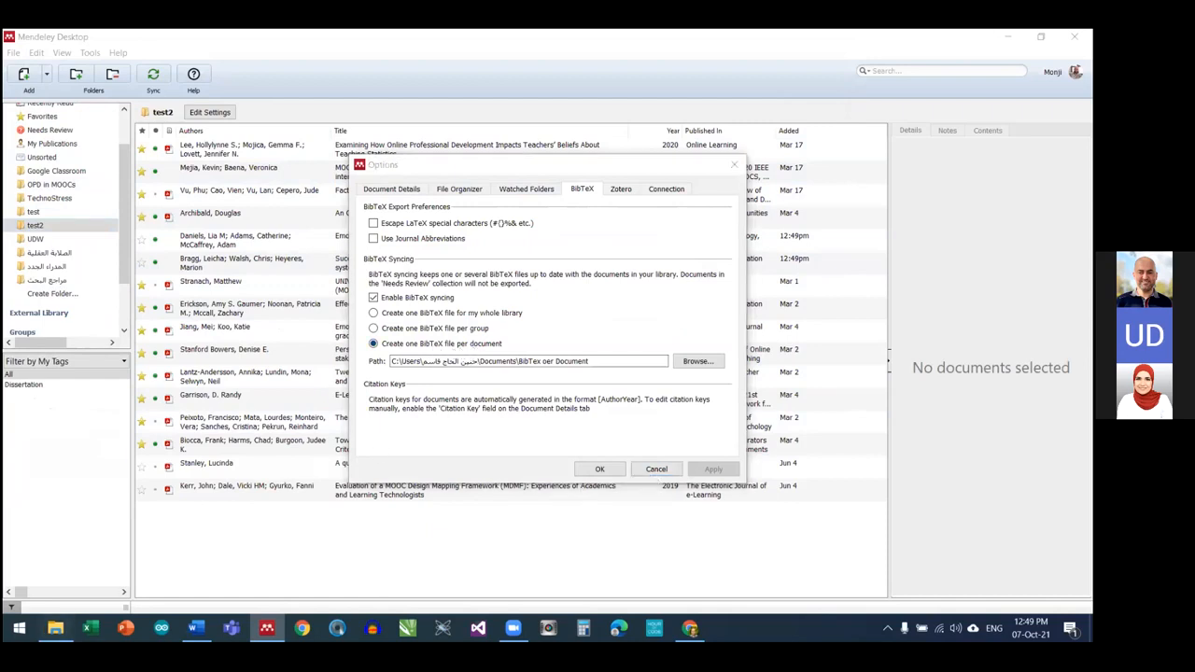
pyautogui.click(180, 308)
pyautogui.click(183, 78)
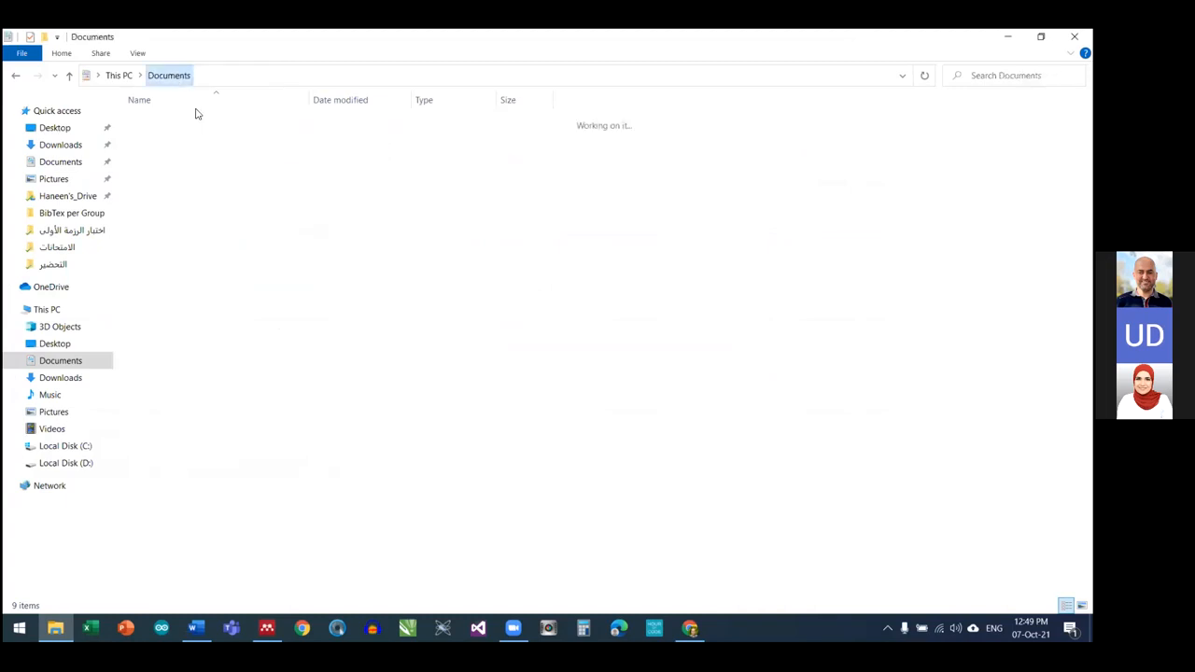
pyautogui.doubleClick(184, 183)
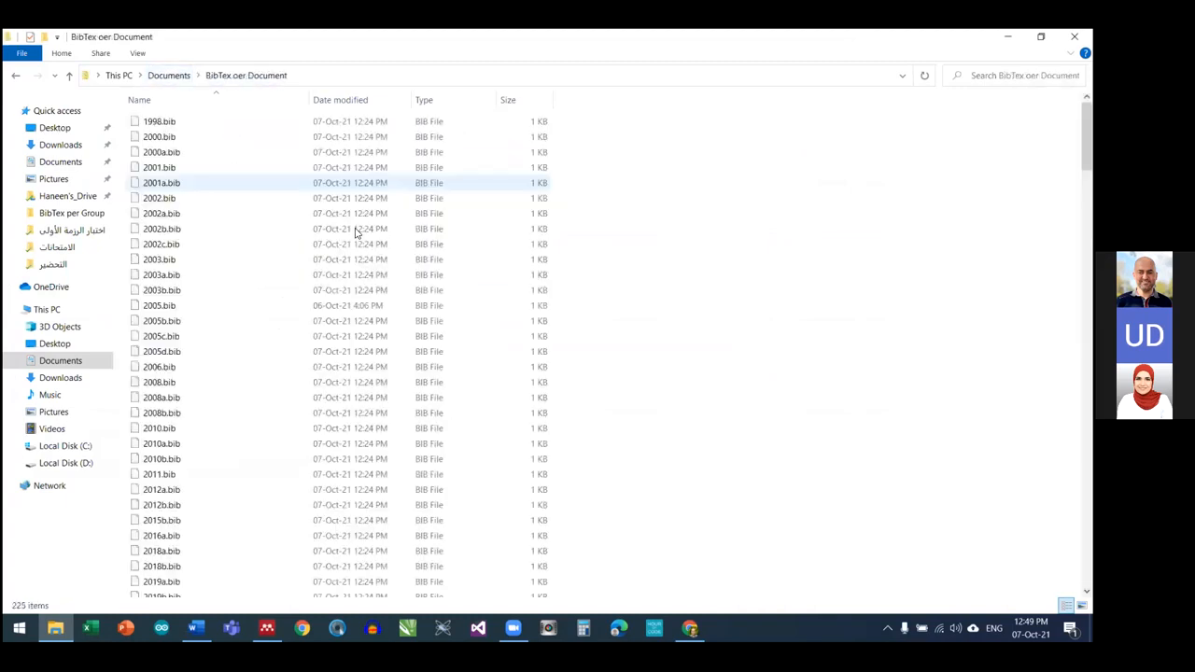
pyautogui.scroll(-20, 289, 436)
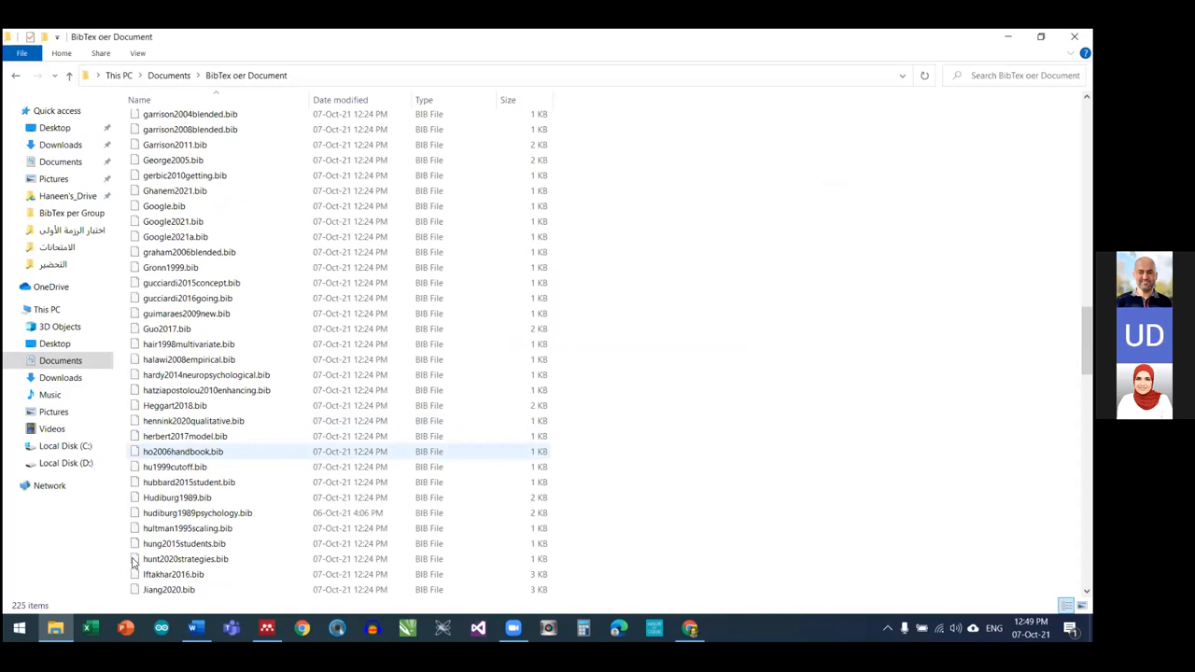
pyautogui.scroll(-6, 283, 469)
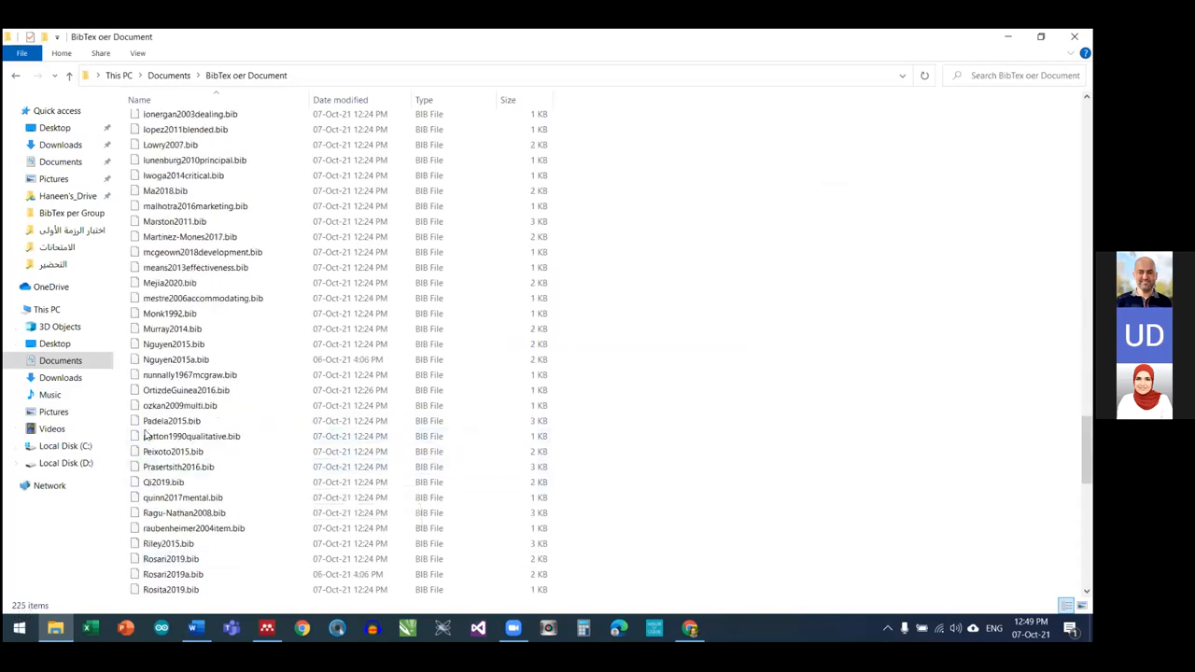
# Examine the individual .bib files in the "BibTex oer Document" folder and select lee2009learners.bib
pyautogui.scroll(-15, 236, 437)
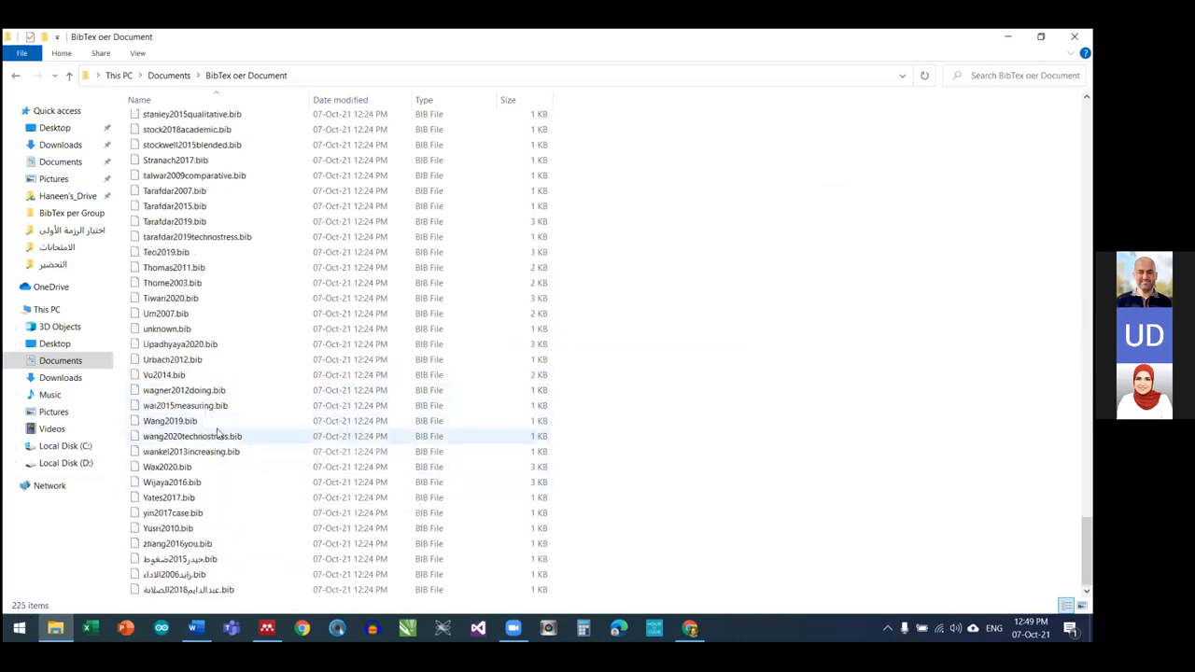
pyautogui.scroll(20, 236, 437)
pyautogui.scroll(4, 236, 308)
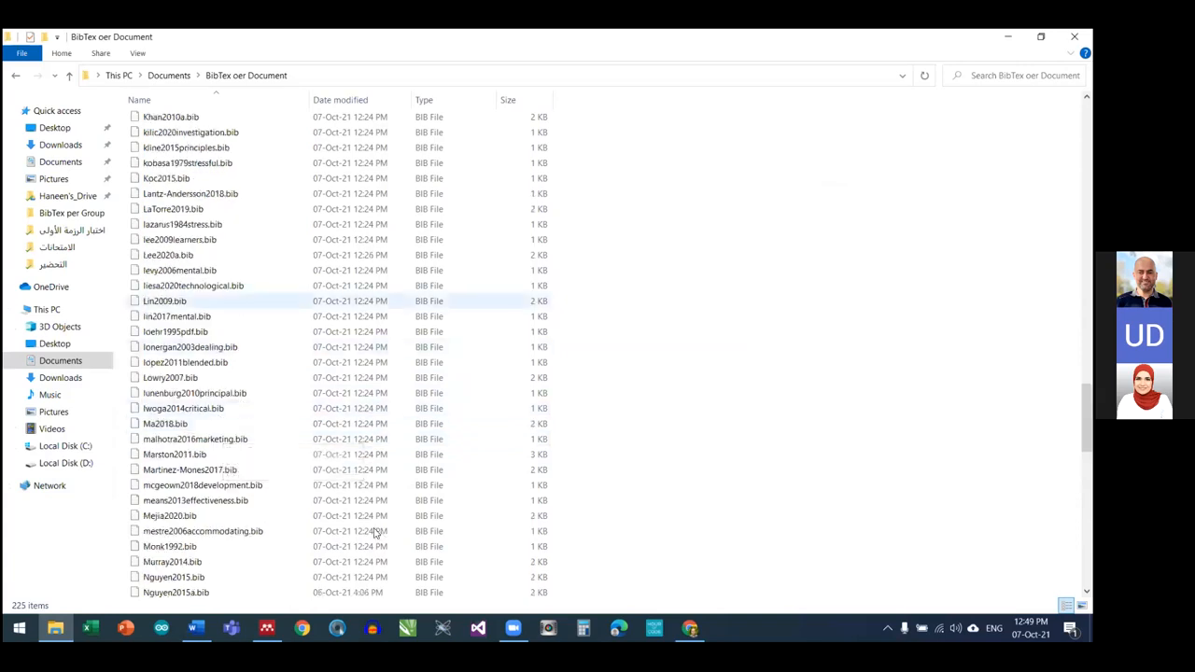
pyautogui.click(197, 242)
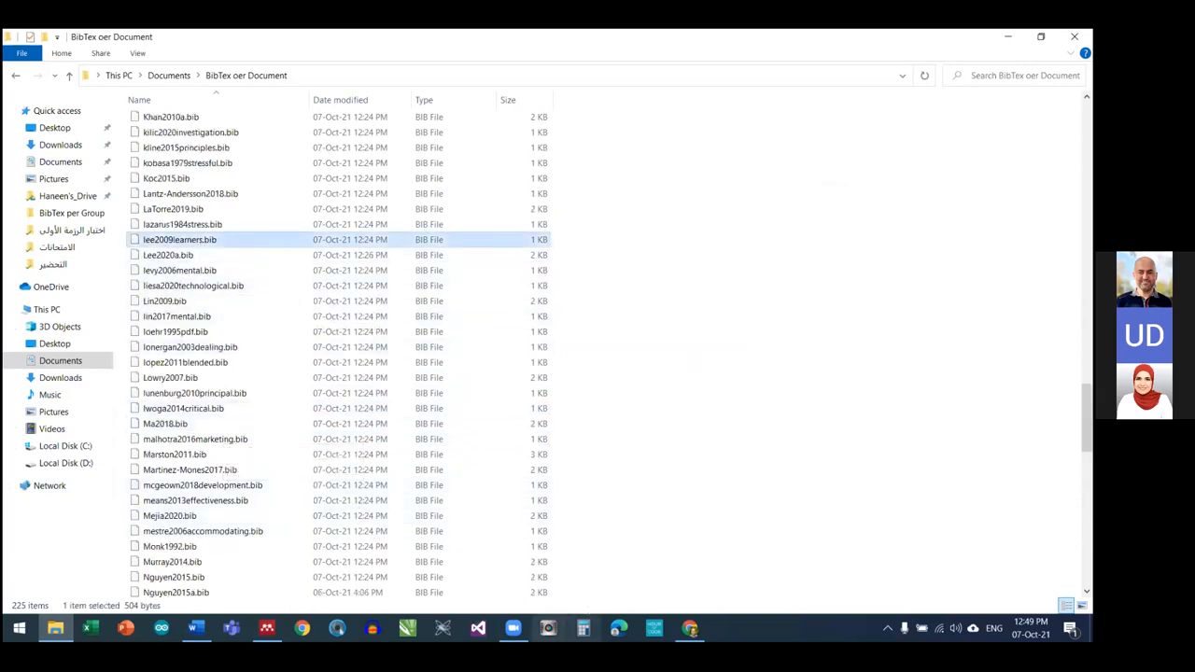
pyautogui.moveTo(690, 627)
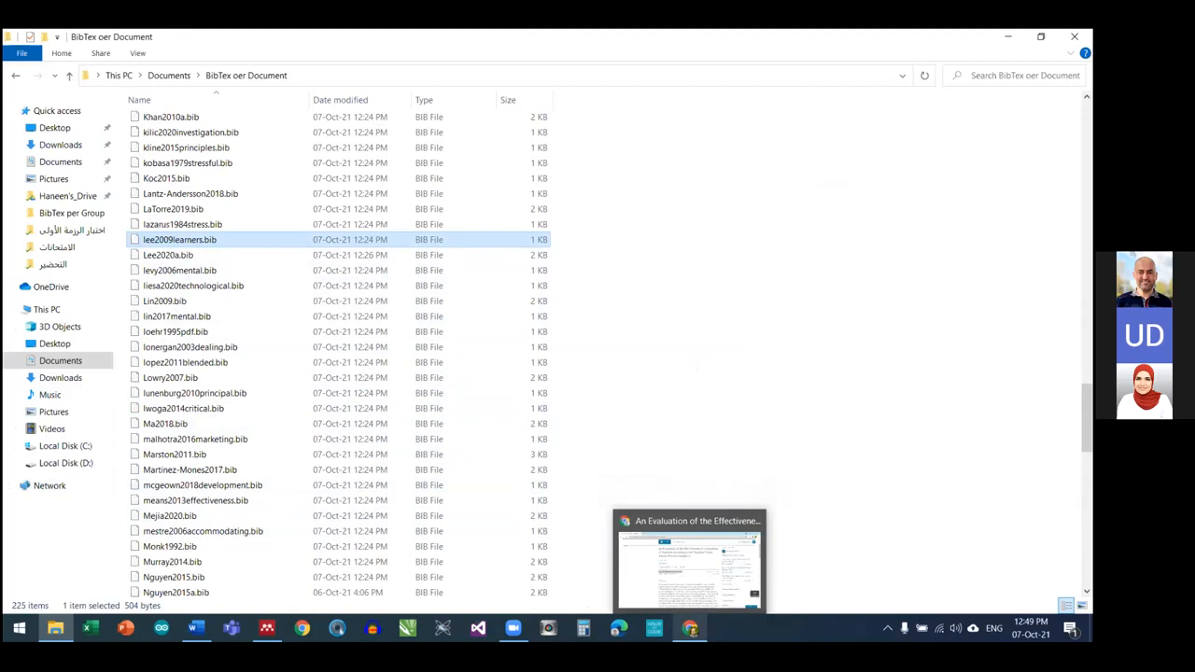
# Switch to Mendeley Desktop and, in the File Organizer options, replace Author with Year in the subfolder path
pyautogui.click(268, 630)
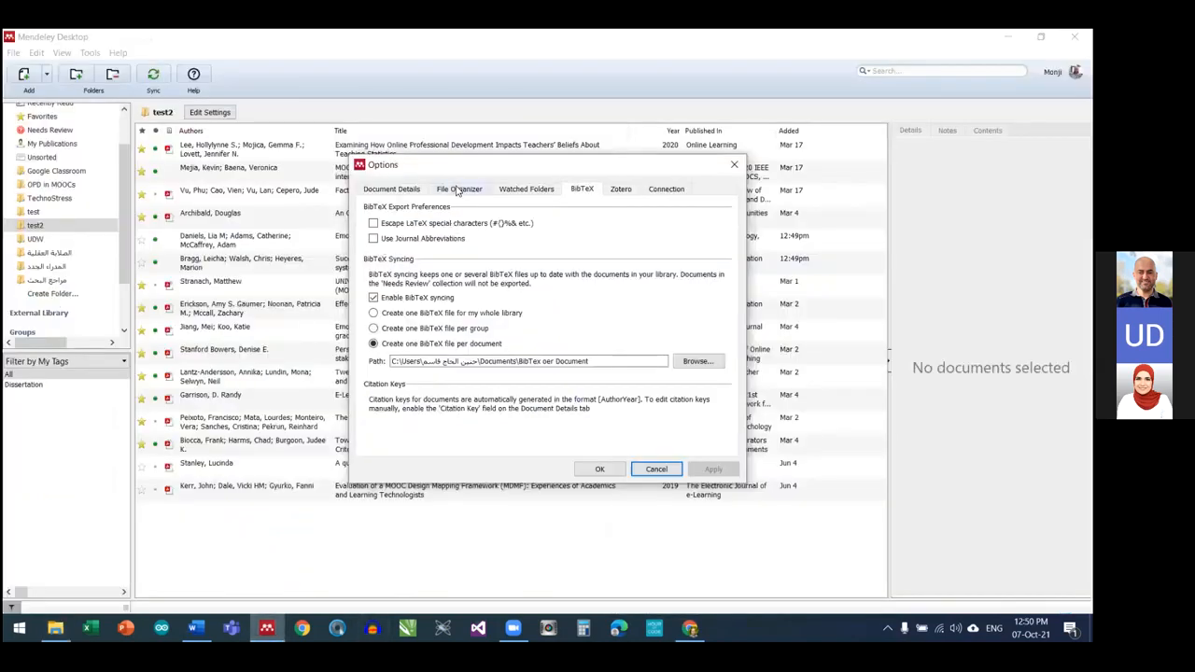
pyautogui.click(457, 190)
pyautogui.moveTo(469, 165); pyautogui.dragTo(401, 143)
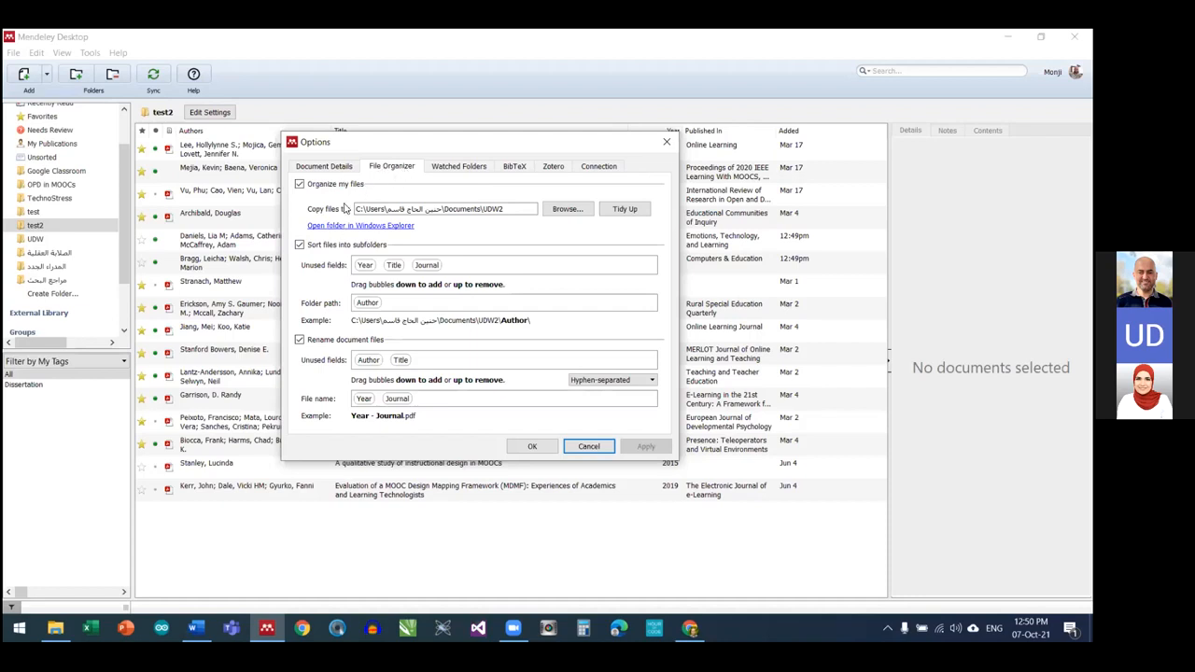
pyautogui.click(501, 209)
pyautogui.moveTo(369, 303); pyautogui.dragTo(462, 266)
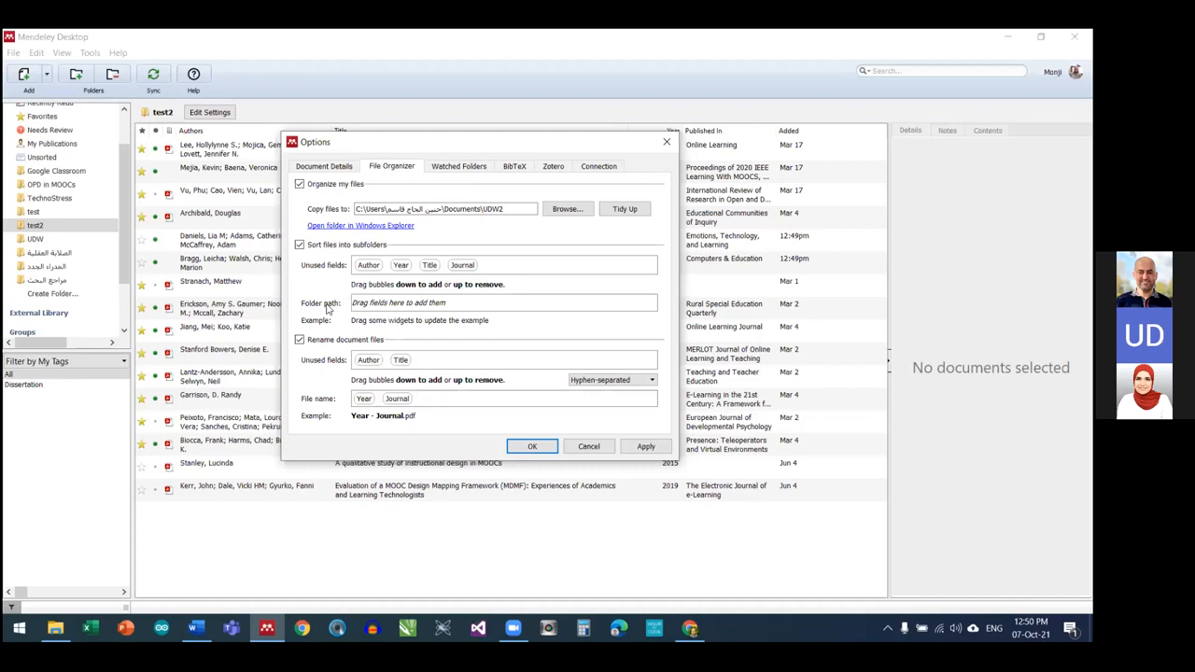
pyautogui.moveTo(400, 267); pyautogui.dragTo(381, 306)
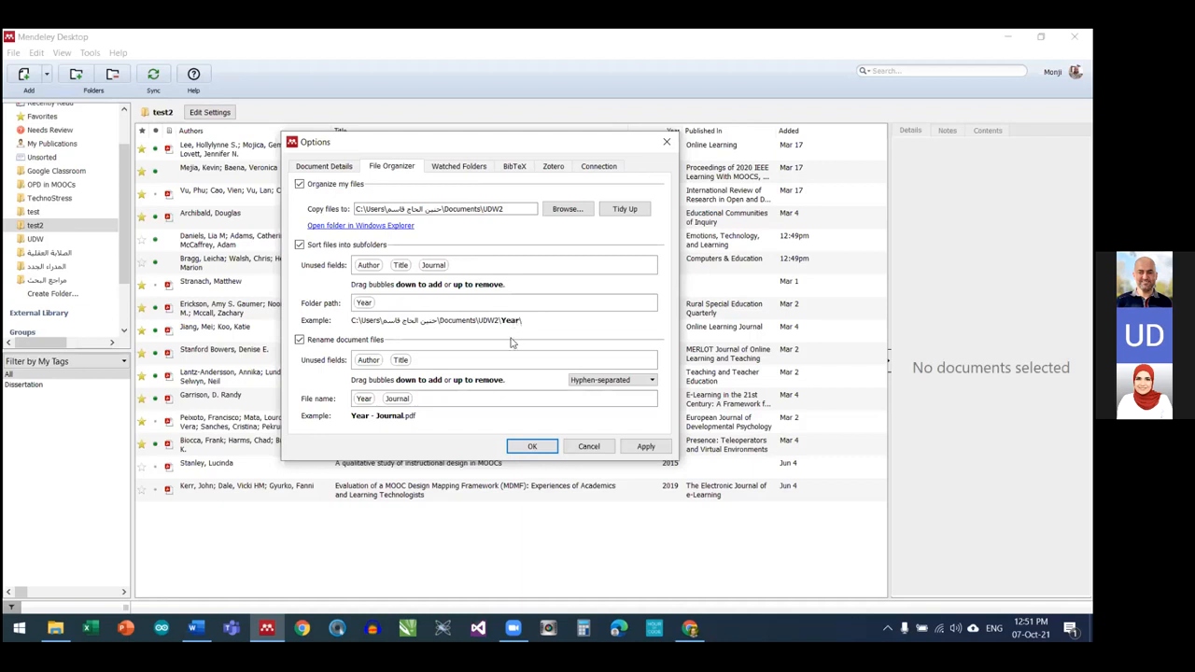
# Switch to File Explorer and examine the PDFs in the 2014 folder of "My References by YEAR" in Documents
pyautogui.click(55, 628)
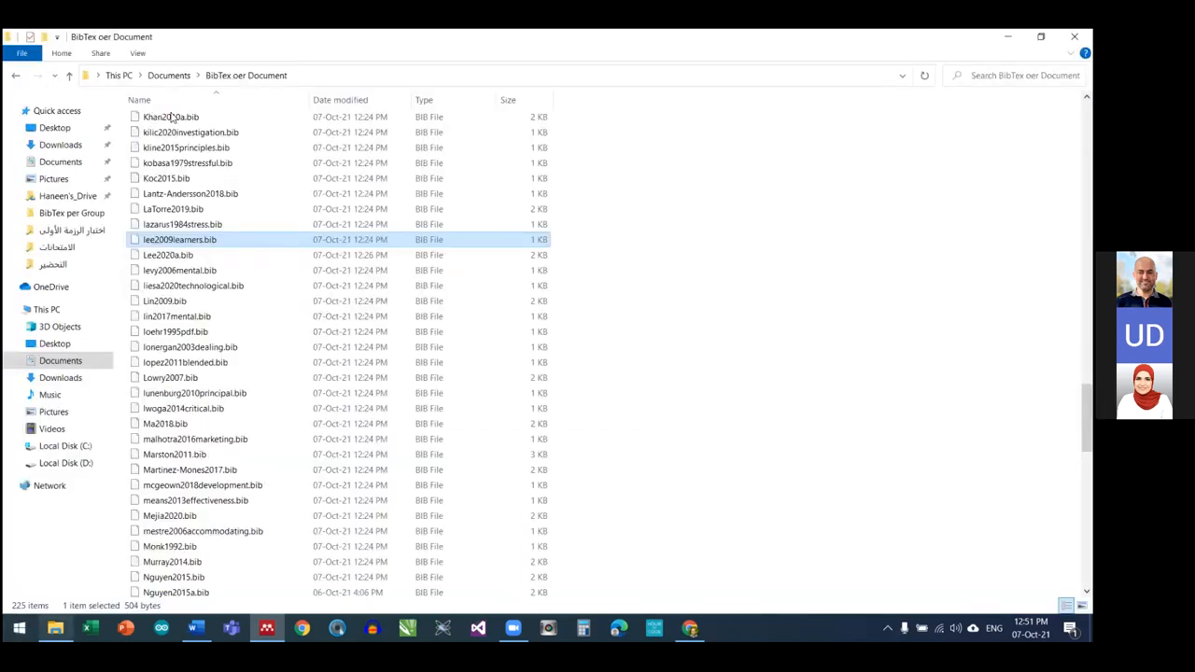
pyautogui.click(169, 75)
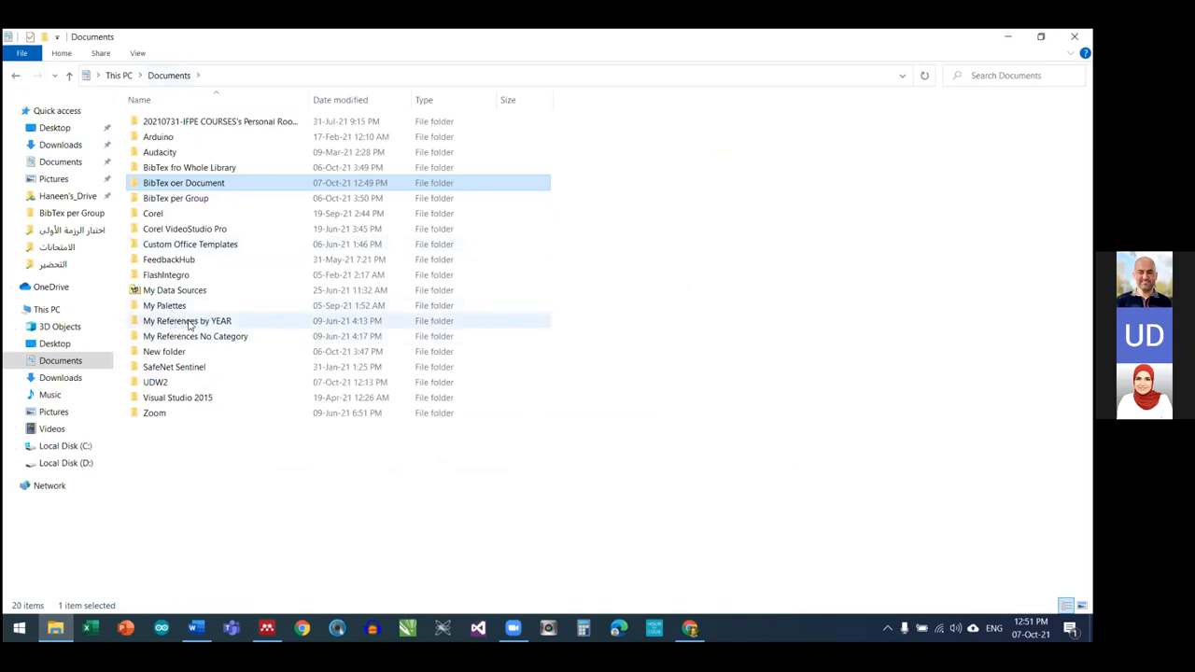
pyautogui.doubleClick(189, 322)
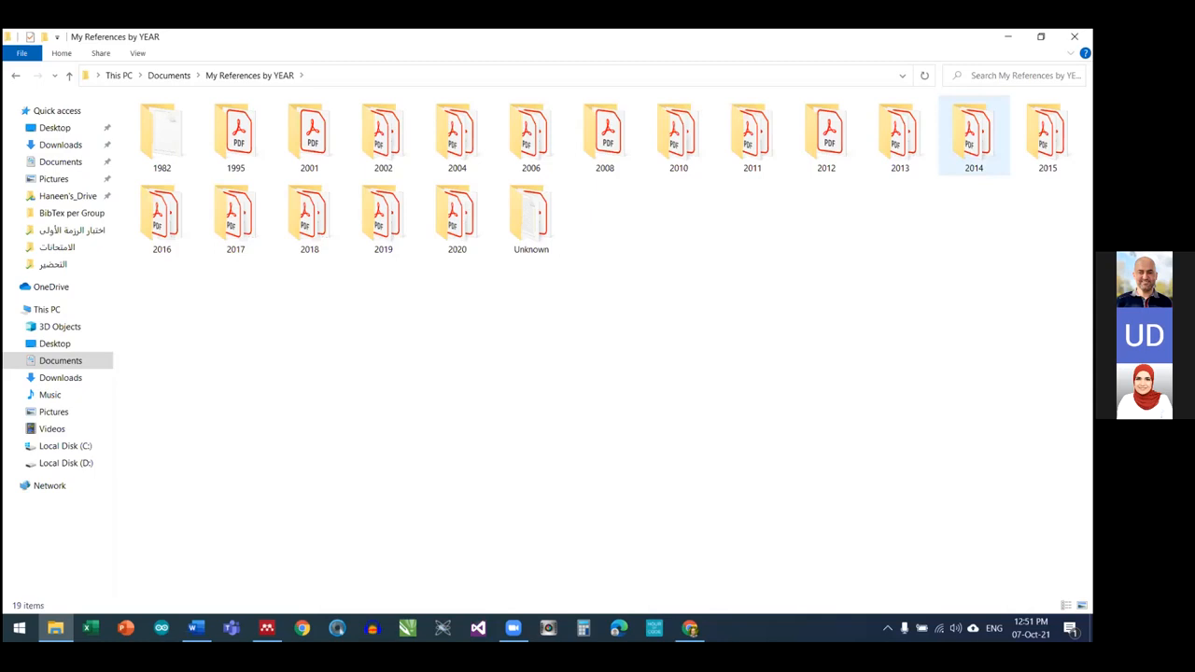
pyautogui.doubleClick(974, 136)
pyautogui.moveTo(274, 284); pyautogui.dragTo(255, 144)
pyautogui.moveTo(230, 256); pyautogui.dragTo(220, 107)
pyautogui.moveTo(220, 277); pyautogui.dragTo(218, 101)
pyautogui.moveTo(229, 267); pyautogui.dragTo(230, 99)
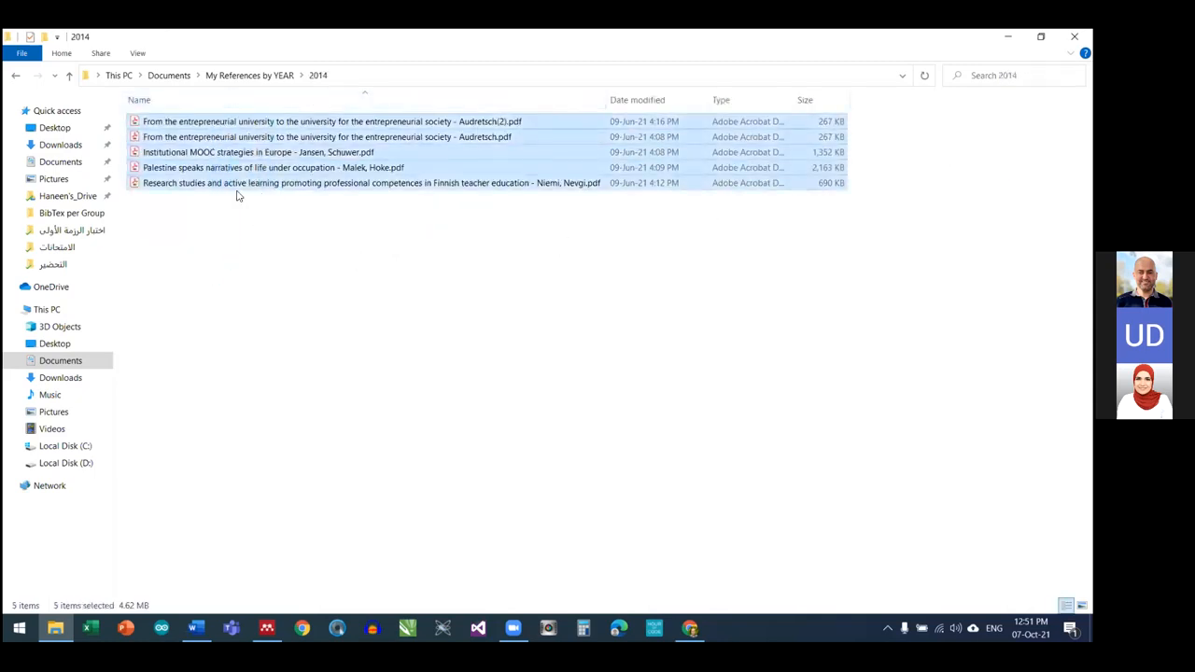
# Examine the PDFs in the 2020 and 2017 folders and return to "My References by YEAR"
pyautogui.click(249, 75)
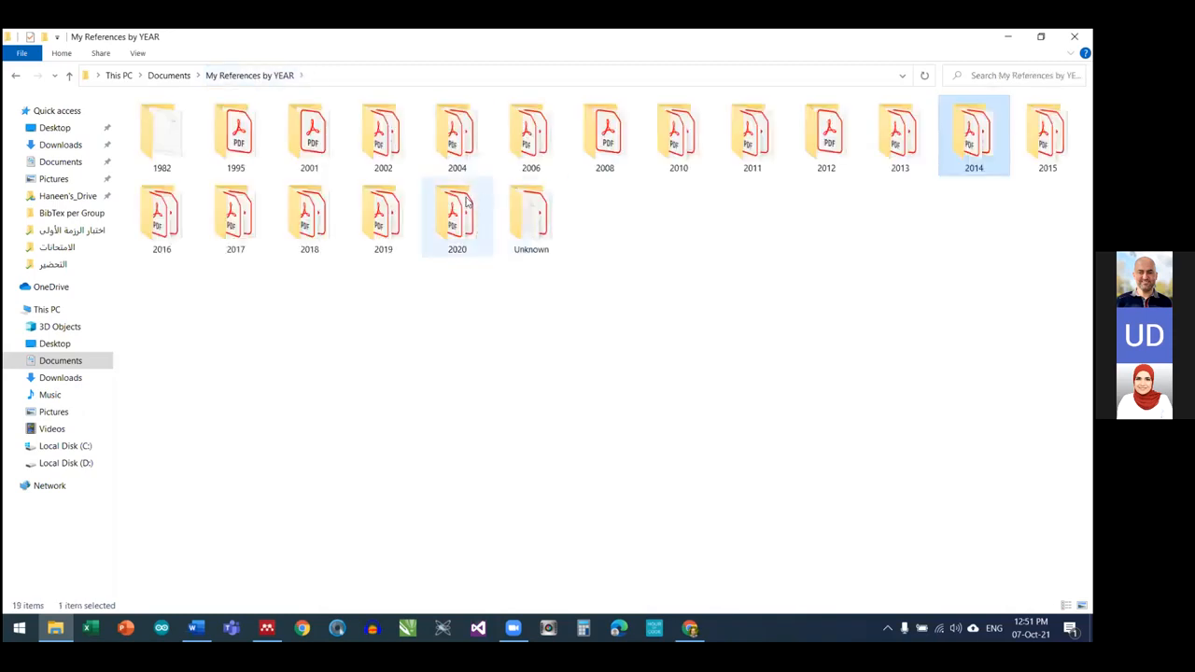
pyautogui.doubleClick(456, 217)
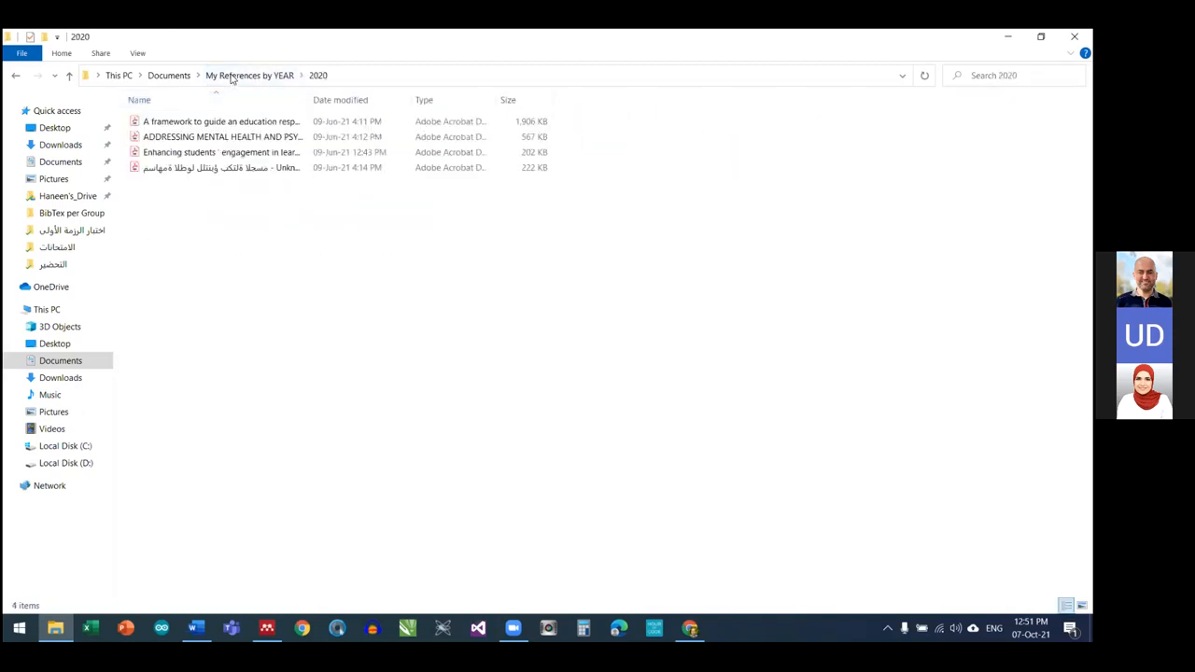
pyautogui.click(246, 75)
pyautogui.doubleClick(244, 215)
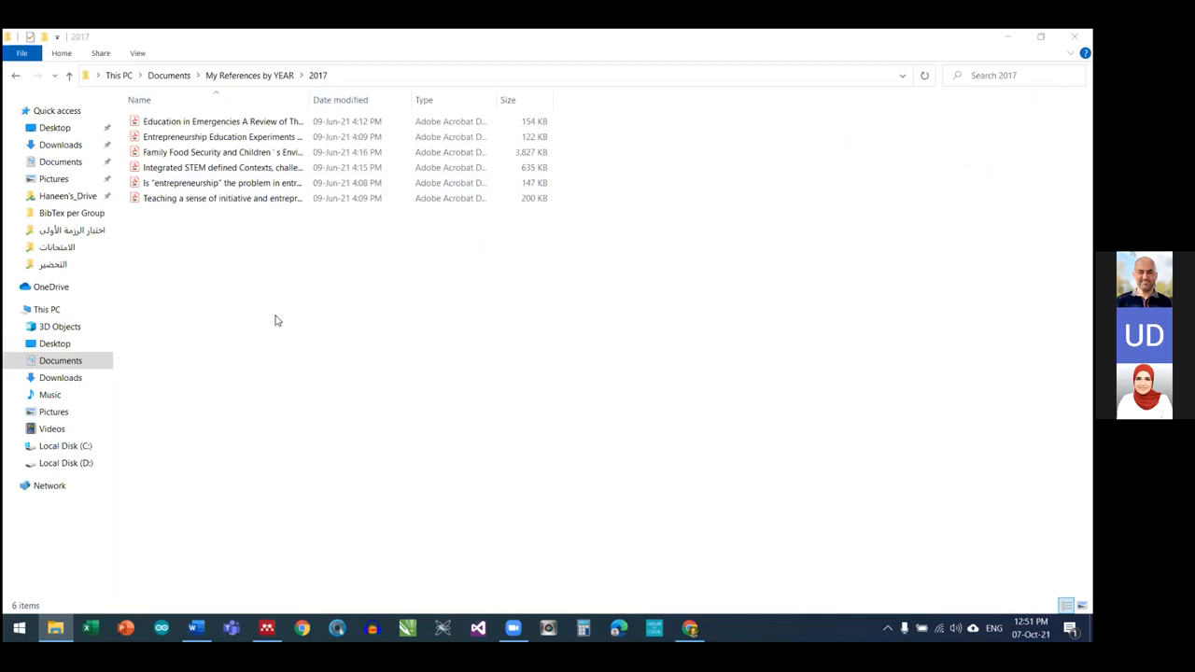
pyautogui.click(244, 282)
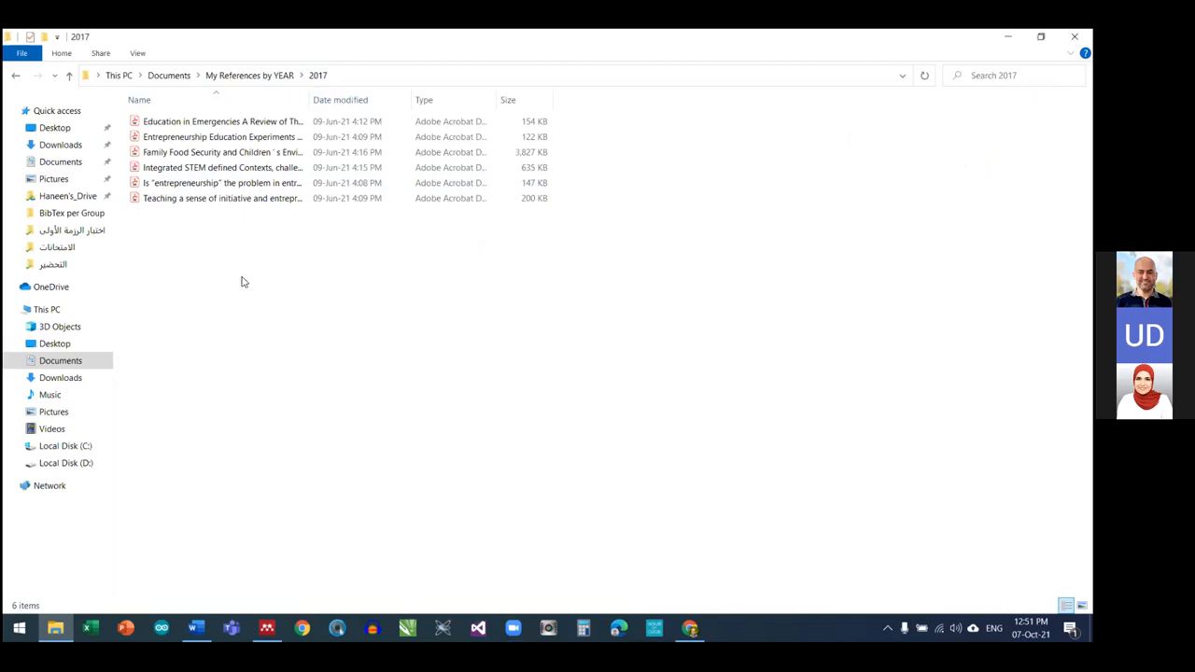
pyautogui.click(241, 75)
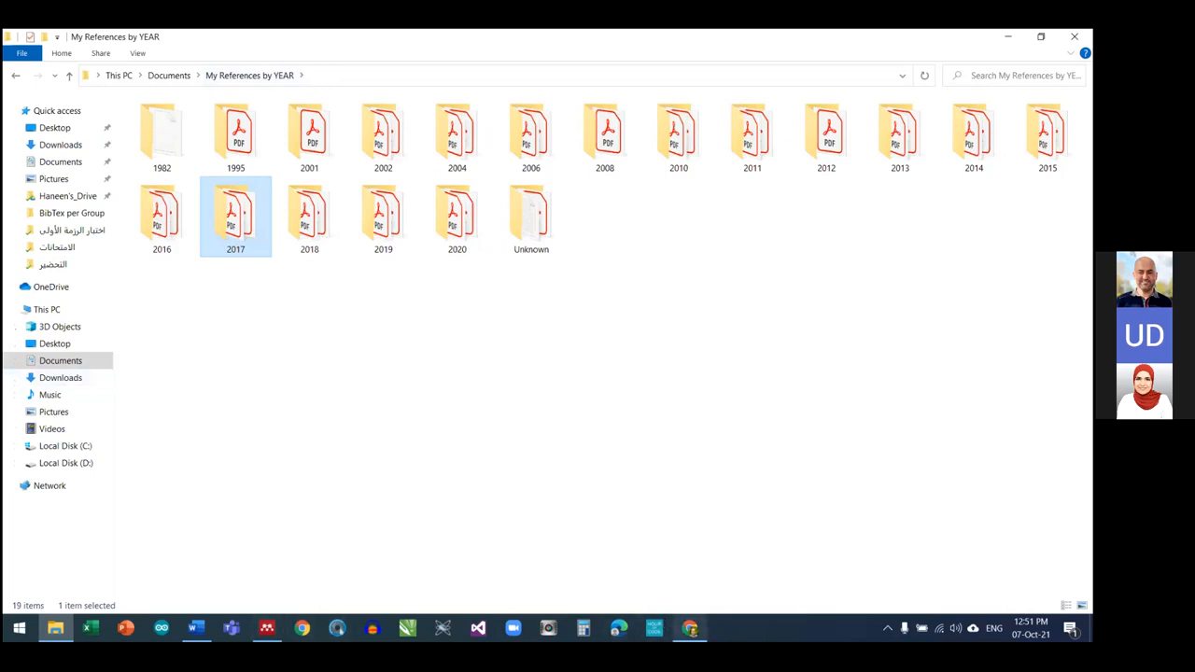
# Switch to Mendeley Desktop and close the Options dialog without saving the File Organizer change
pyautogui.click(267, 628)
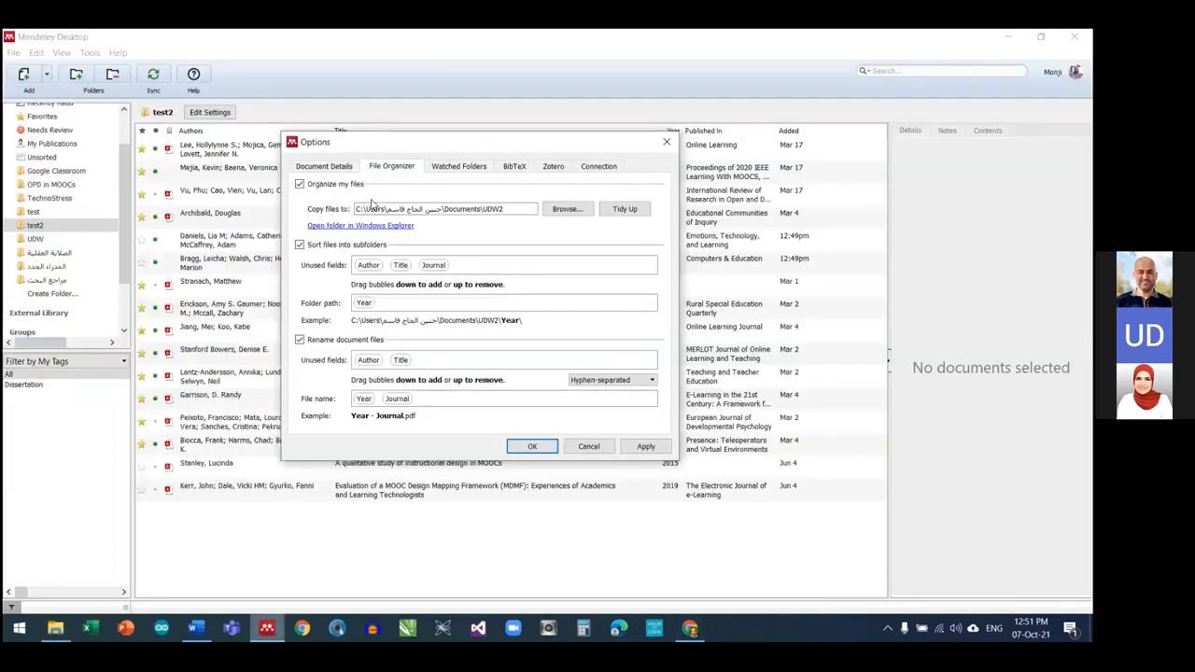
pyautogui.moveTo(387, 148); pyautogui.dragTo(379, 97)
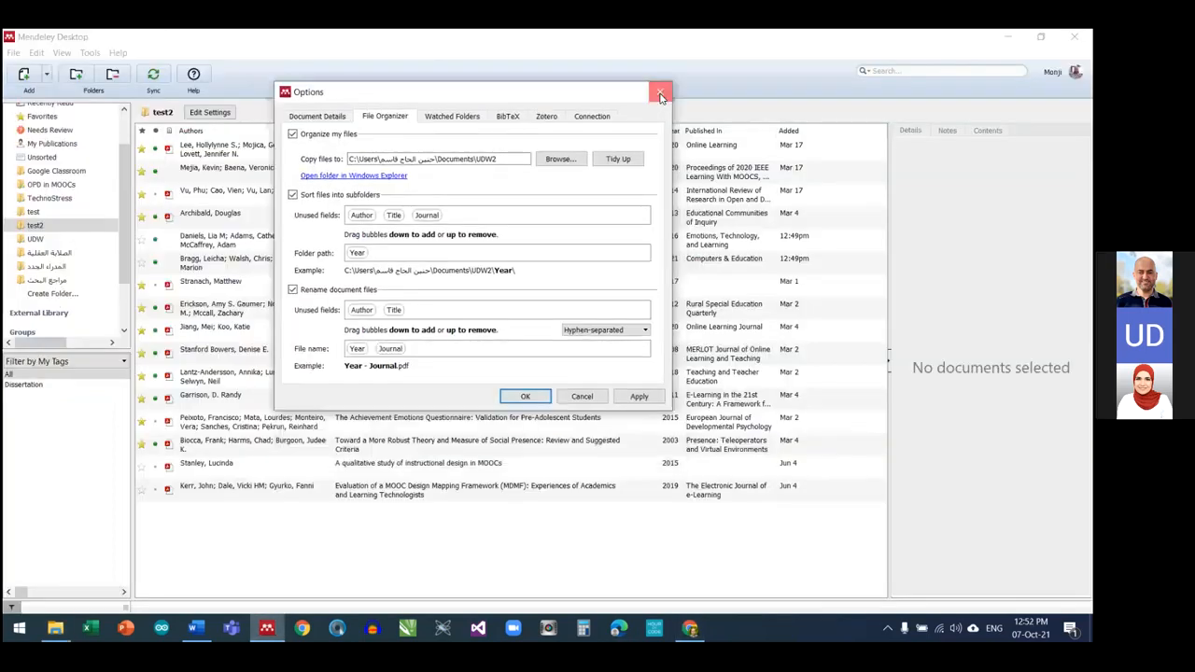
pyautogui.click(660, 95)
# Reopen the File Organizer options and create a folder named "UDW By Years" in Documents as the destination for copied files
pyautogui.click(89, 53)
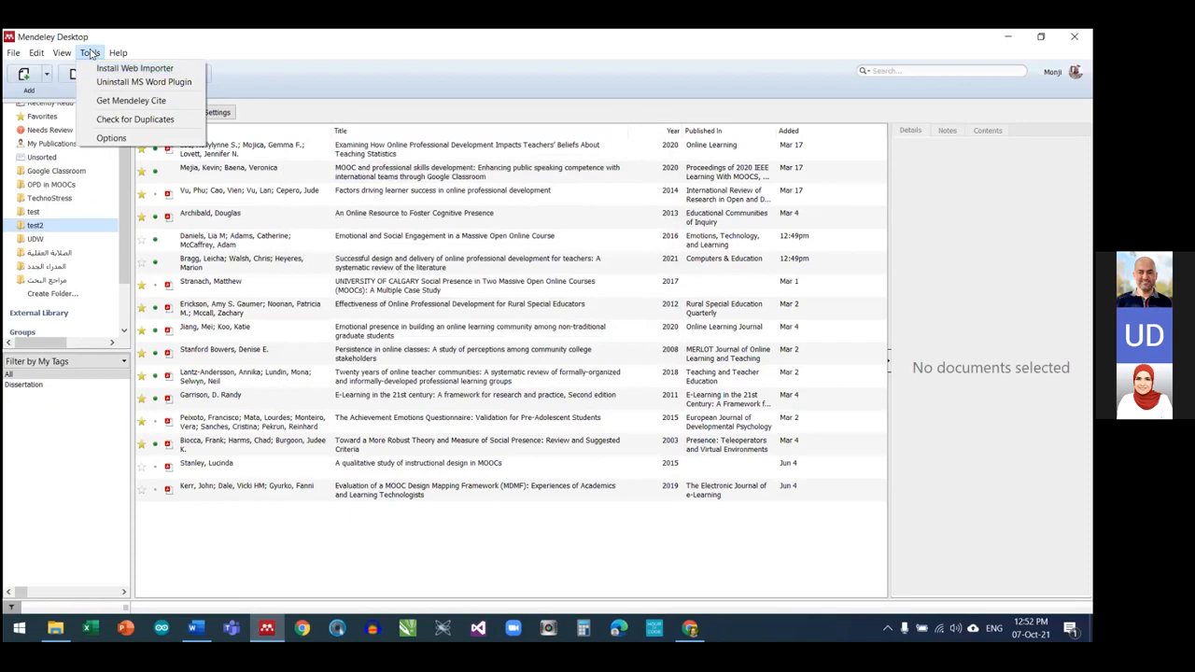
pyautogui.click(111, 138)
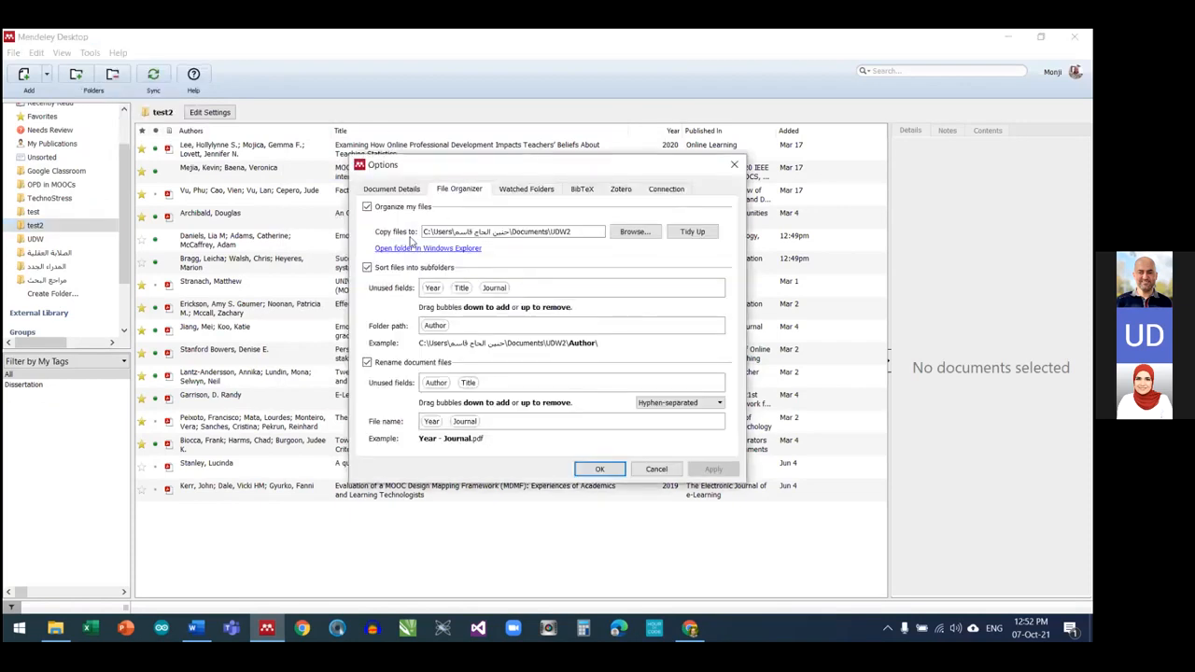
pyautogui.click(633, 232)
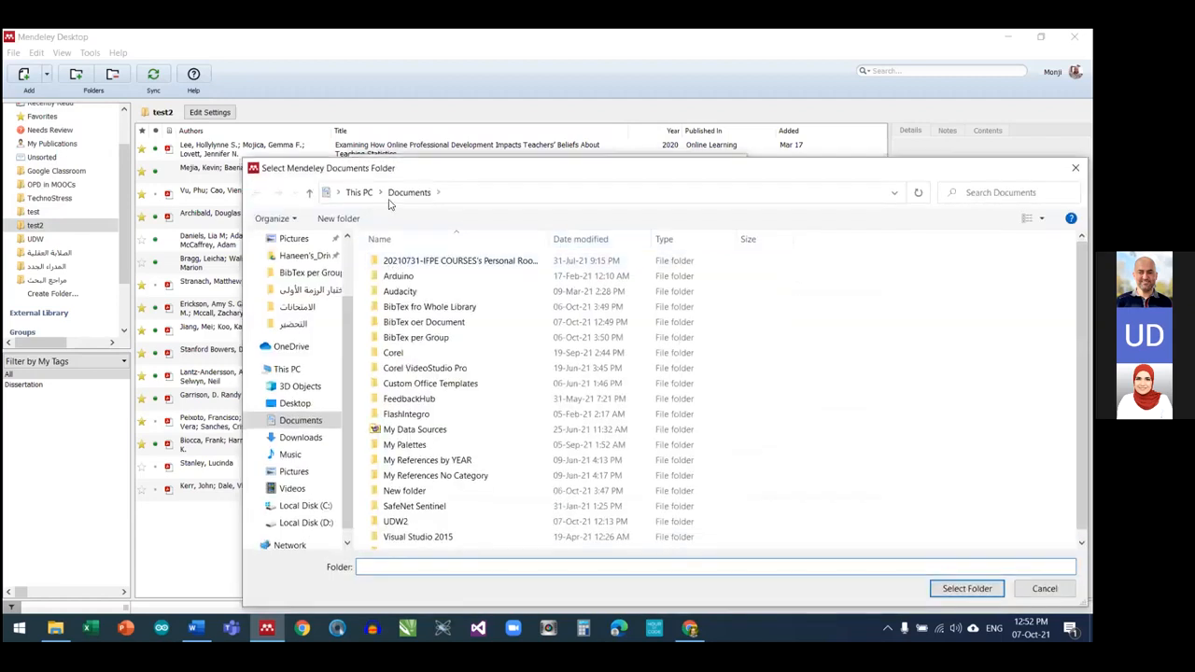
pyautogui.click(397, 196)
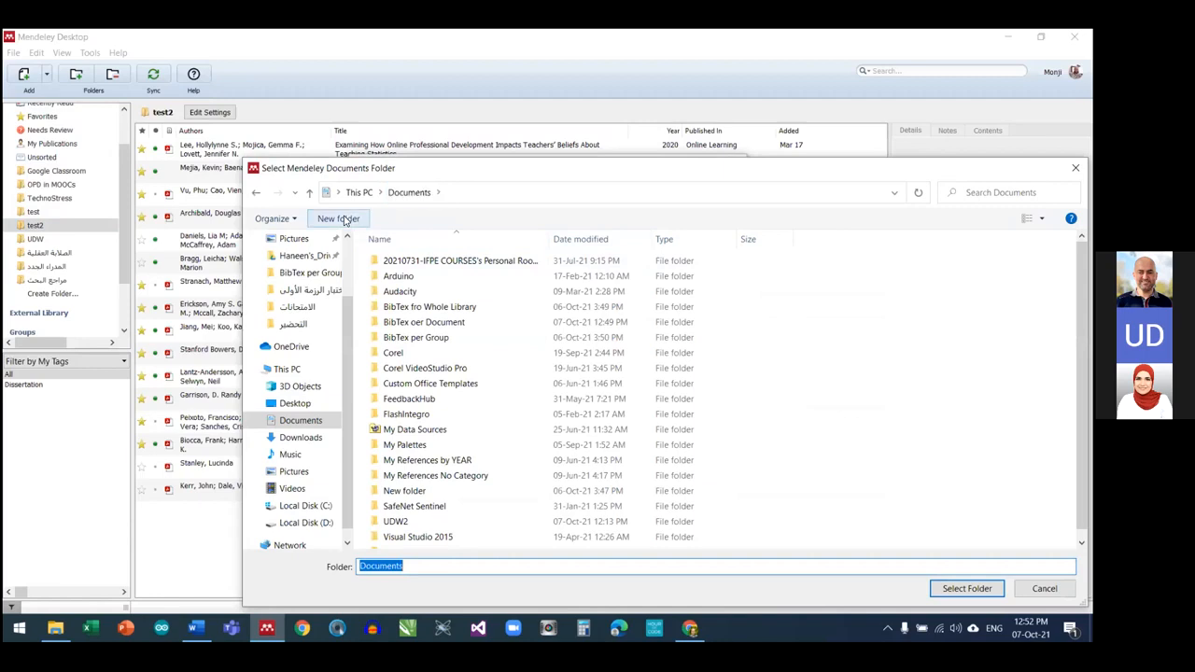
pyautogui.click(338, 219)
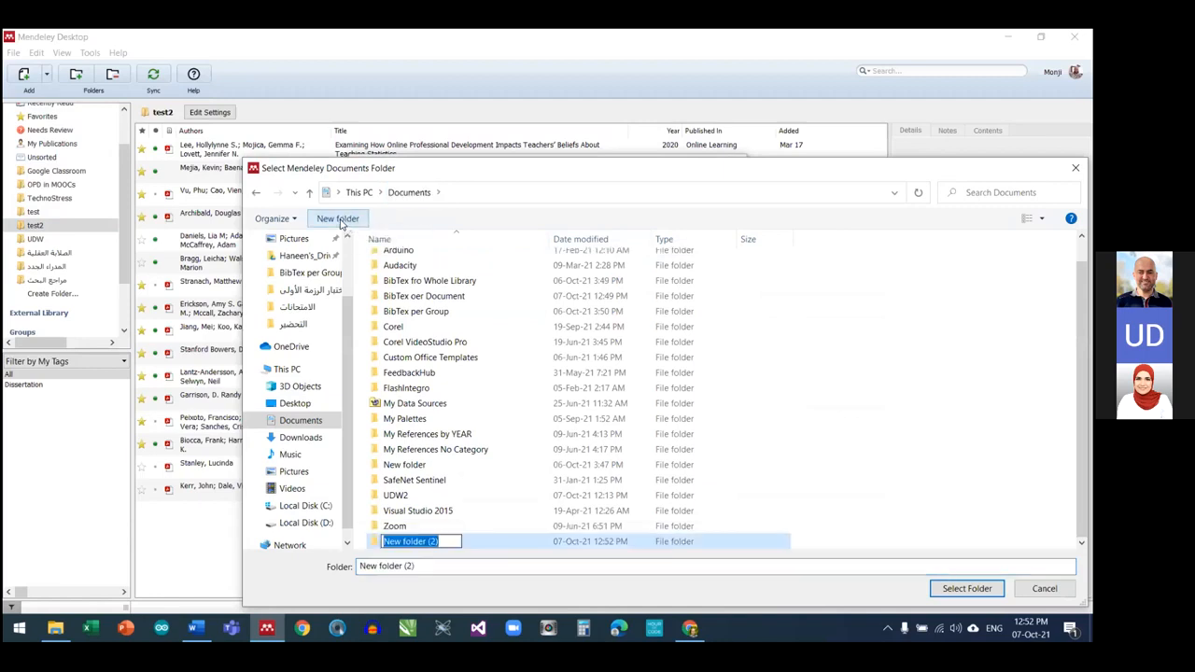
pyautogui.write('UD')
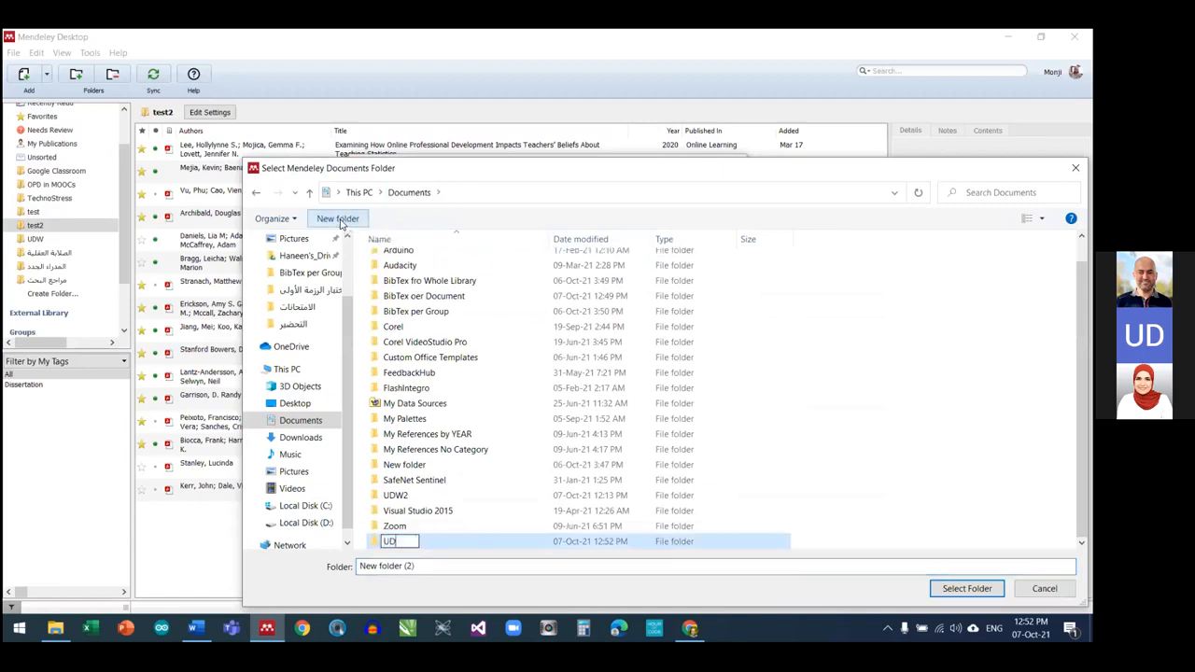
pyautogui.write('W By Years')
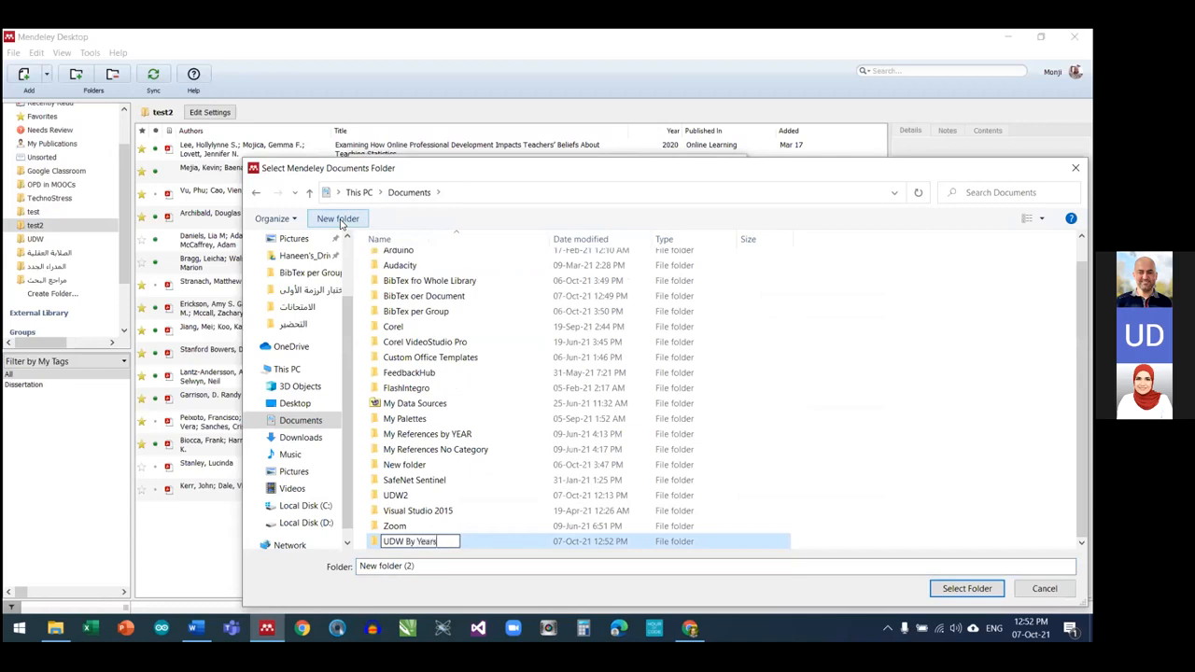
pyautogui.click(402, 532)
pyautogui.click(391, 542)
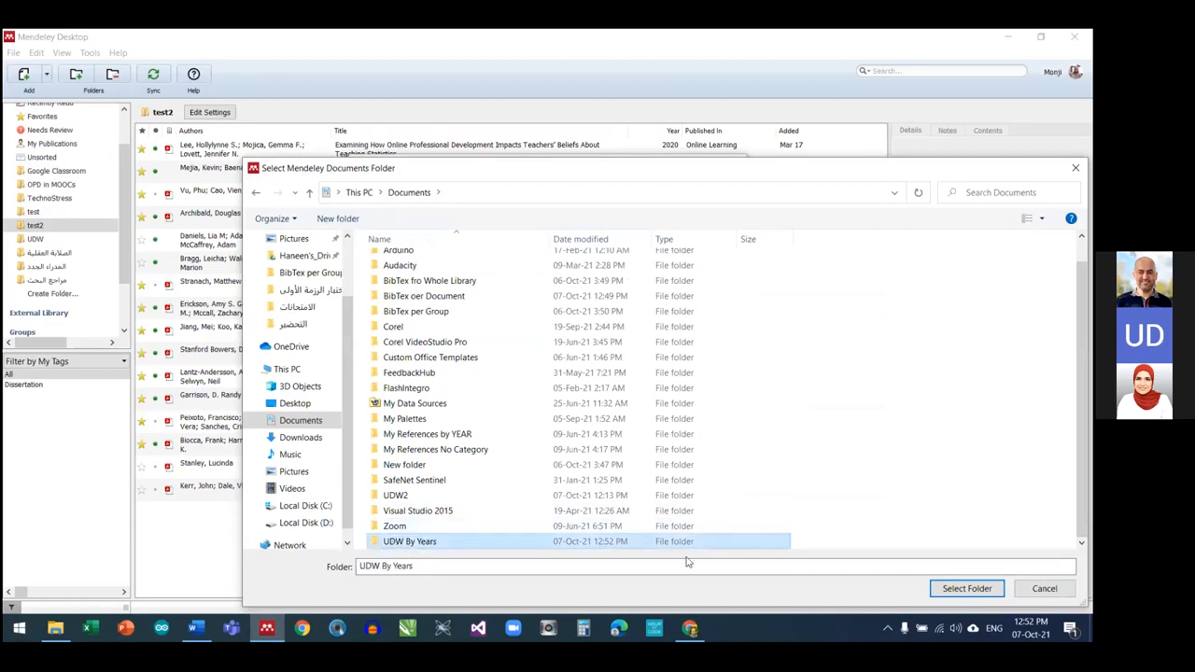
pyautogui.click(952, 592)
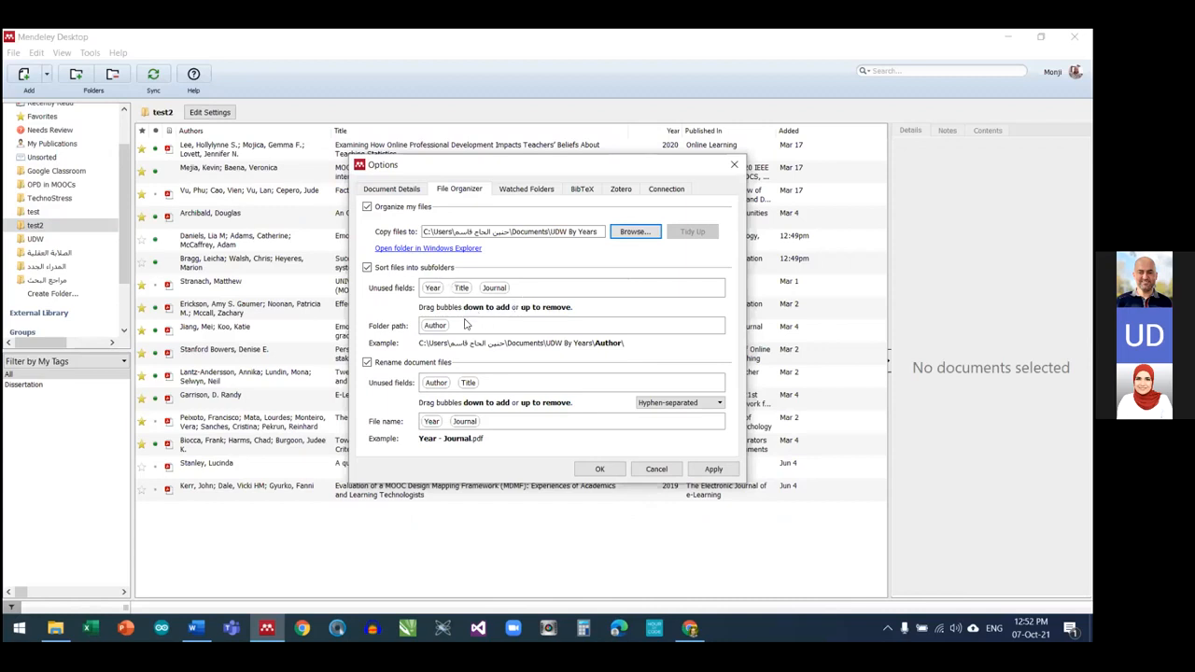
# Replace Author with Year in the subfolder path, trying Title as an additional level and removing it again
pyautogui.moveTo(433, 328)
pyautogui.mouseDown()
pyautogui.moveTo(520, 314)
pyautogui.moveTo(544, 297)
pyautogui.moveTo(469, 295)
pyautogui.moveTo(462, 323)
pyautogui.moveTo(435, 327)
pyautogui.mouseUp()
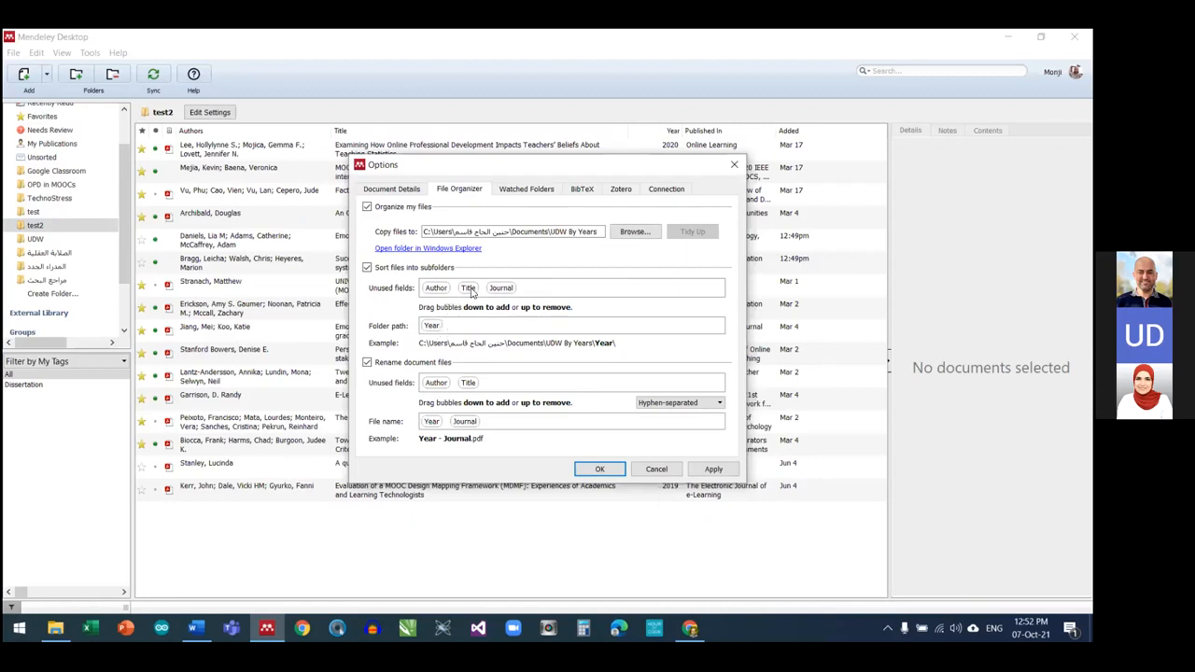
pyautogui.moveTo(468, 289); pyautogui.dragTo(466, 327)
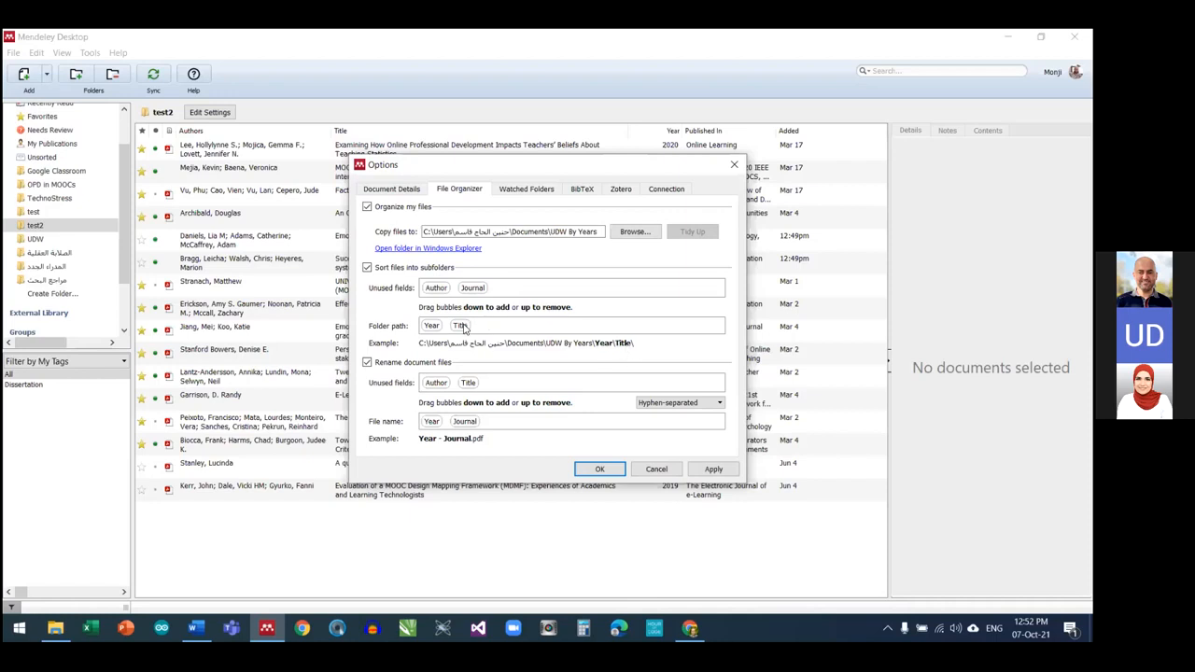
pyautogui.moveTo(464, 328); pyautogui.dragTo(512, 297)
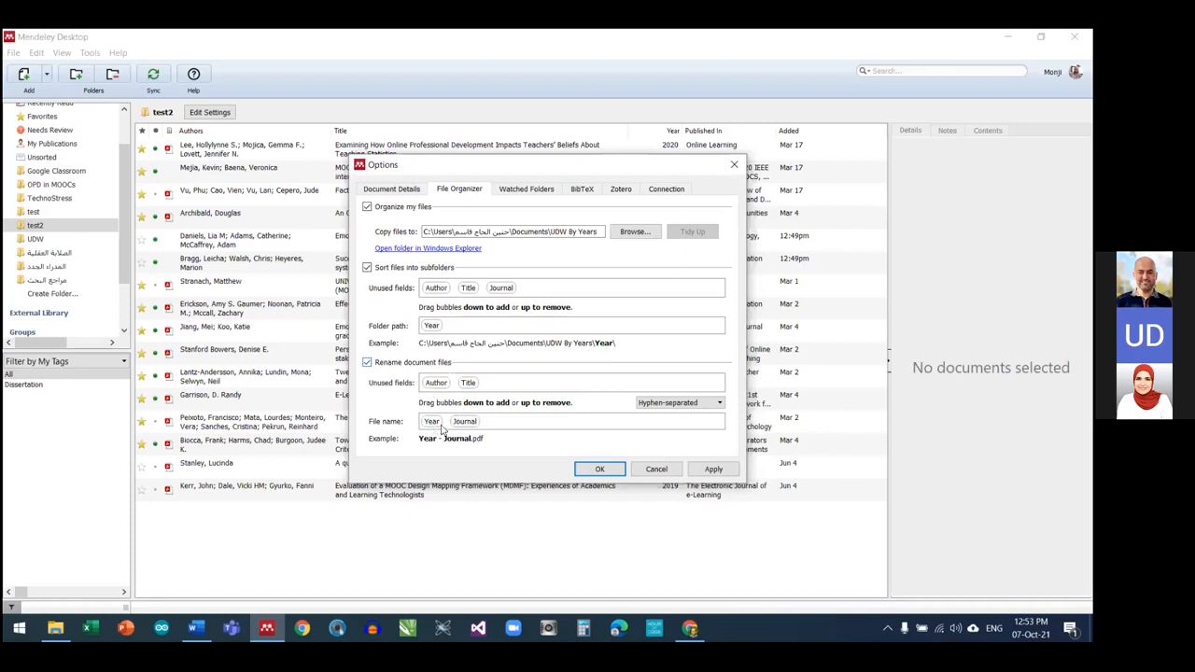
# Keep the renamed files hyphen-separated and replace Year with Author in the file name, giving the pattern Author - Journal
pyautogui.click(682, 405)
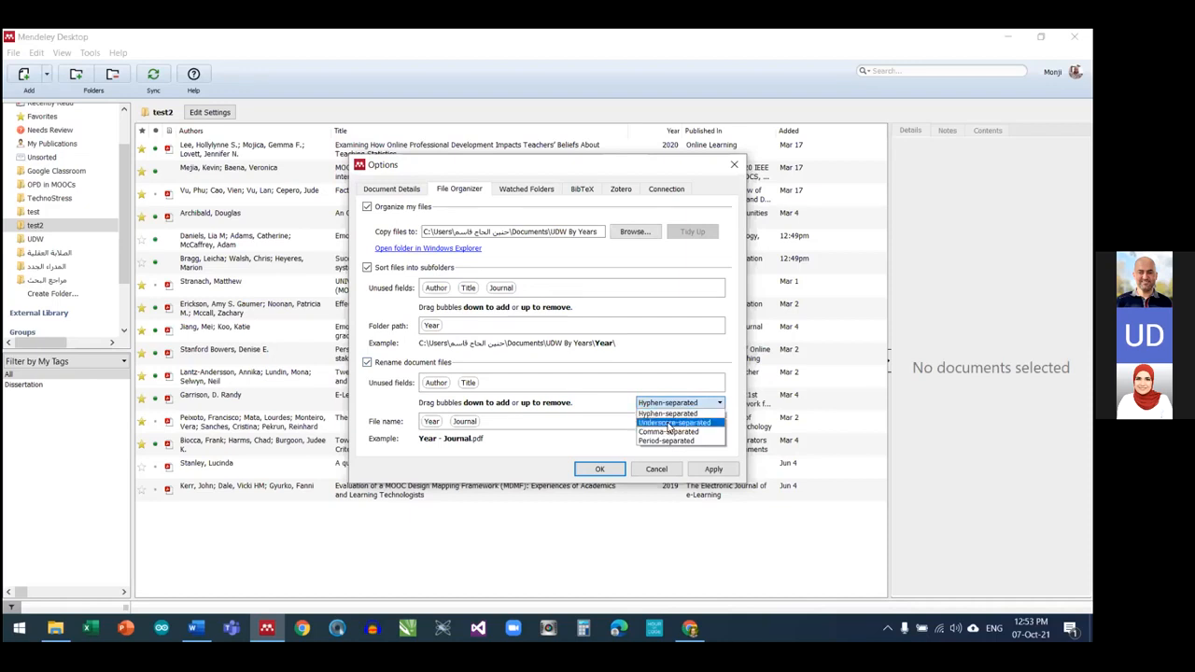
pyautogui.click(664, 413)
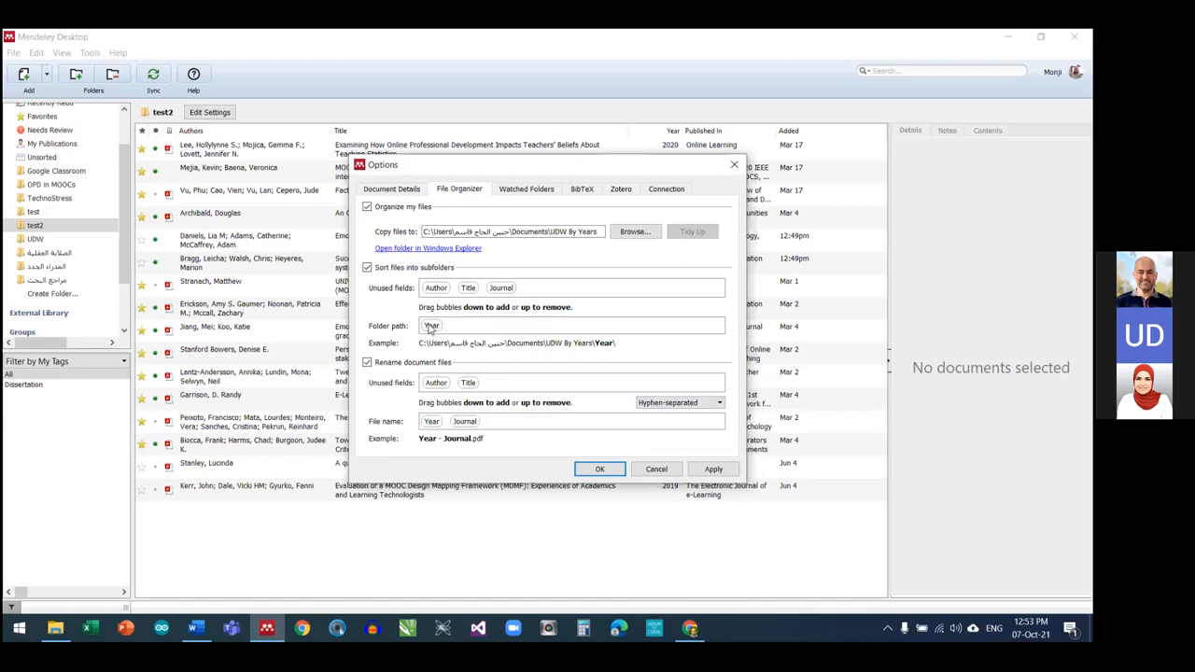
pyautogui.moveTo(433, 424); pyautogui.dragTo(490, 390)
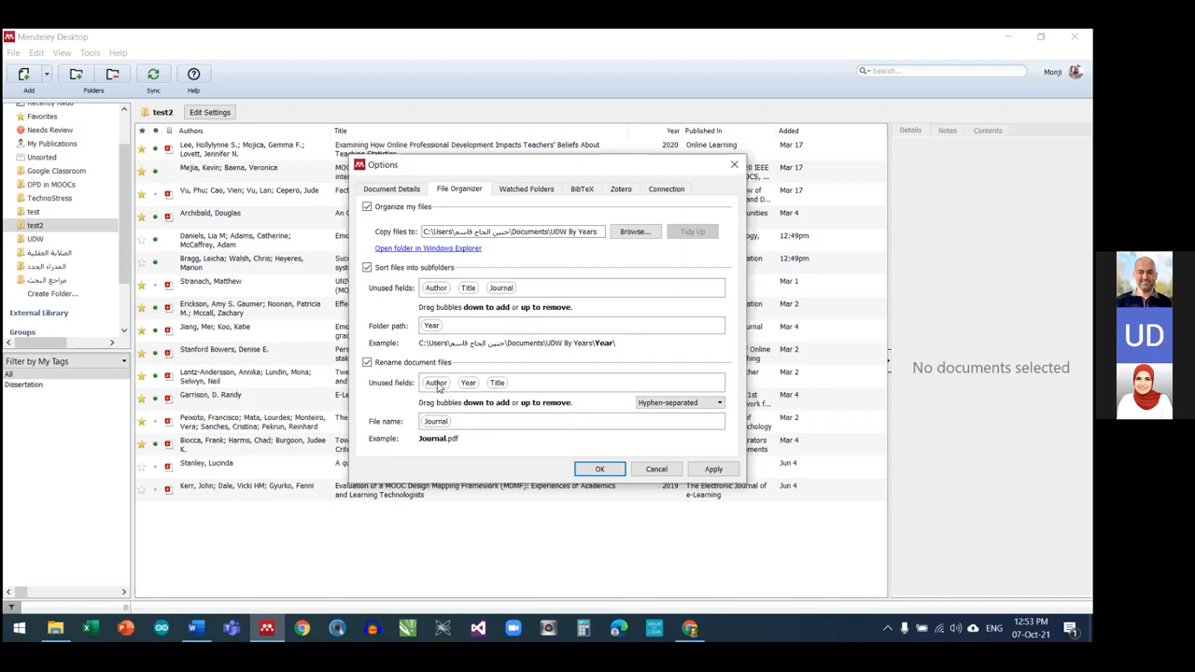
pyautogui.moveTo(436, 384); pyautogui.dragTo(474, 424)
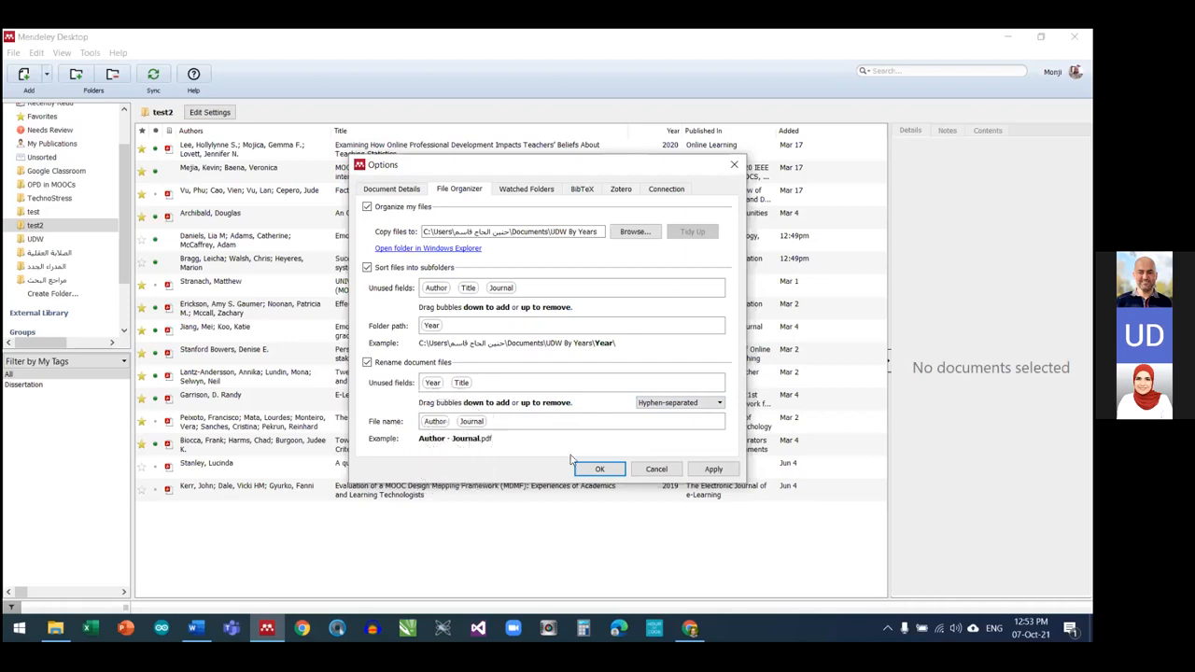
# Save the File Organizer settings, then switch to File Explorer and open the "UDW By Years" folder in Documents
pyautogui.click(598, 469)
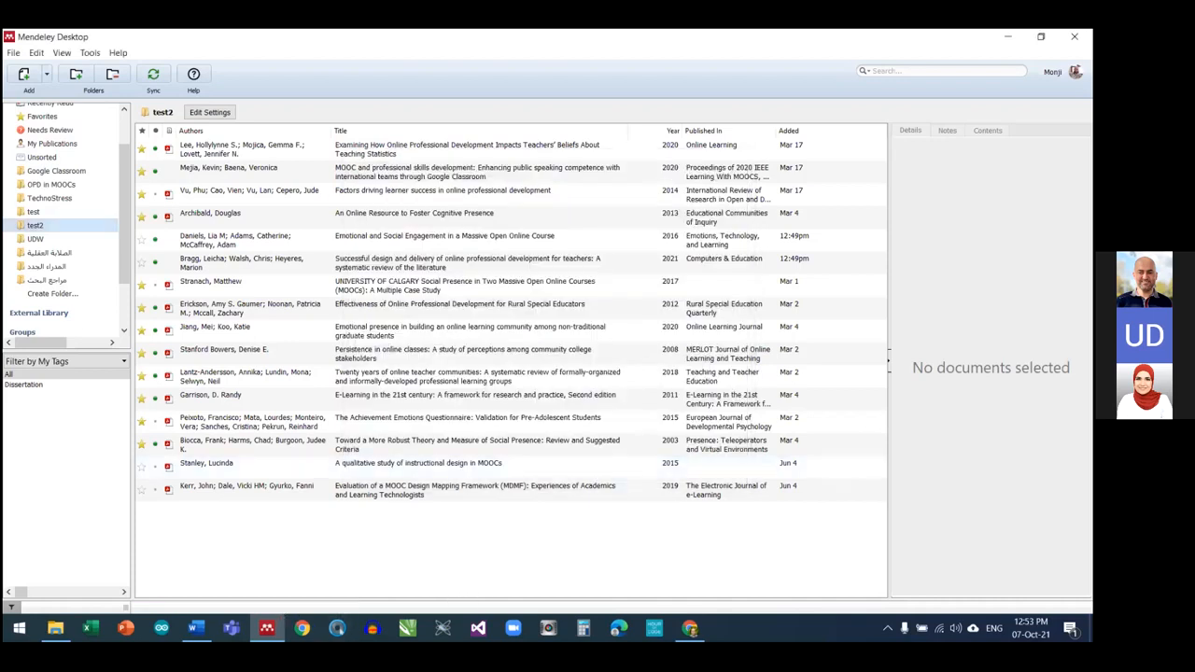
pyautogui.click(55, 627)
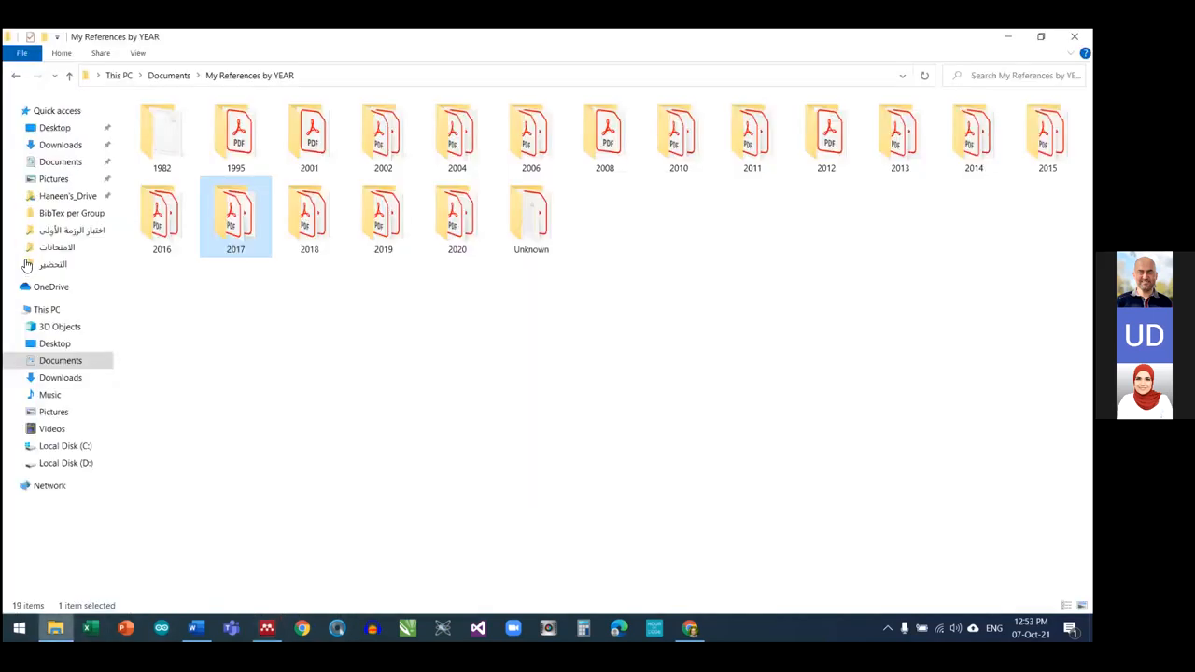
pyautogui.click(58, 163)
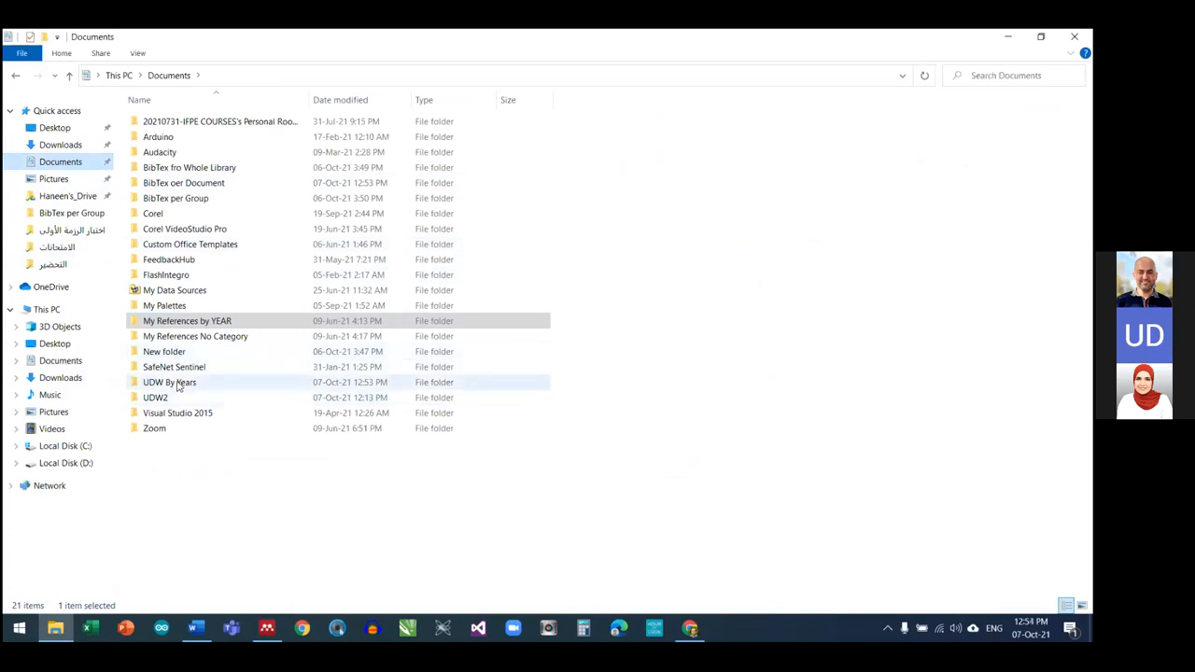
pyautogui.click(177, 385)
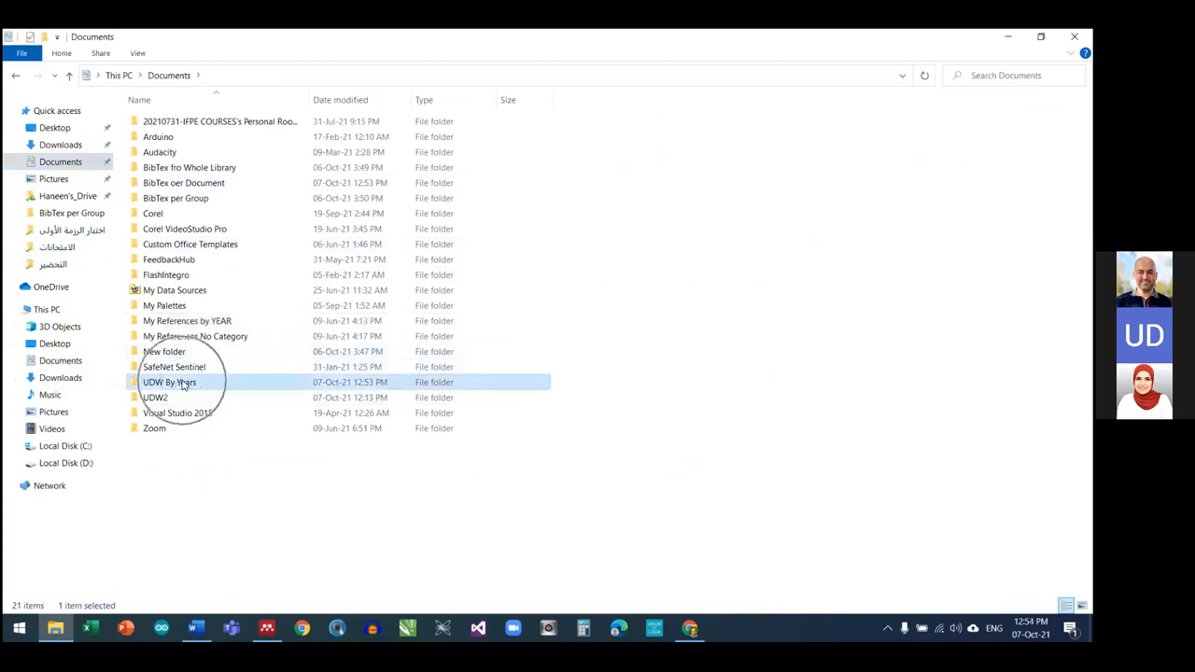
pyautogui.doubleClick(177, 383)
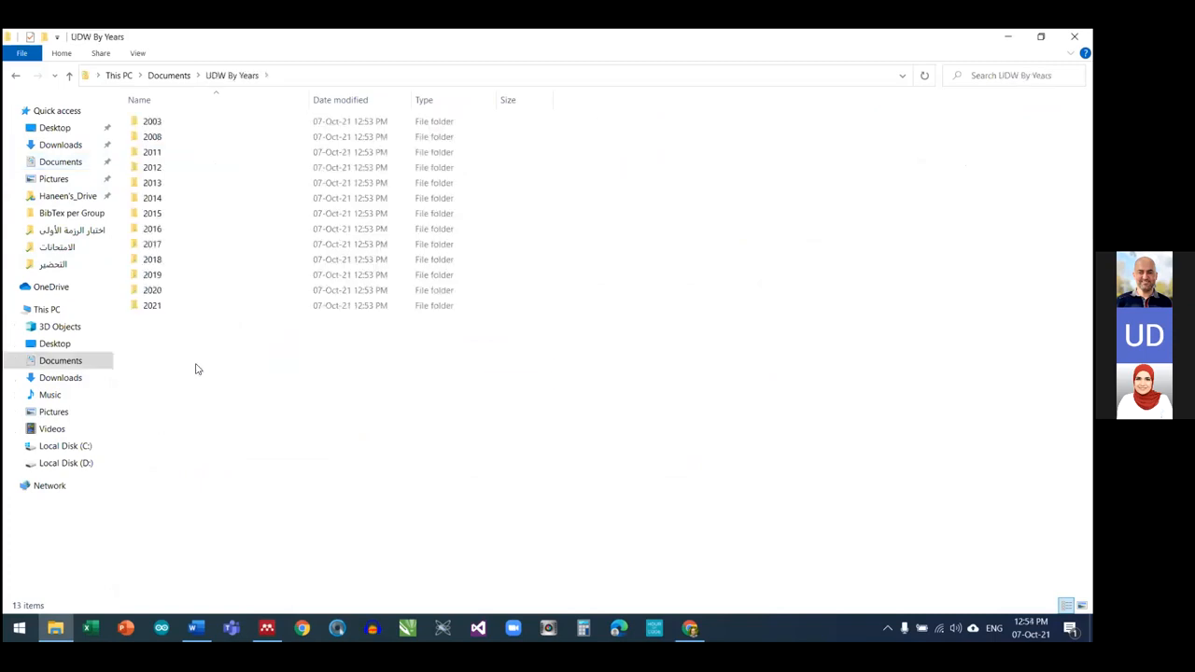
# Look over the year subfolders, then open the 2014 folder and widen the name column to examine its PDF's file name
pyautogui.moveTo(174, 371); pyautogui.dragTo(194, 105)
pyautogui.moveTo(193, 406); pyautogui.dragTo(197, 58)
pyautogui.click(210, 366)
pyautogui.hotkey('ctrl', 'a')
pyautogui.moveTo(217, 373); pyautogui.dragTo(231, 97)
pyautogui.click(189, 354)
pyautogui.doubleClick(152, 198)
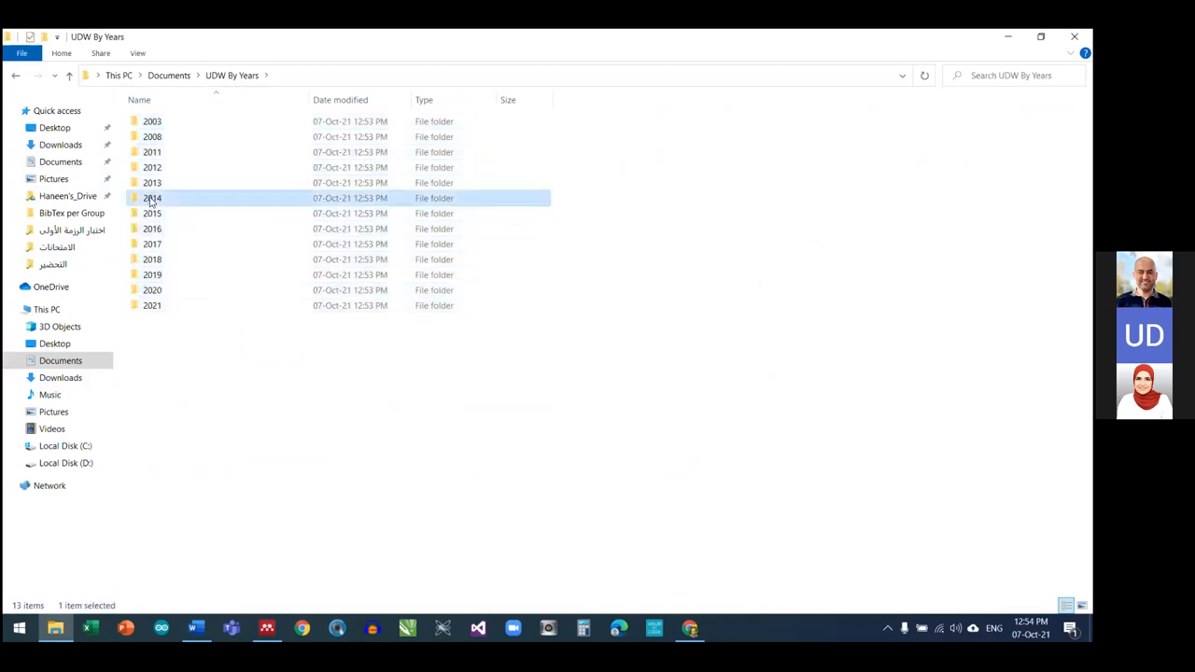
pyautogui.doubleClick(309, 100)
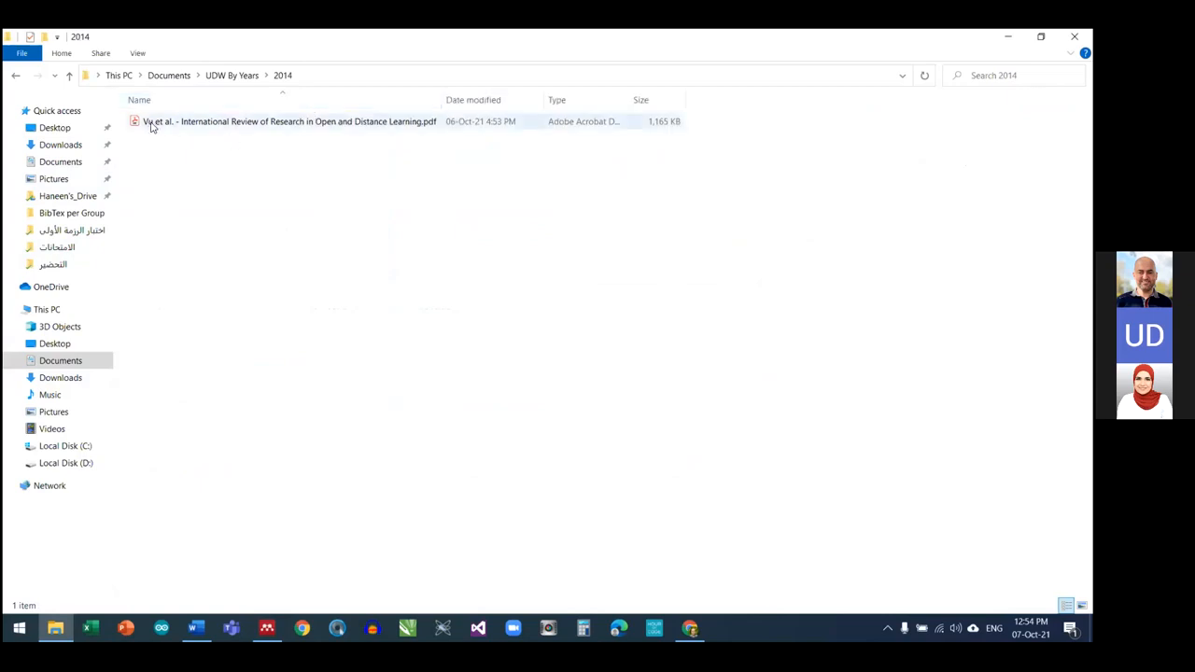
pyautogui.click(152, 126)
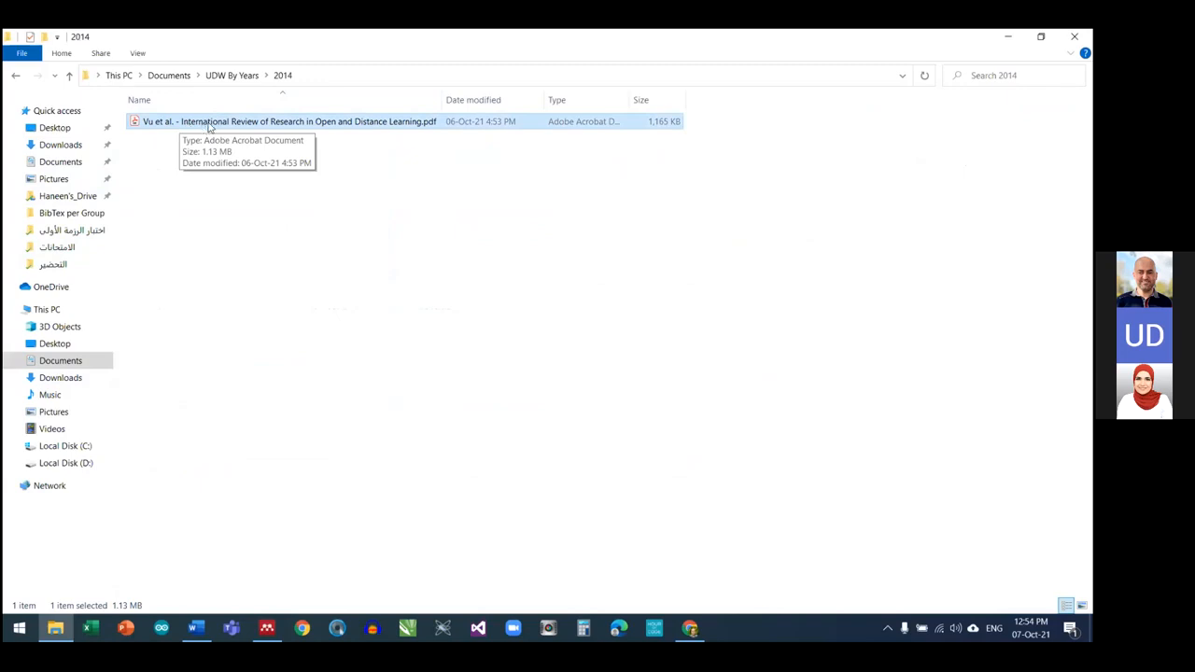
# Go back to "UDW By Years", open the 2020 folder and check the author and journal parts of its PDF names
pyautogui.click(225, 75)
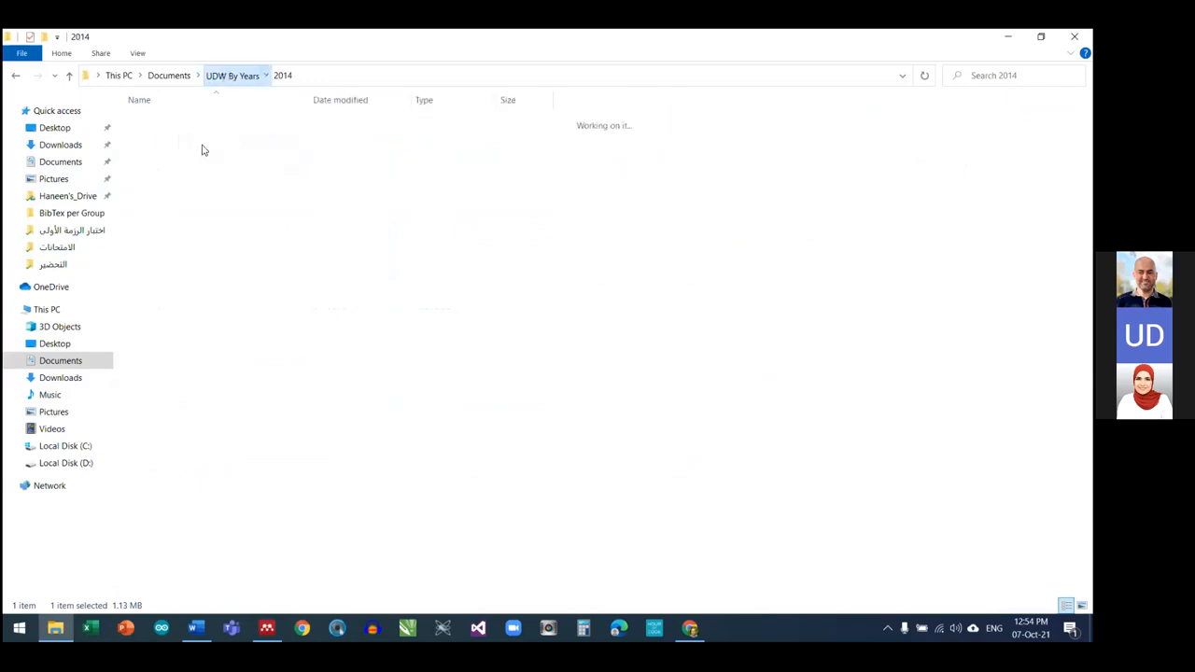
pyautogui.doubleClick(155, 292)
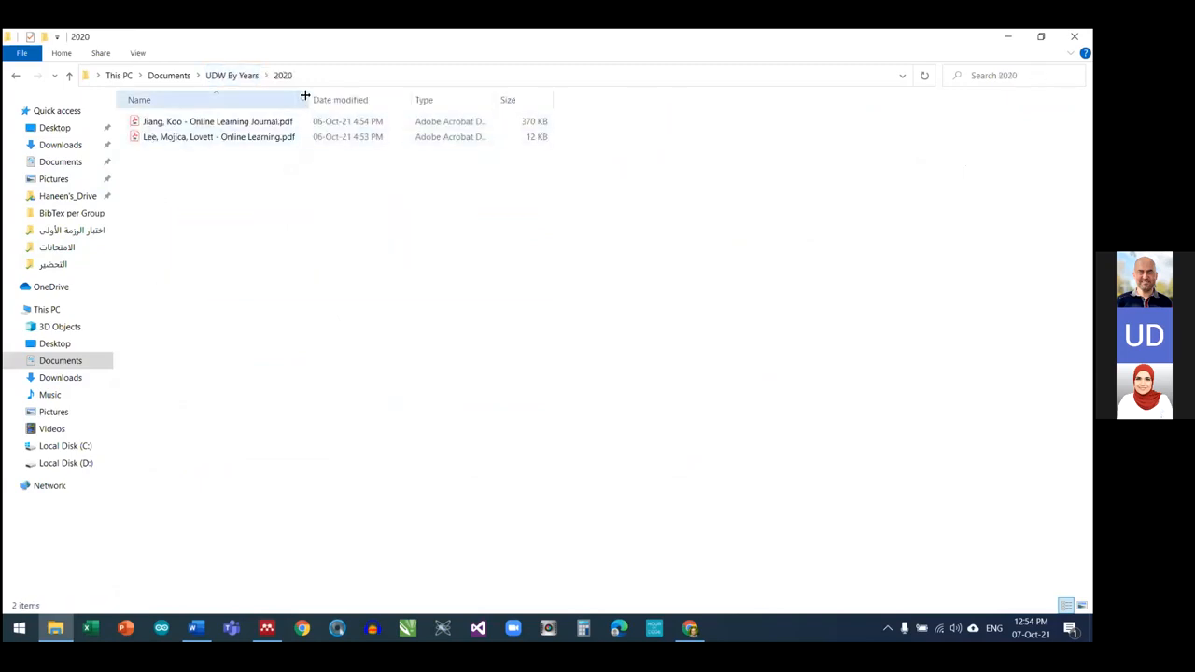
pyautogui.doubleClick(314, 98)
pyautogui.moveTo(156, 175); pyautogui.dragTo(161, 84)
pyautogui.click(148, 172)
pyautogui.click(184, 125)
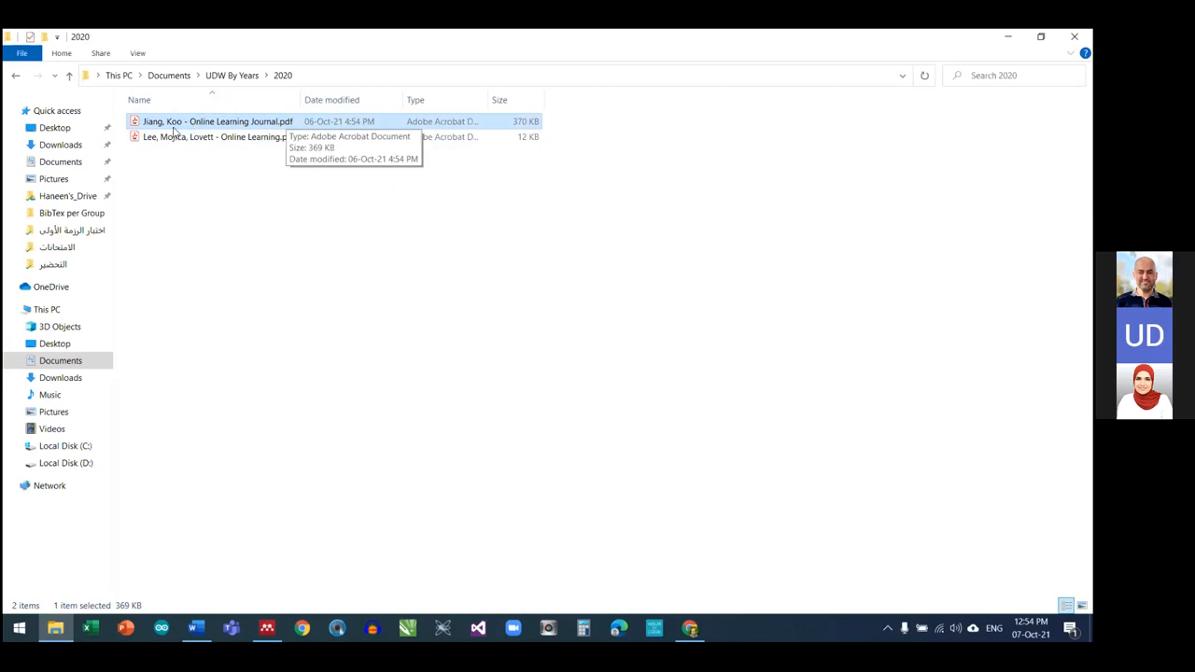
pyautogui.click(155, 140)
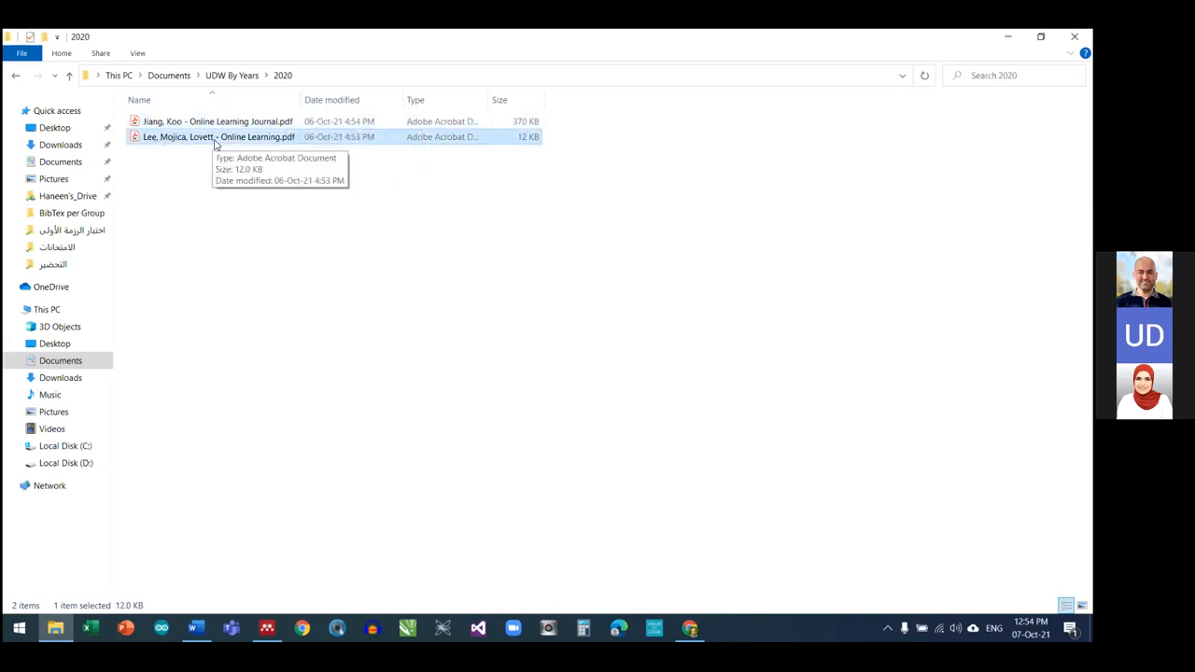
# Open the 2015 folder inside "My References by YEAR" in Documents and examine how its files are named
pyautogui.click(172, 75)
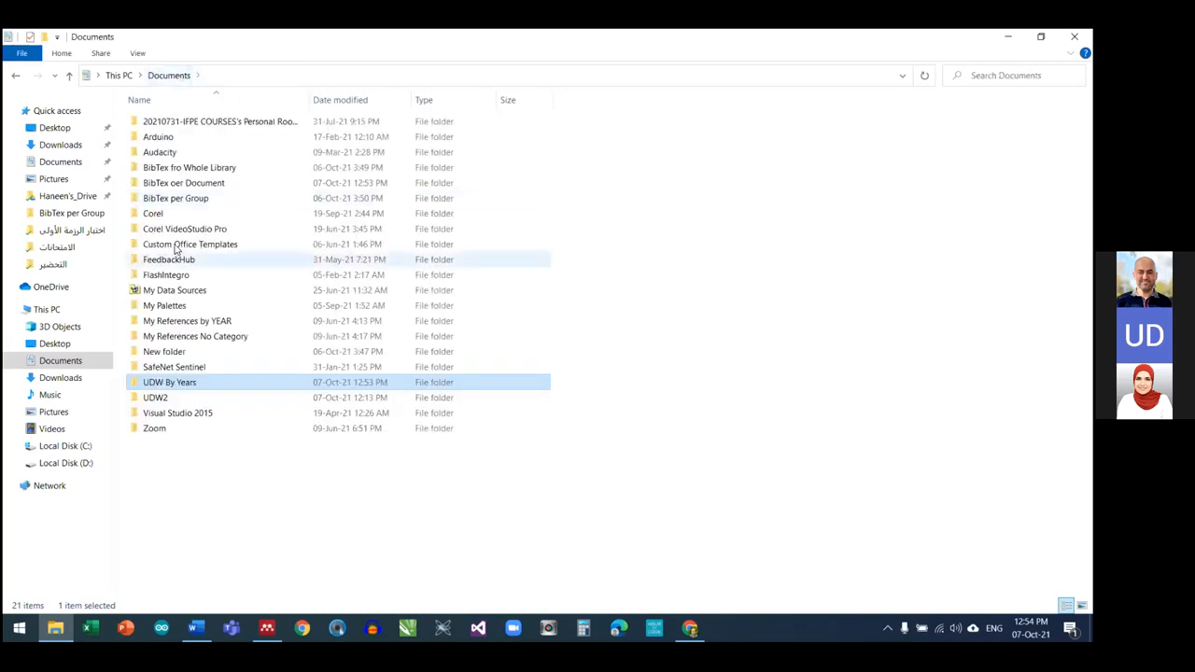
pyautogui.click(173, 320)
pyautogui.press('Return')
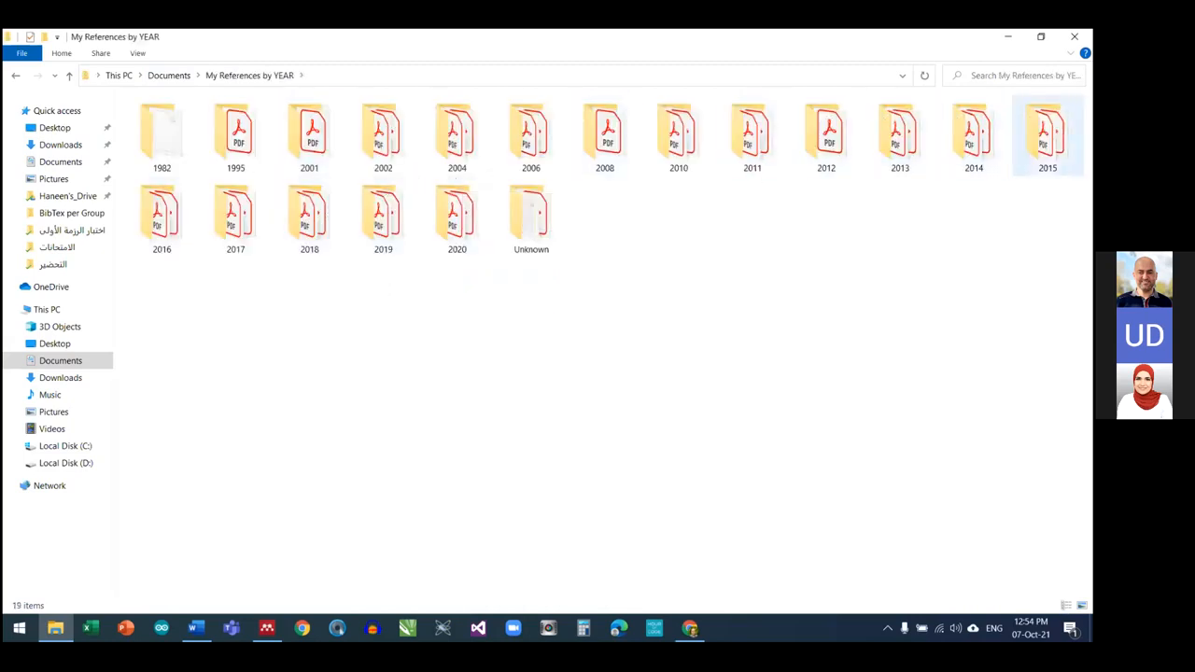
pyautogui.doubleClick(1046, 136)
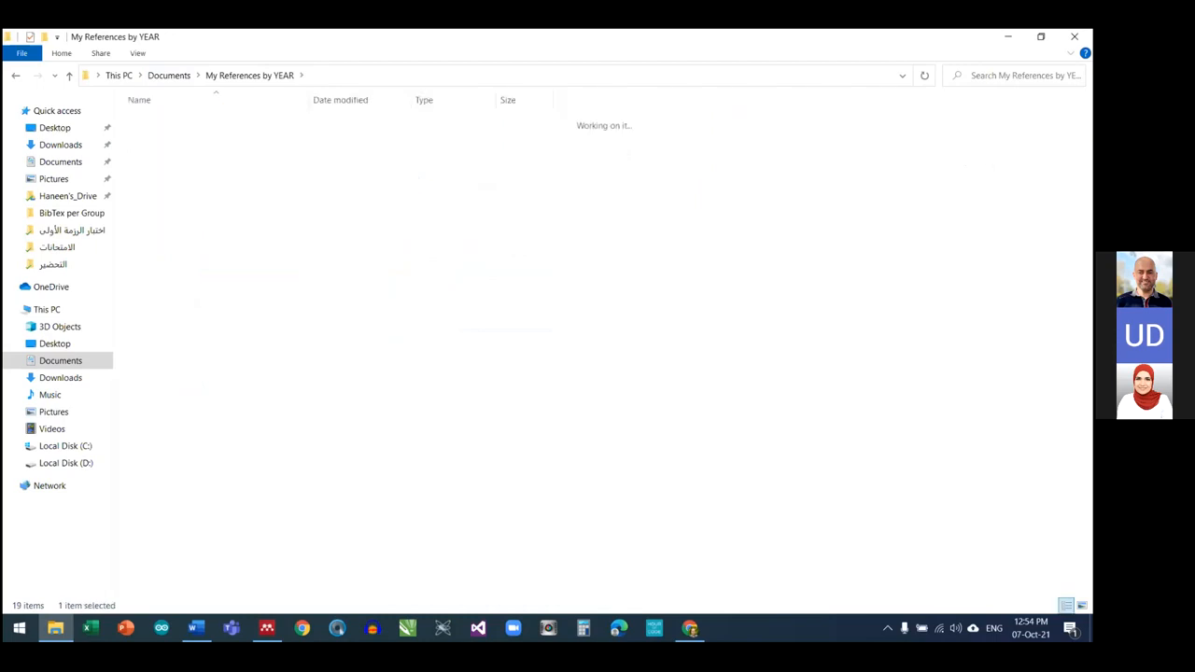
pyautogui.doubleClick(309, 100)
pyautogui.moveTo(264, 346); pyautogui.dragTo(237, 109)
pyautogui.click(209, 265)
pyautogui.click(158, 126)
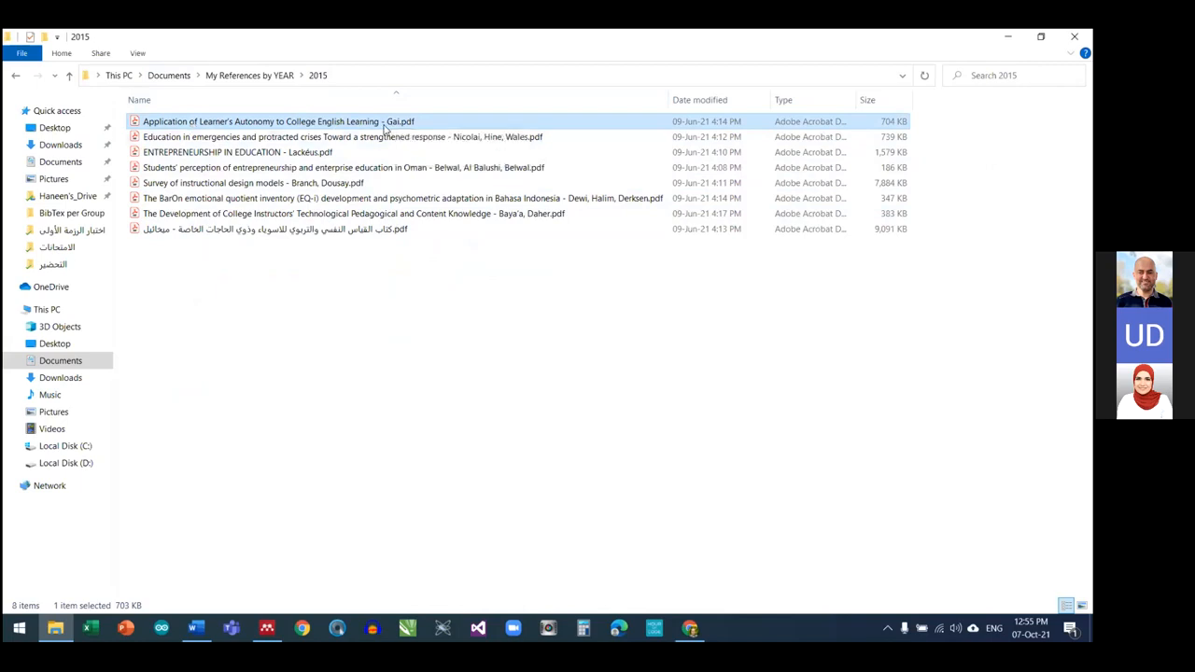
pyautogui.click(207, 139)
# Reopen Mendeley's File Organizer options, switch renaming of document files off and on again, and turn off sorting files into subfolders
pyautogui.click(267, 627)
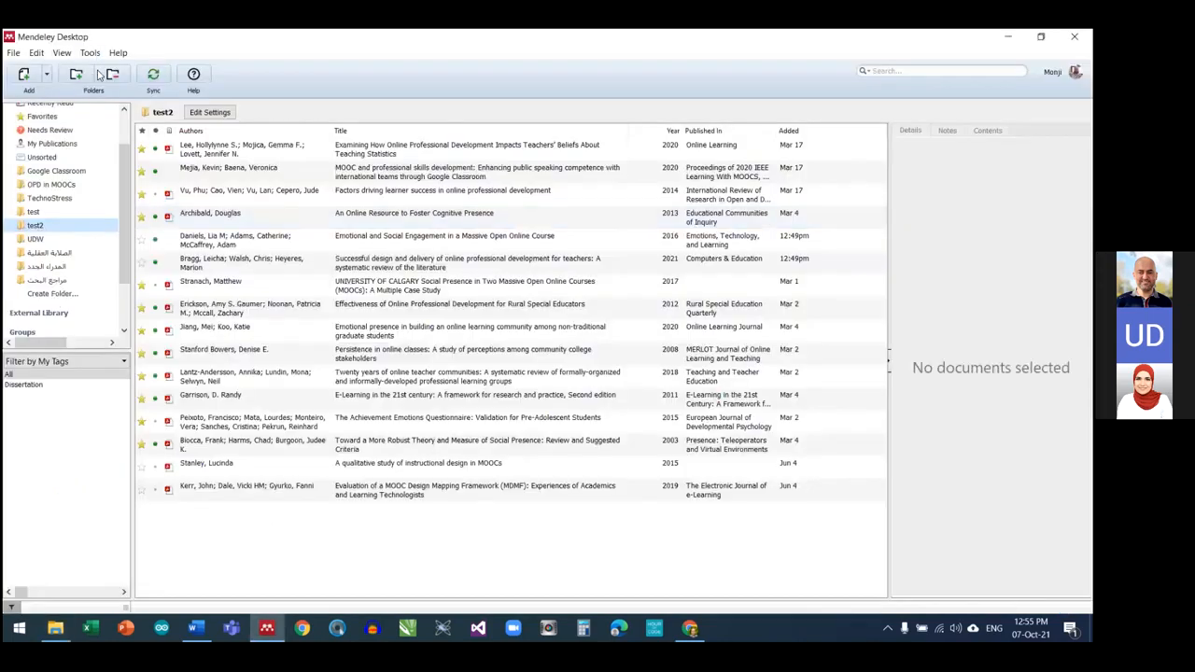
pyautogui.click(89, 52)
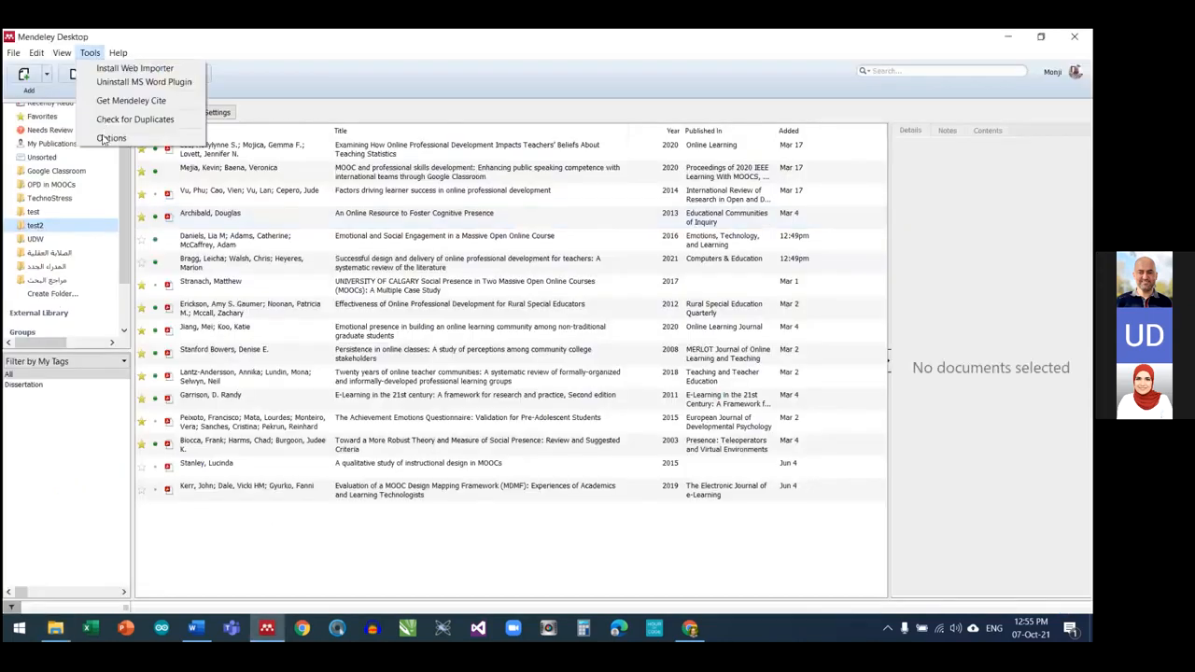
pyautogui.click(121, 138)
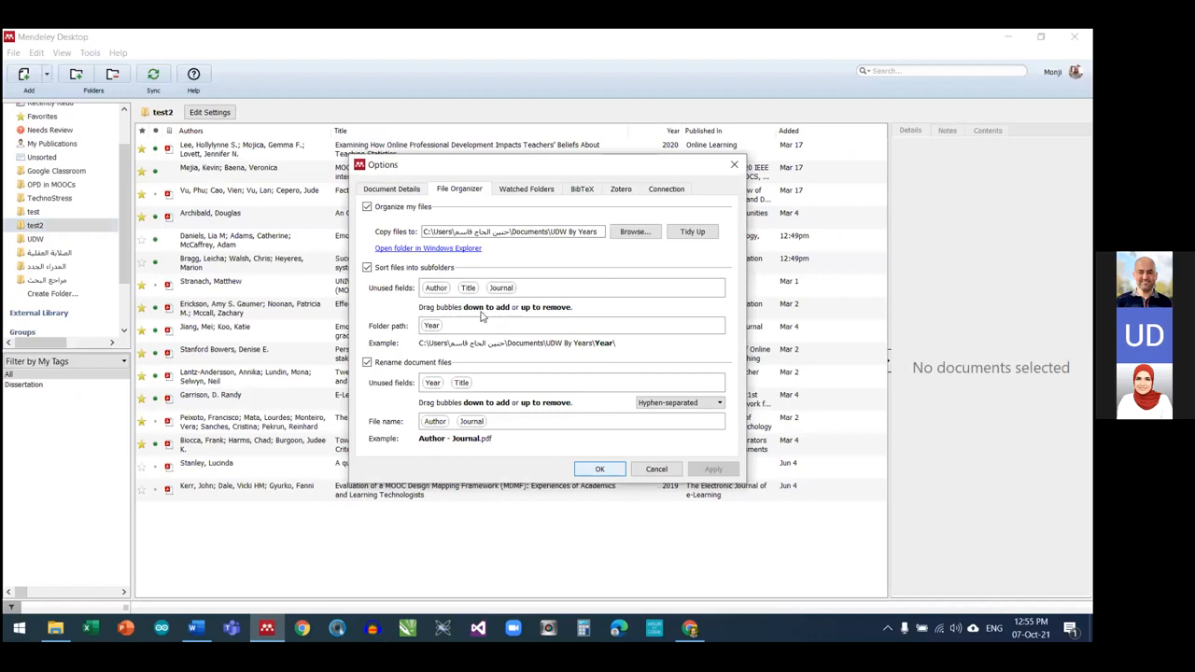
pyautogui.click(368, 364)
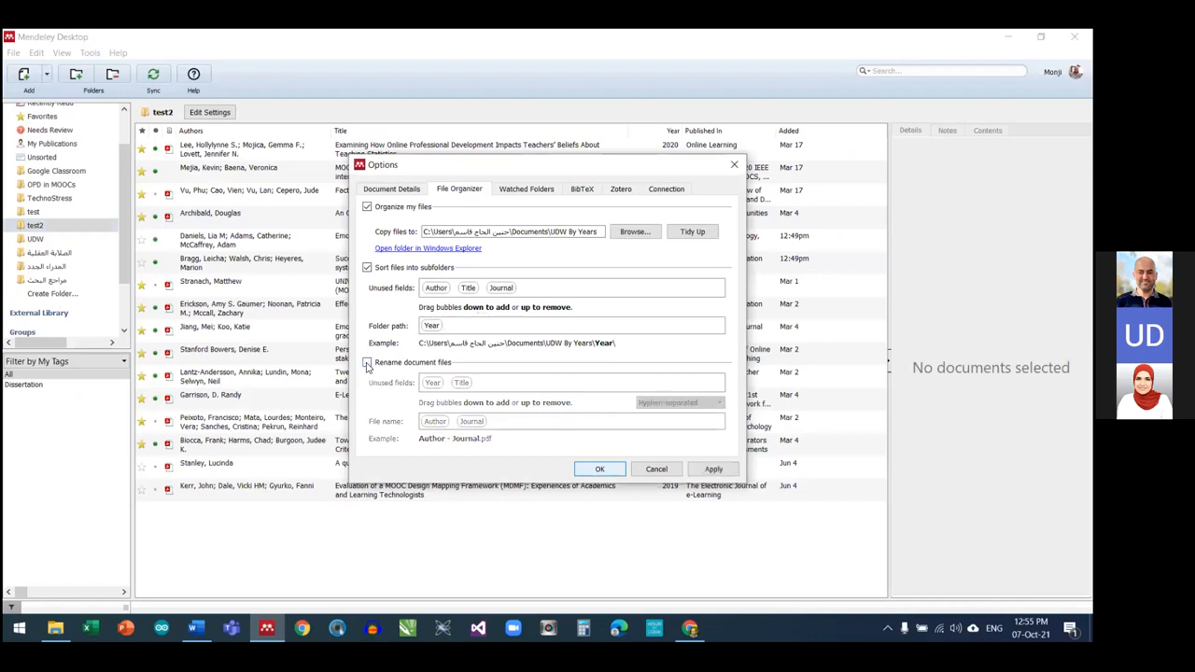
pyautogui.click(368, 364)
pyautogui.click(368, 268)
pyautogui.click(598, 233)
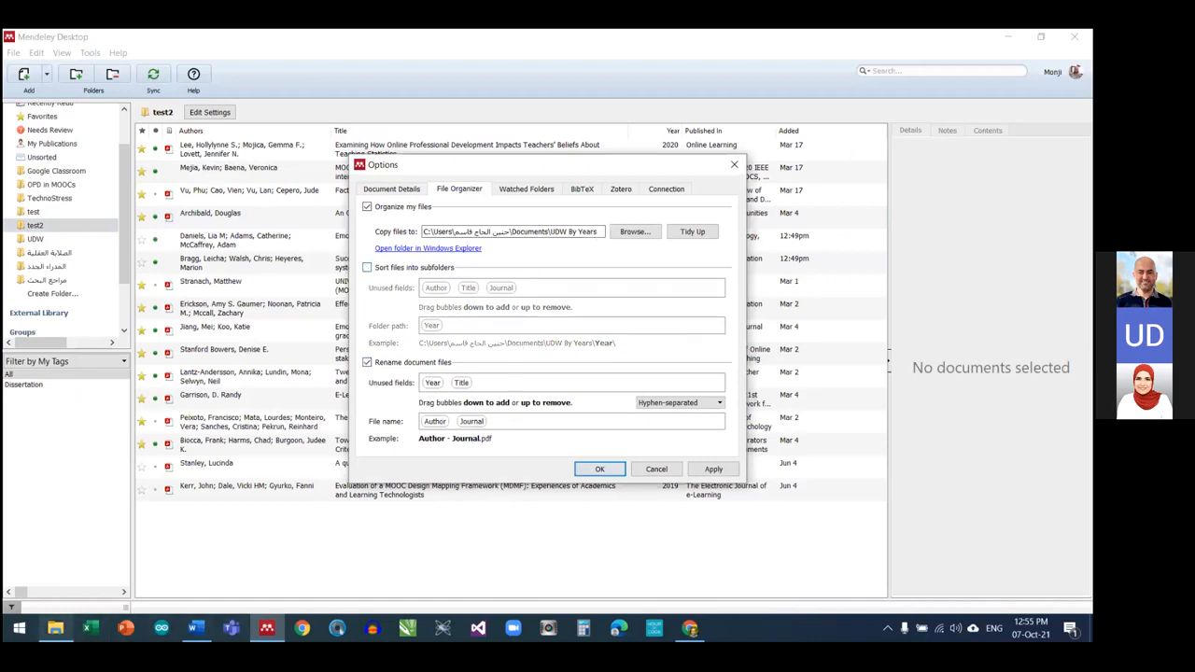
# Open the "My References No Category" folder in File Explorer and look through its unsorted files, checking the year prefixes in their names
pyautogui.click(55, 627)
pyautogui.click(169, 75)
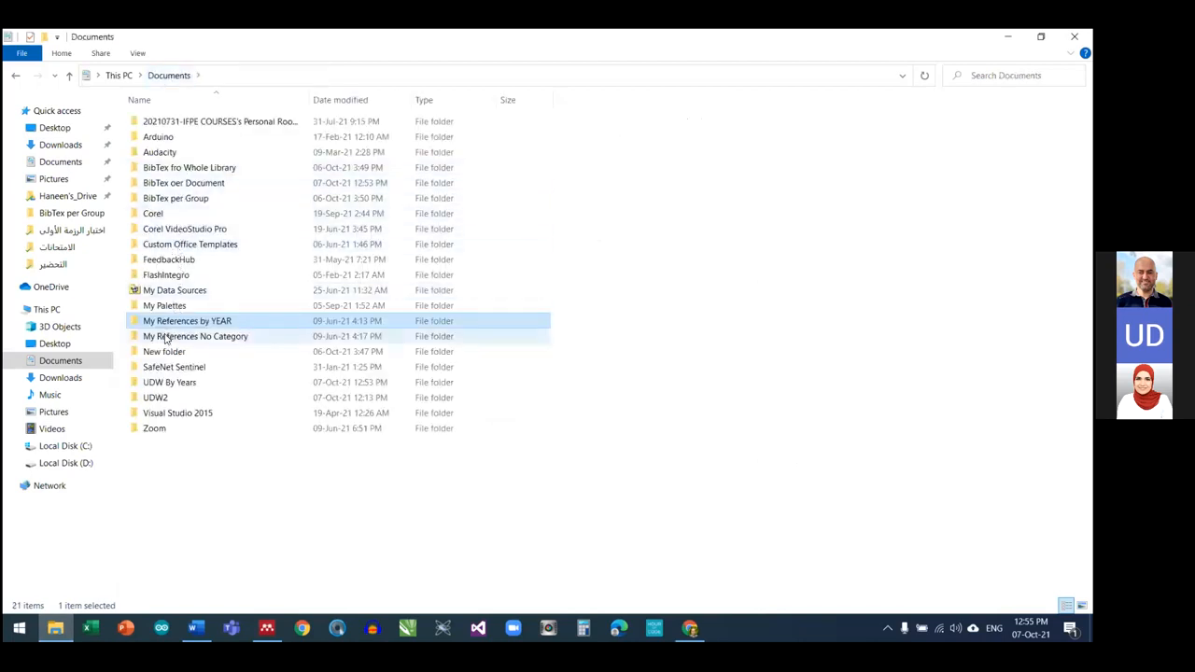
pyautogui.click(218, 340)
pyautogui.doubleClick(218, 342)
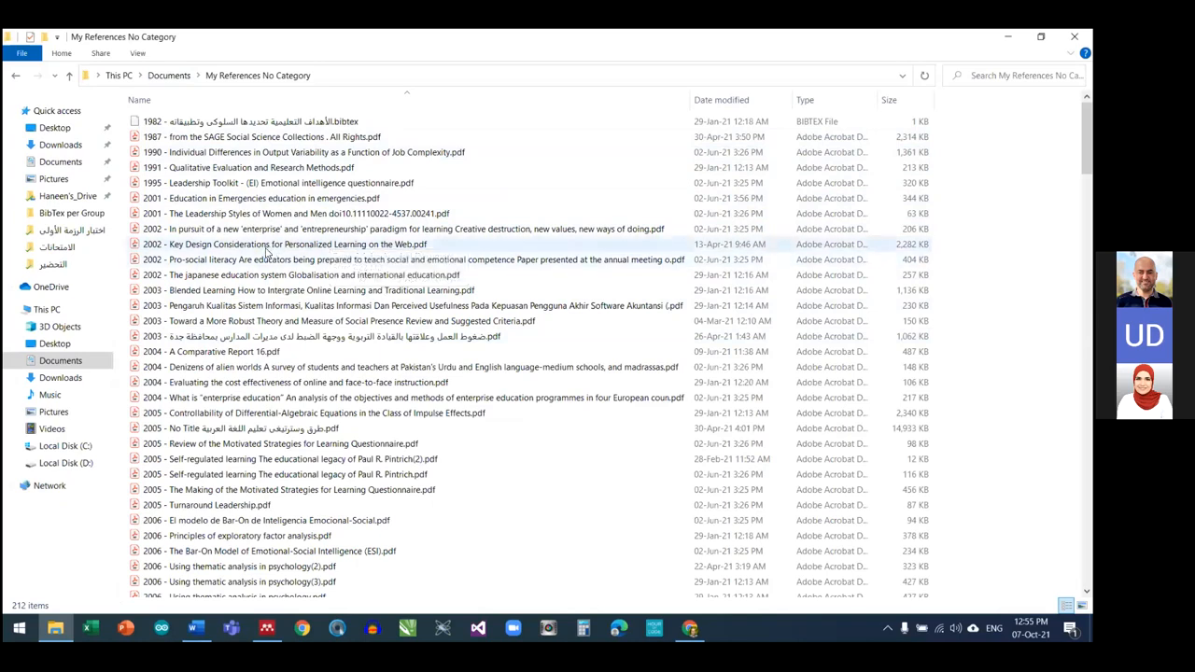
pyautogui.click(373, 100)
pyautogui.click(353, 102)
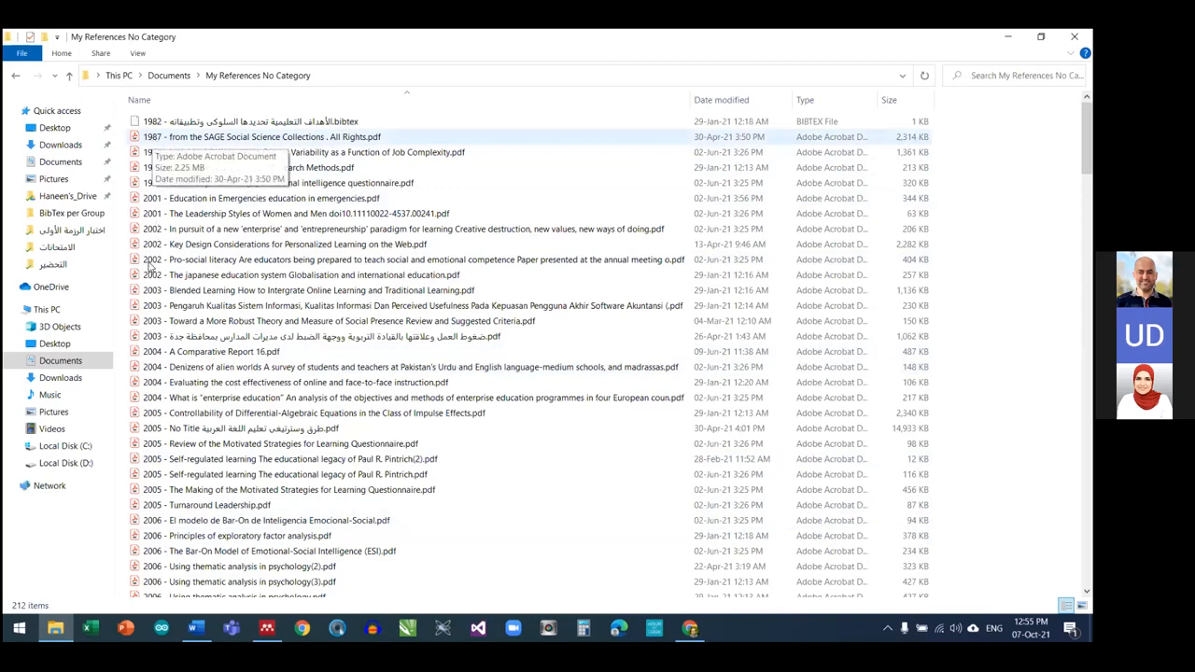
pyautogui.scroll(-5, 156, 177)
pyautogui.scroll(-10, 157, 185)
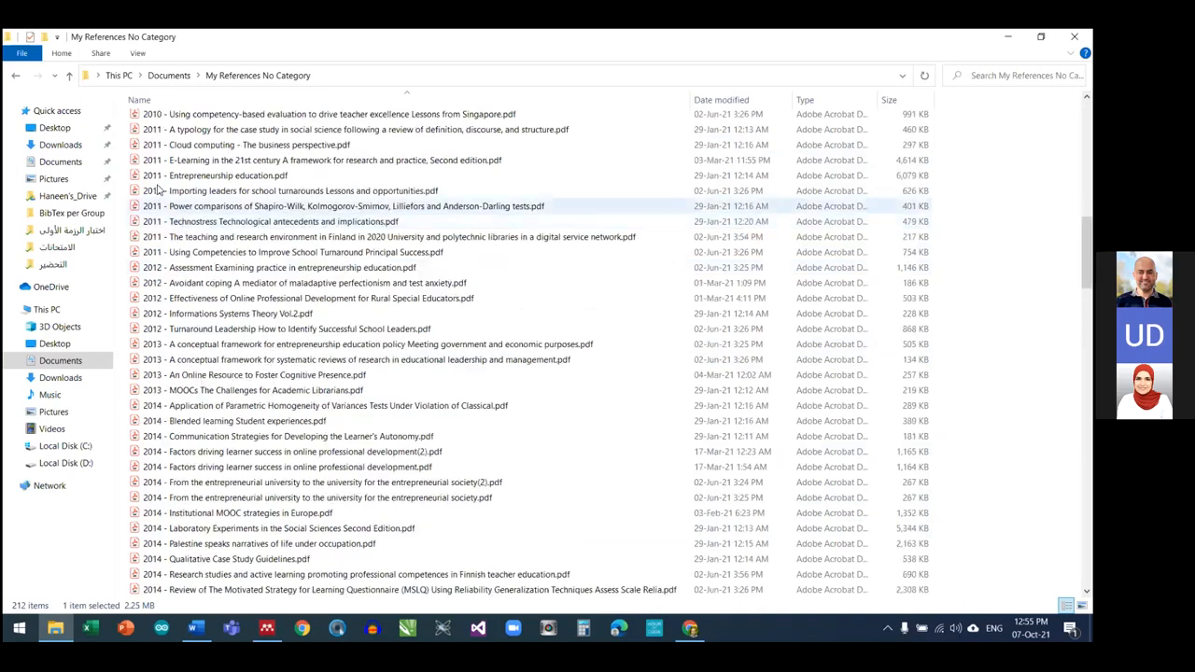
pyautogui.scroll(-9, 156, 189)
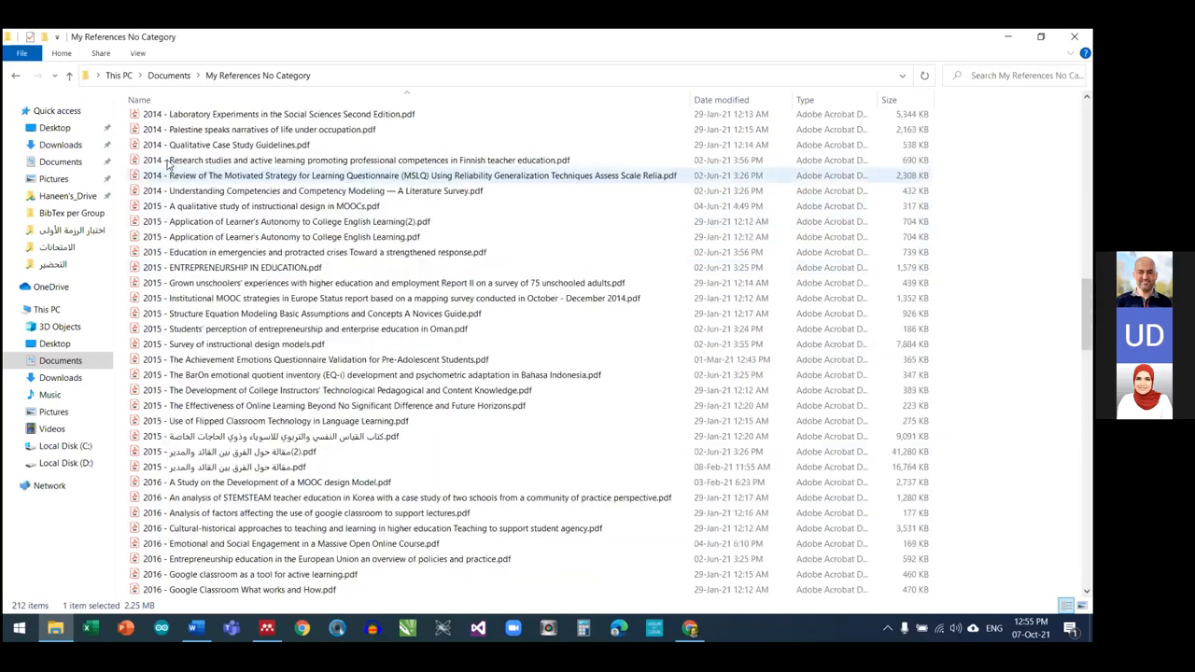
pyautogui.scroll(-10, 182, 167)
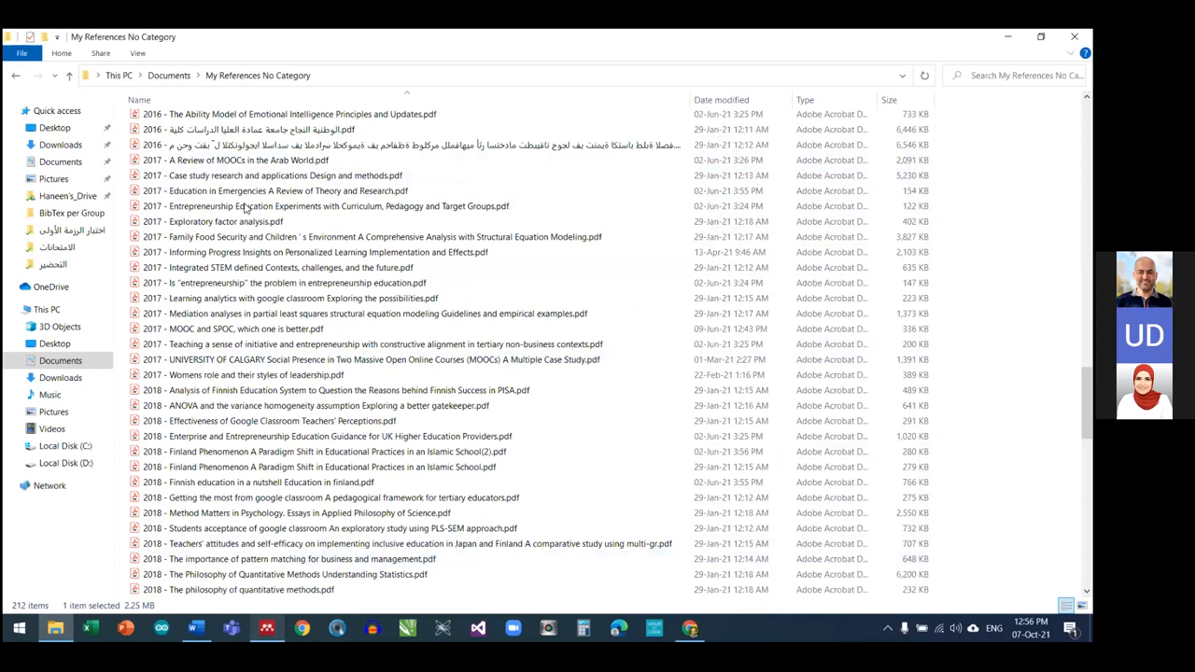
# Return to Mendeley Desktop and turn sorting files into subfolders back on, moving the Options dialog lower over the library
pyautogui.hotkey('alt', 'Tab')
pyautogui.click(366, 267)
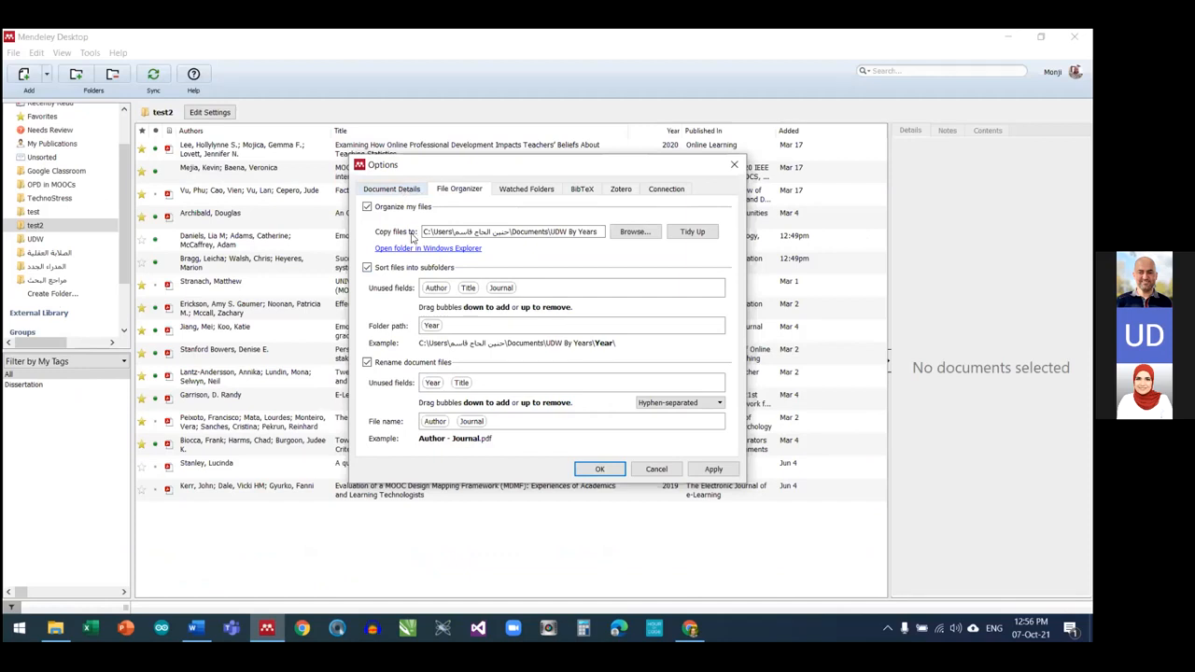
pyautogui.moveTo(443, 170); pyautogui.dragTo(431, 239)
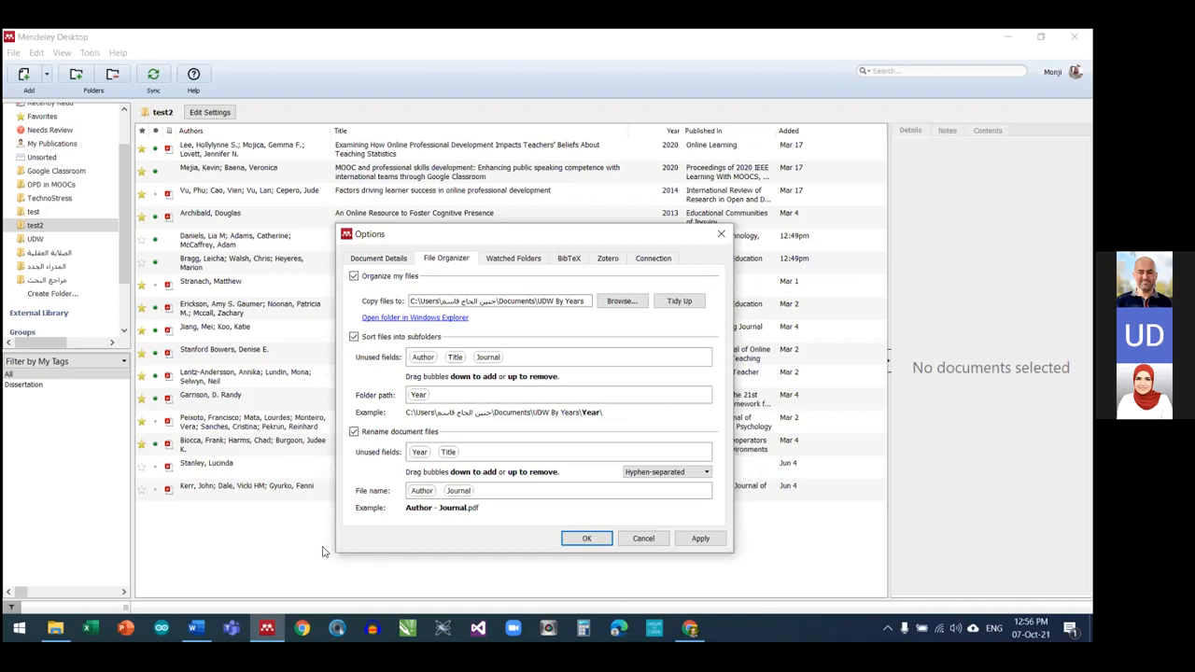
# Review the BibTeX, File Organizer and Zotero options, then close the Options dialog
pyautogui.click(569, 258)
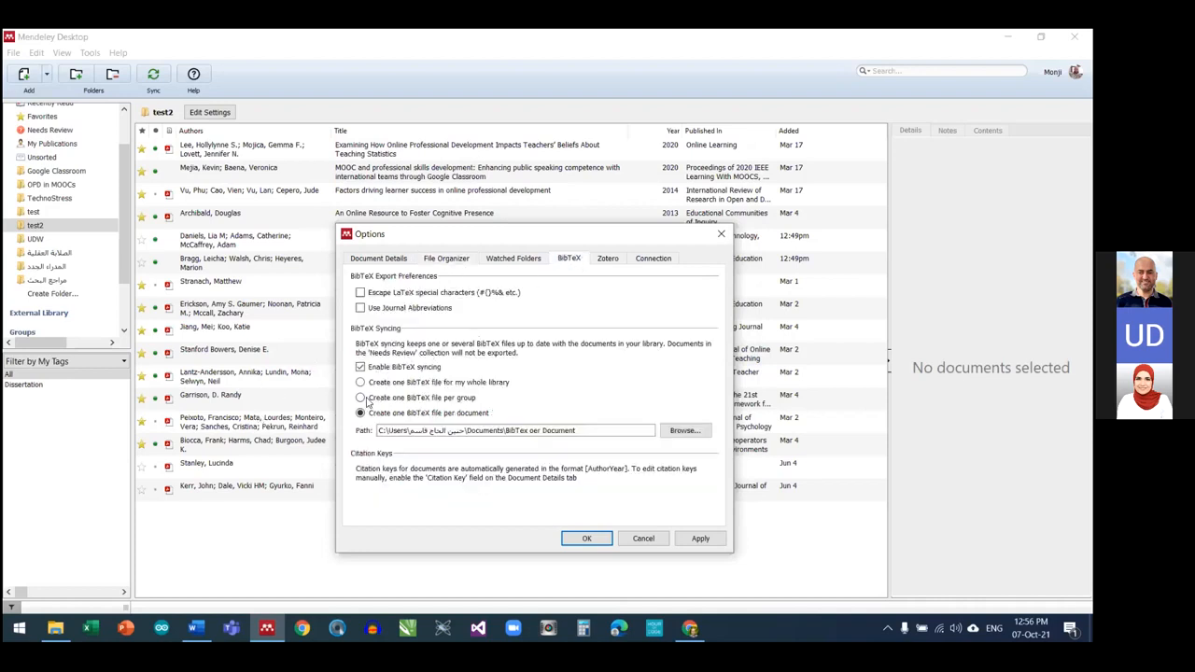
pyautogui.click(447, 260)
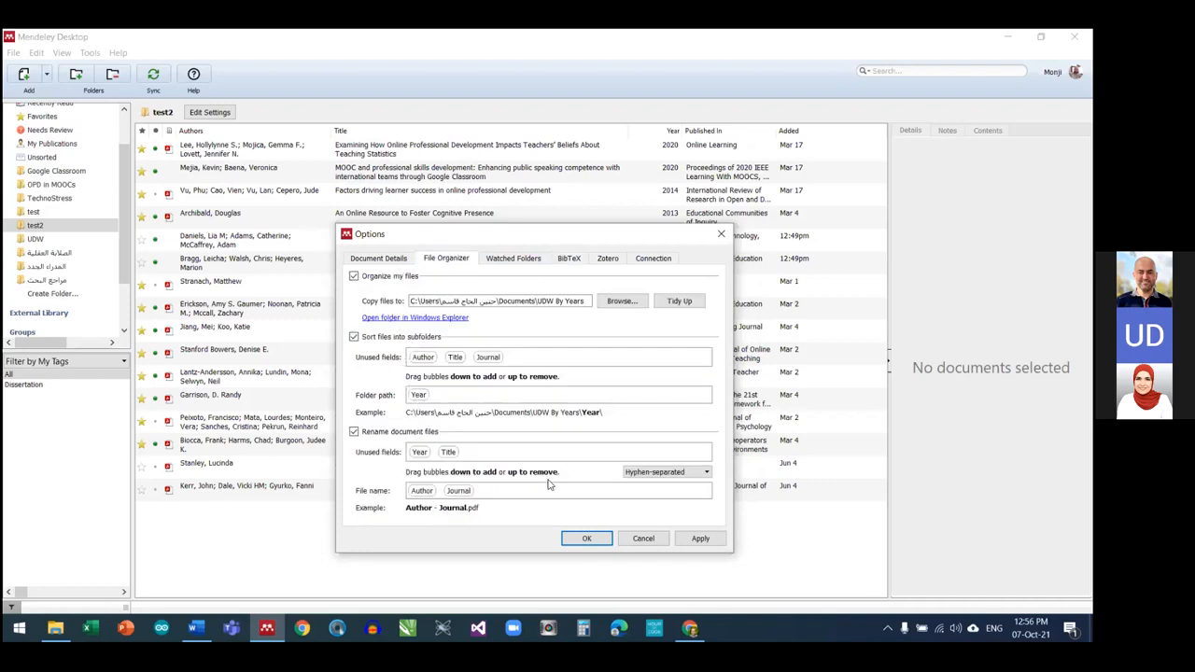
pyautogui.click(607, 261)
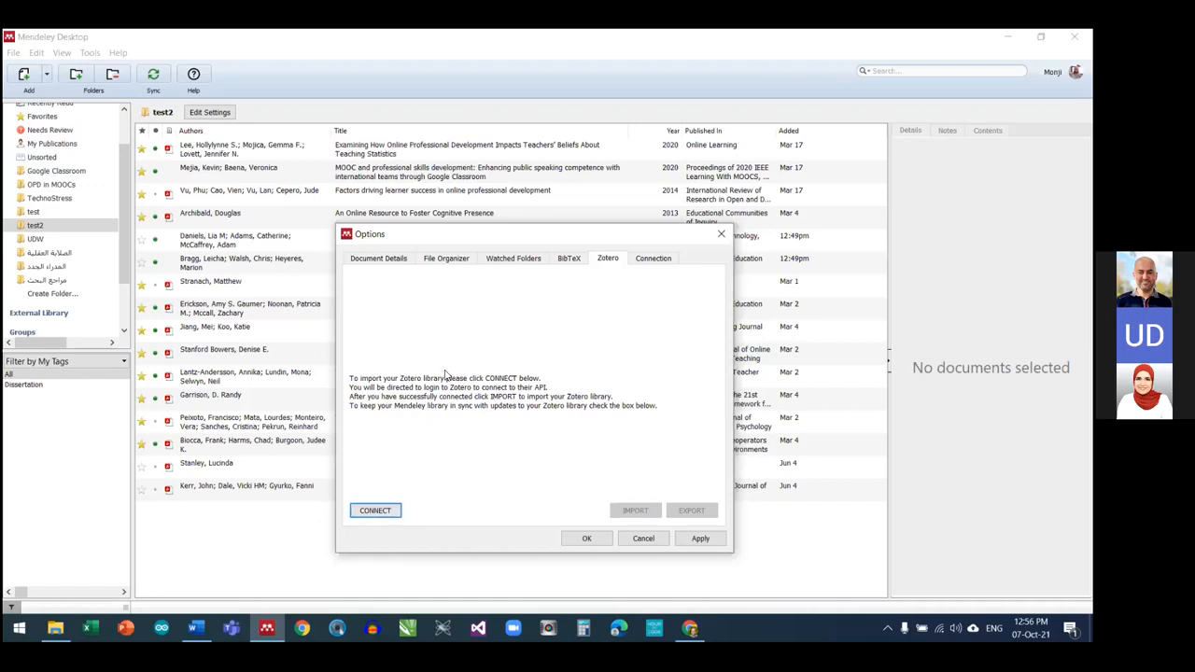
pyautogui.click(647, 545)
pyautogui.click(587, 541)
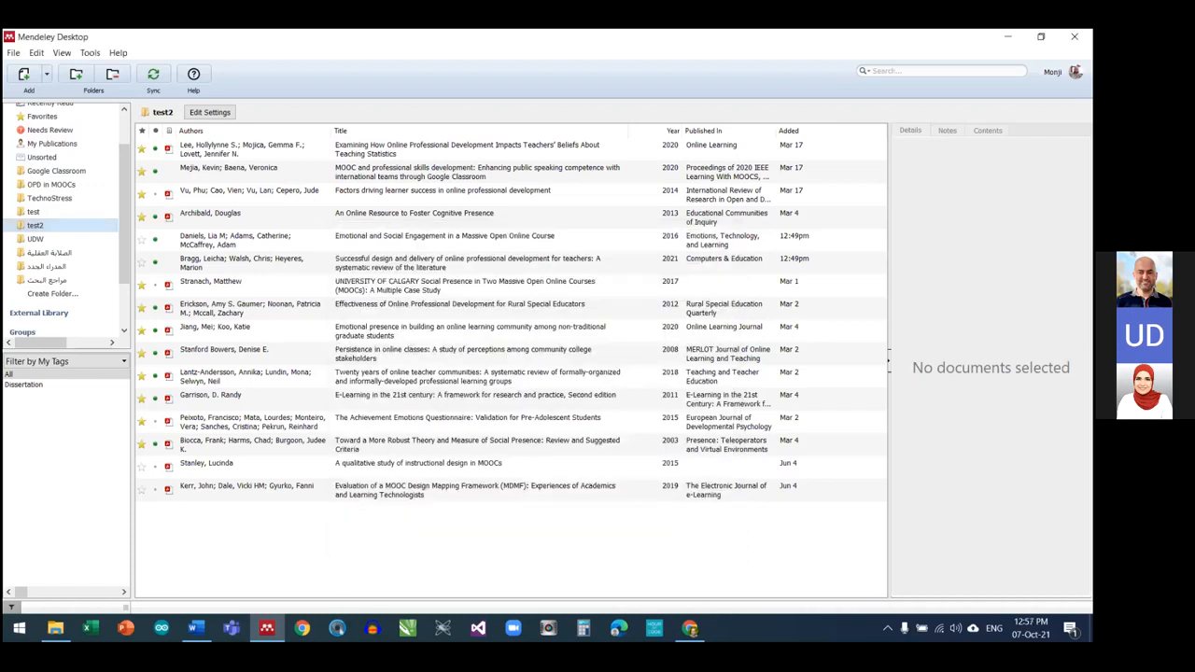
# Switch to Chrome and open the Mendeley search page at mendeley.com/search in a new tab
pyautogui.moveTo(689, 628)
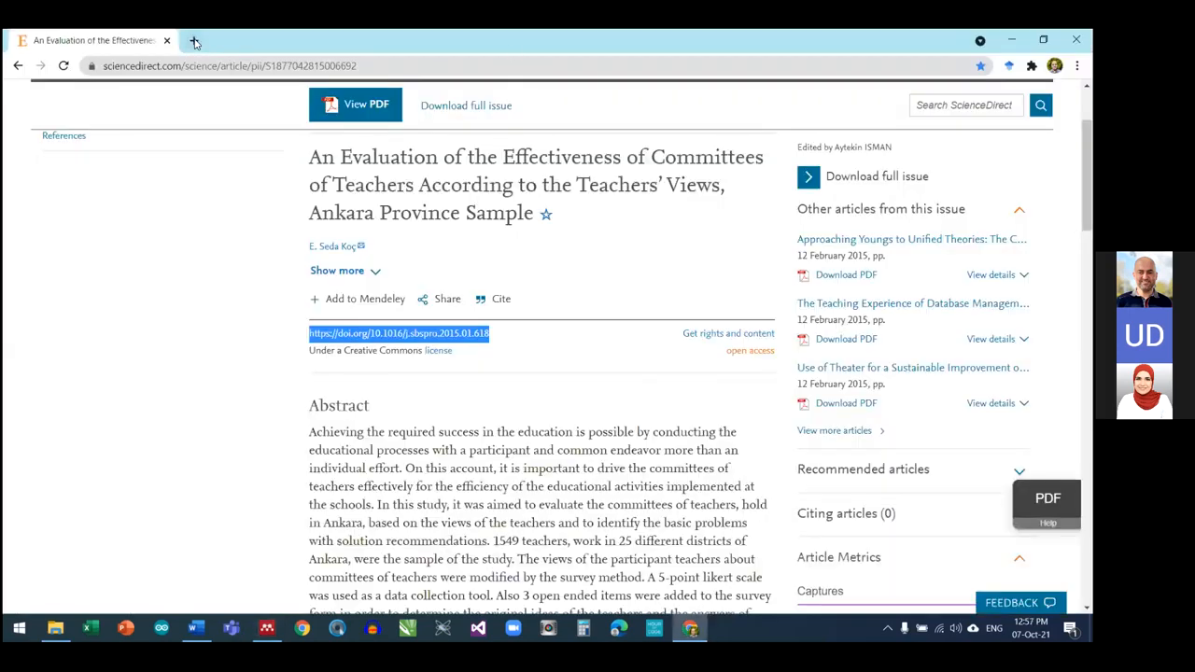
pyautogui.click(192, 40)
pyautogui.click(676, 89)
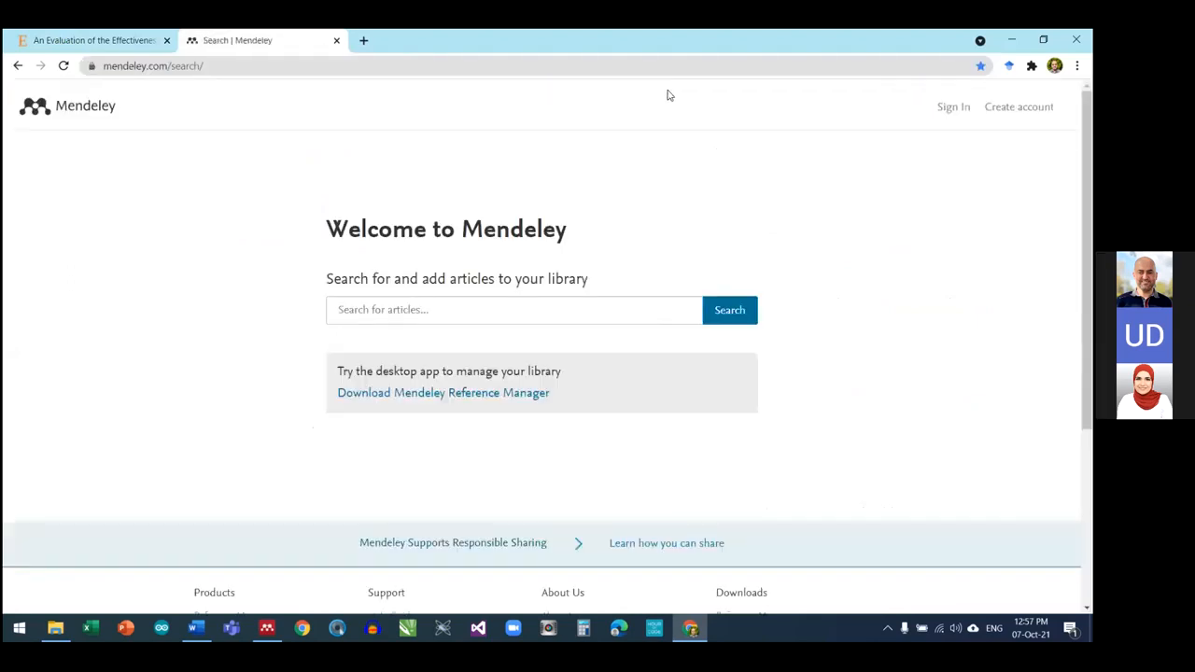
# Sign in to the Mendeley website, open the online library and show the Google Classroom collection
pyautogui.click(954, 109)
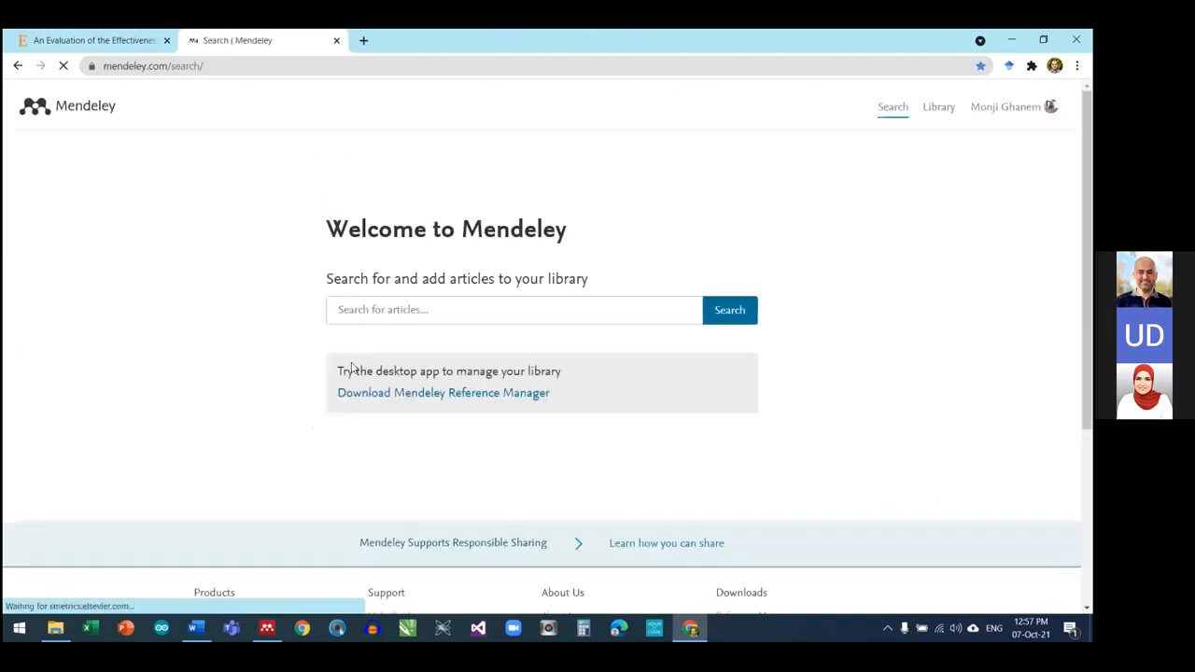
pyautogui.click(951, 109)
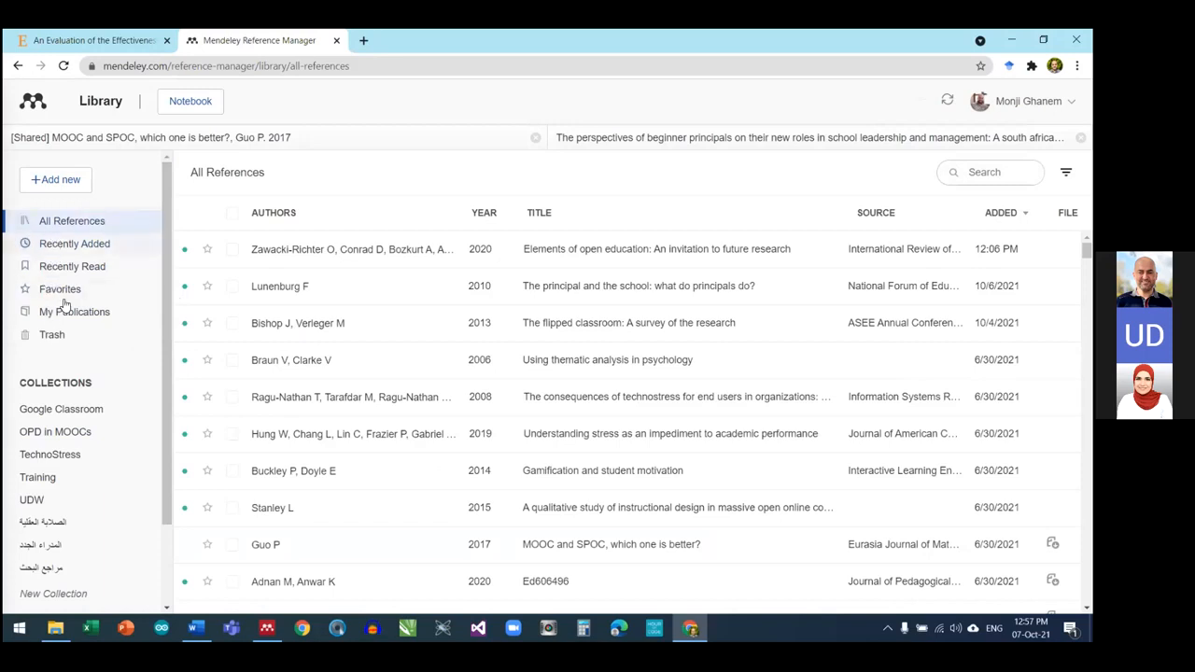
pyautogui.scroll(-1, 51, 374)
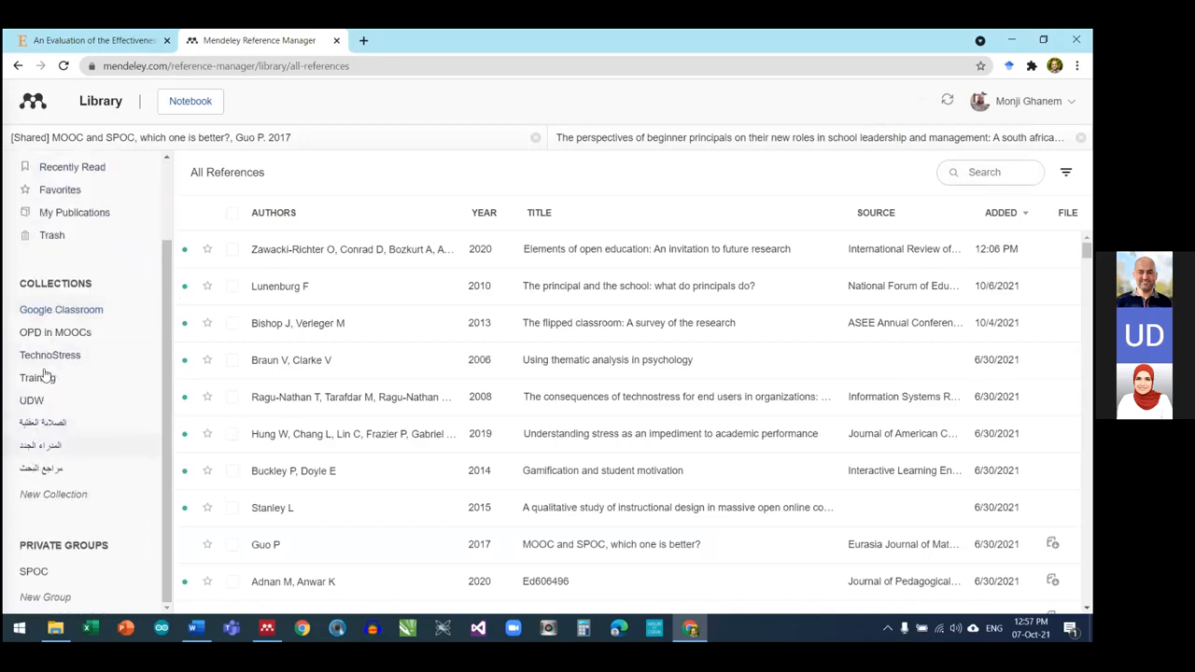
pyautogui.click(51, 315)
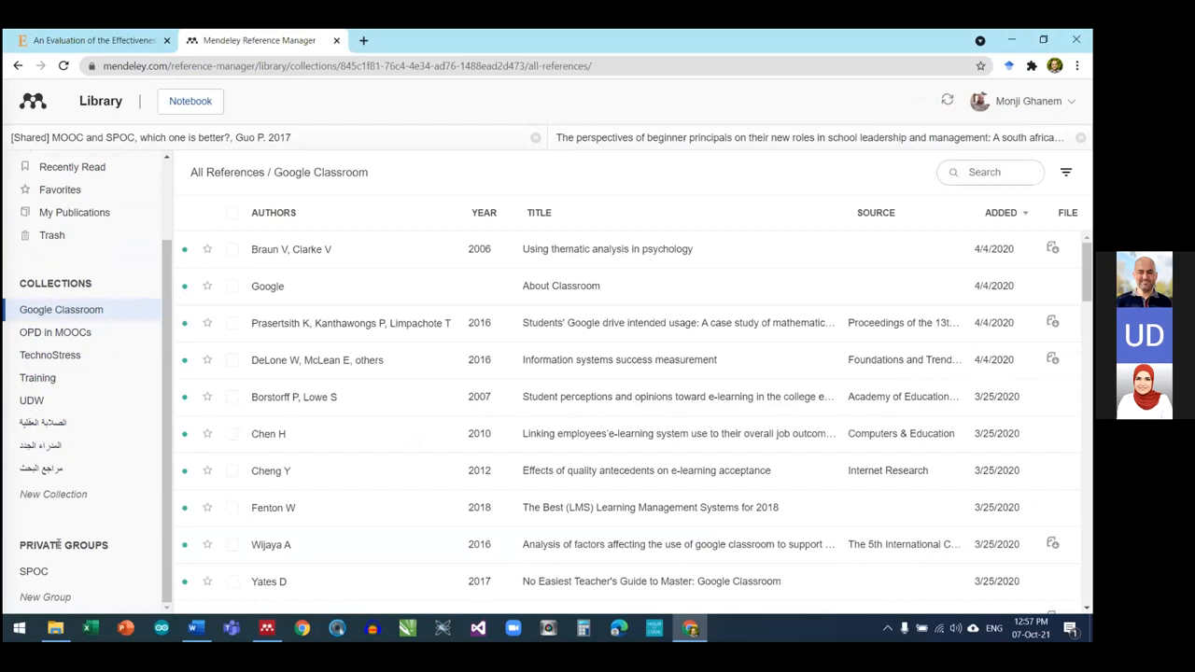
# Open the SPOC private group, review its members and member limit in the group management settings, and close them
pyautogui.click(34, 572)
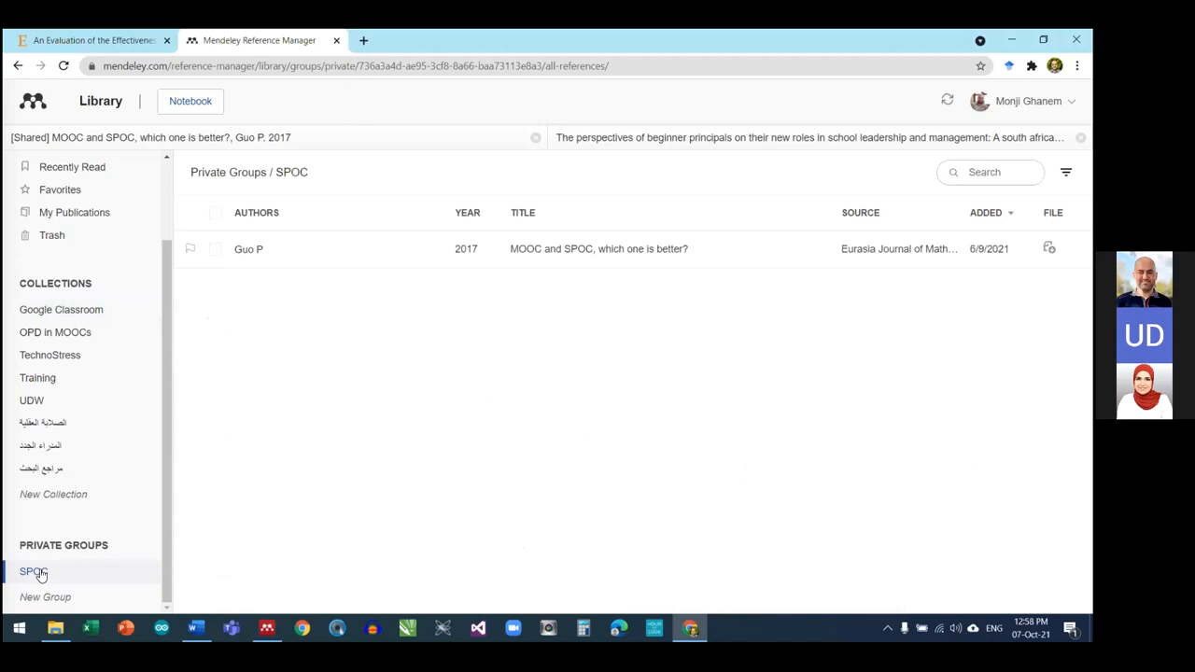
pyautogui.rightClick(41, 575)
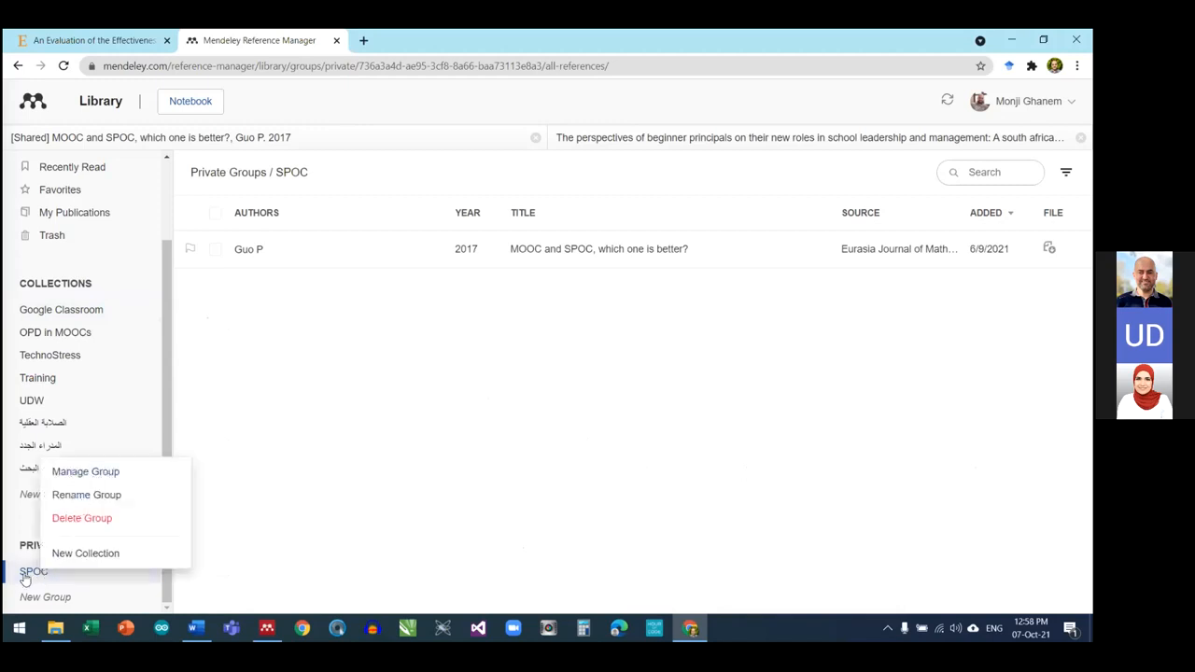
pyautogui.click(107, 477)
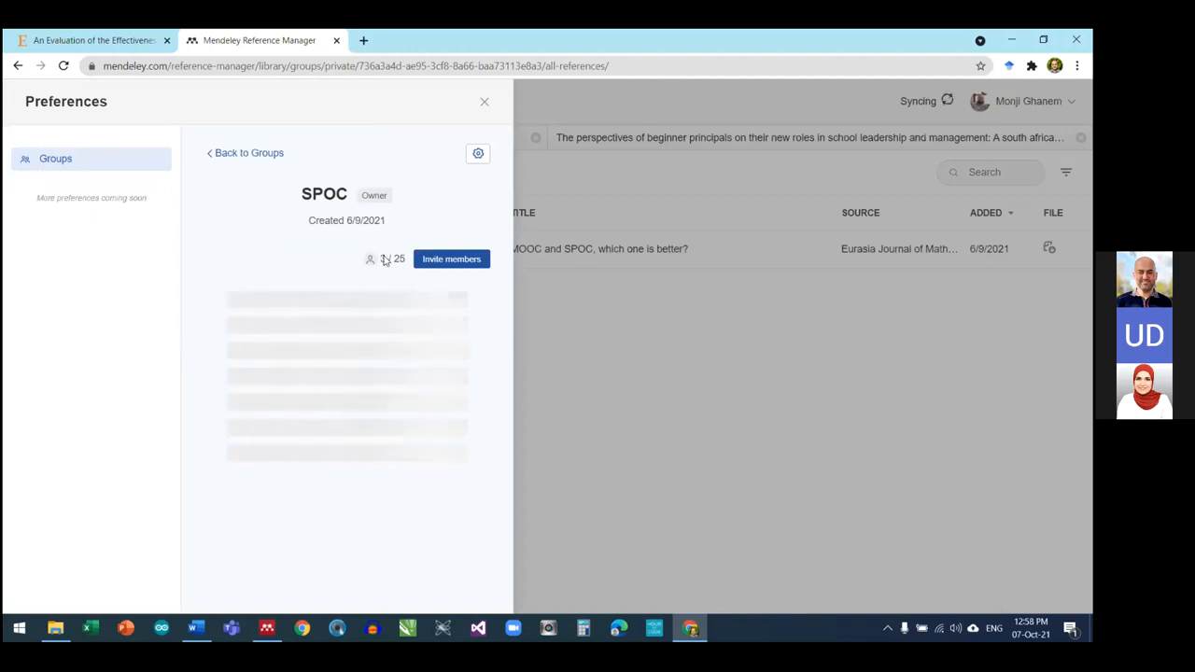
pyautogui.doubleClick(399, 258)
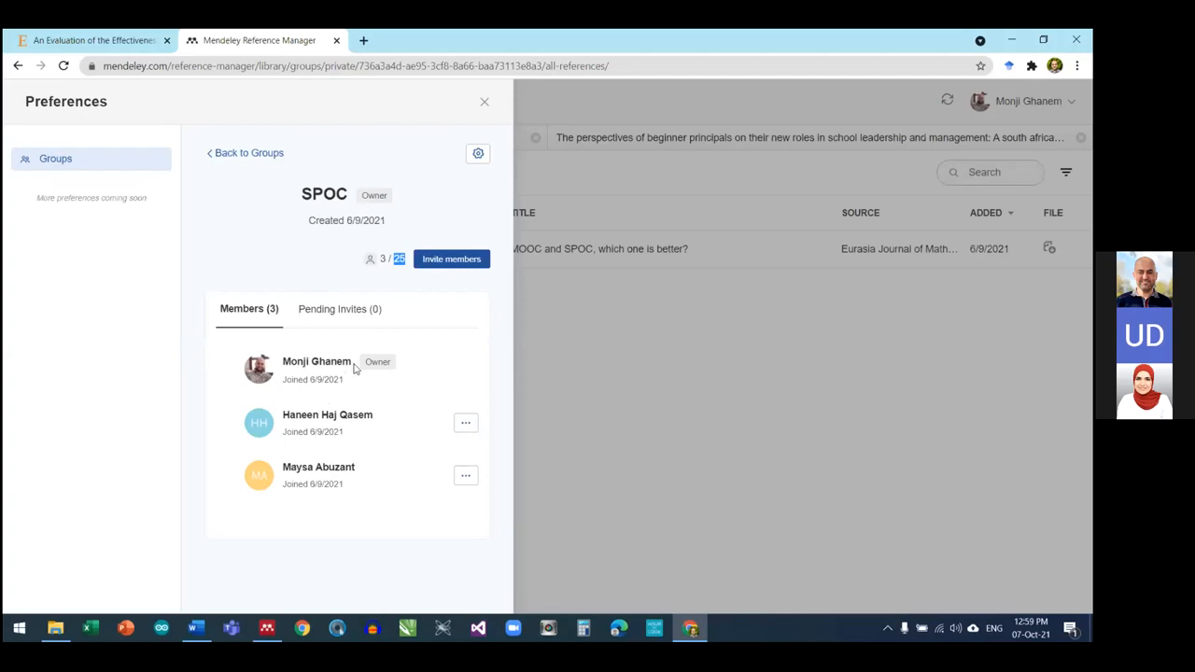
pyautogui.click(484, 101)
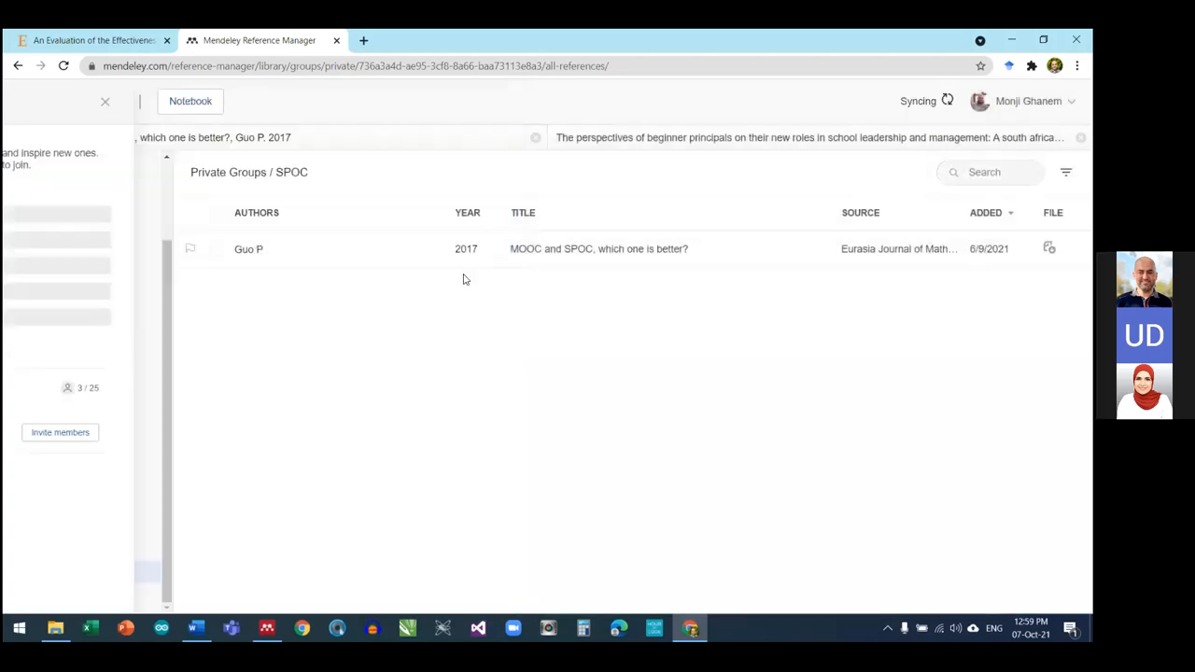
# Open the shared article "MOOC and SPOC, which one is better?" in the reader and look over its annotated first pages
pyautogui.click(520, 250)
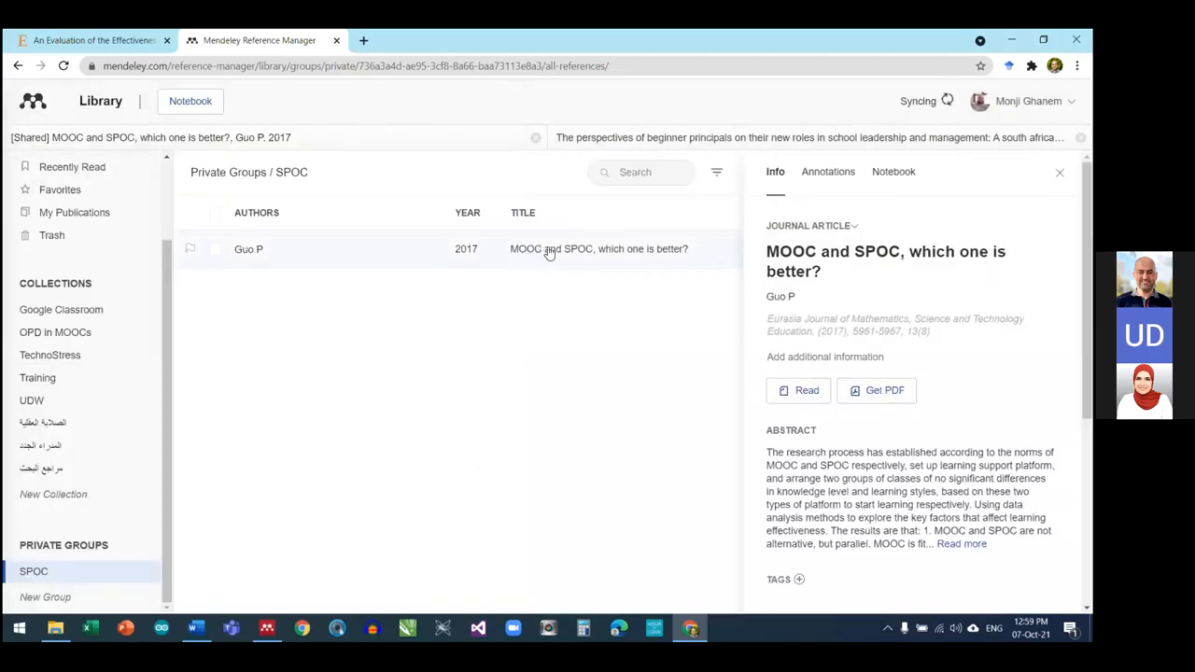
pyautogui.doubleClick(567, 251)
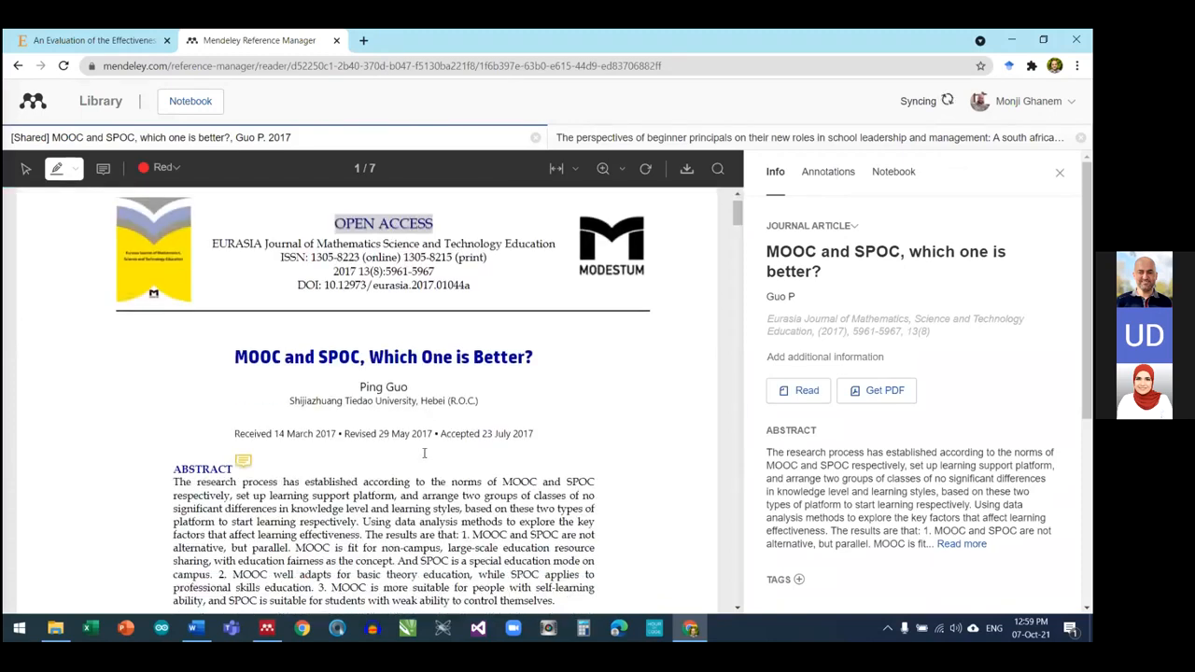
pyautogui.scroll(-2, 424, 452)
pyautogui.scroll(-2, 422, 461)
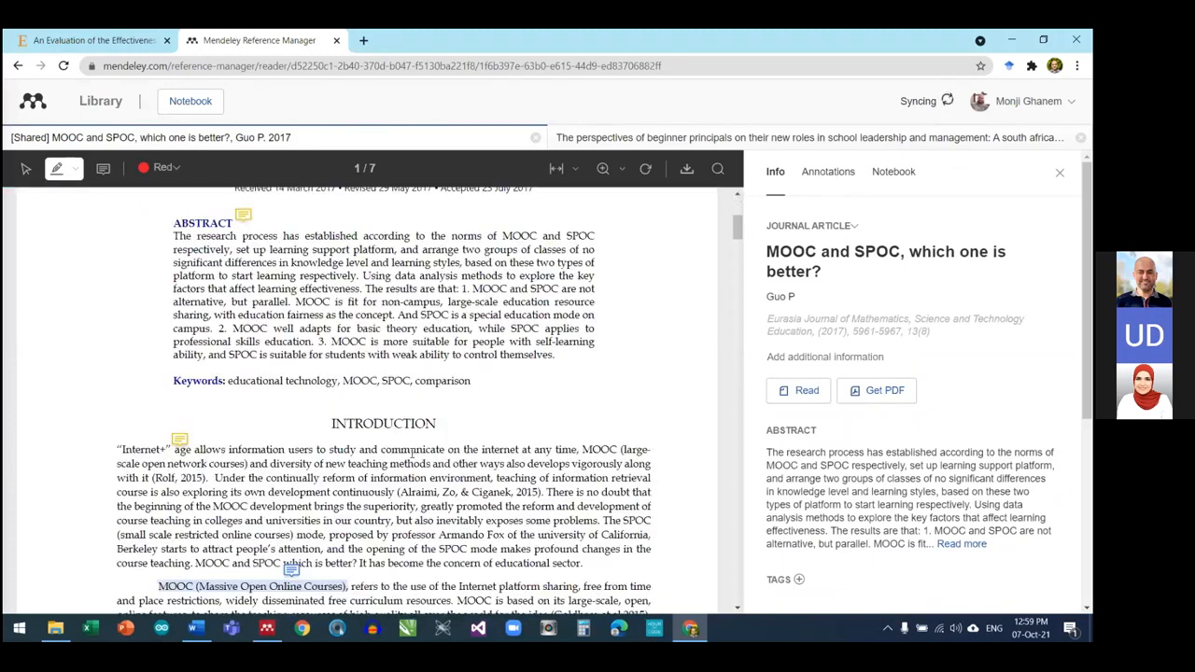
# Show the shared article's annotations and look through the general notes and the group members' comments
pyautogui.click(831, 174)
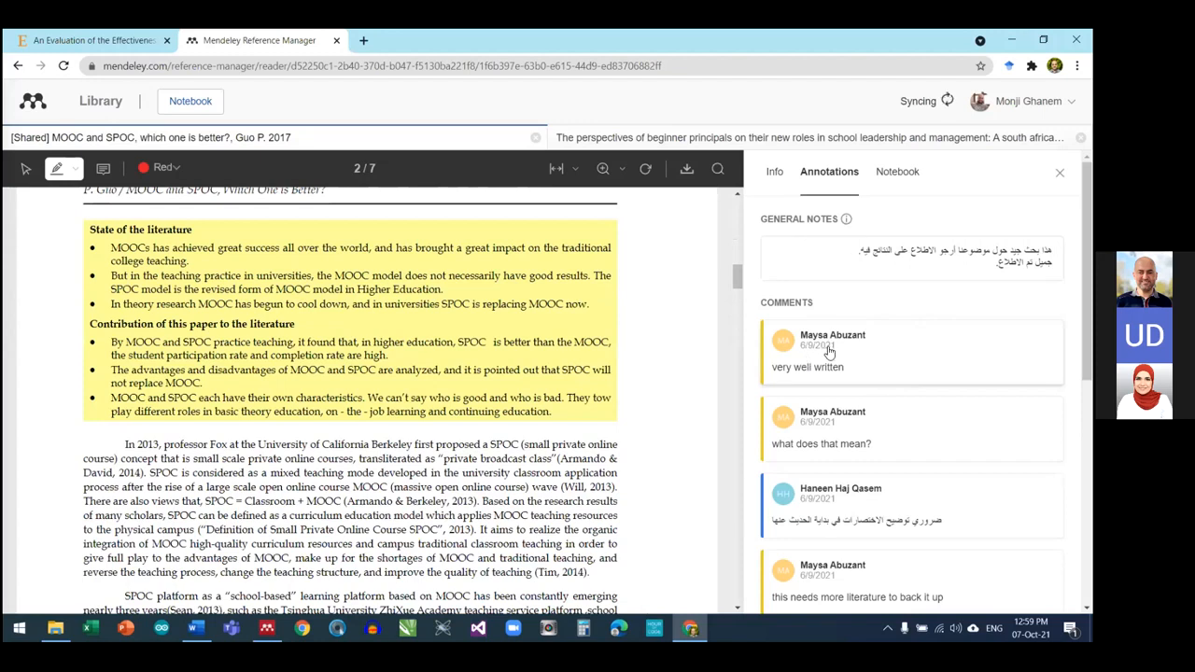
pyautogui.scroll(-2, 810, 366)
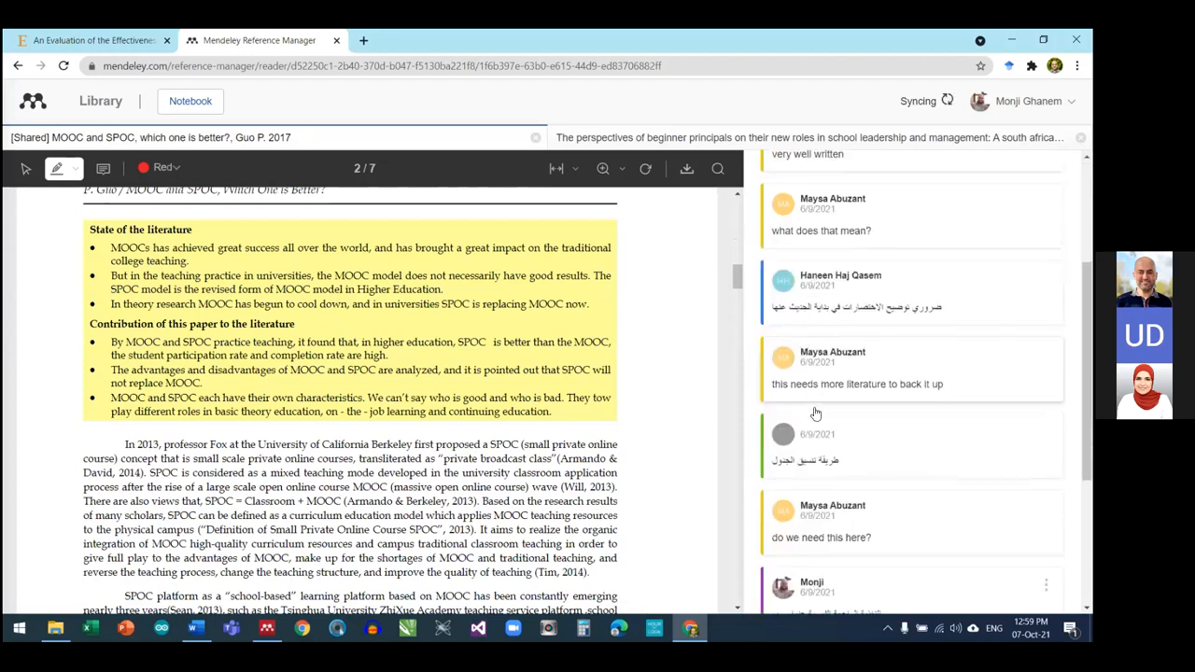
pyautogui.scroll(-3, 815, 426)
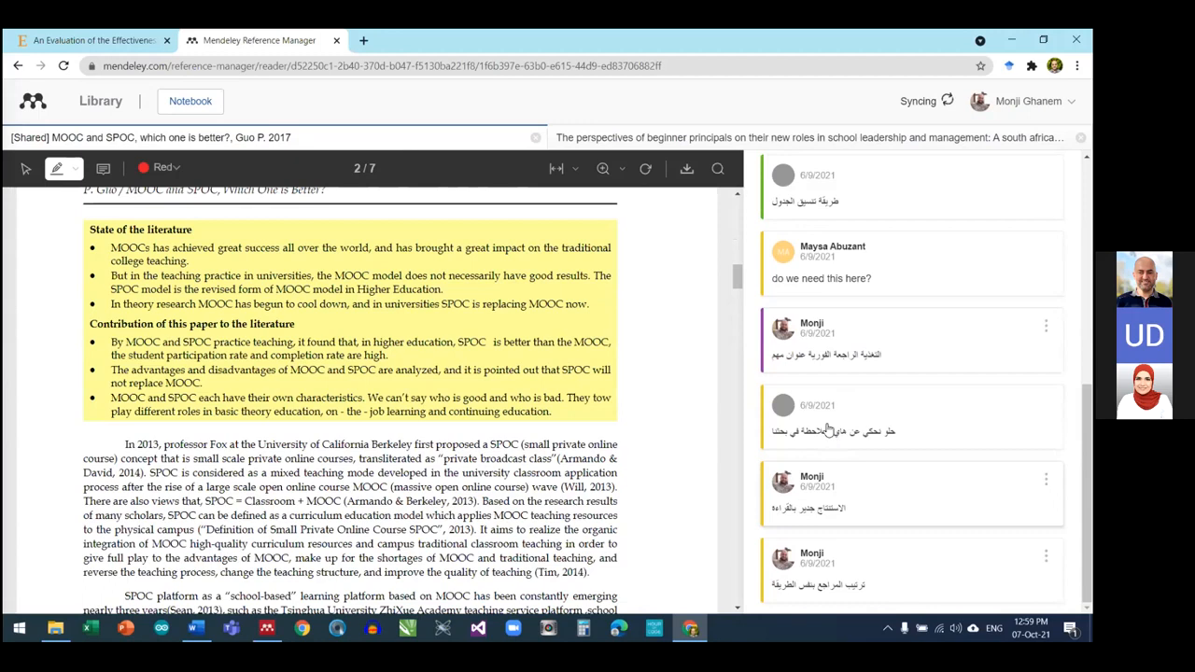
pyautogui.scroll(2, 838, 412)
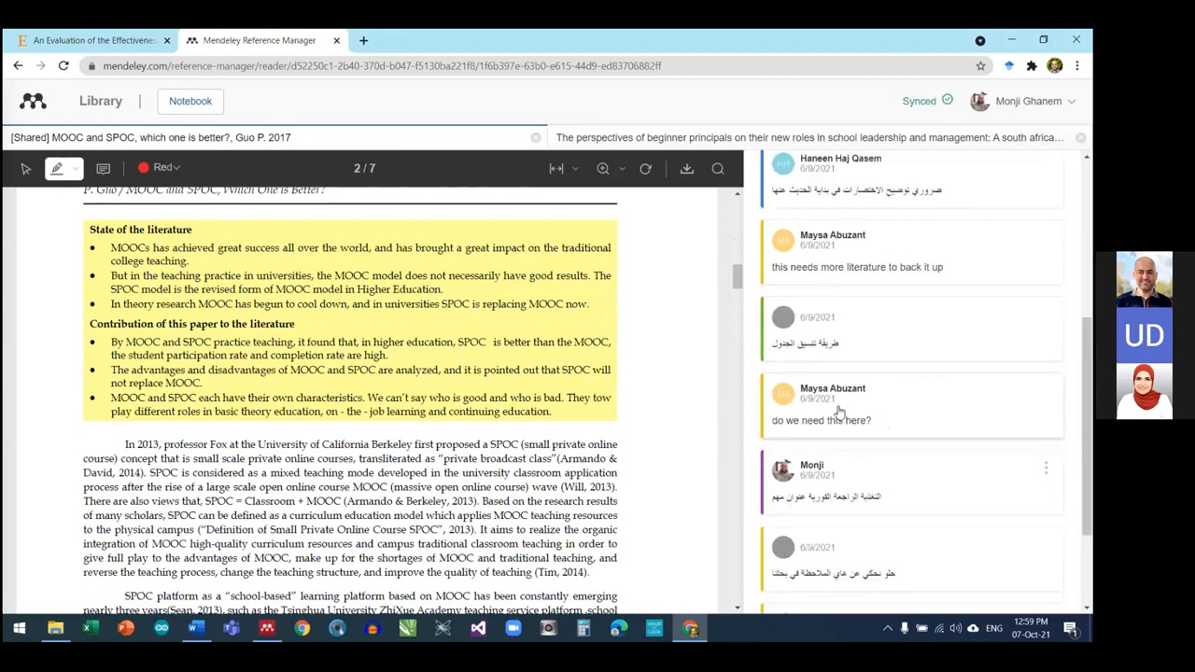
# Jump to the "do we need this here?" comment and read the green comment attached to the tables on page 3
pyautogui.click(839, 413)
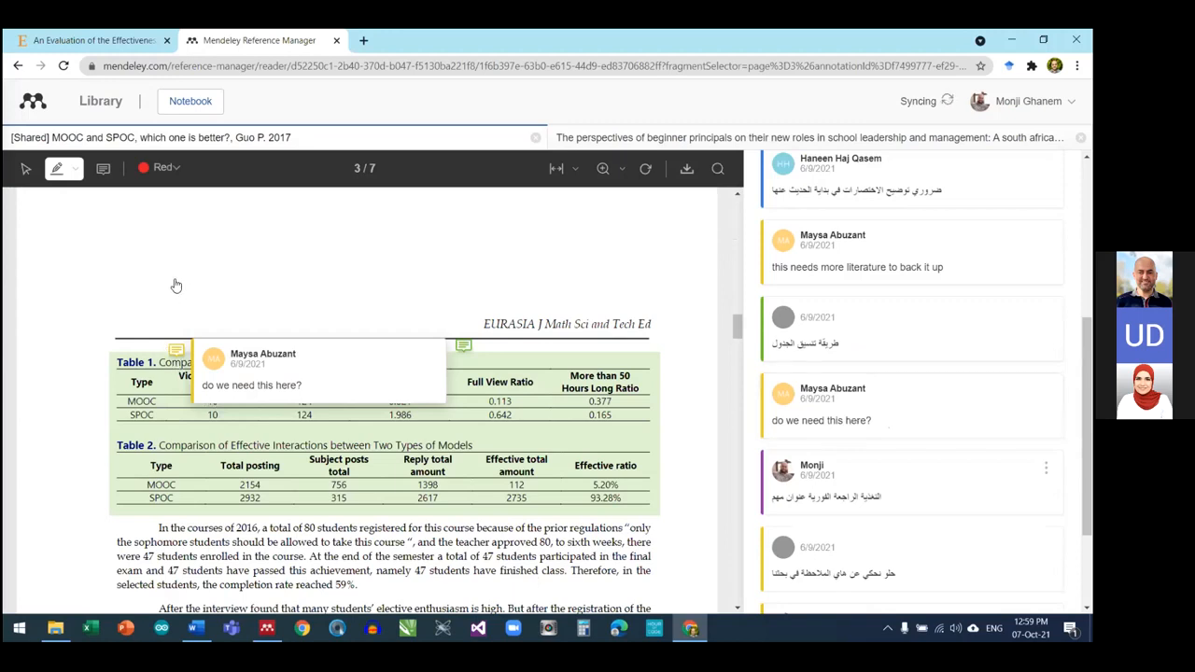
pyautogui.scroll(-1, 174, 285)
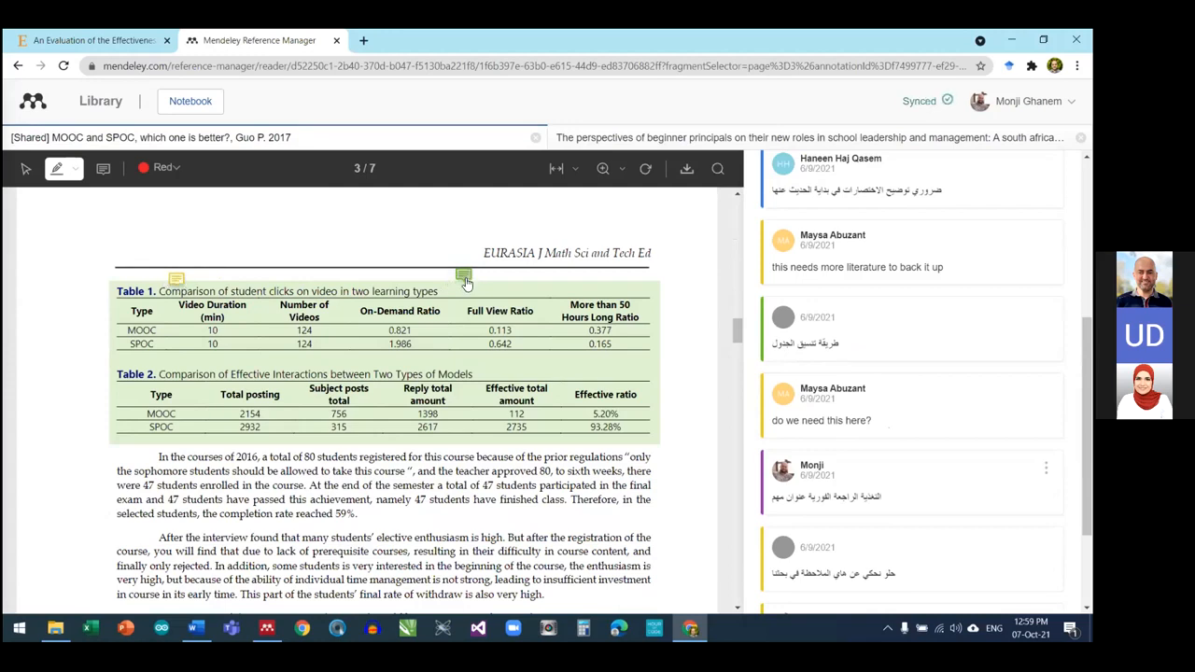
pyautogui.moveTo(464, 280)
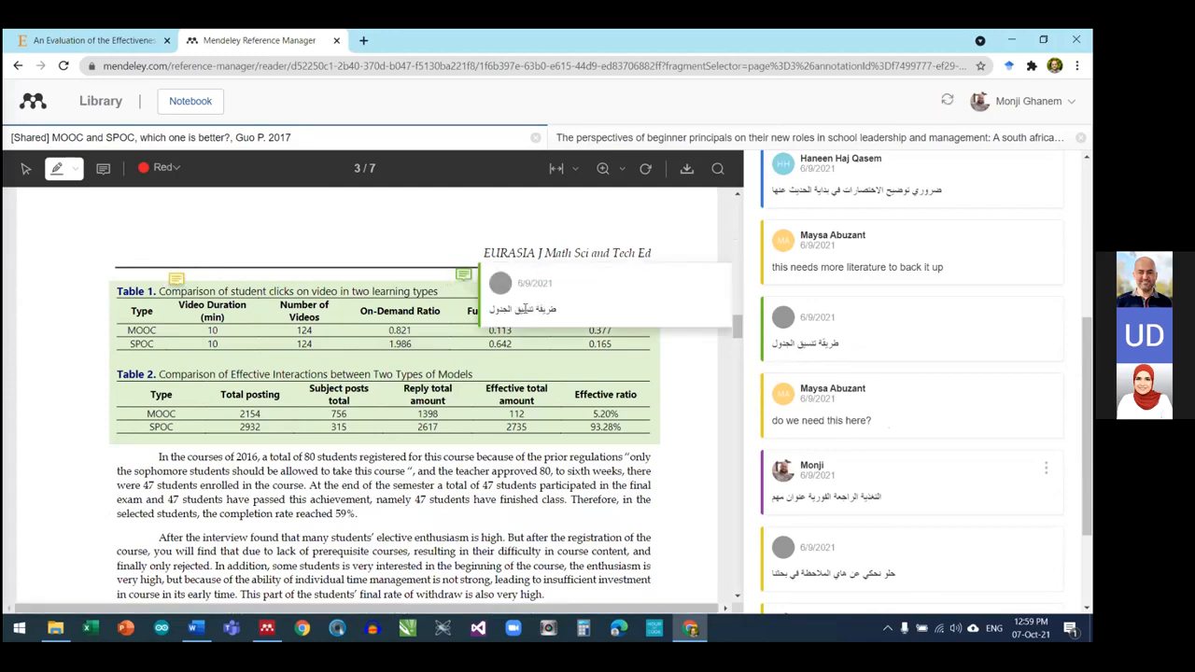
pyautogui.moveTo(481, 307); pyautogui.dragTo(465, 283)
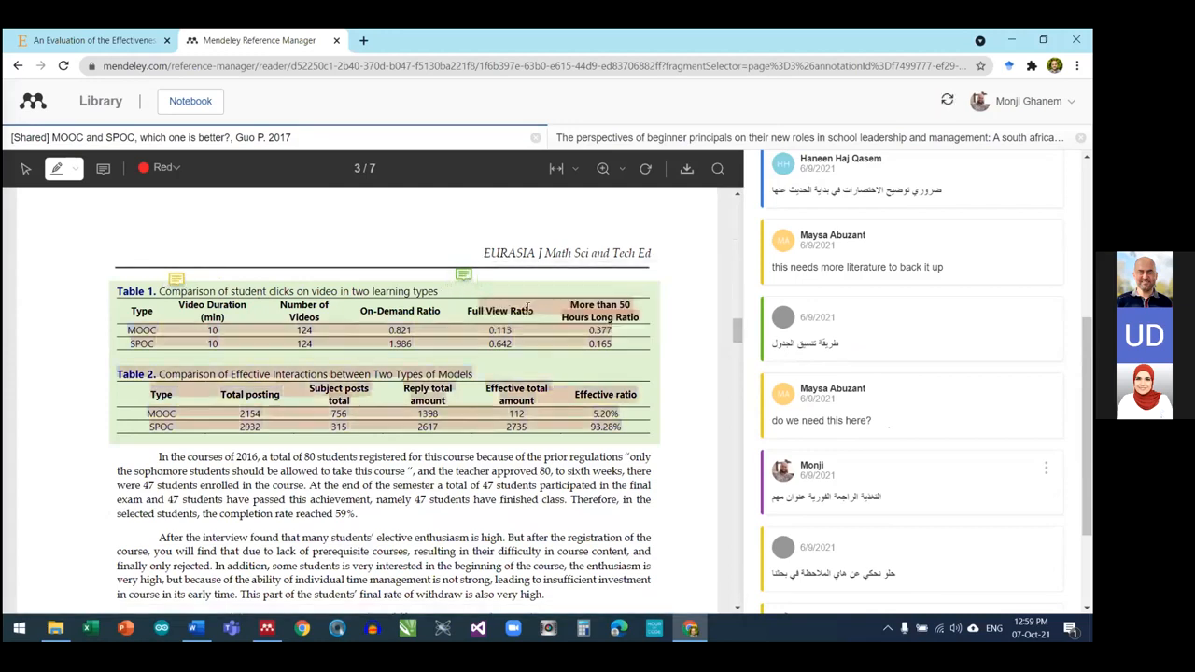
pyautogui.click(465, 280)
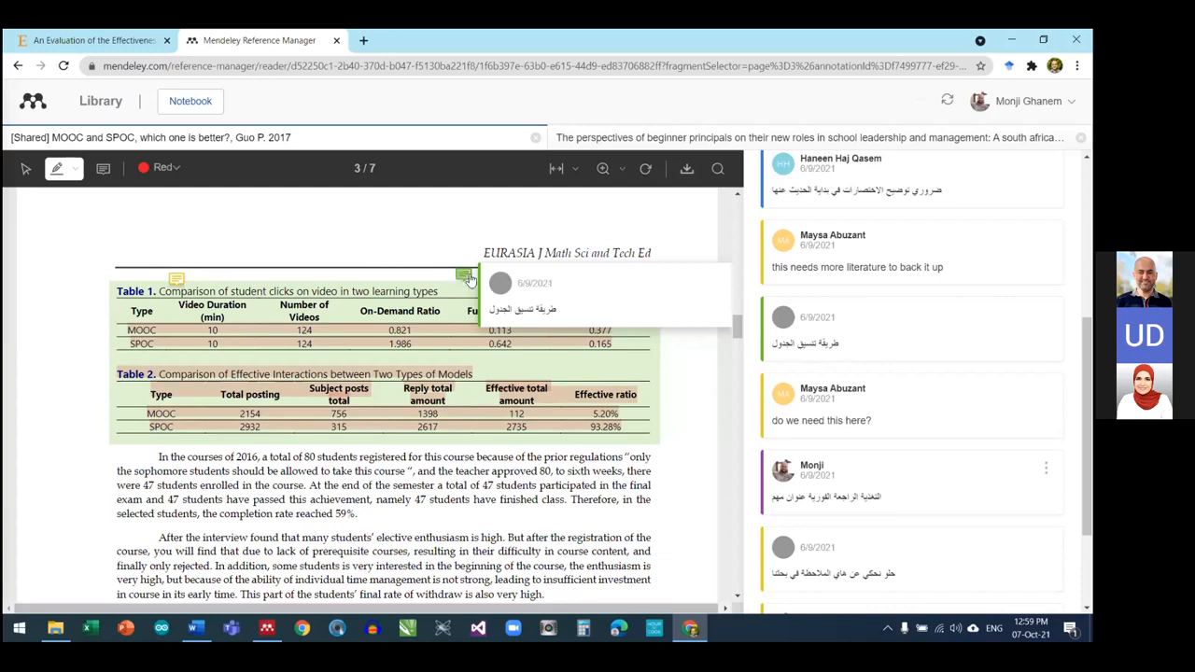
pyautogui.tripleClick(506, 309)
pyautogui.click(509, 309)
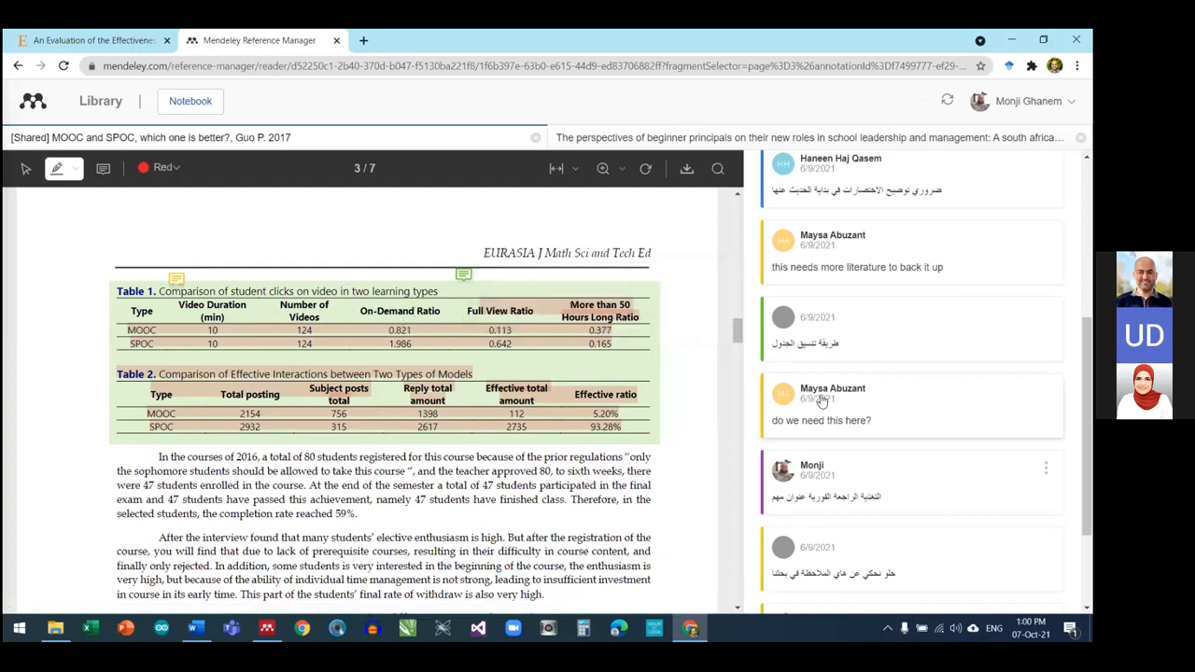
# Jump to the blue comment on the MOOC definition on page 1 and highlight "Massive Open Online Courses" in red
pyautogui.scroll(4, 821, 399)
pyautogui.scroll(-2, 831, 370)
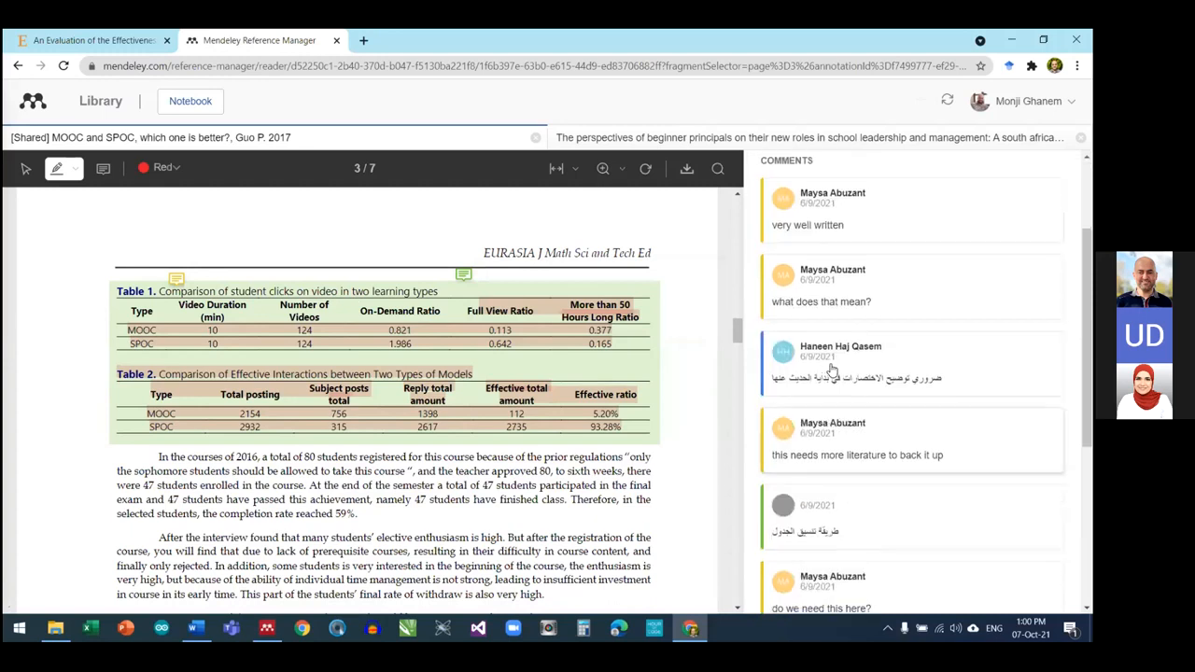
pyautogui.click(833, 373)
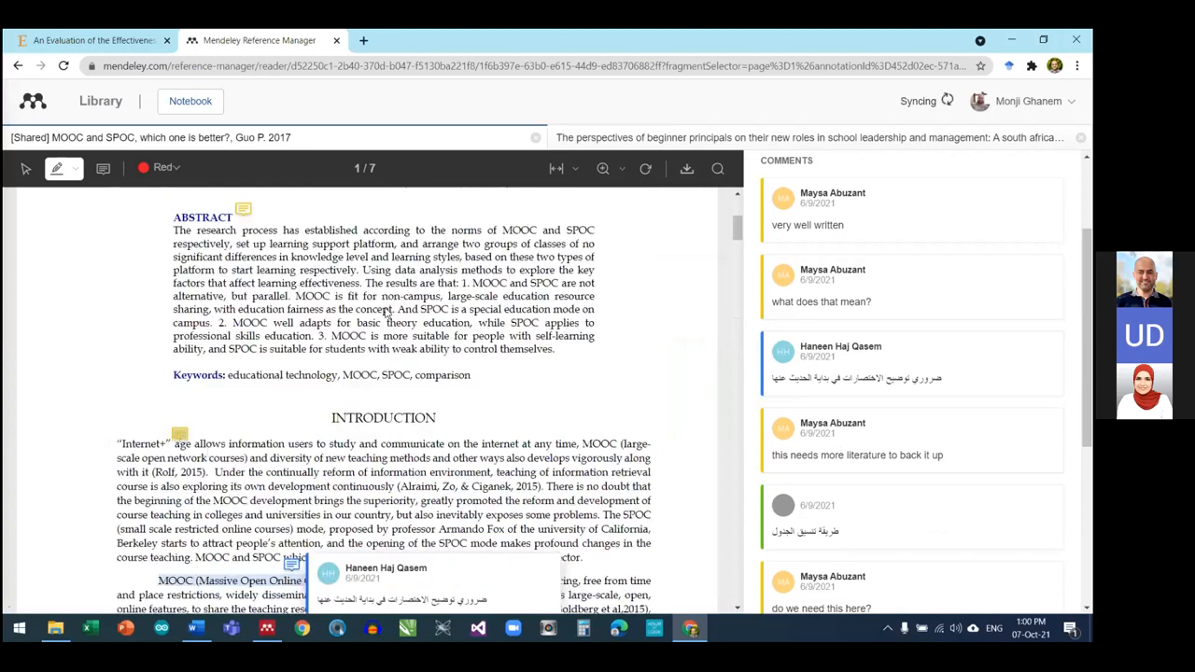
pyautogui.scroll(-3, 296, 283)
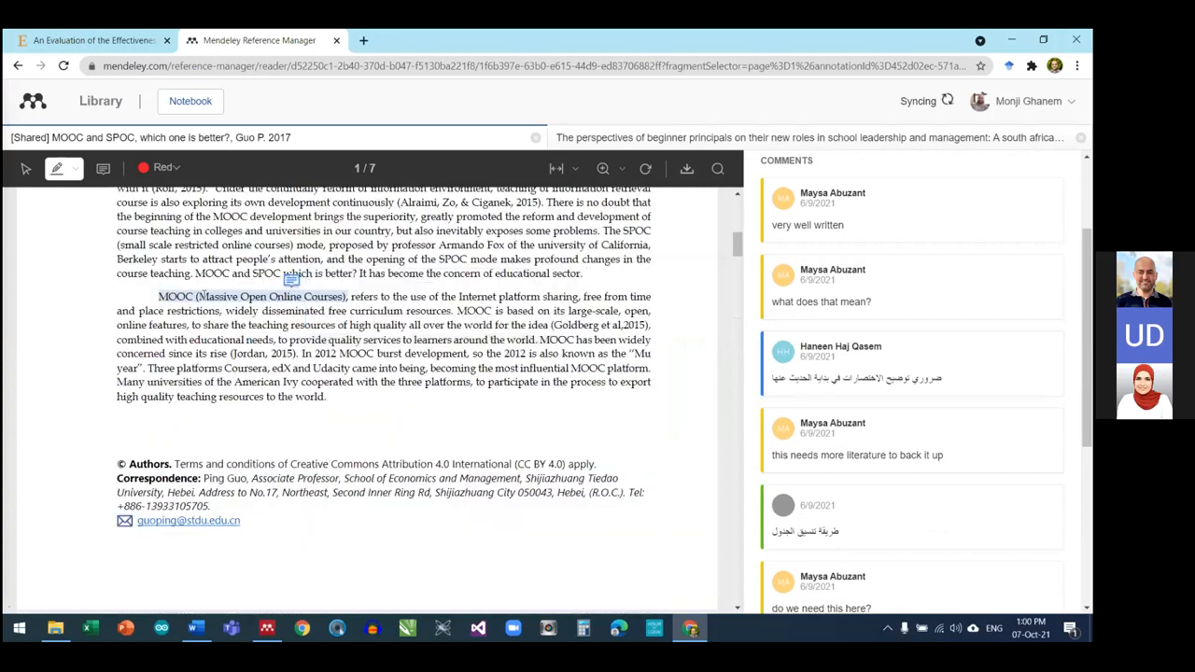
pyautogui.moveTo(199, 297); pyautogui.dragTo(345, 297)
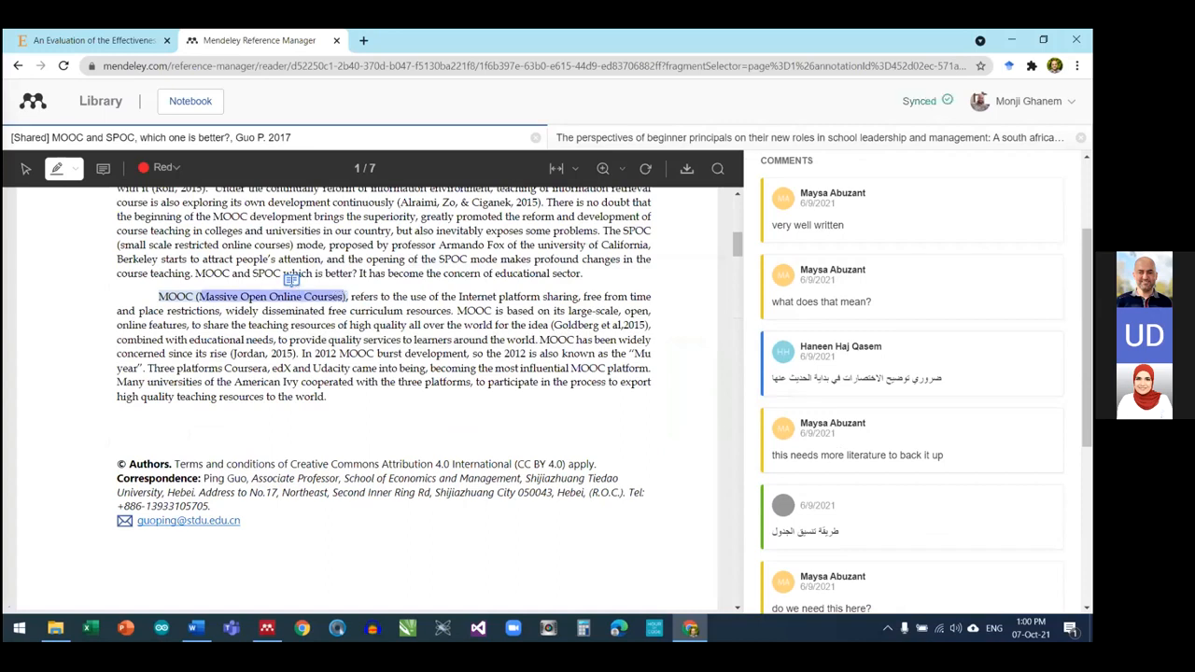
pyautogui.click(292, 280)
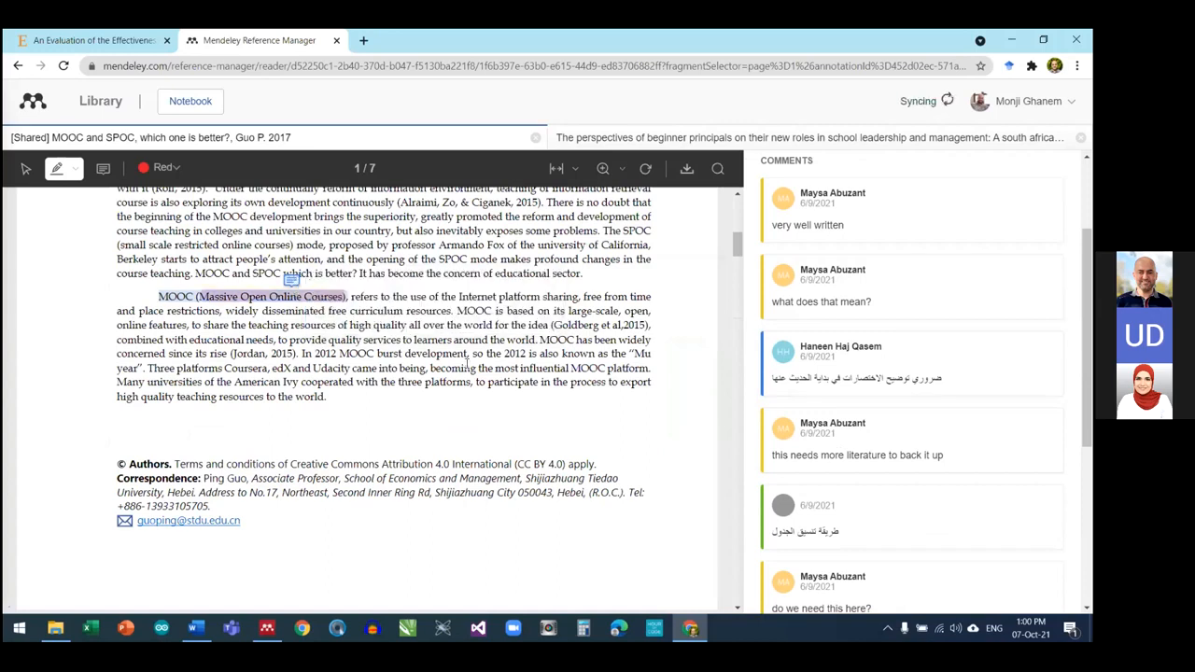
# Highlight "development brings the superiority, greatly promoted the reform" in the Introduction and change the highlight's color to blue
pyautogui.scroll(1, 467, 364)
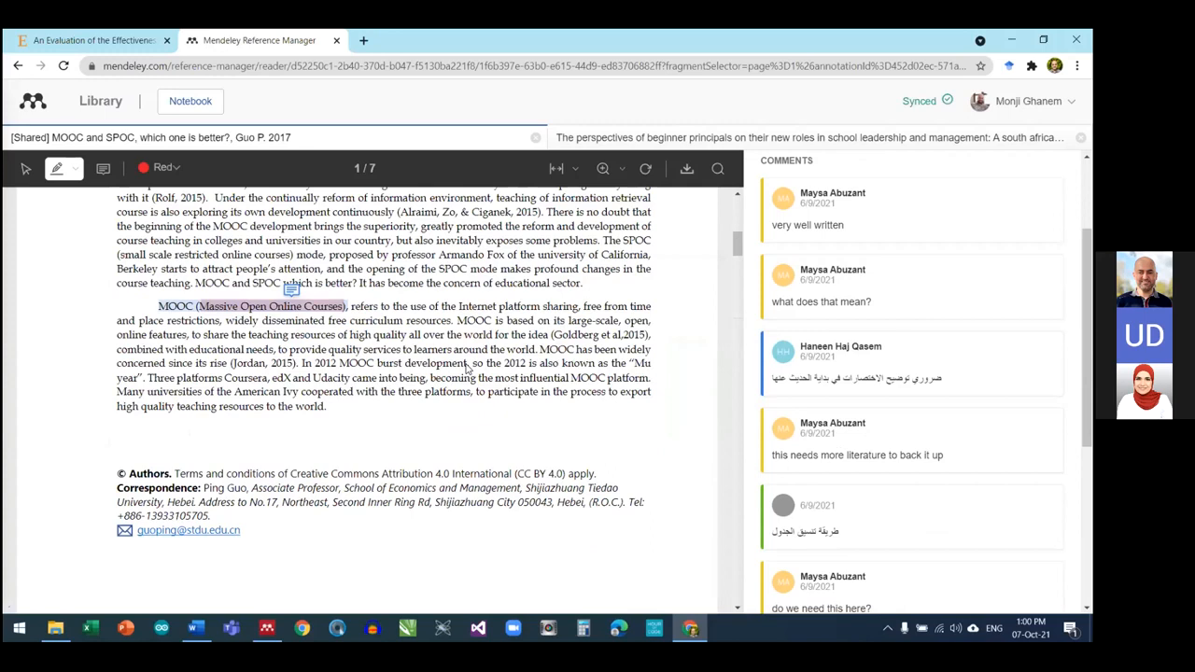
pyautogui.scroll(2, 473, 369)
pyautogui.scroll(1, 378, 368)
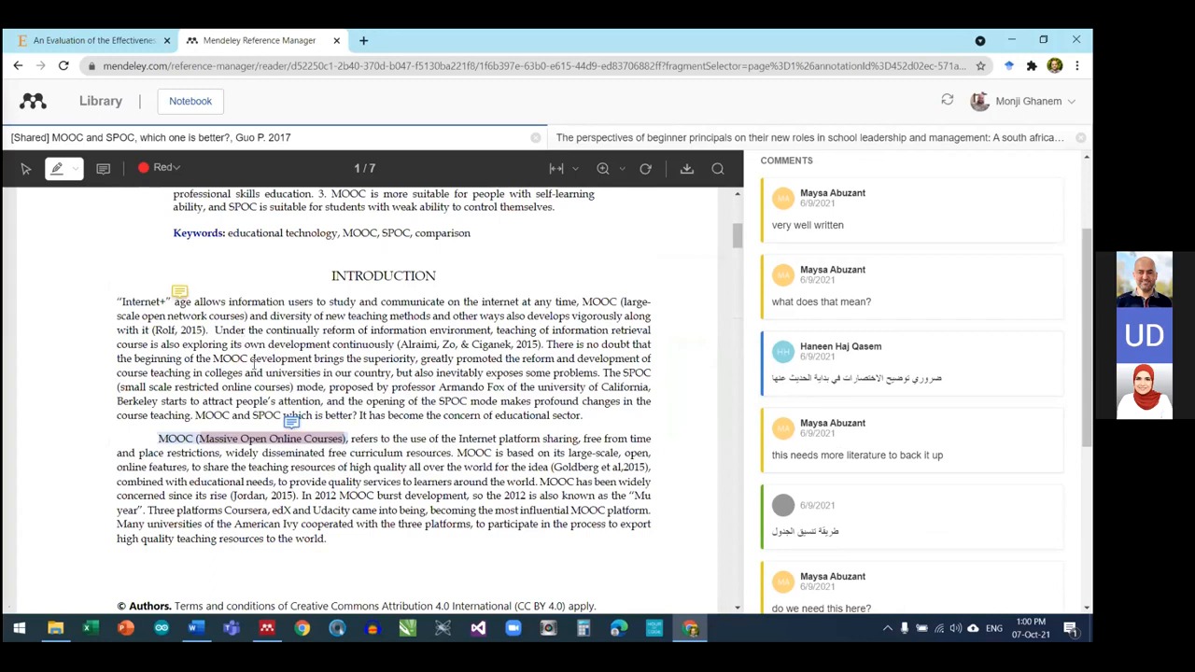
pyautogui.moveTo(303, 359); pyautogui.dragTo(560, 361)
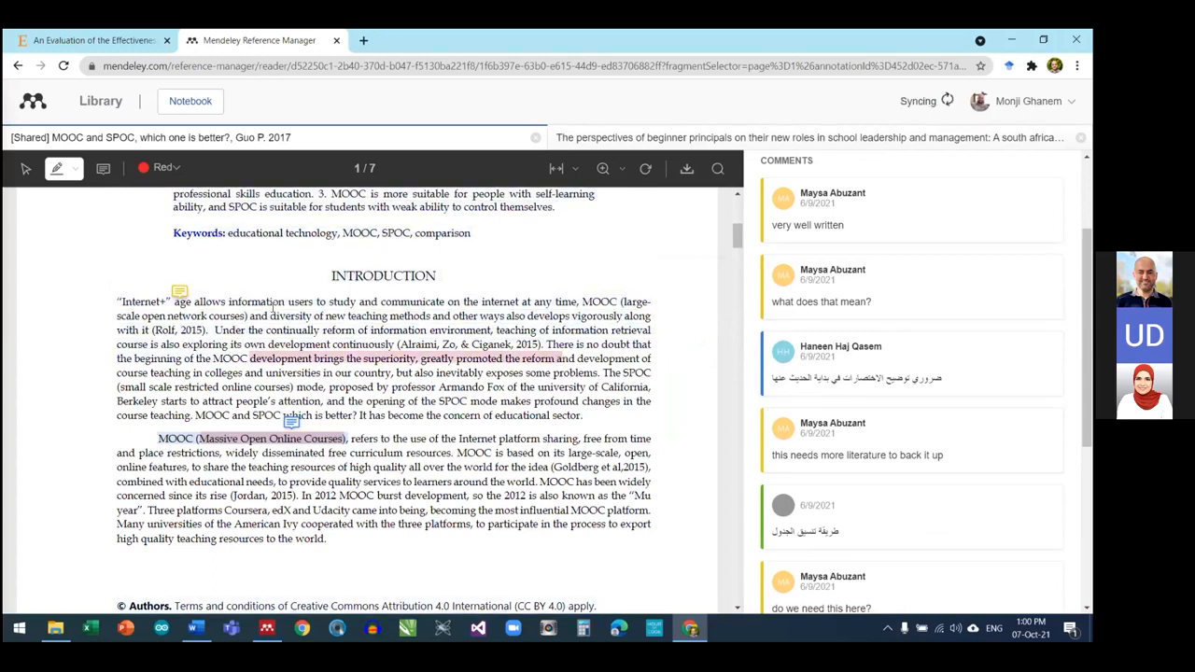
pyautogui.click(349, 360)
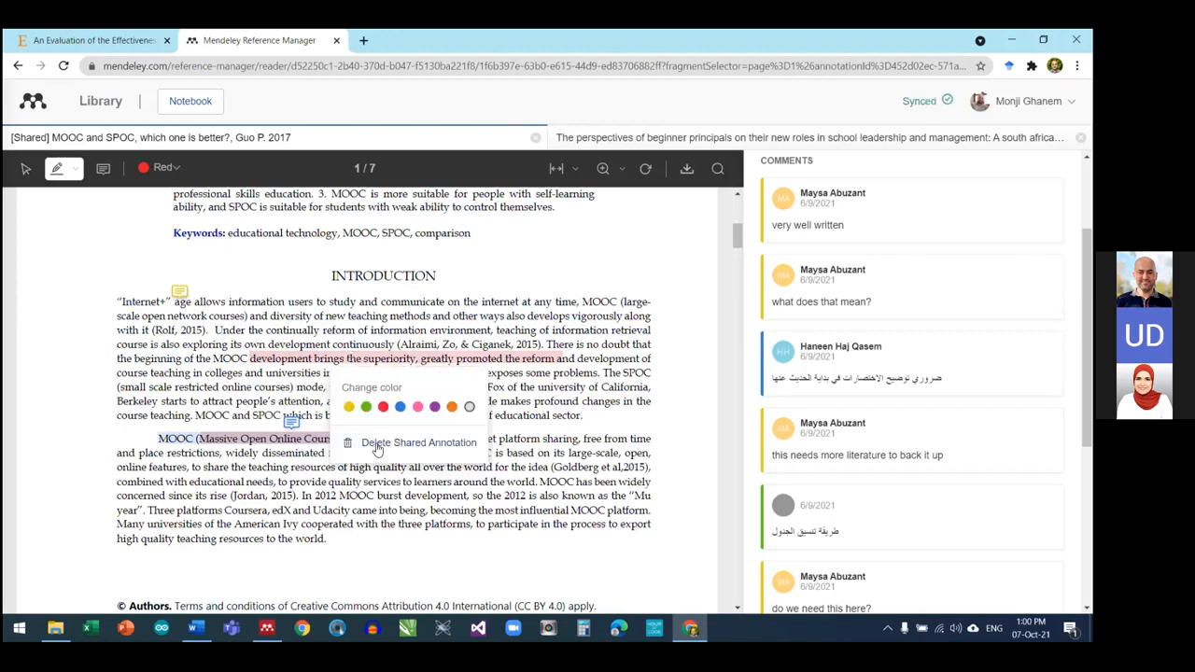
pyautogui.click(400, 408)
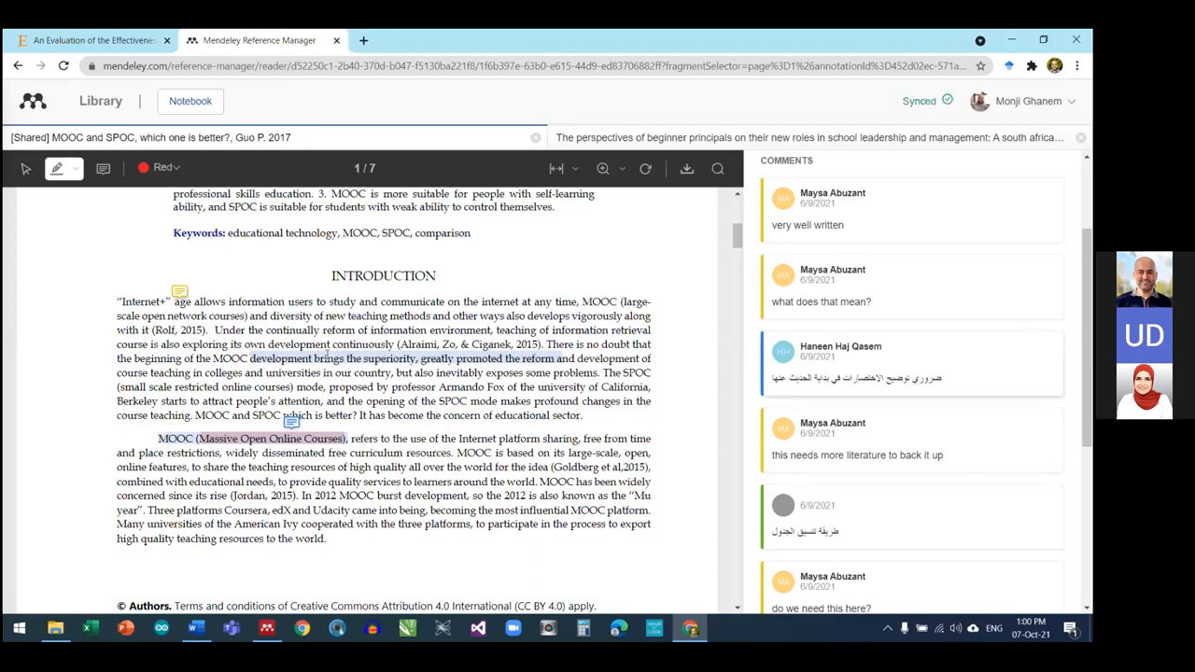
# Add a comment reading "I am here" on the blue highlighted phrase in the Introduction
pyautogui.click(102, 168)
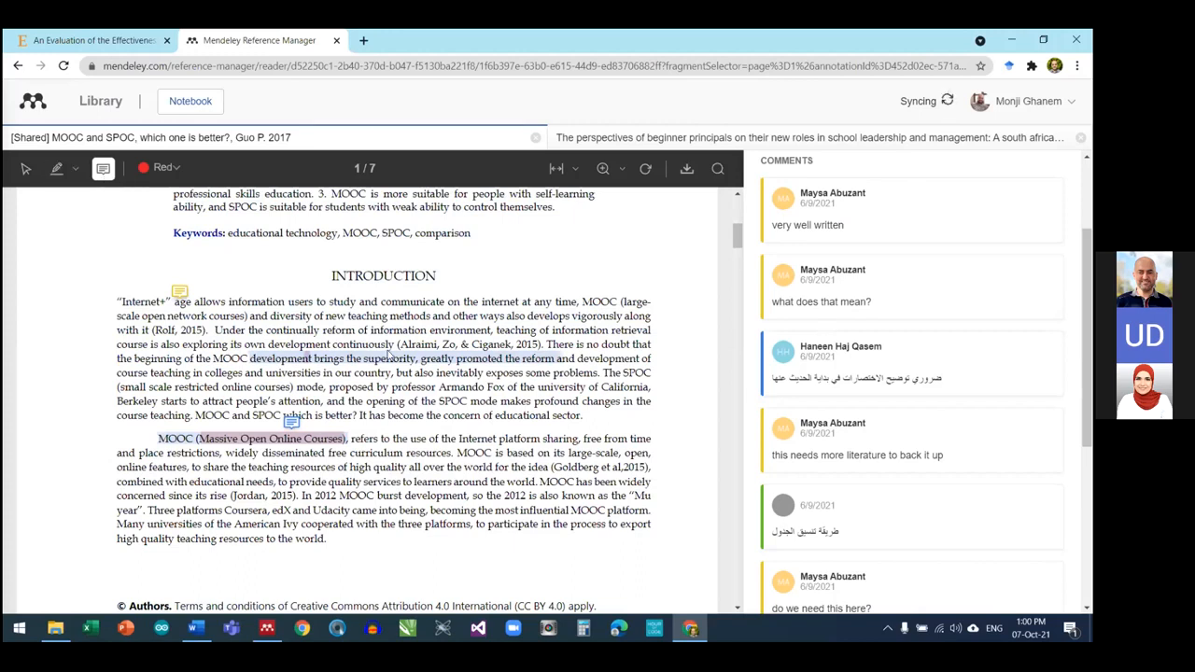
pyautogui.click(383, 361)
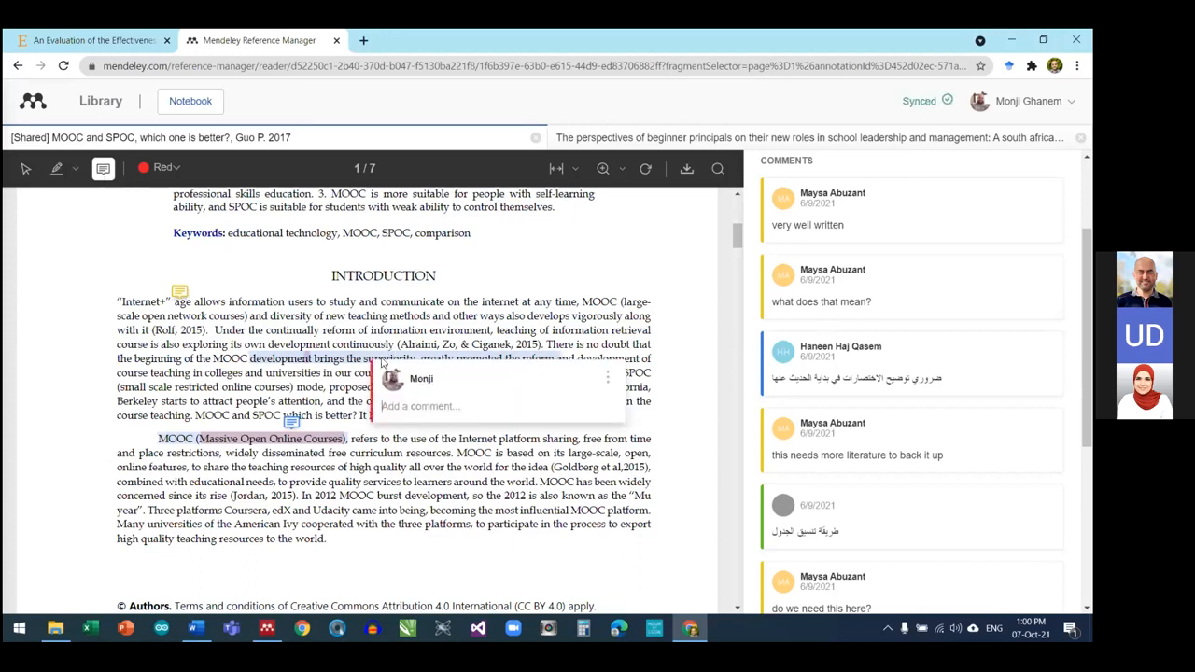
pyautogui.write('I am here')
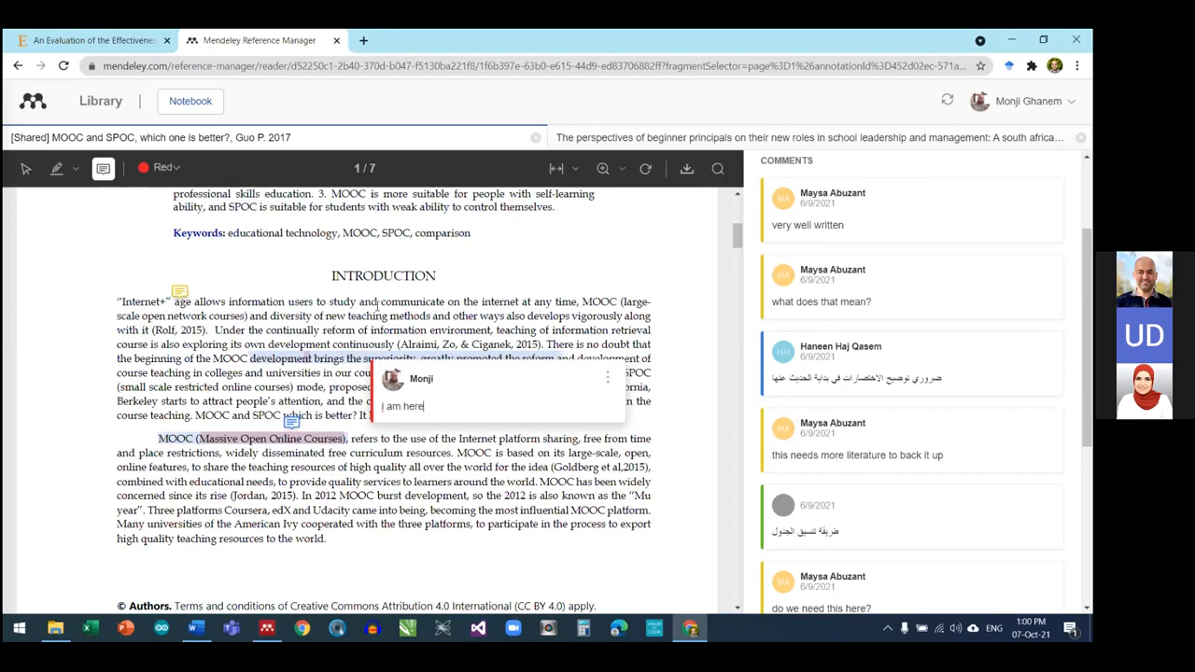
# Finish the "i am here" comment and return to the SPOC private group's reference list
pyautogui.click(280, 372)
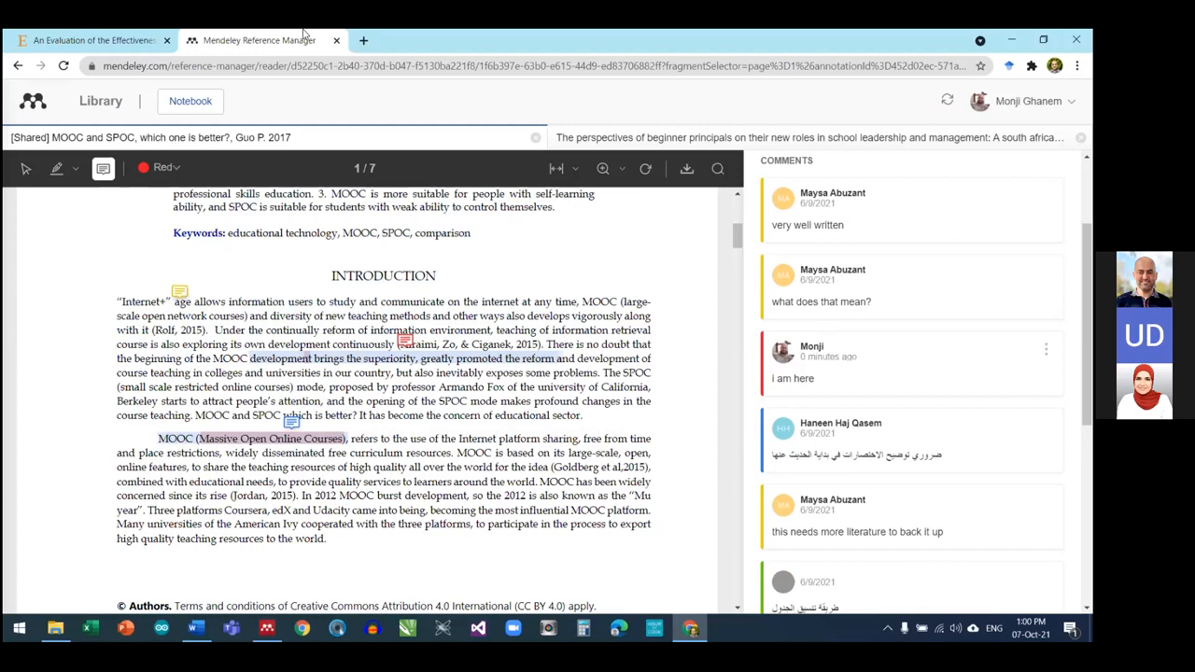
pyautogui.click(101, 103)
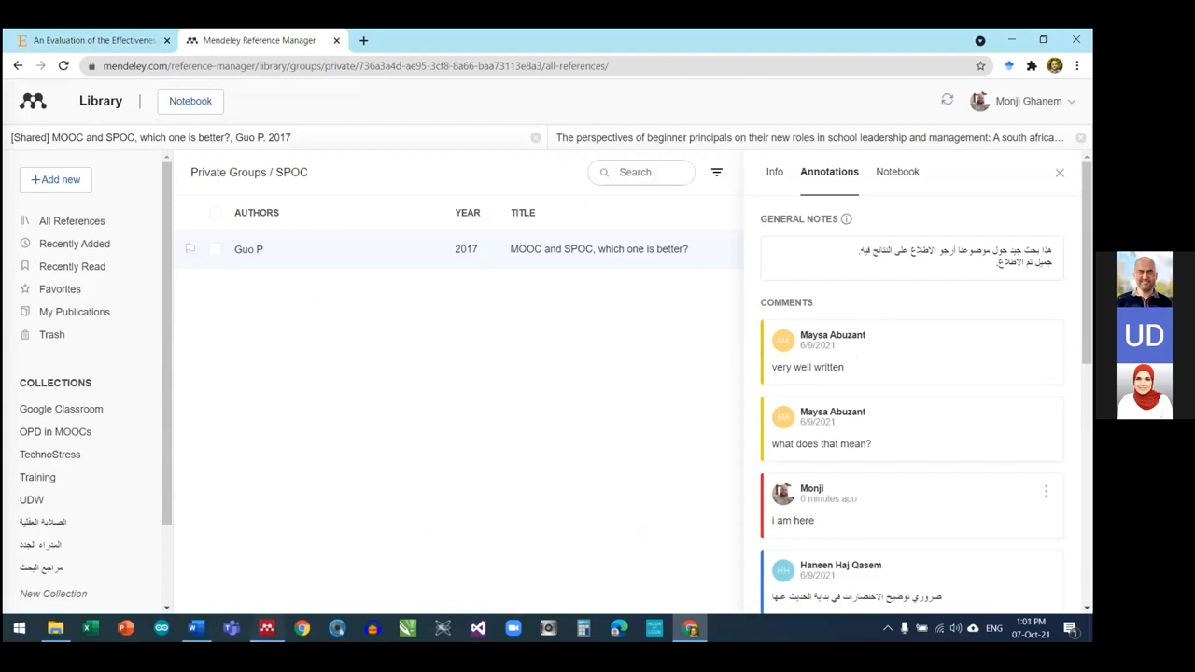
# Switch to Mendeley Desktop and show the notes of "MOOC and SPOC, which one is better?" in the SPOC group
pyautogui.click(267, 628)
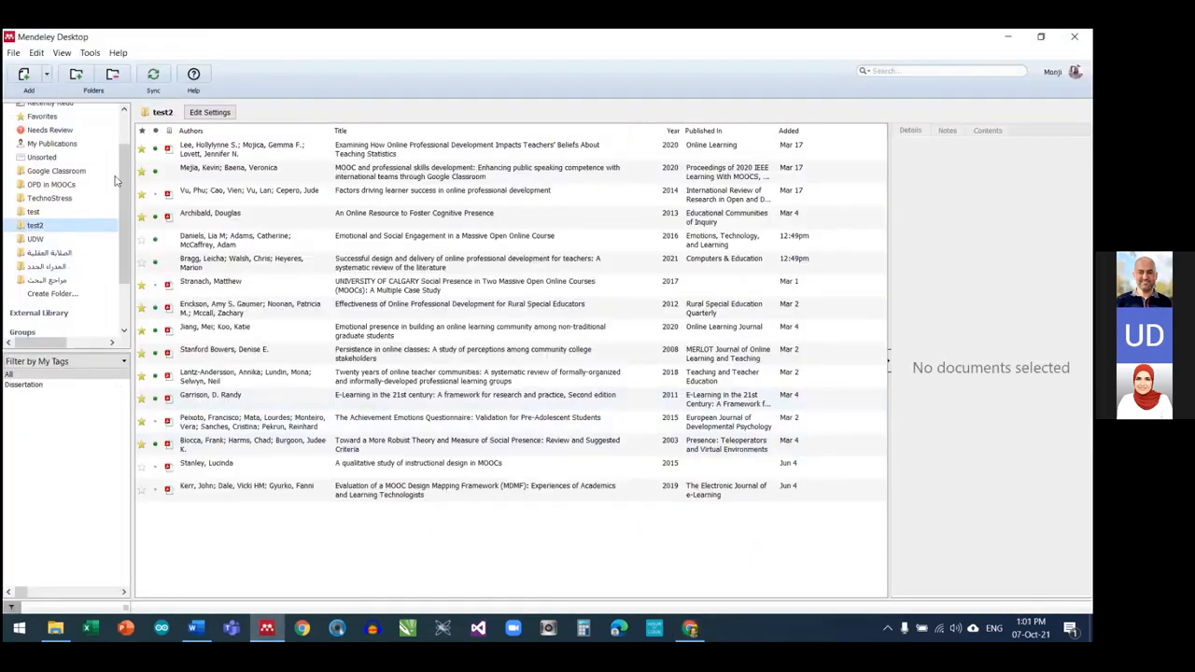
pyautogui.scroll(-2, 127, 276)
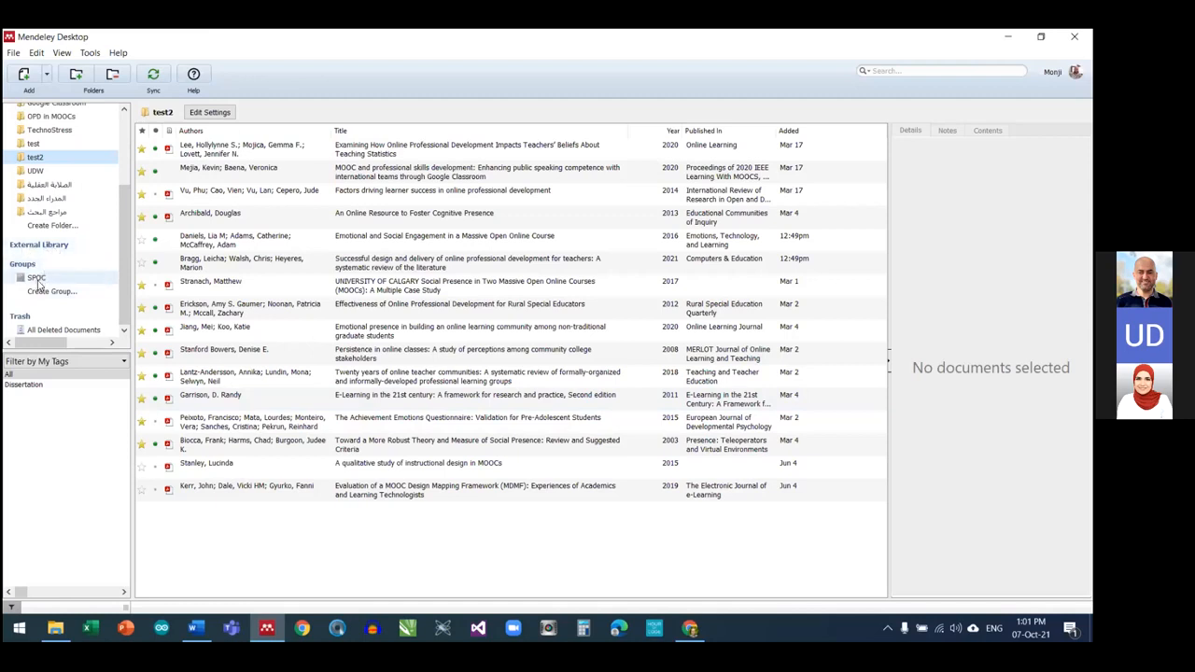
pyautogui.click(37, 280)
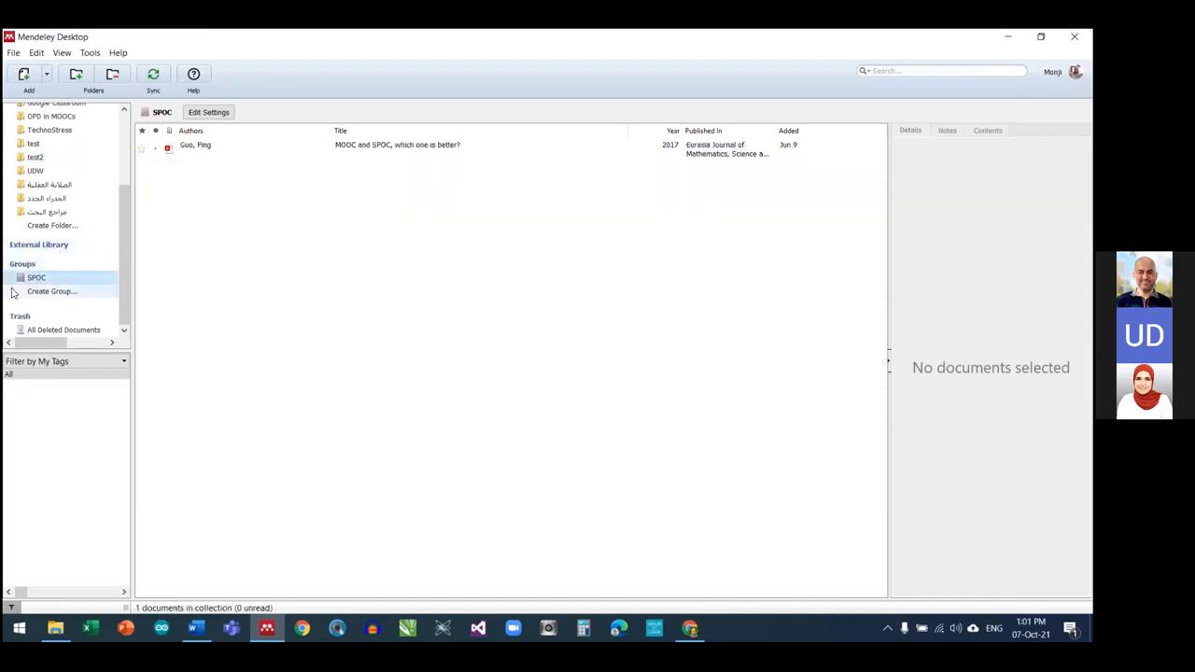
pyautogui.click(353, 150)
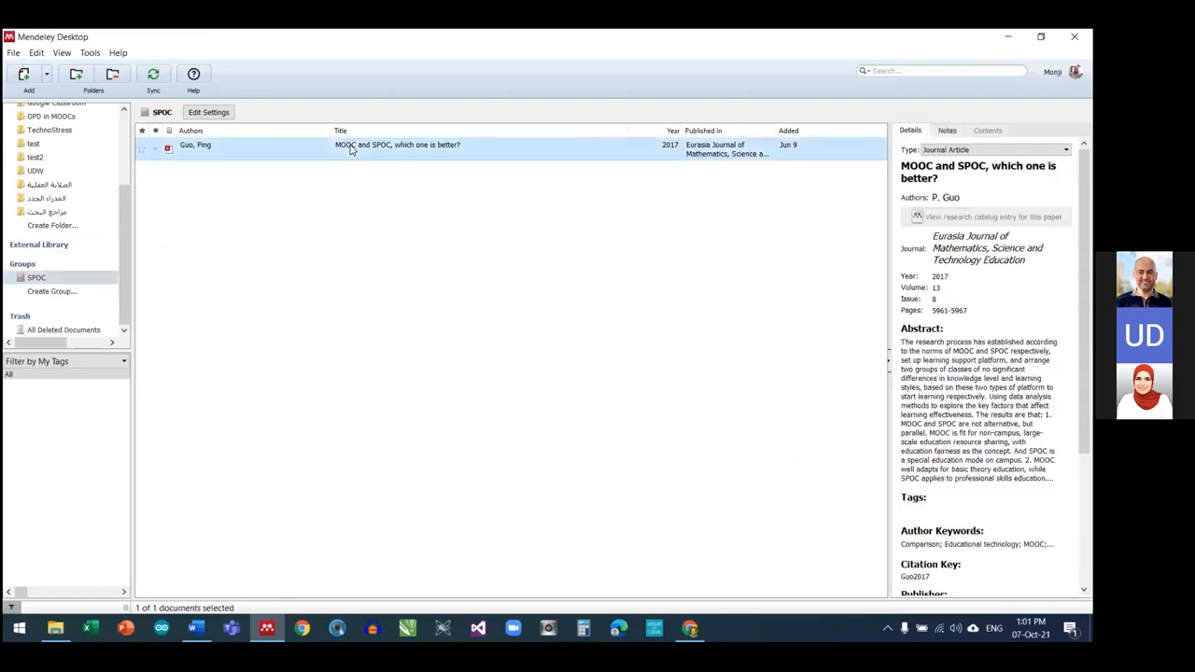
pyautogui.click(957, 133)
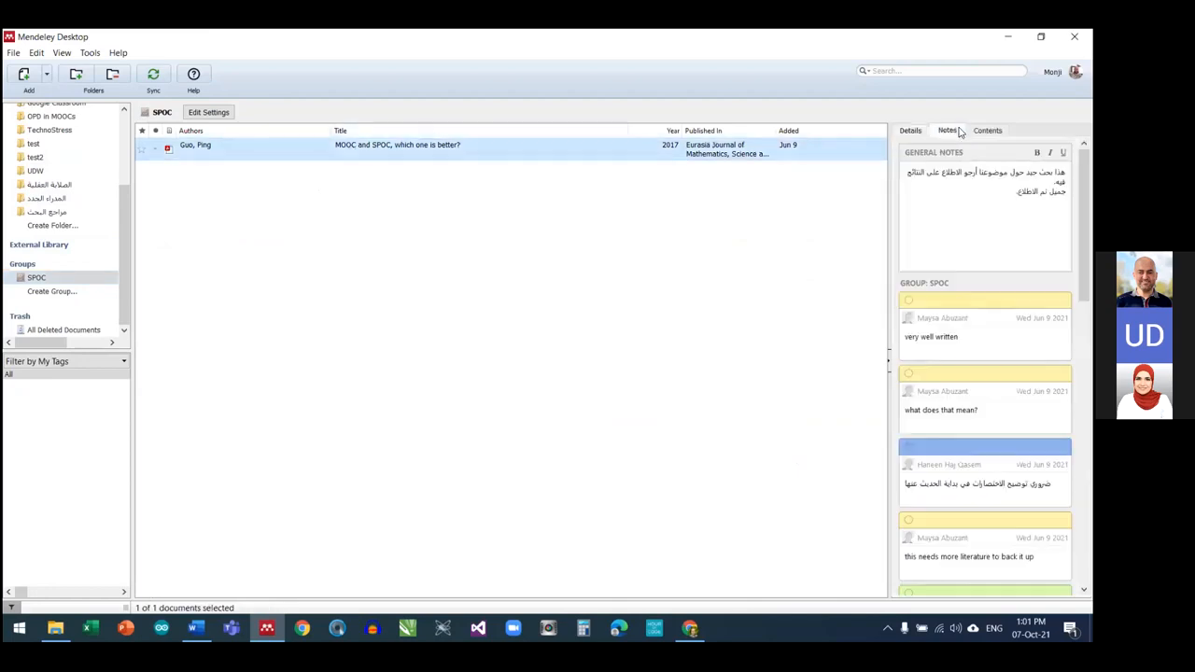
# Read through the group members' notes on the shared article down to the last one, then deselect the article
pyautogui.scroll(-3, 950, 389)
pyautogui.scroll(1, 971, 411)
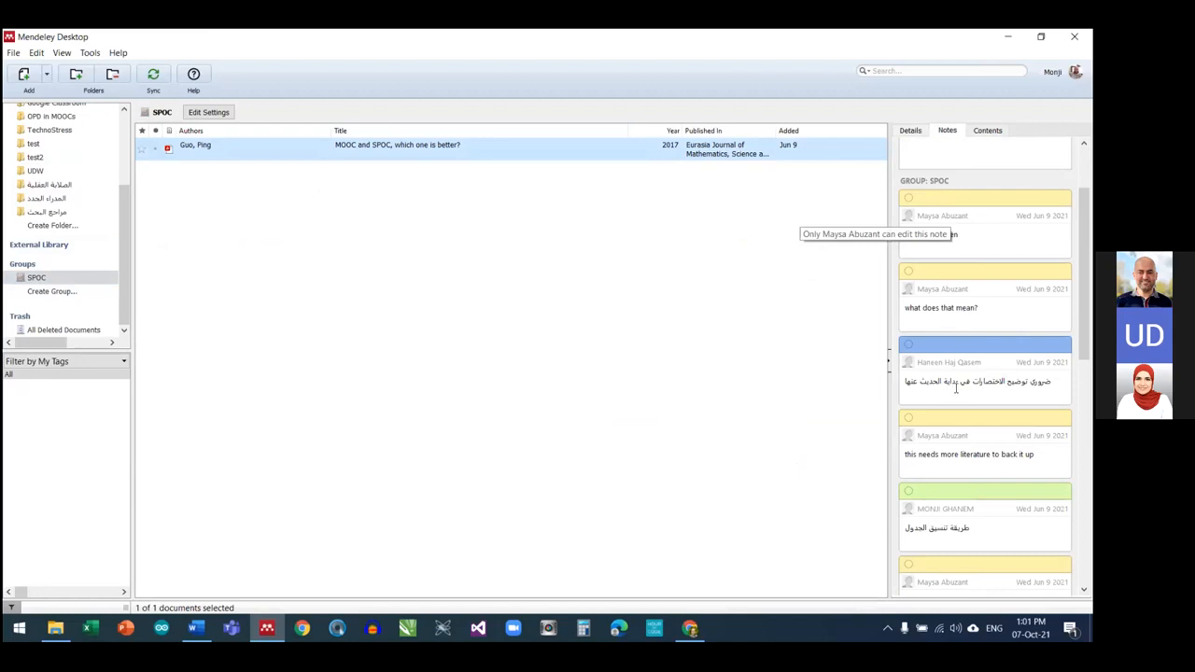
pyautogui.scroll(-5, 956, 388)
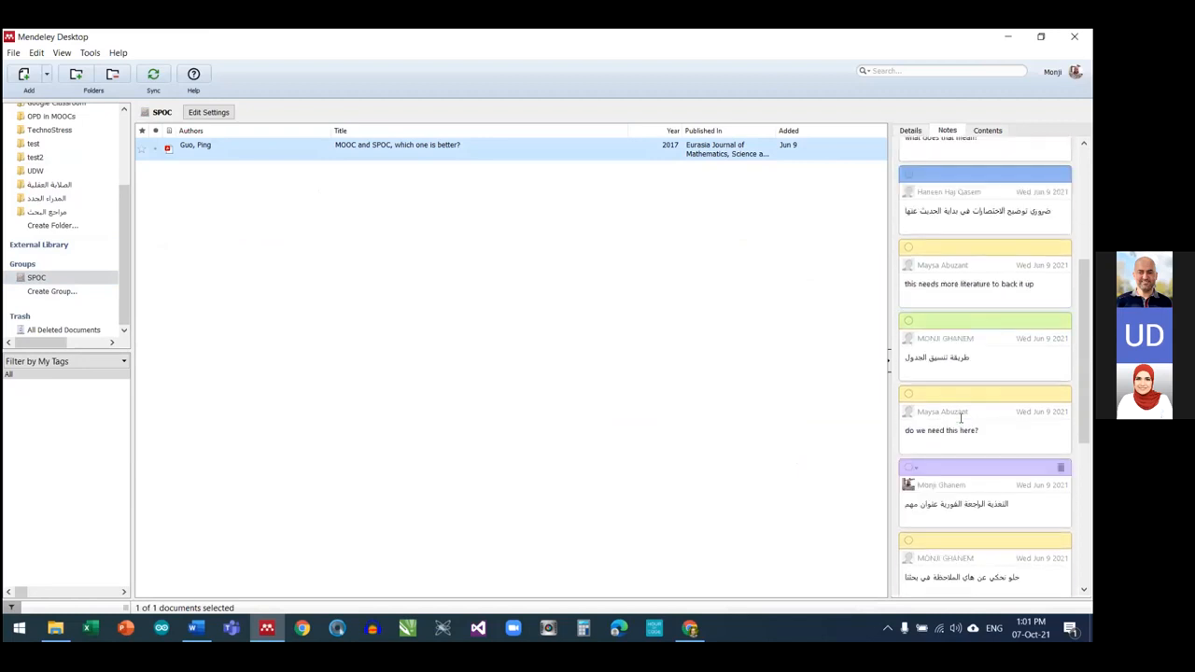
pyautogui.scroll(-5, 961, 419)
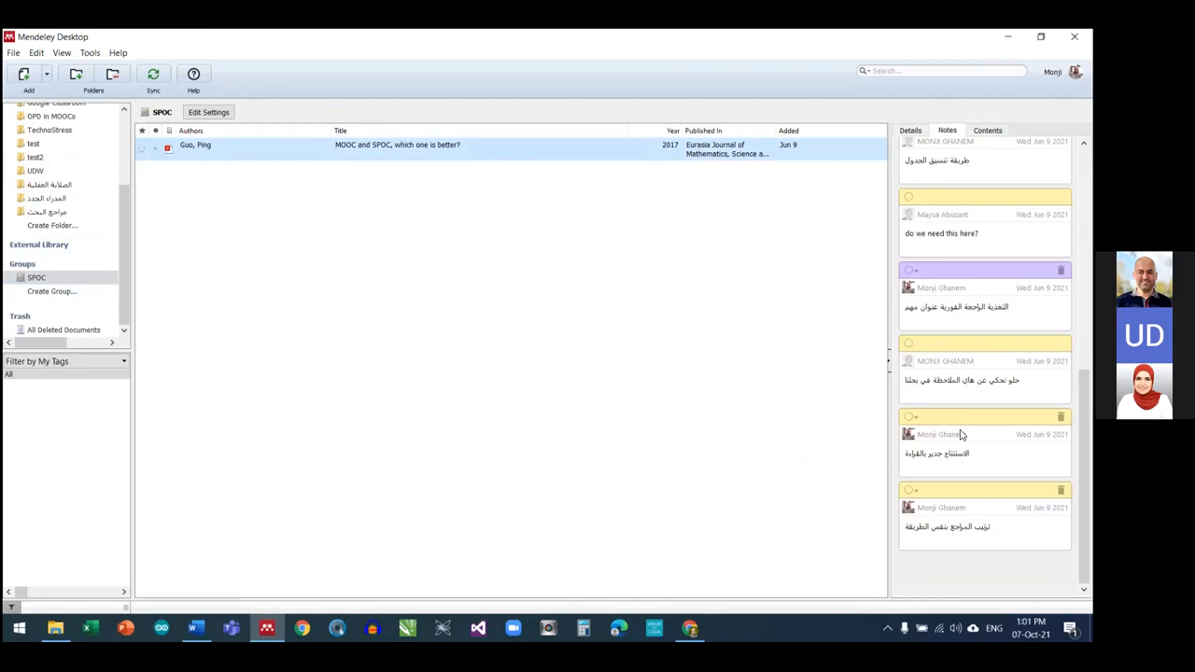
pyautogui.click(965, 377)
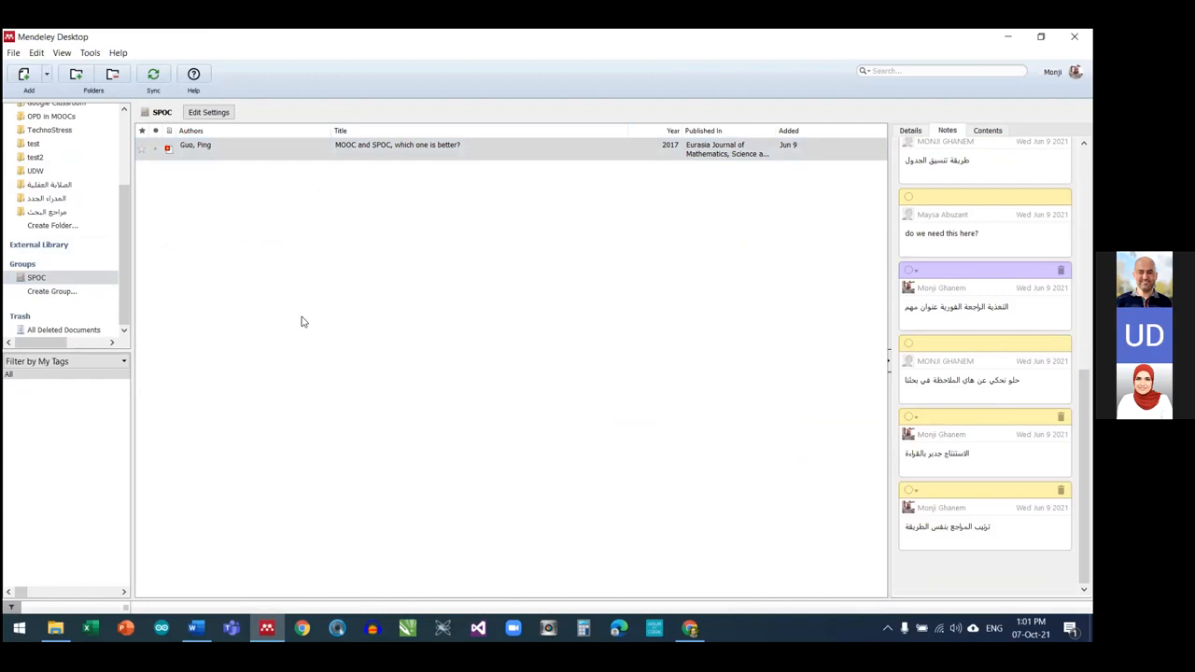
pyautogui.click(365, 305)
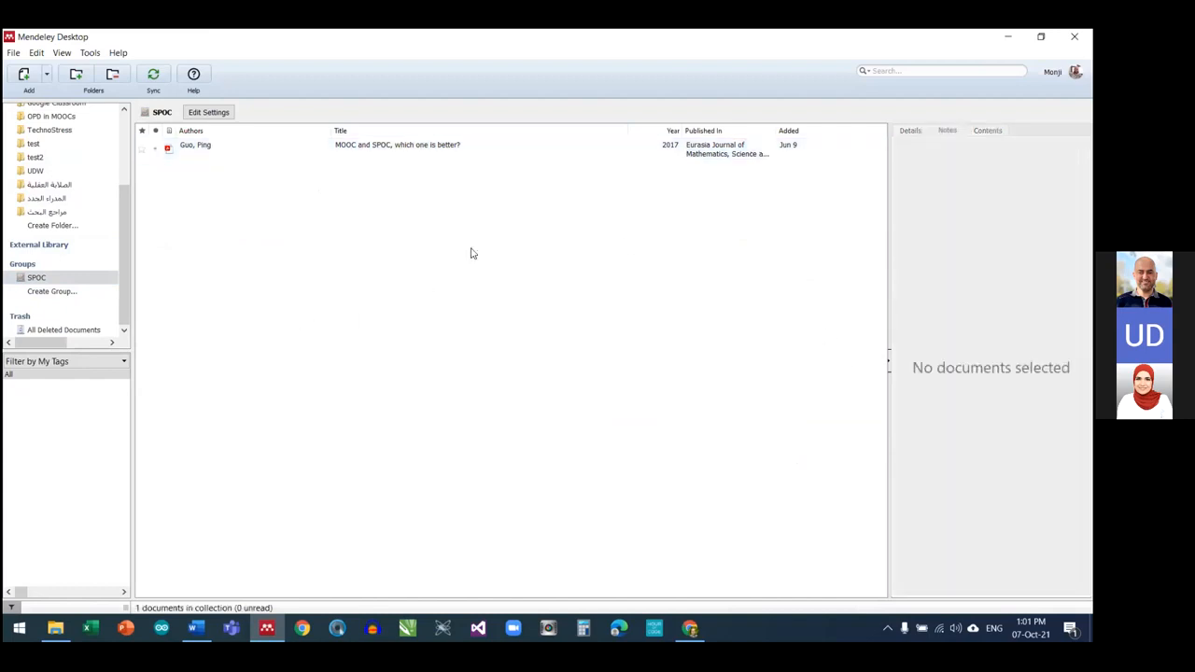
# Select the University of Calgary article on social presence in the UDW folder, show its notes and open its PDF
pyautogui.scroll(1, 34, 214)
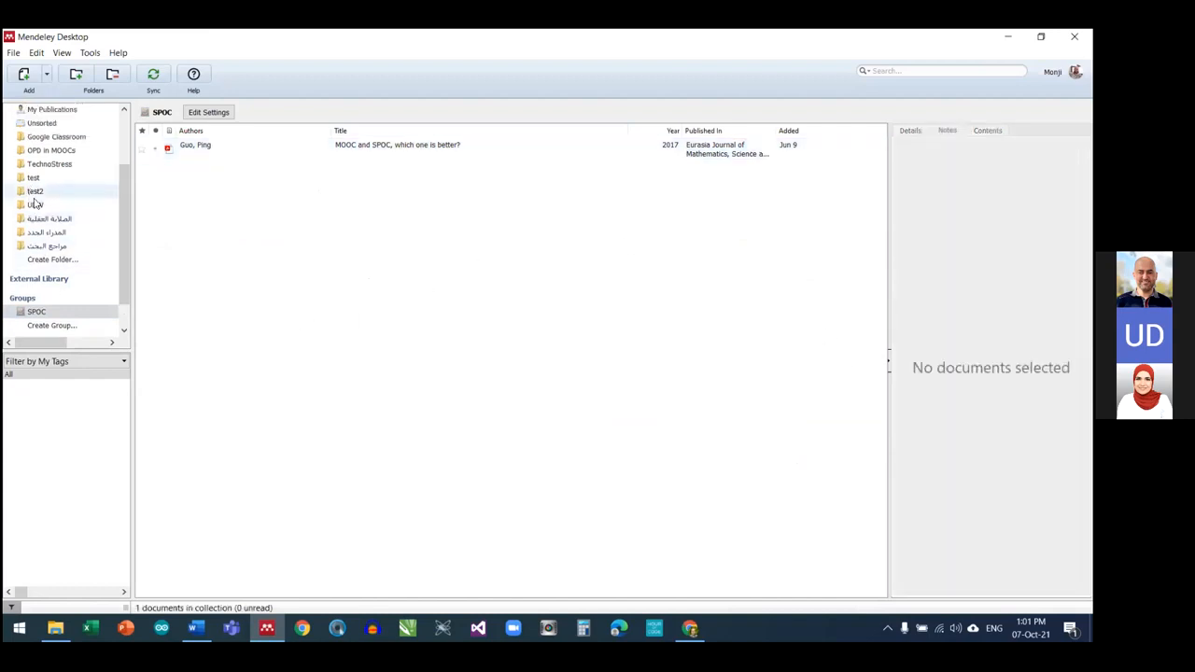
pyautogui.click(31, 205)
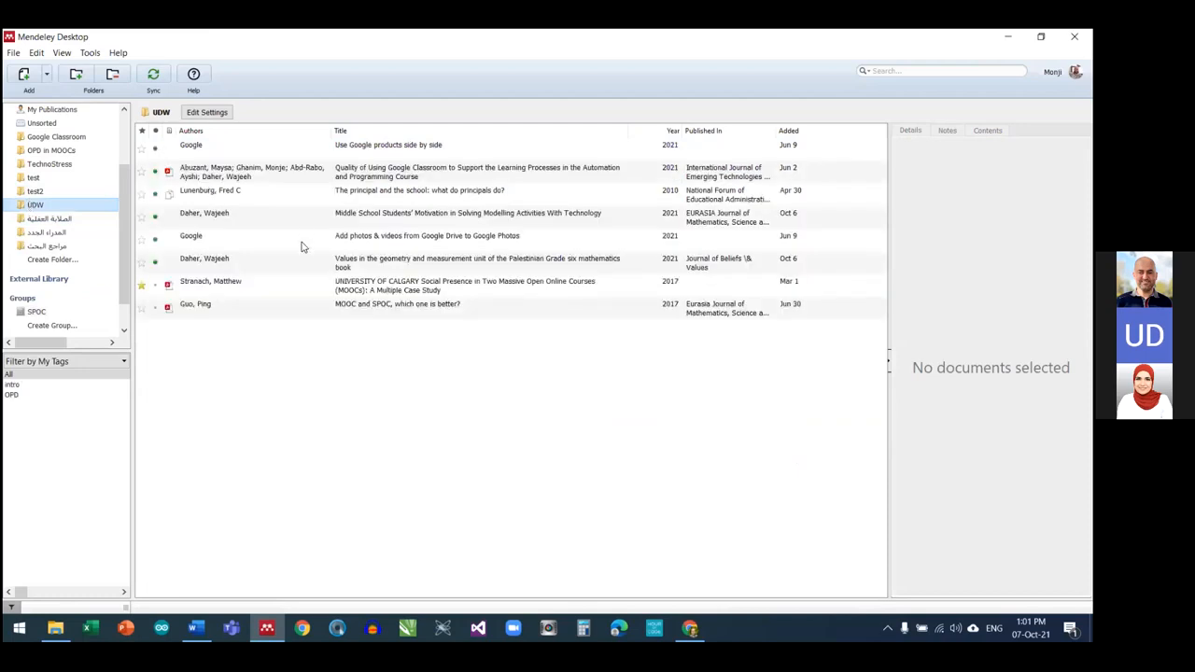
pyautogui.click(345, 280)
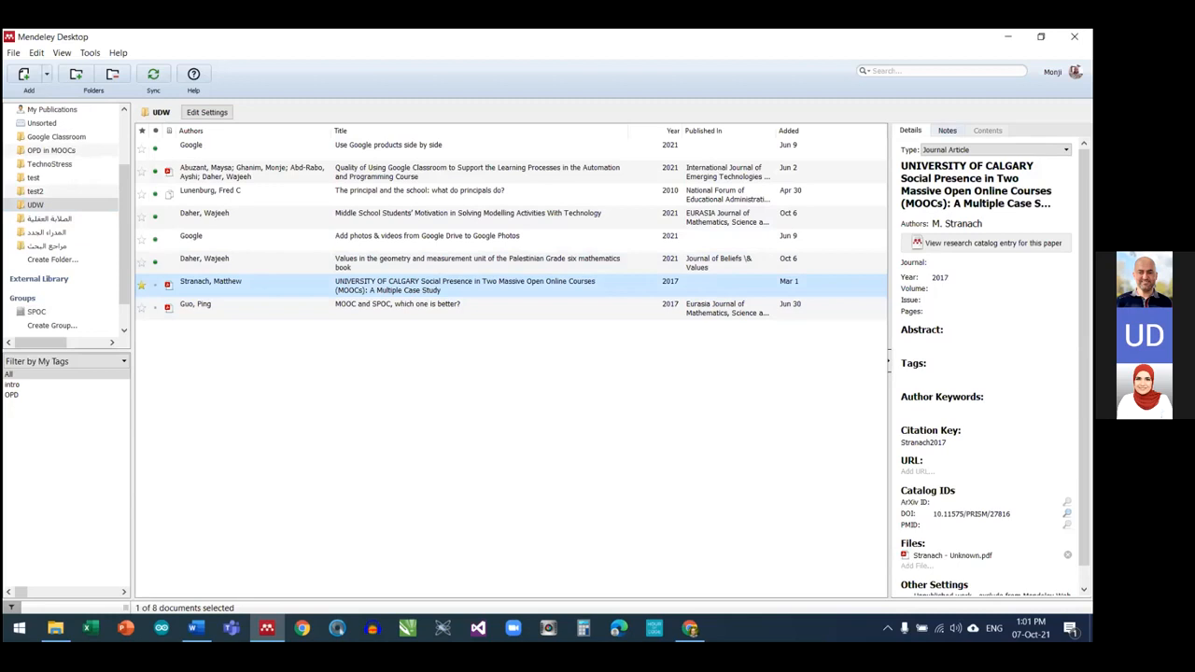
pyautogui.click(946, 130)
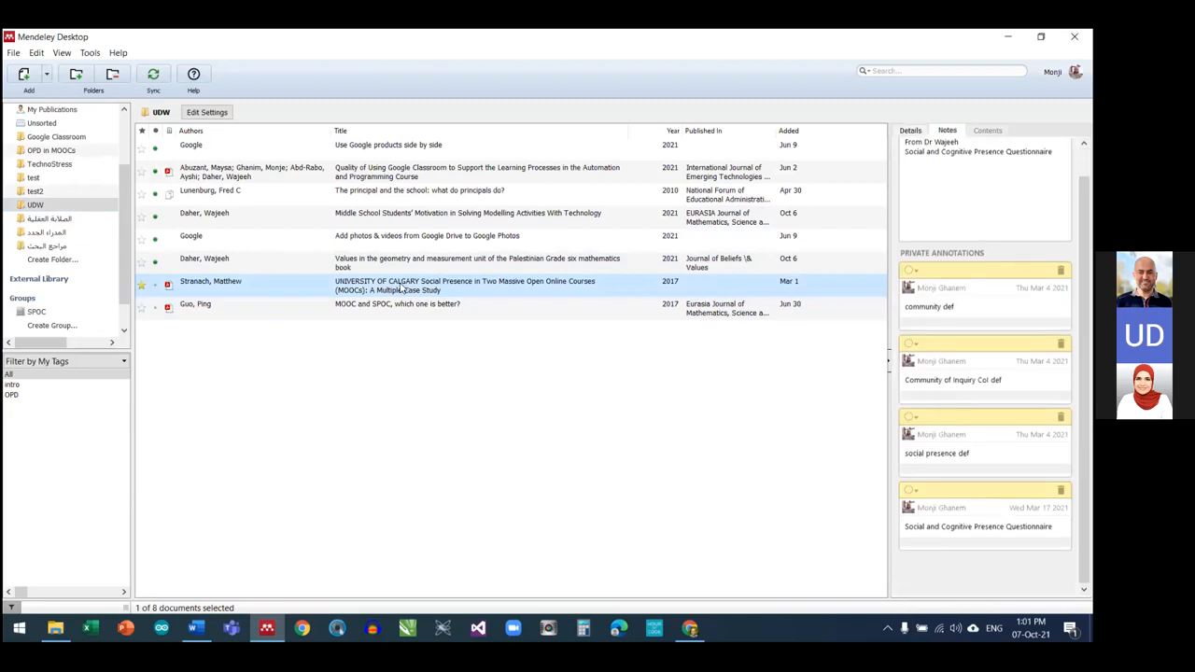
# Highlight text across Teaching Presence items 2 to 4 in yellow and add a note reading "go here" at item 5
pyautogui.click(158, 75)
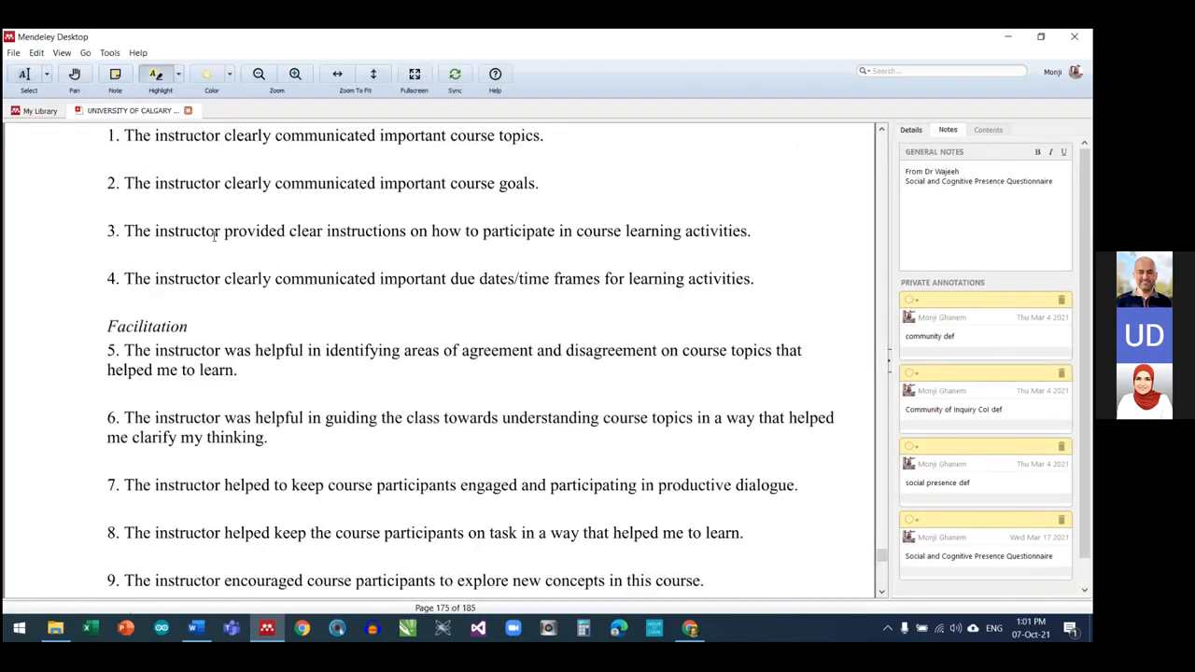
pyautogui.click(112, 74)
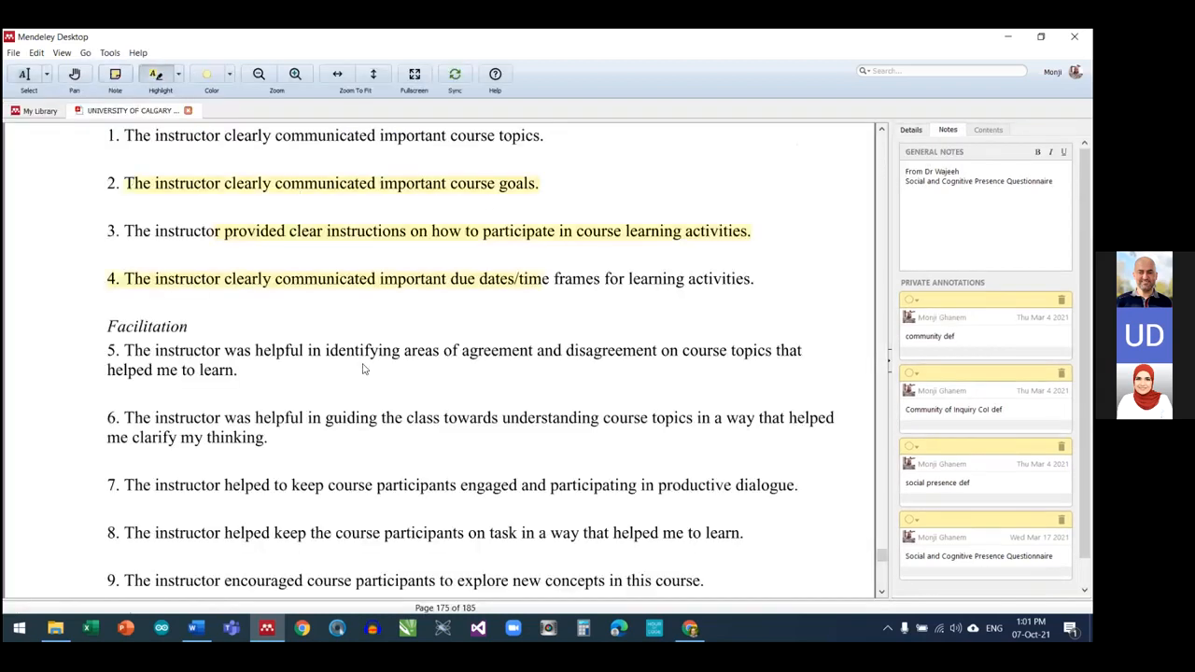
pyautogui.click(381, 360)
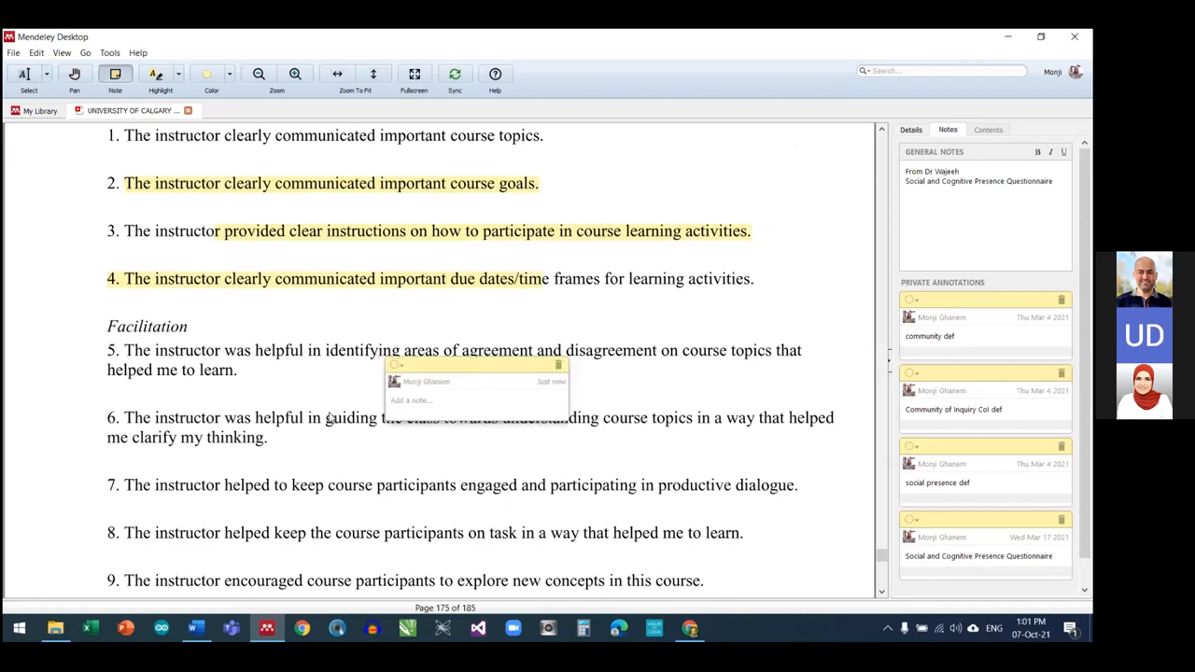
pyautogui.write('go here')
# Try placing empty notes below items 4 and 2, coloring the one below item 2 green
pyautogui.click(327, 284)
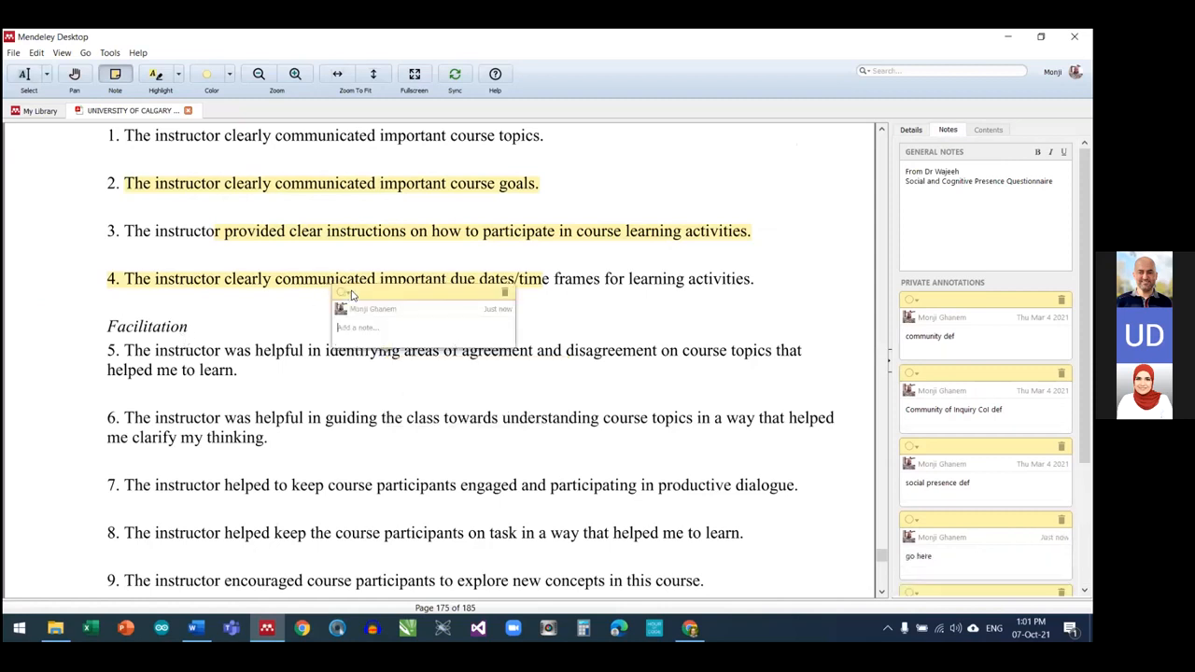
pyautogui.click(344, 293)
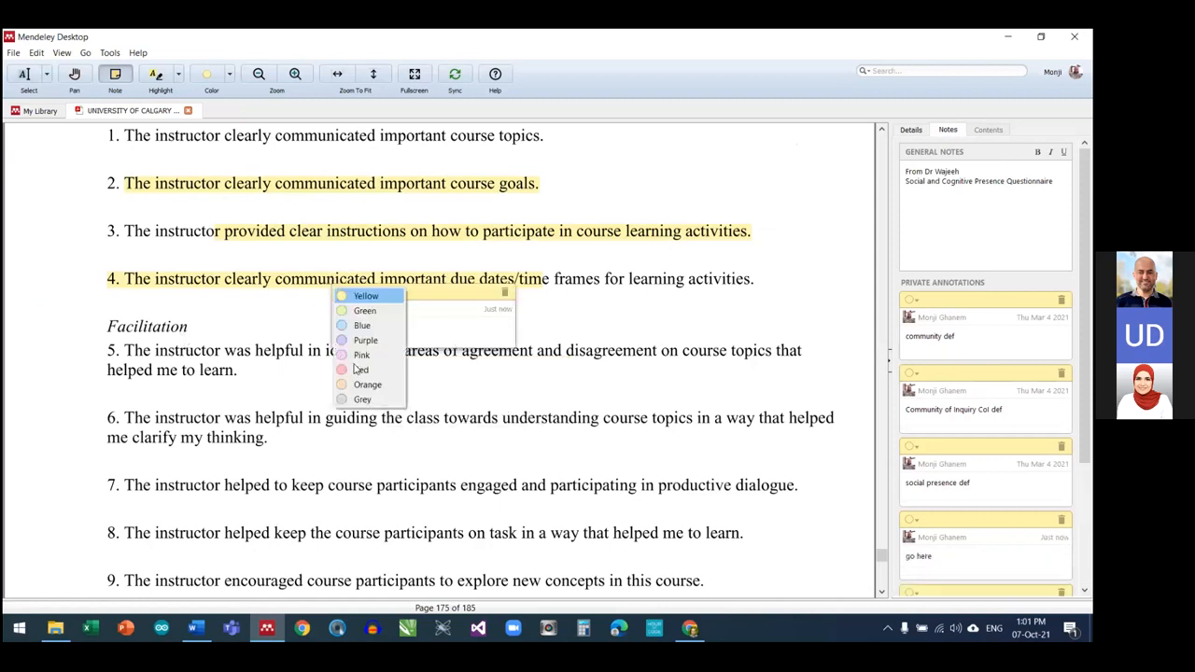
pyautogui.click(354, 188)
pyautogui.click(378, 198)
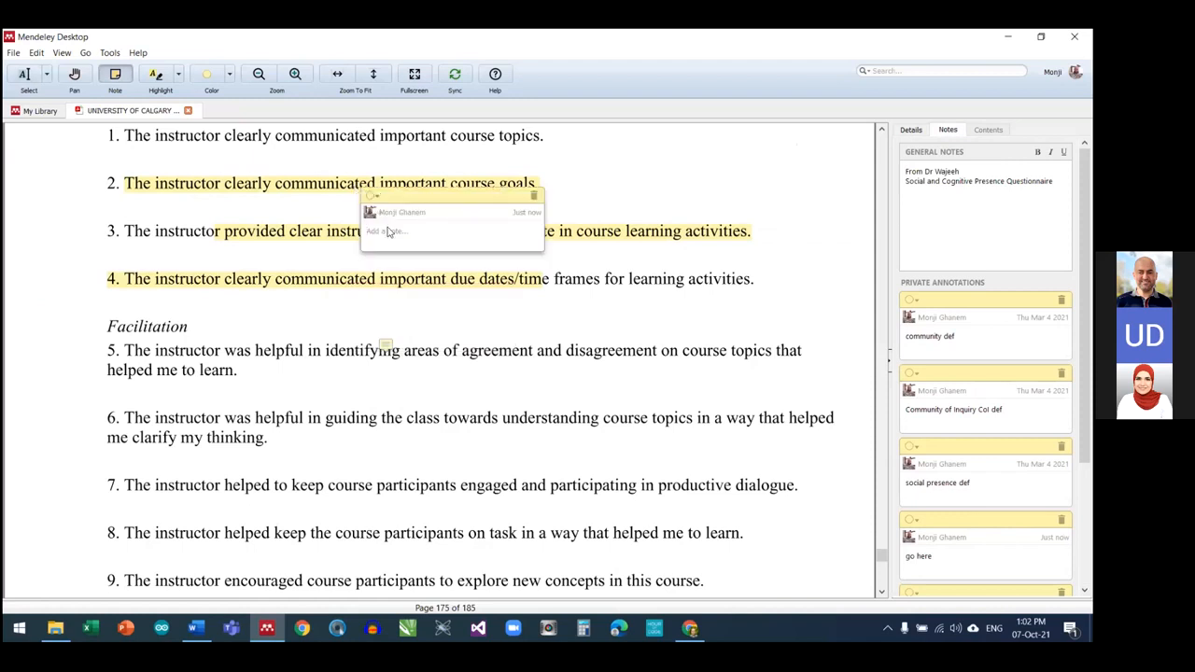
pyautogui.click(375, 196)
pyautogui.click(395, 214)
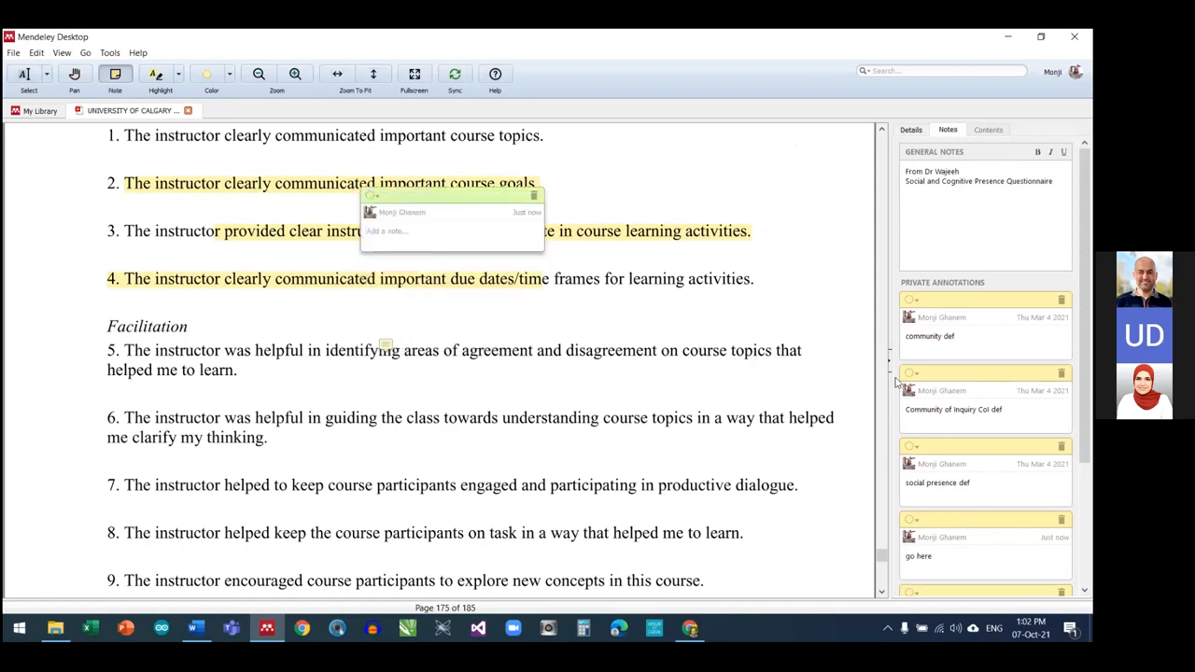
pyautogui.scroll(-3, 974, 336)
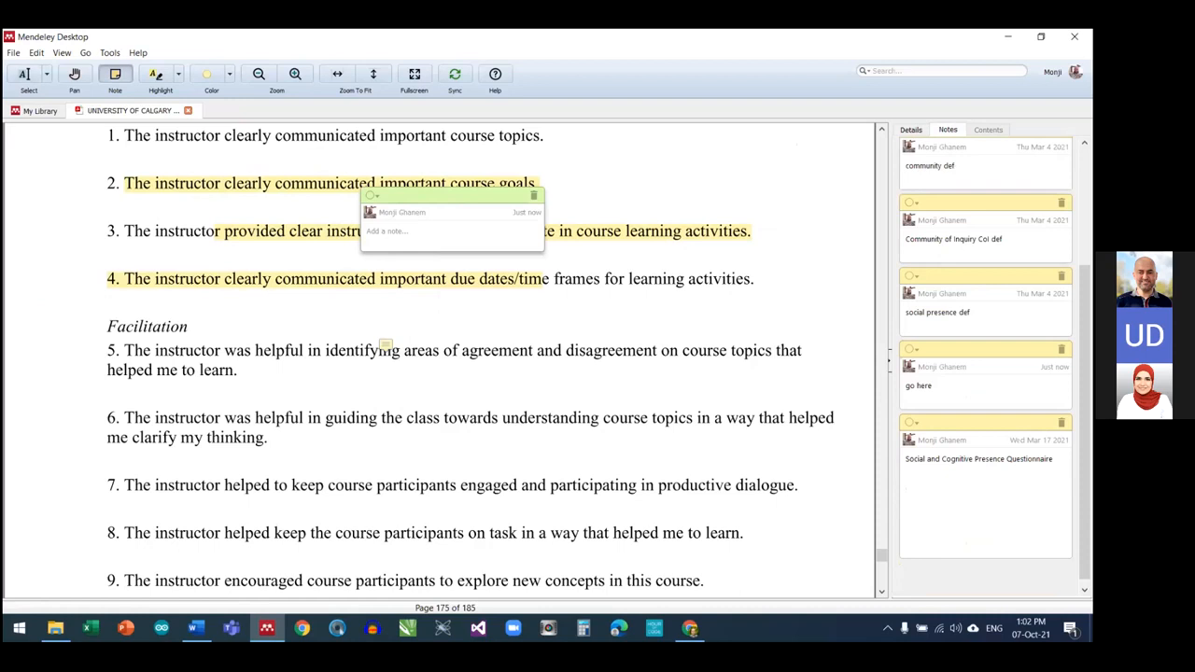
pyautogui.click(373, 376)
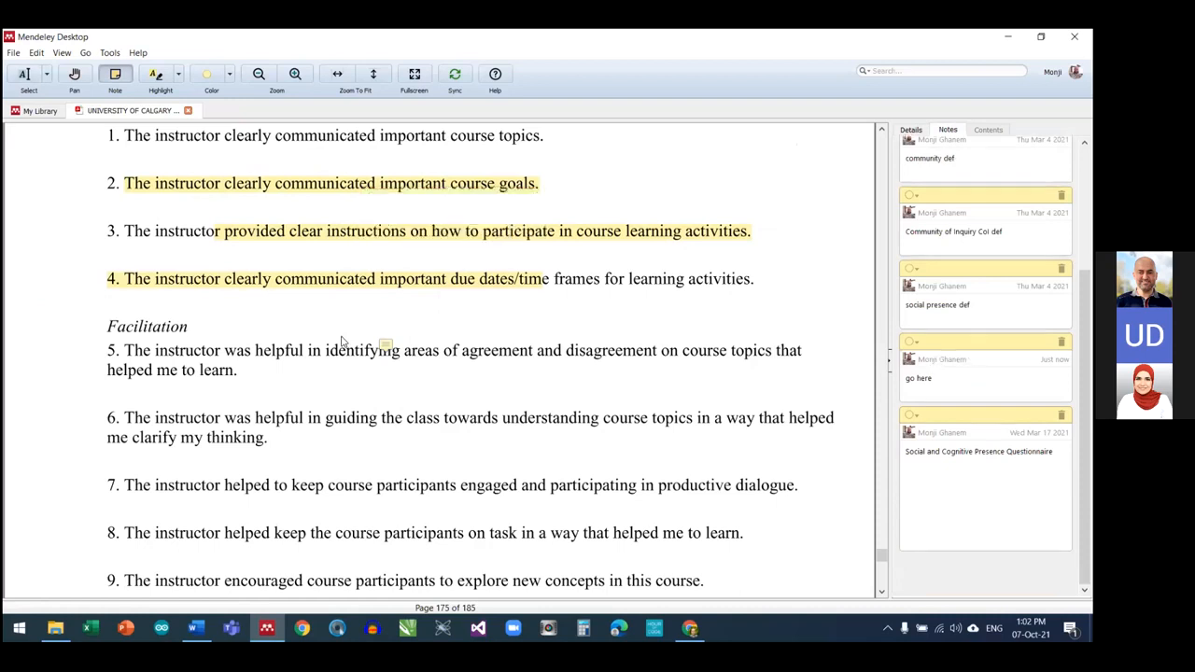
# Export the article's annotations to the "BibTex per Group" folder with only Notes included, leaving out the PDF and Highlights
pyautogui.scroll(2, 327, 333)
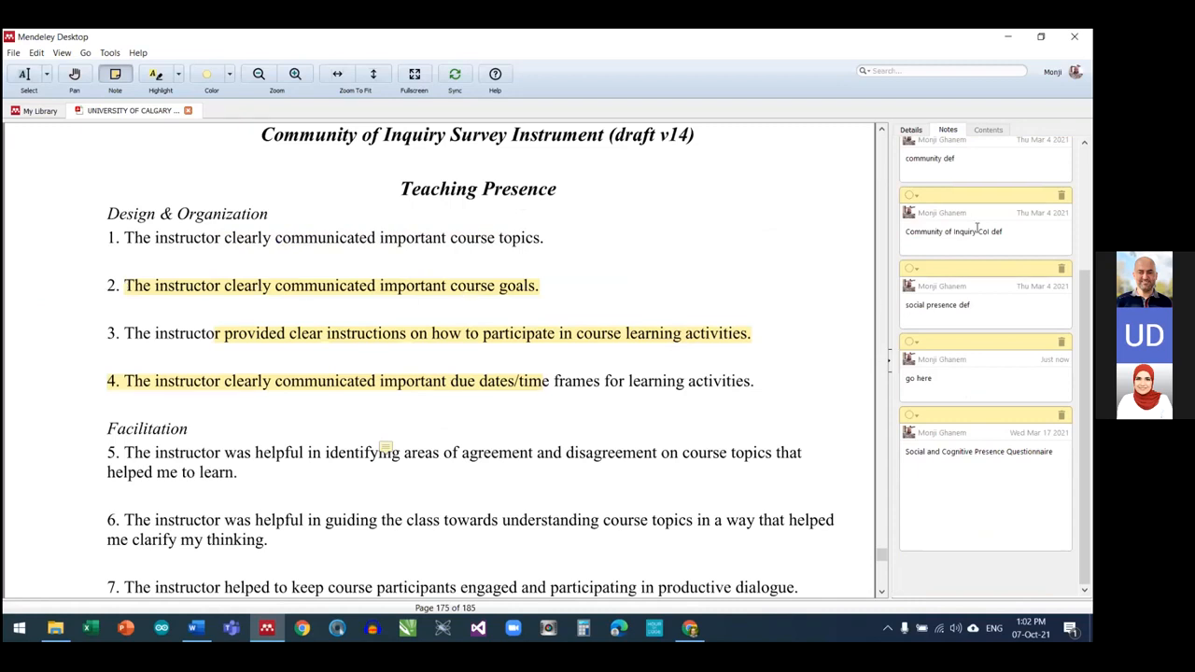
pyautogui.scroll(3, 959, 322)
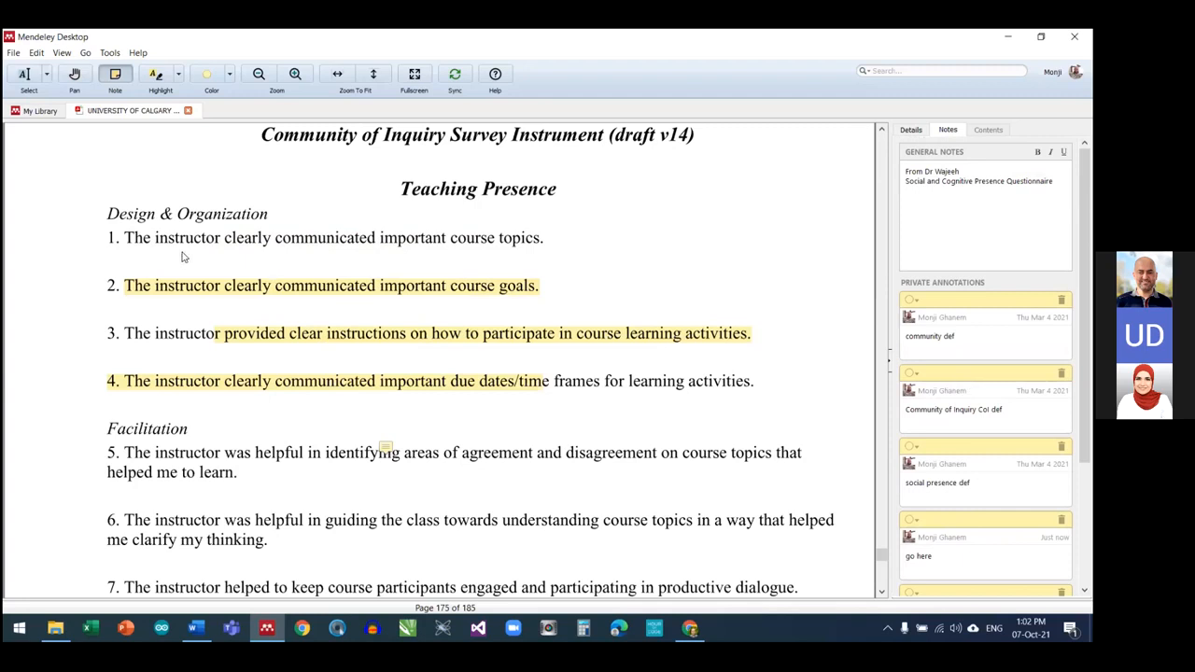
pyautogui.click(14, 52)
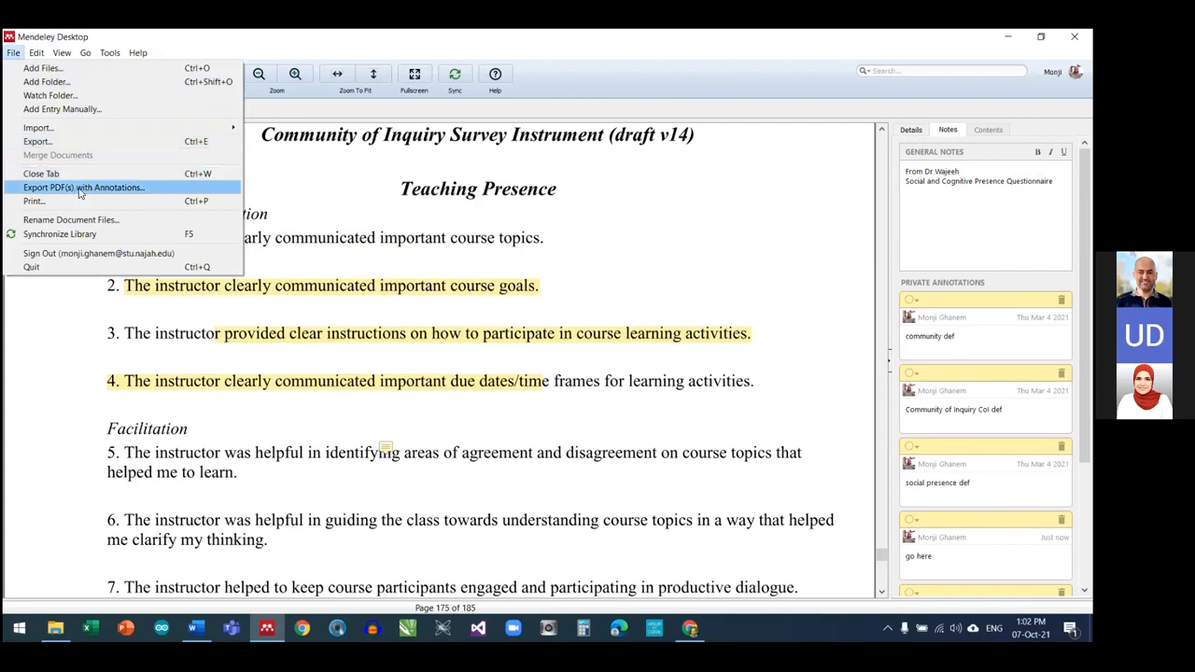
pyautogui.click(82, 188)
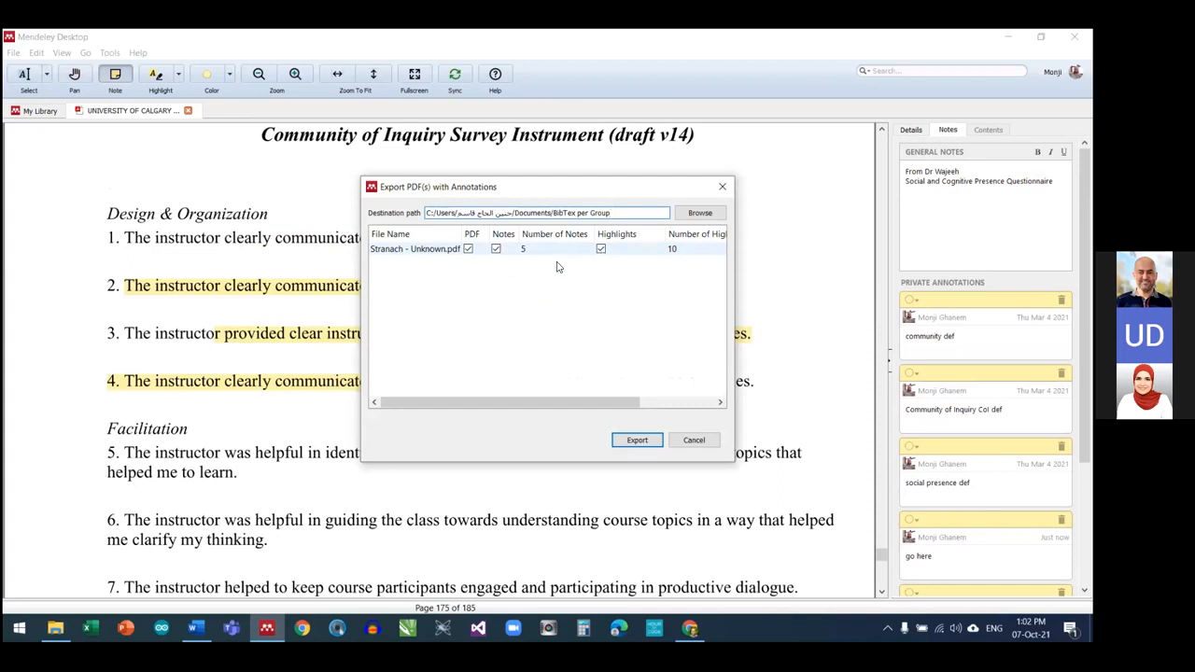
pyautogui.click(468, 249)
pyautogui.click(469, 249)
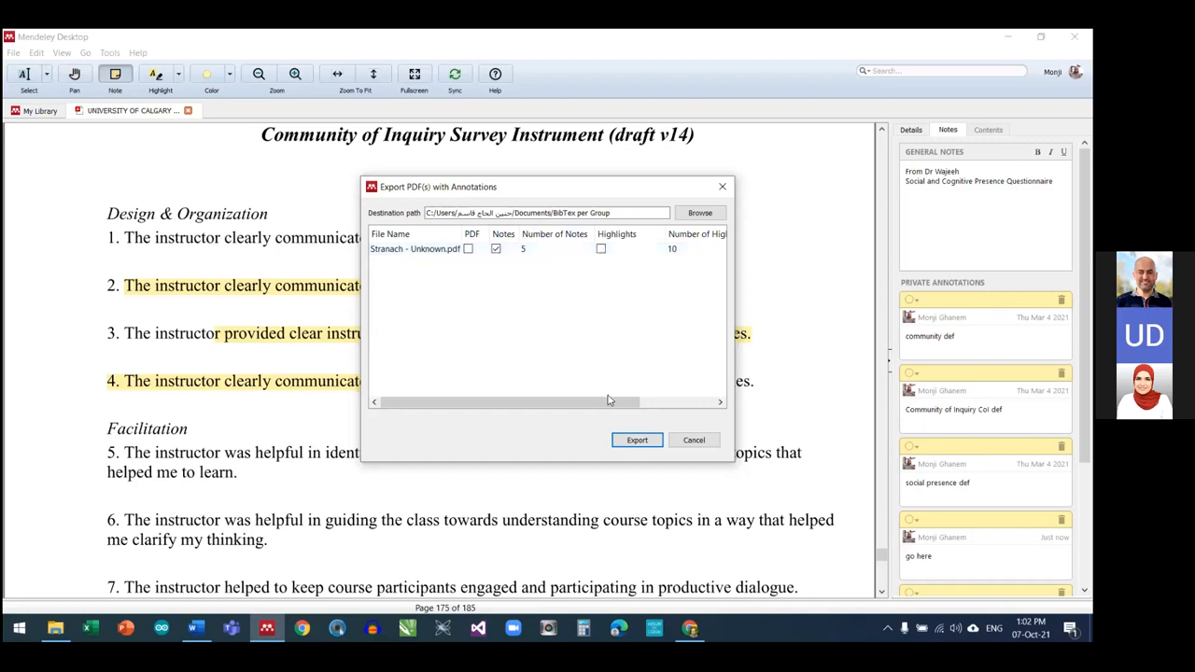
pyautogui.click(637, 441)
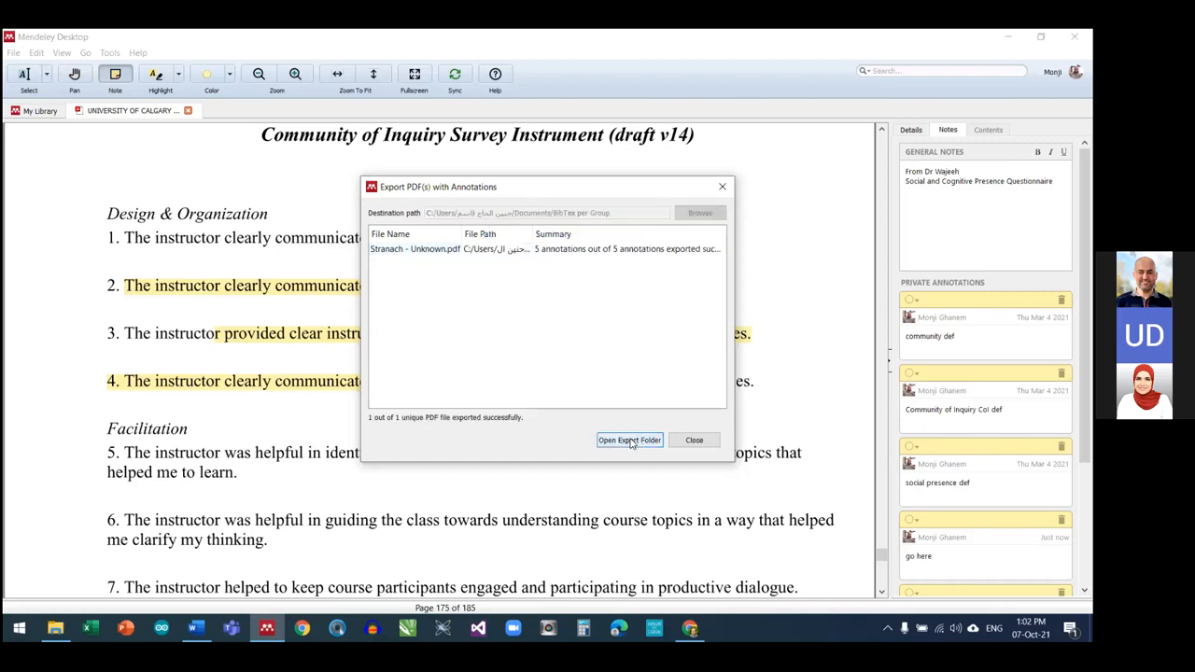
# Open the exported annotated PDF from the export folder and examine its article title and list of notes with page numbers
pyautogui.click(630, 440)
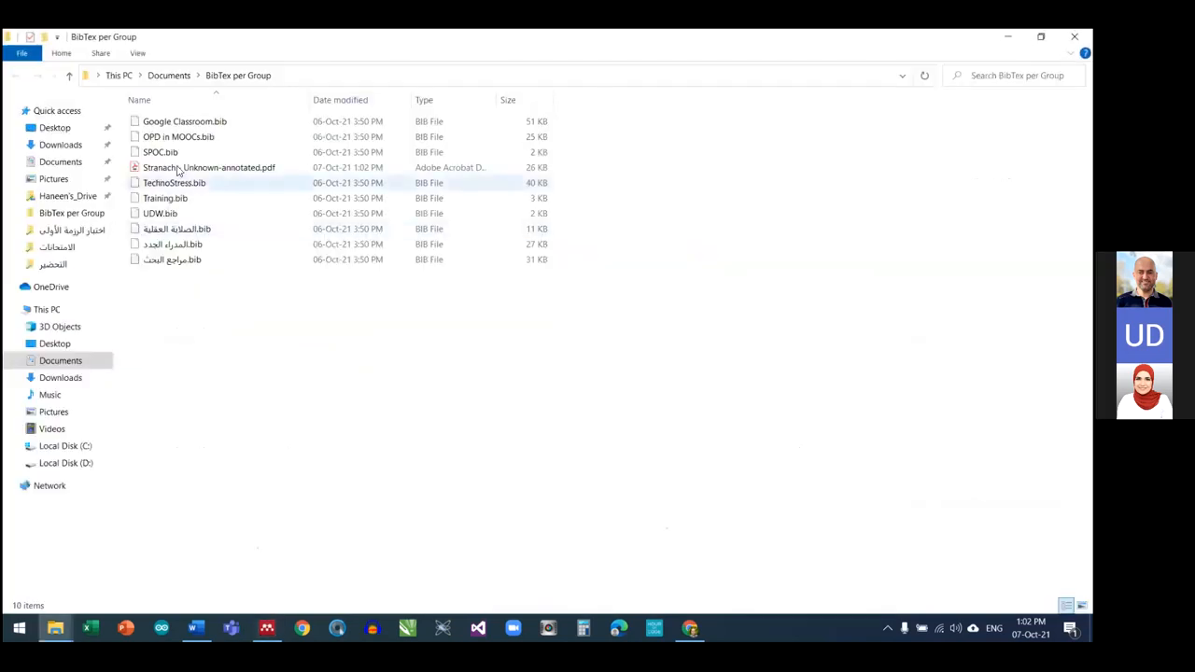
pyautogui.click(178, 168)
pyautogui.doubleClick(179, 169)
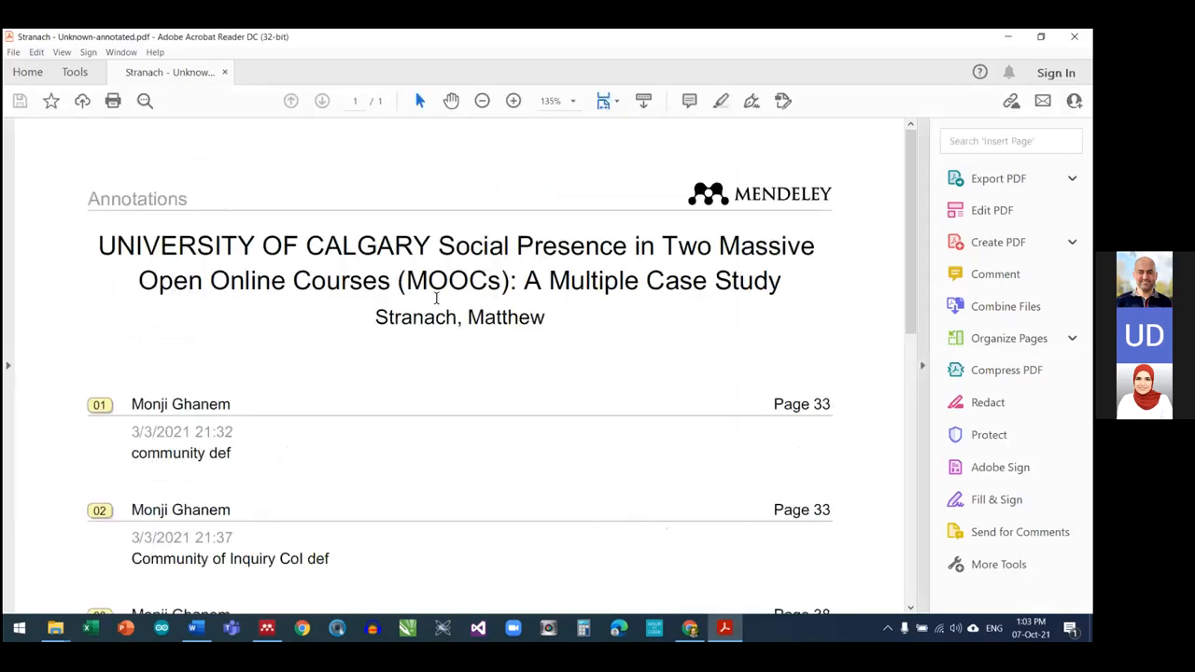
pyautogui.scroll(-1, 546, 352)
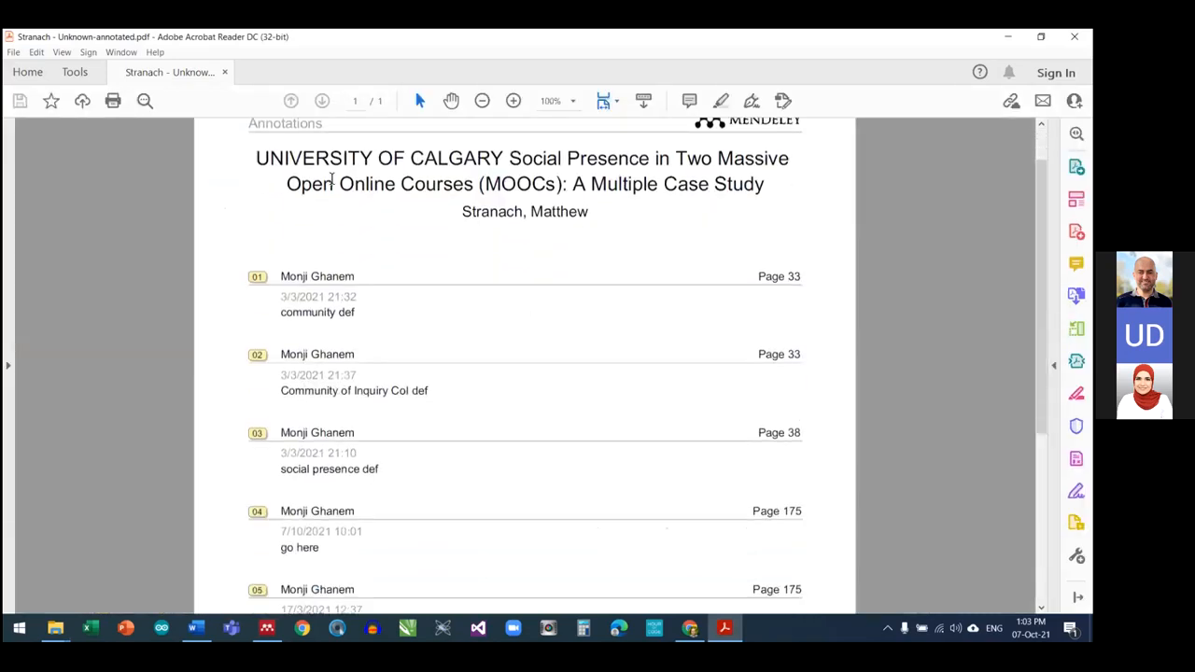
pyautogui.moveTo(258, 159); pyautogui.dragTo(759, 199)
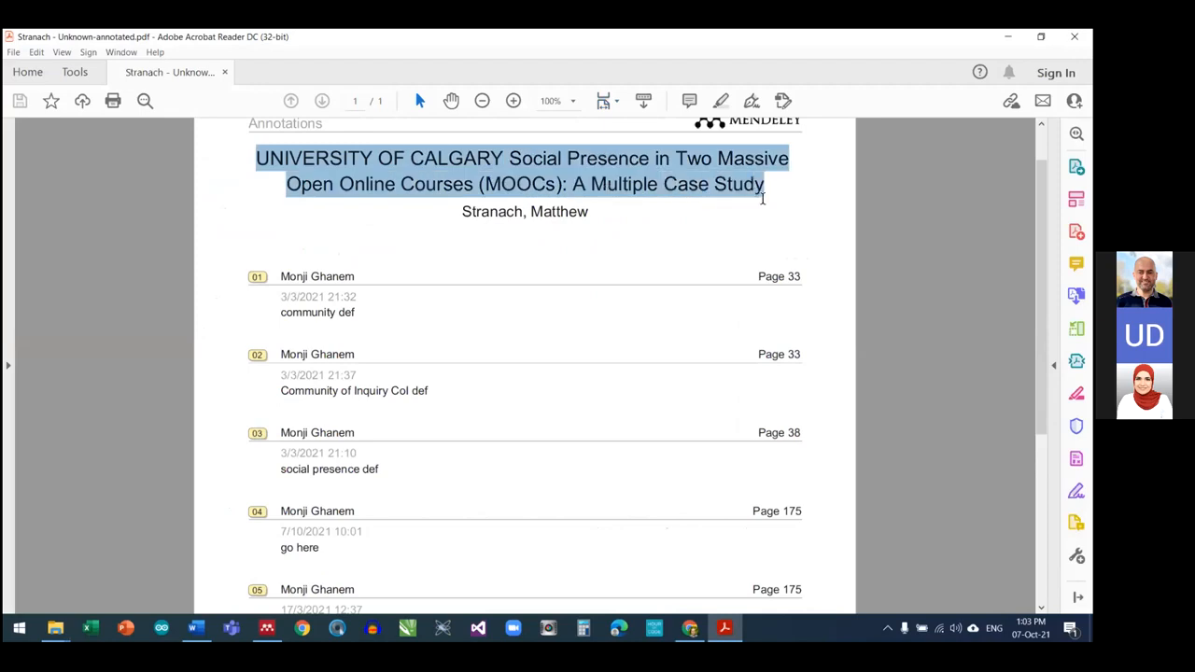
# Review the exported notes and their page references, from "community def" through "social presence def", and close the PDF
pyautogui.click(735, 184)
pyautogui.scroll(-3, 481, 322)
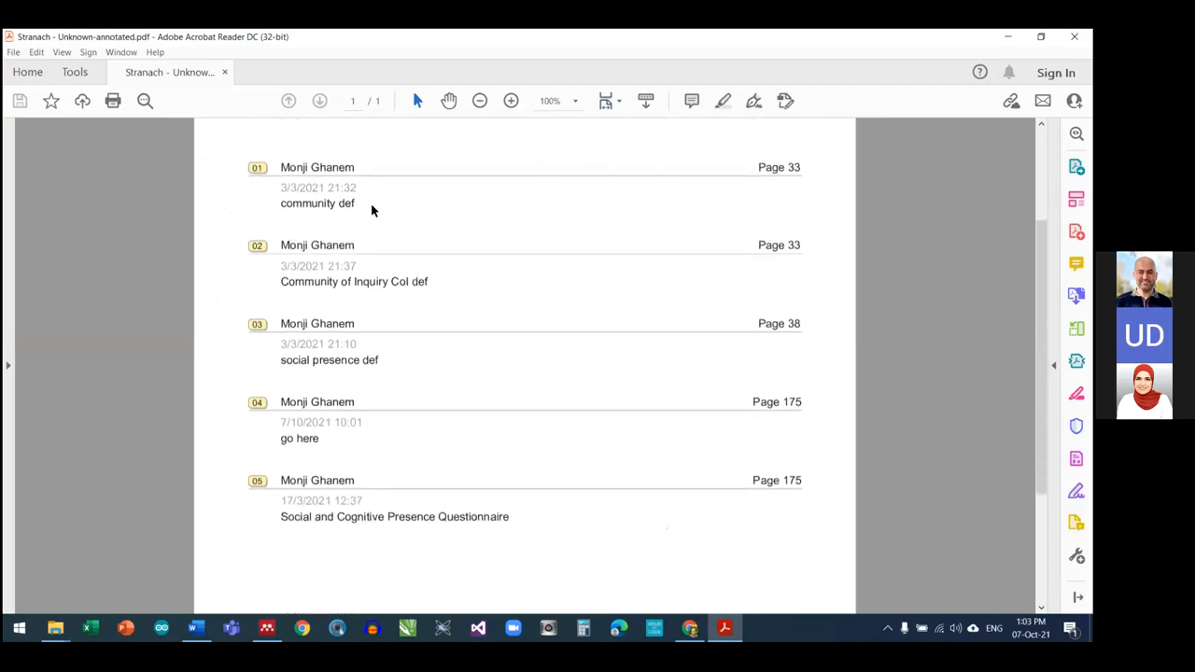
pyautogui.moveTo(806, 167); pyautogui.dragTo(787, 167)
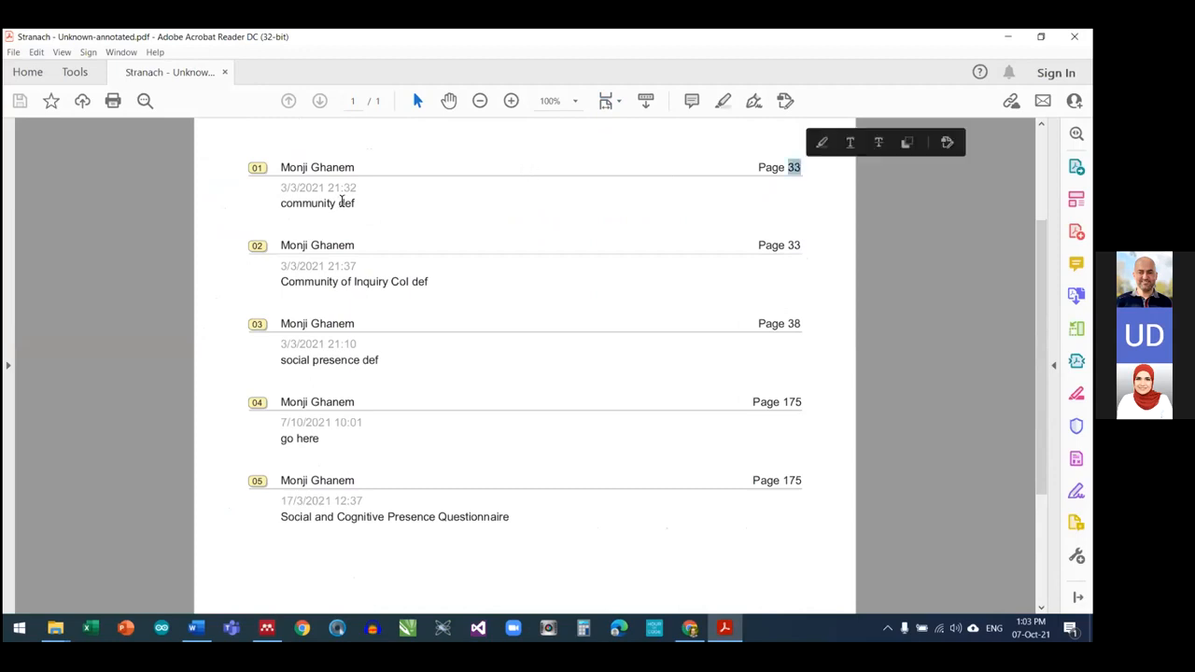
pyautogui.moveTo(281, 203); pyautogui.dragTo(359, 205)
pyautogui.moveTo(281, 281); pyautogui.dragTo(429, 282)
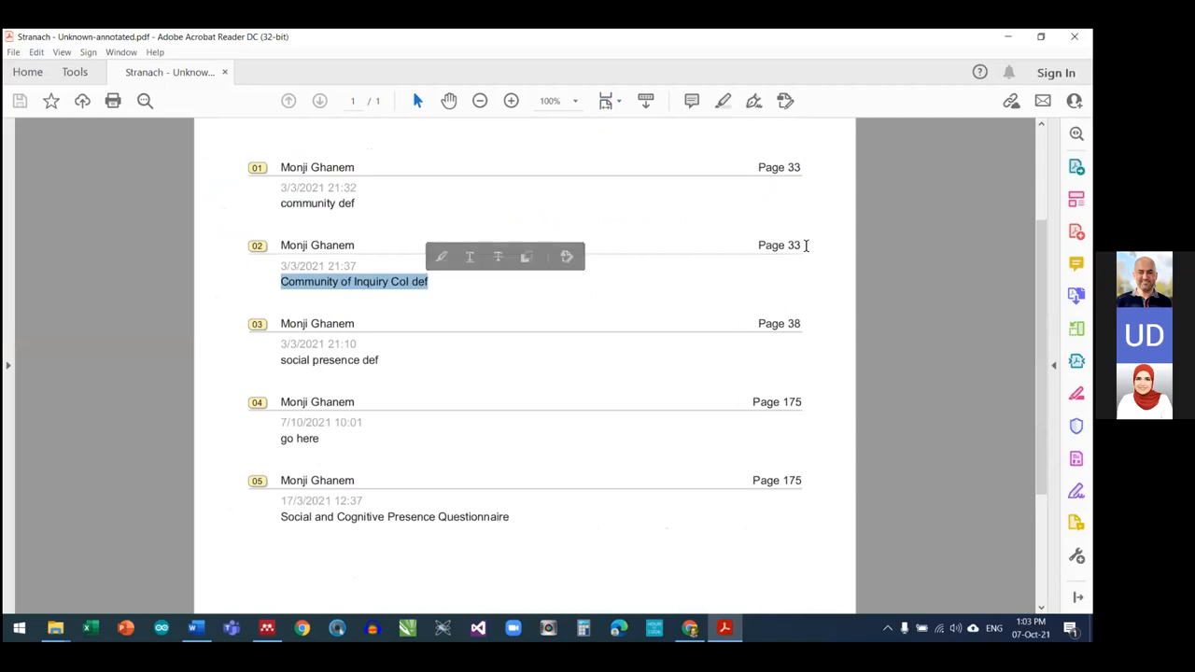
pyautogui.moveTo(808, 245); pyautogui.dragTo(782, 245)
pyautogui.moveTo(281, 360); pyautogui.dragTo(379, 360)
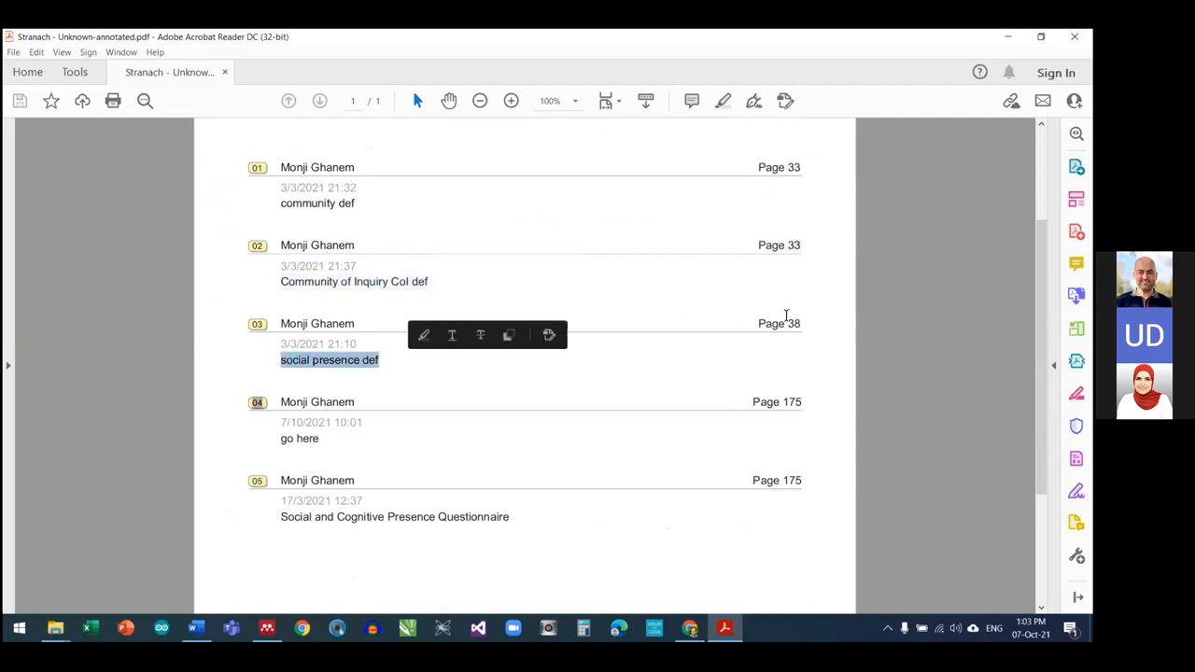
pyautogui.moveTo(801, 323); pyautogui.dragTo(792, 324)
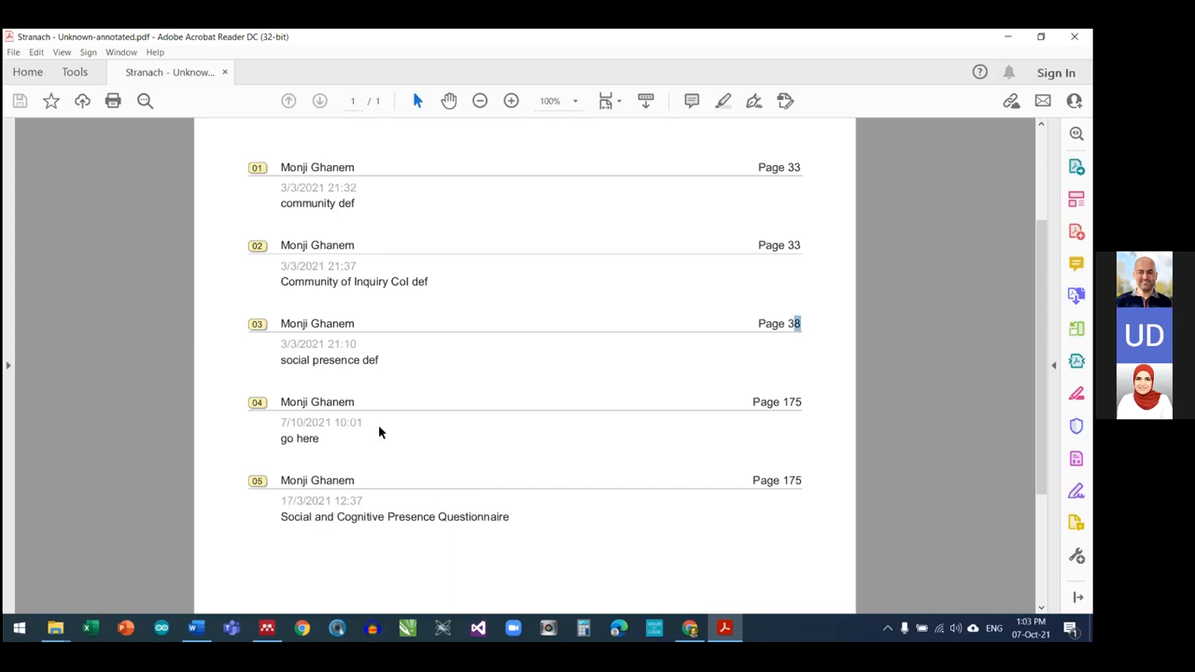
pyautogui.click(1075, 36)
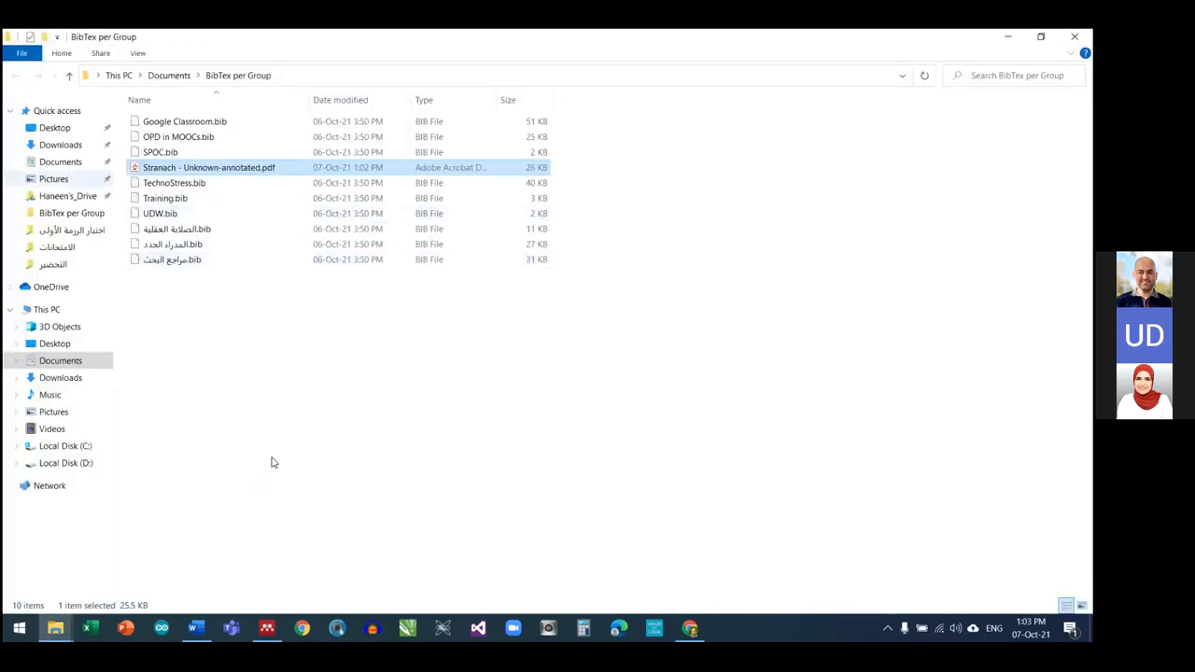
# In Mendeley Desktop, re-export the article to the "BibTex per Group" folder with PDF, Notes and Highlights included, overwriting the existing file
pyautogui.click(267, 621)
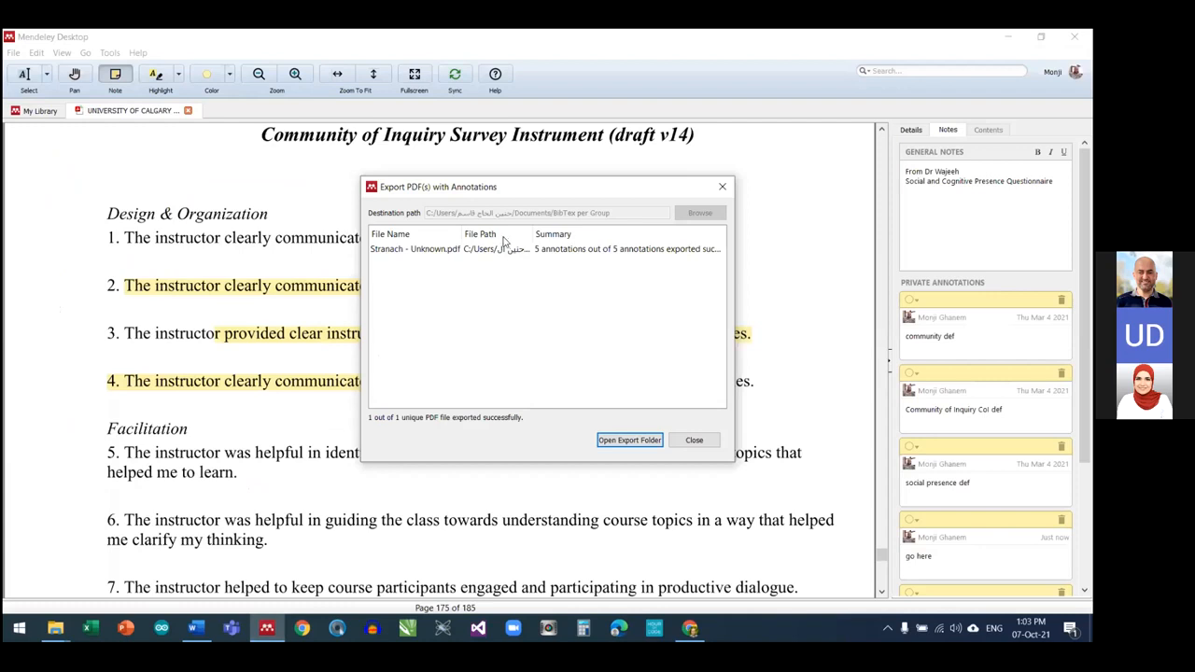
pyautogui.click(695, 439)
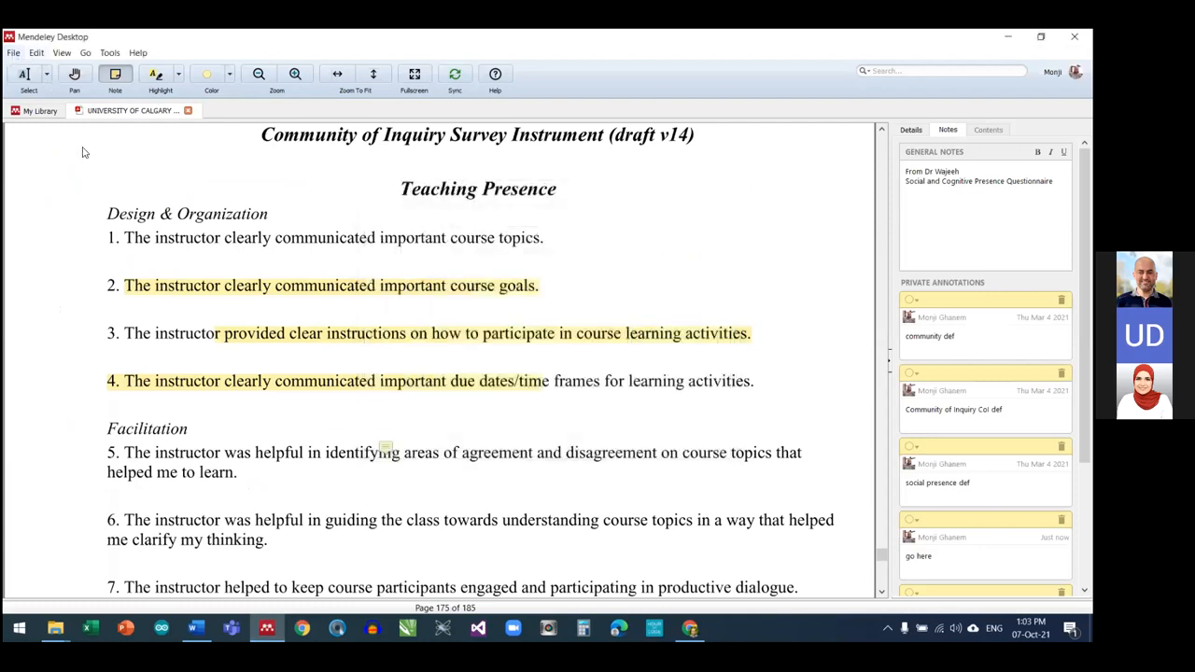
pyautogui.click(14, 53)
pyautogui.click(87, 185)
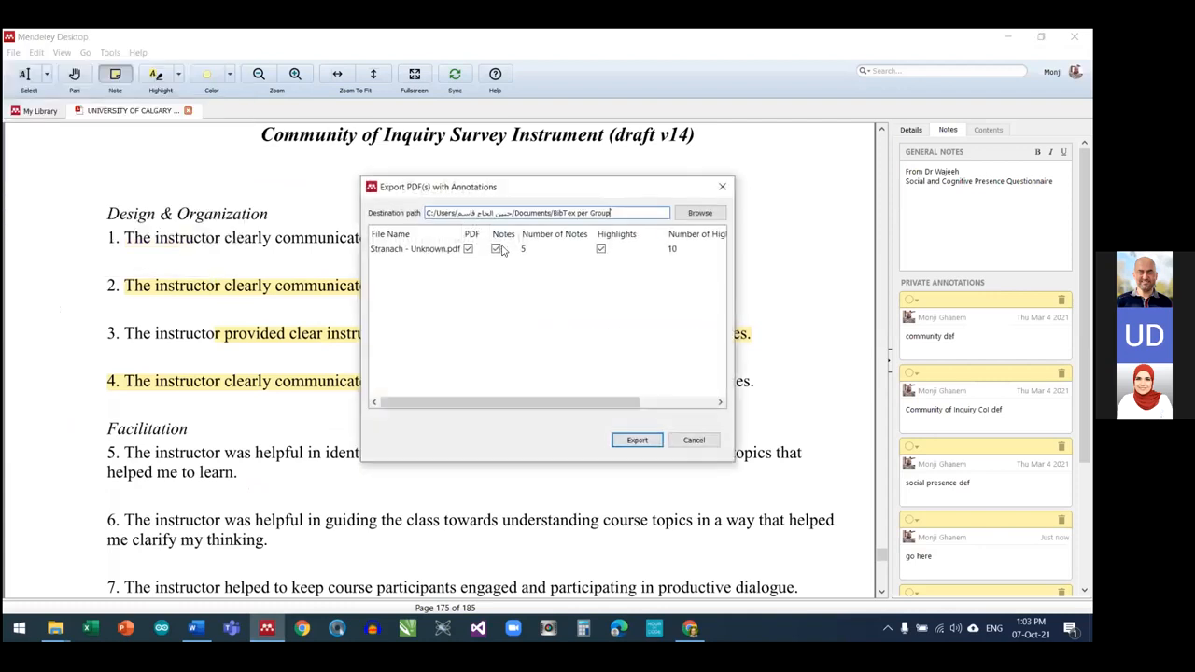
pyautogui.click(637, 441)
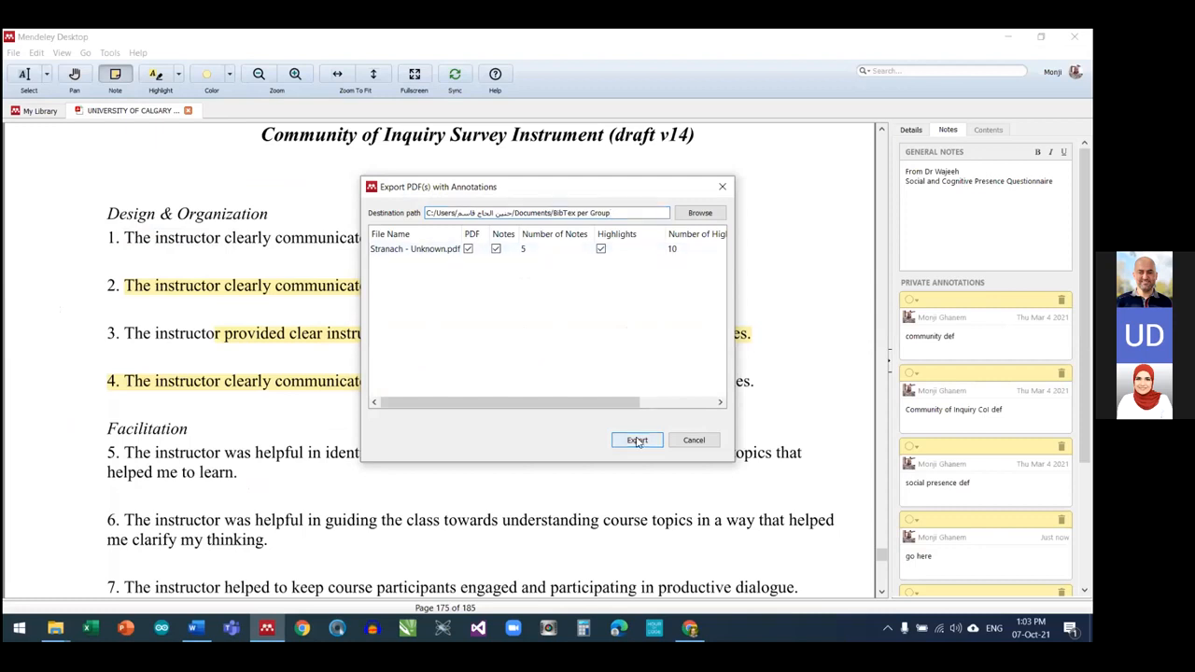
pyautogui.click(497, 353)
# Open the re-exported annotated PDF from the export folder and look through the article's first pages to the Abstract
pyautogui.click(647, 446)
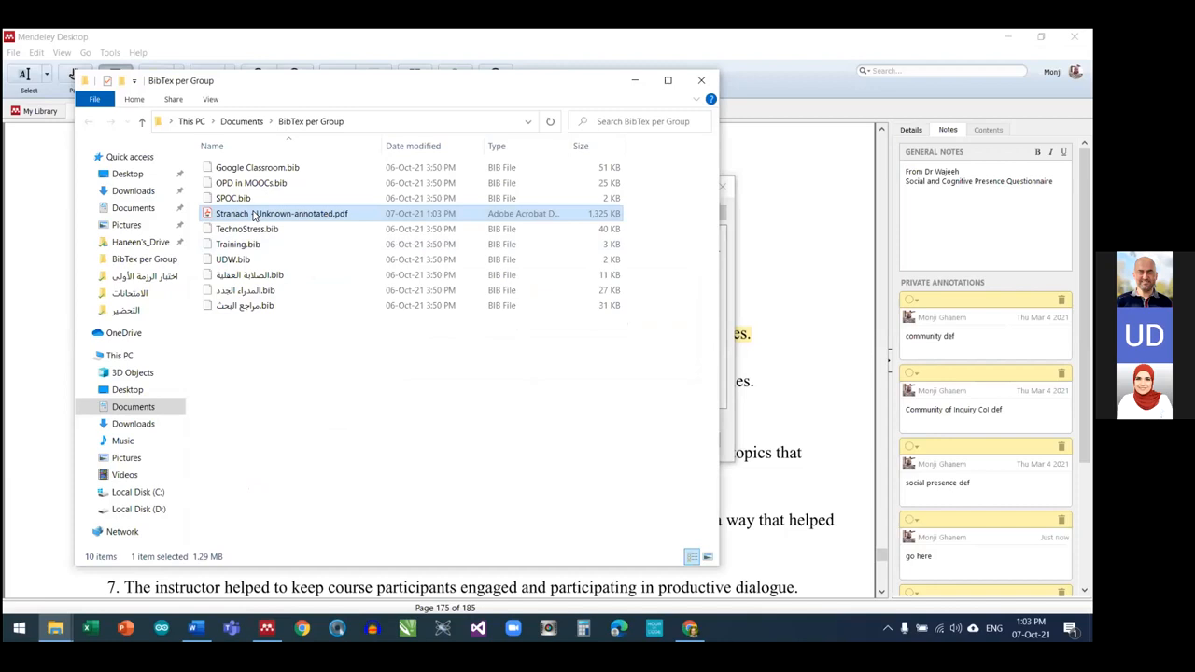
pyautogui.doubleClick(255, 217)
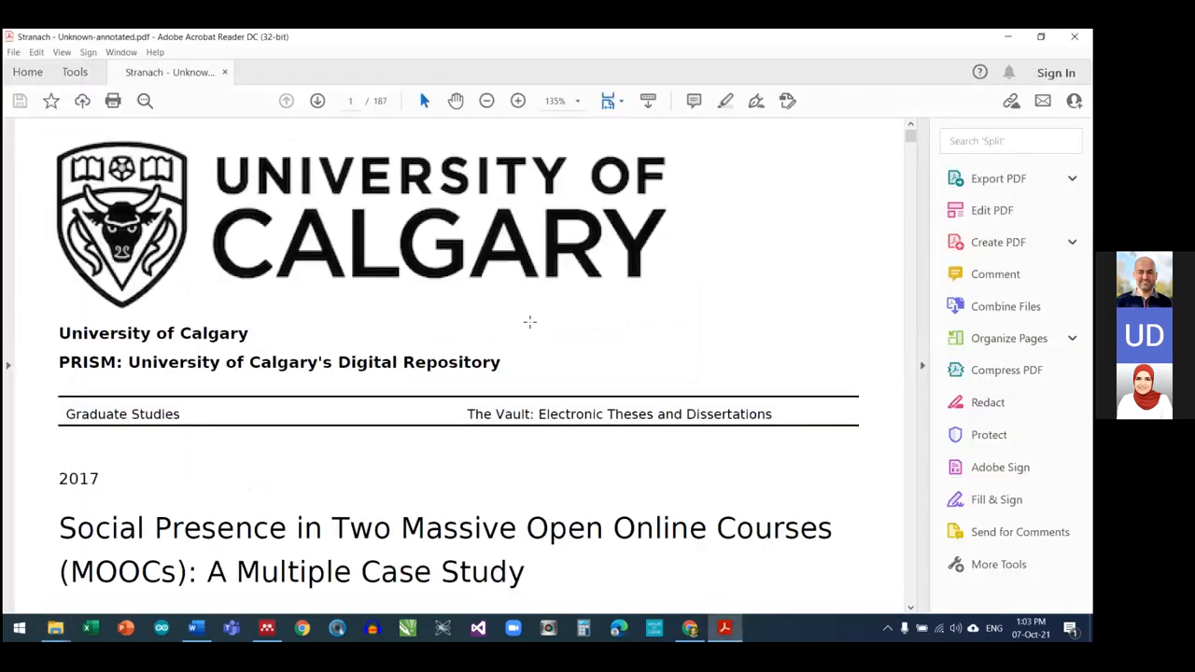
pyautogui.scroll(-5, 462, 369)
pyautogui.scroll(-15, 467, 392)
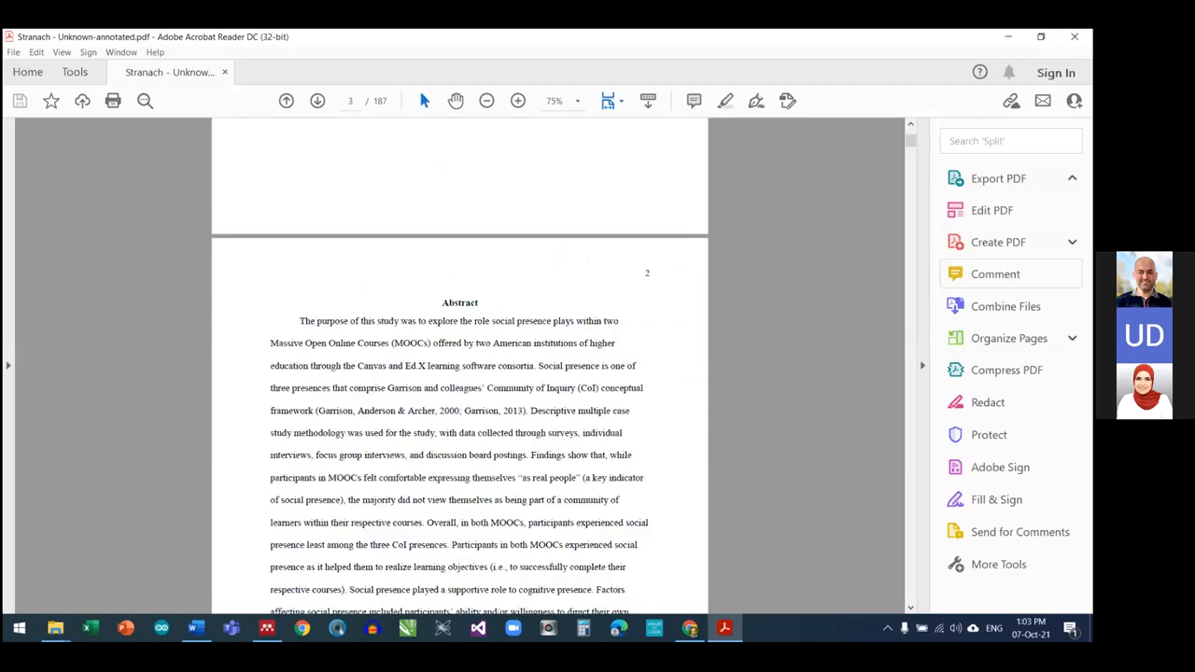
# Show the PDF's comment list and locate the first, "community def", "Community of Inquiry CoI def" and "Social and Cognitive Presence Questionnaire" comments in the text
pyautogui.click(961, 275)
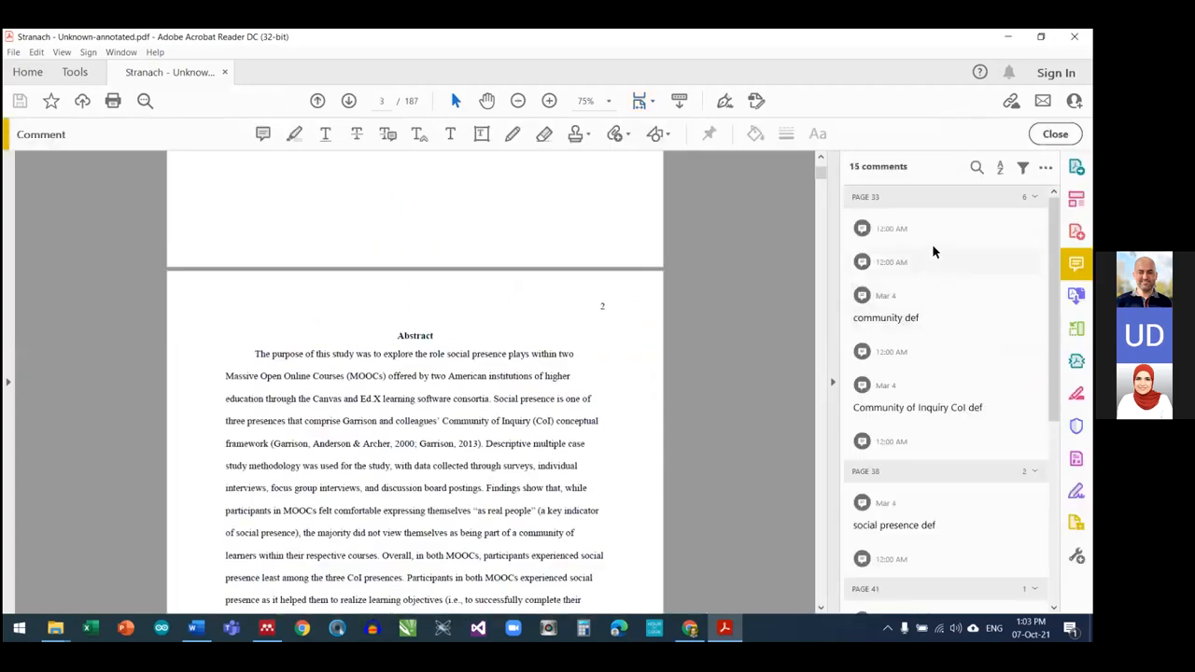
pyautogui.click(942, 230)
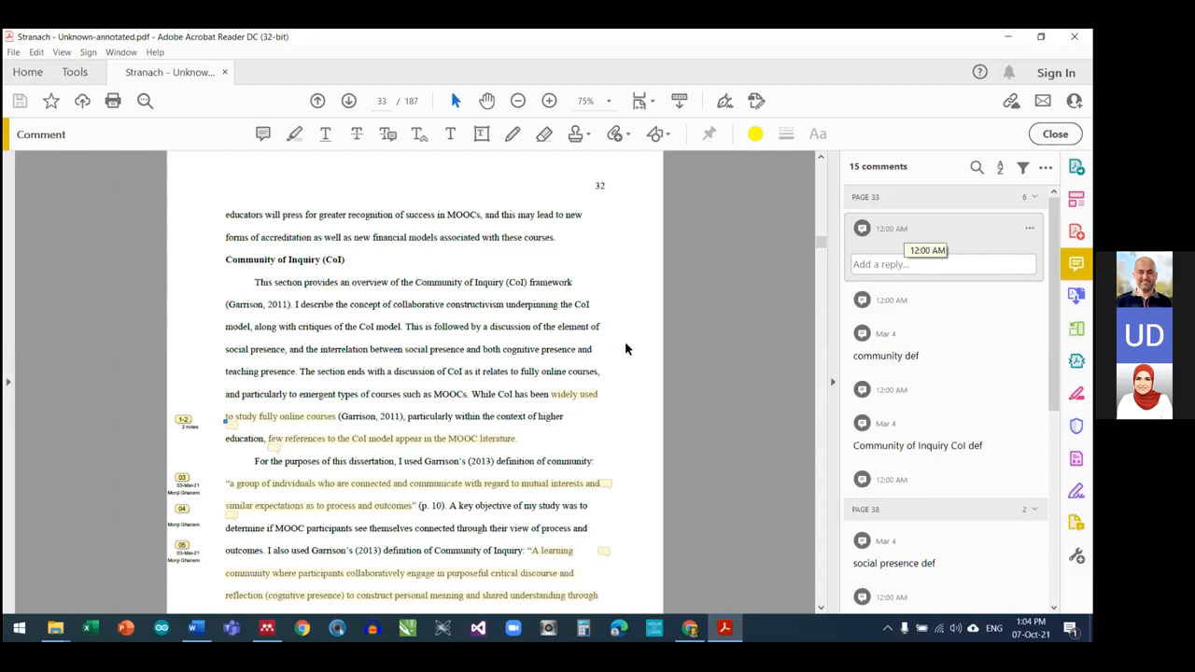
pyautogui.click(906, 355)
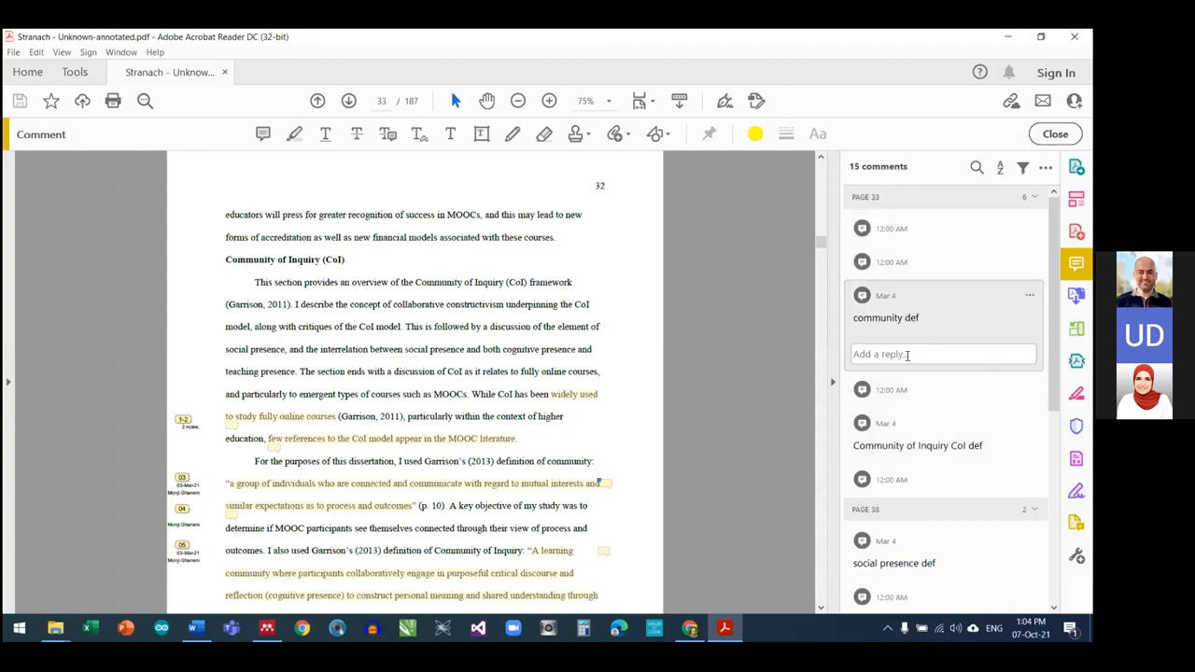
pyautogui.scroll(-4, 463, 392)
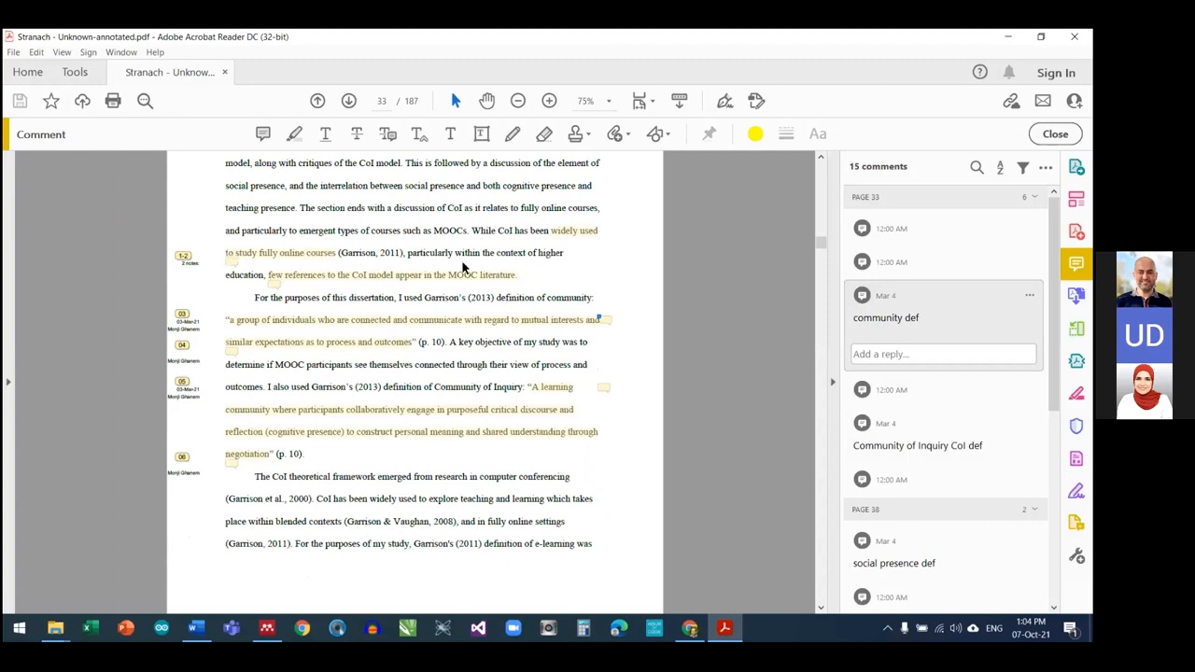
pyautogui.click(891, 462)
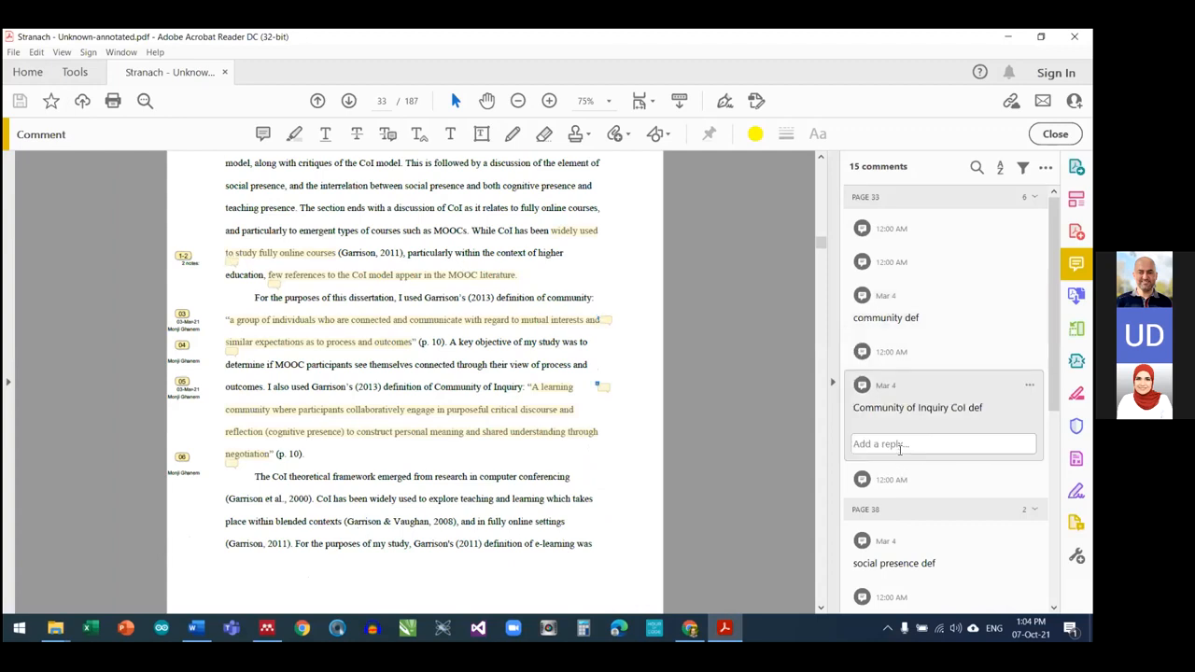
pyautogui.scroll(-5, 896, 467)
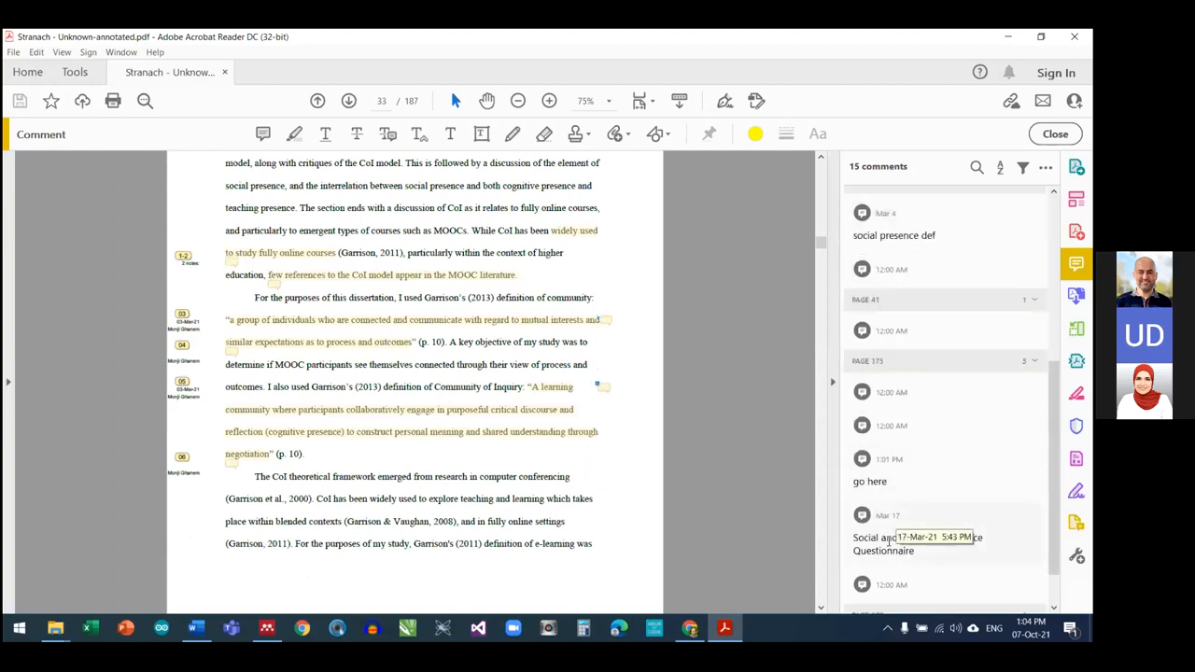
pyautogui.click(889, 541)
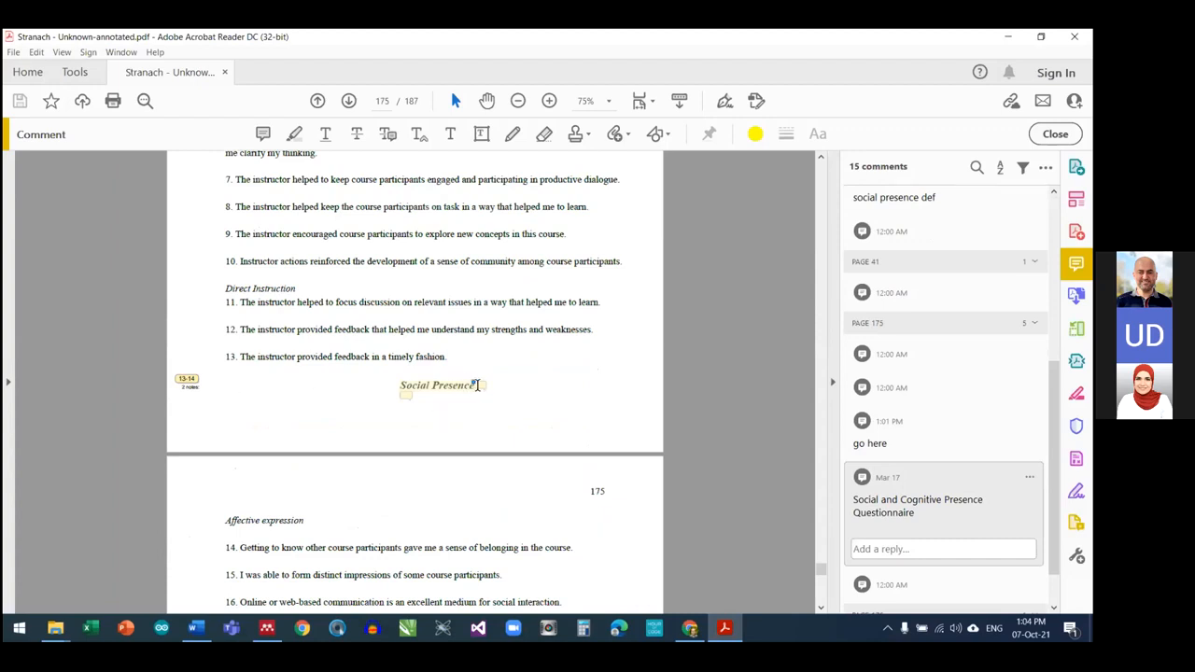
pyautogui.moveTo(477, 386)
# Close the annotated PDF, the export folder window and the export results to return to the article in Mendeley Desktop
pyautogui.click(1074, 37)
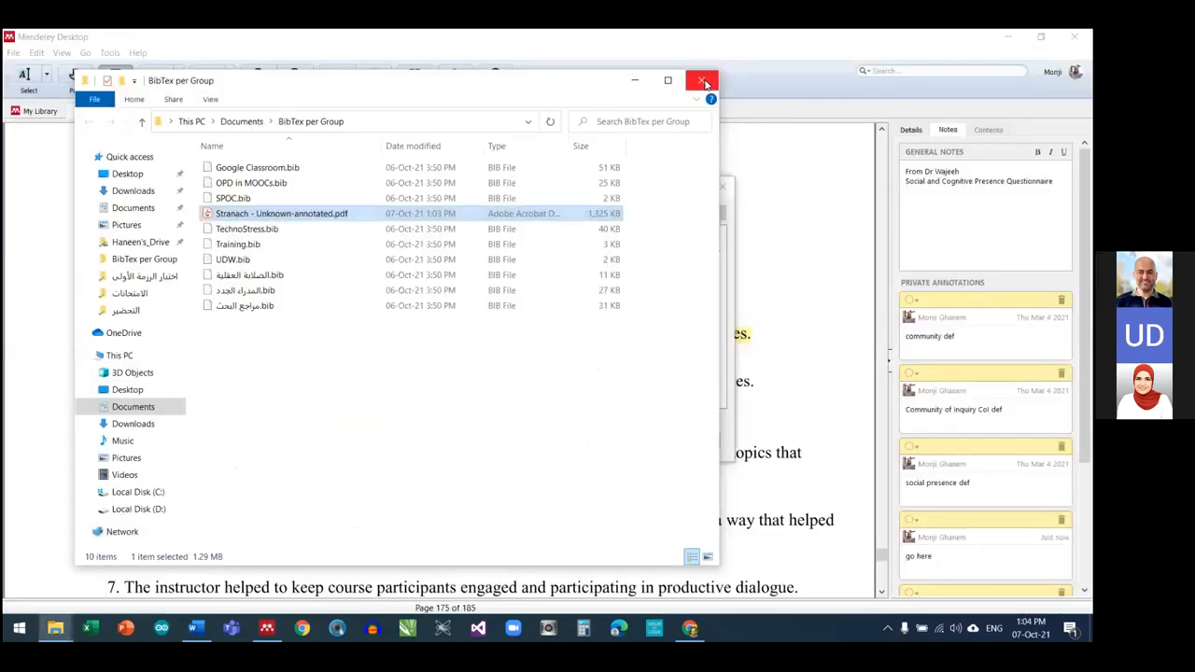
pyautogui.click(702, 84)
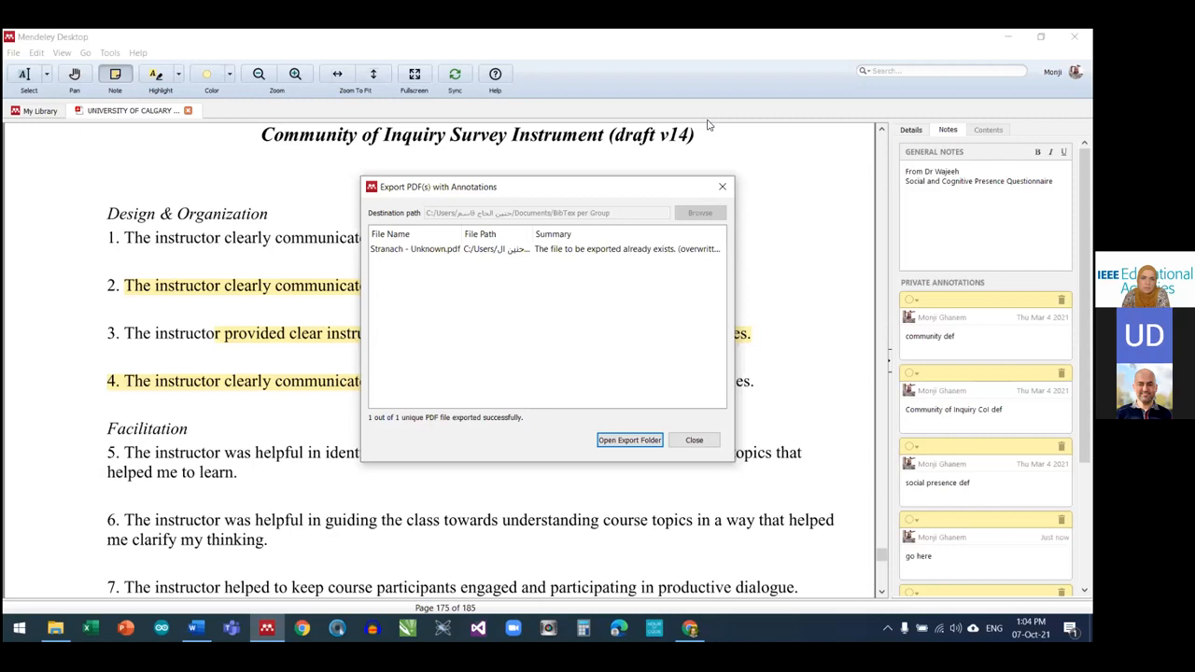
pyautogui.click(722, 189)
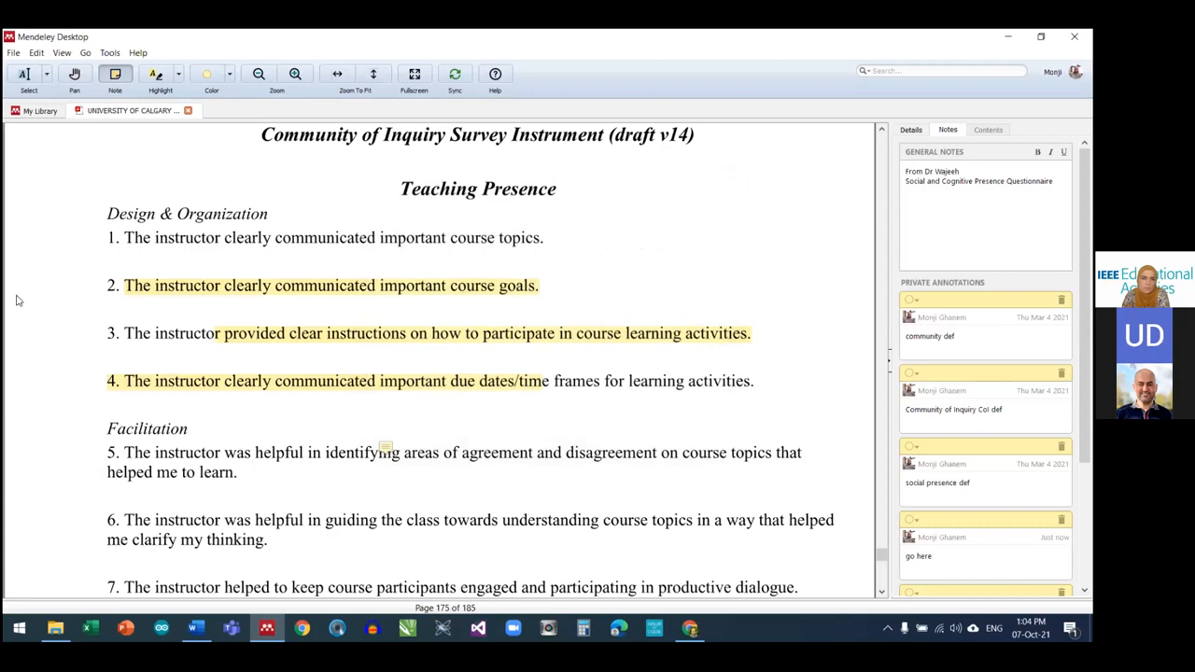
pyautogui.click(653, 112)
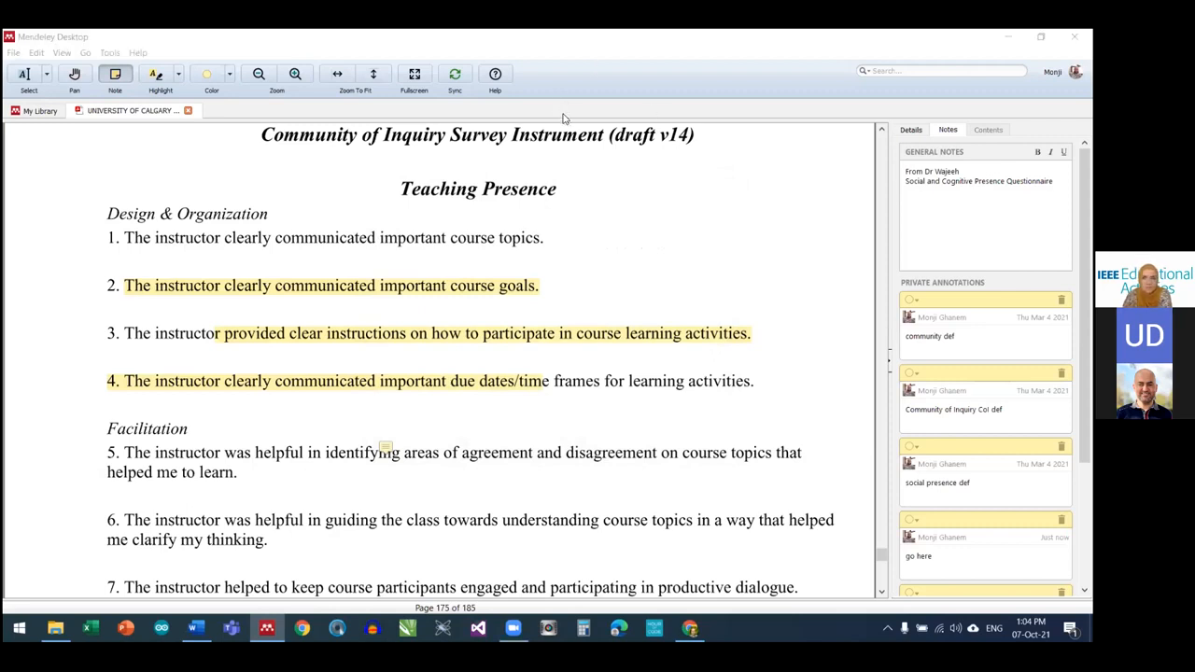